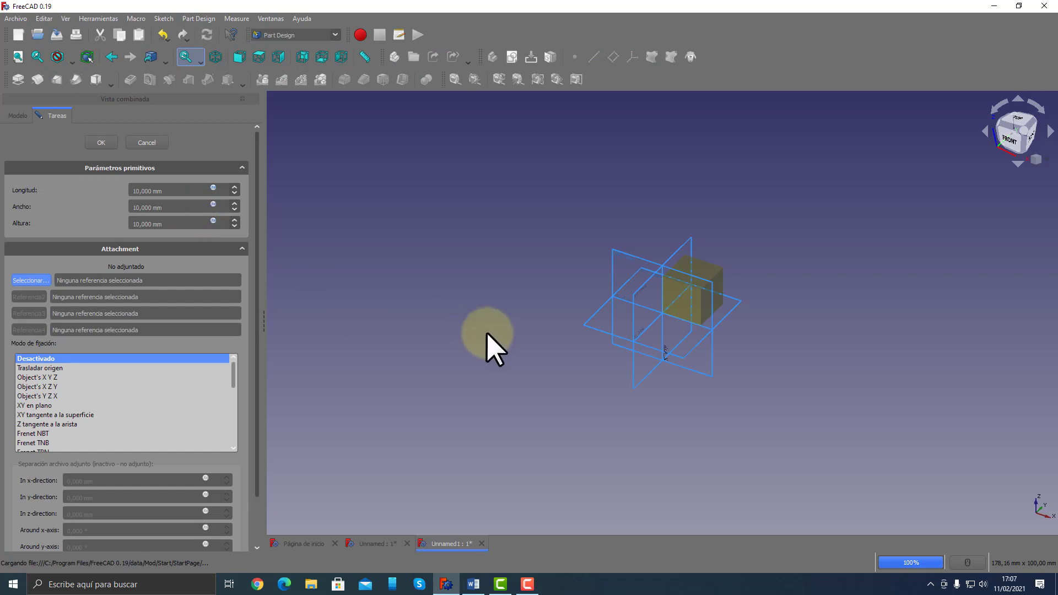
Attach the 10 mm additive box to the XY plane using XY en plano mode and accept it
click(588, 330)
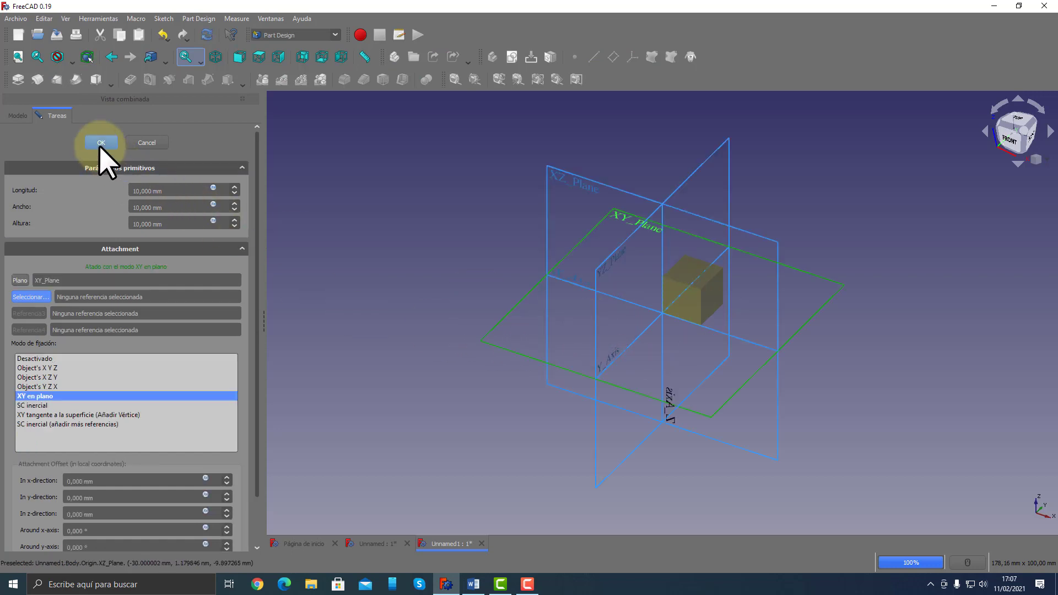
middle_drag(568, 388, 569, 367)
scroll(732, 270, up, 6)
middle_drag(621, 335, 548, 381)
scroll(560, 429, down, 4)
middle_drag(559, 430, 527, 437)
scroll(550, 434, up, 4)
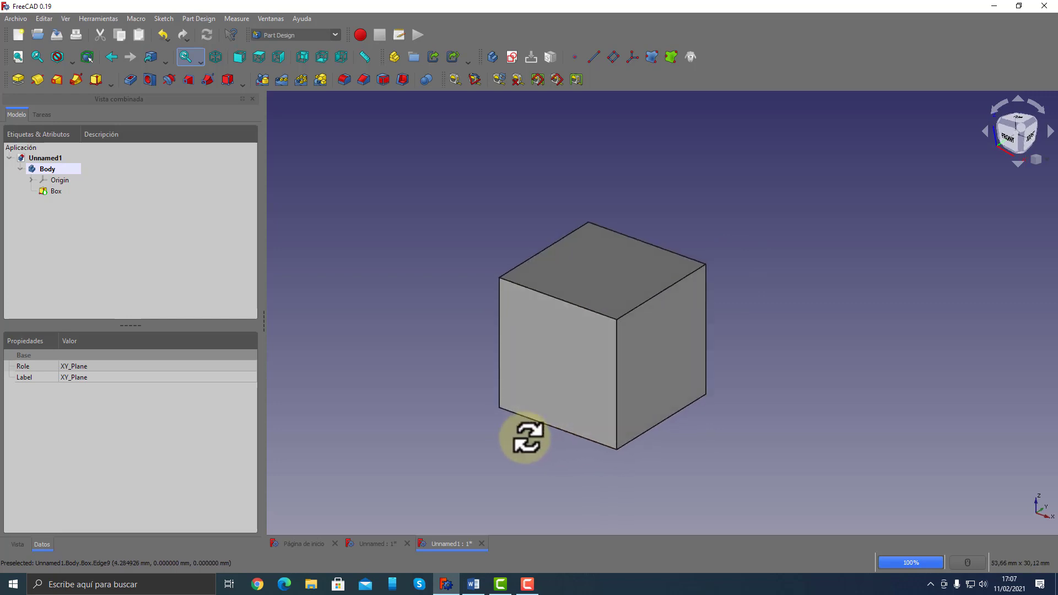
click(16, 57)
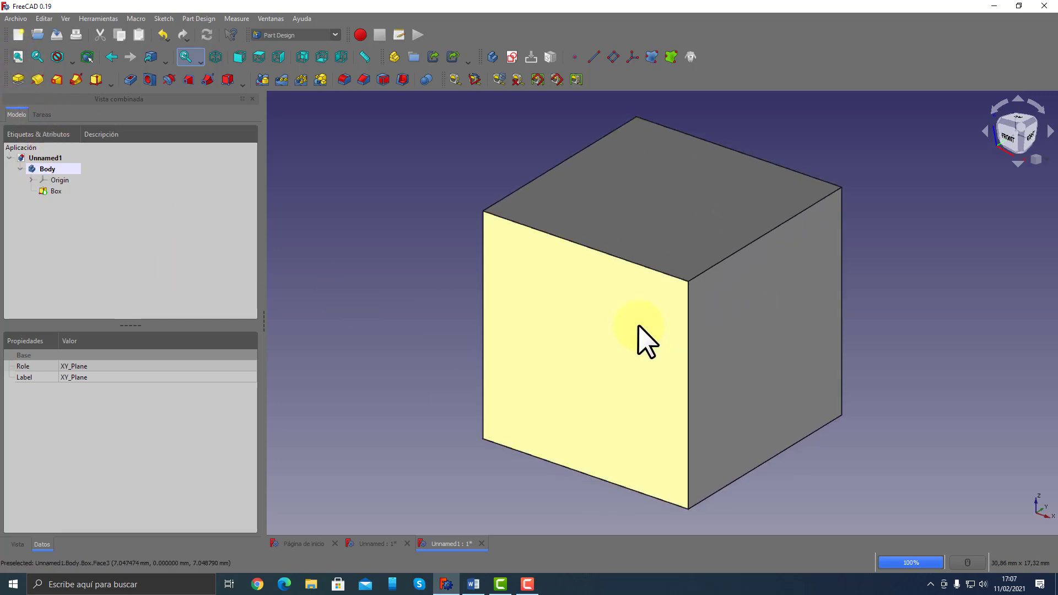
scroll(608, 363, down, 3)
middle_drag(608, 364, 654, 324)
scroll(654, 336, up, 2)
click(429, 313)
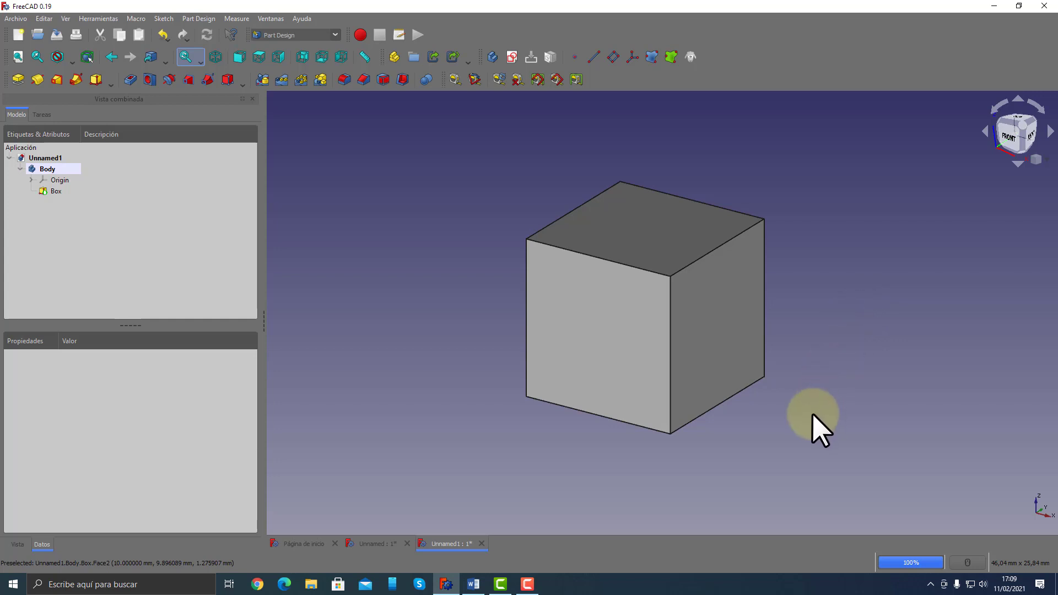
mouse_move(771, 427)
middle_down()
mouse_move(760, 340)
mouse_move(763, 432)
mouse_move(770, 428)
middle_up()
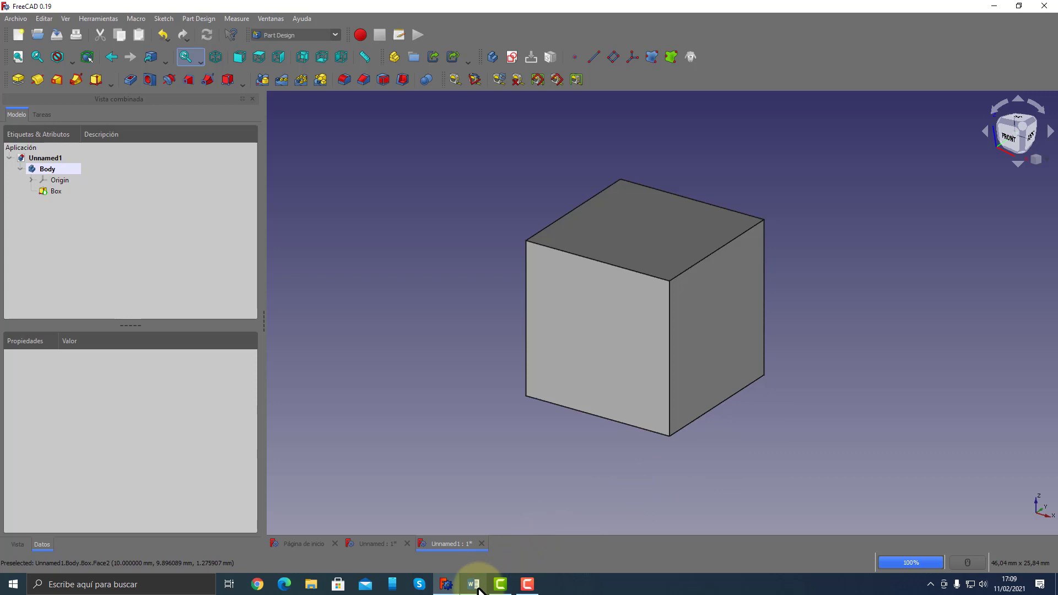
Switch to the Word document Planos en Freecad.docx and examine the Objetos de X, Y, Z definition under Eje de referencia en Freecad
mouse_move(477, 587)
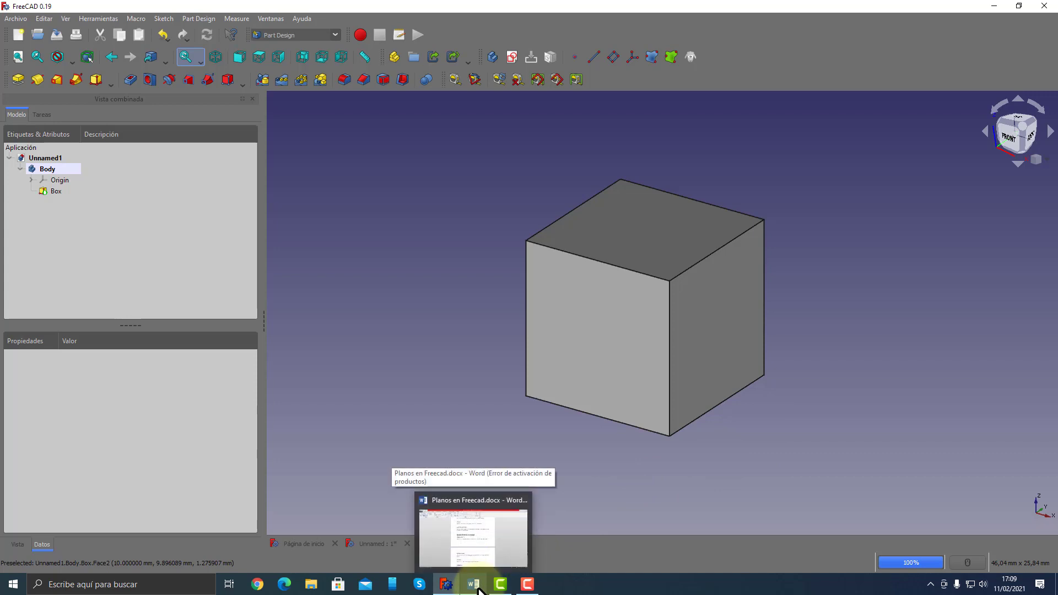
click(477, 587)
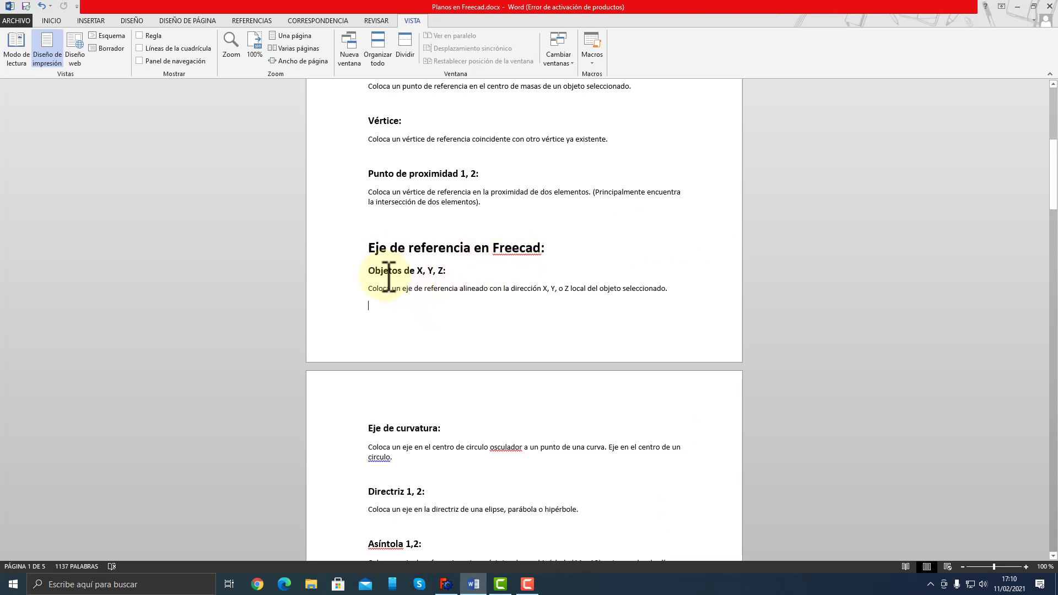
drag(368, 270, 452, 271)
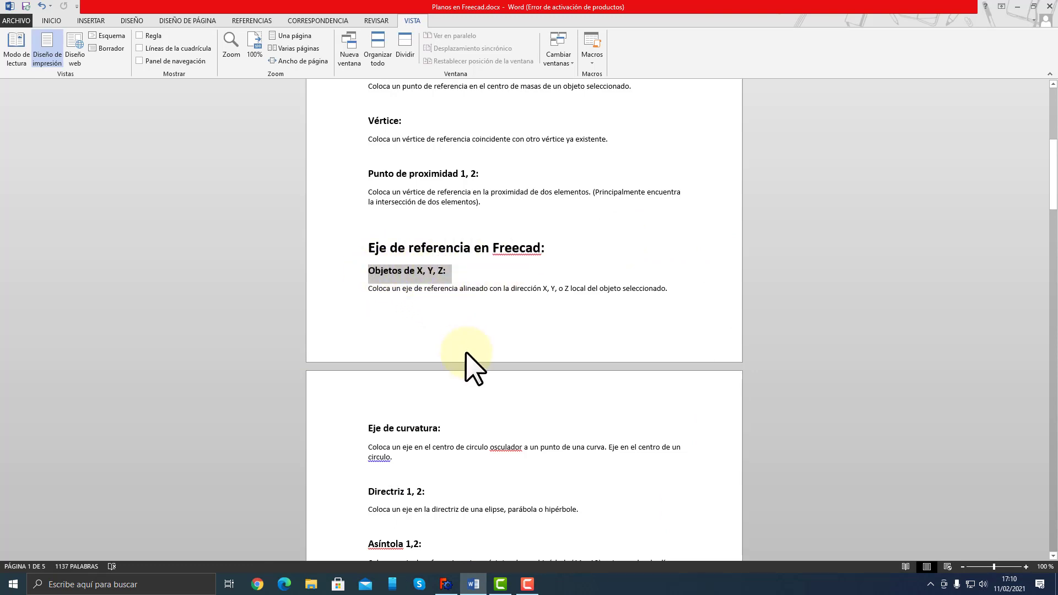
click(388, 290)
drag(388, 291, 680, 288)
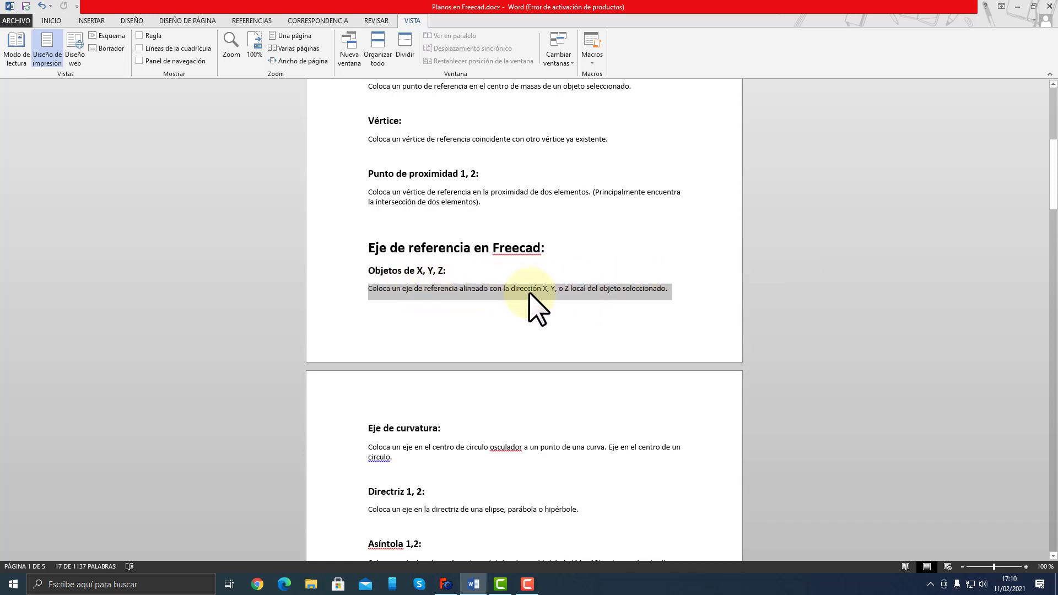
click(475, 289)
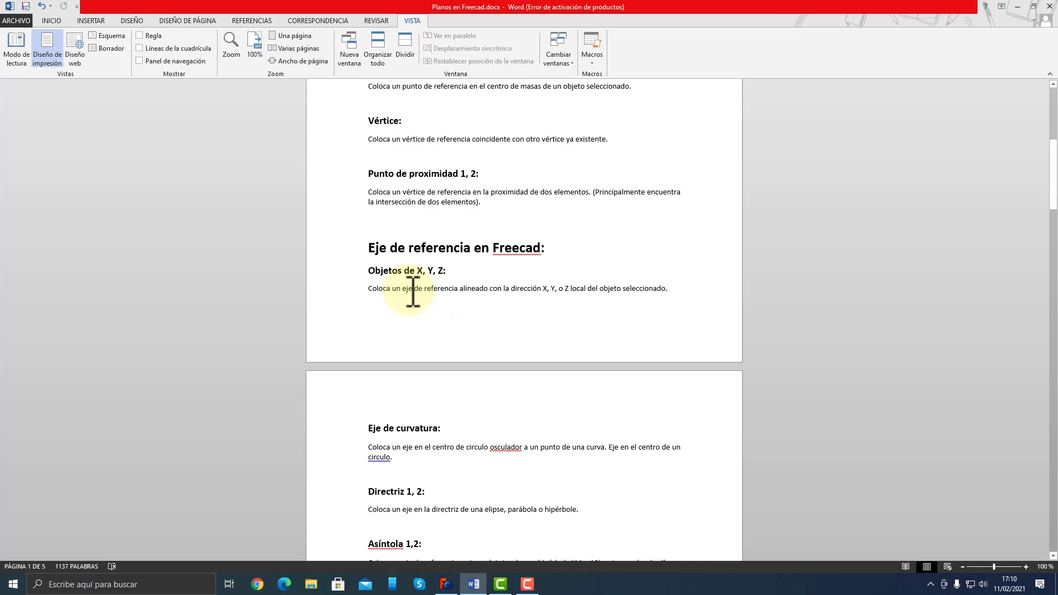
drag(375, 288, 413, 290)
click(386, 289)
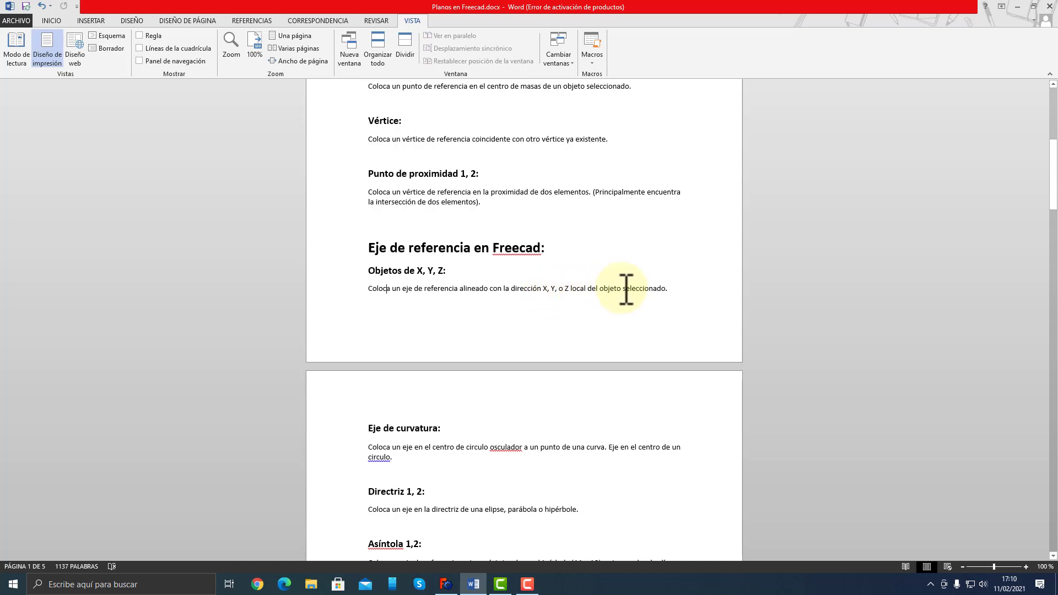
double_click(577, 289)
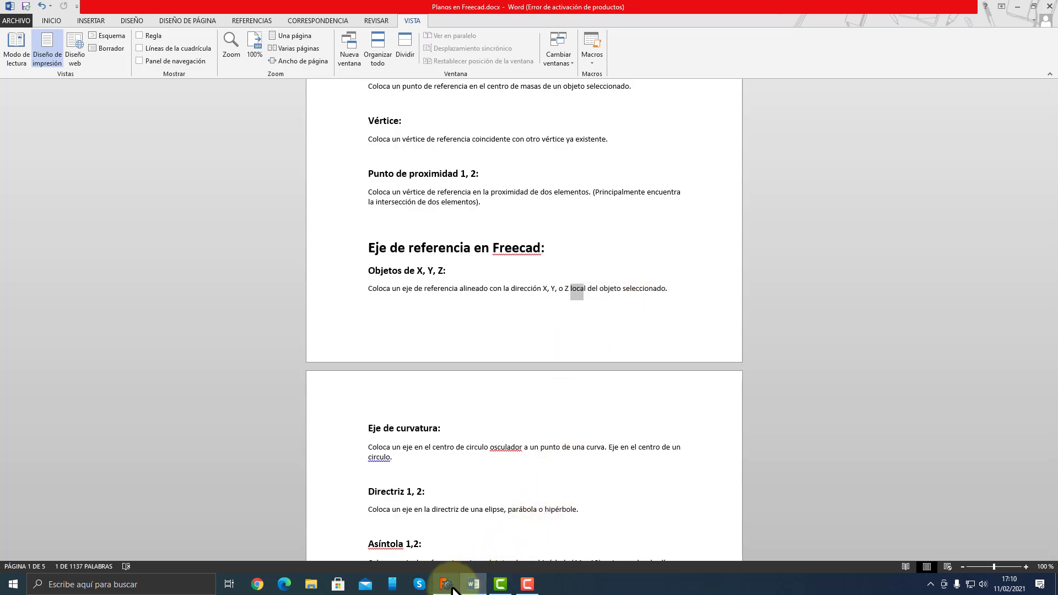
Switch to FreeCAD and start a datum line referencing the Box, trying the attachment modes Objetos de X, Objetos de Y and Objetos de Z
click(472, 583)
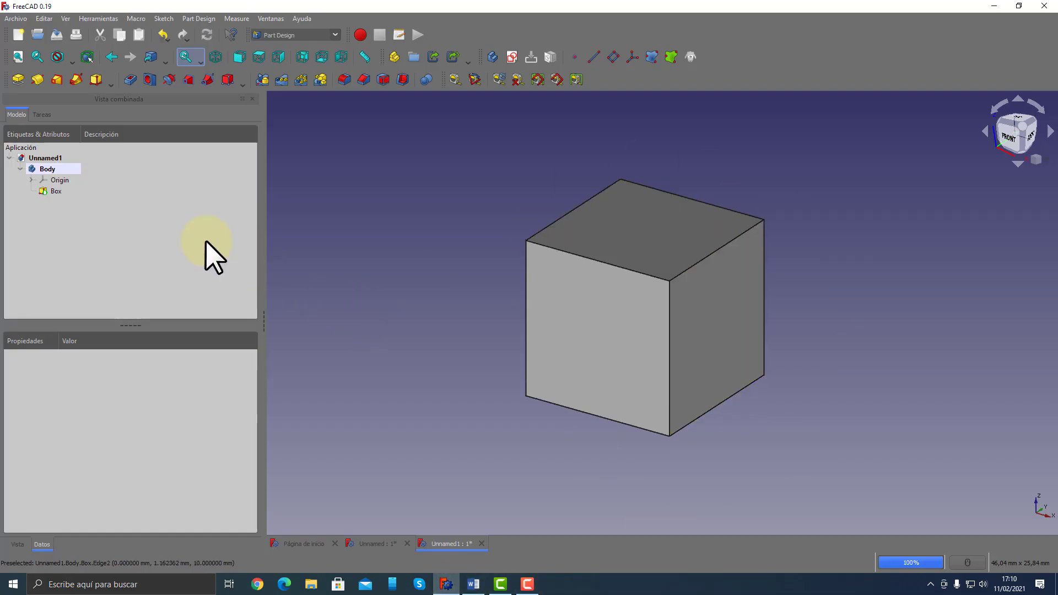
click(54, 191)
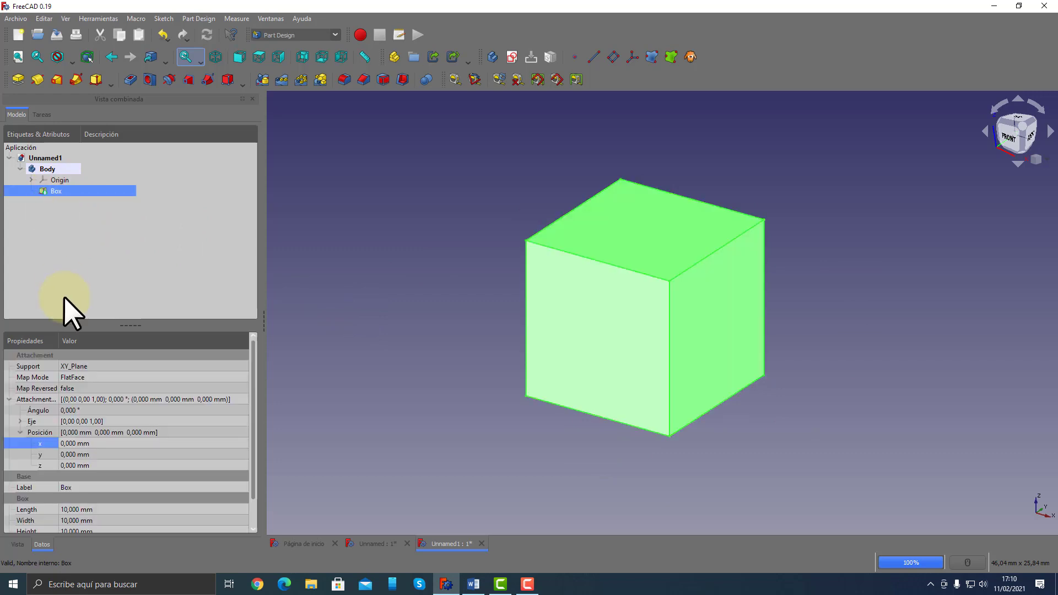
click(594, 56)
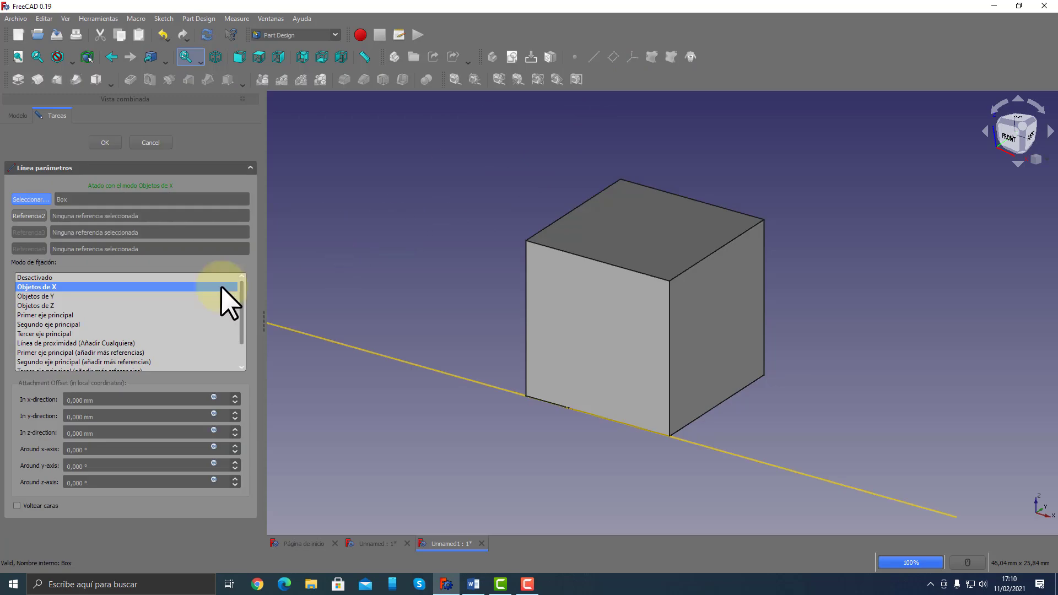
click(50, 296)
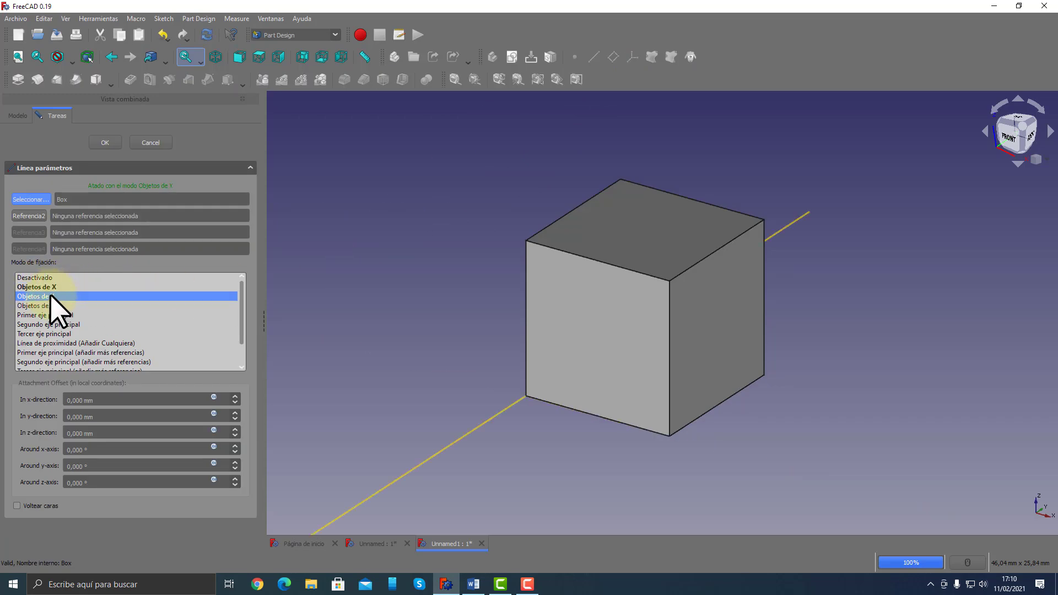
click(51, 305)
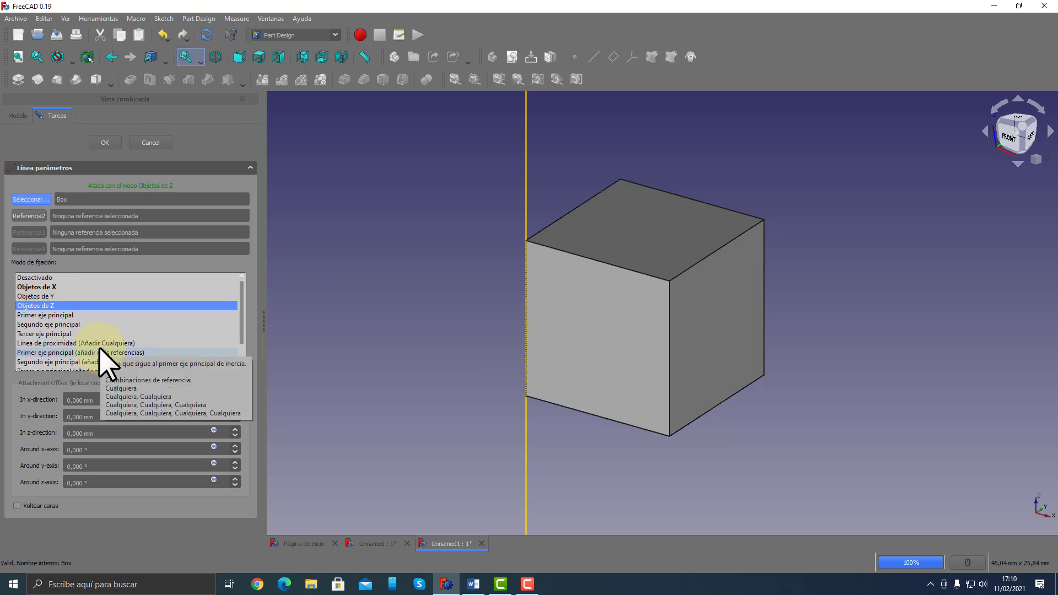
Compare the datum line's orientation in the Objetos de X, Y and Z modes again, ending on Objetos de X
click(45, 296)
click(45, 287)
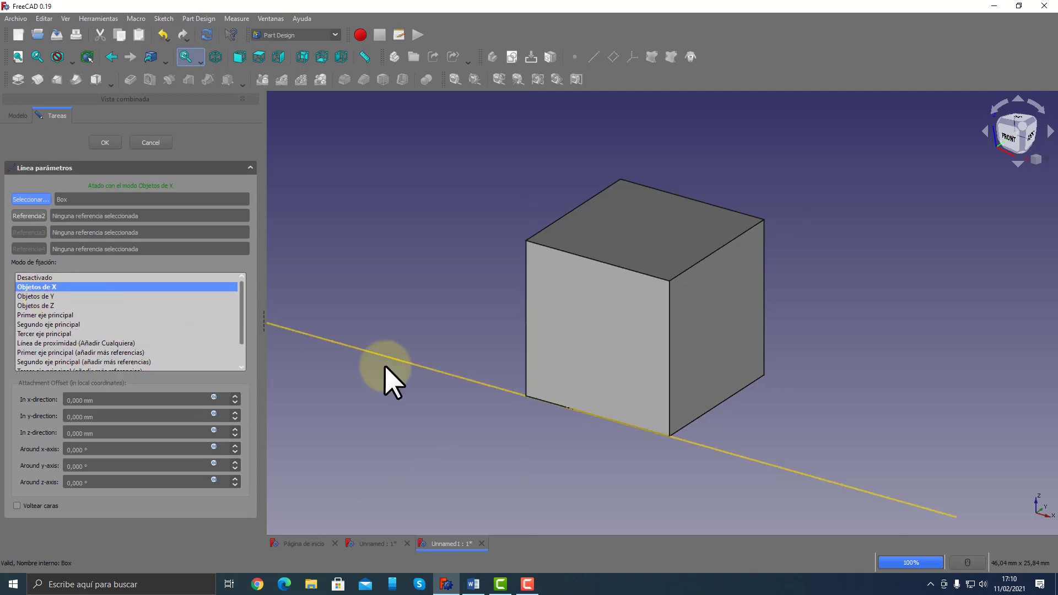
click(51, 296)
click(51, 305)
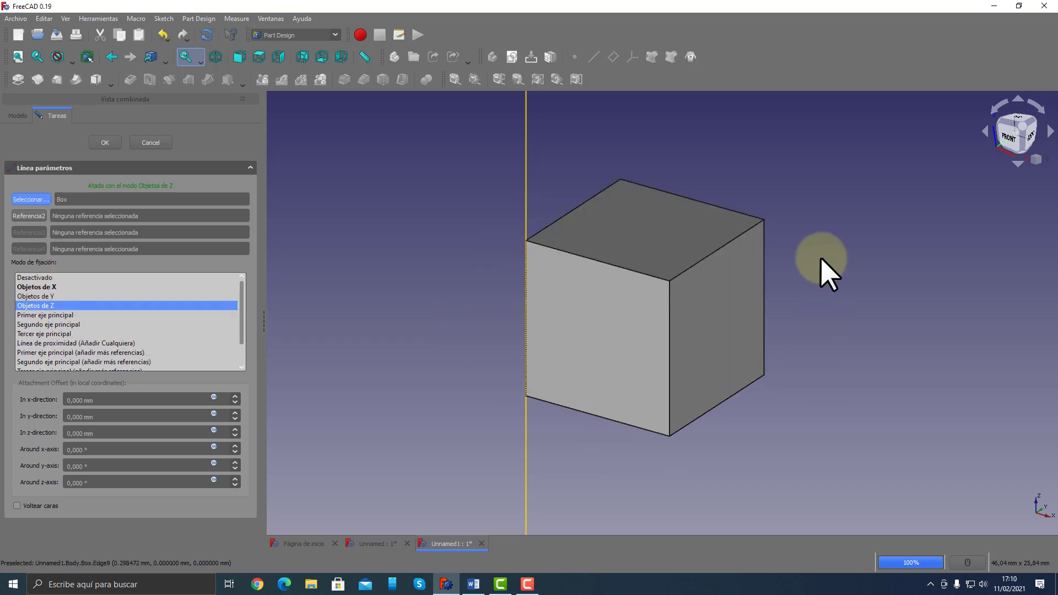
click(53, 295)
click(53, 305)
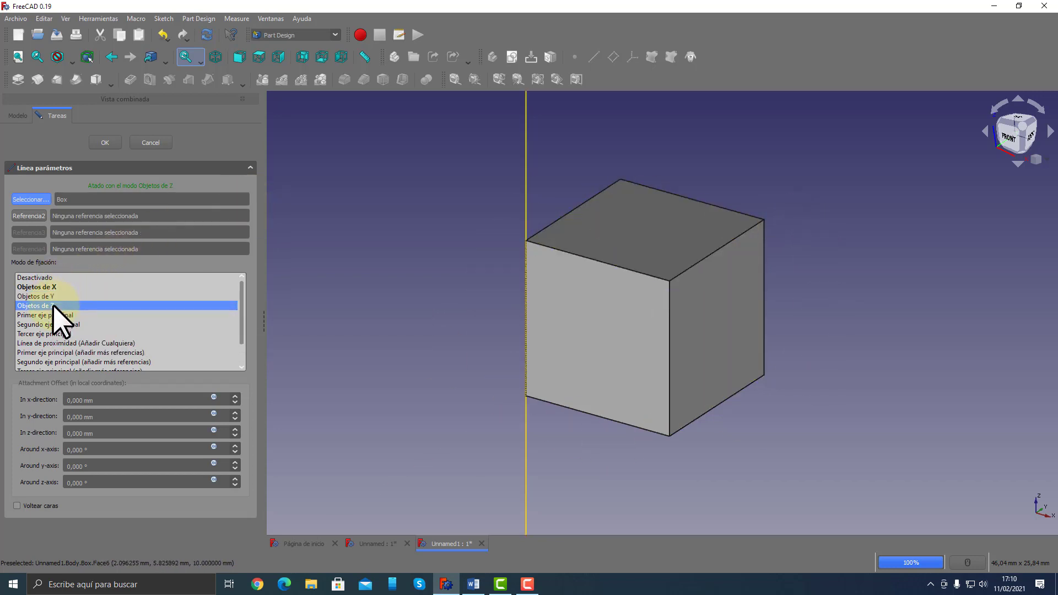
click(55, 287)
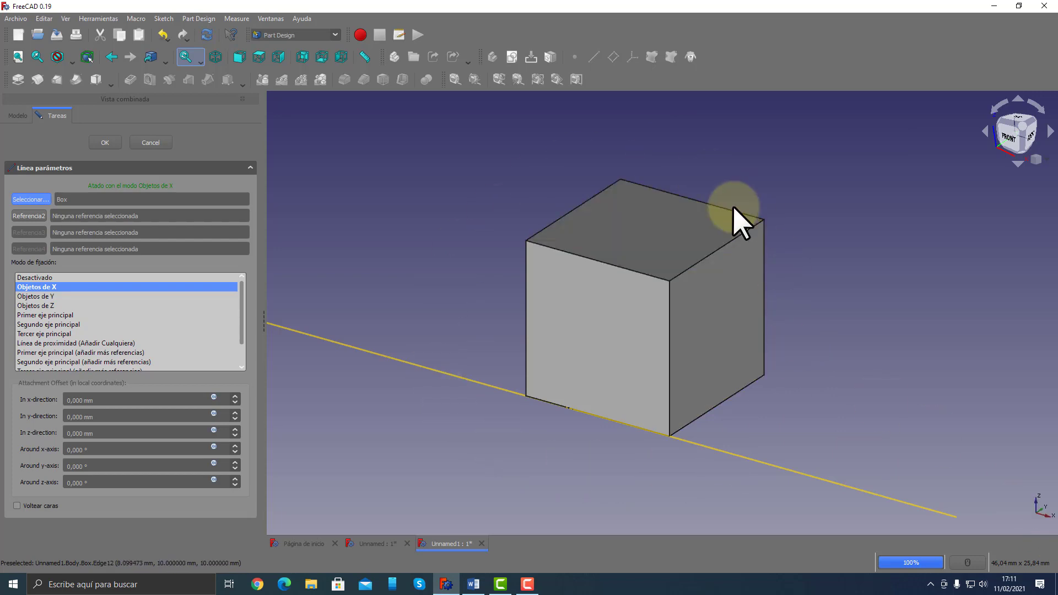
Cancel the datum line's parameters and delete the datum line from the body
click(155, 143)
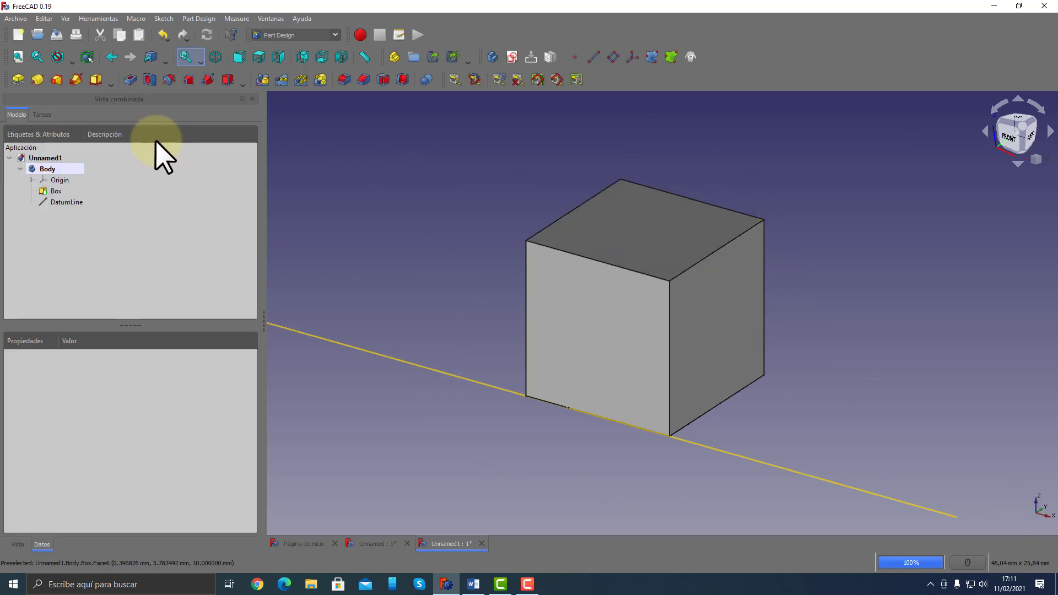
click(83, 203)
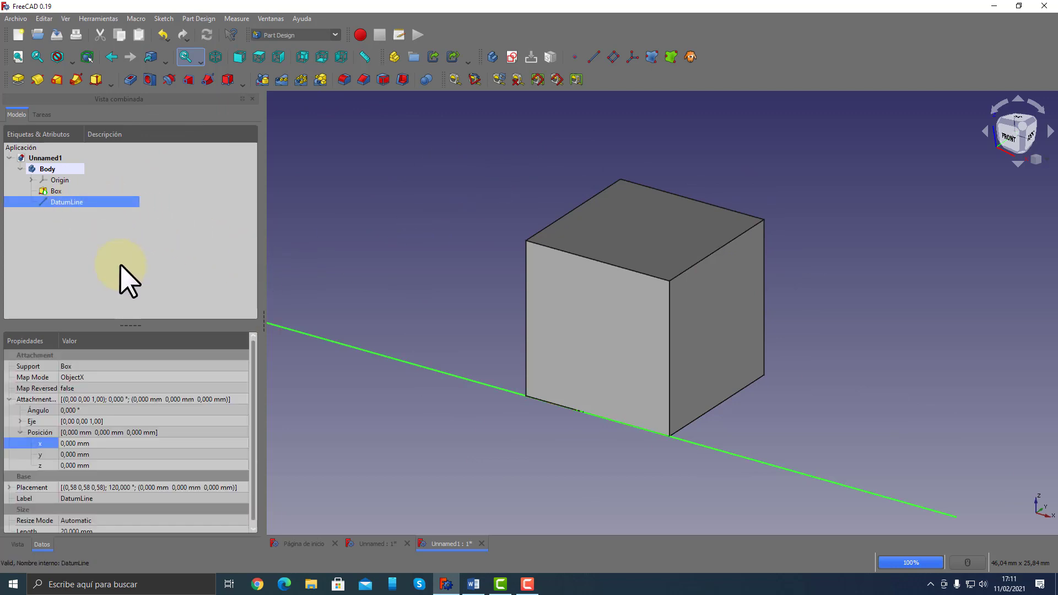
key(Delete)
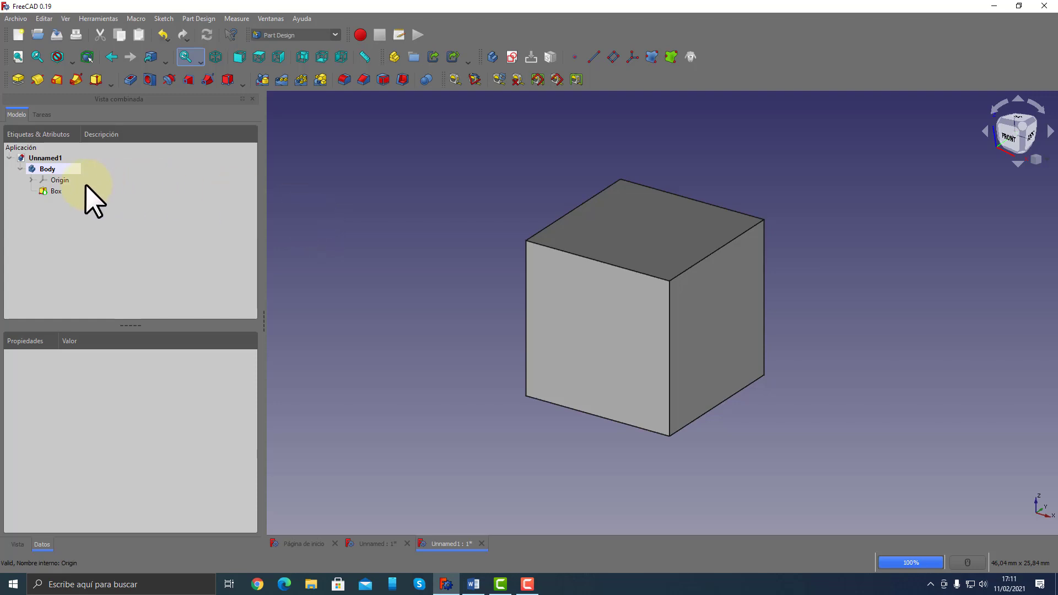
Rotate the Box by setting its attachment offset angle to 45° about the Z axis
click(55, 190)
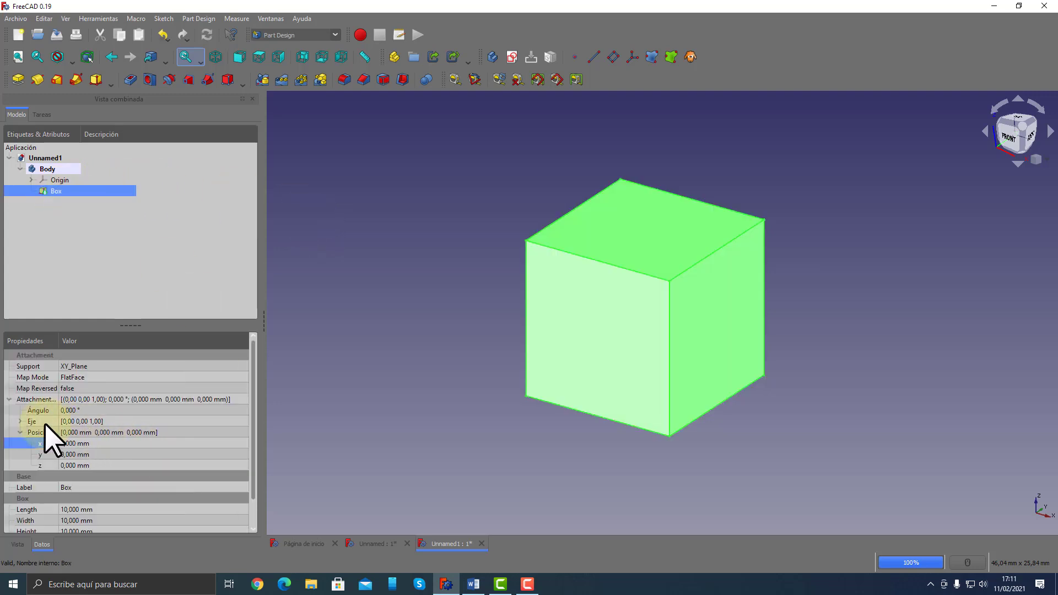
click(19, 422)
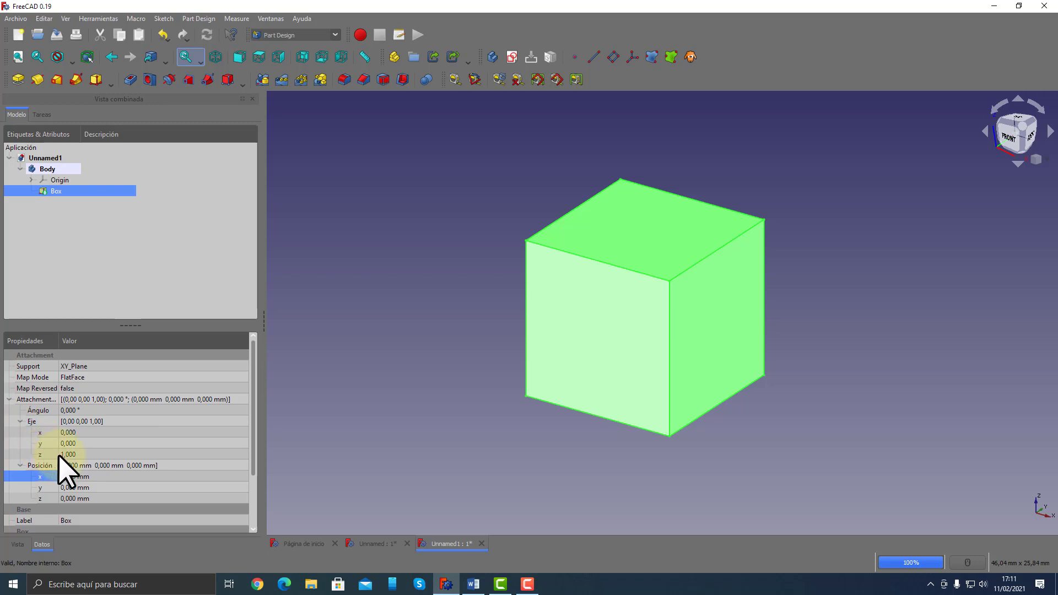
click(75, 410)
text(45)
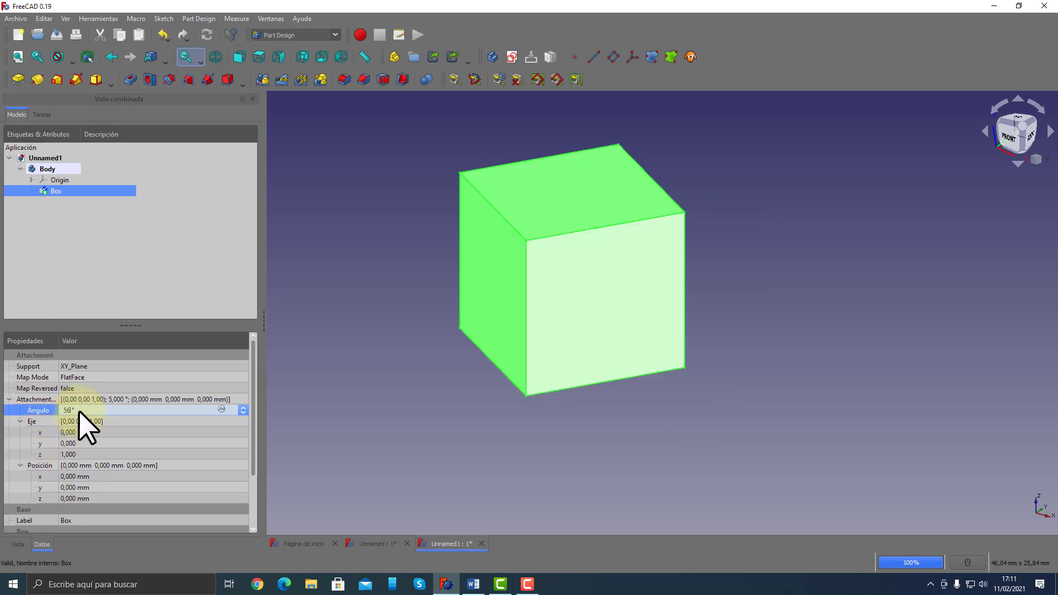
key(Return)
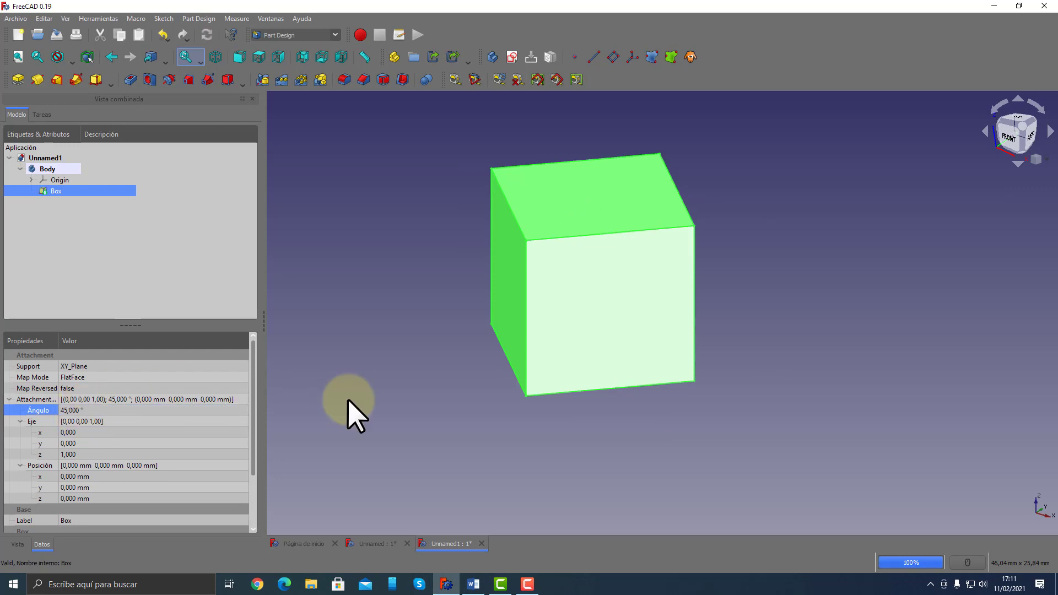
click(500, 464)
middle_drag(501, 446, 738, 460)
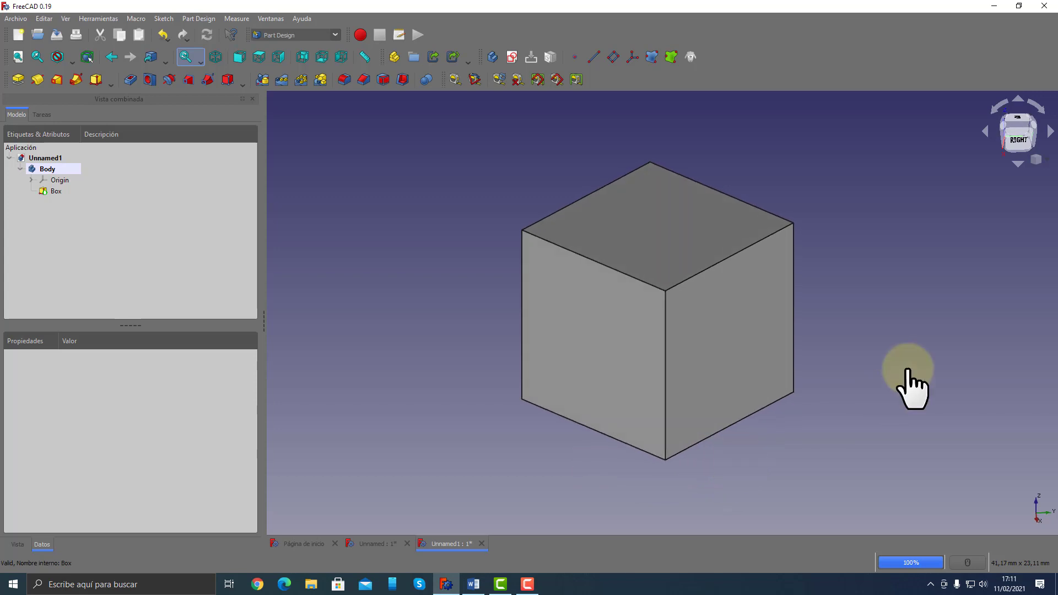
middle_drag(908, 369, 926, 333)
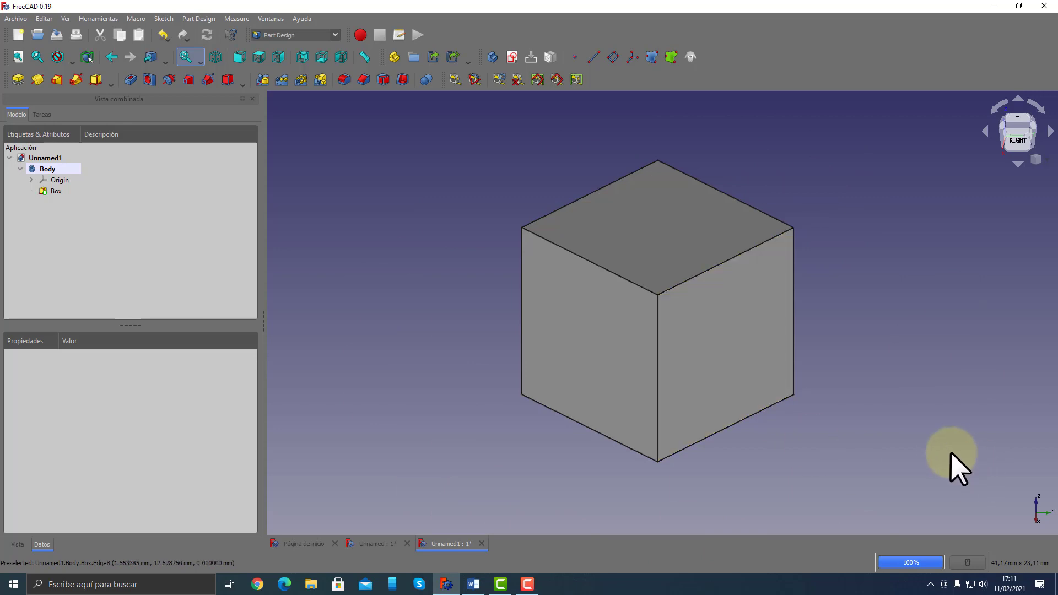
middle_drag(903, 468, 903, 464)
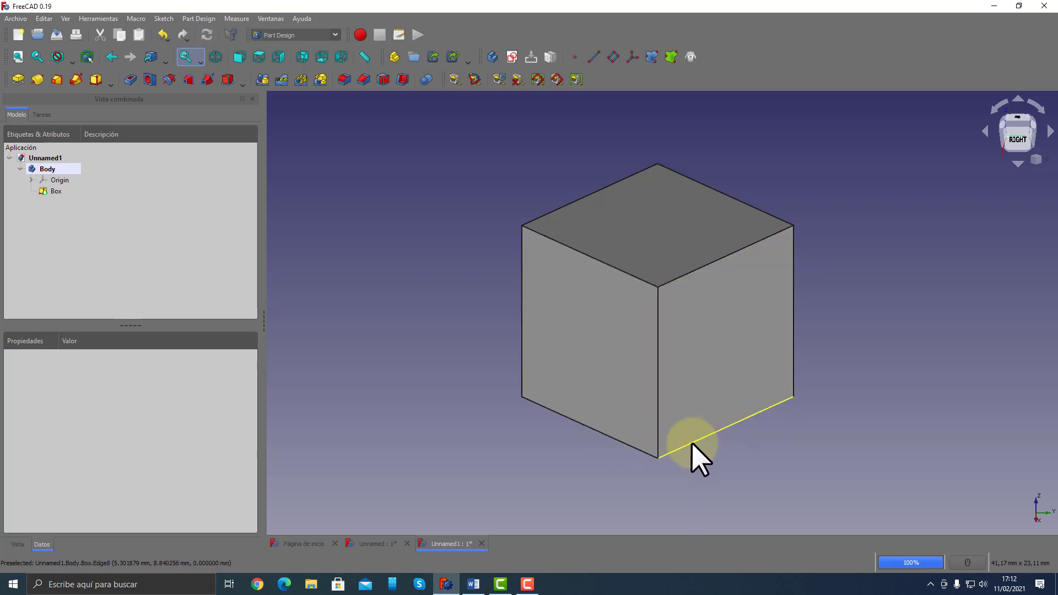
Create a new document and add a 10 mm additive box attached to the XY plane
click(19, 34)
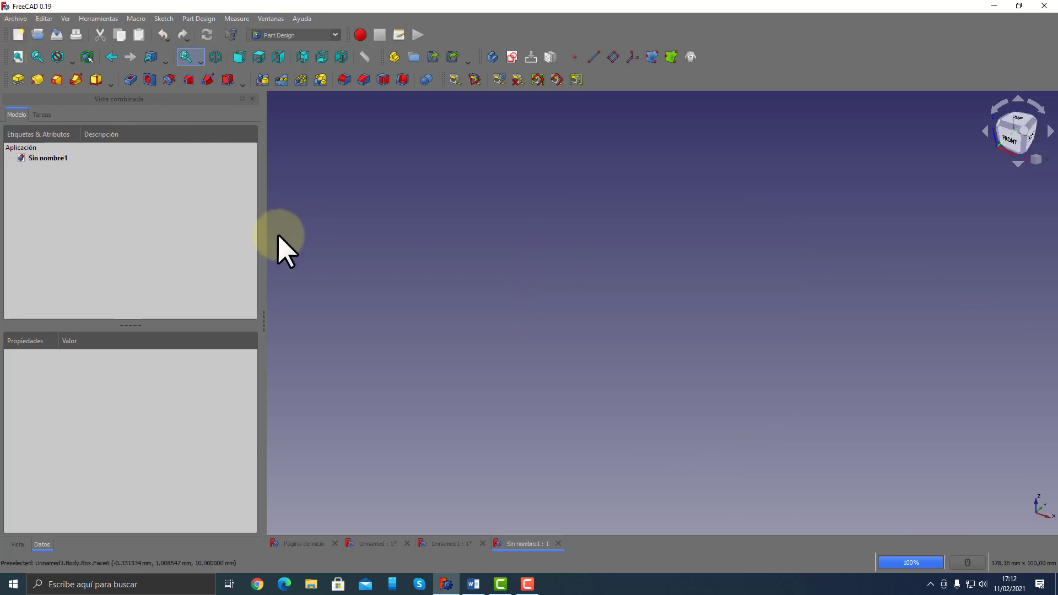
click(89, 80)
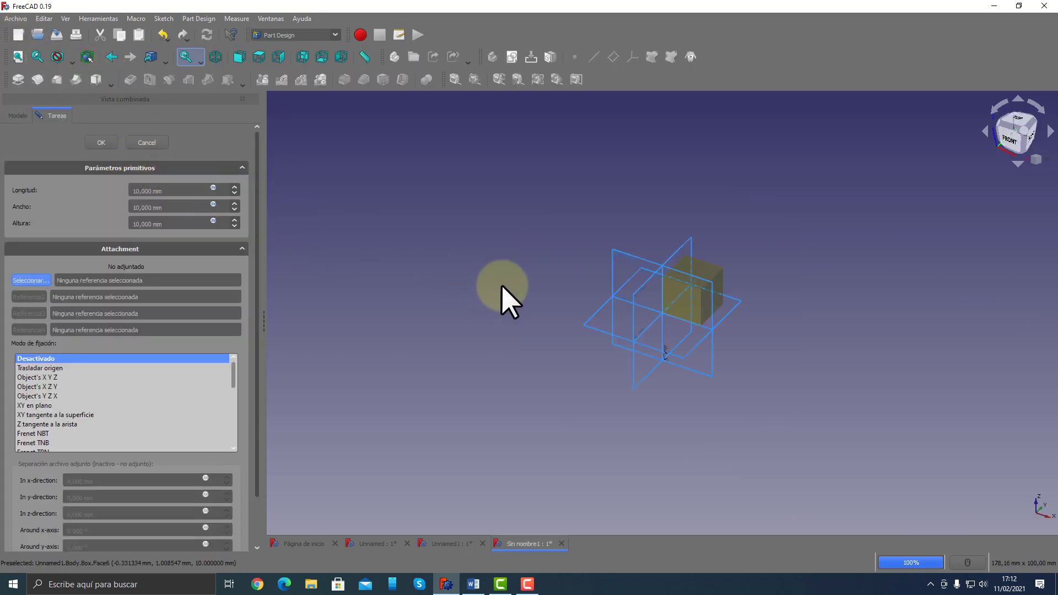
click(592, 318)
click(103, 142)
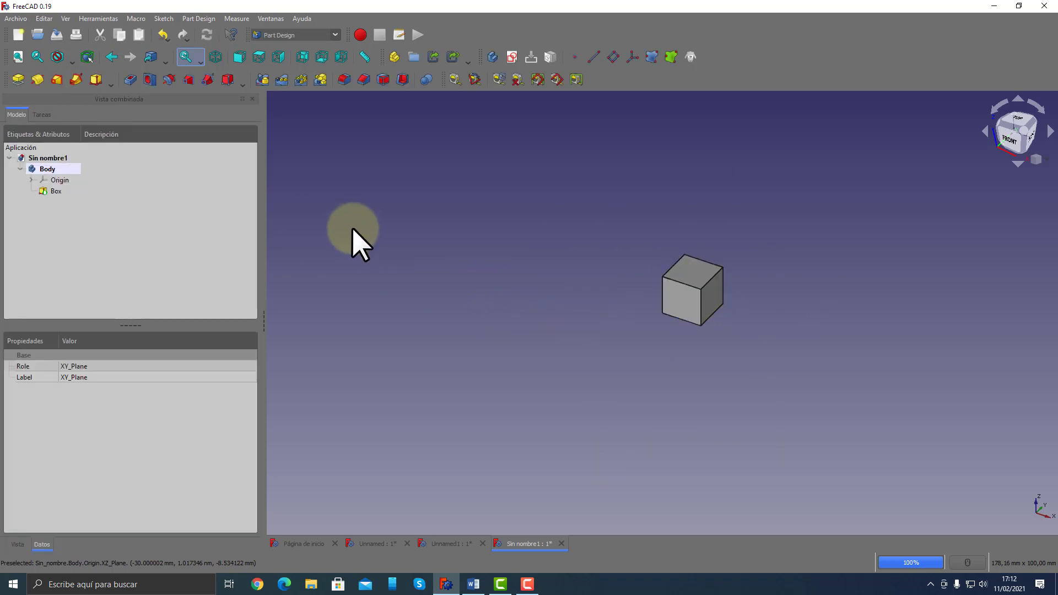
scroll(705, 279, up, 6)
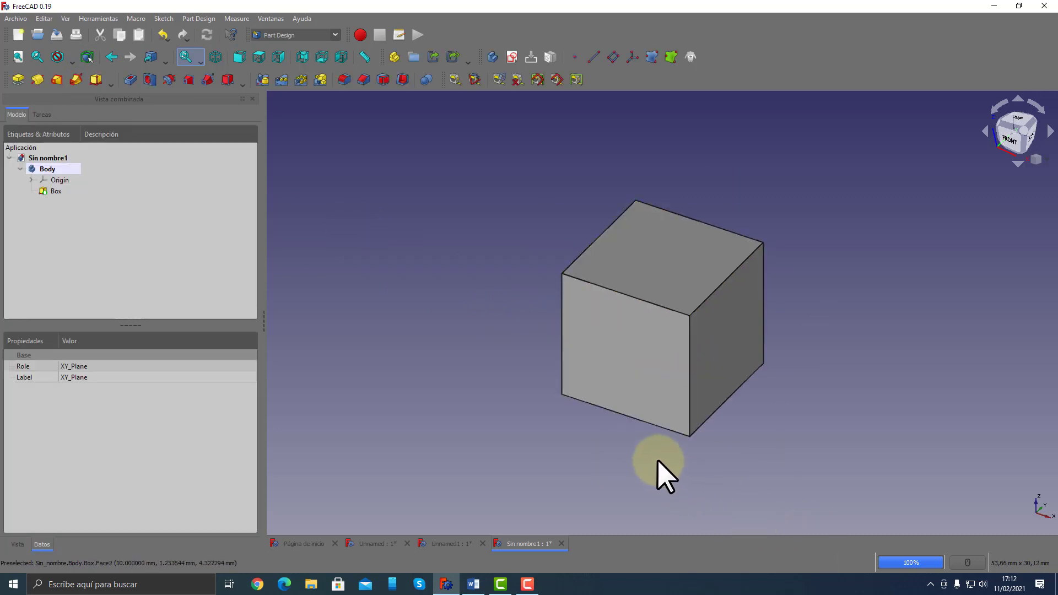
Compare the unrotated box's edges with the coordinate axes and close the Sin nombre1 document without saving
click(621, 413)
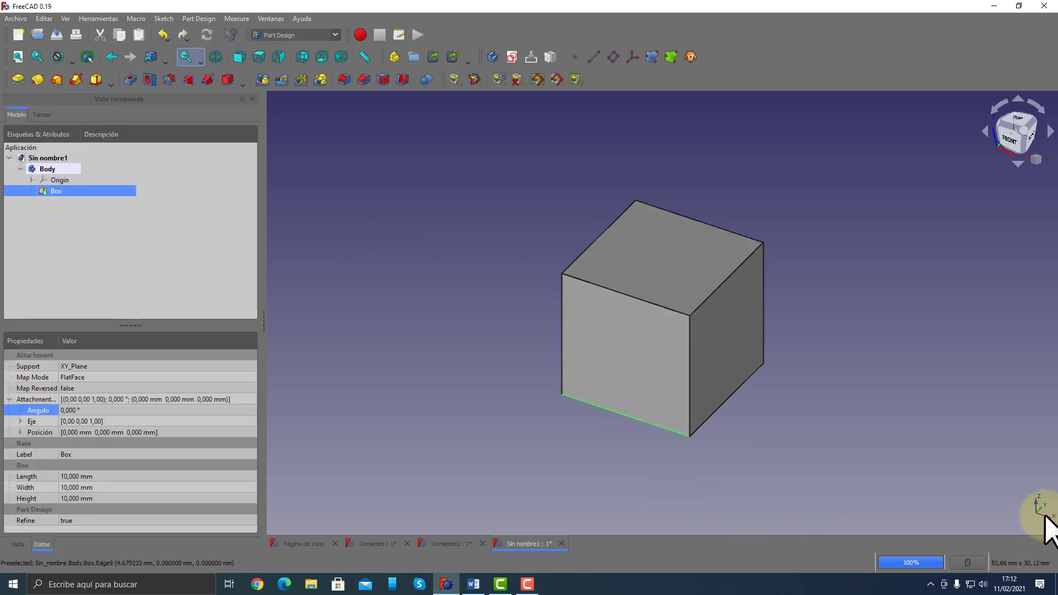
click(739, 386)
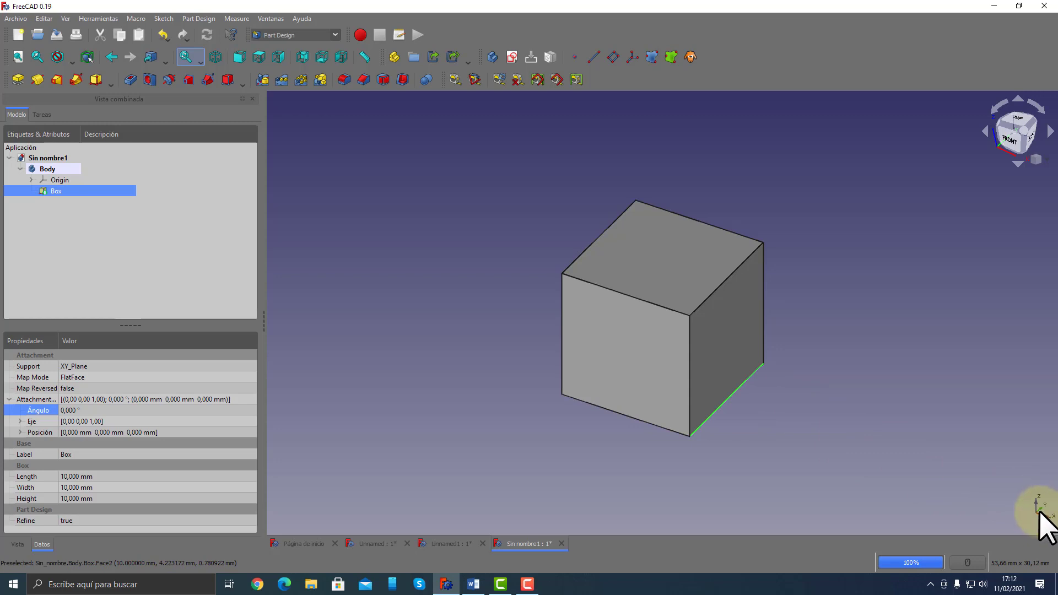
click(739, 439)
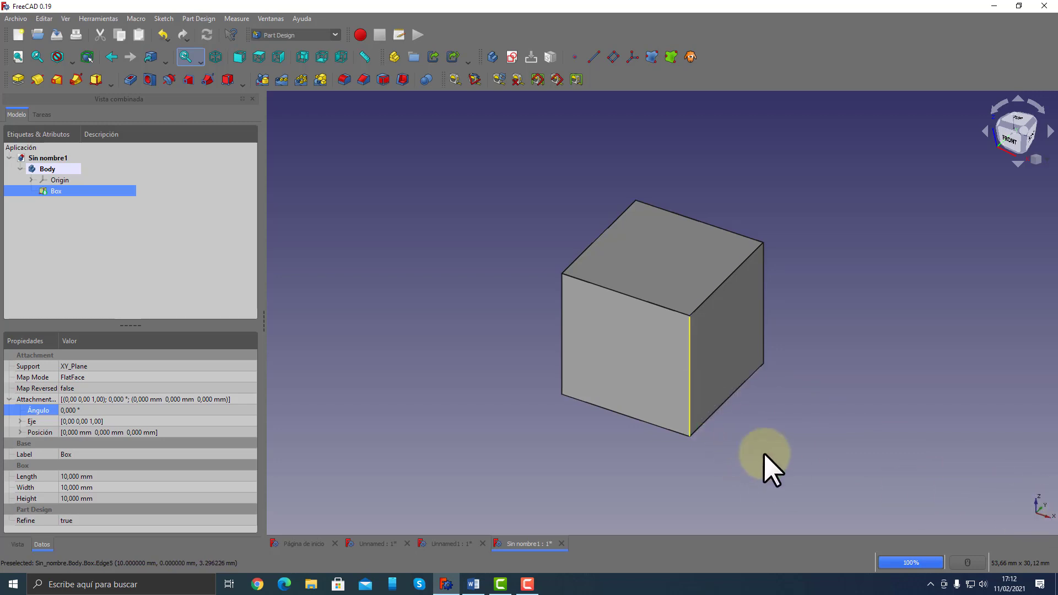
click(561, 544)
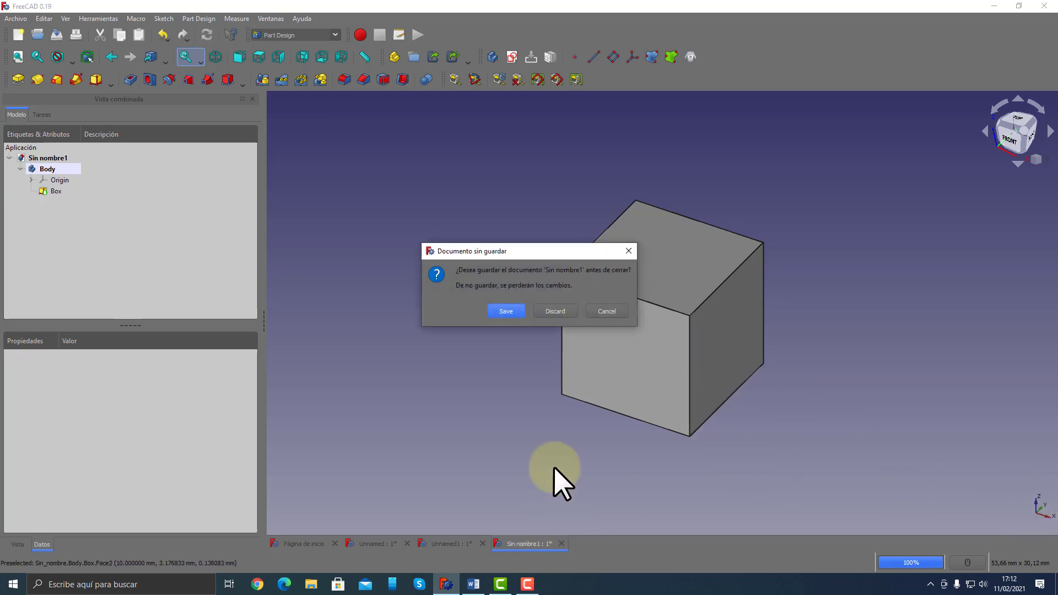
click(555, 313)
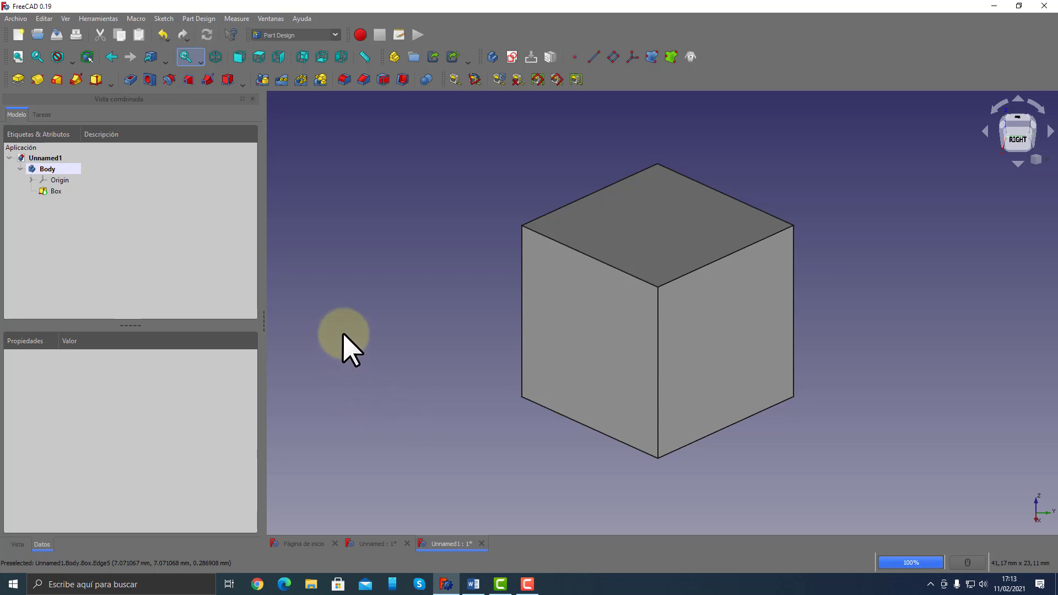
Turn on the axis cross at the origin and inspect the rotated box's orientation relative to it
click(67, 20)
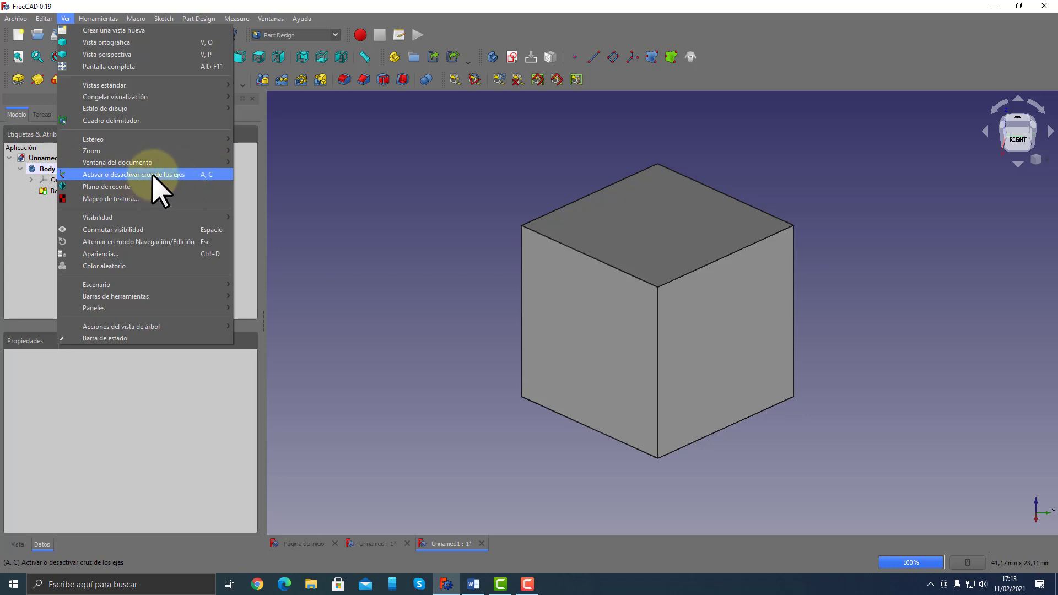
click(164, 174)
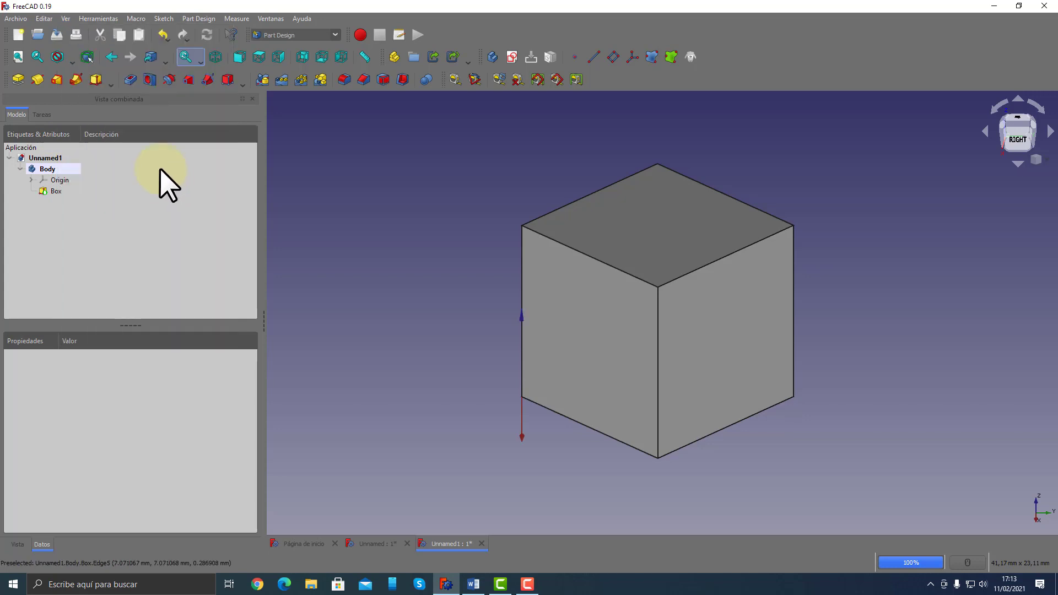
middle_drag(433, 395, 650, 392)
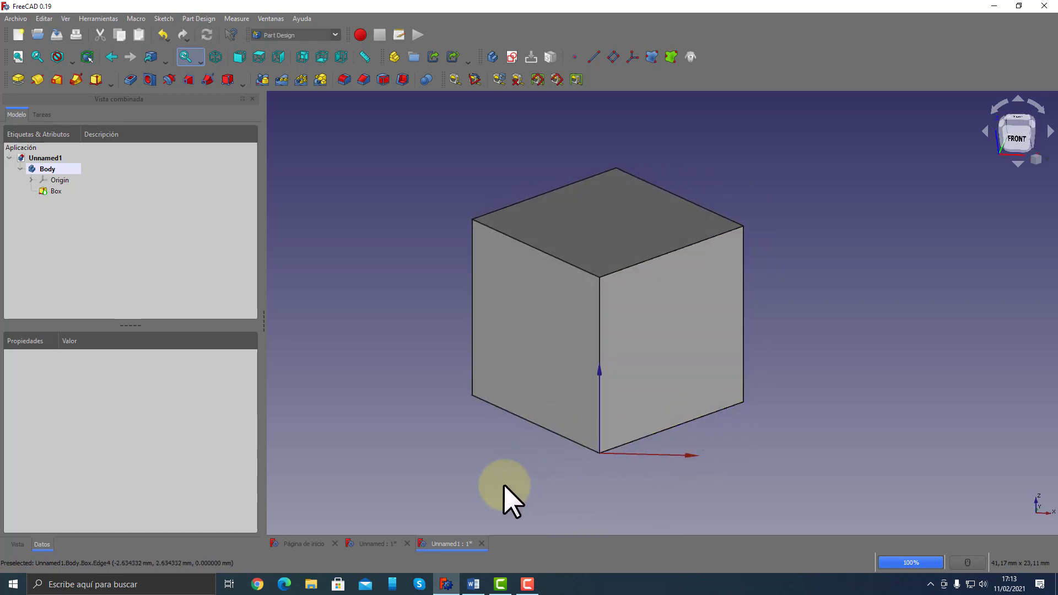
middle_drag(484, 482, 503, 441)
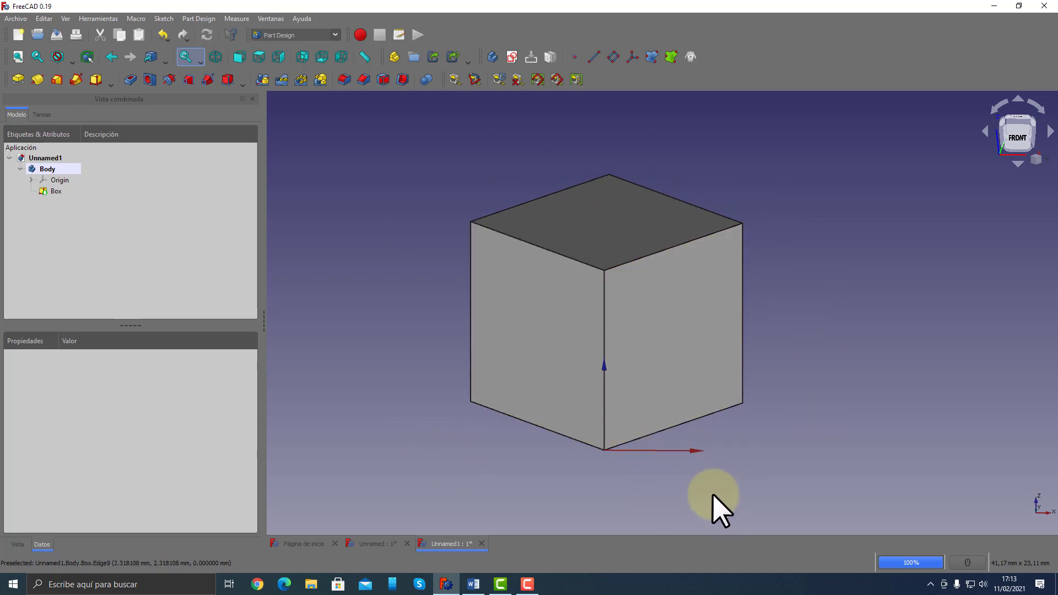
mouse_move(715, 494)
middle_down()
mouse_move(702, 491)
mouse_move(708, 499)
middle_up()
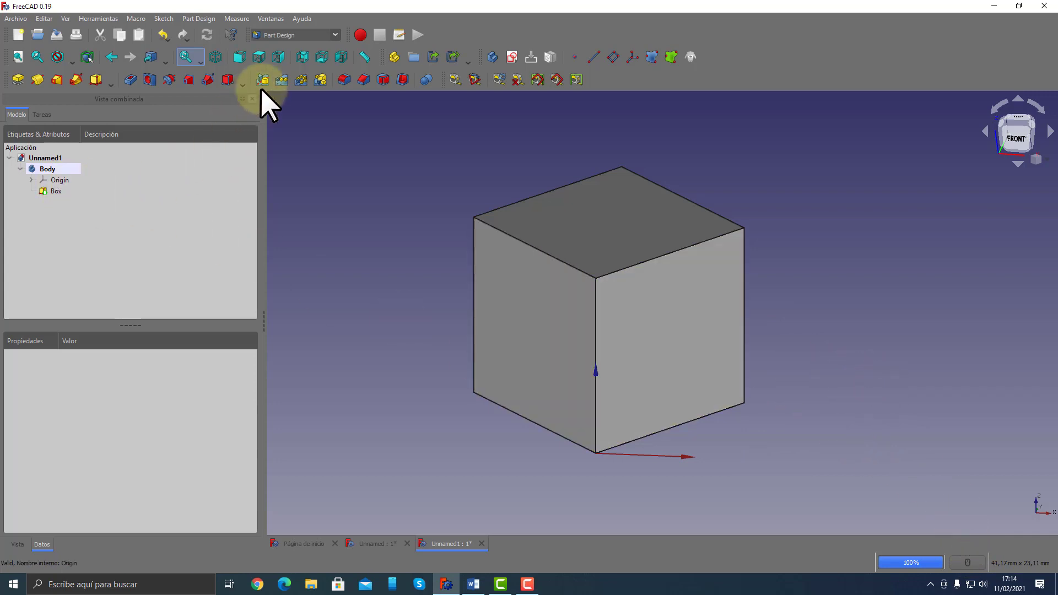
Start a new sketch to display the base planes and examine the rotated box's faces against them
click(511, 57)
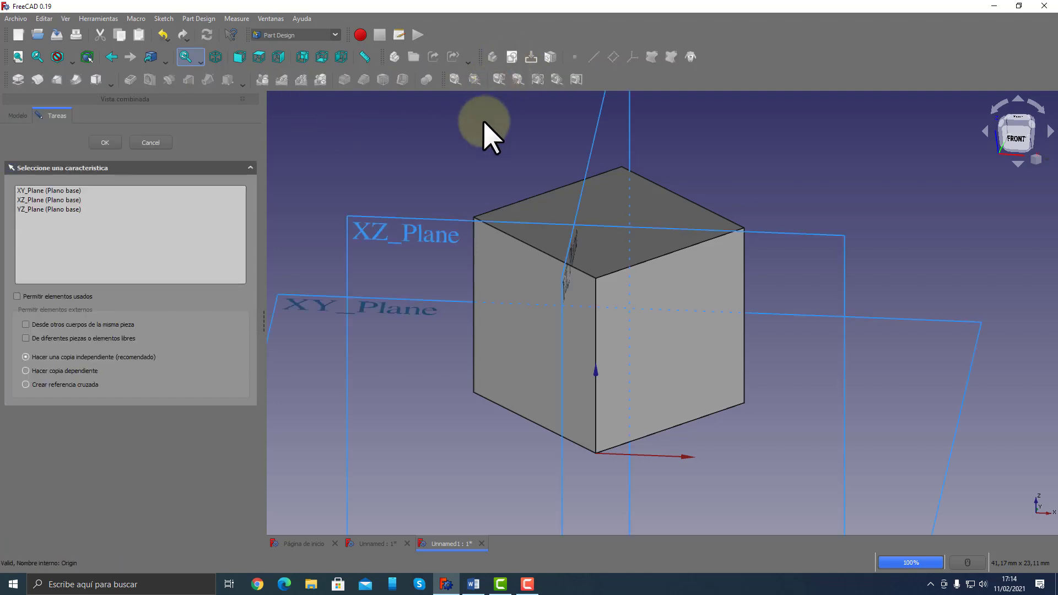
mouse_move(376, 217)
middle_down()
mouse_move(668, 338)
mouse_move(529, 330)
mouse_move(822, 354)
mouse_move(602, 378)
mouse_move(496, 411)
mouse_move(560, 388)
mouse_move(580, 326)
mouse_move(633, 278)
mouse_move(584, 309)
mouse_move(542, 306)
middle_up()
scroll(566, 339, down, 5)
scroll(580, 327, up, 4)
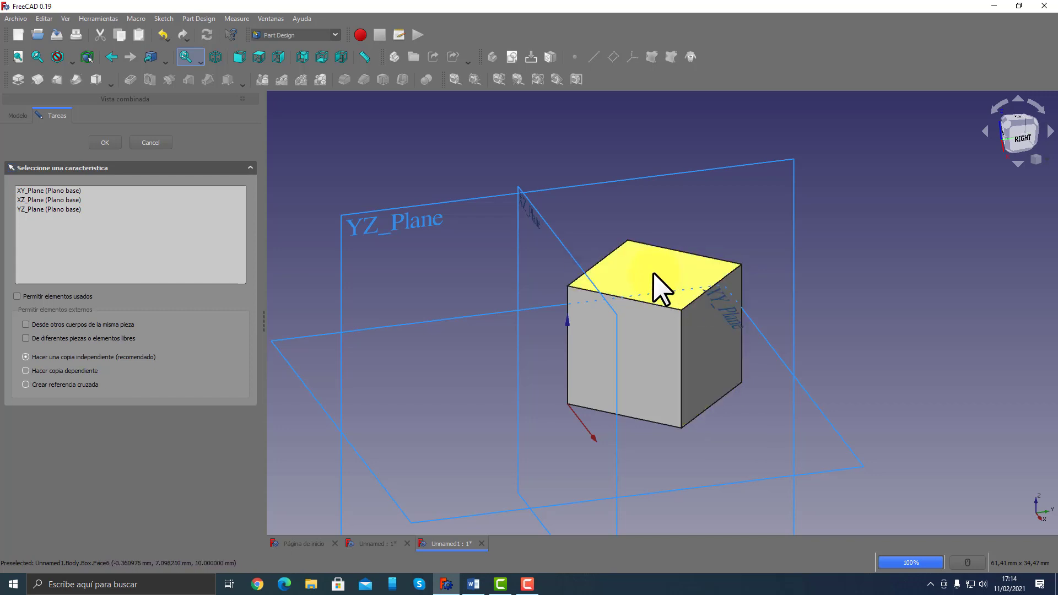
middle_drag(520, 358, 689, 292)
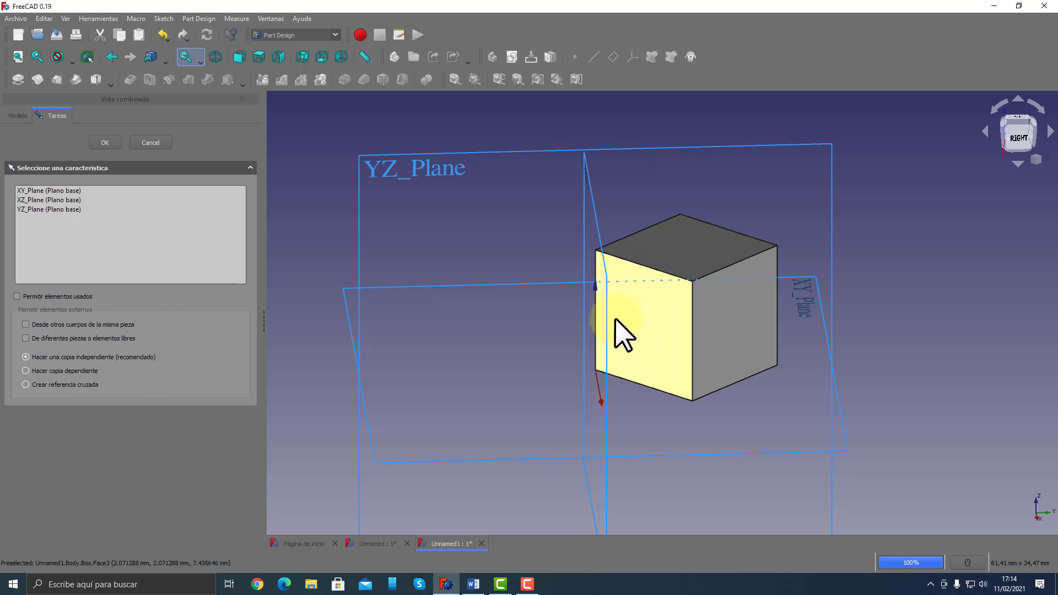
click(679, 382)
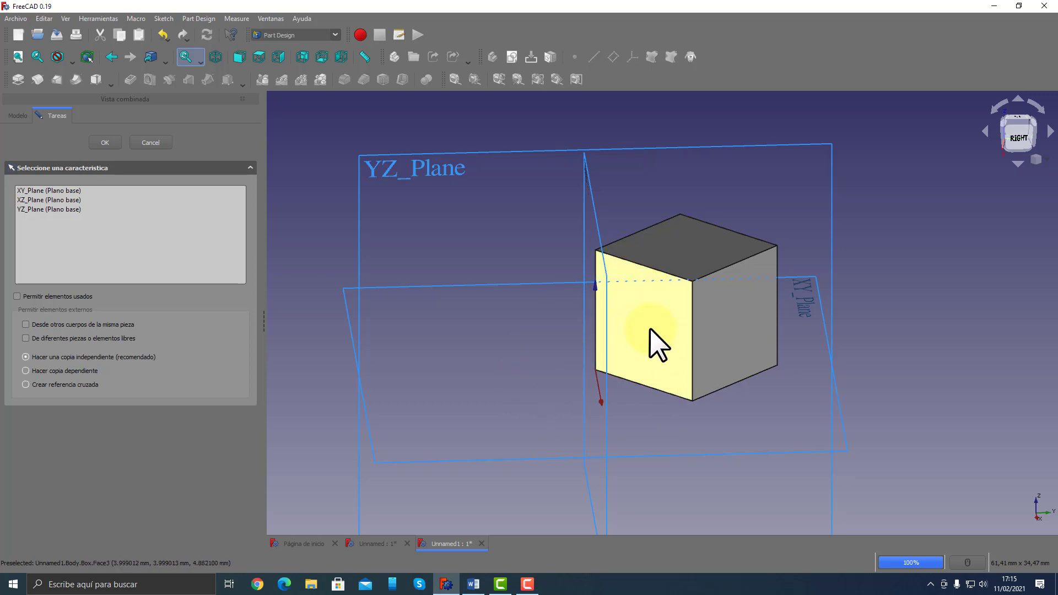
mouse_move(609, 378)
middle_down()
mouse_move(613, 385)
mouse_move(604, 378)
middle_up()
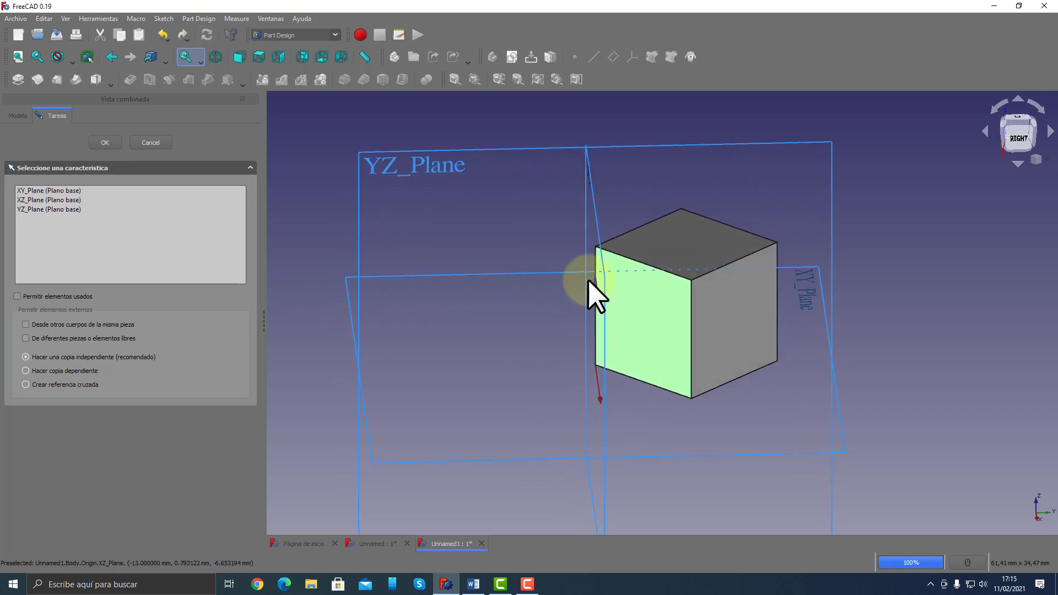
Compare the XZ and YZ base planes with the rotated box's faces, and cancel the sketch
click(757, 136)
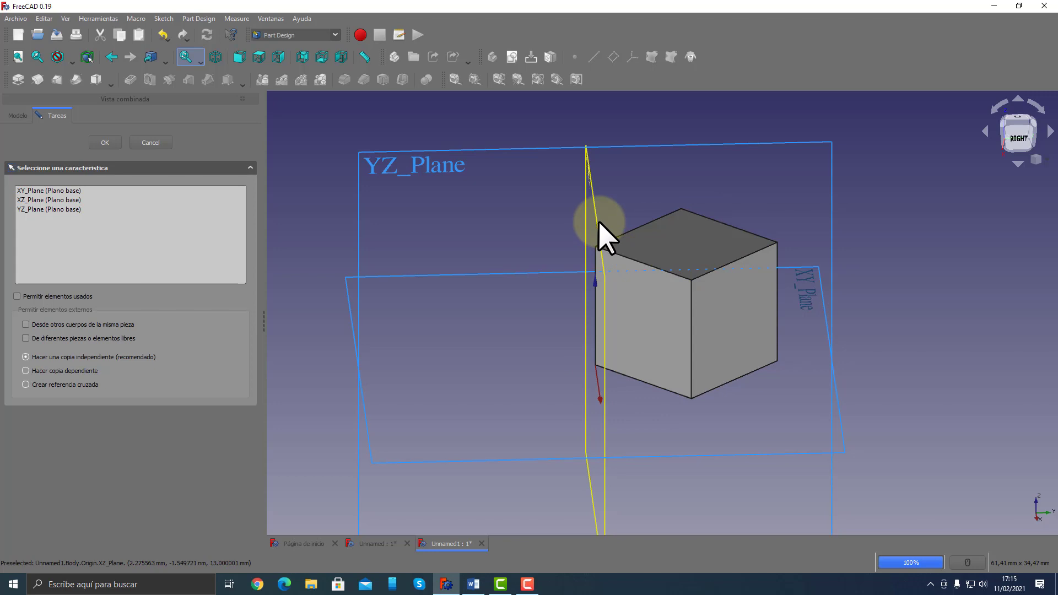
middle_drag(598, 220, 552, 261)
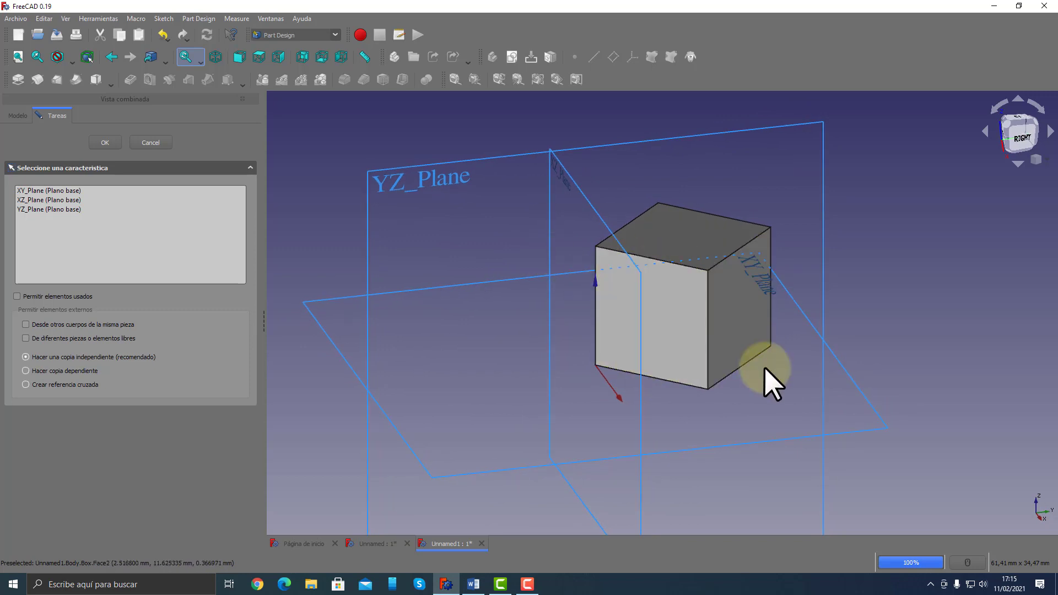
click(591, 221)
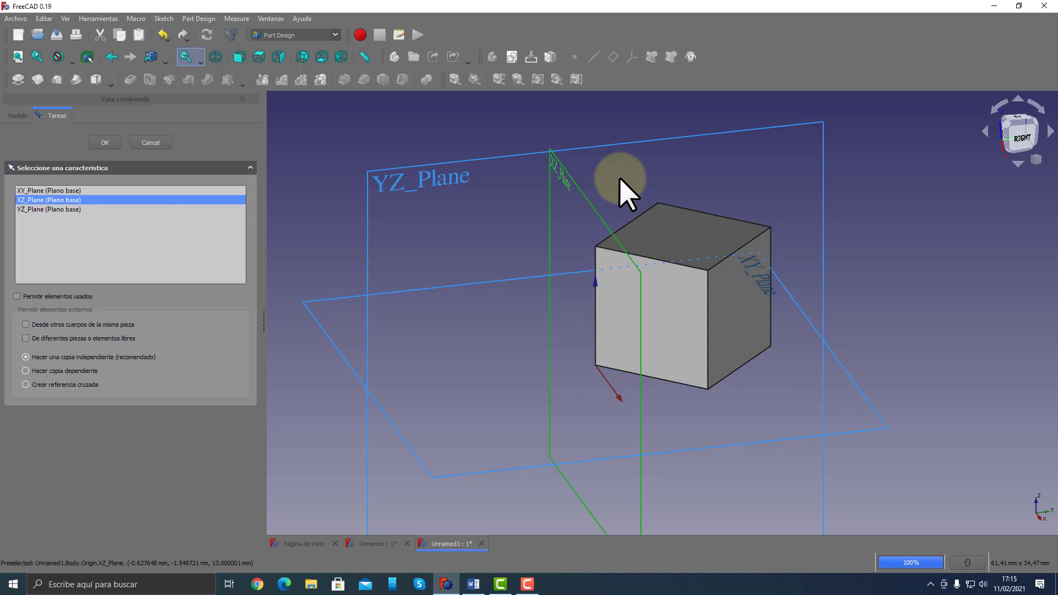
mouse_move(553, 219)
middle_down()
mouse_move(595, 238)
mouse_move(802, 234)
mouse_move(536, 226)
mouse_move(551, 225)
middle_up()
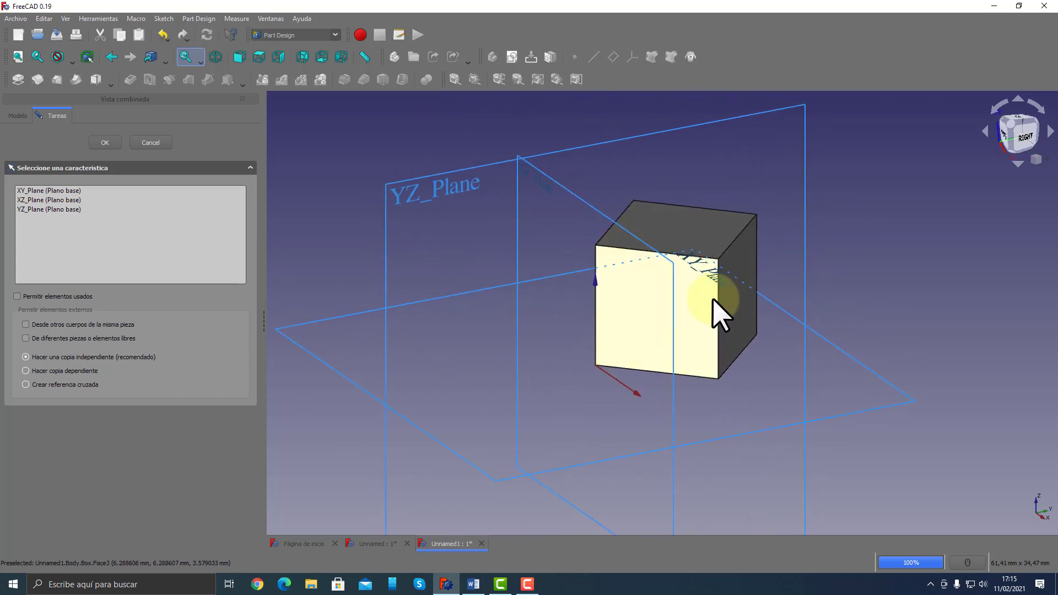
middle_drag(675, 311, 633, 236)
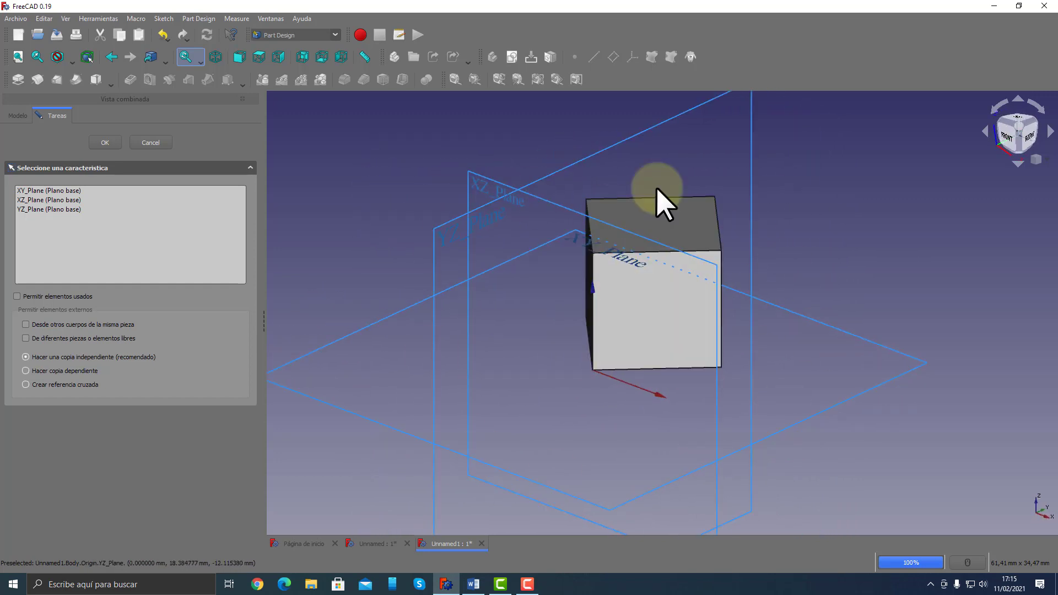
mouse_move(663, 340)
middle_down()
mouse_move(636, 330)
mouse_move(667, 334)
middle_up()
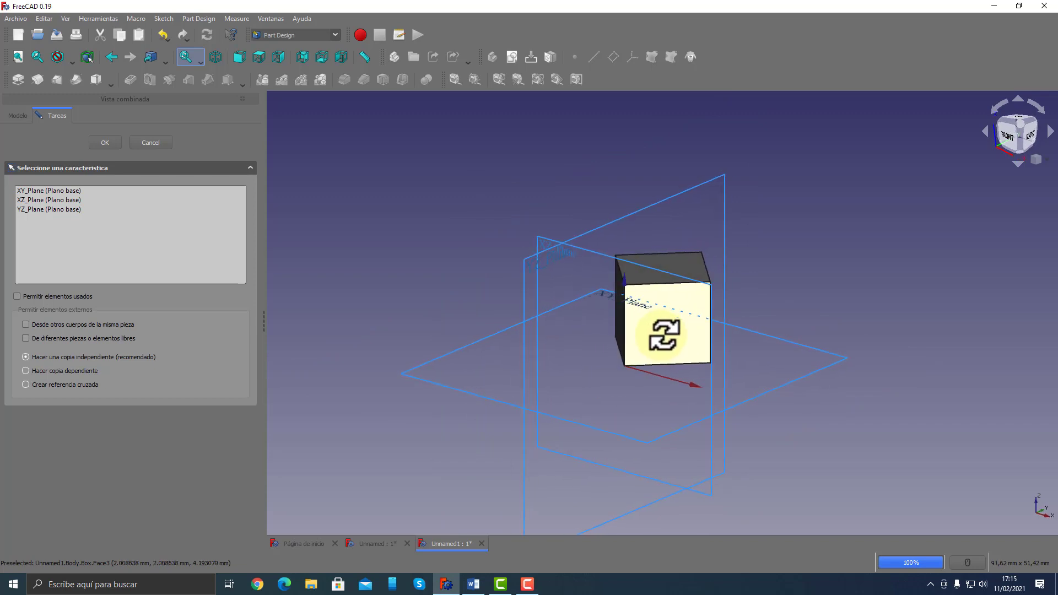
click(153, 143)
Check the Box's attachment offset angle and leave its properties
middle_drag(530, 301, 542, 303)
scroll(654, 315, up, 2)
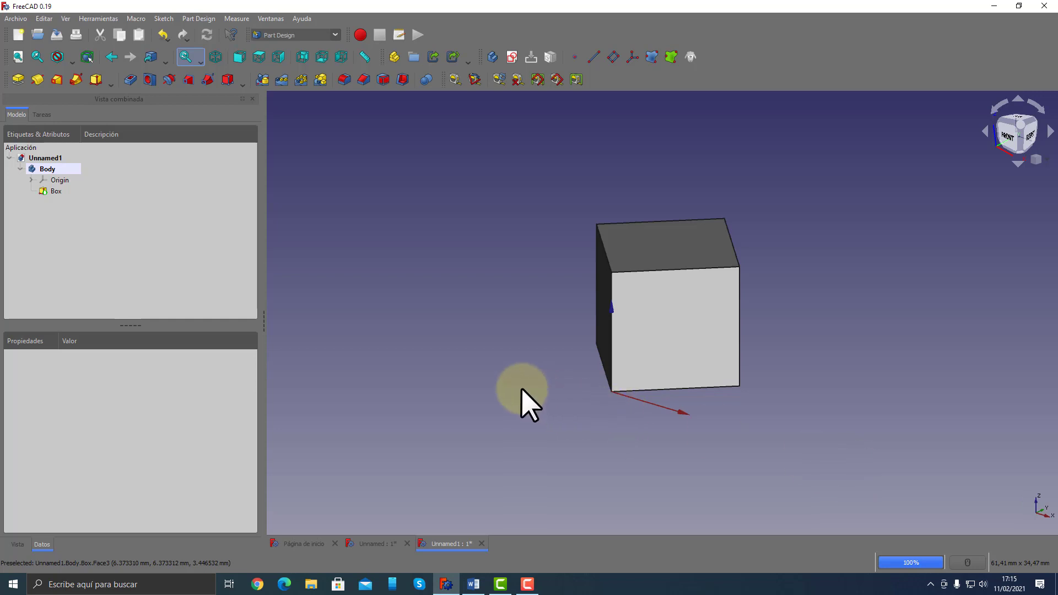
click(62, 190)
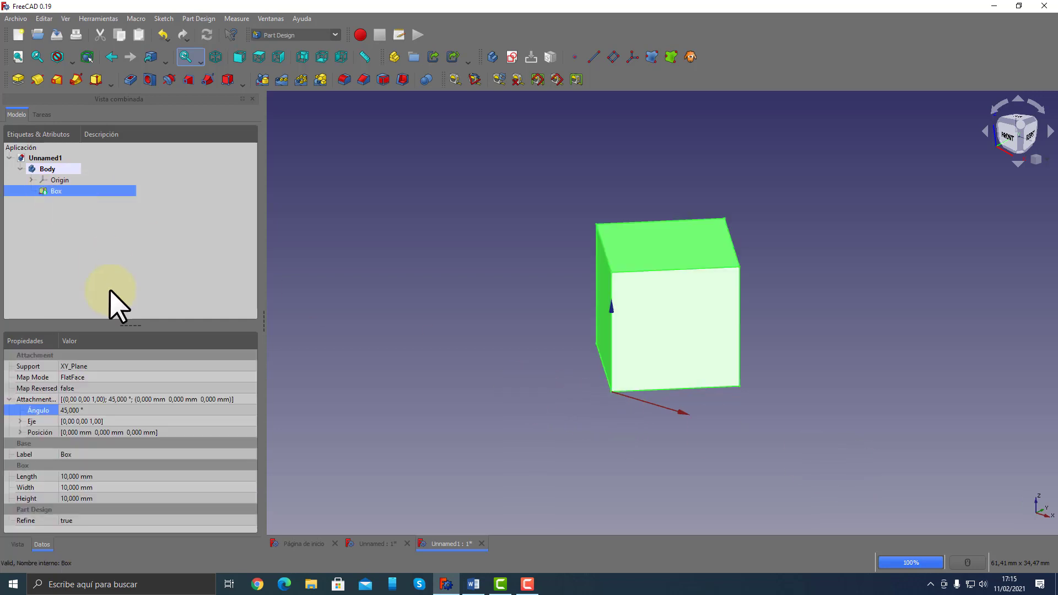
click(88, 409)
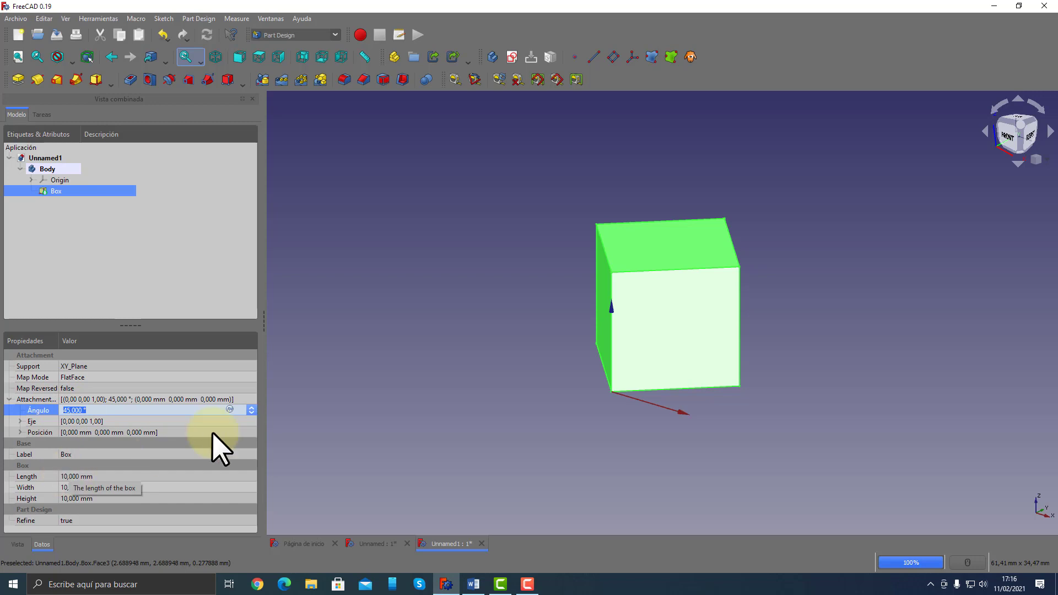
click(283, 421)
Examine the rotated box from above and from the side, comparing its edges and faces with the axis cross
middle_drag(472, 314, 609, 394)
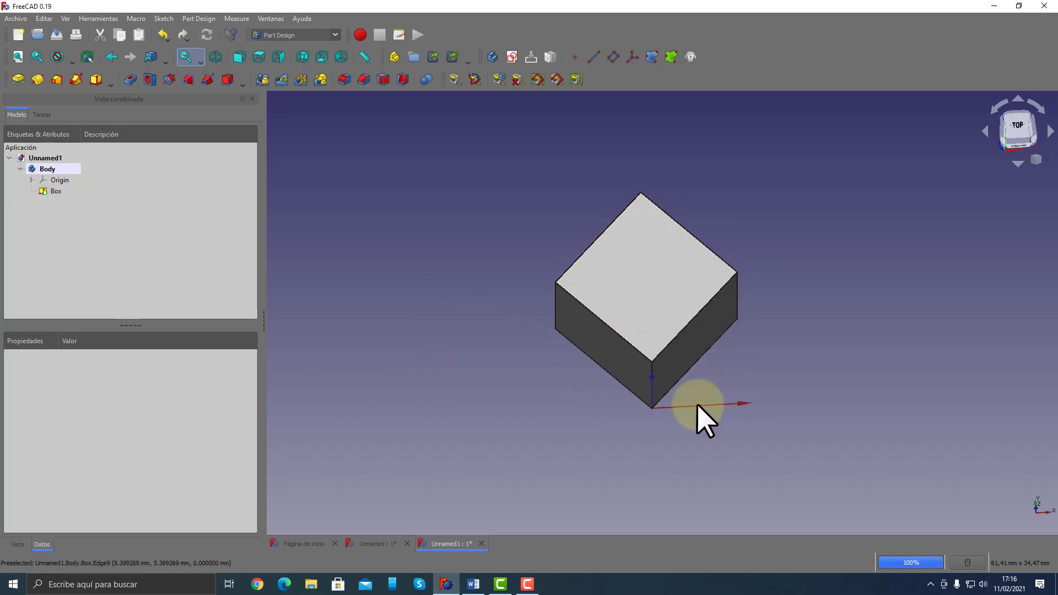
middle_drag(643, 473, 481, 385)
scroll(593, 415, up, 2)
middle_drag(593, 415, 601, 414)
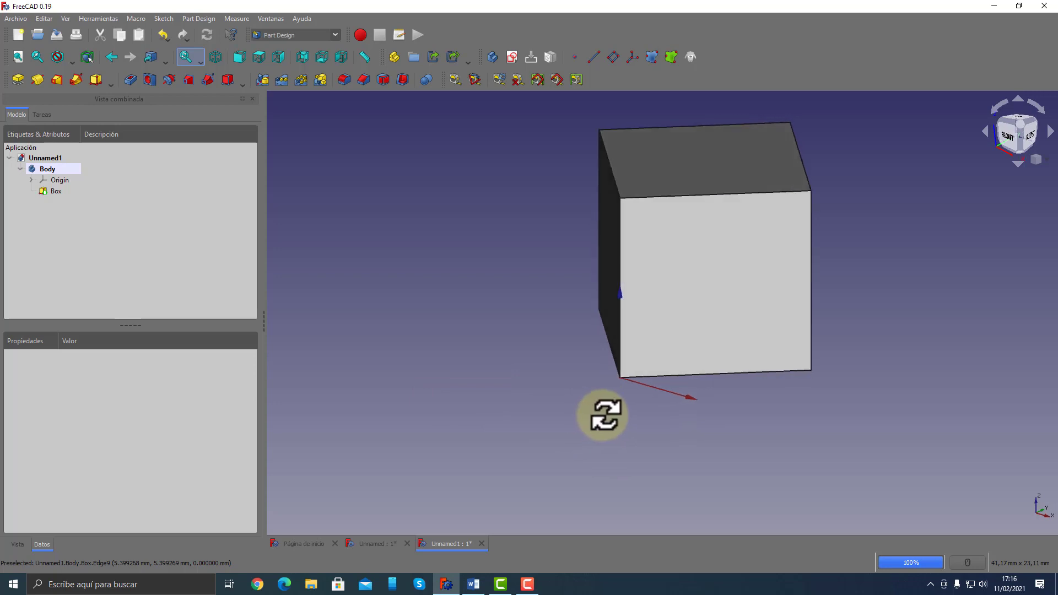
scroll(821, 234, up, 2)
scroll(819, 234, down, 2)
middle_drag(819, 233, 816, 237)
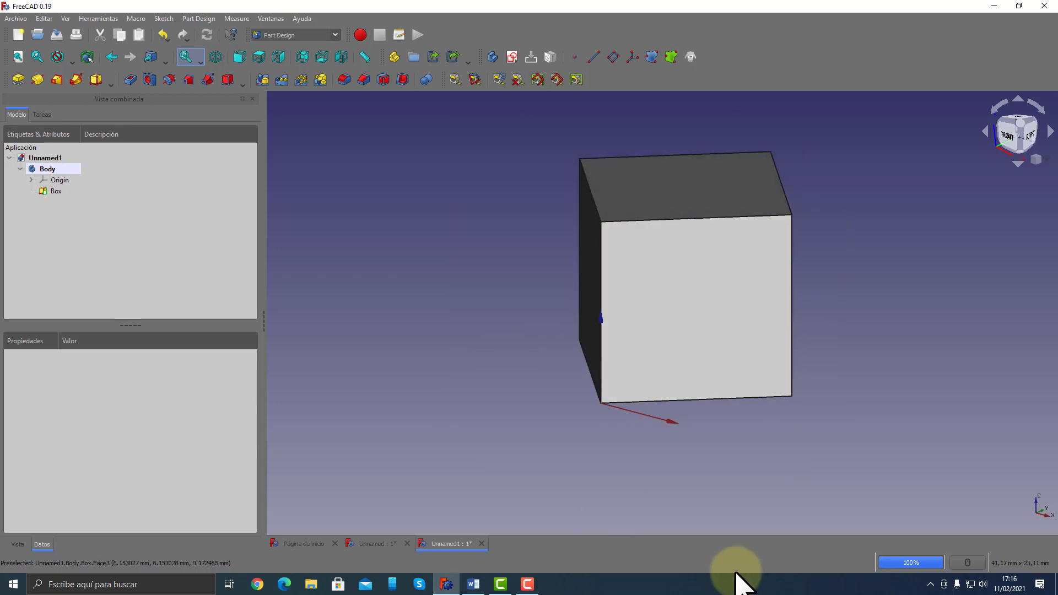
middle_drag(584, 473, 580, 470)
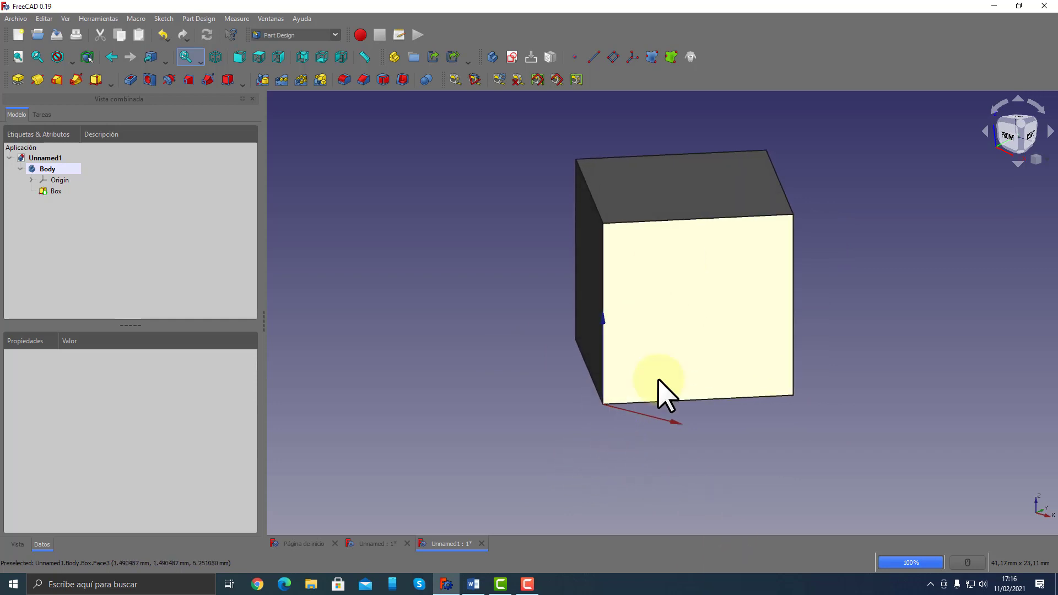
Try offsetting the Box's attachment position 4 mm in X, reset it to 0 mm and review the Box's attachment values
click(55, 190)
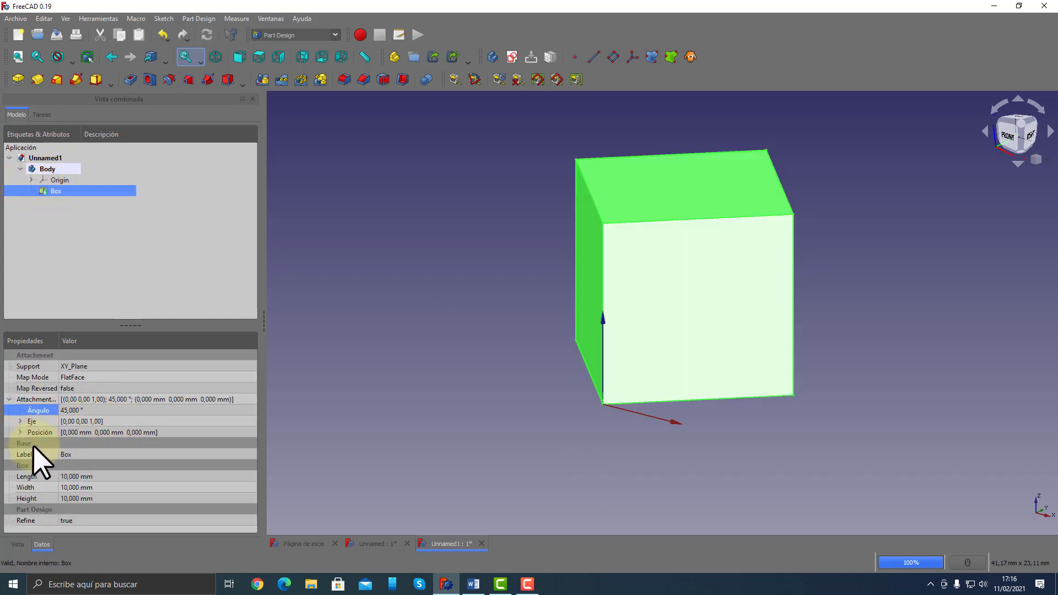
click(19, 433)
click(70, 443)
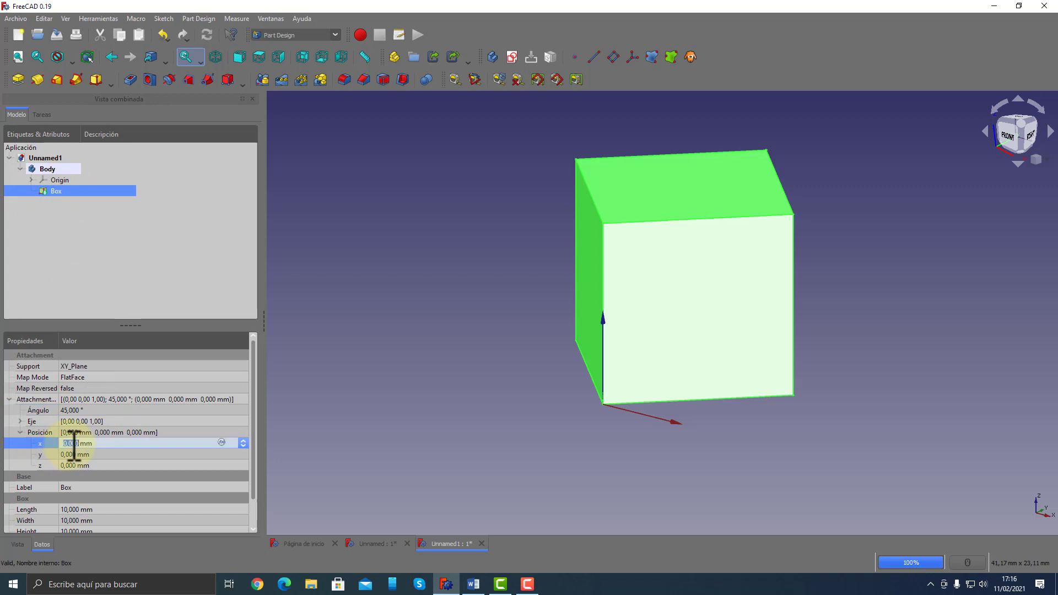
text(4)
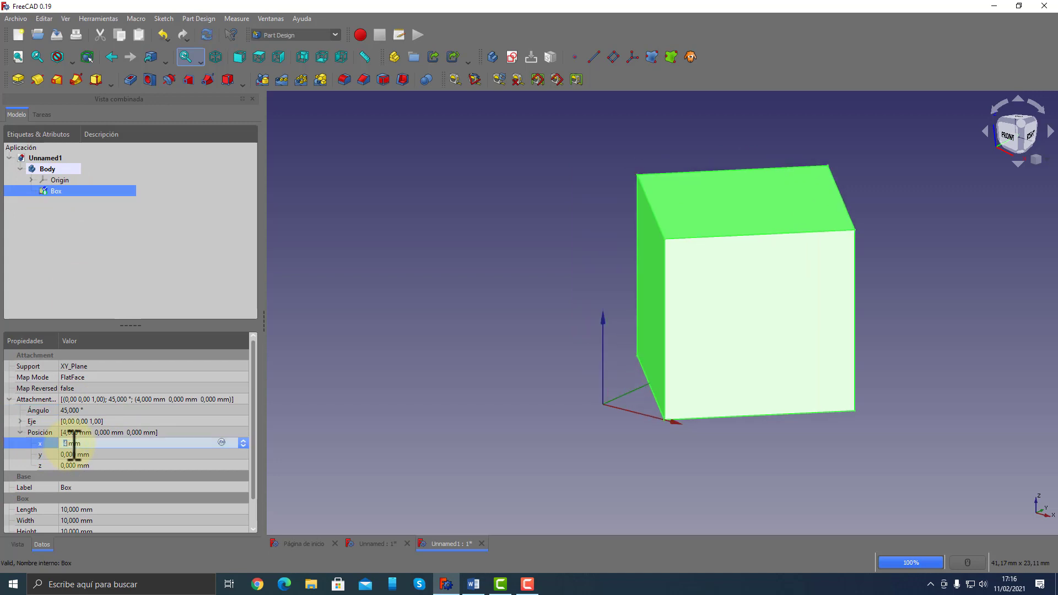
key(BackSpace)
text(0)
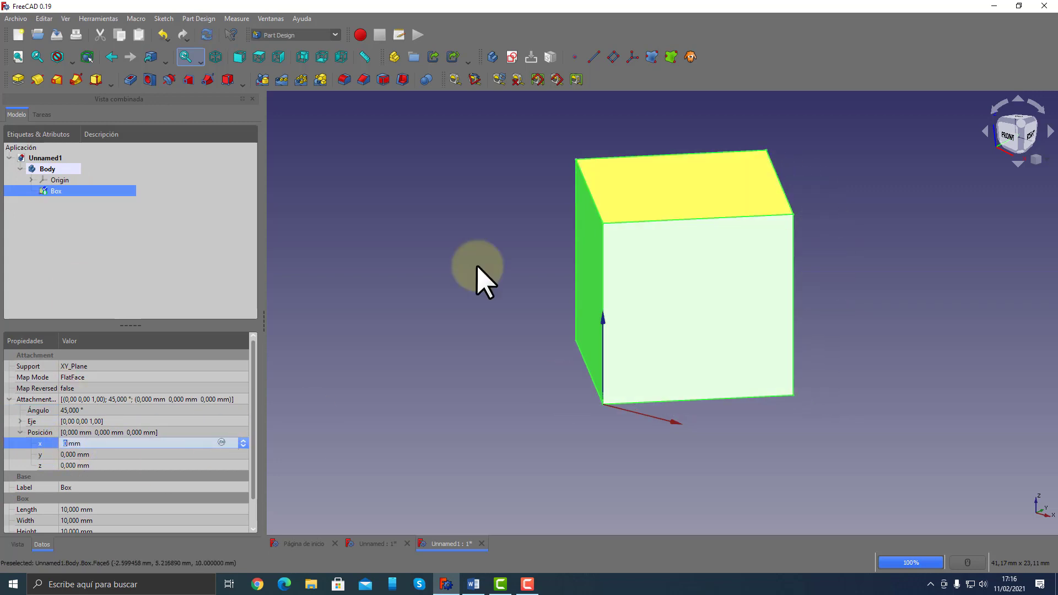
click(398, 326)
click(398, 326)
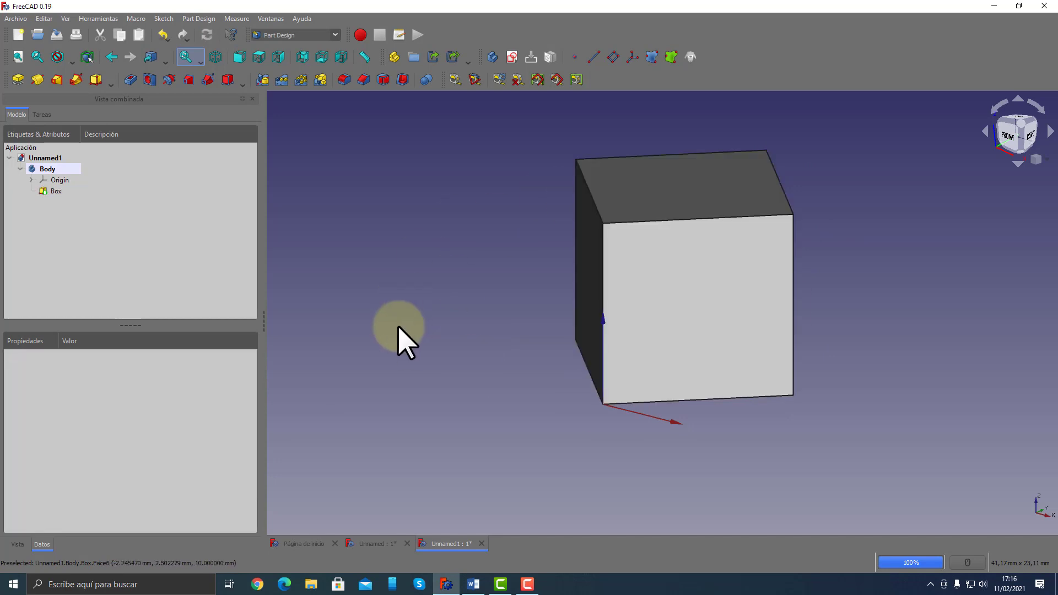
click(52, 192)
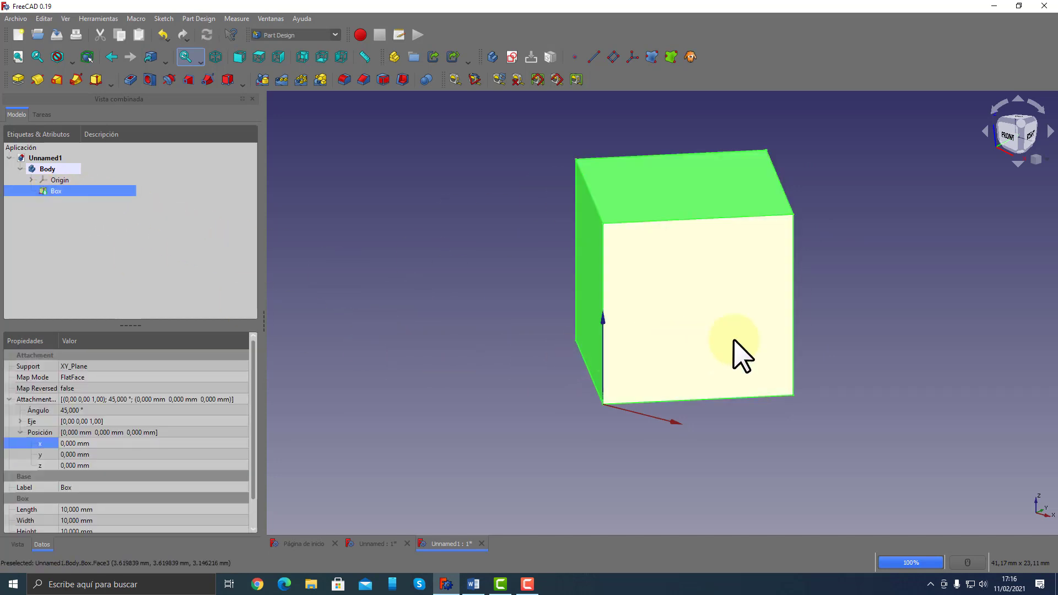
click(443, 367)
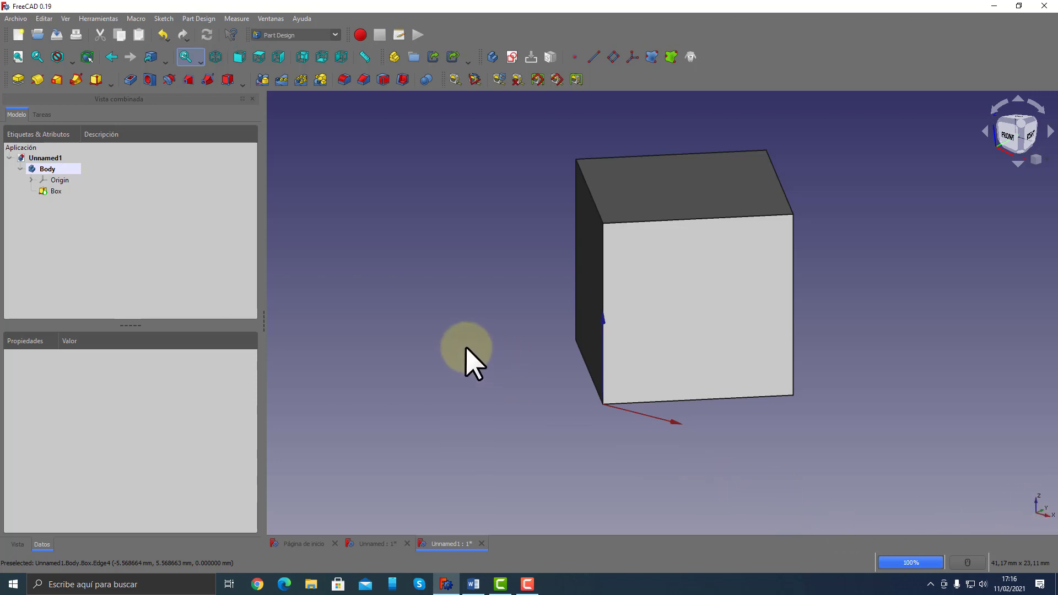
Create a datum line attached to the Box, comparing the Objetos de X and Y modes before confirming it with Objetos de Z
mouse_move(466, 347)
middle_down()
mouse_move(496, 340)
mouse_move(486, 346)
middle_up()
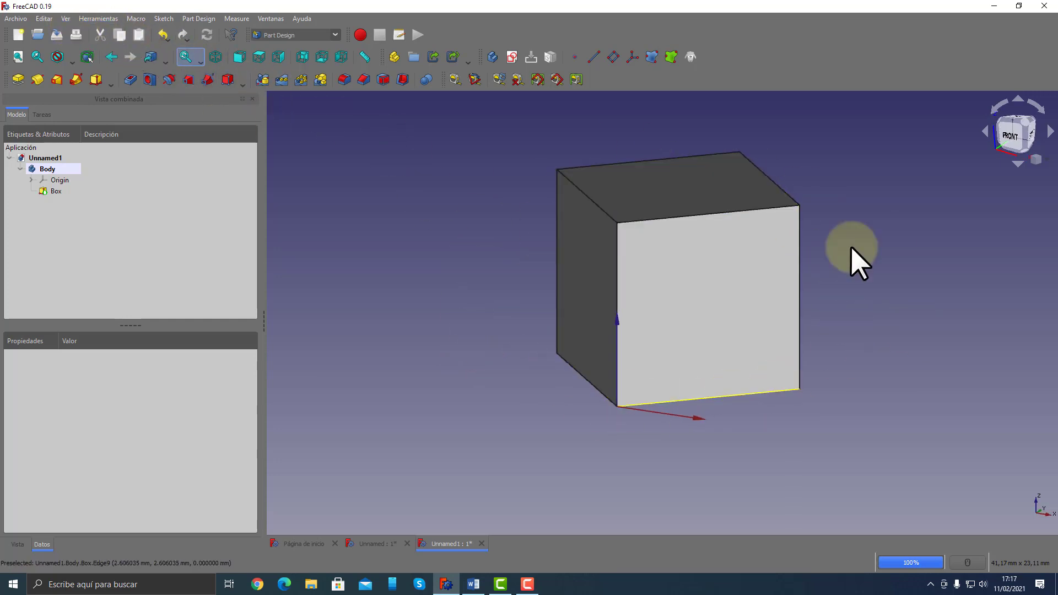
click(52, 191)
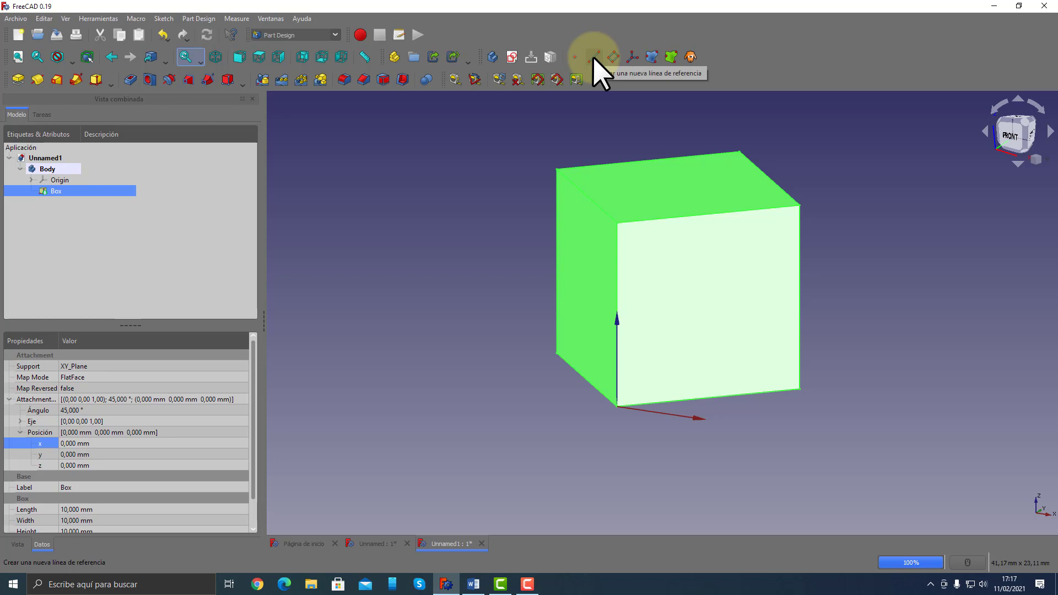
click(593, 57)
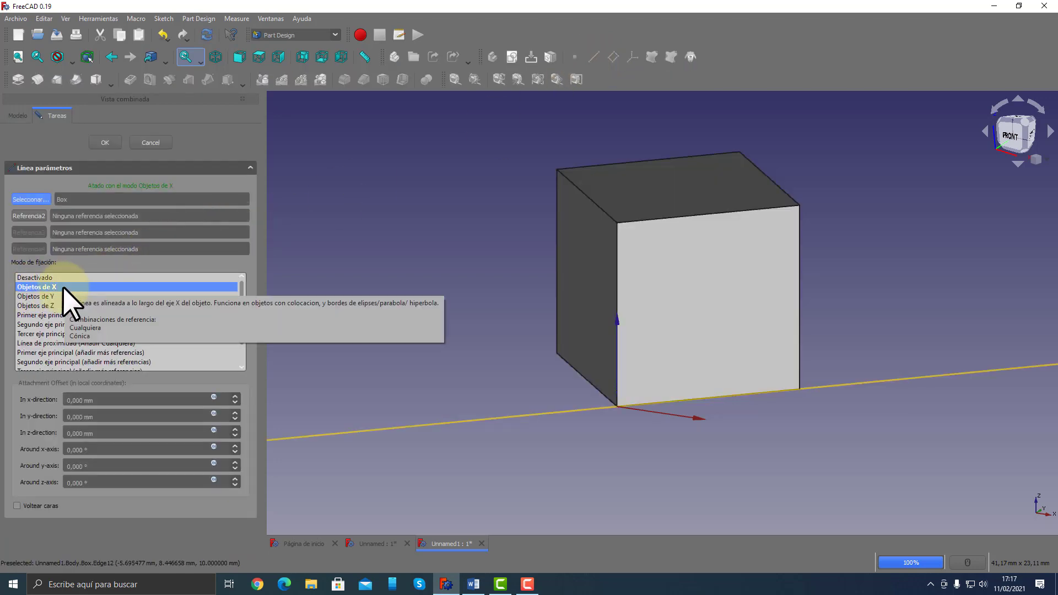
click(48, 295)
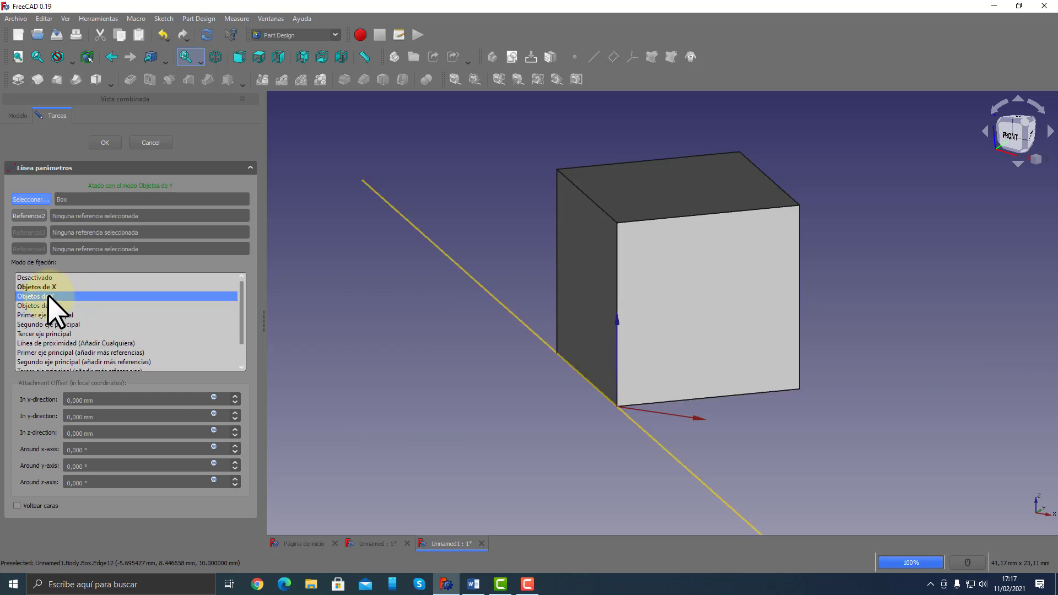
click(44, 305)
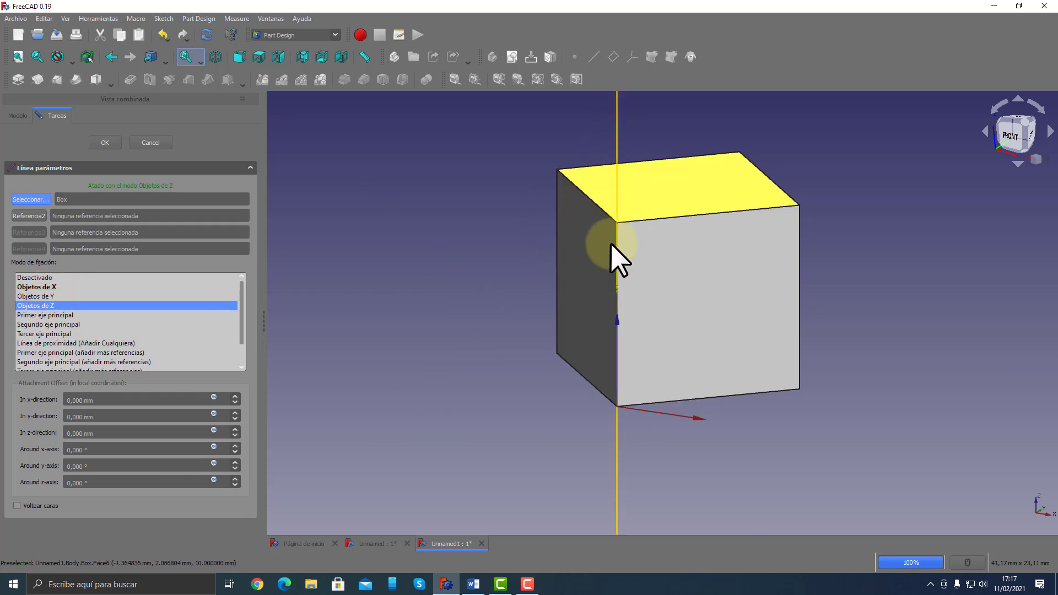
click(105, 142)
middle_drag(572, 350, 612, 331)
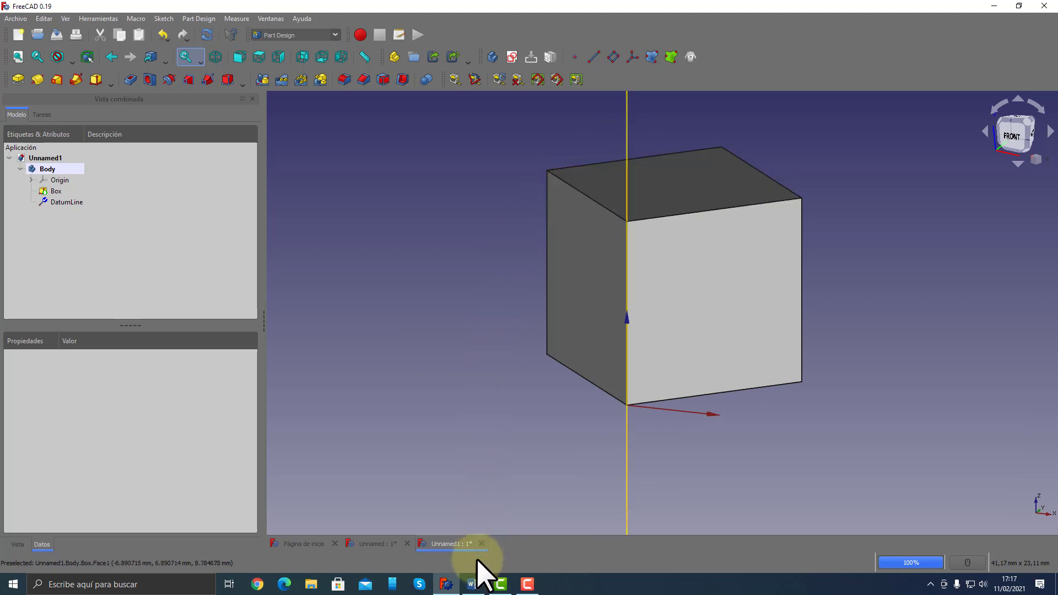
Switch to the Word notes, review the "Eje de referencia en Freecad" heading and its Objetos de X, Y, Z entry, and return to FreeCAD
click(474, 583)
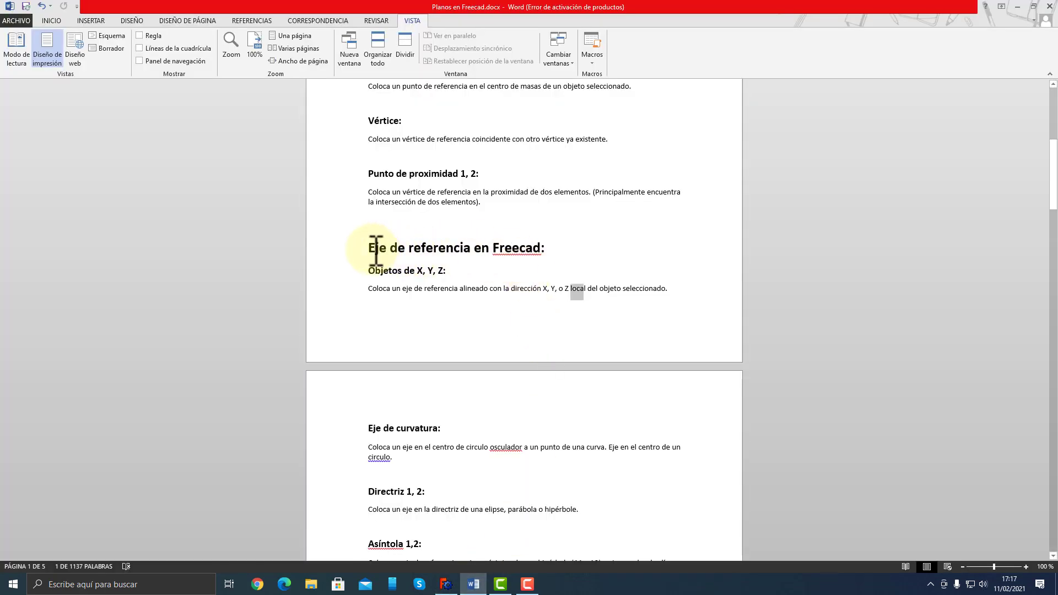
drag(369, 246, 576, 275)
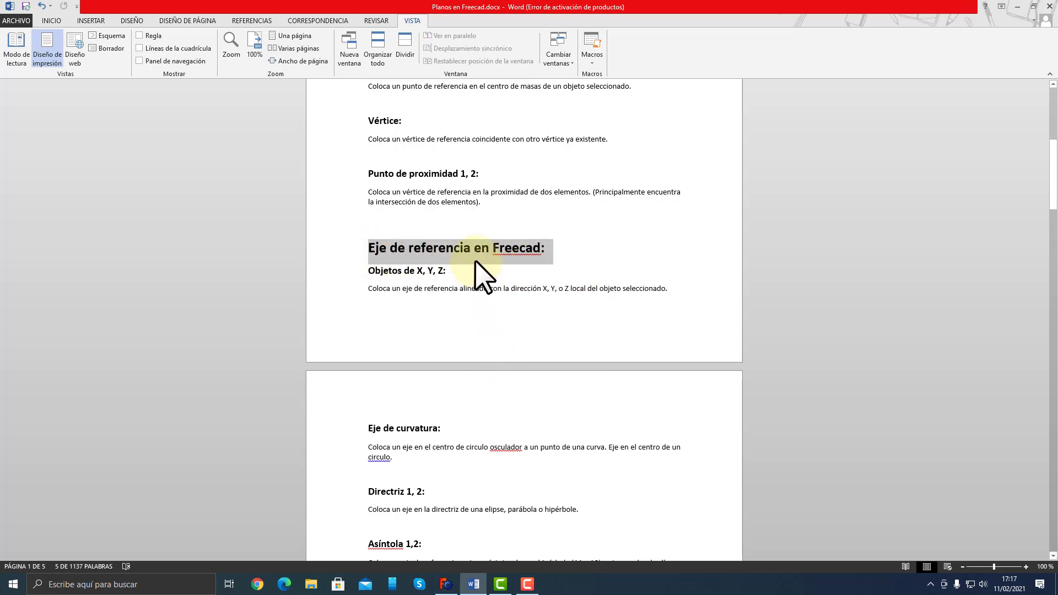
drag(472, 248, 363, 245)
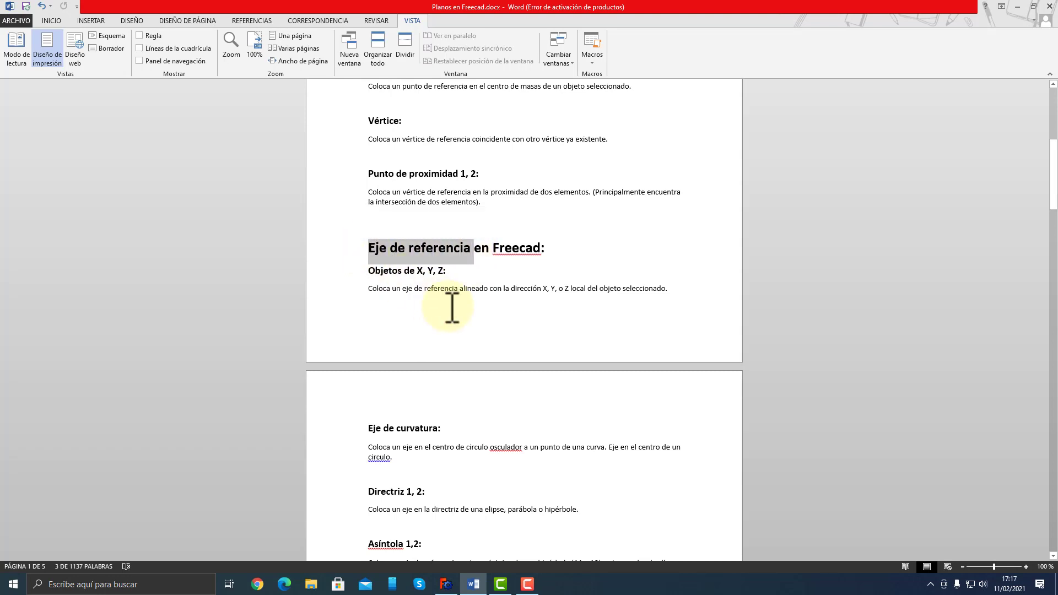
double_click(399, 253)
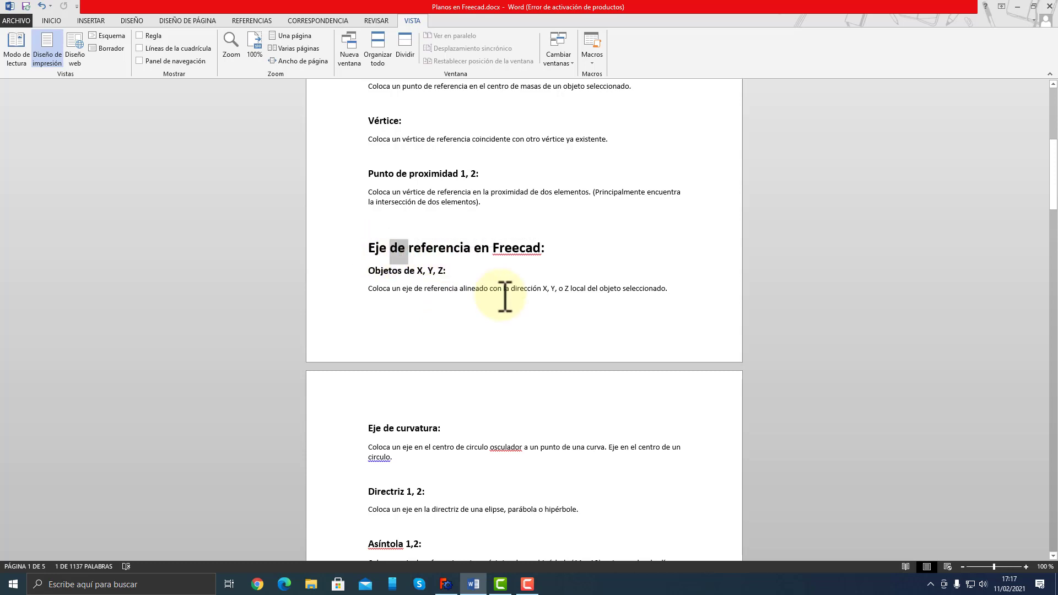
click(452, 583)
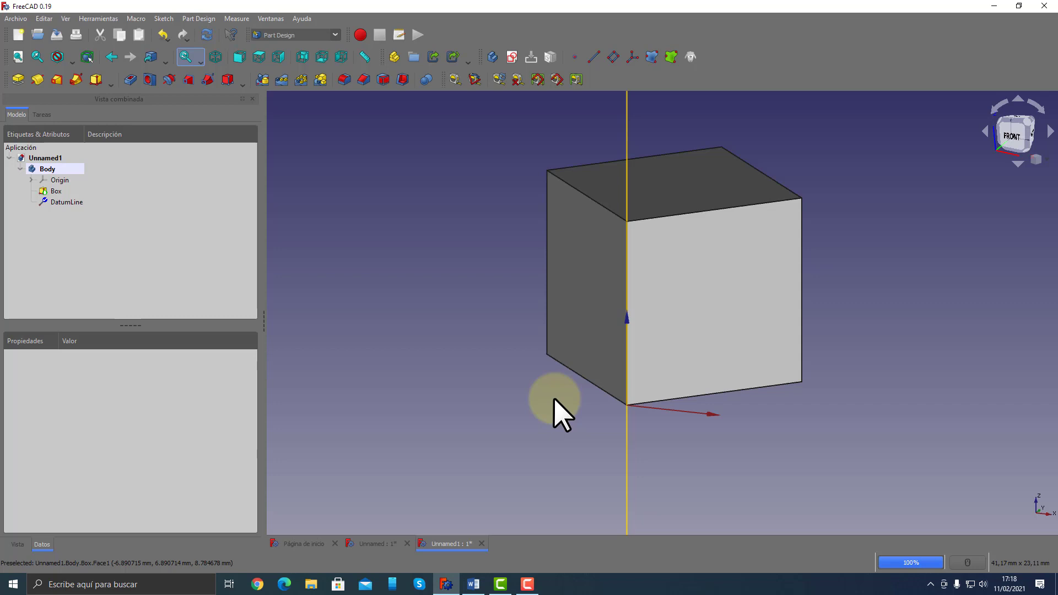
Reopen the datum line's parameters, compare its Objetos de X, Y and Z attachment modes on the Box, and cancel the edit
scroll(553, 398, down, 5)
middle_drag(558, 388, 581, 395)
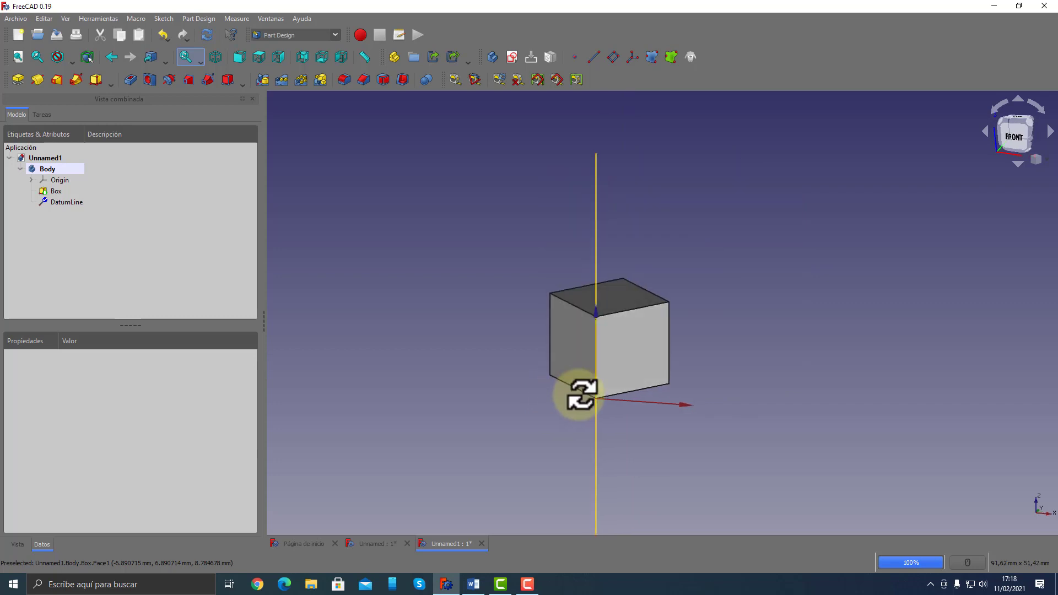
scroll(553, 399, up, 3)
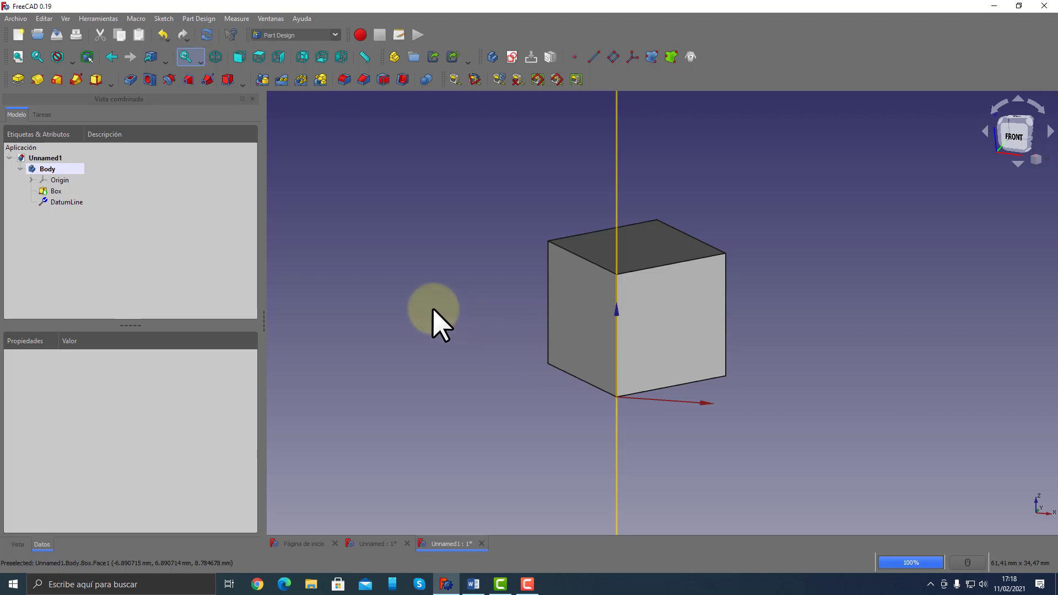
click(60, 202)
double_click(58, 201)
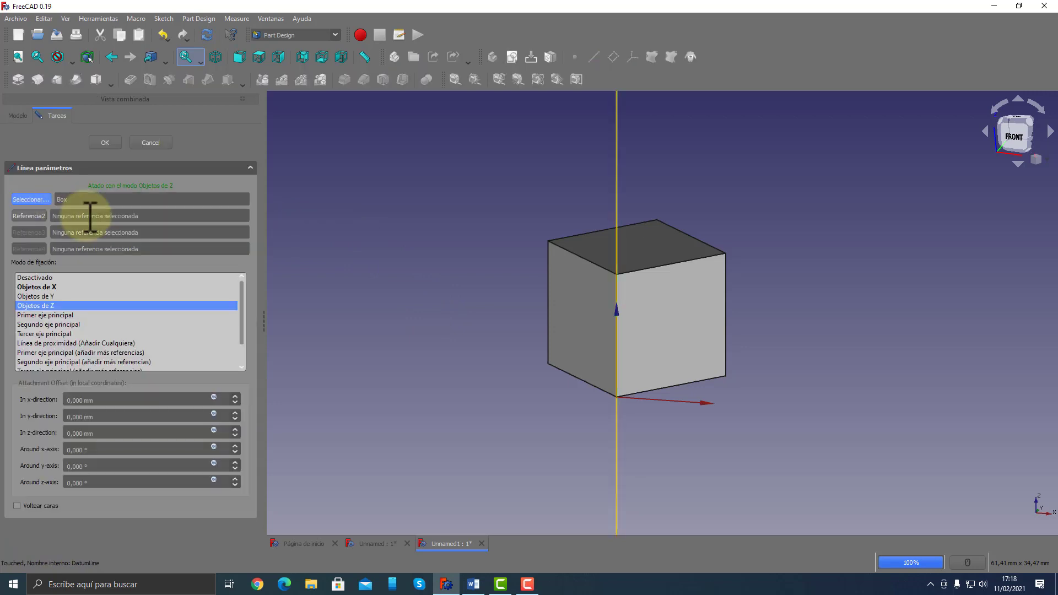
click(52, 287)
click(49, 296)
click(49, 305)
click(51, 293)
click(52, 289)
click(51, 296)
click(52, 303)
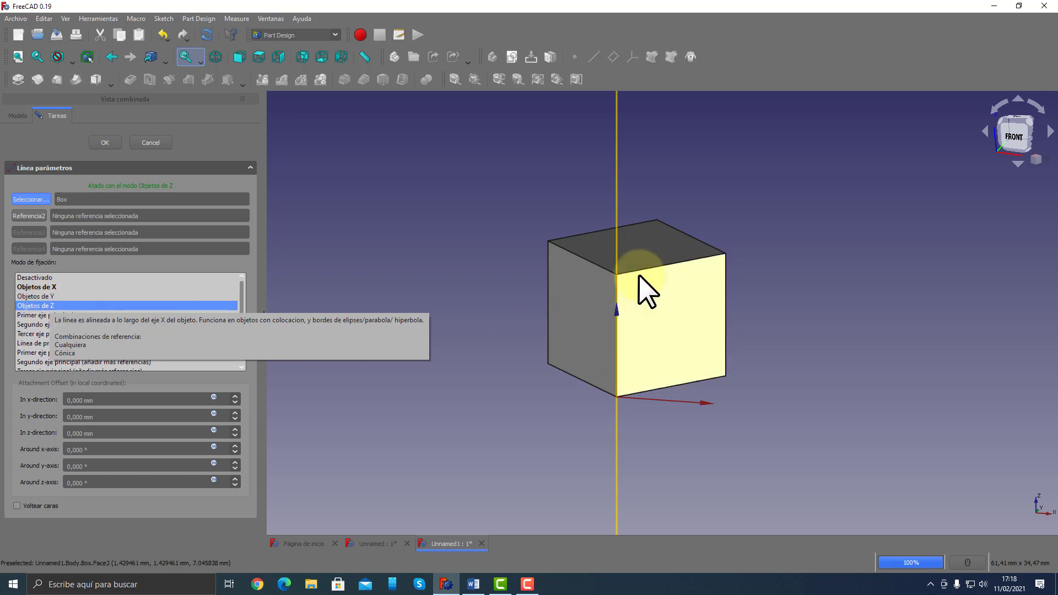
click(162, 145)
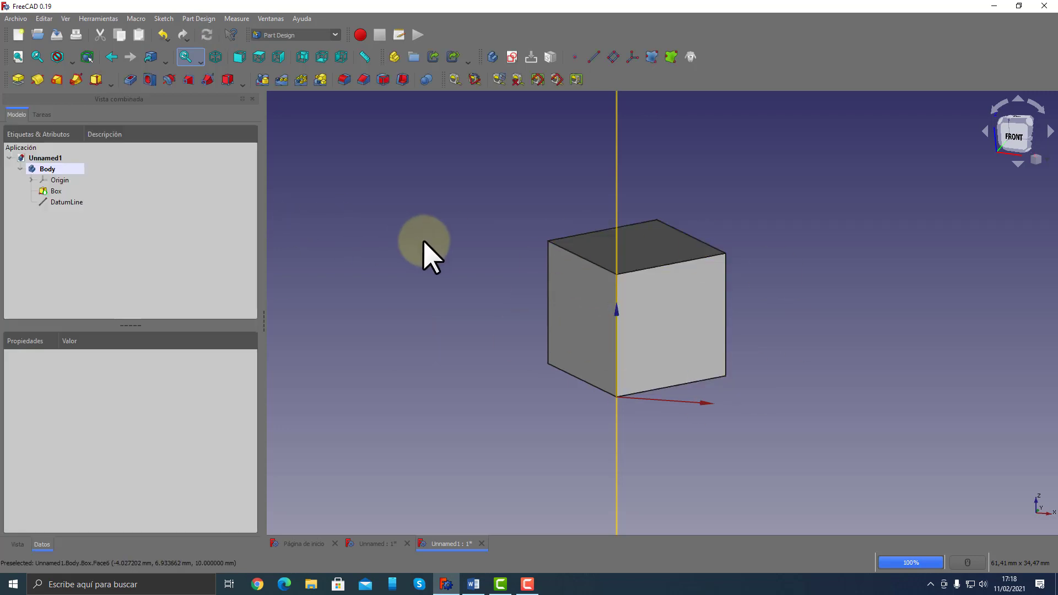
Delete the datum line from the body
click(64, 203)
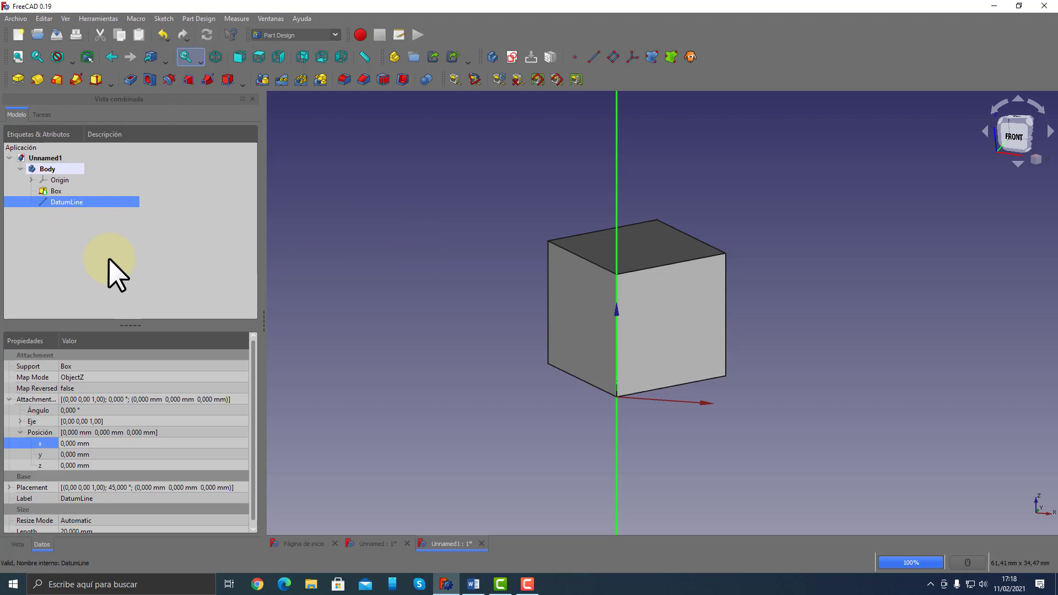
key(Delete)
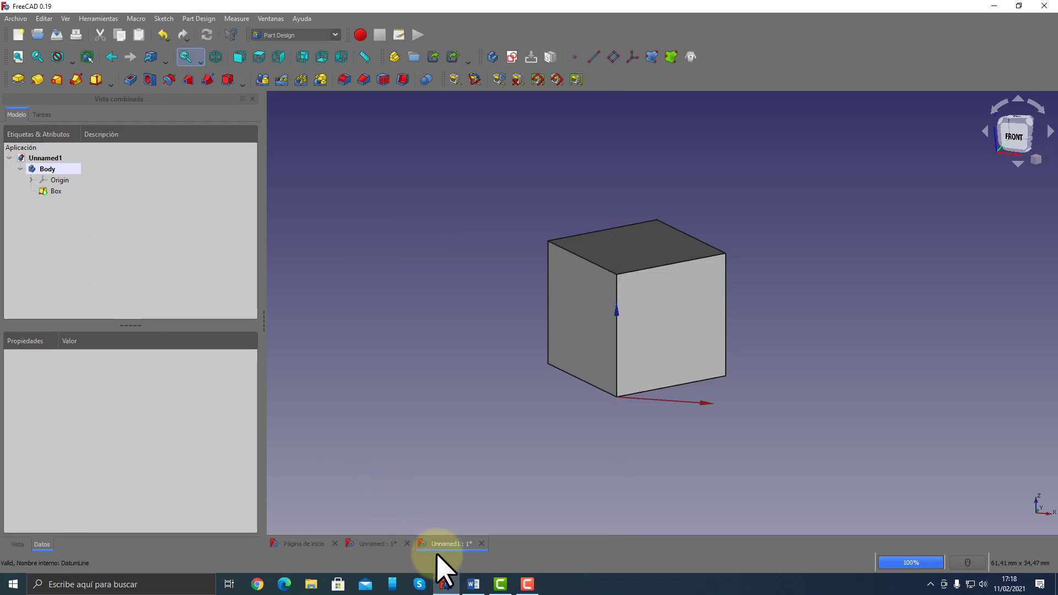
Review the "Sistema de coordenadas locales en Freecad" section and its use for identifying geometry orientation in the Word notes, and return to FreeCAD
click(472, 584)
scroll(500, 439, down, 10)
scroll(500, 439, down, 20)
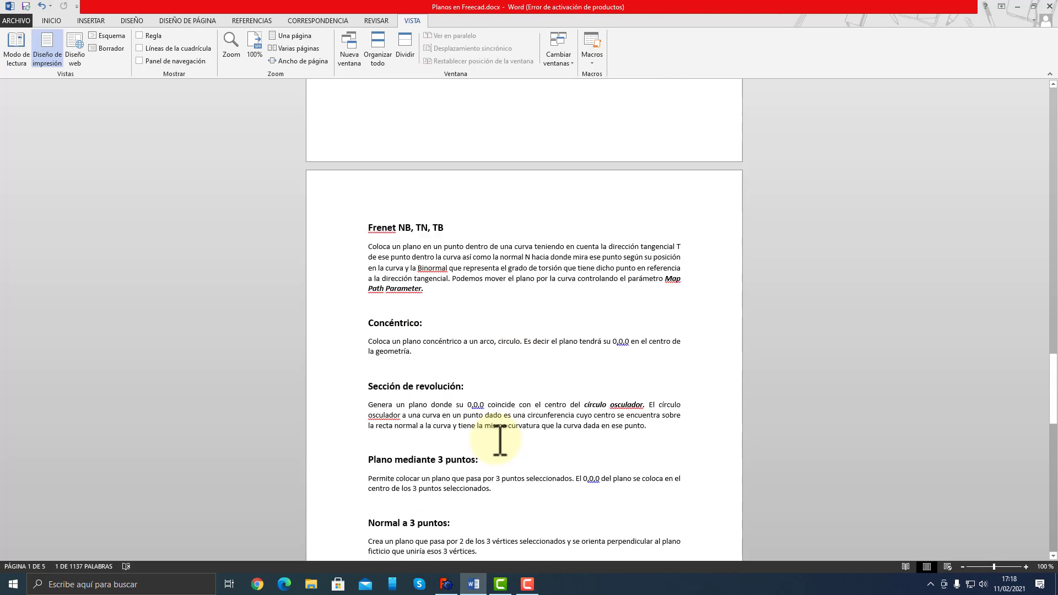
scroll(500, 439, down, 20)
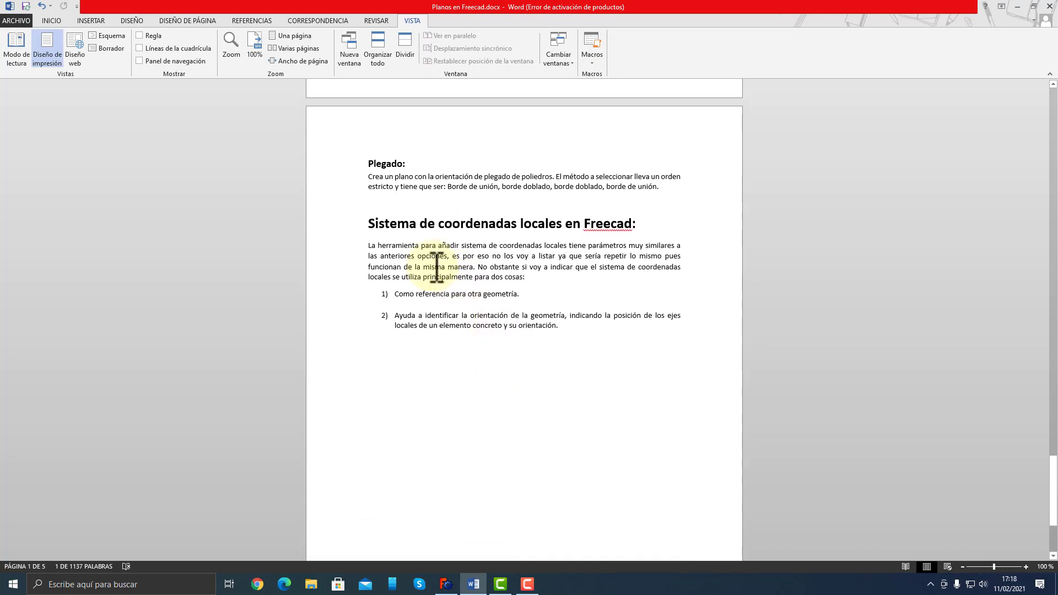
drag(368, 224, 646, 220)
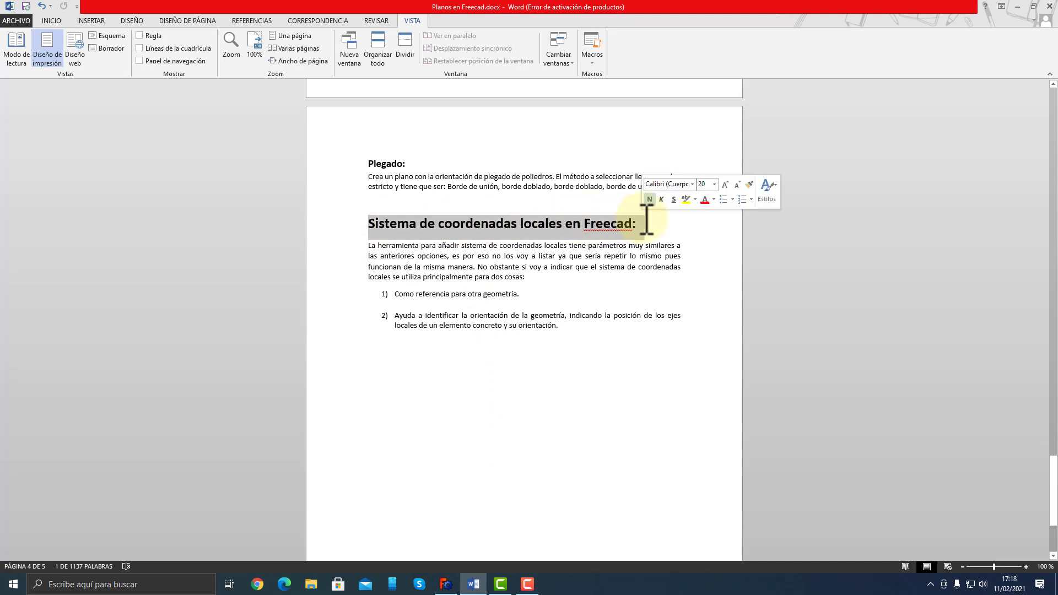
drag(395, 315, 570, 333)
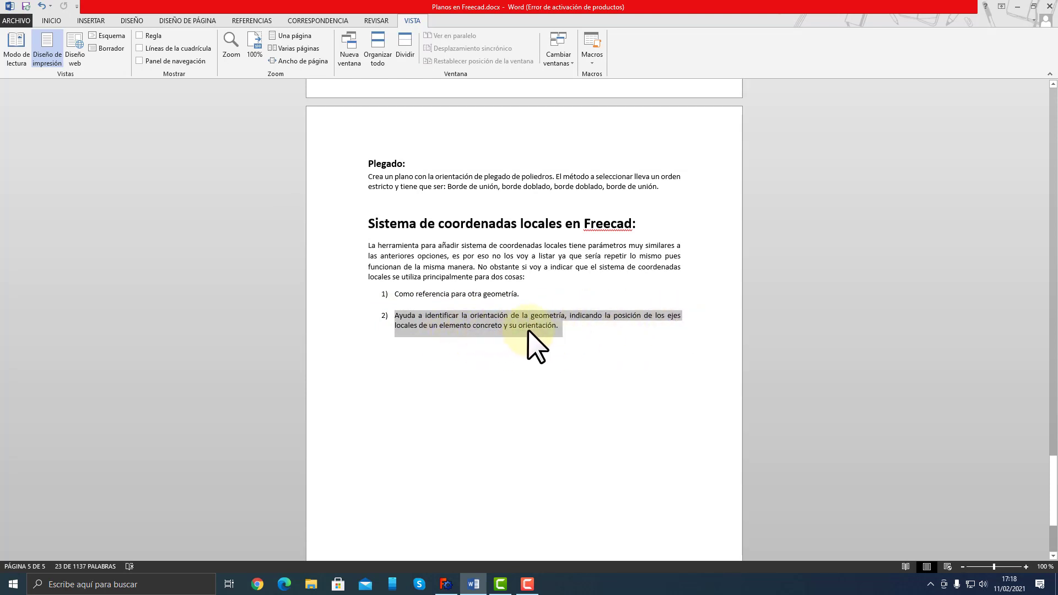
click(1018, 7)
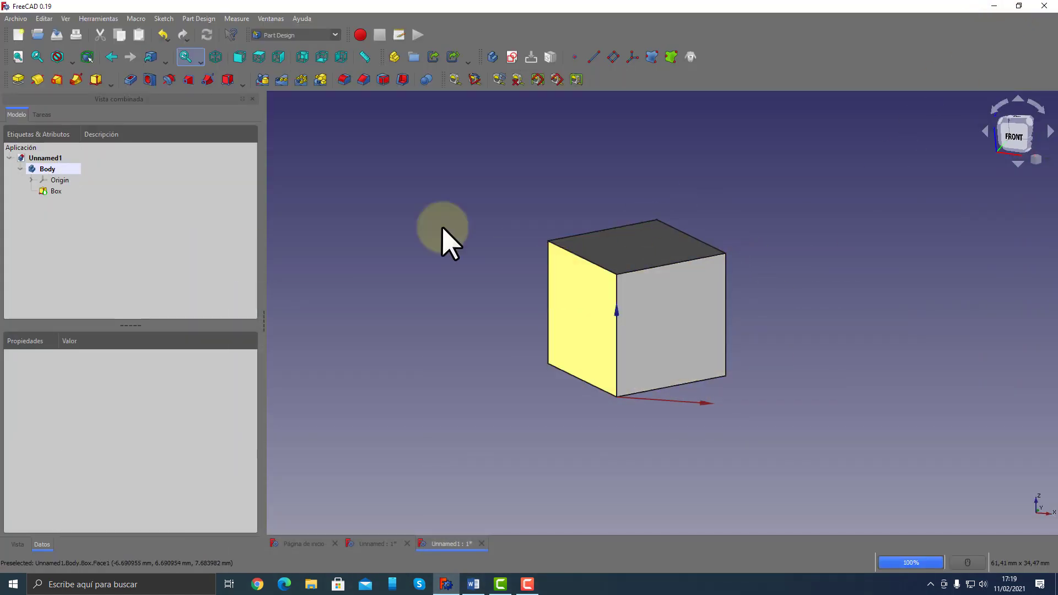
Start a datum line attached to the Box in Objetos de X mode and examine its direction against the axis cross
middle_drag(412, 200, 426, 208)
click(55, 190)
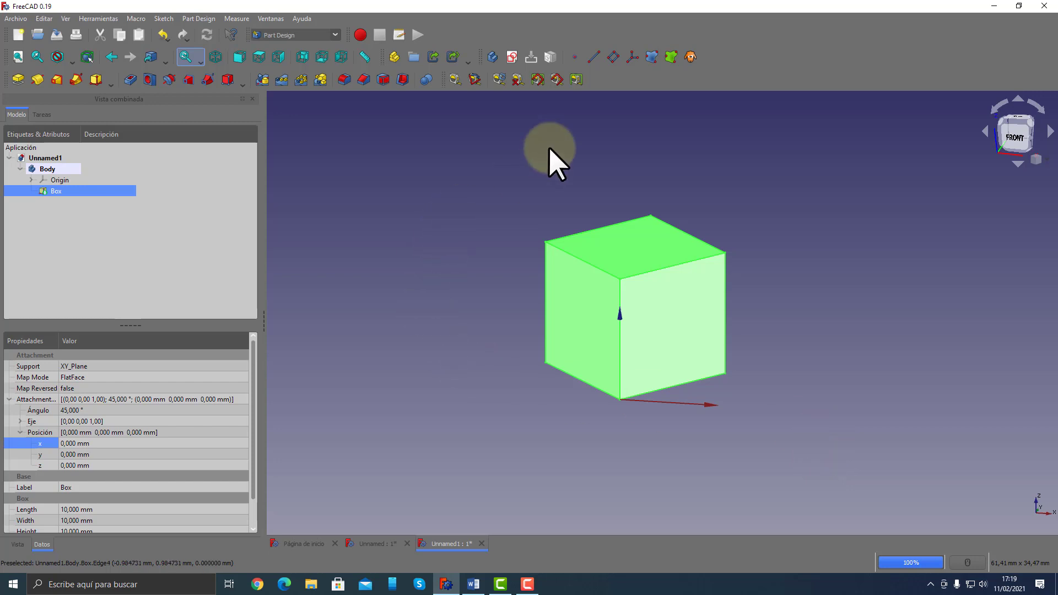
click(592, 64)
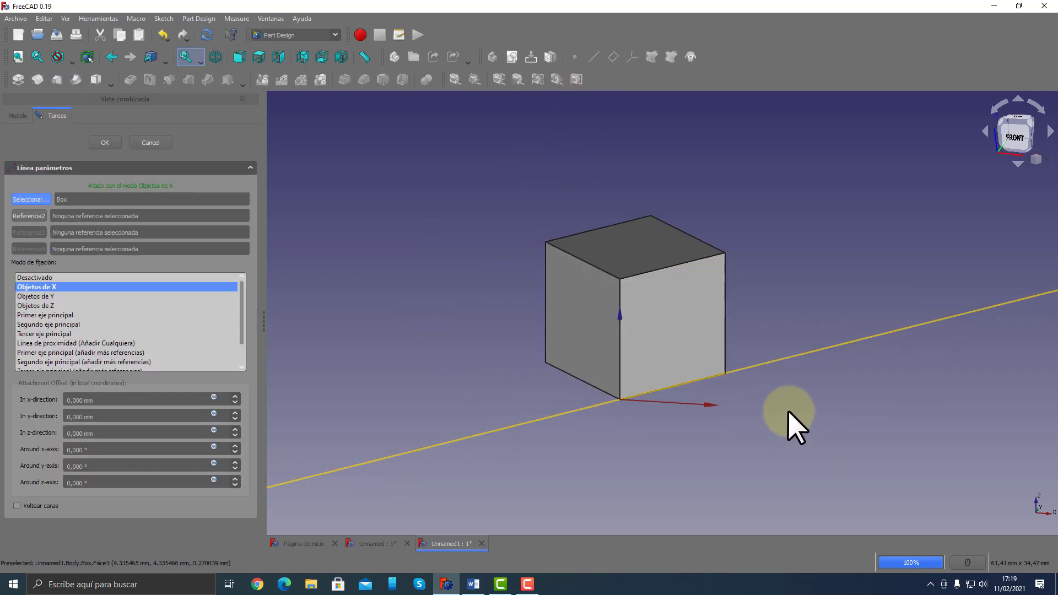
scroll(788, 412, down, 5)
scroll(788, 411, up, 5)
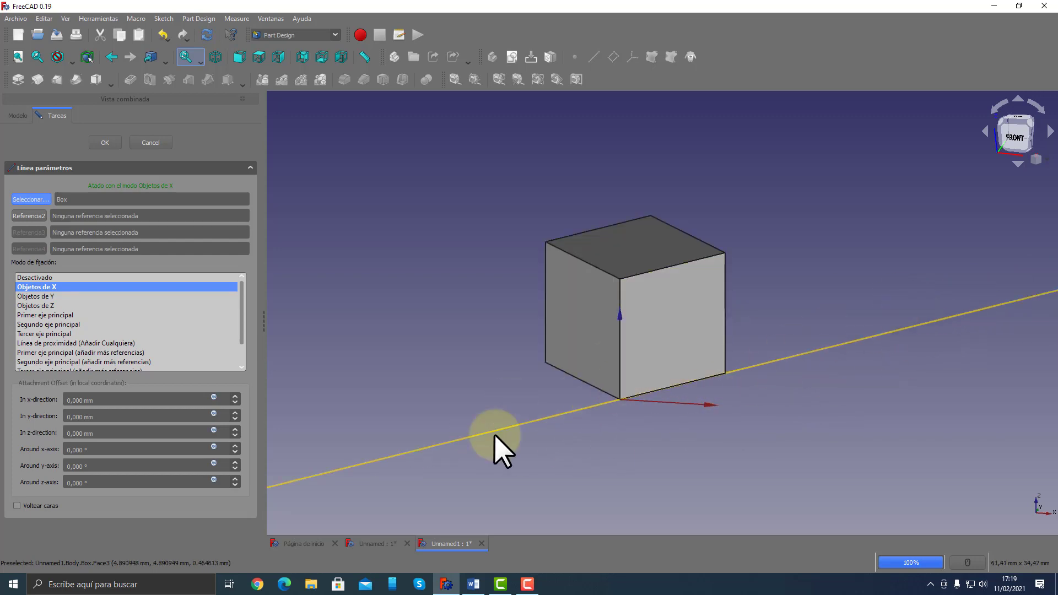
scroll(887, 386, down, 3)
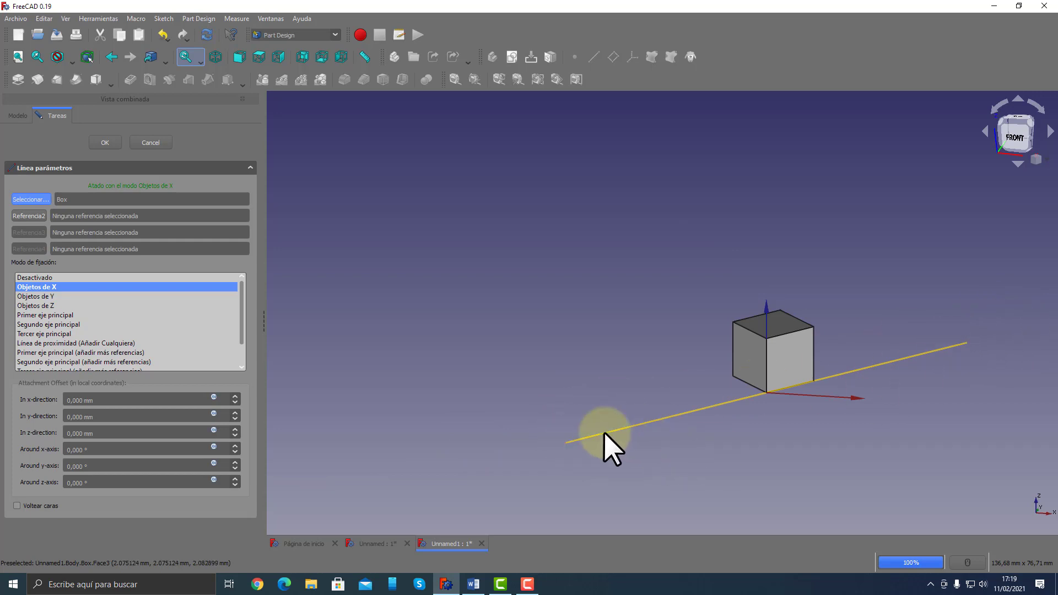
Try the Objetos de Y and Objetos de Z modes on the datum line, cancel, and delete the leftover line
click(33, 296)
click(32, 304)
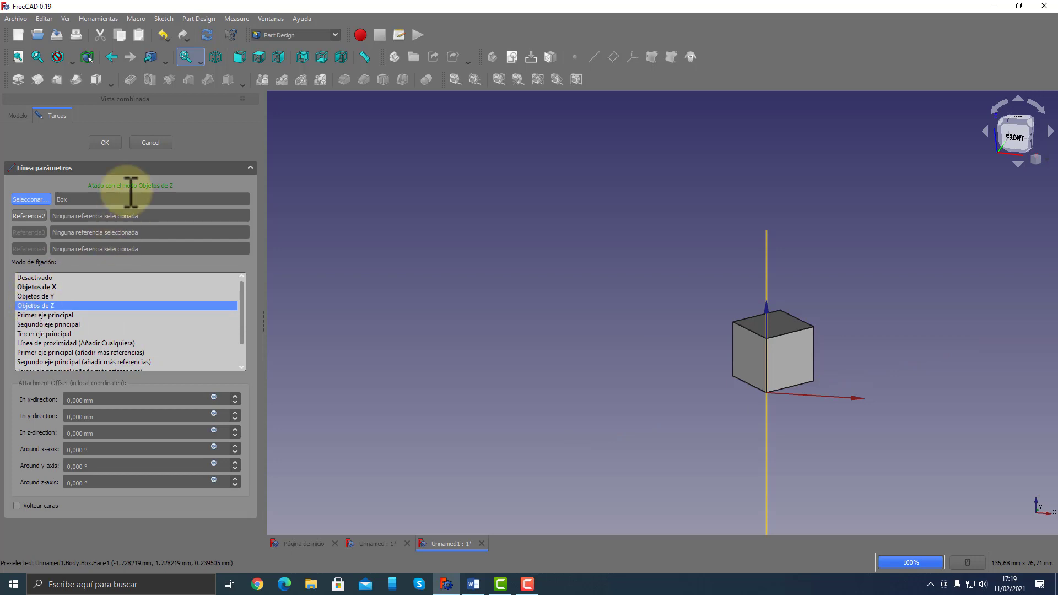
click(146, 142)
click(69, 203)
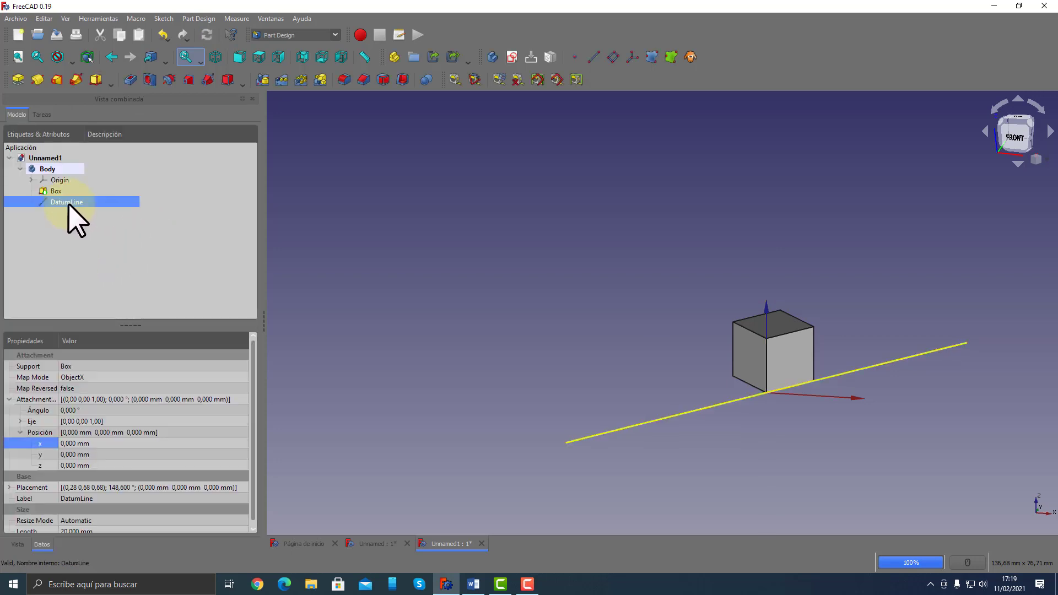
key(Delete)
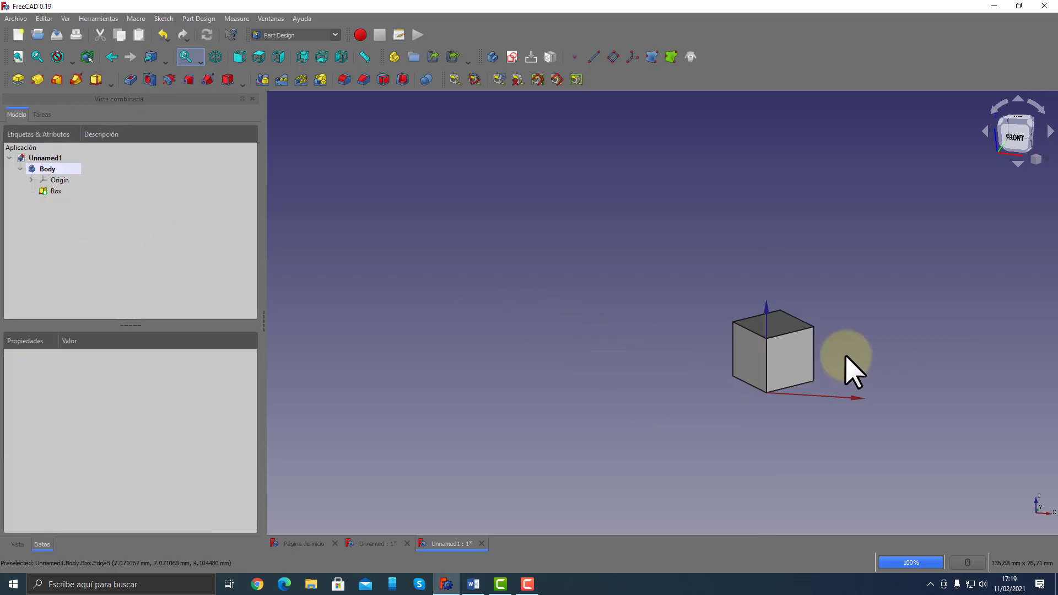
Create a local coordinate system attached to the Box with the Object's X Y Z mode
scroll(845, 355, up, 4)
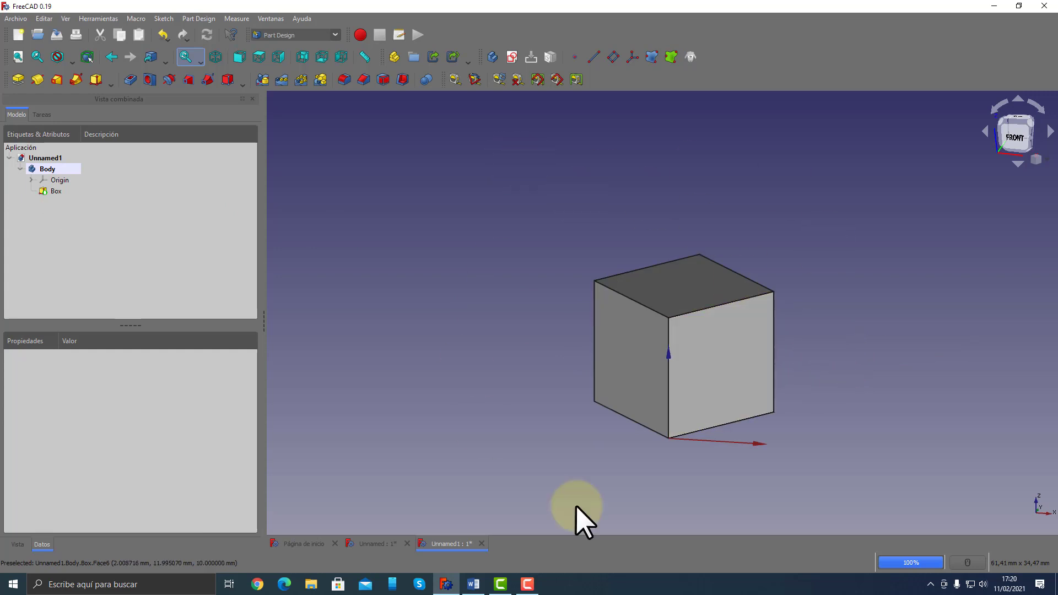
click(54, 191)
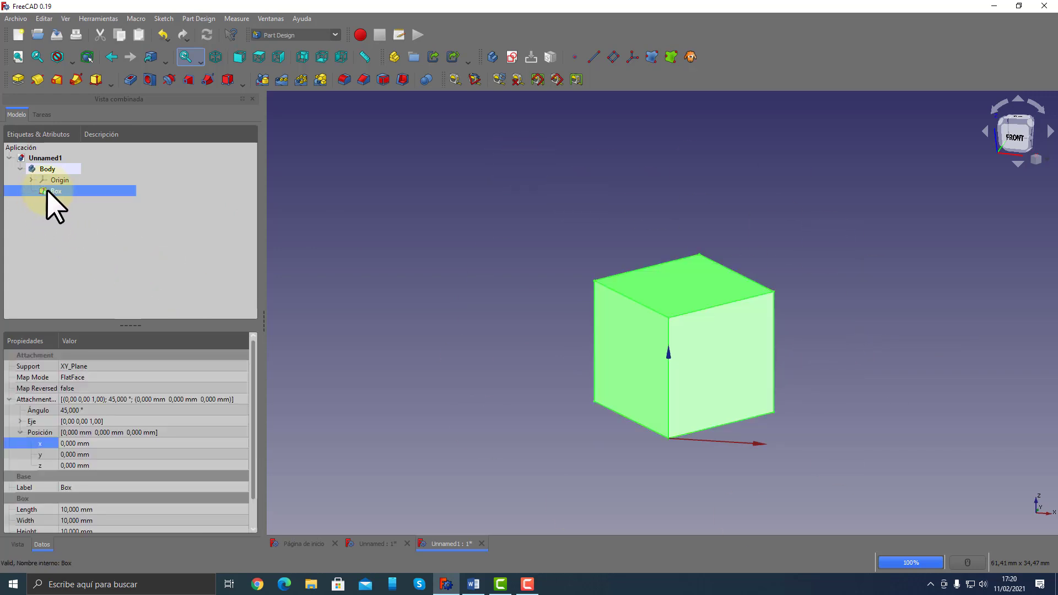
click(629, 62)
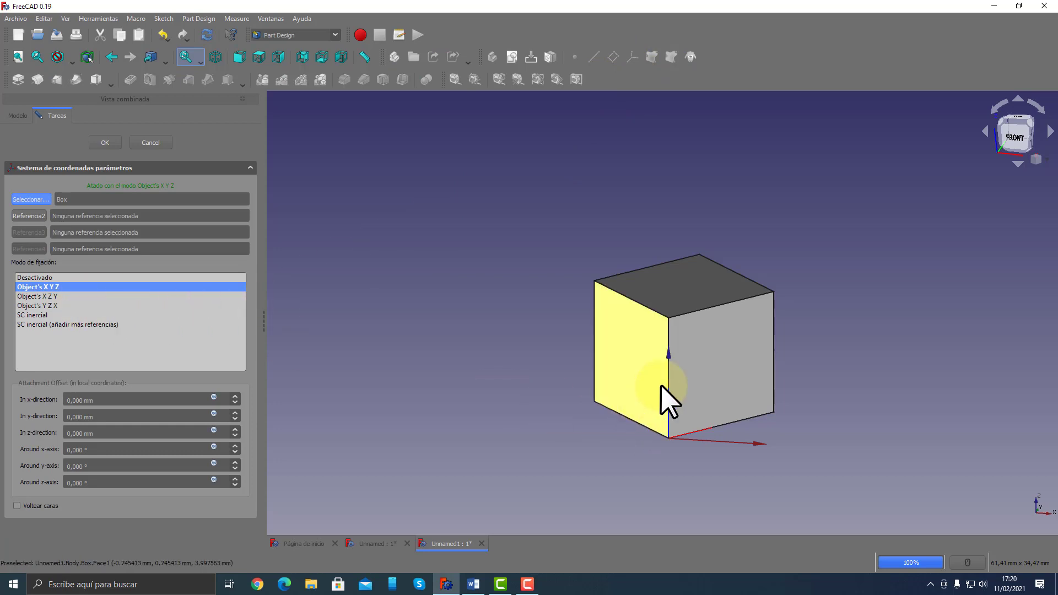
click(106, 142)
Enlarge the local coordinate system to a zoom of 2.2 to show its axes against the box, and delete it from the body
click(49, 200)
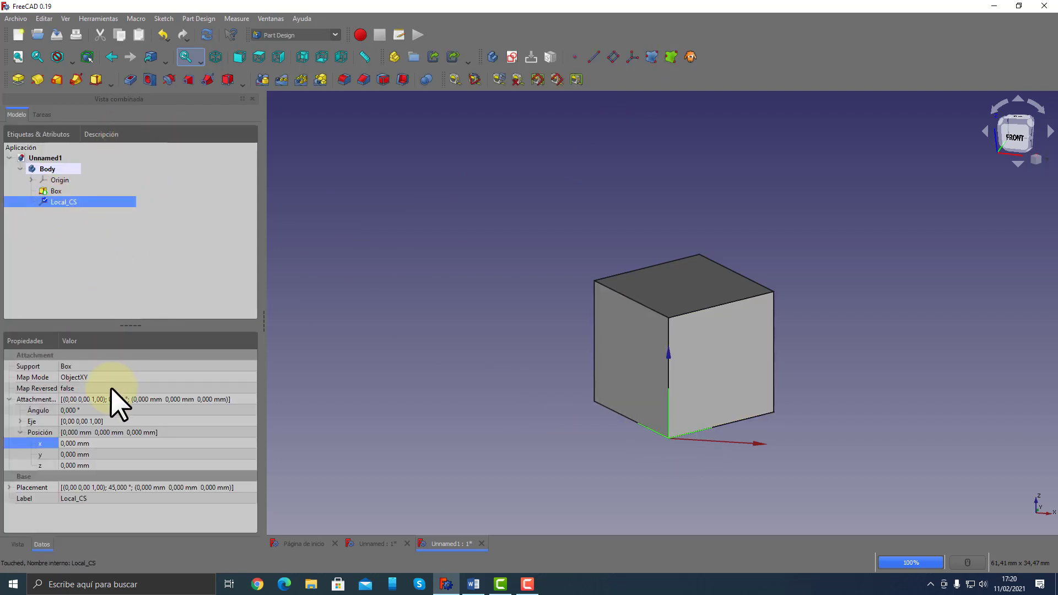
click(18, 545)
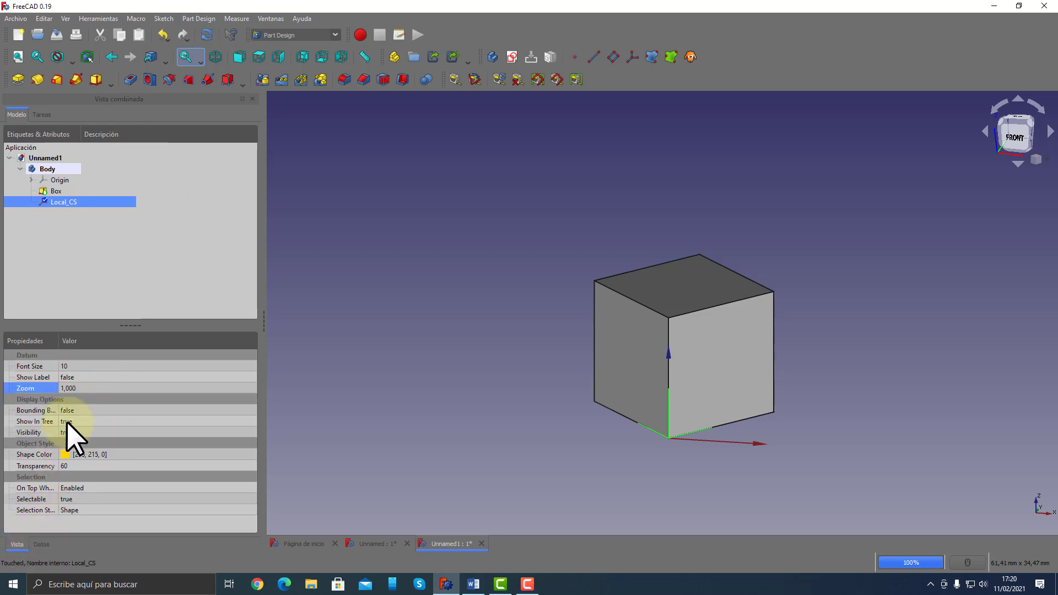
click(74, 388)
scroll(88, 388, up, 12)
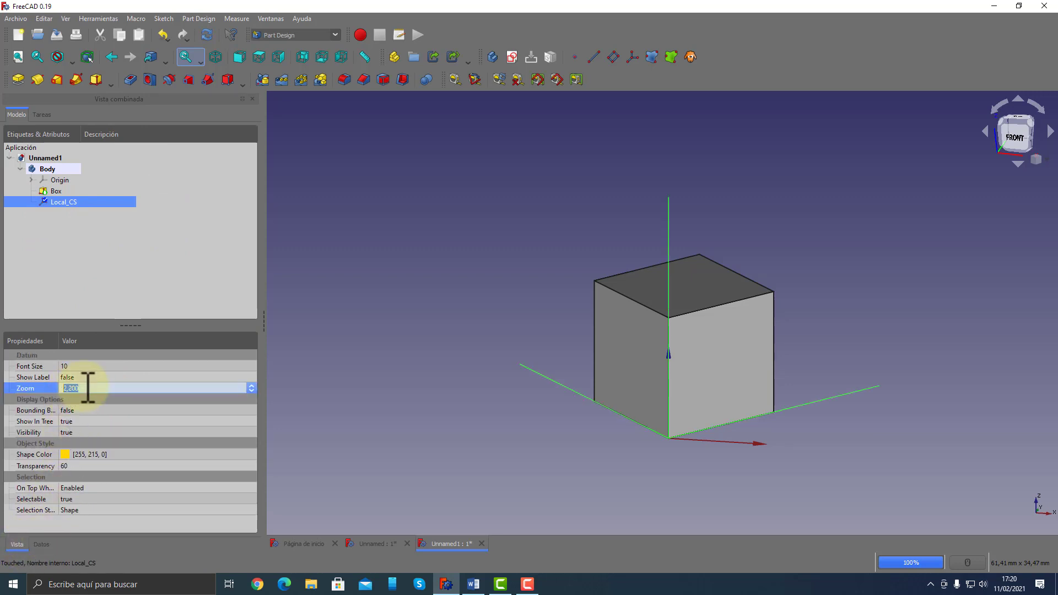
click(350, 253)
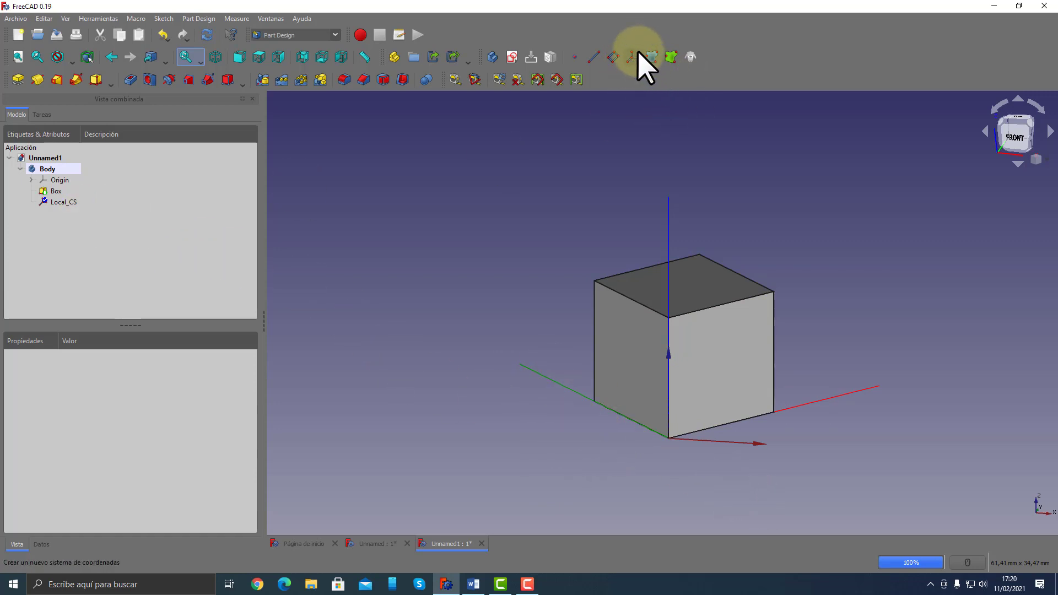
click(67, 202)
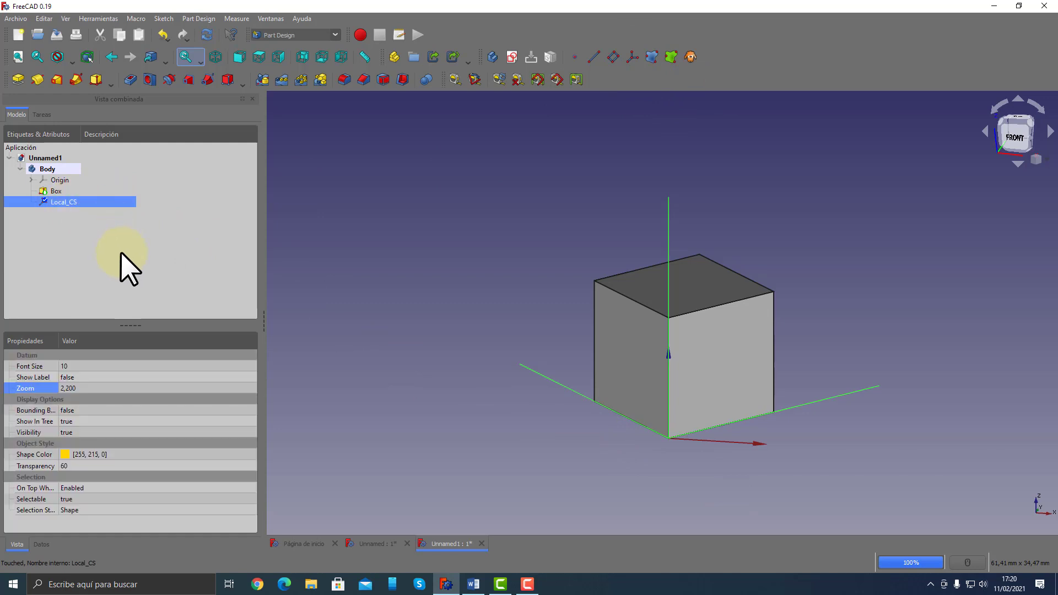
key(Delete)
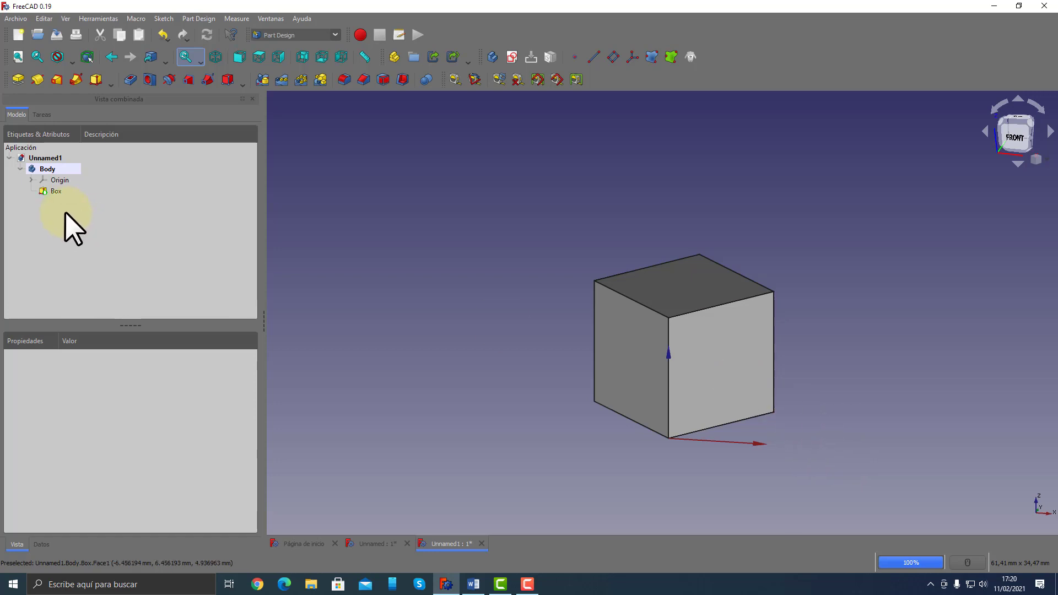
Switch to the Word notes and highlight the "Objetos de X, Y, Z" heading under "Eje de referencia en Freecad"
click(472, 584)
scroll(538, 331, up, 15)
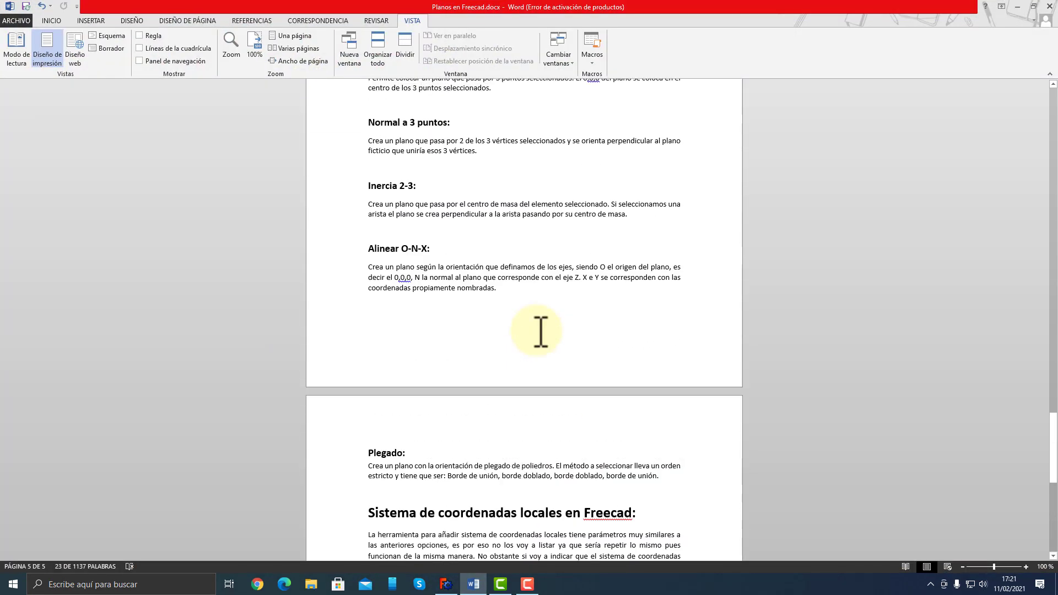
scroll(544, 346, up, 14)
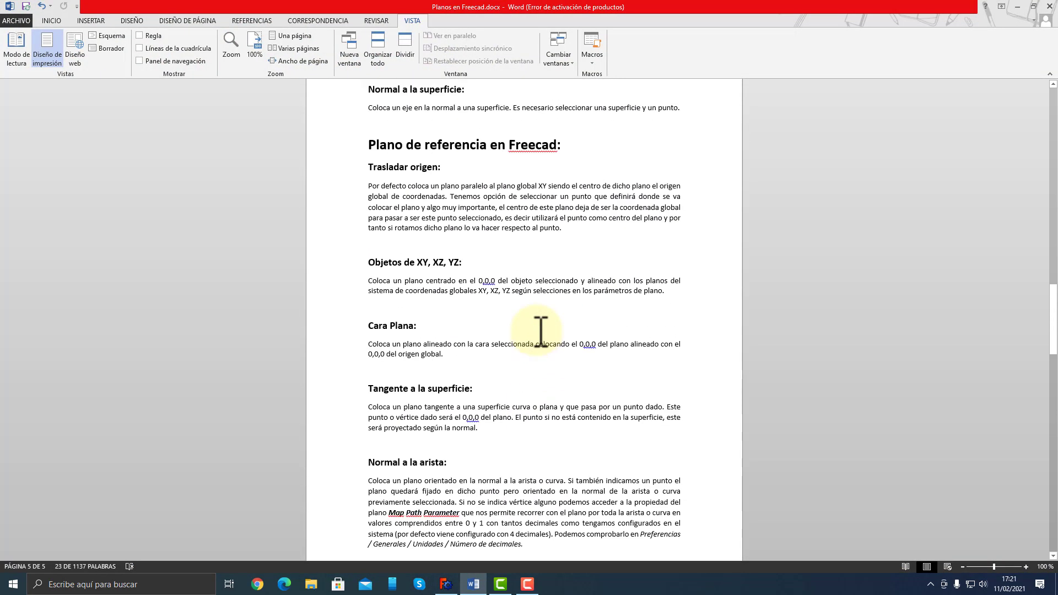
scroll(540, 330, down, 1)
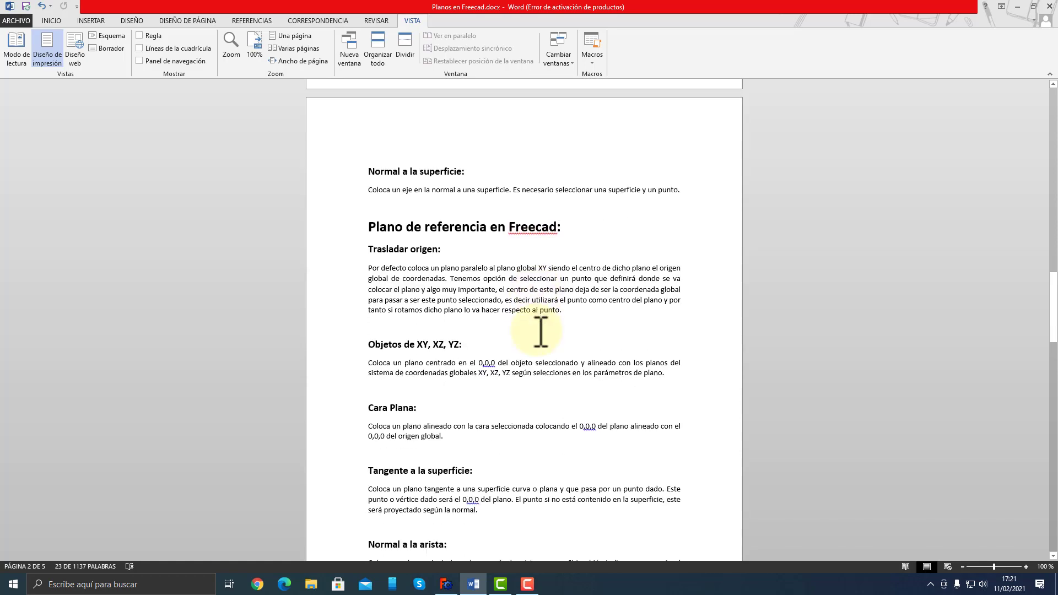
scroll(541, 331, up, 20)
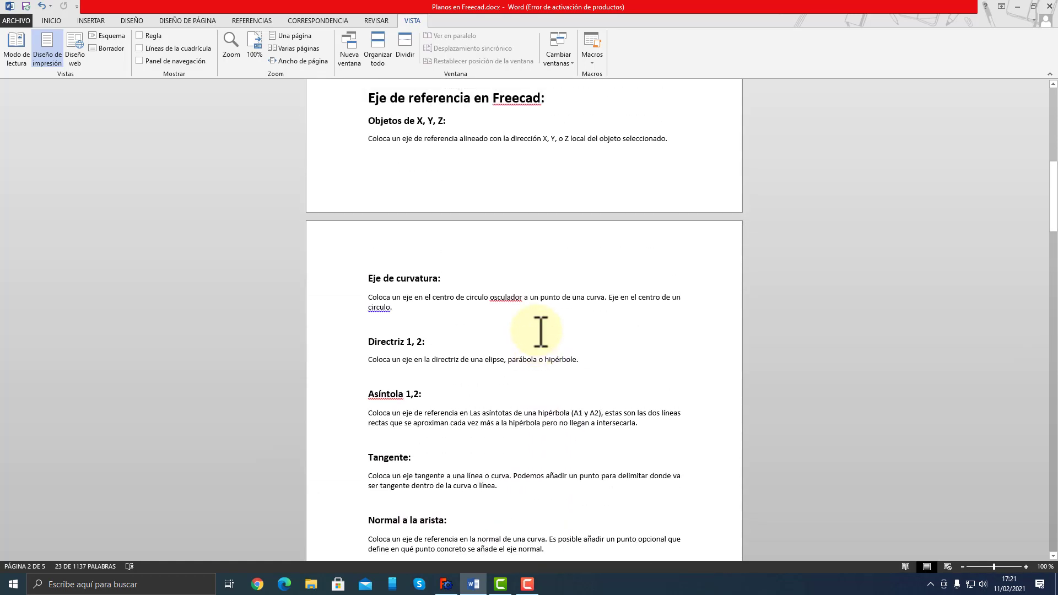
scroll(540, 330, up, 1)
drag(375, 142, 446, 157)
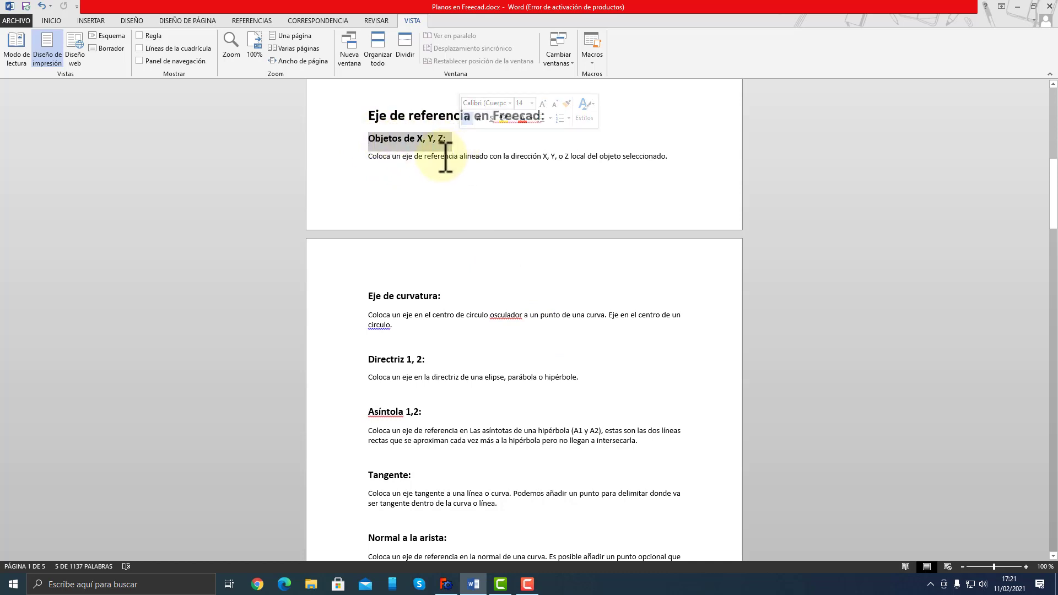
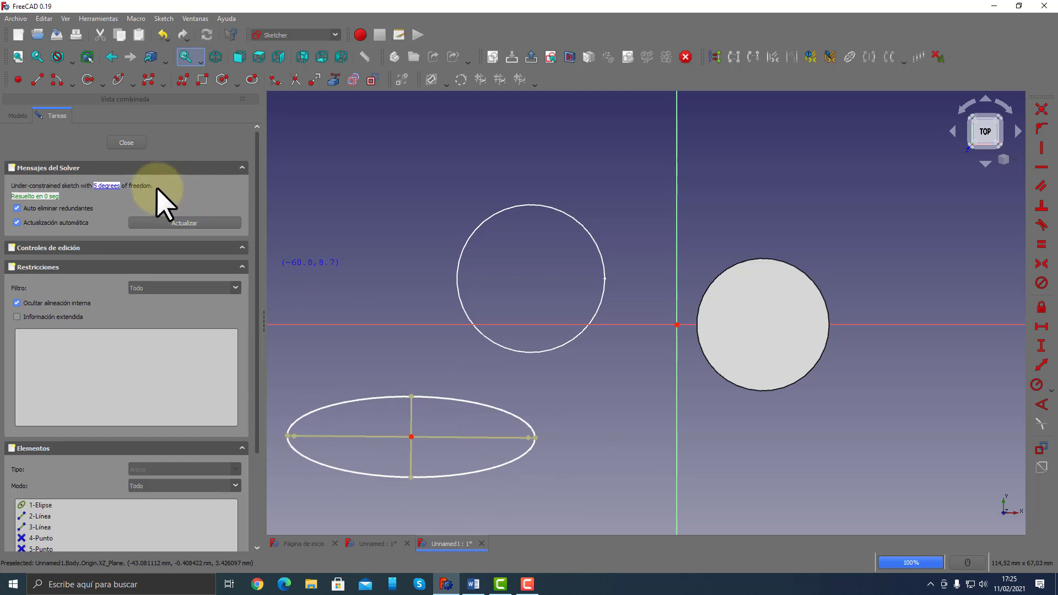
Close the ellipse sketch and try a datum line on the ellipse in Directriz2 and Directriz1 modes
click(126, 143)
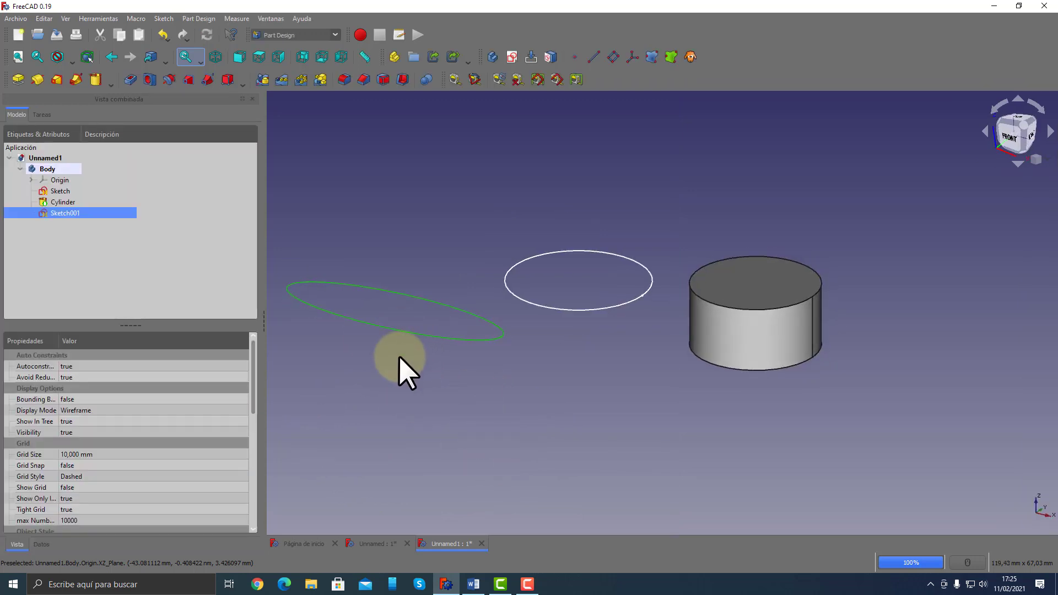
click(402, 361)
click(405, 329)
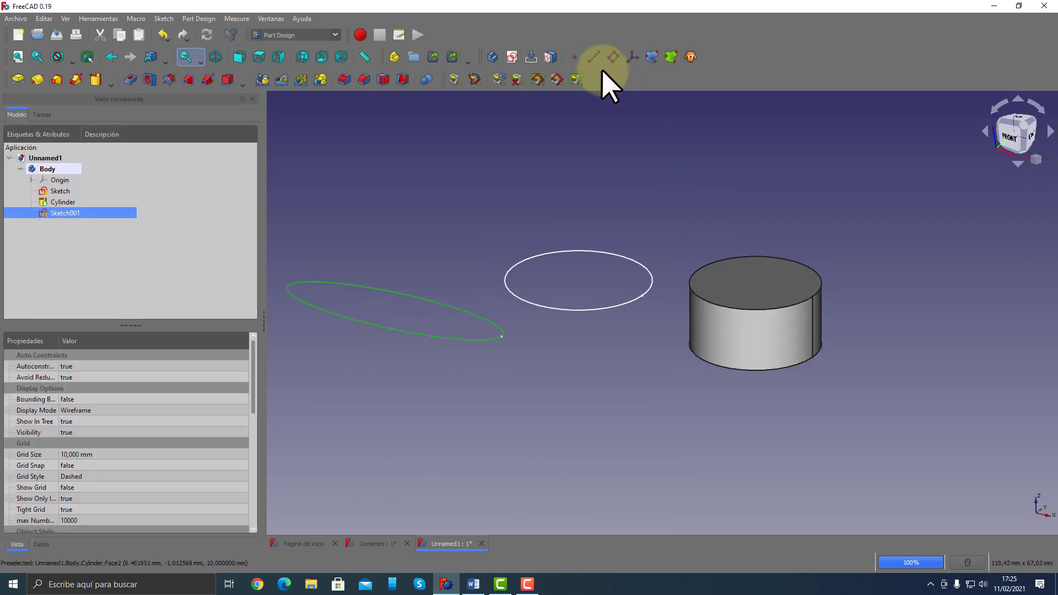
click(593, 57)
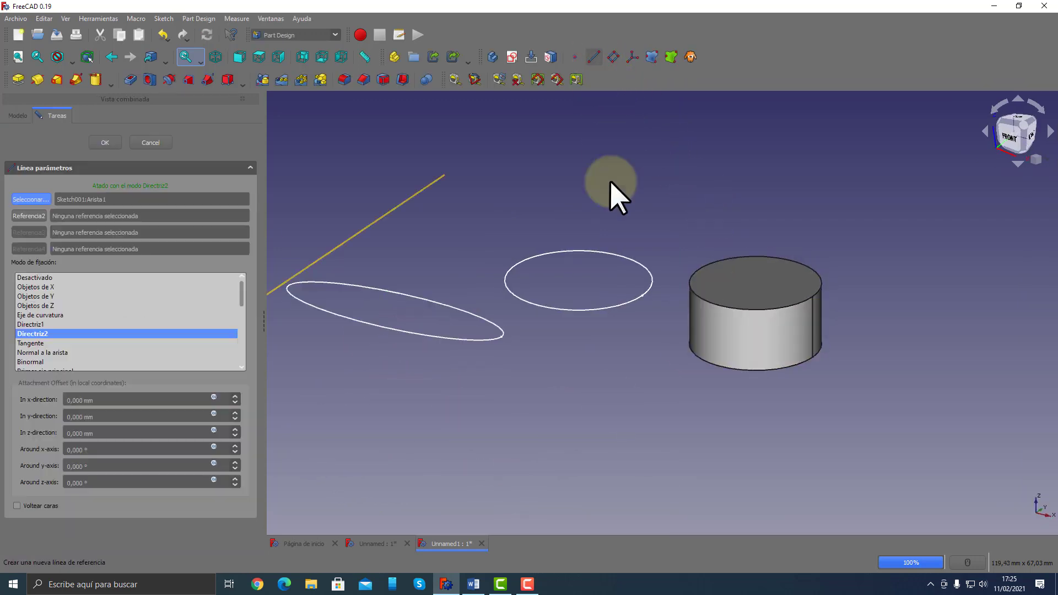
click(42, 325)
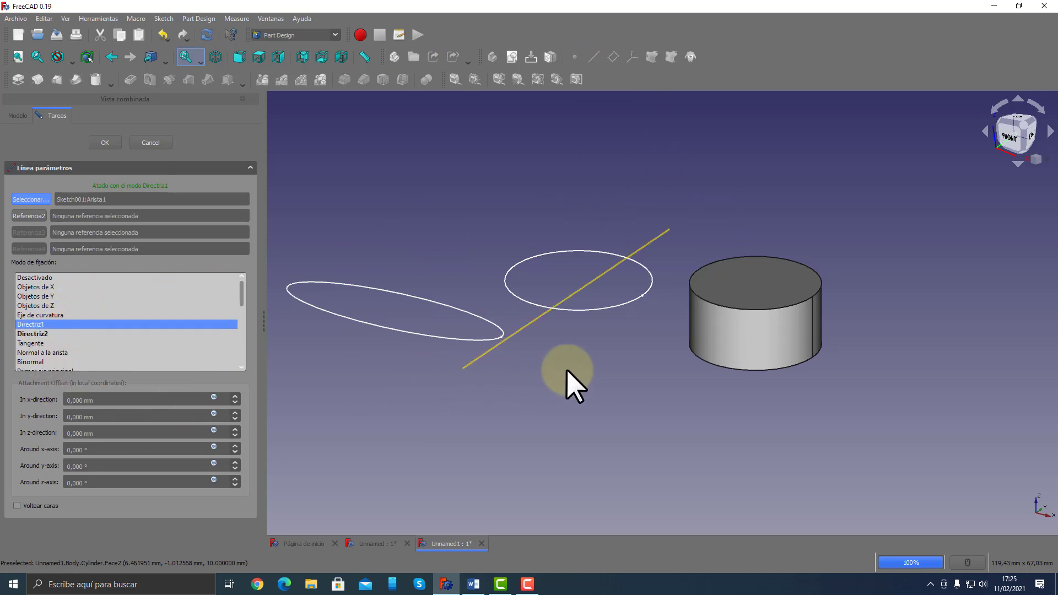
Cancel the directrix line, and delete the leftover datum line and the ellipse sketch from the body
click(150, 142)
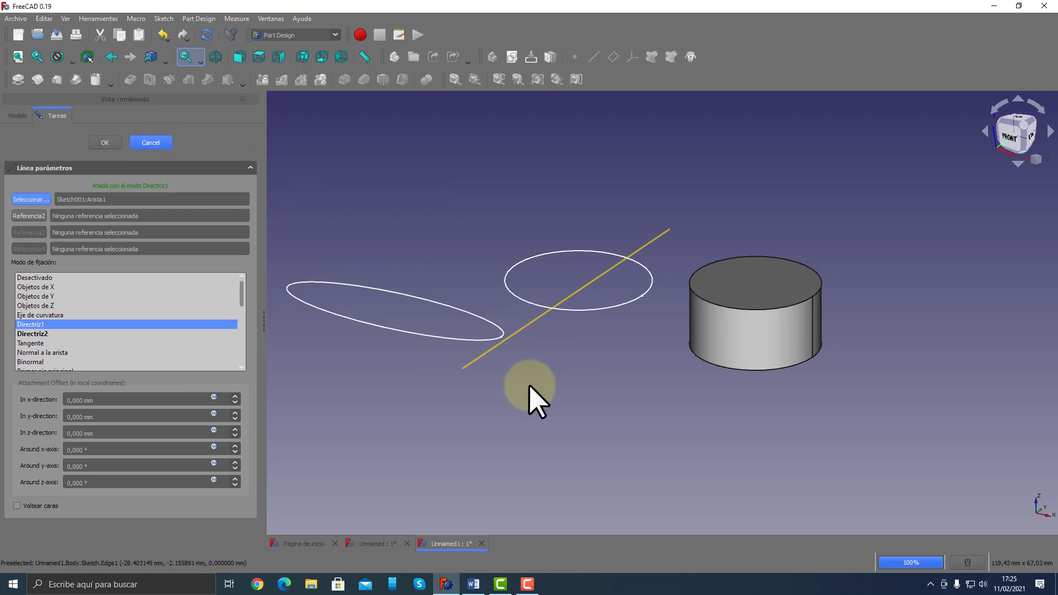
mouse_move(538, 290)
middle_down()
mouse_move(557, 281)
mouse_move(684, 312)
middle_up()
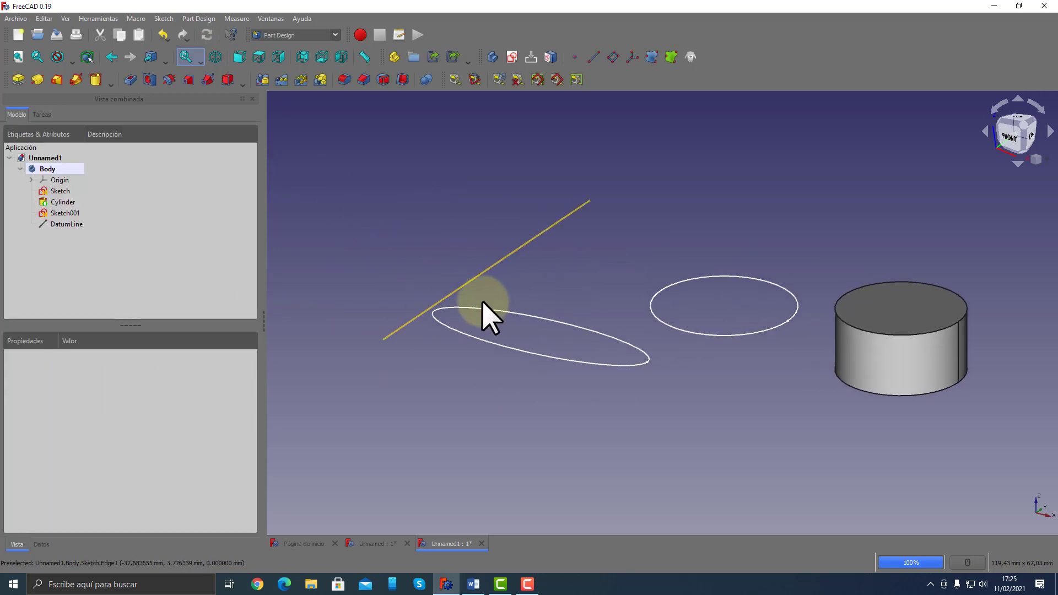
click(70, 225)
key(Delete)
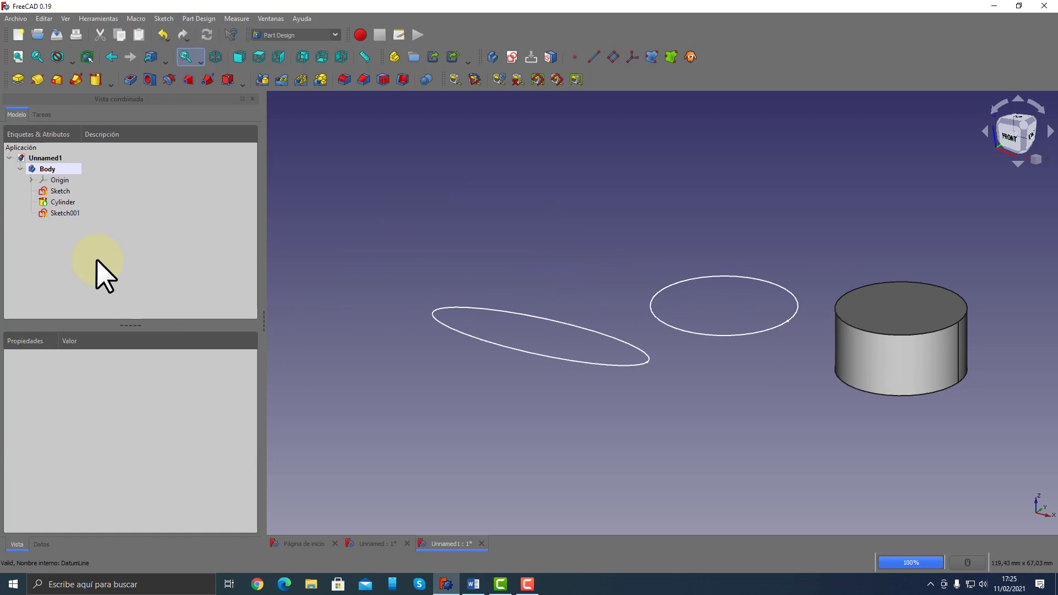
click(61, 213)
key(Delete)
middle_drag(489, 329, 506, 332)
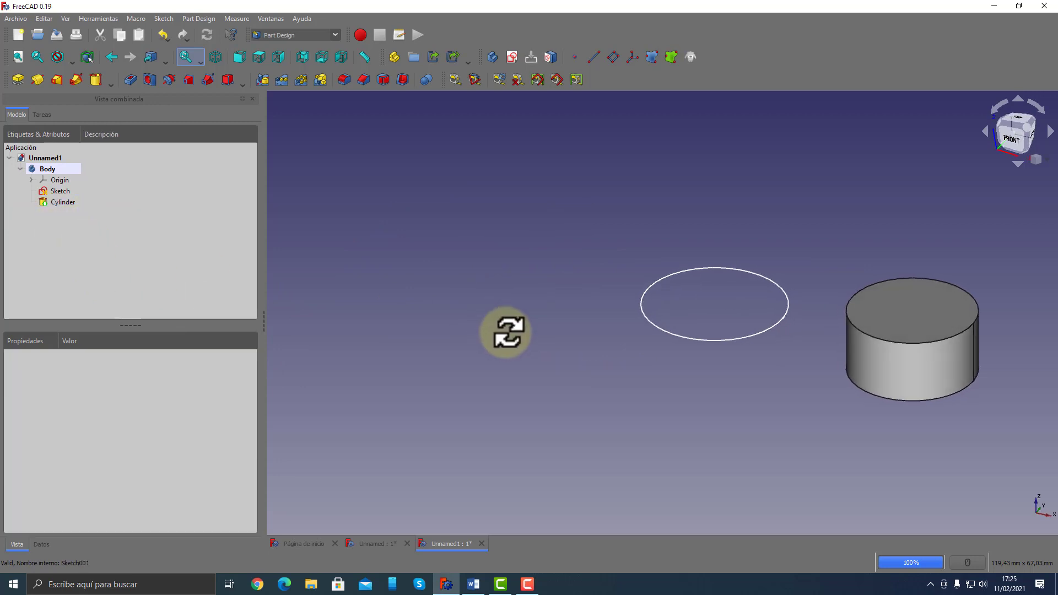
Switch to the Word notes and review the Directriz 1, 2, Asíntola 1,2 and Tangente axis descriptions
click(474, 584)
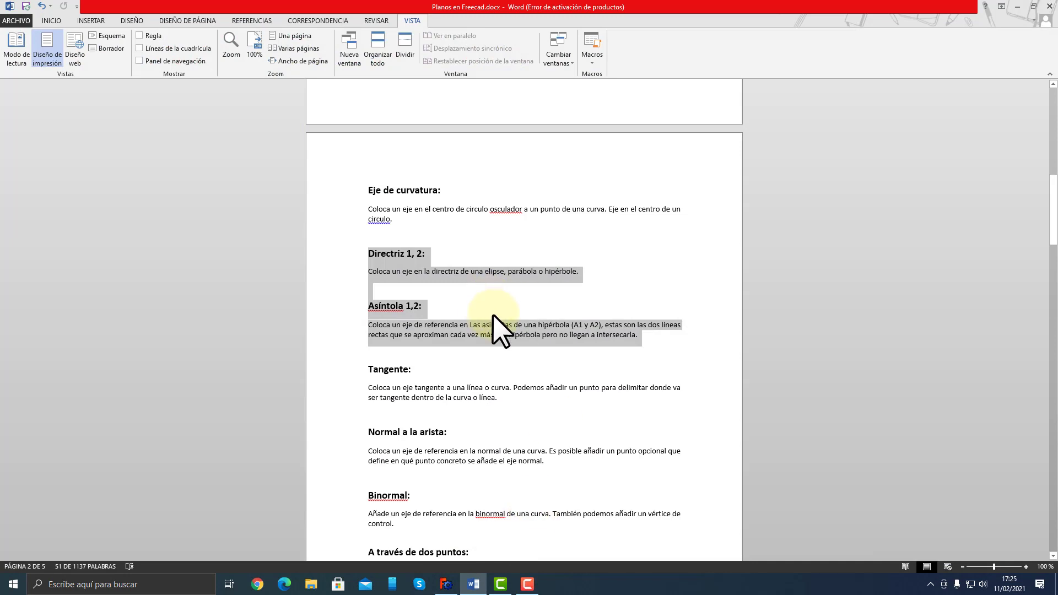
click(489, 362)
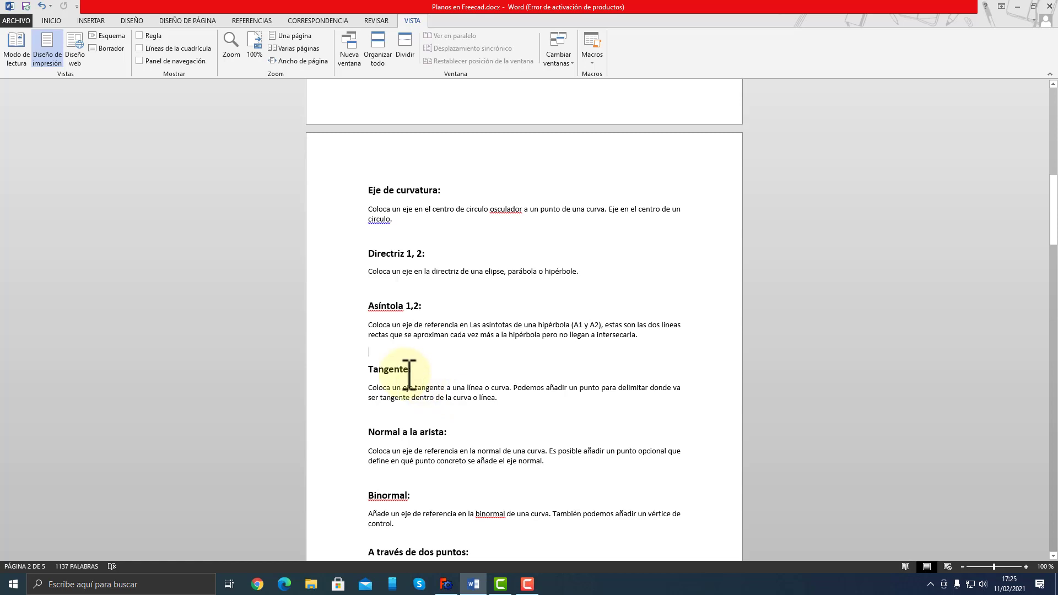
double_click(407, 371)
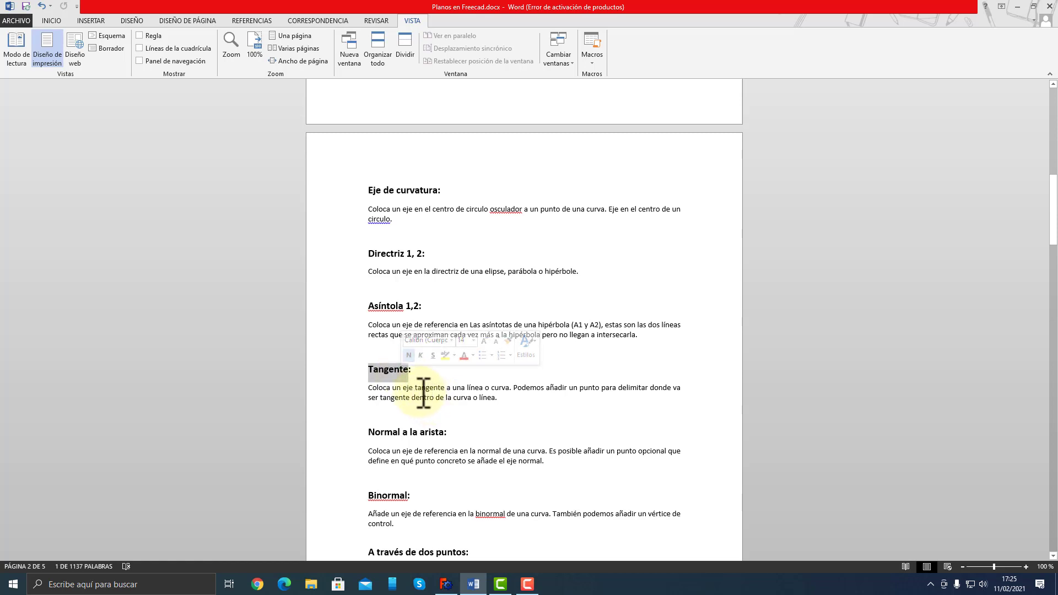
click(422, 392)
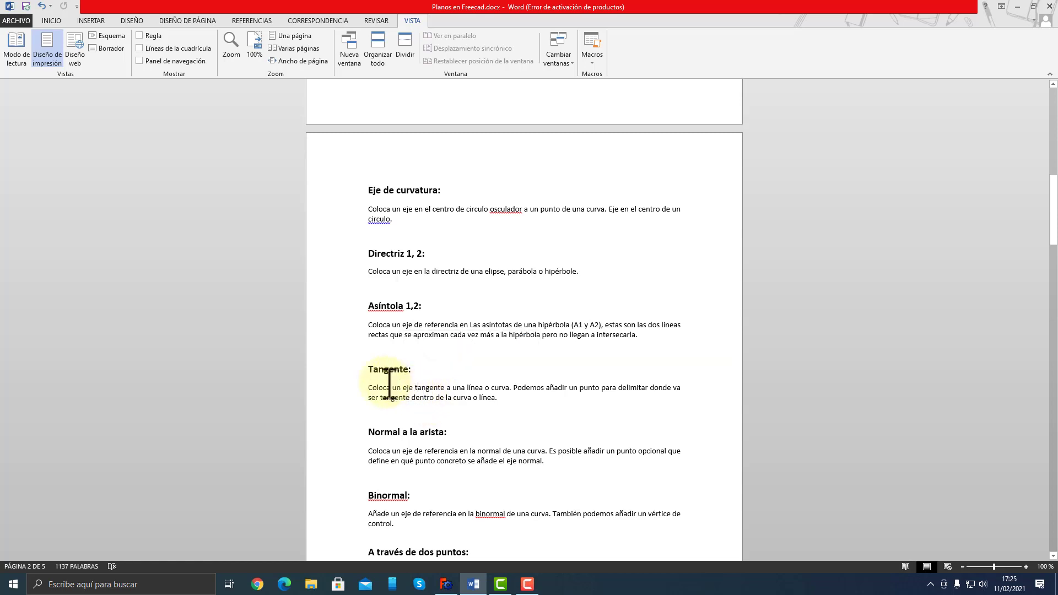
double_click(384, 306)
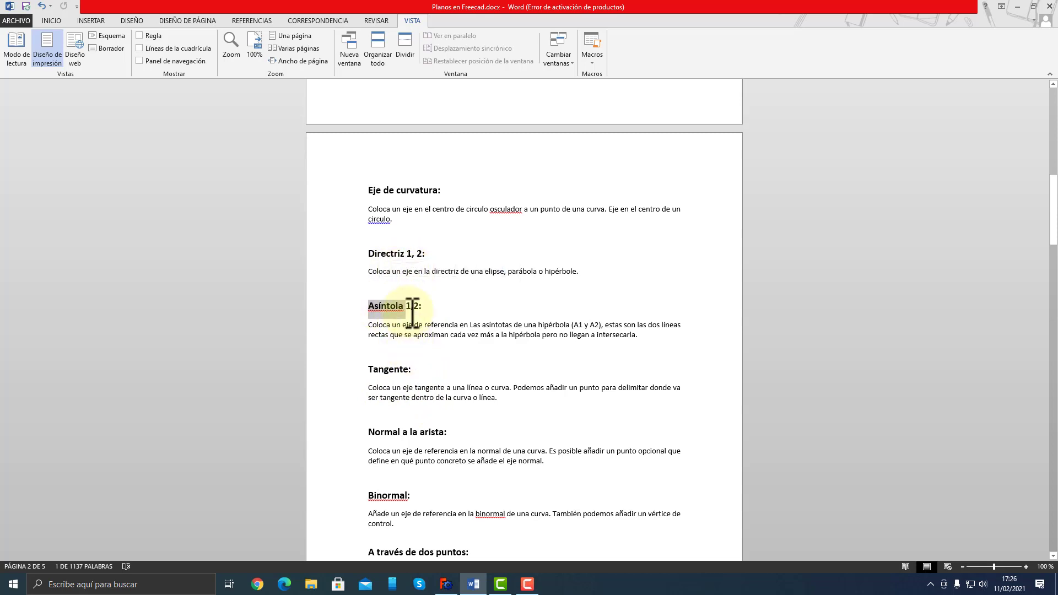
double_click(554, 324)
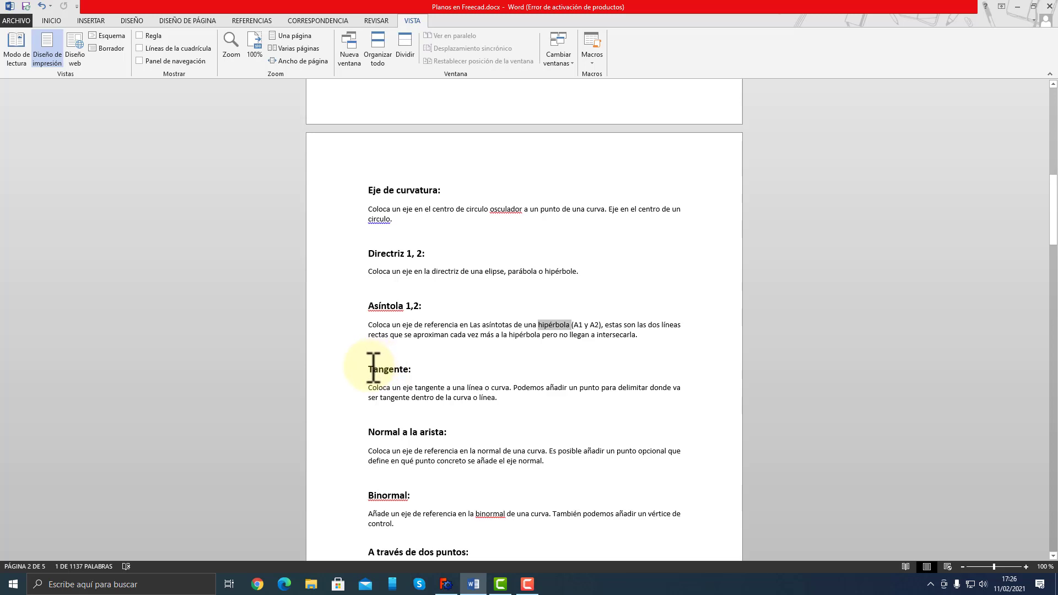
drag(388, 254, 682, 349)
click(473, 368)
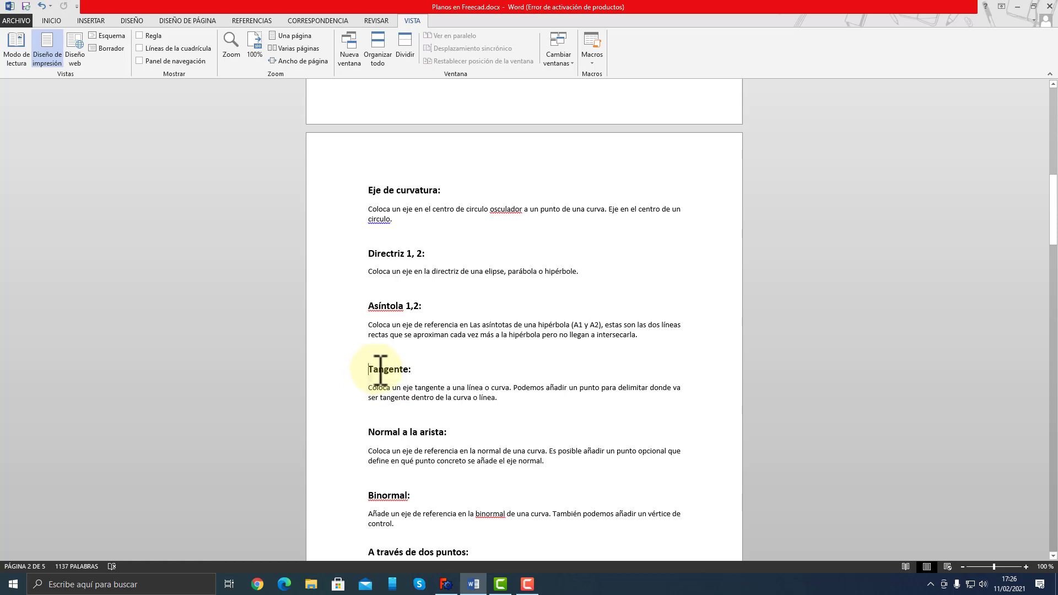
drag(373, 371, 420, 370)
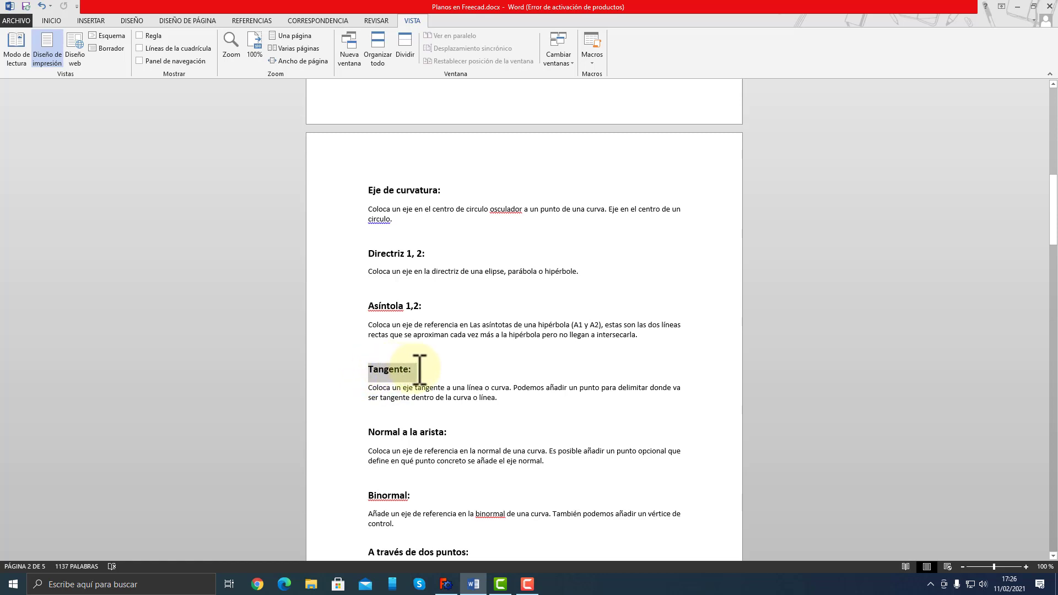
click(390, 388)
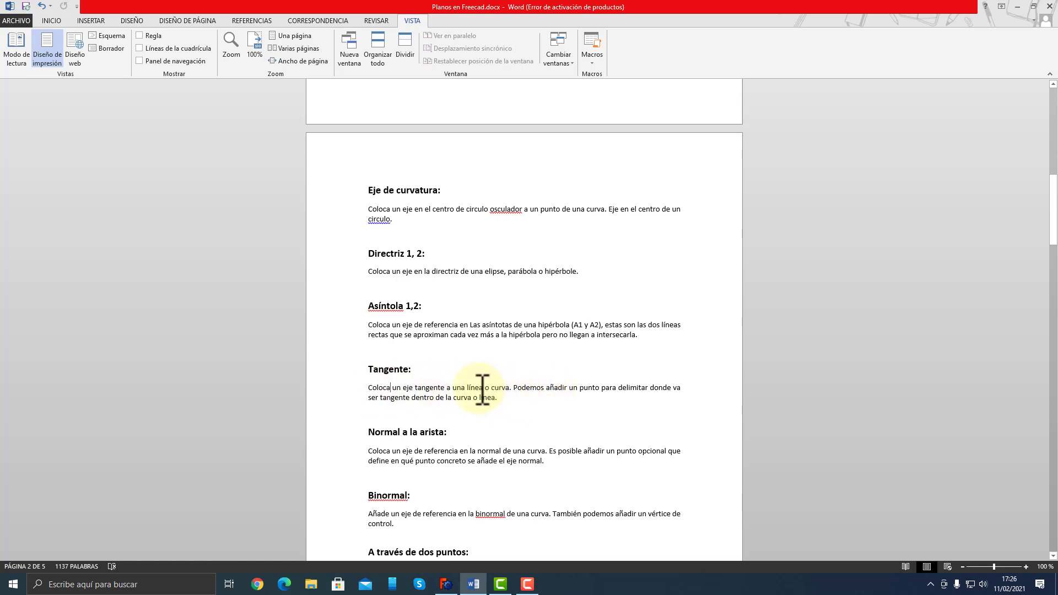
double_click(501, 391)
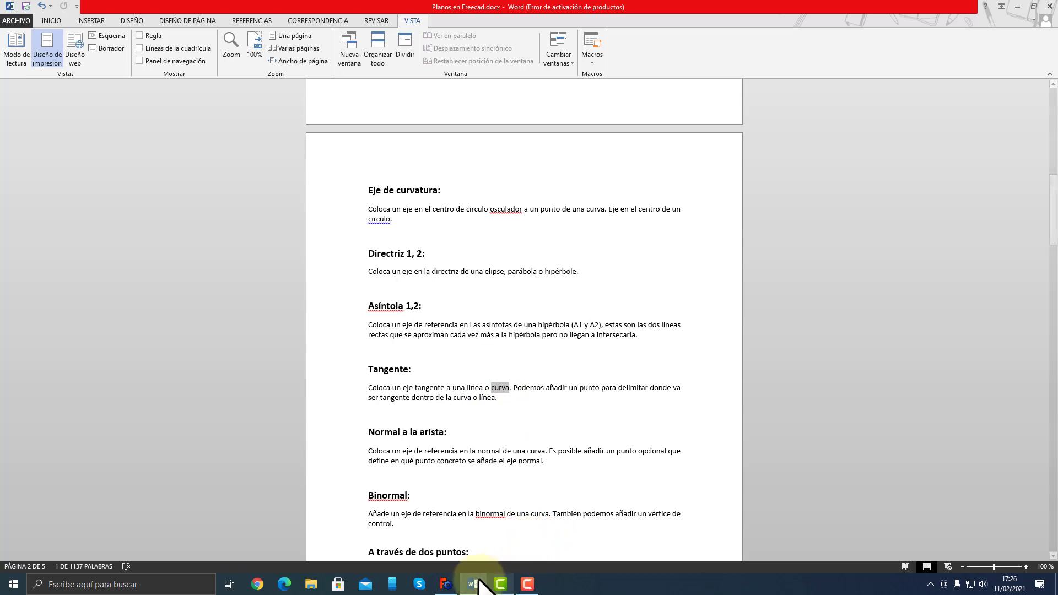
Return to FreeCAD, start a datum line on the sketch circle's edge in Tangente mode, and examine it from several angles
click(446, 584)
mouse_move(550, 364)
middle_down()
mouse_move(600, 373)
mouse_move(569, 390)
mouse_move(584, 385)
middle_up()
click(692, 347)
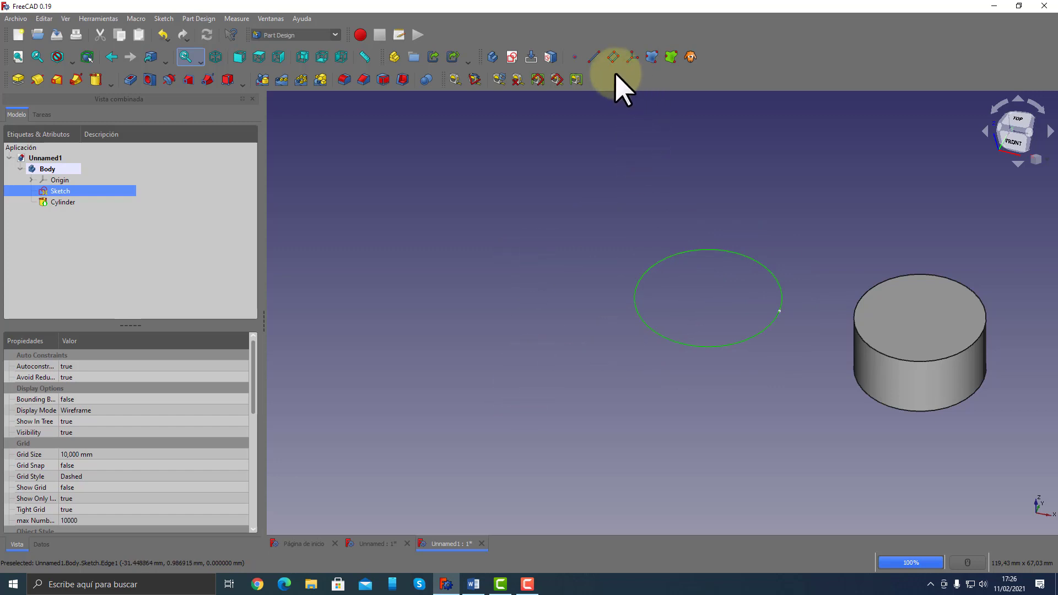
click(594, 57)
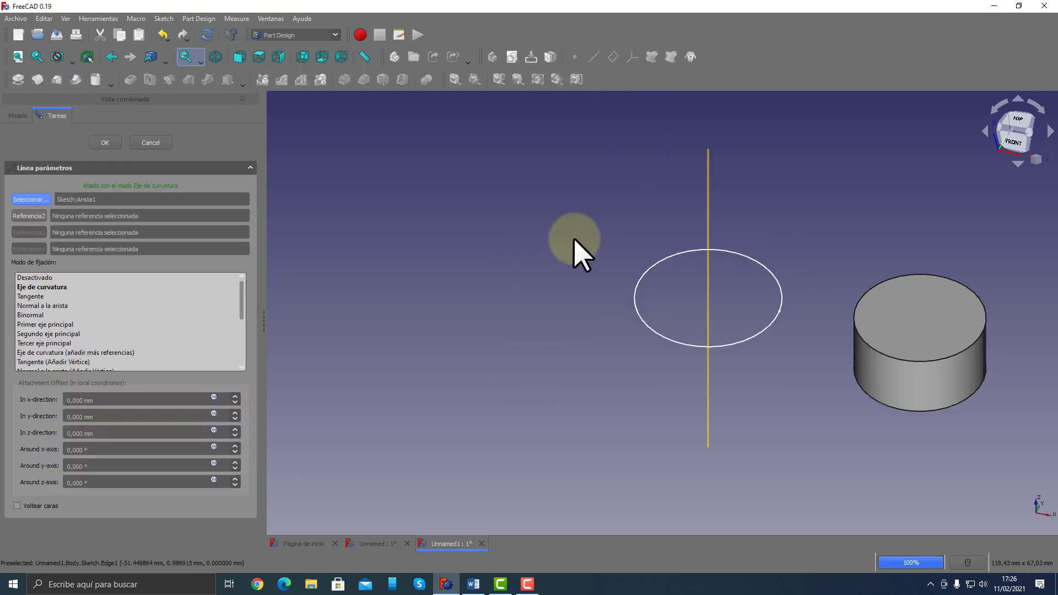
click(35, 296)
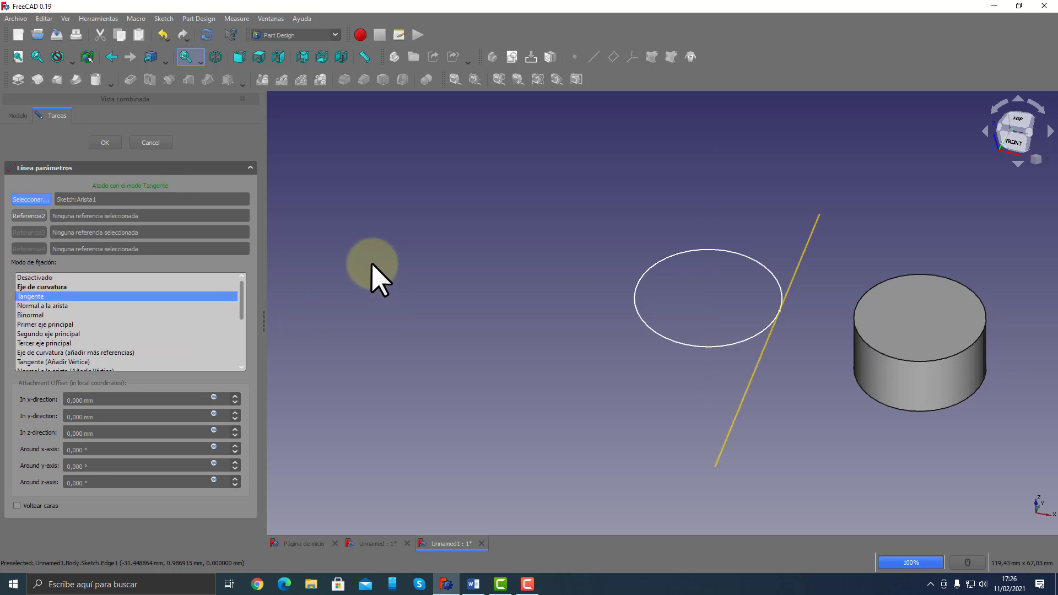
middle_drag(371, 272, 657, 397)
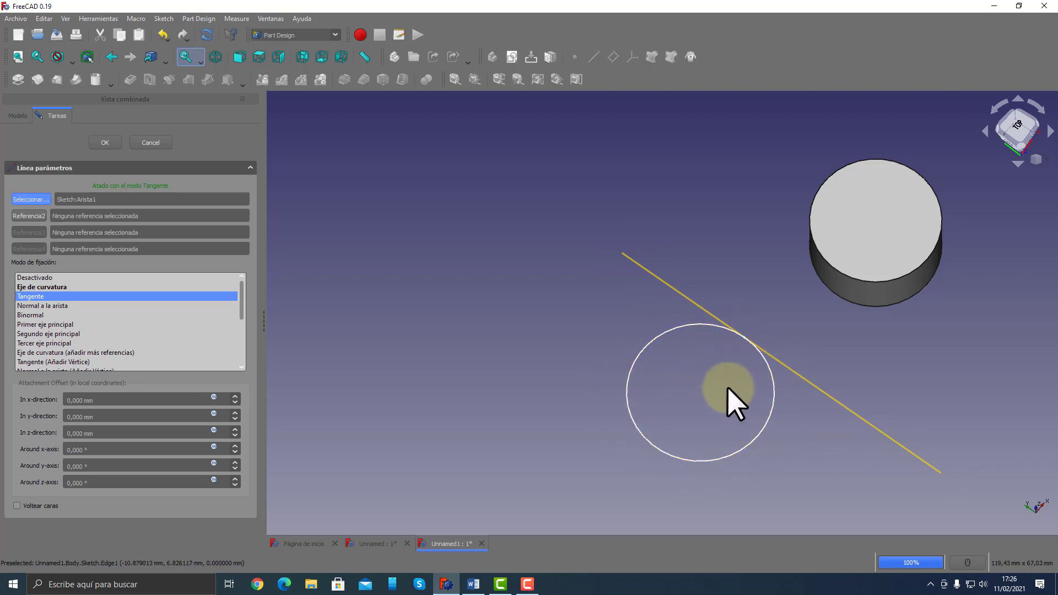
middle_drag(728, 387, 673, 349)
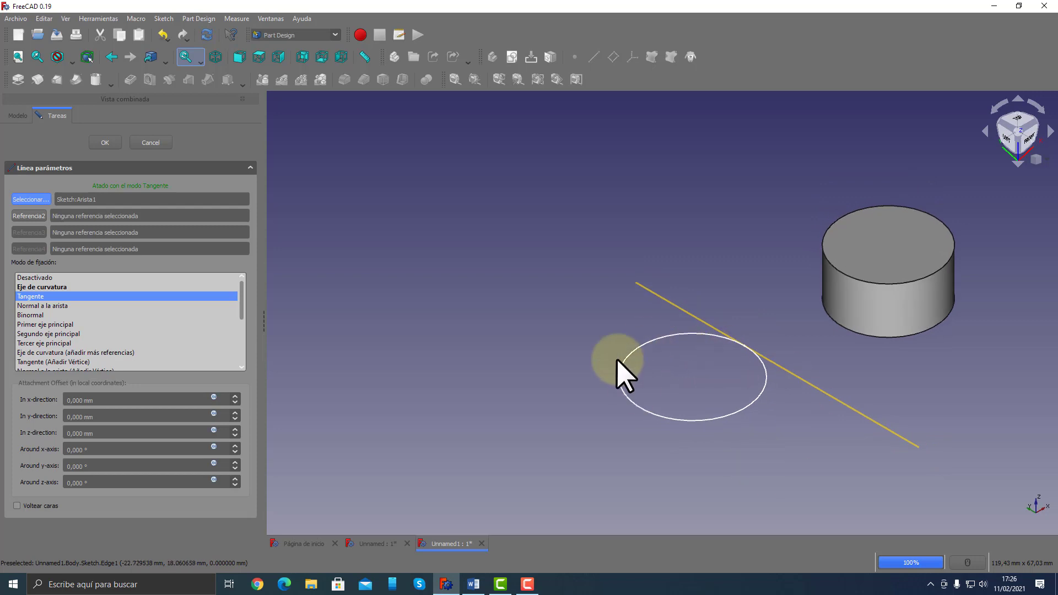
Cancel the tangent datum line and delete the leftover datum line from the body
click(150, 144)
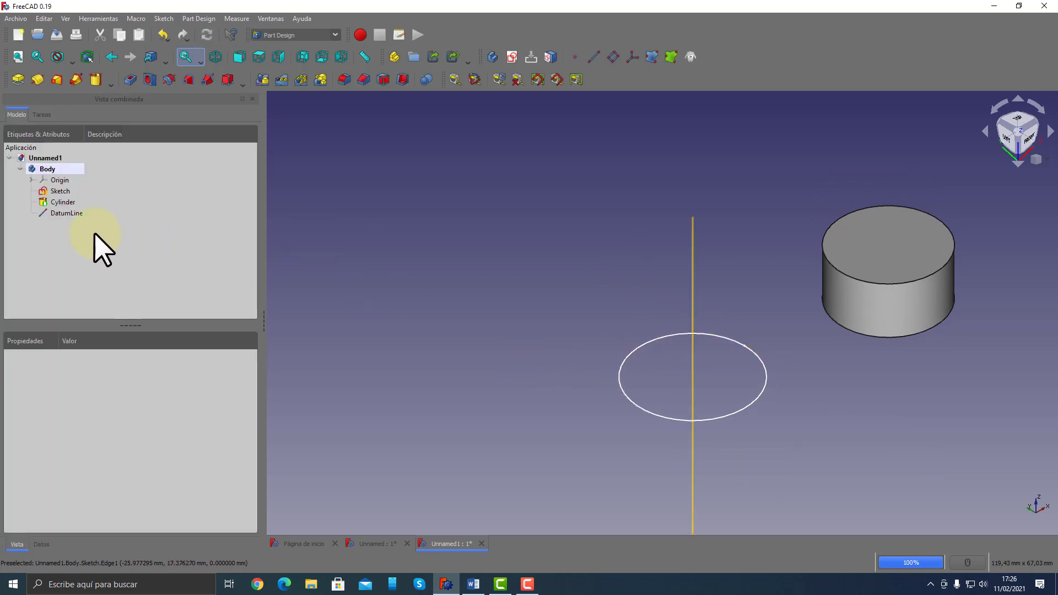
click(119, 214)
key(Delete)
Try a datum point attached to the sketch circle's edge in En la arista mode
middle_drag(395, 296, 732, 345)
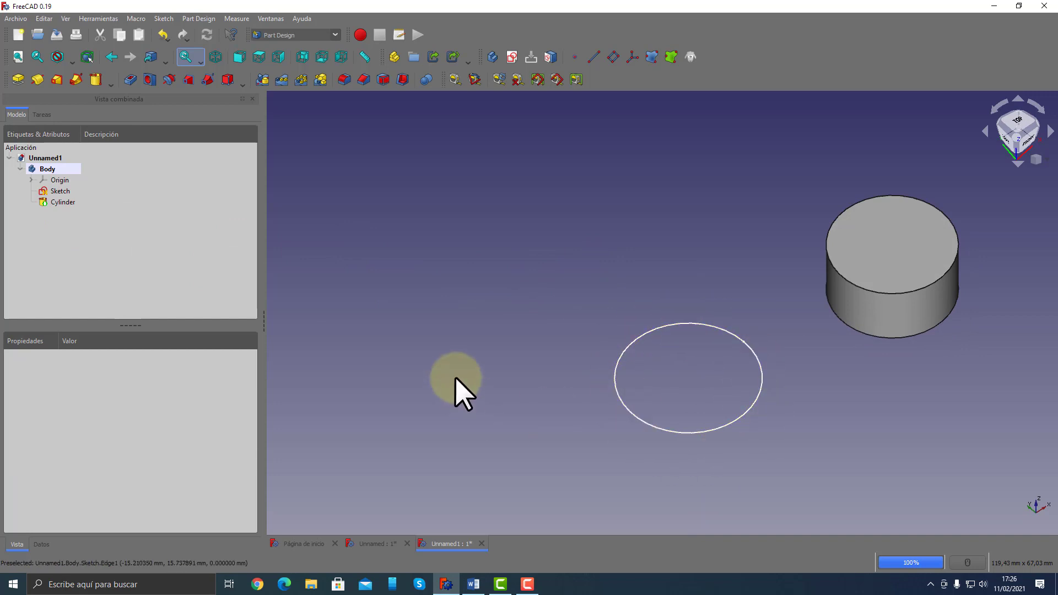
middle_drag(475, 367, 517, 355)
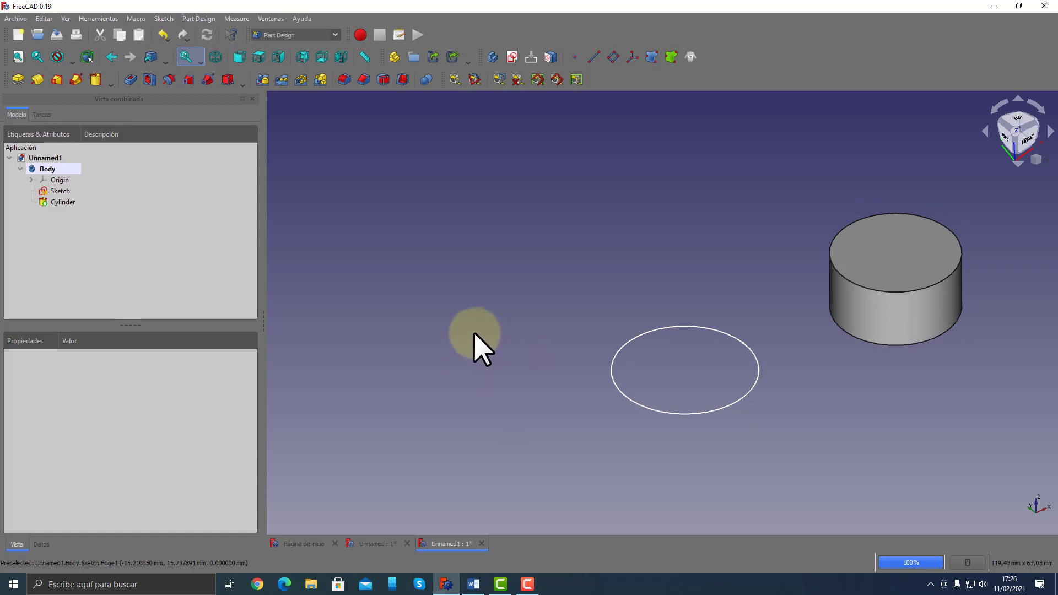
click(575, 57)
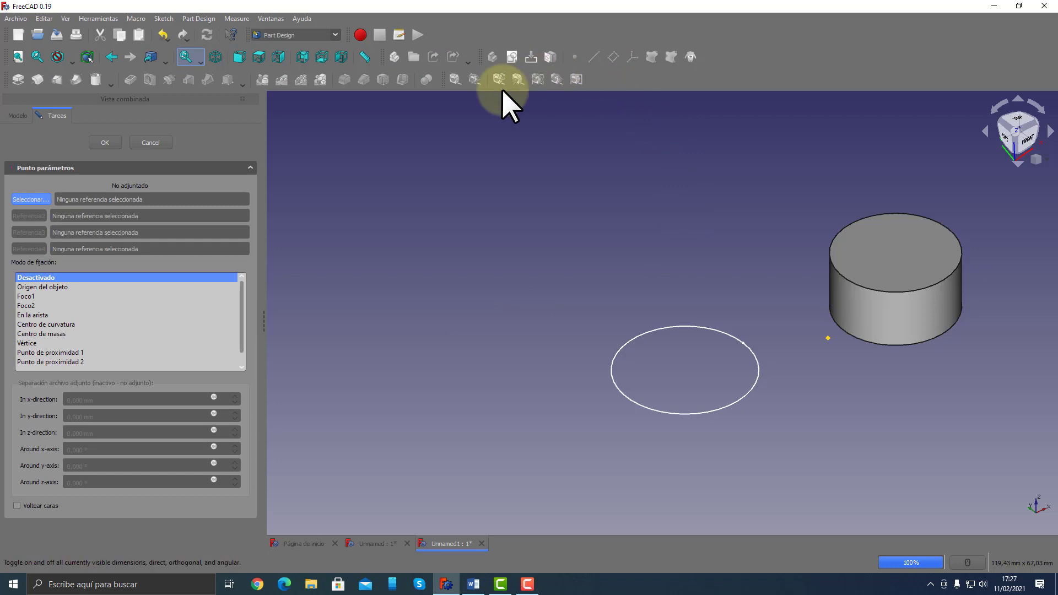
click(637, 336)
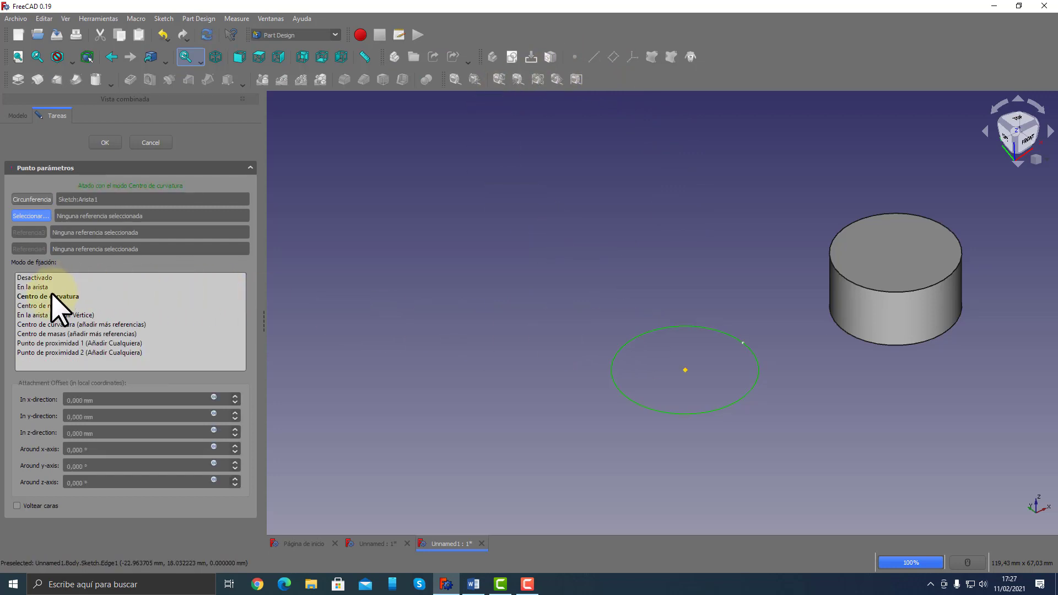
click(36, 286)
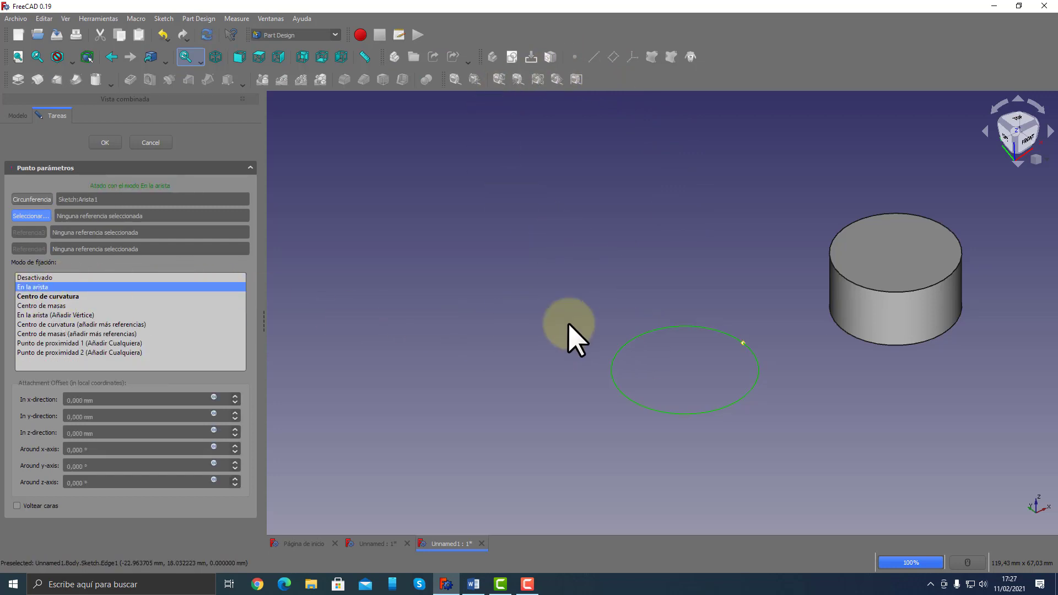
click(745, 343)
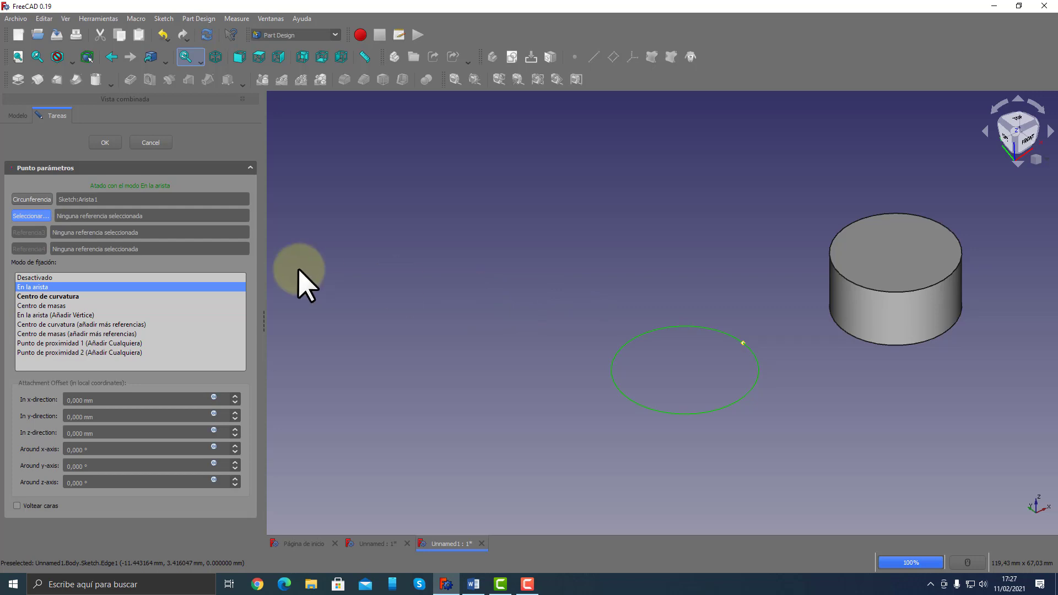
click(105, 143)
Delete the datum point from the body
click(194, 257)
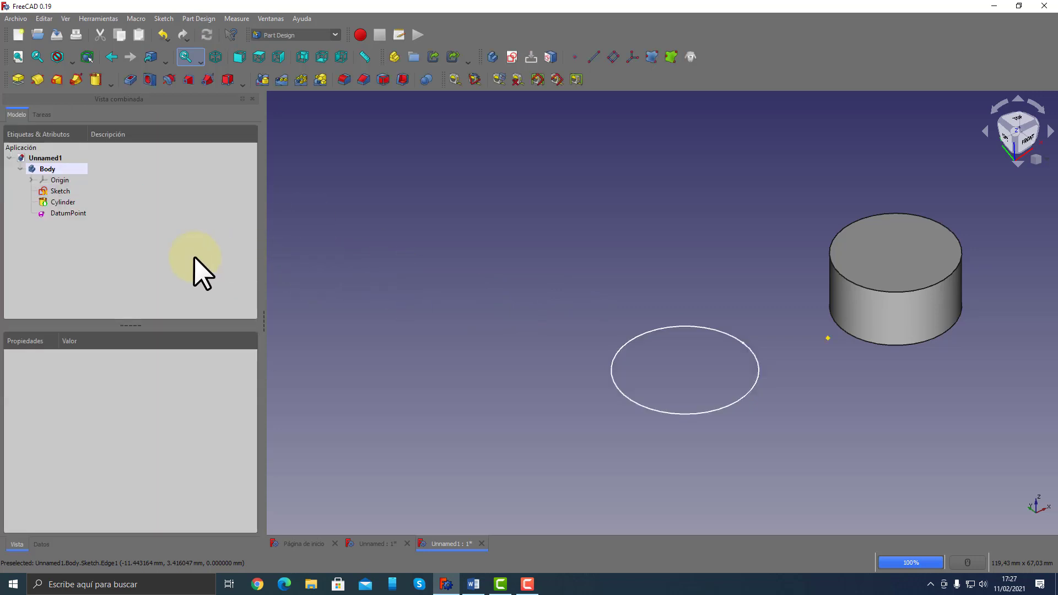
click(68, 213)
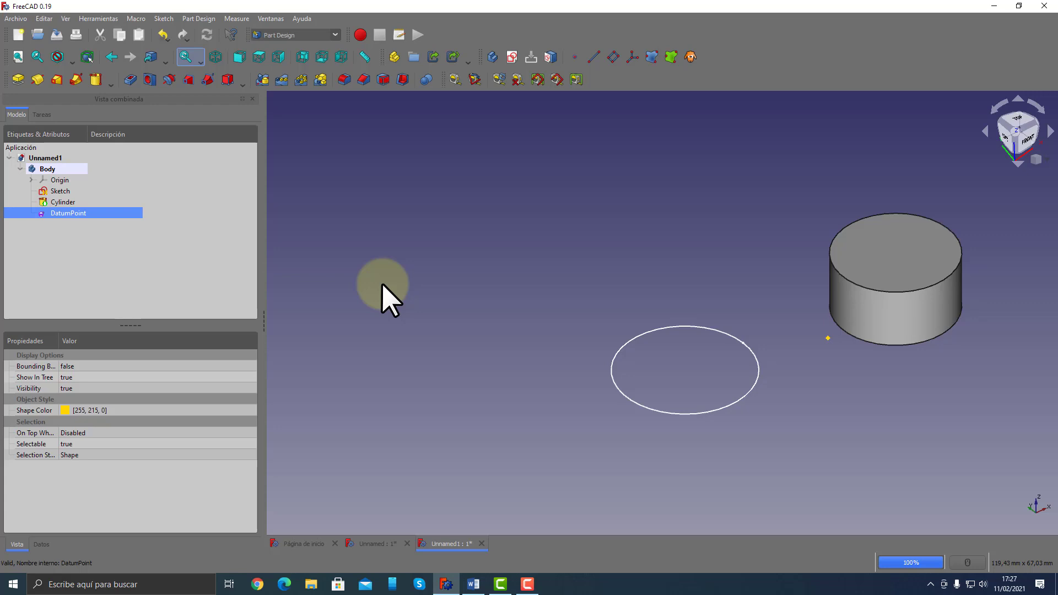
key(Delete)
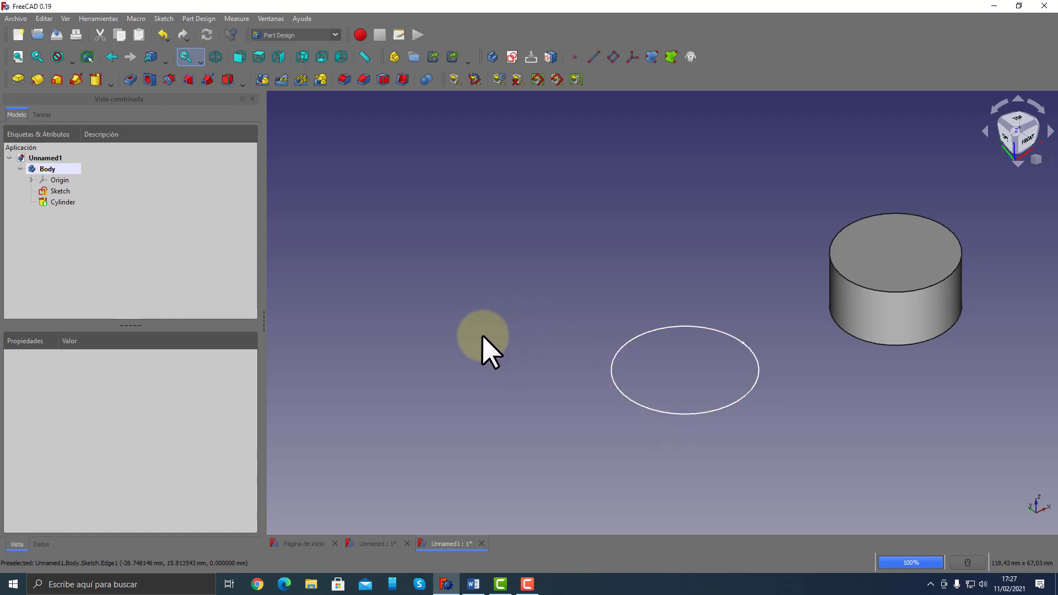
Start a sketch on the XY plane and link the existing circle as external geometry
click(508, 57)
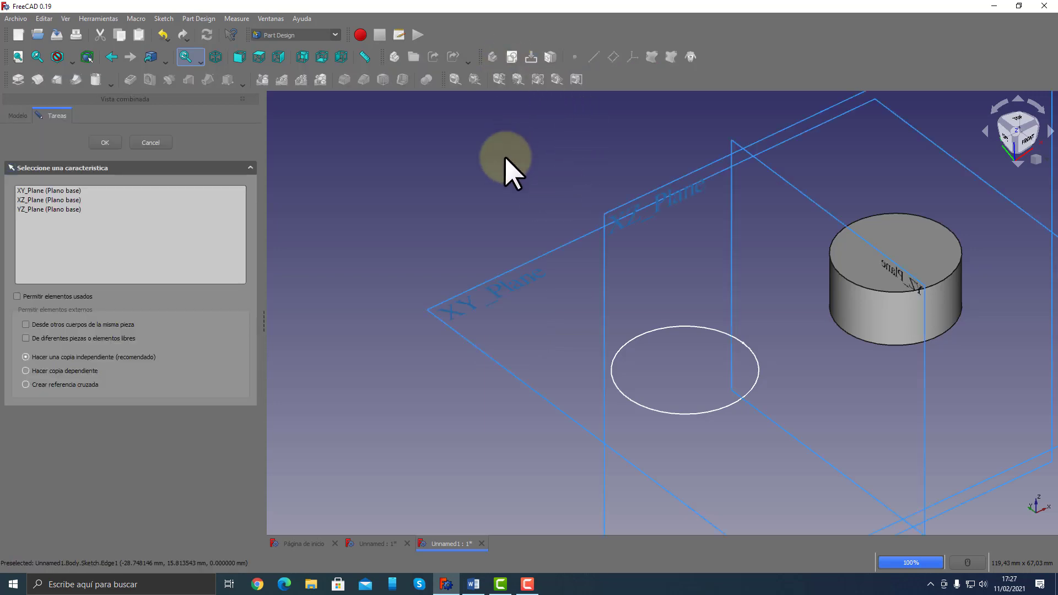
click(111, 143)
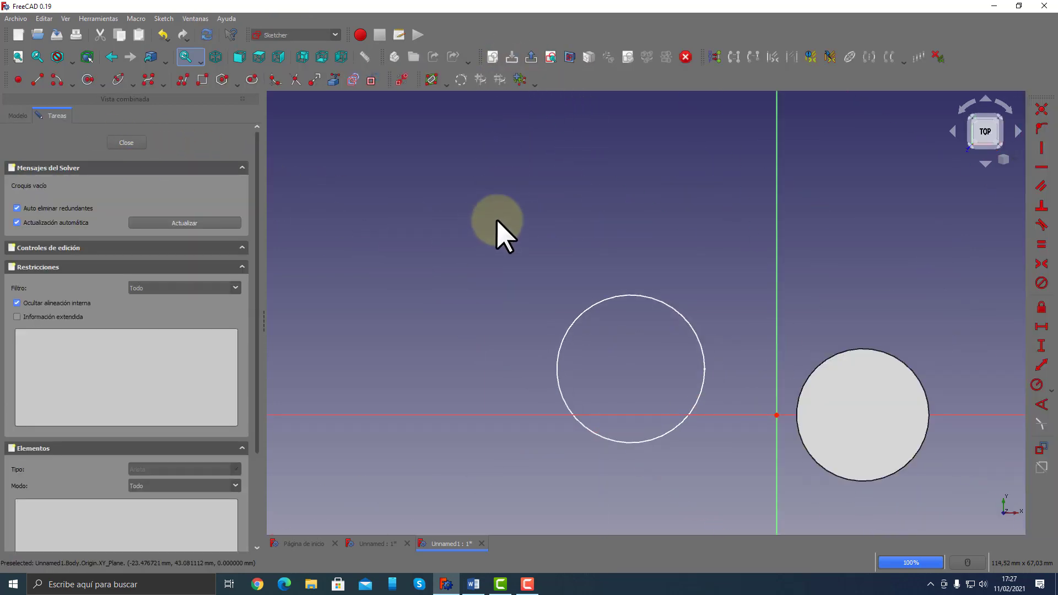
click(336, 80)
click(626, 297)
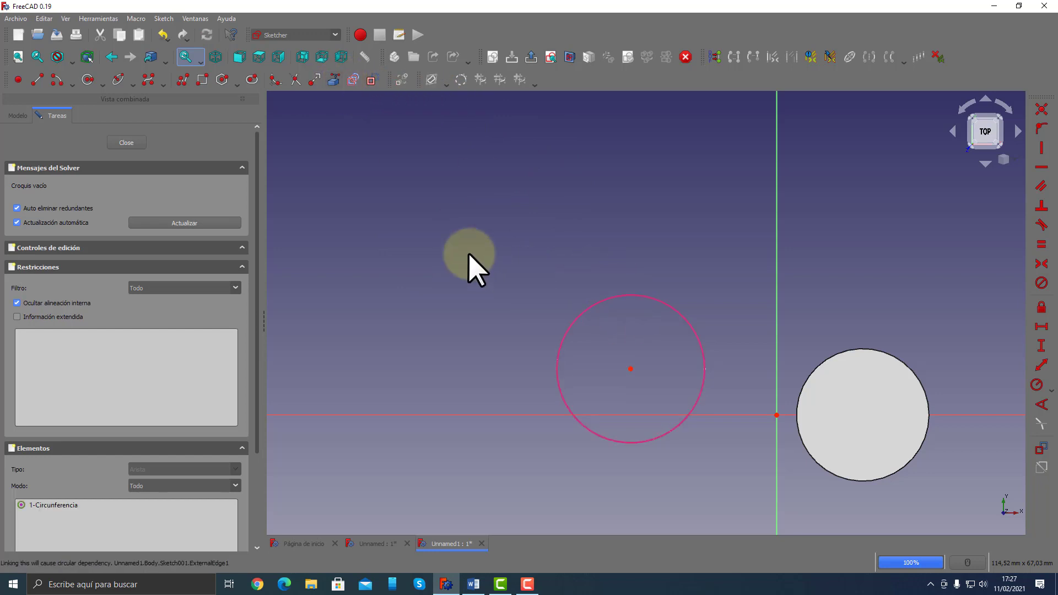
Draw a line from the linked circle's centre to a point just outside the circle, and close the sketch
click(38, 80)
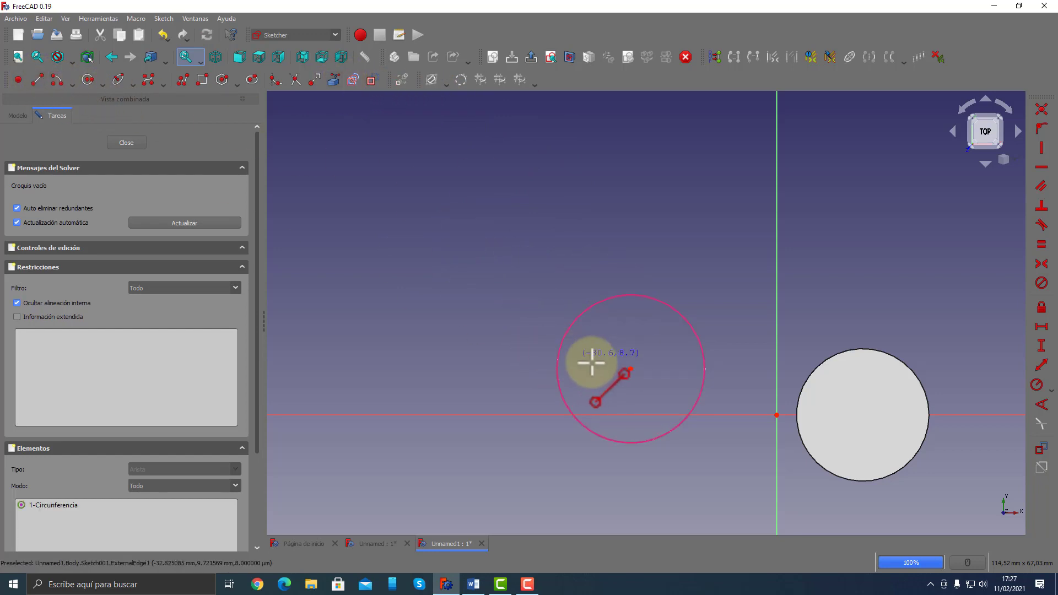
click(630, 368)
click(581, 269)
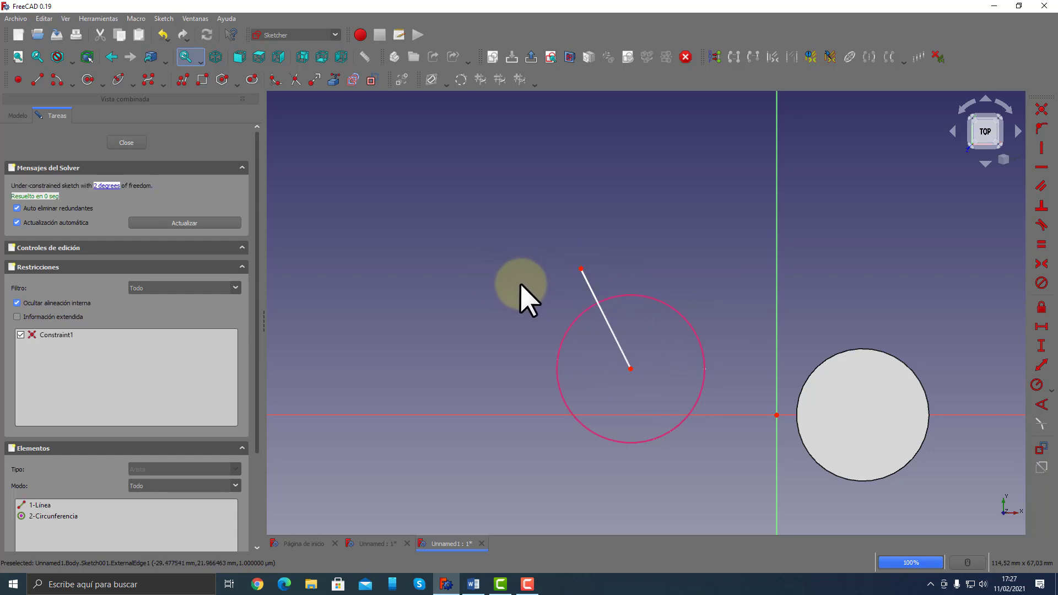
click(126, 143)
Create a datum point where the sketched line crosses the circle, using both as references in Punto de proximidad 1 mode
middle_drag(504, 361, 513, 360)
click(477, 257)
click(574, 57)
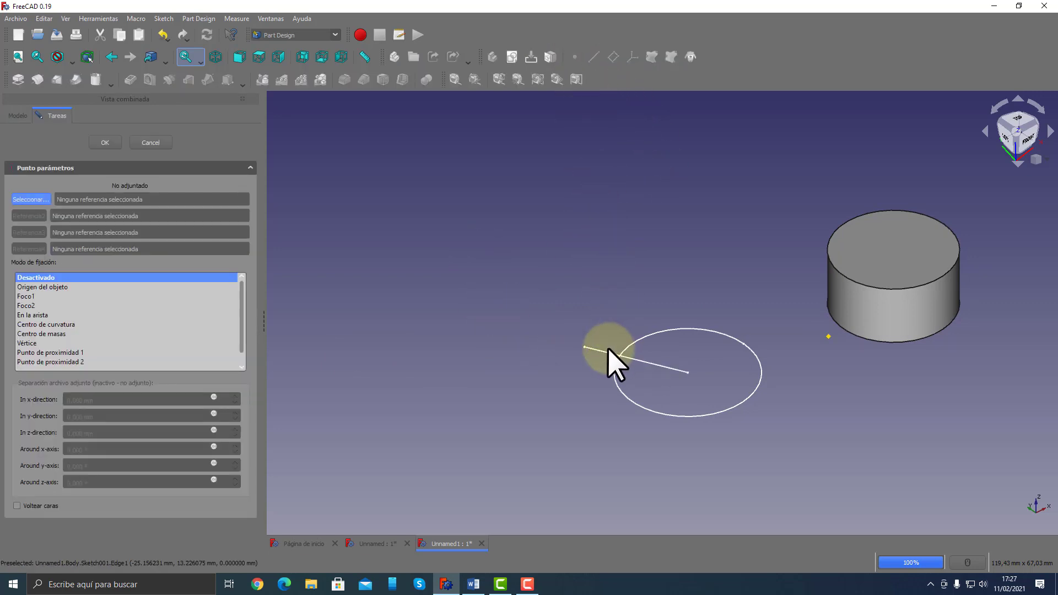
click(607, 353)
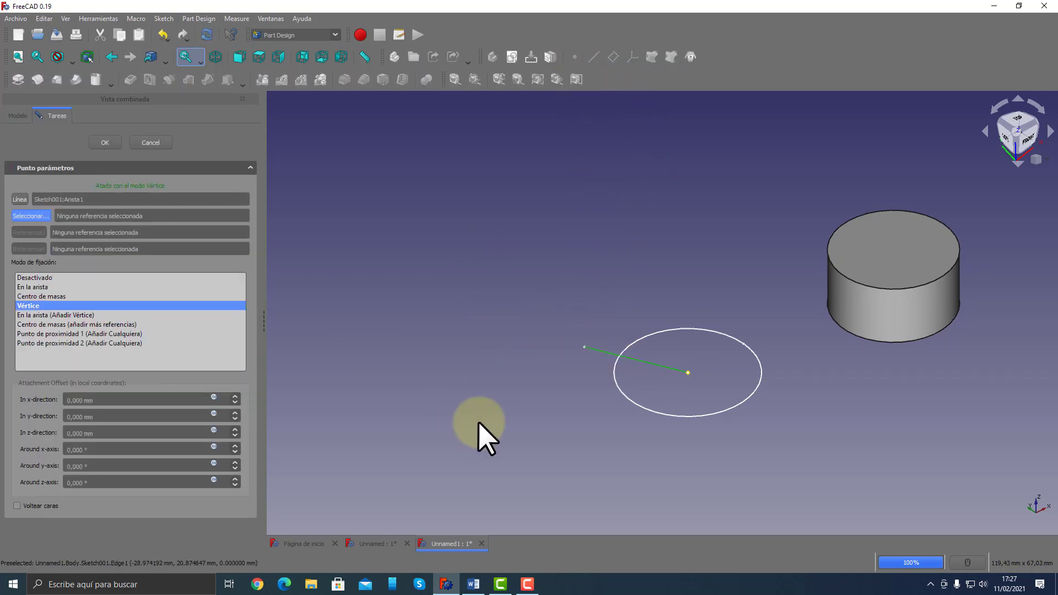
click(640, 339)
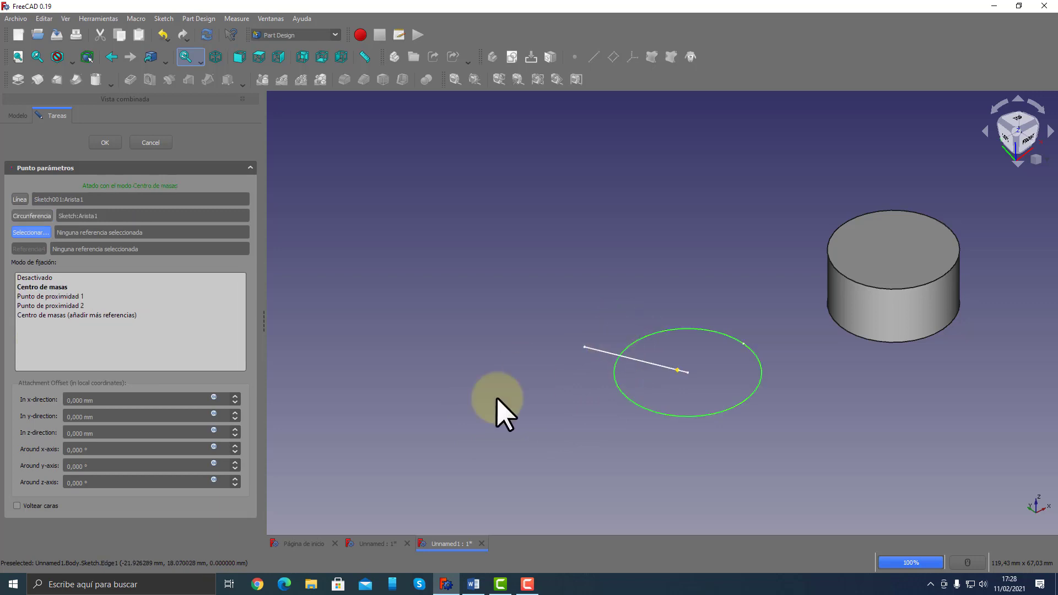
click(45, 296)
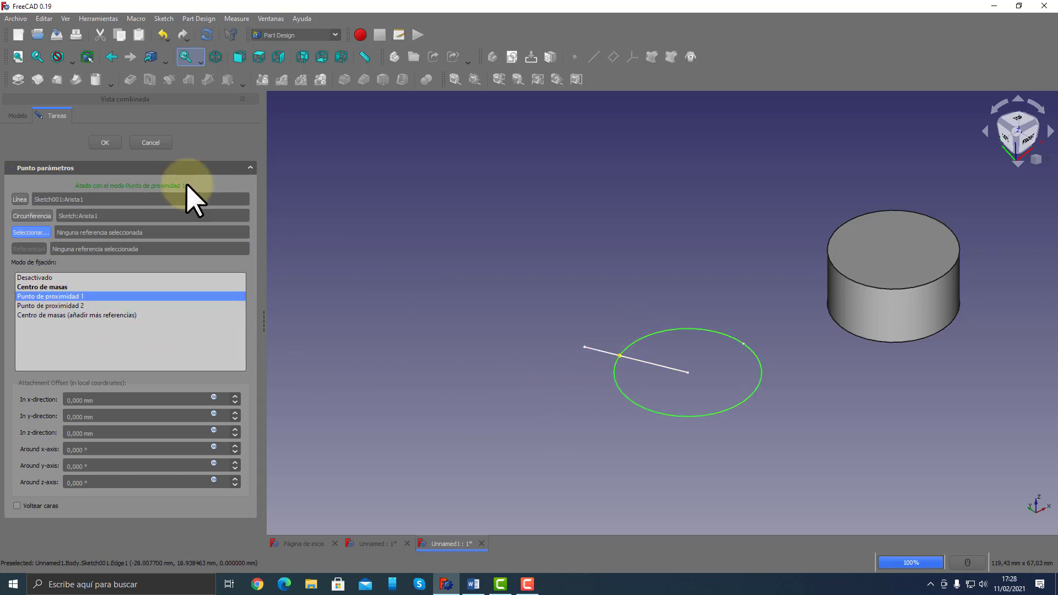
click(105, 143)
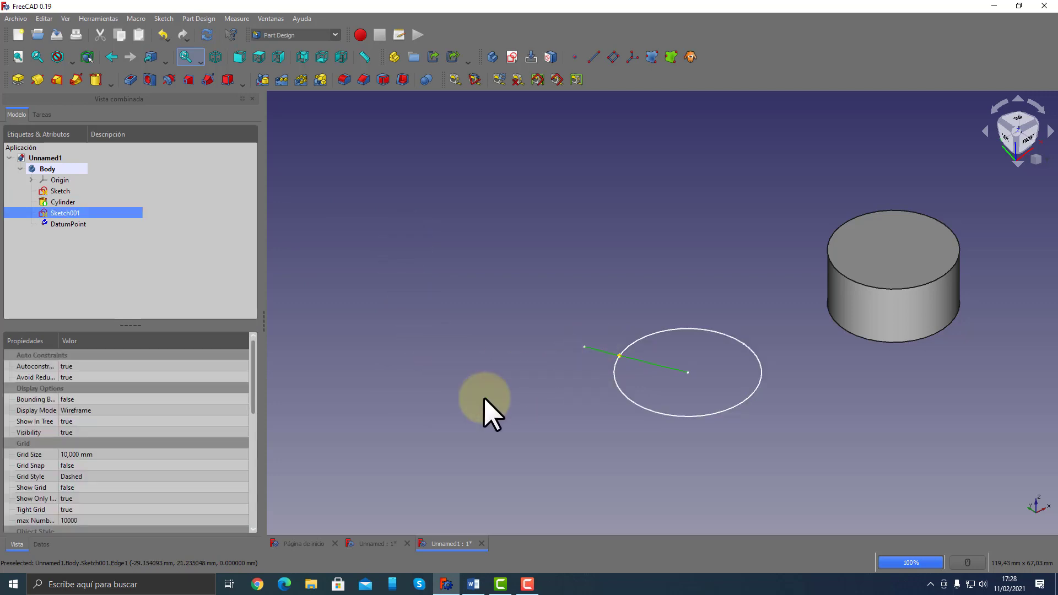
click(496, 383)
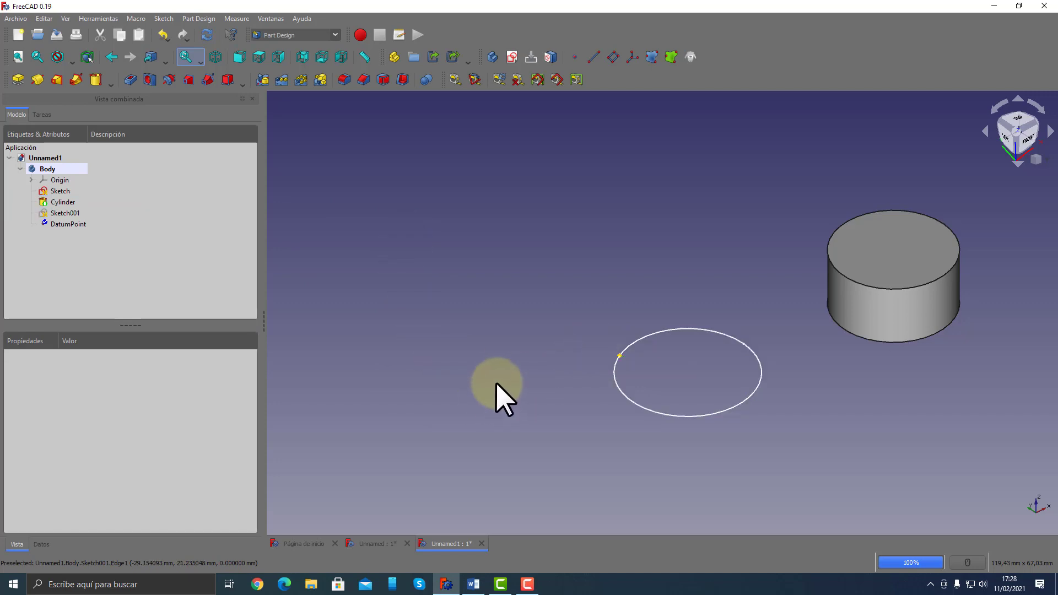
Create a datum line in Tangente mode, referencing the circle's edge and the datum point
click(594, 58)
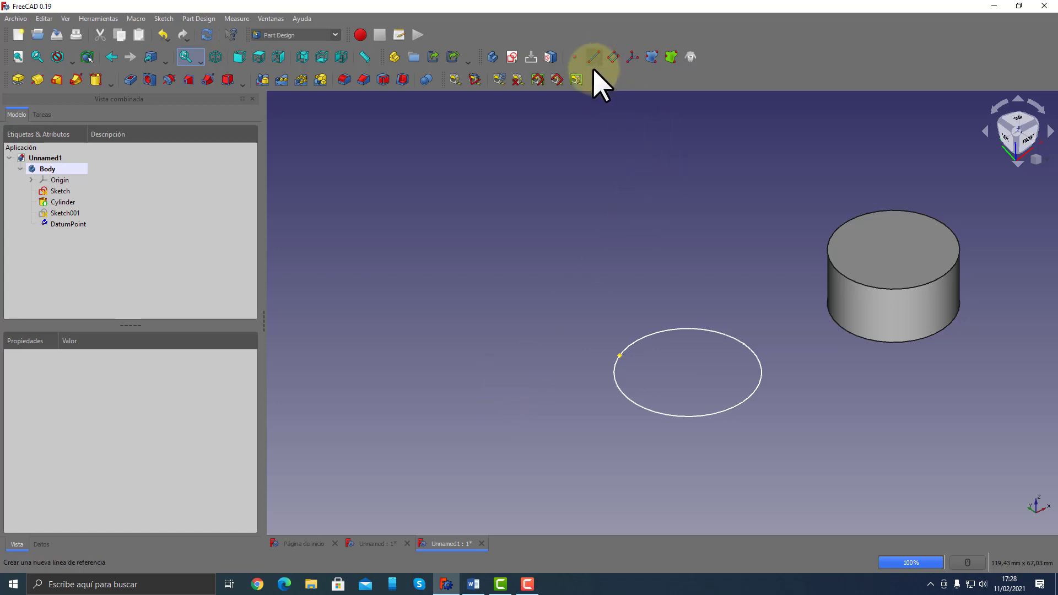
click(648, 333)
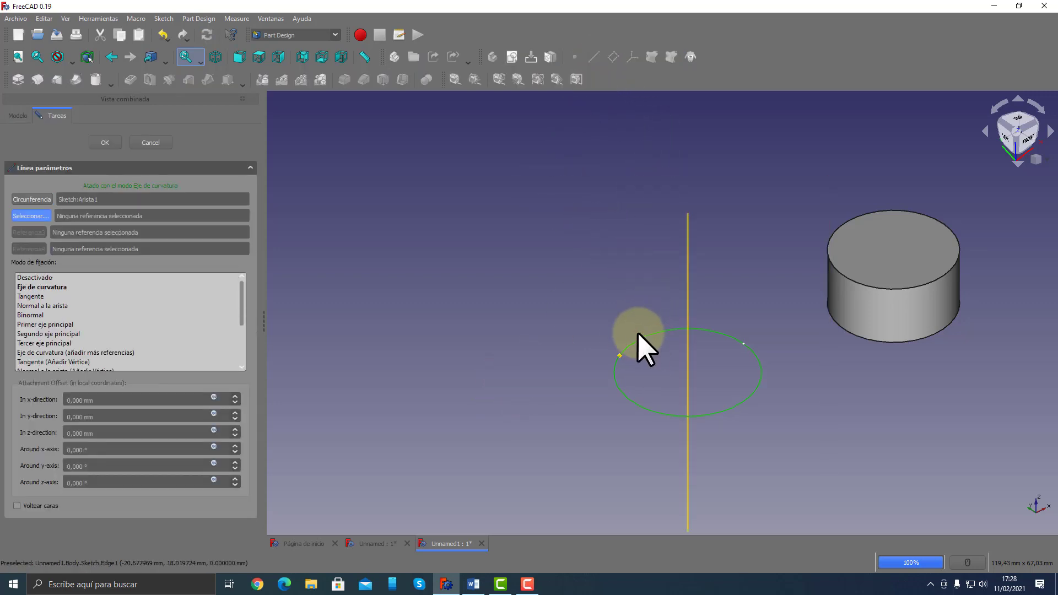
click(620, 355)
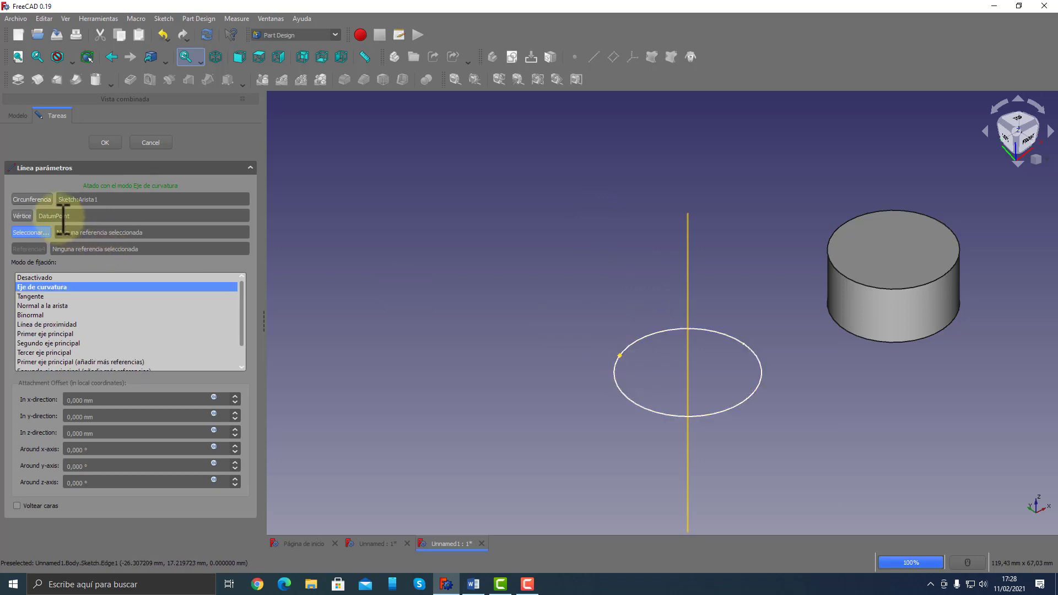
click(29, 296)
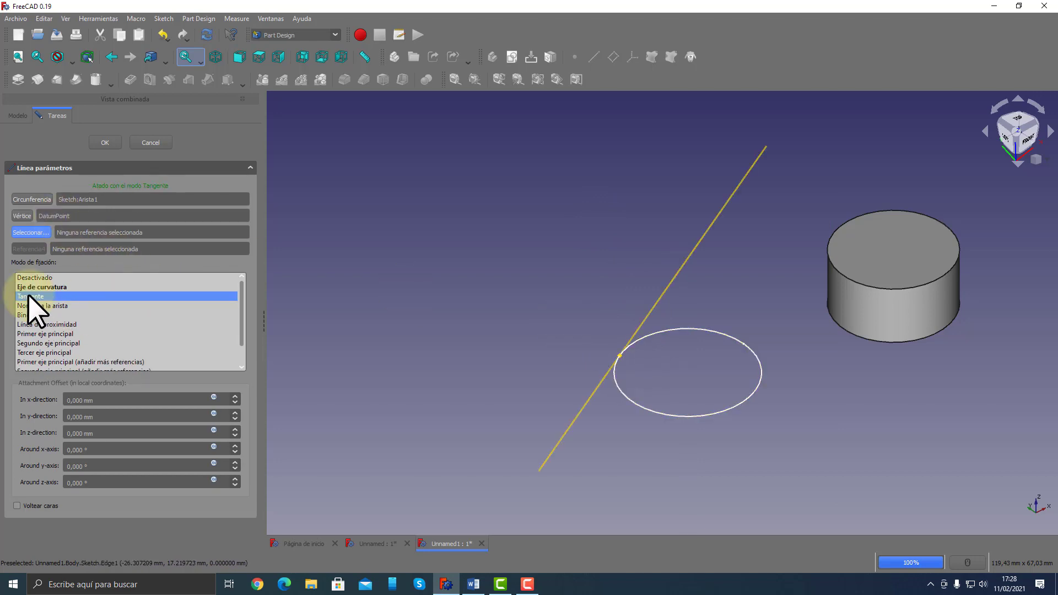
middle_drag(717, 321, 409, 373)
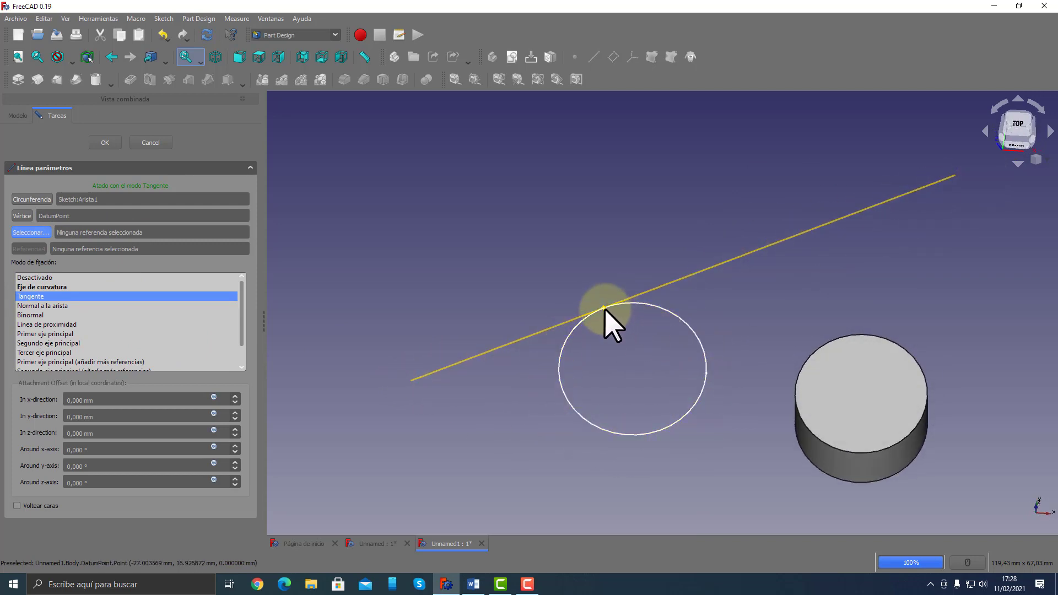
middle_drag(611, 321, 713, 333)
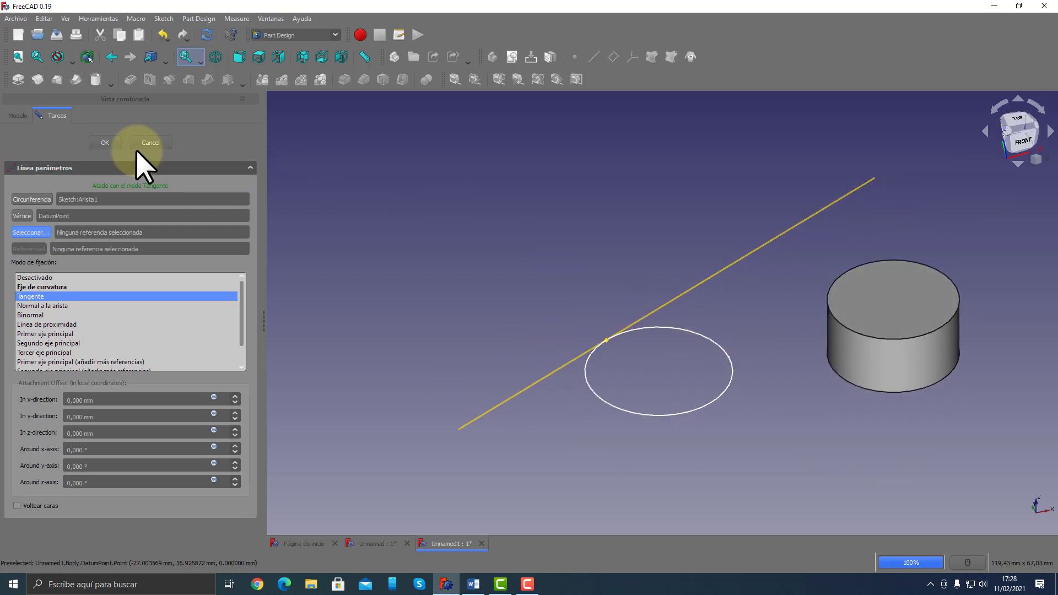
click(105, 143)
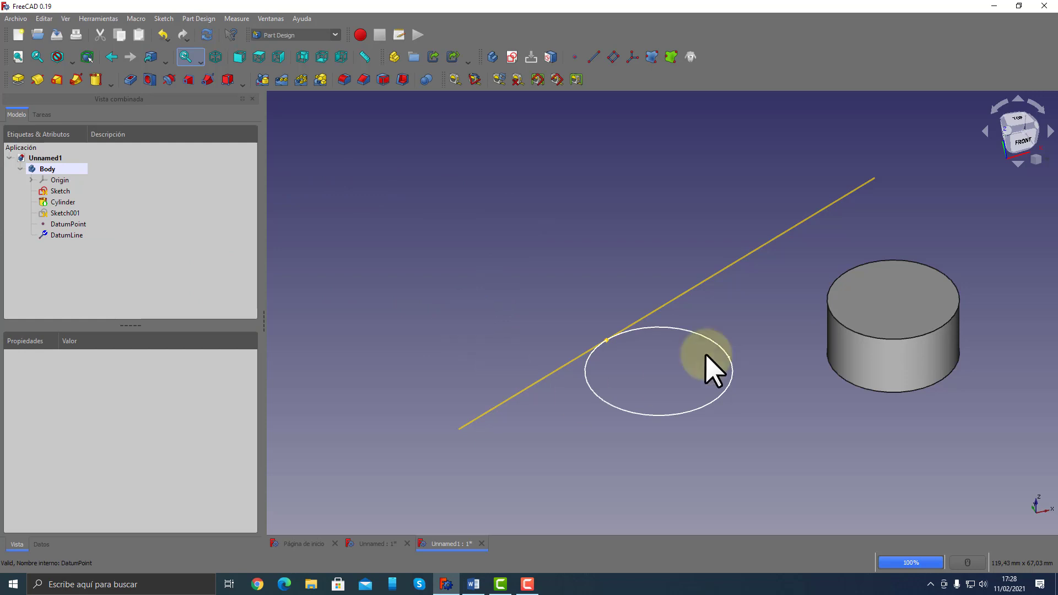
Toggle the visibility of Sketch001, and add a line from the centre to just outside the circle in the circle's own sketch
click(54, 214)
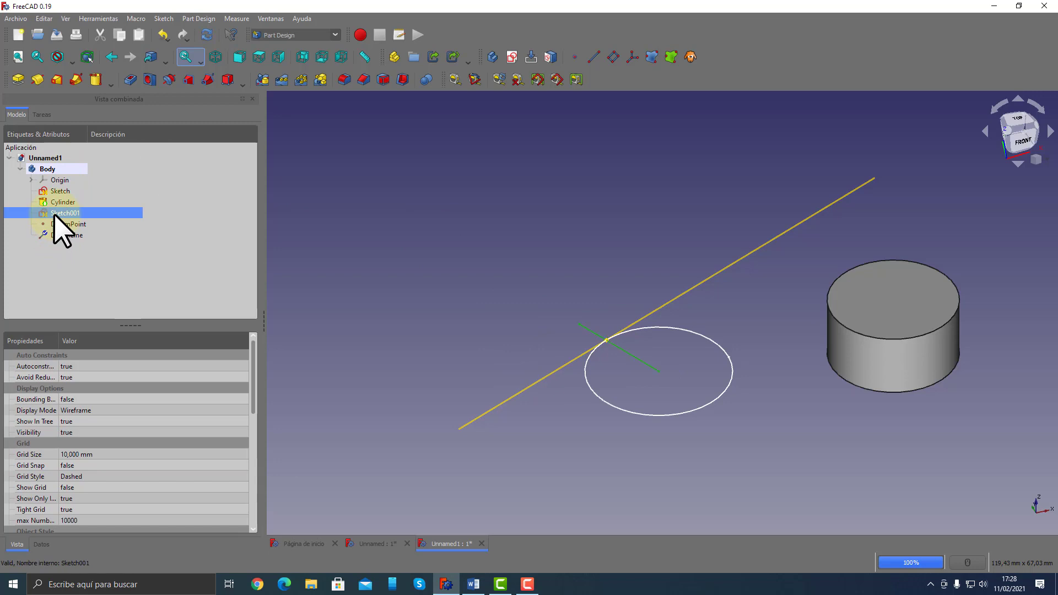
key(space)
double_click(59, 191)
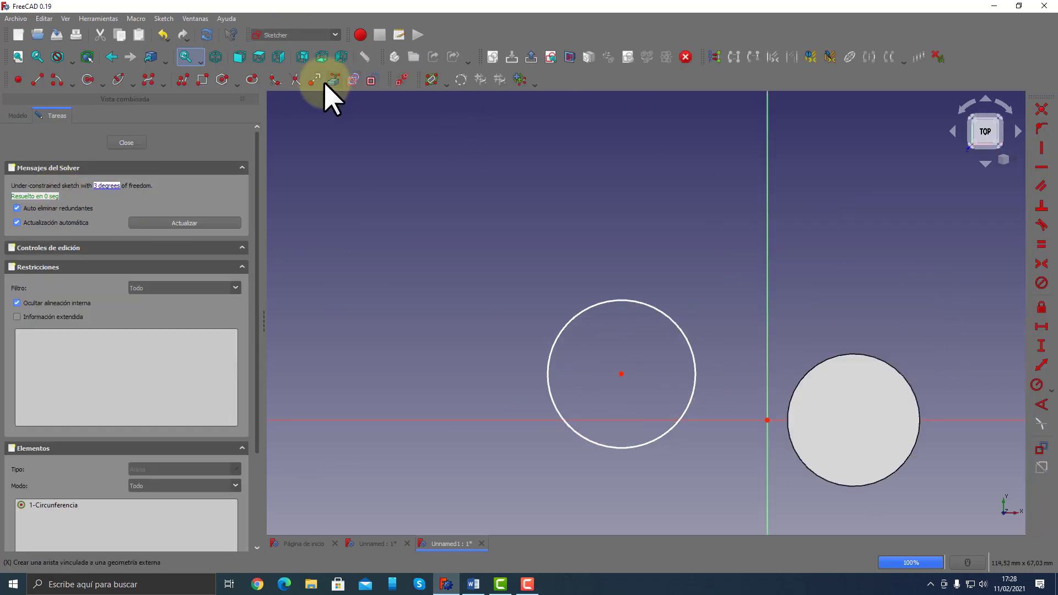
click(38, 79)
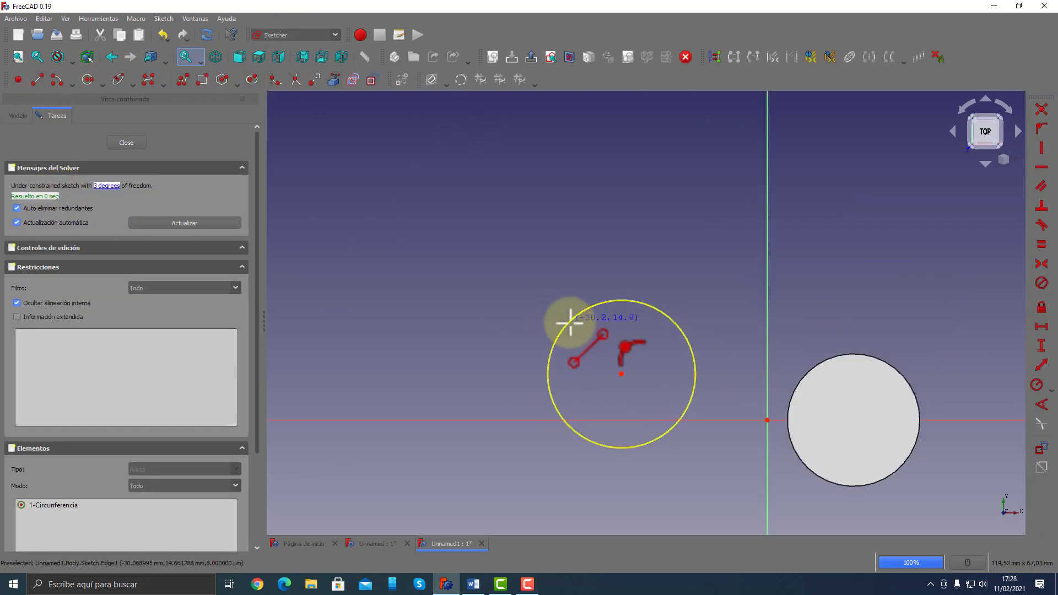
click(621, 374)
click(551, 294)
right_click(480, 299)
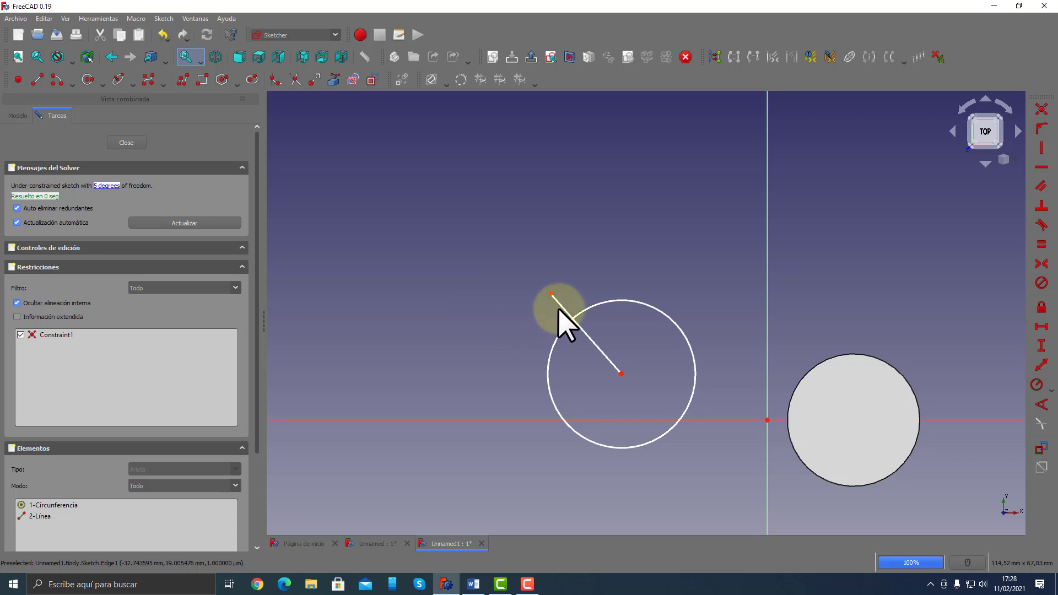
Convert the new line in the circle's sketch to construction geometry
click(560, 306)
right_click(502, 307)
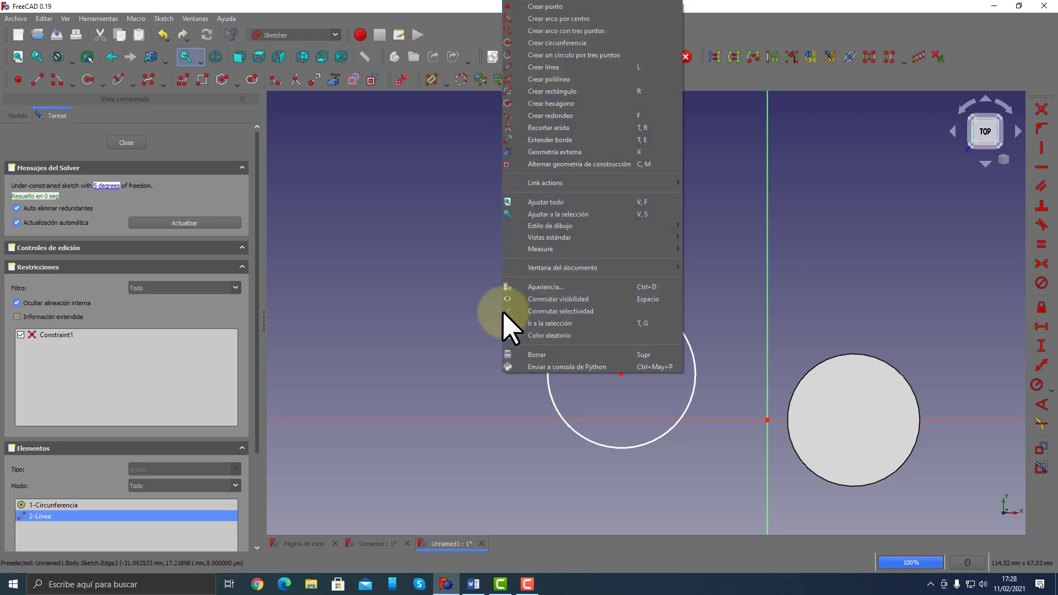
click(544, 163)
click(544, 165)
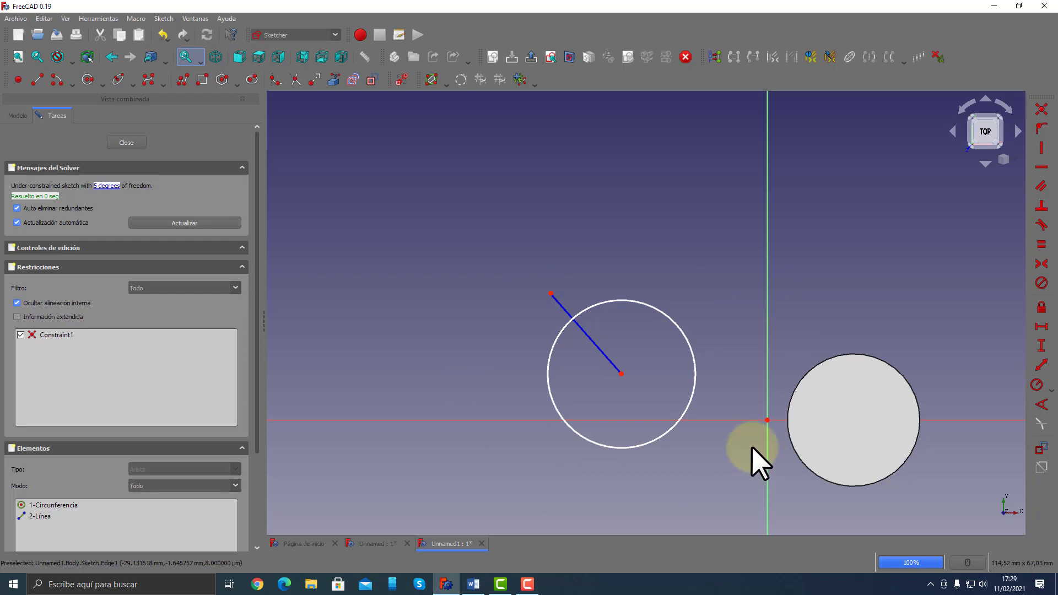
click(607, 356)
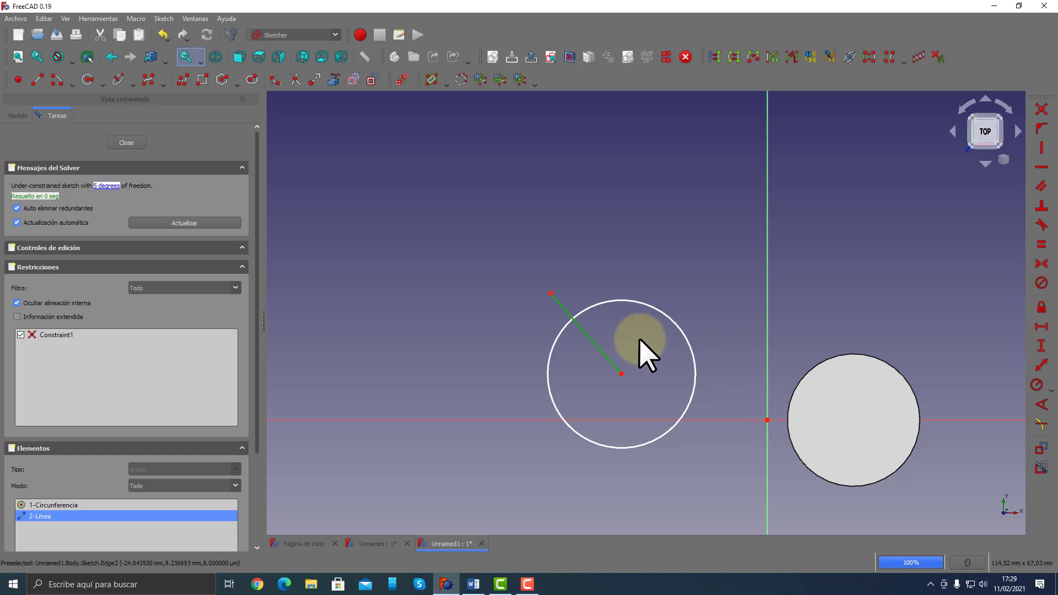
Delete the construction line from the circle's sketch and close the sketch
key(Delete)
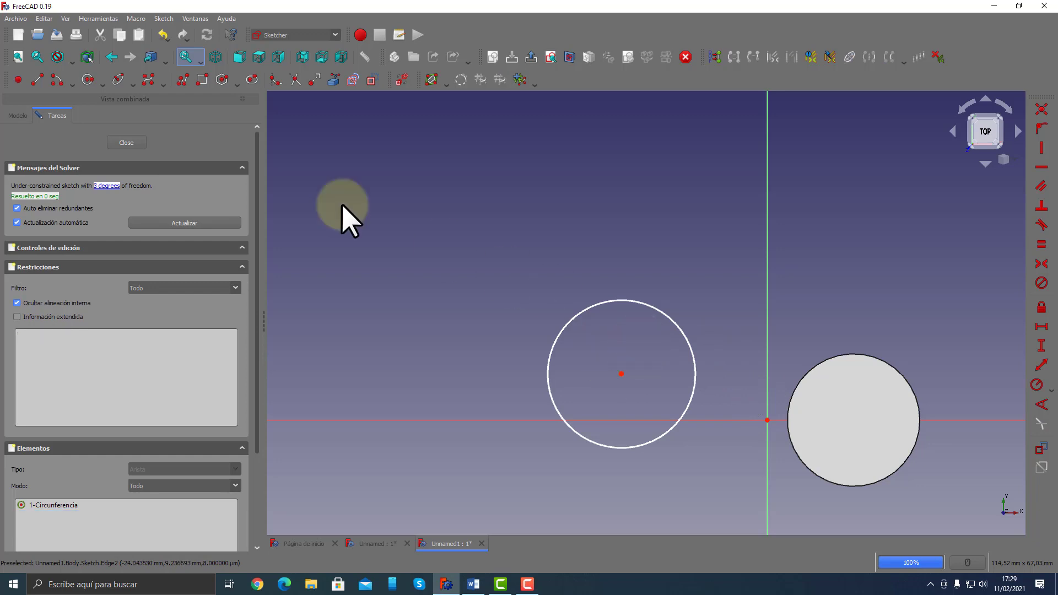
key(Escape)
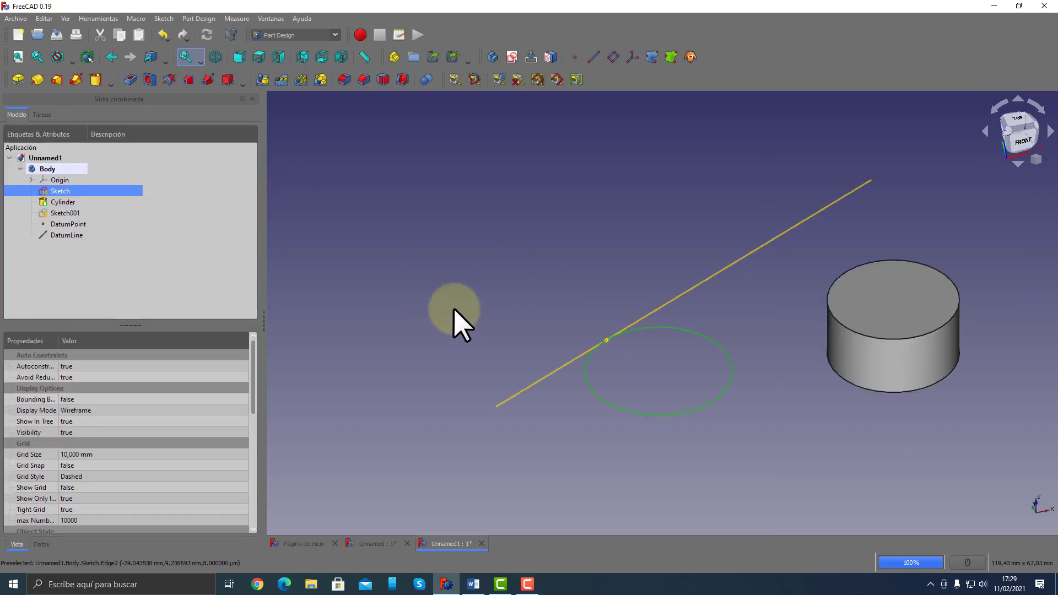
click(61, 214)
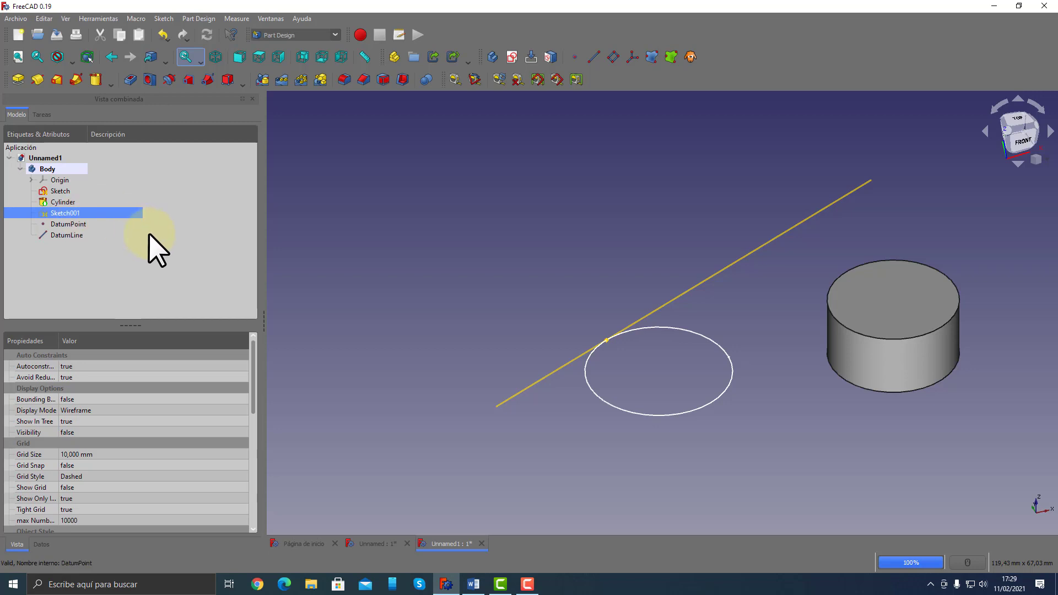
click(122, 237)
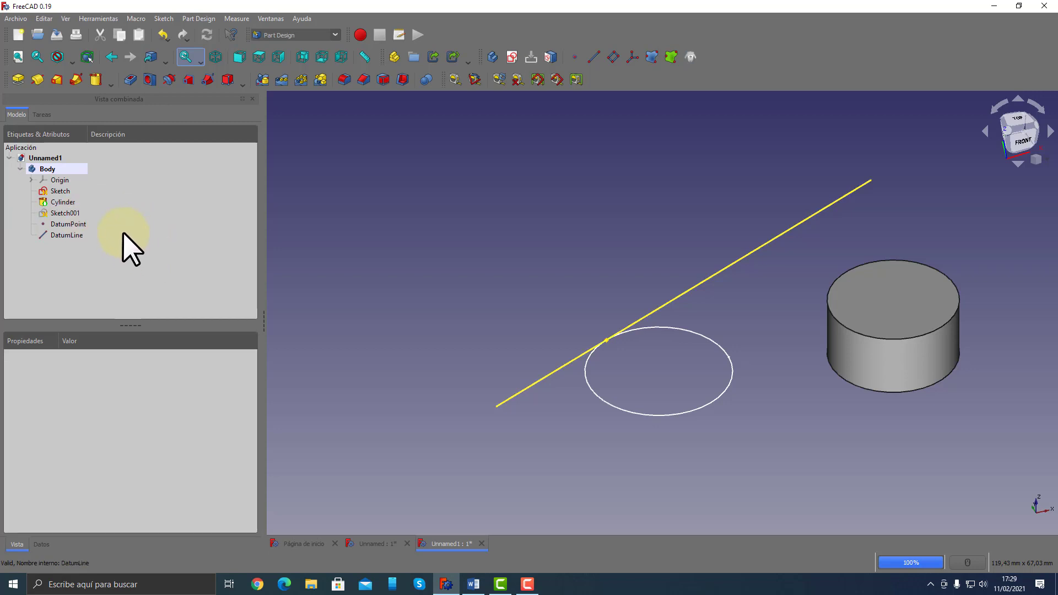
click(51, 224)
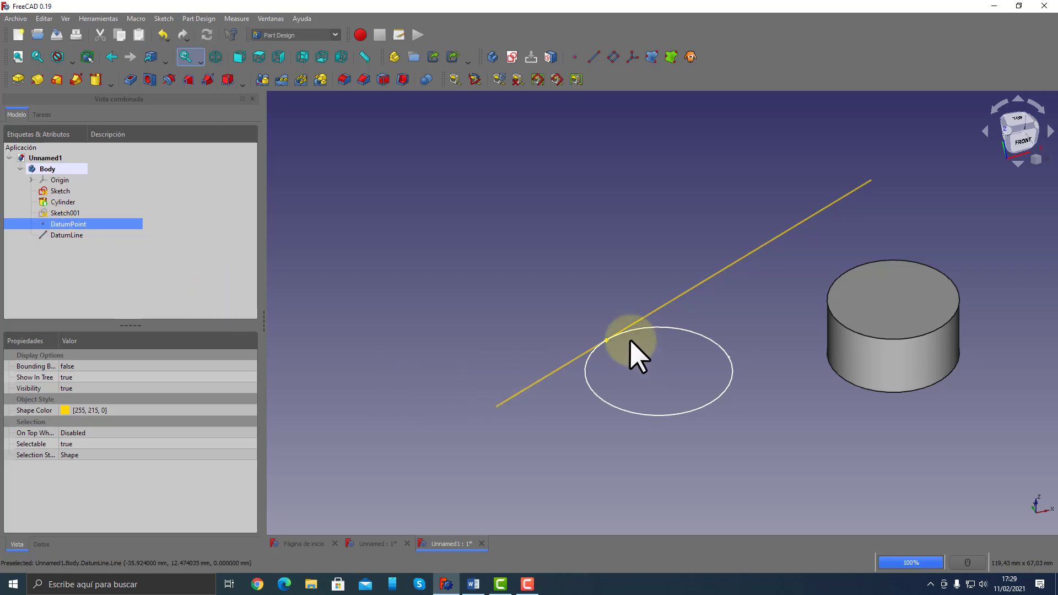
click(405, 378)
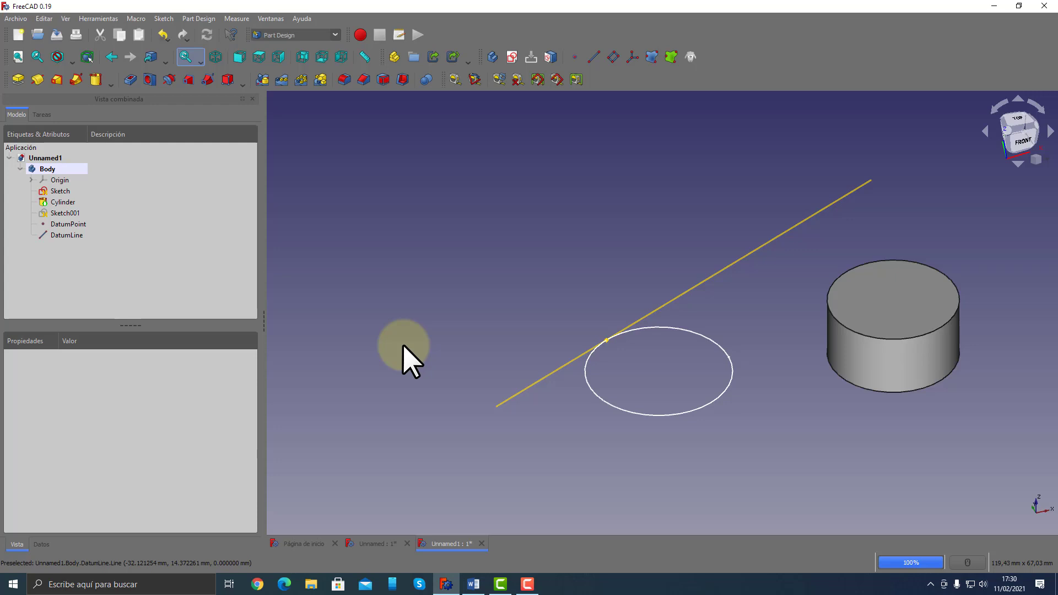
Switch to the Word document to review the "Normal a la arista" section, and return to FreeCAD
click(473, 584)
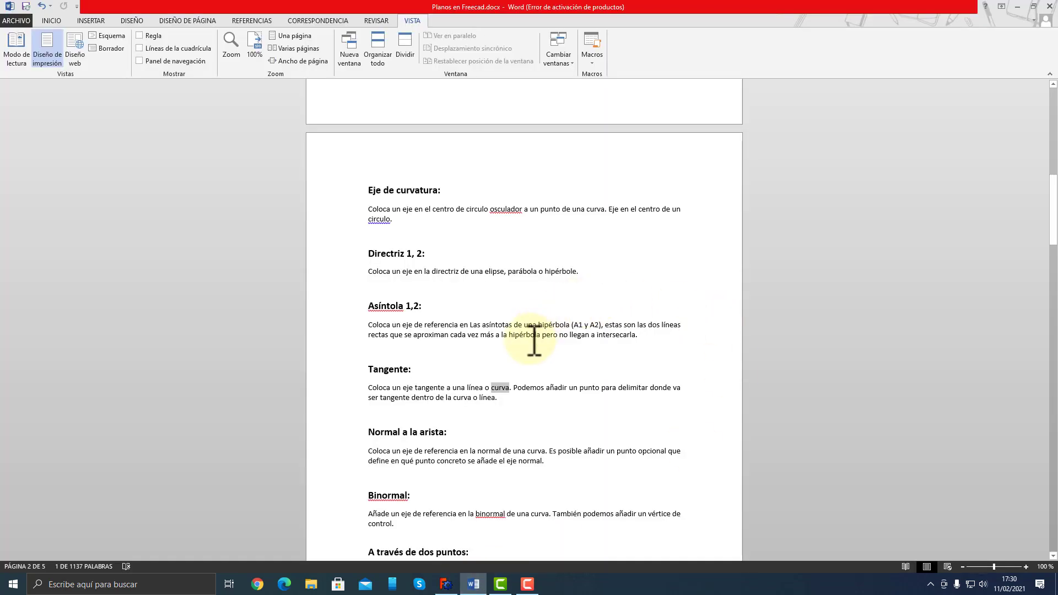
scroll(538, 345, down, 3)
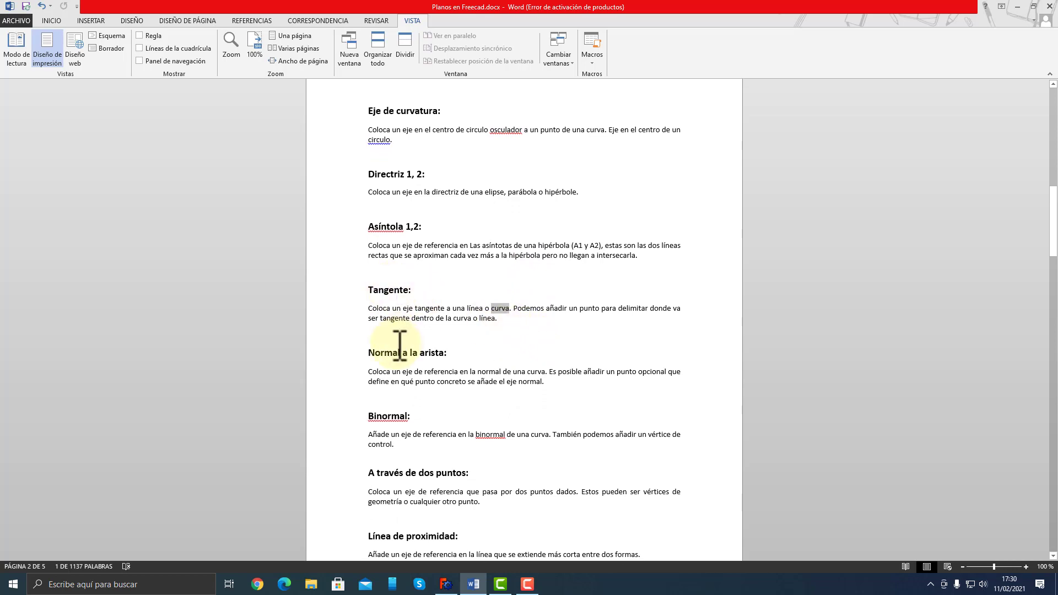
drag(368, 352, 457, 358)
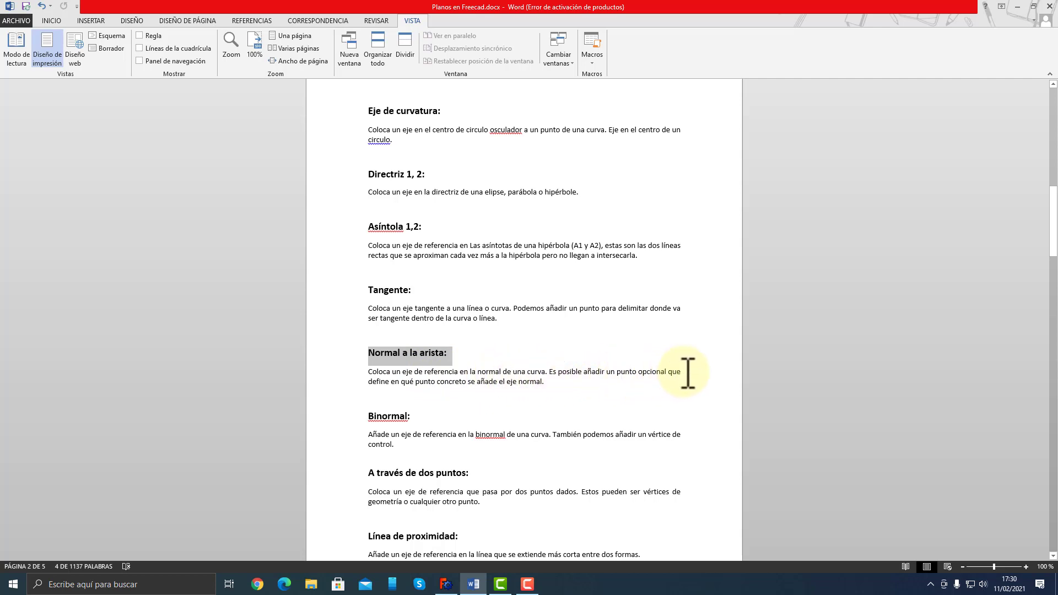
click(1016, 6)
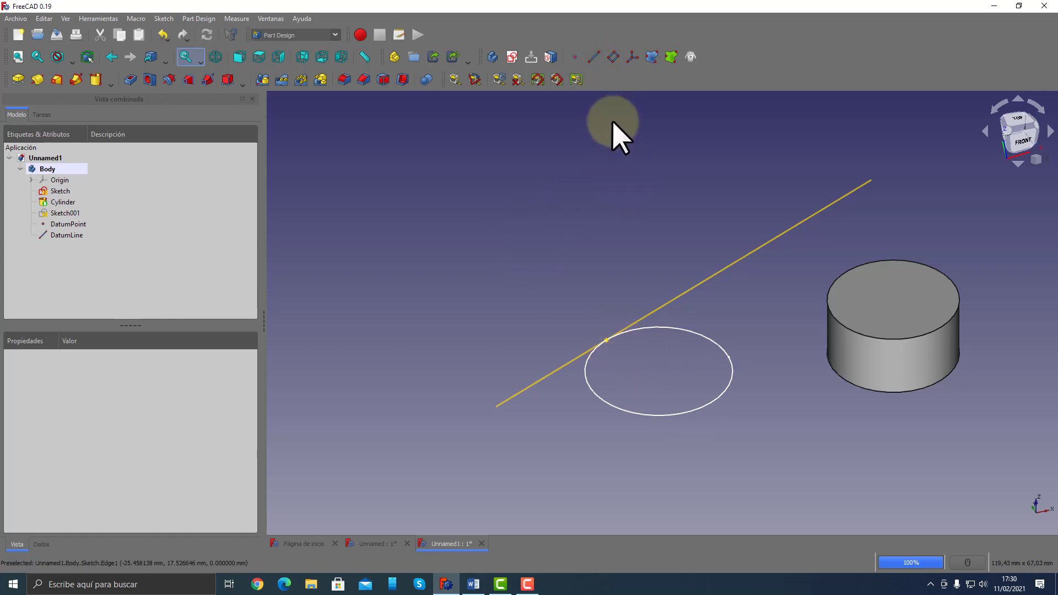
Create a datum line in Normal a la arista mode, referencing the circle's edge and the datum point on it
click(663, 327)
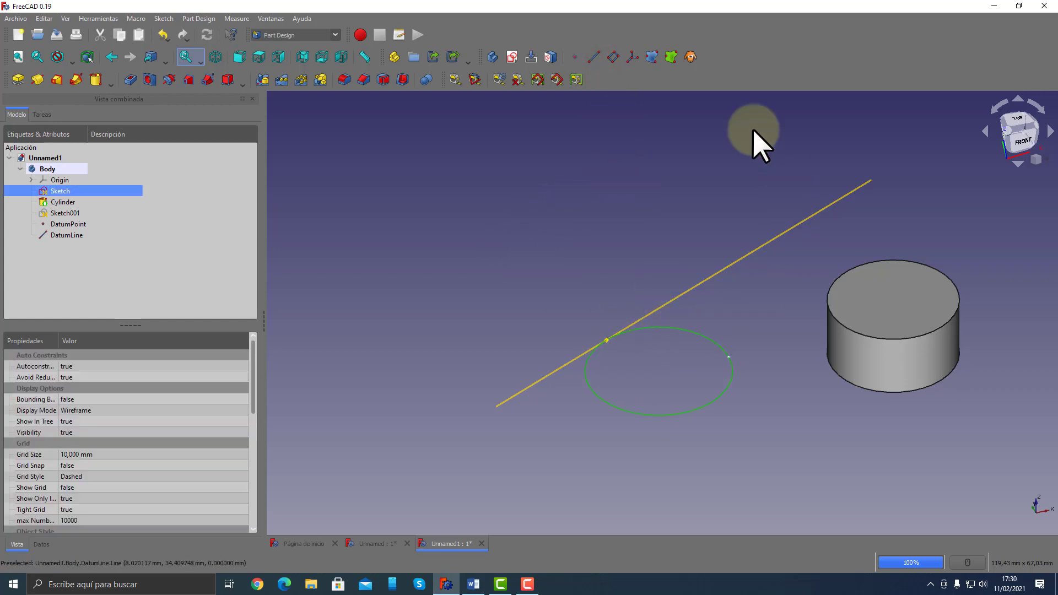
click(595, 57)
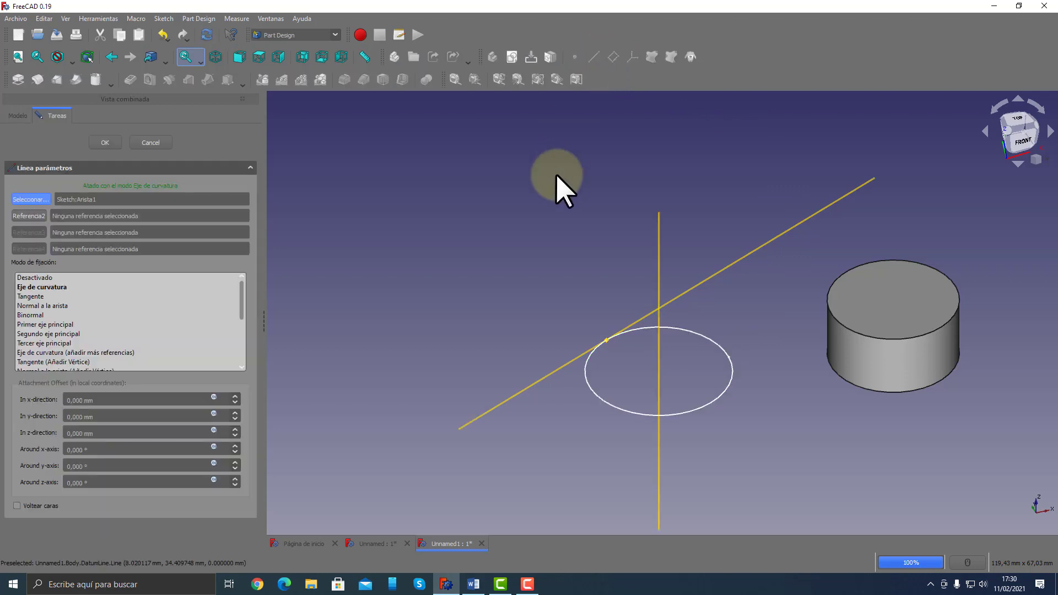
click(51, 305)
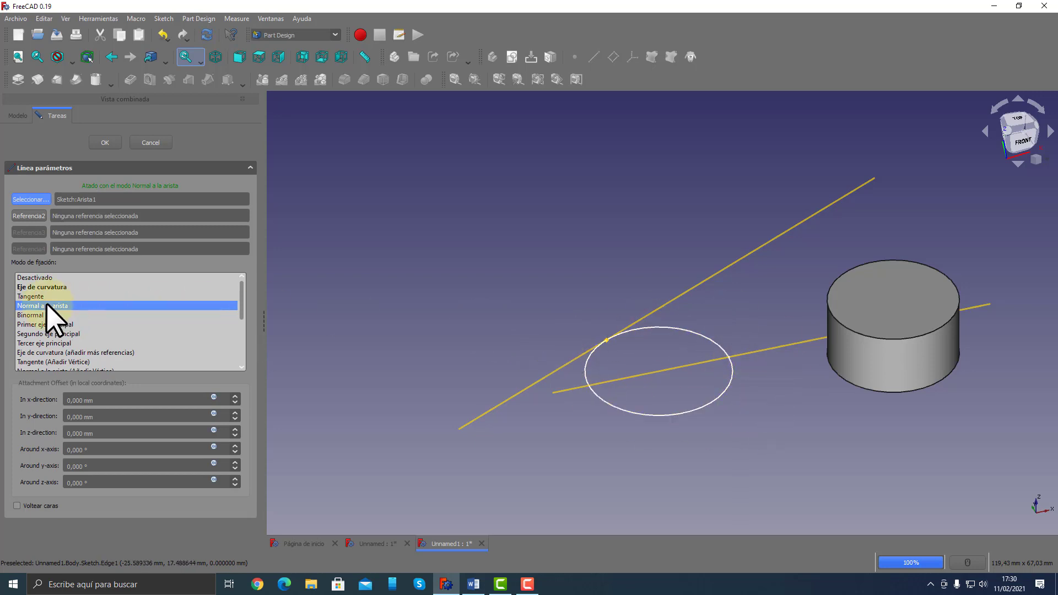
click(35, 214)
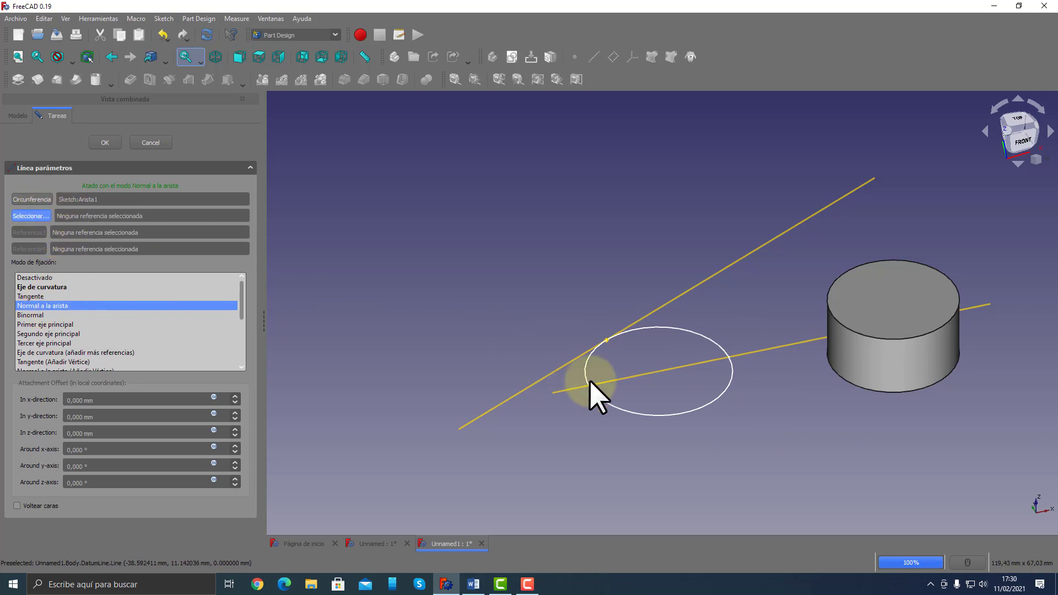
click(607, 342)
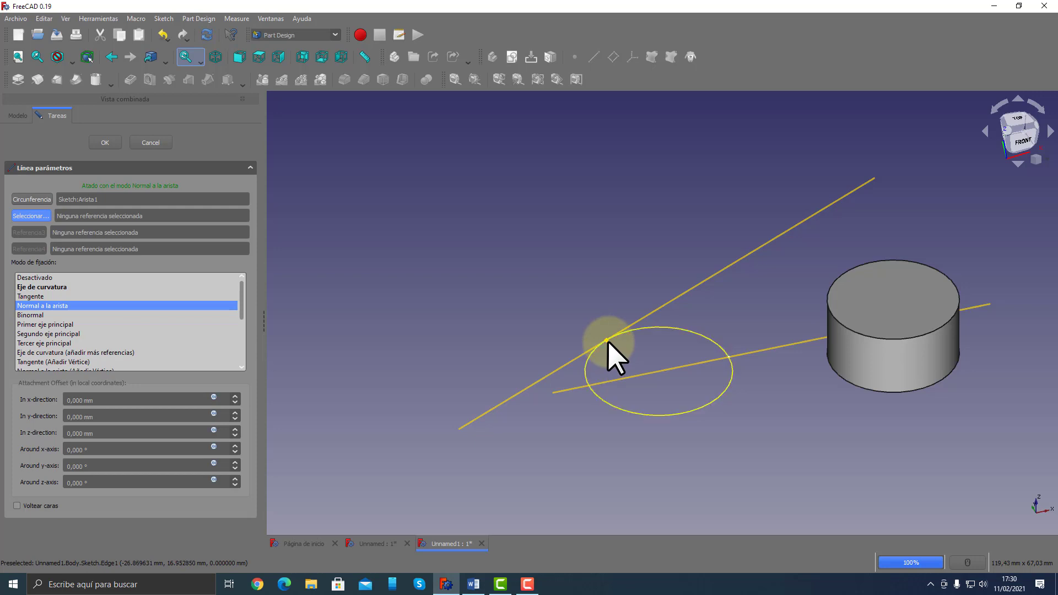
click(39, 215)
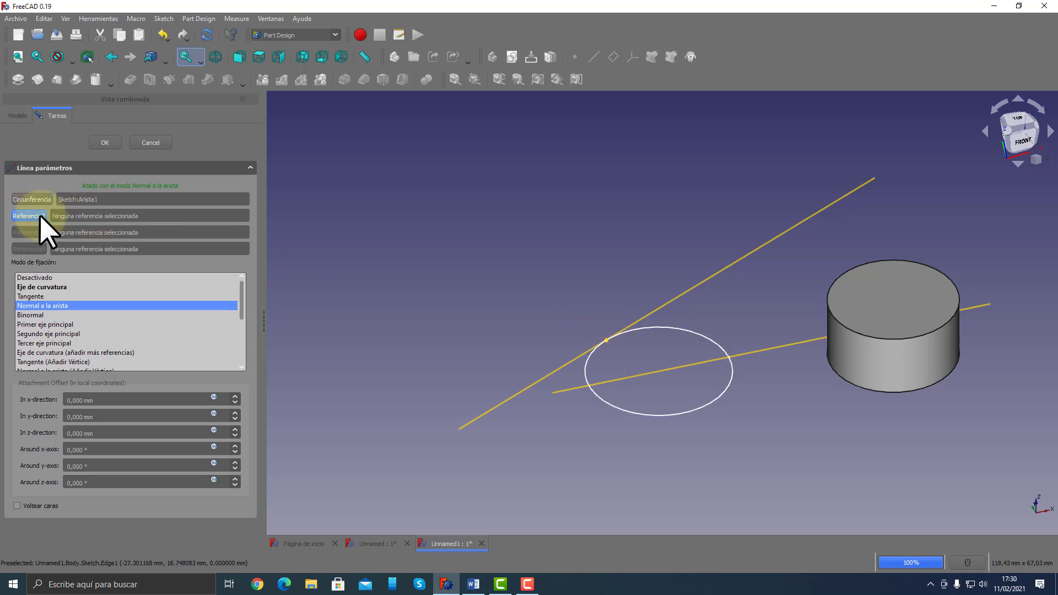
click(607, 339)
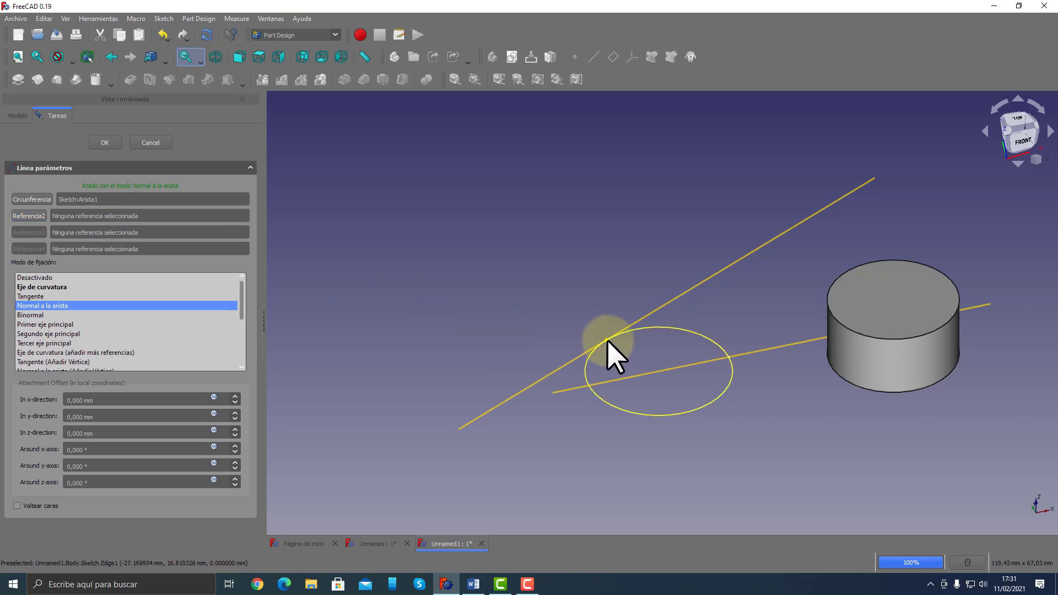
click(30, 215)
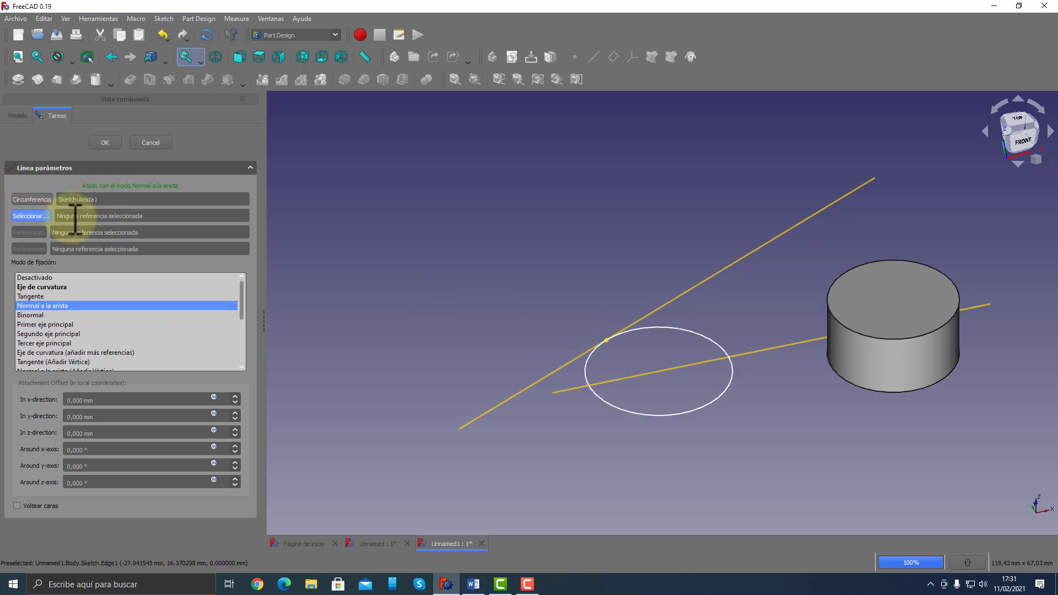
click(607, 339)
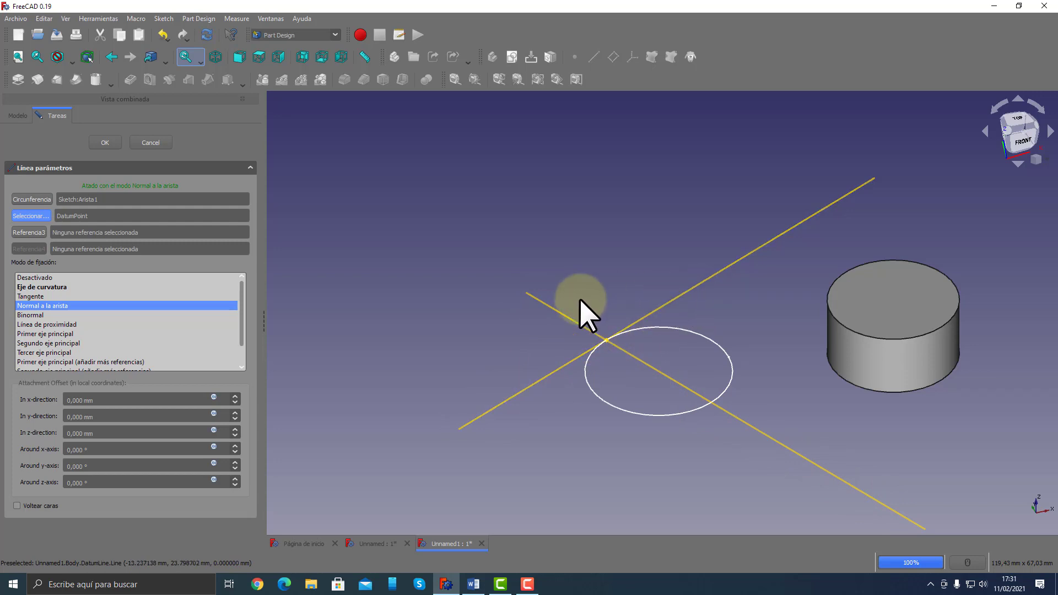
click(105, 142)
In a new XY-plane sketch, draw a wavy open B-spline with six control points below the circle, starting near (-134, -107)
scroll(593, 259, down, 5)
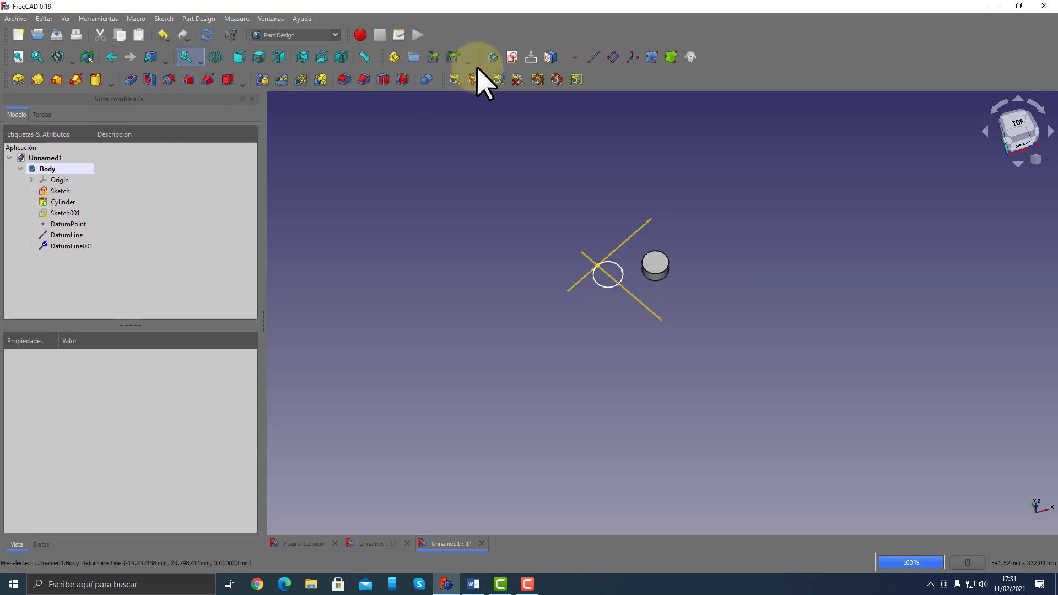
click(514, 57)
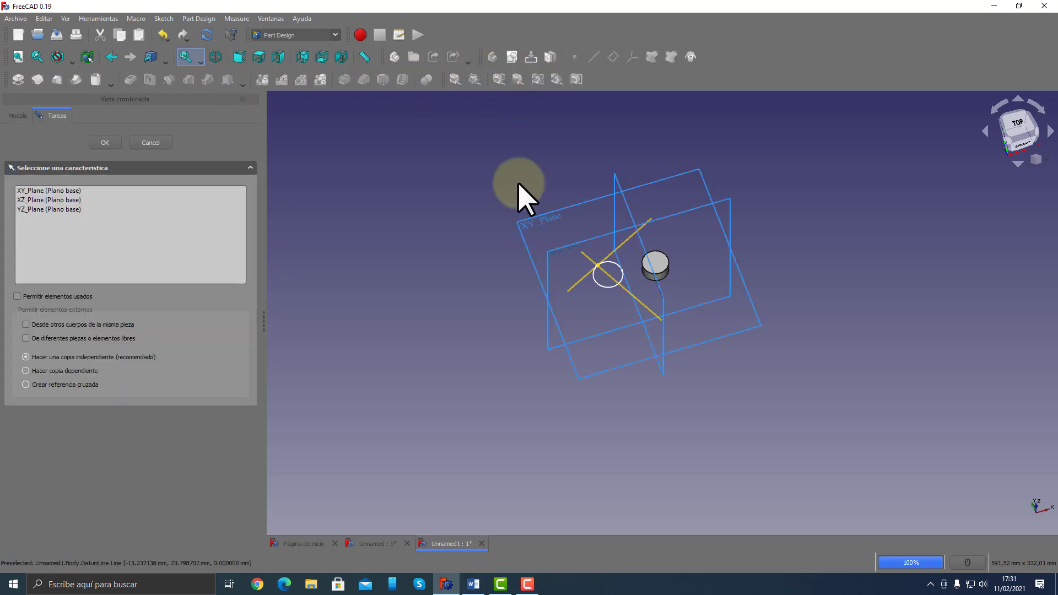
click(538, 229)
click(113, 143)
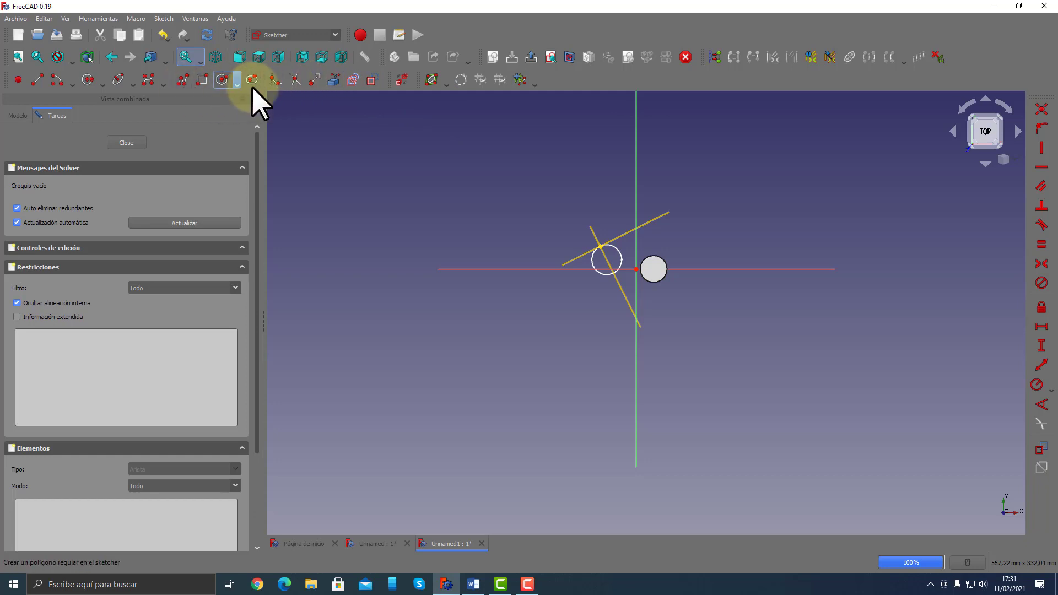
click(147, 81)
click(458, 411)
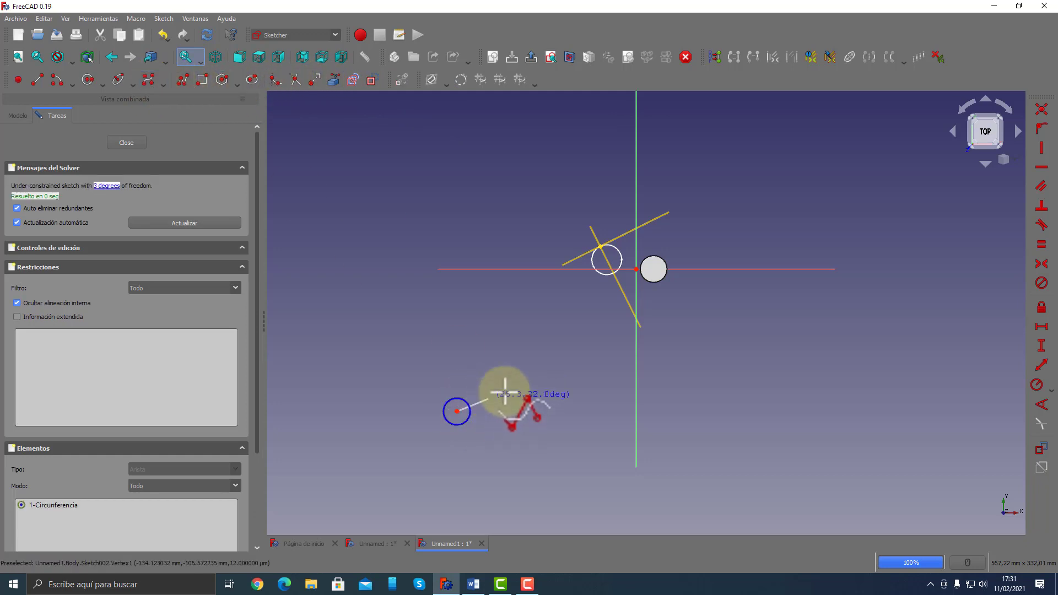
click(528, 374)
click(585, 422)
click(684, 376)
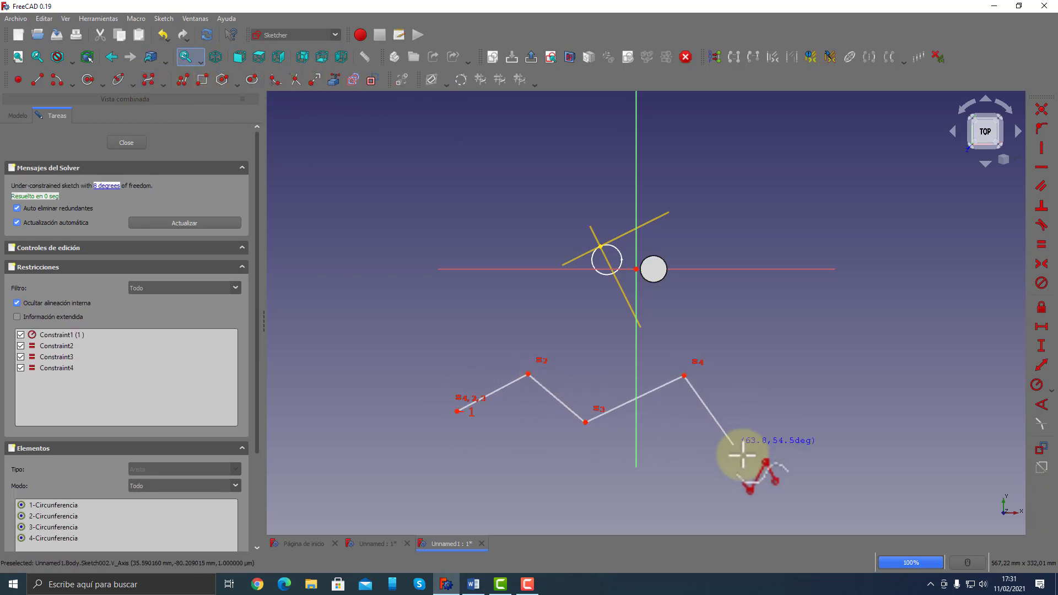
click(742, 455)
click(825, 402)
right_click(789, 352)
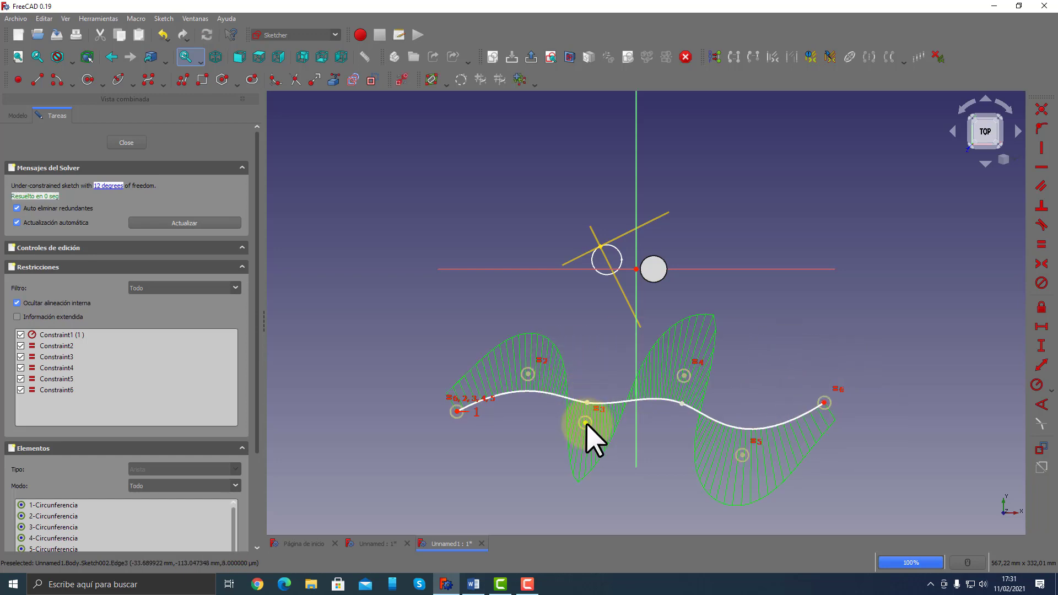
Move the B-spline's third control point slightly lower to deepen the wave, and close the sketch
drag(586, 424, 582, 446)
click(122, 143)
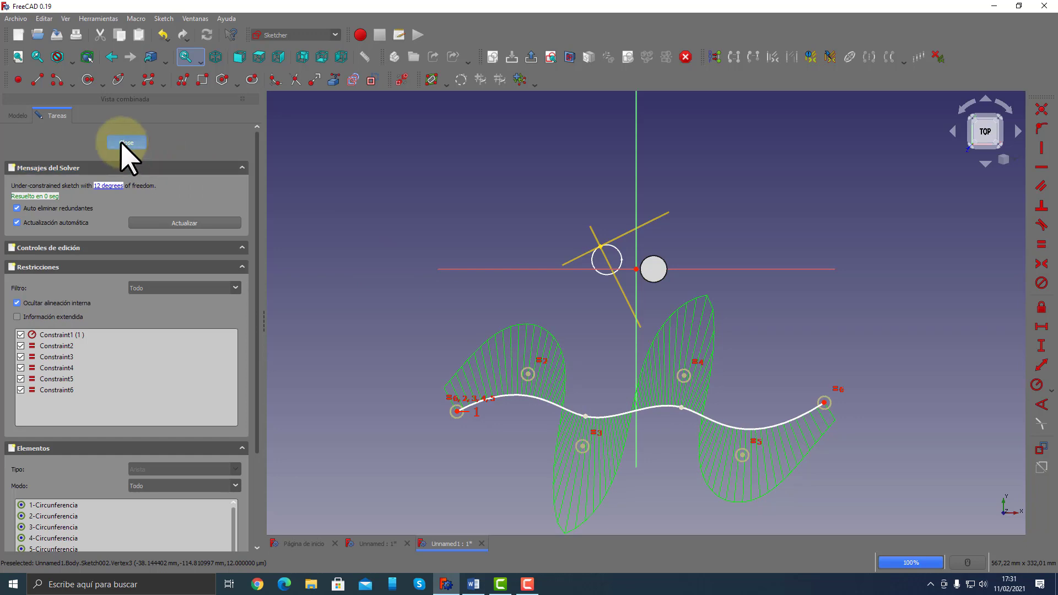
mouse_move(434, 393)
middle_down()
mouse_move(482, 359)
mouse_move(529, 378)
middle_up()
scroll(611, 389, up, 4)
middle_drag(613, 389, 624, 393)
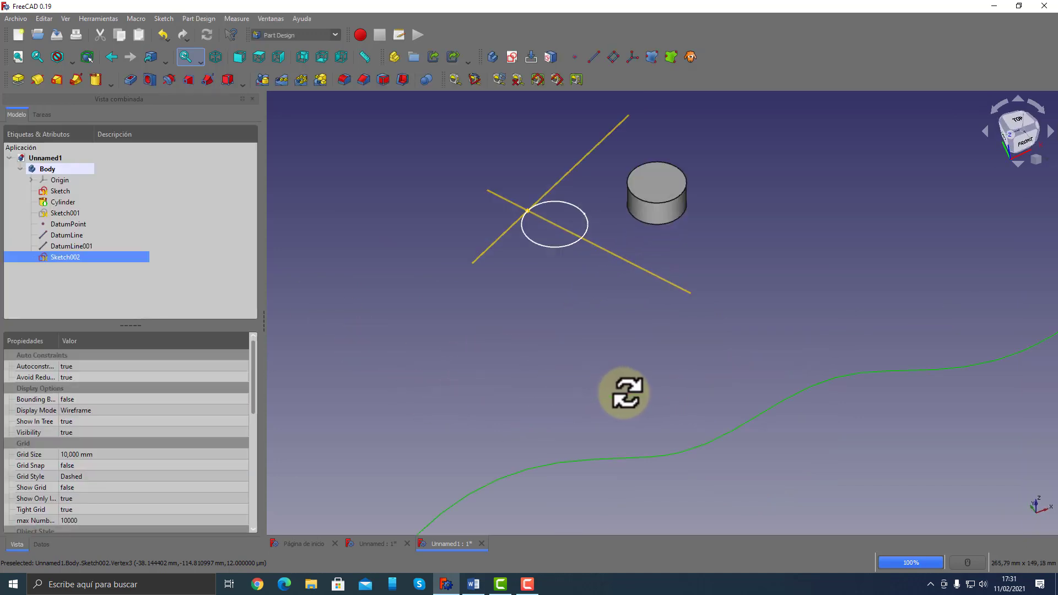
scroll(625, 393, down, 4)
click(430, 326)
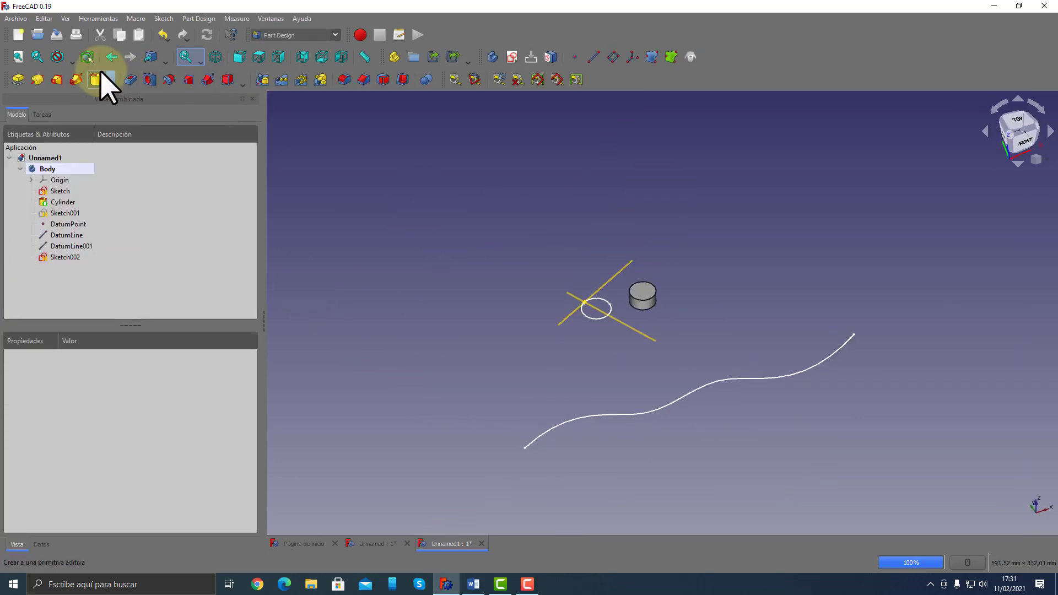
Create another sketch on the XY plane with a single near-vertical line crossing the B-spline between its first crest and trough
click(514, 58)
click(384, 199)
click(114, 144)
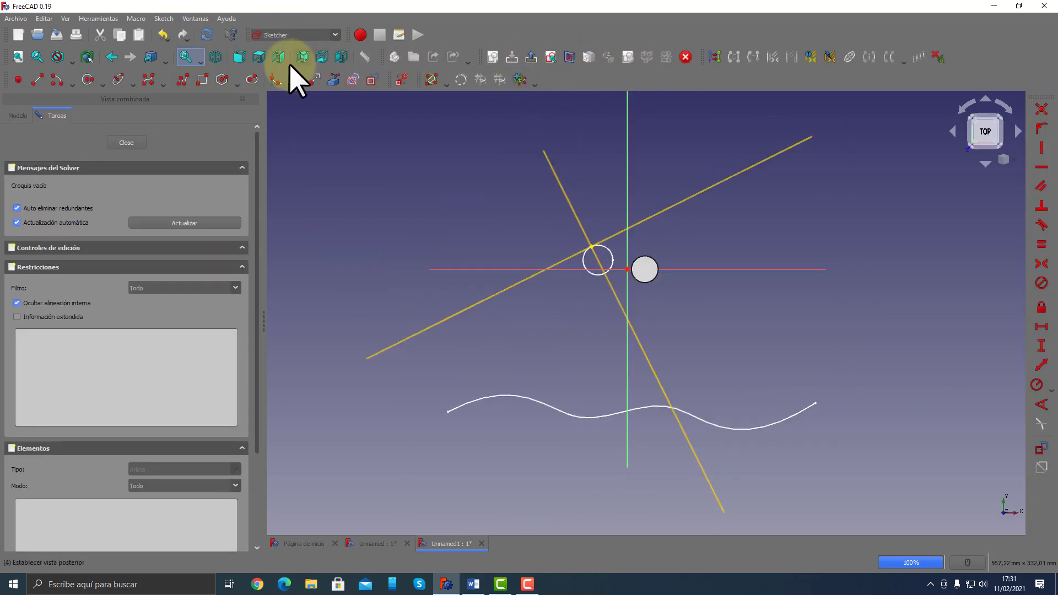
click(37, 80)
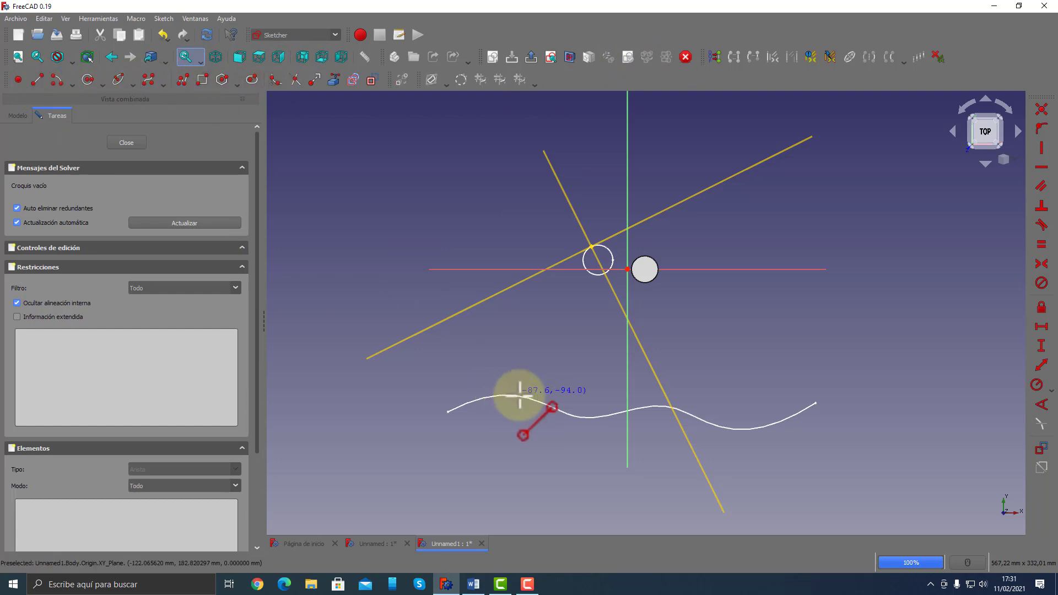
click(555, 362)
click(563, 465)
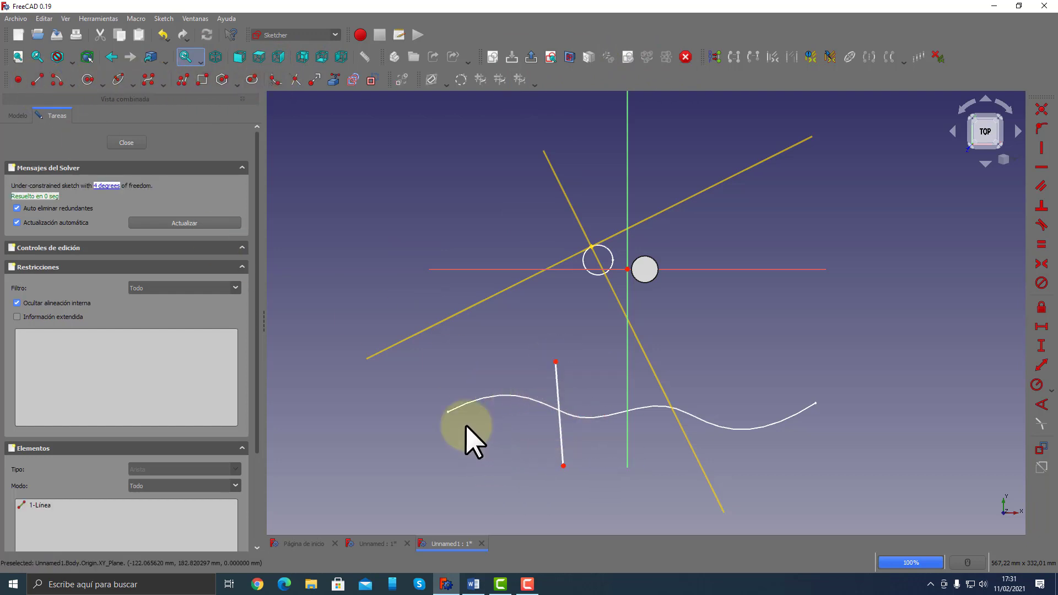
click(134, 146)
Create a datum point in Punto de proximidad 1 mode, referencing the B-spline and the straight line crossing it
middle_drag(536, 371, 597, 411)
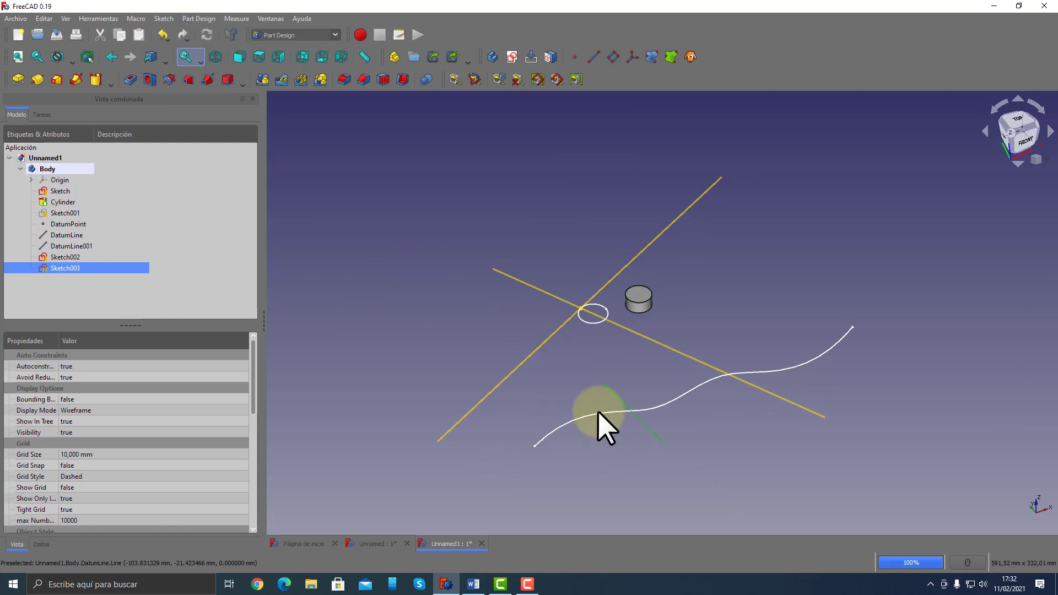
click(643, 412)
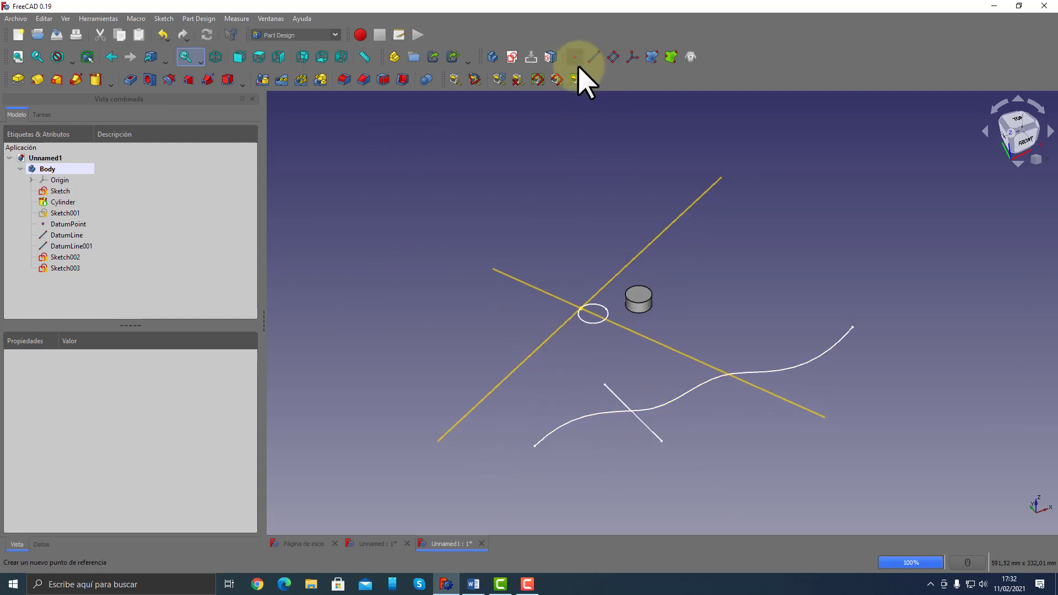
click(576, 57)
click(640, 409)
click(618, 396)
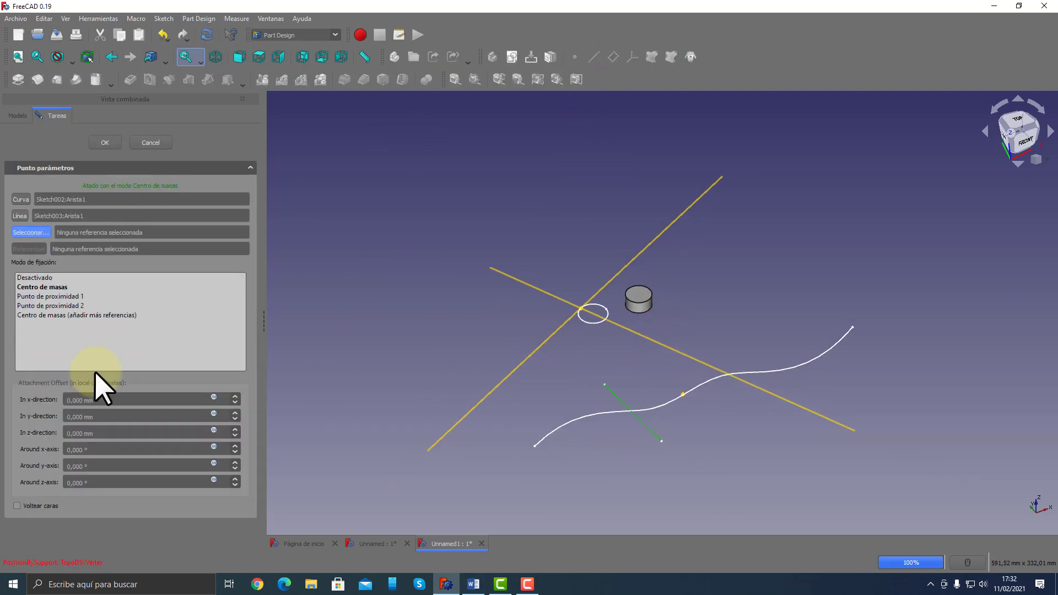
click(26, 297)
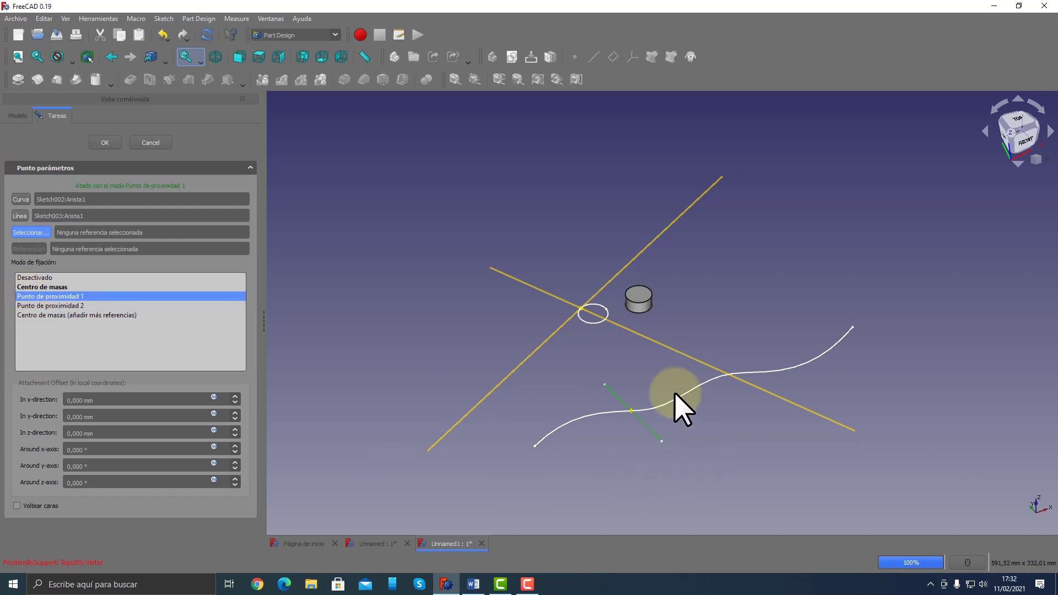
click(106, 144)
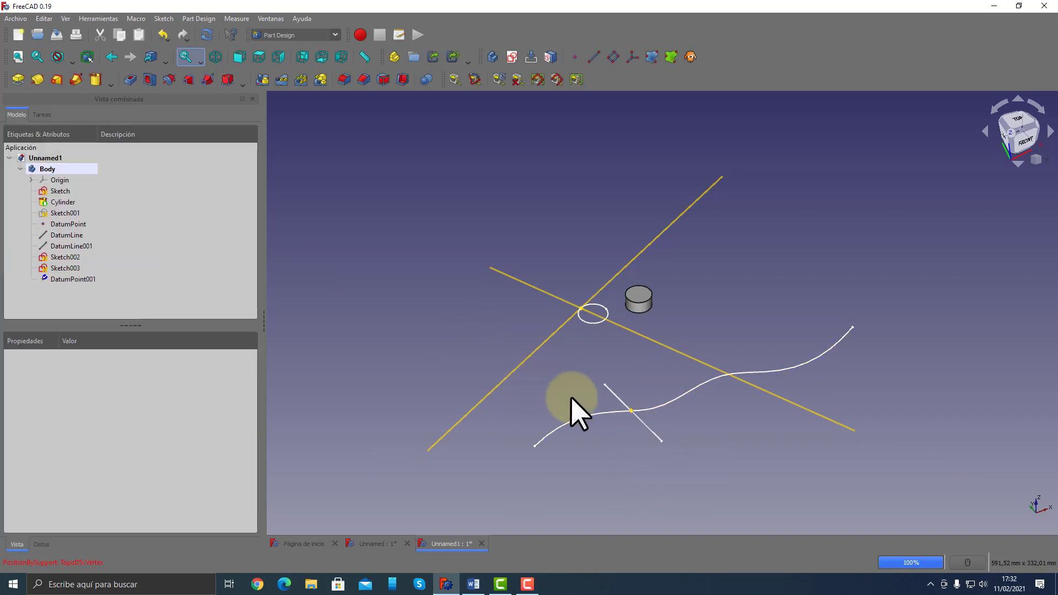
Hide the sketch of the crossing line and delete the two datum lines passing through the circle's datum point
click(609, 392)
key(space)
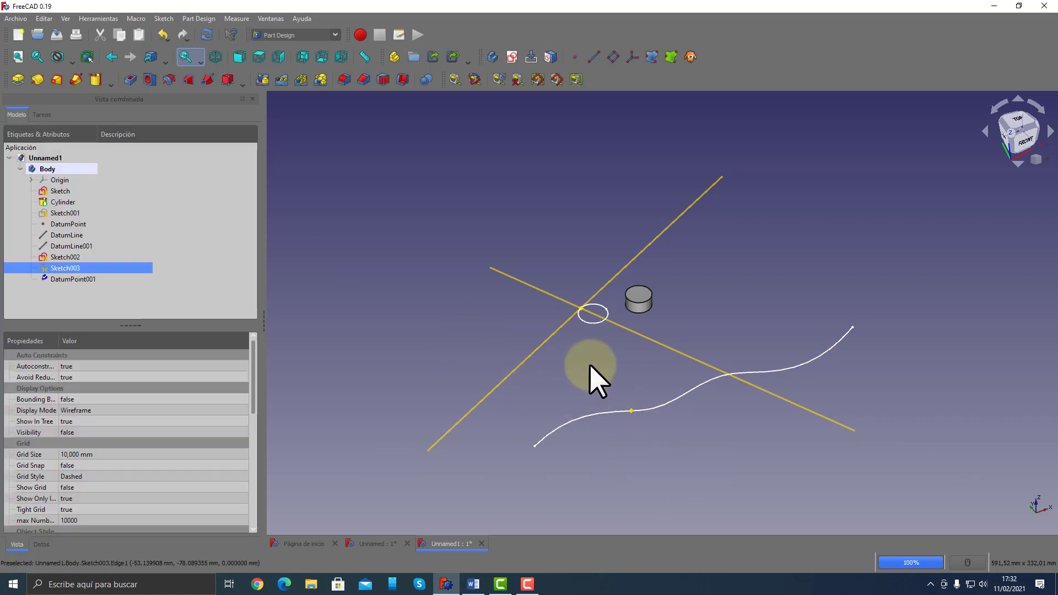
click(629, 329)
key(Delete)
click(600, 287)
key(Delete)
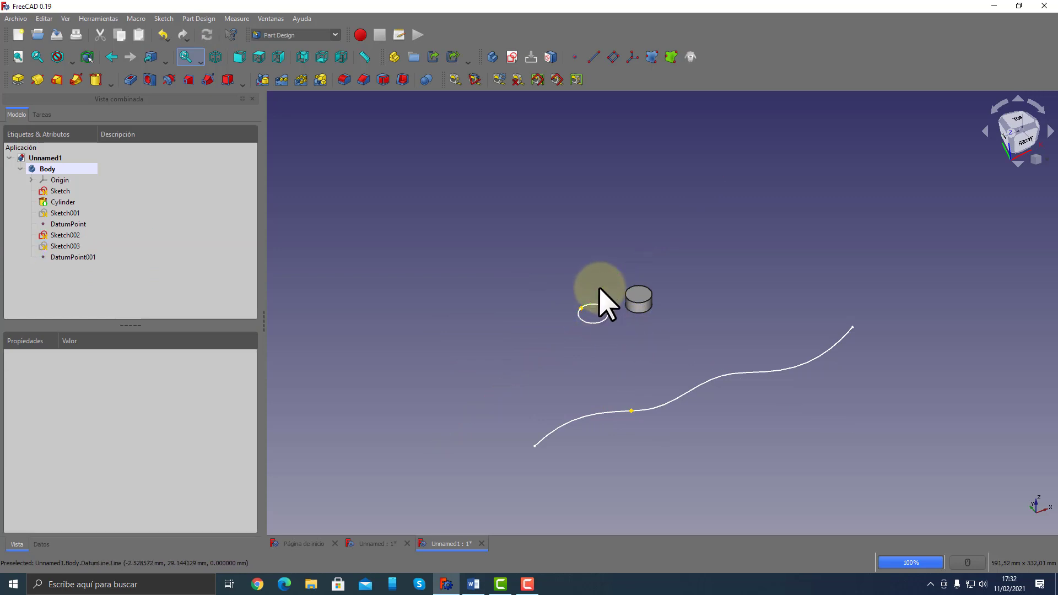
Create a datum line in Normal a la arista mode, referencing the B-spline and the datum point on it
mouse_move(647, 406)
middle_down()
mouse_move(654, 361)
mouse_move(659, 392)
middle_up()
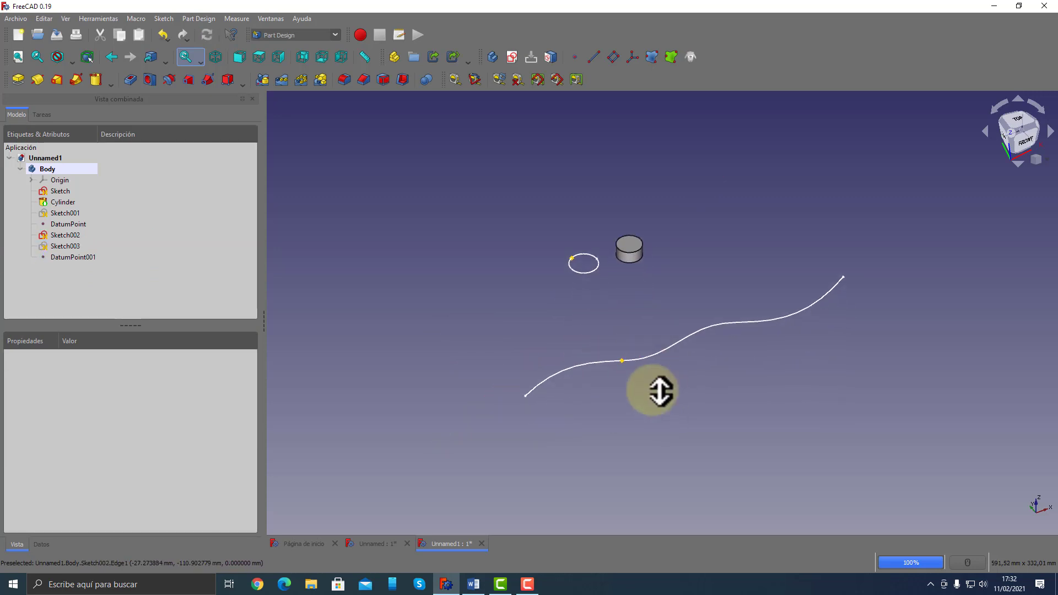
scroll(650, 390, up, 3)
scroll(643, 391, up, 2)
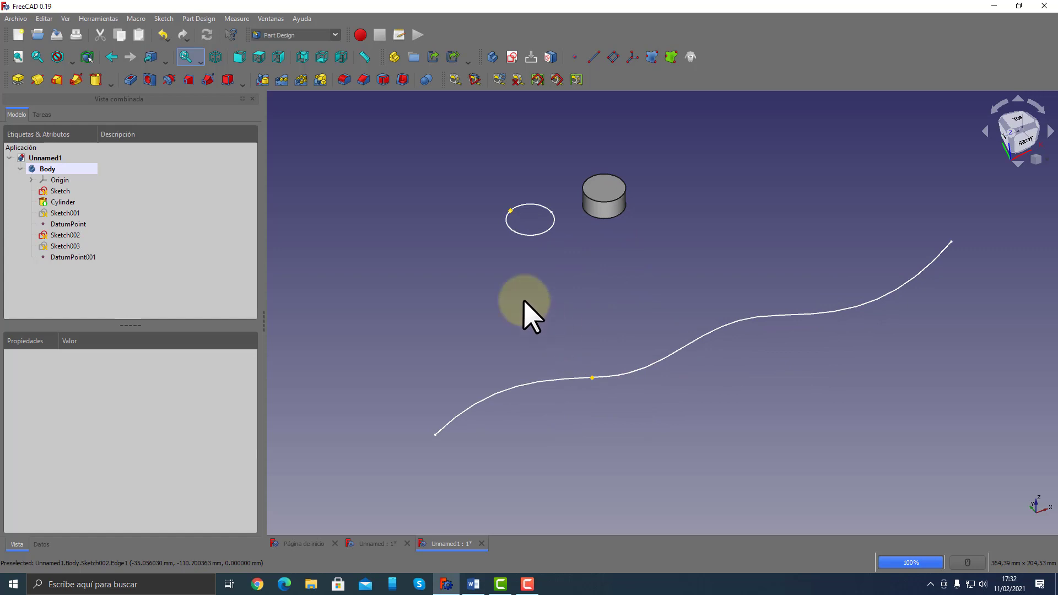
click(594, 57)
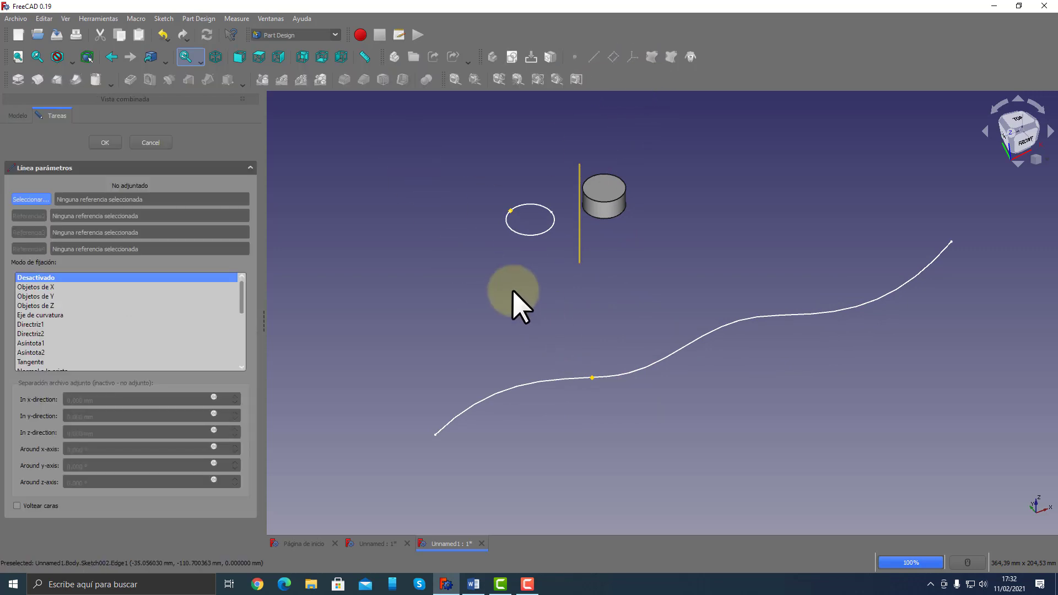
click(527, 382)
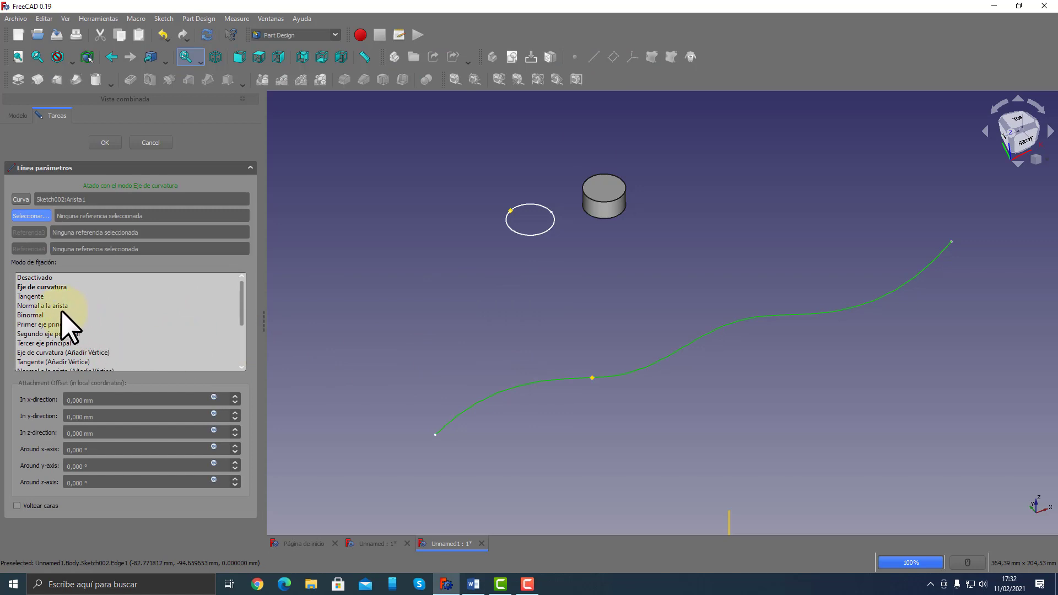
click(47, 306)
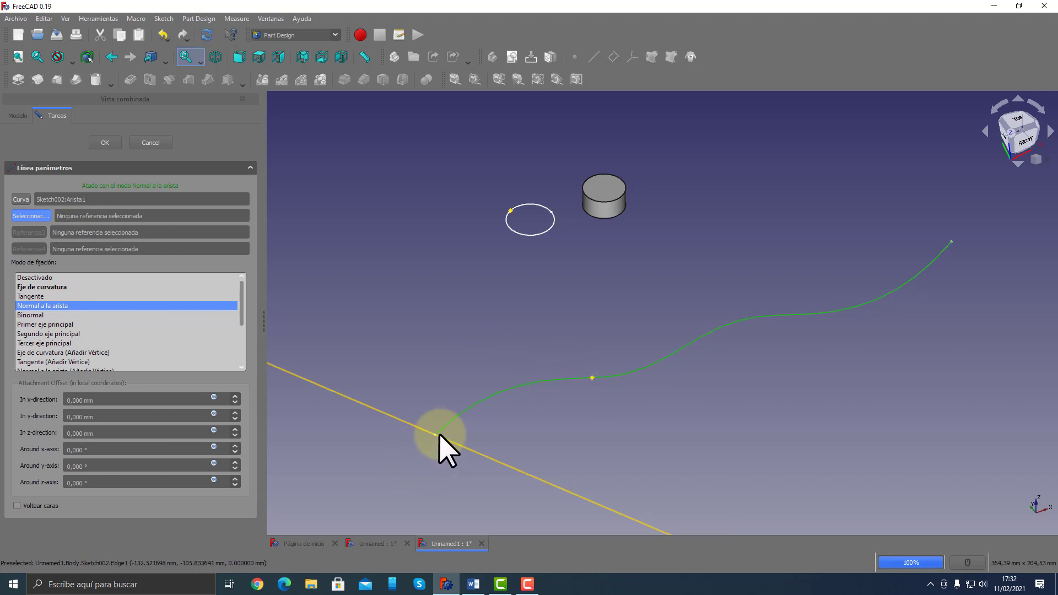
click(591, 379)
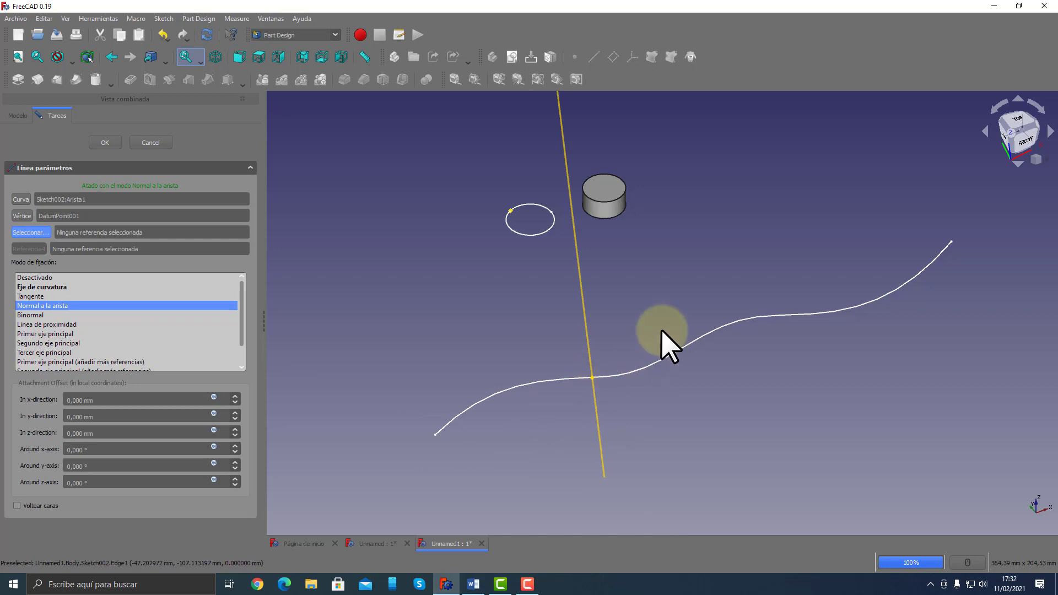
middle_drag(667, 339, 738, 353)
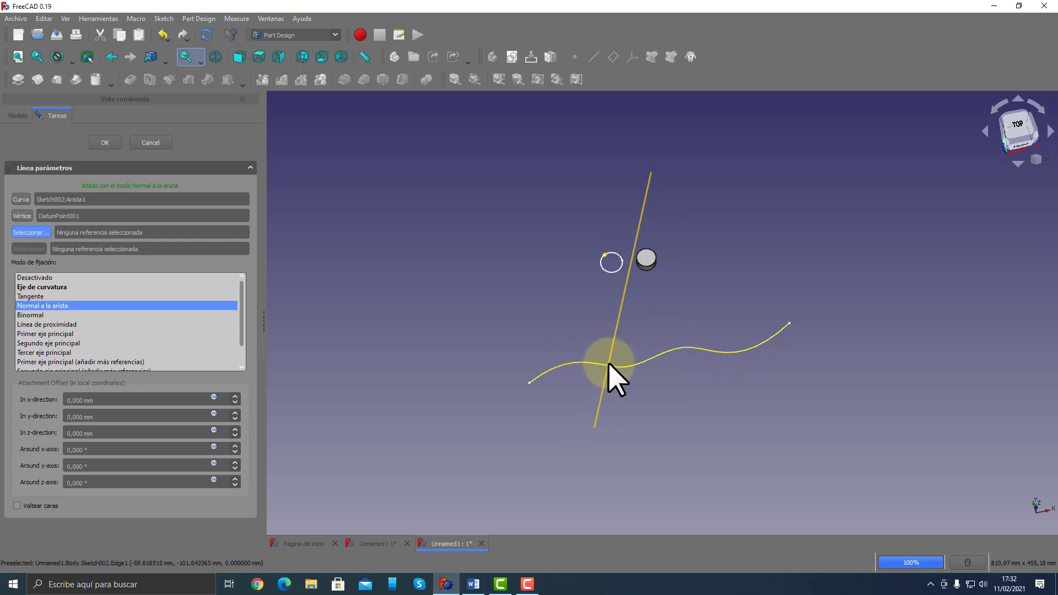
click(105, 144)
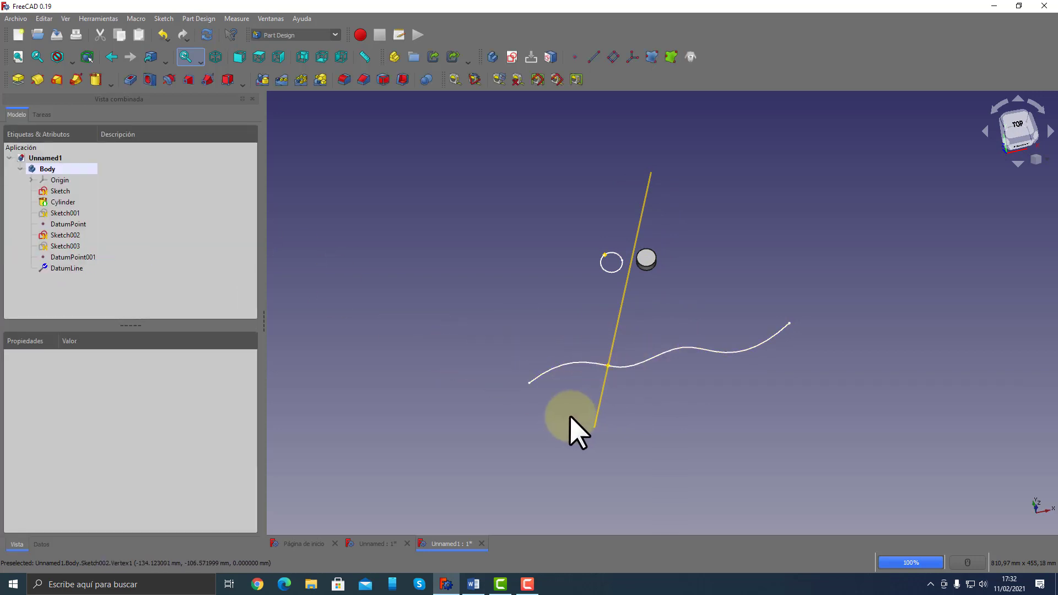
In a new XY-plane sketch, reference the B-spline as external geometry to compare its curvature comb with the normal datum line, and close the sketch
middle_drag(573, 432, 550, 425)
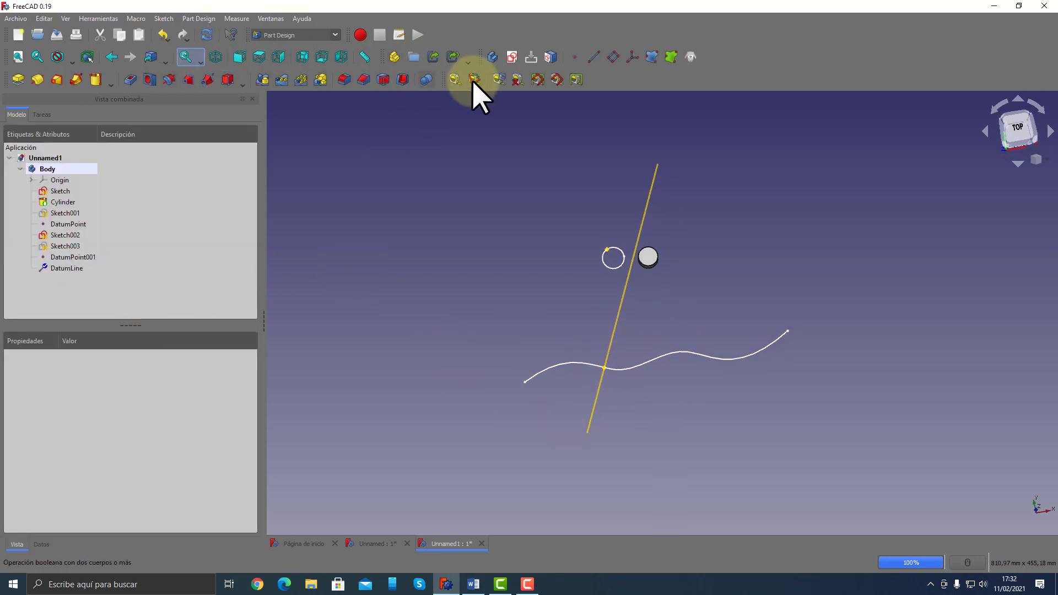
click(512, 57)
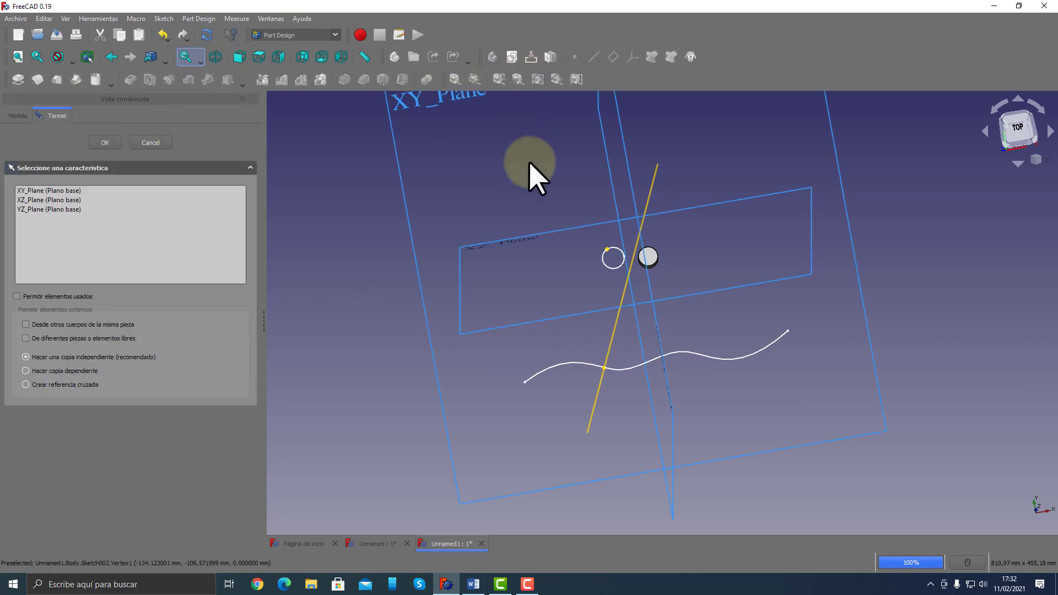
click(410, 225)
click(105, 143)
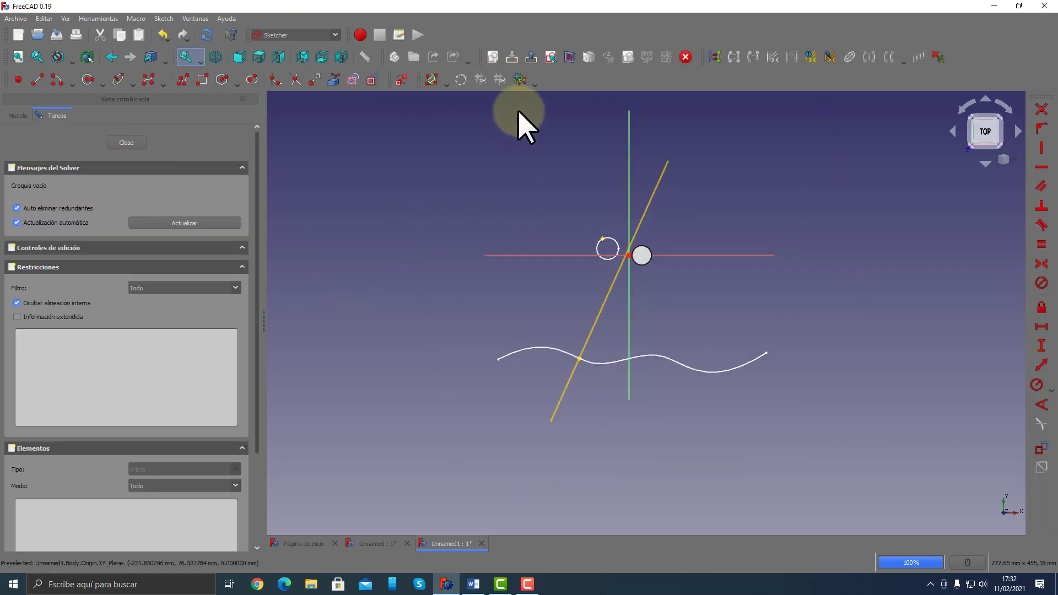
click(333, 82)
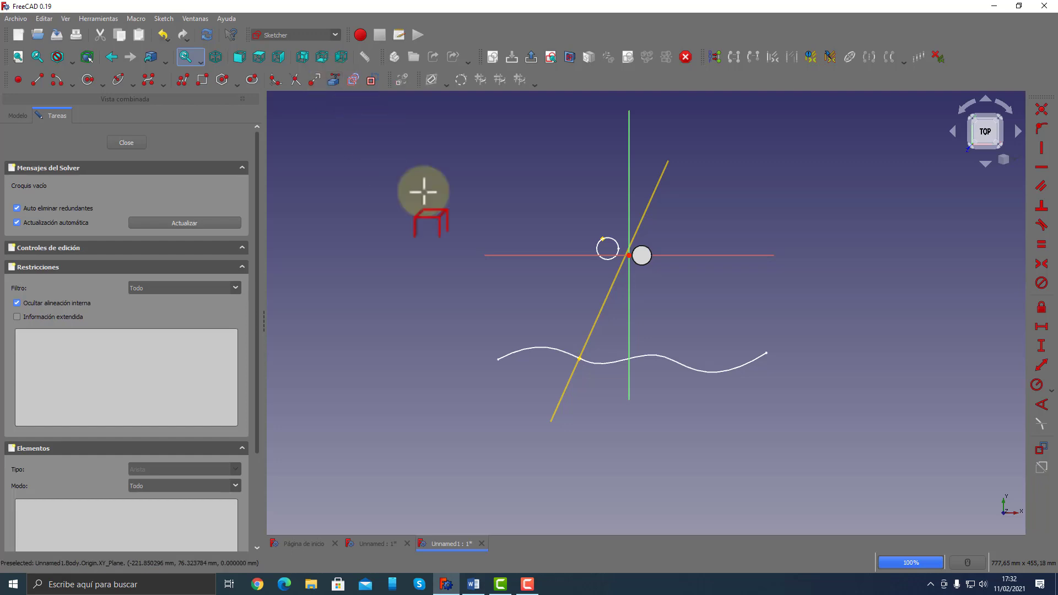
click(525, 349)
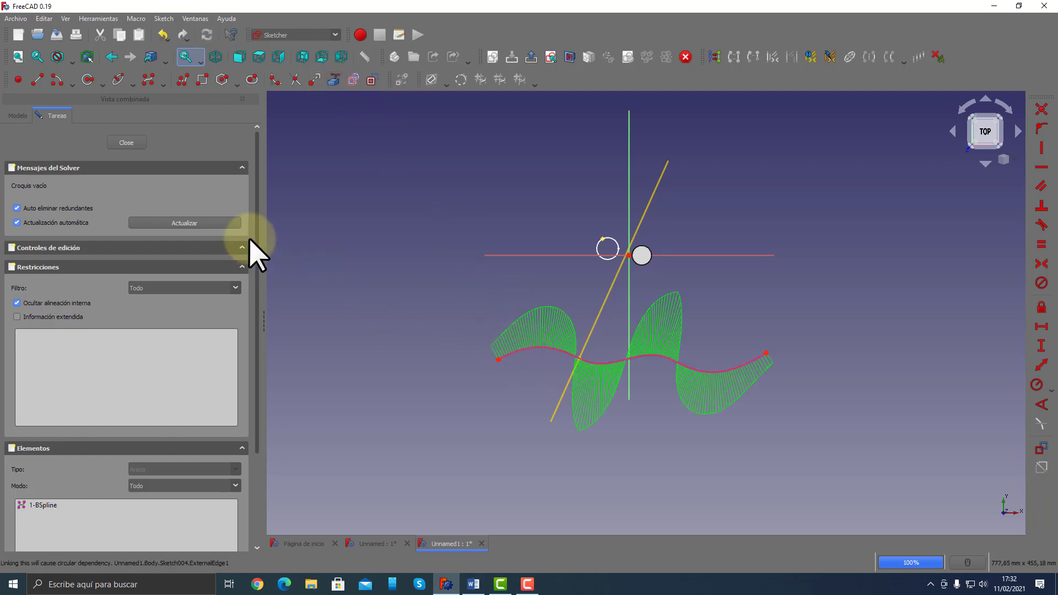
scroll(579, 368, up, 4)
scroll(577, 367, up, 4)
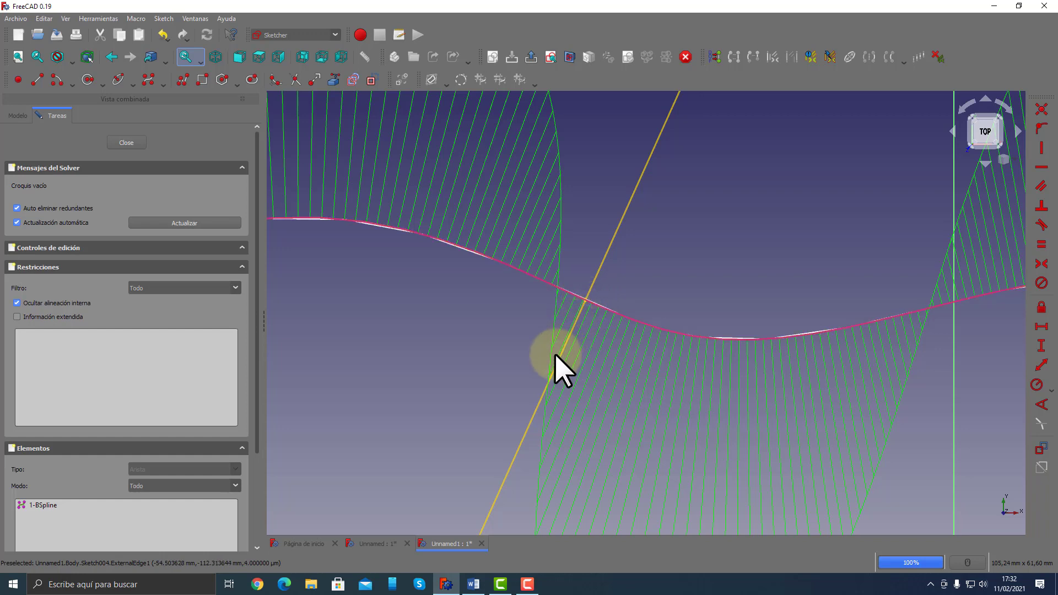
scroll(595, 330, up, 2)
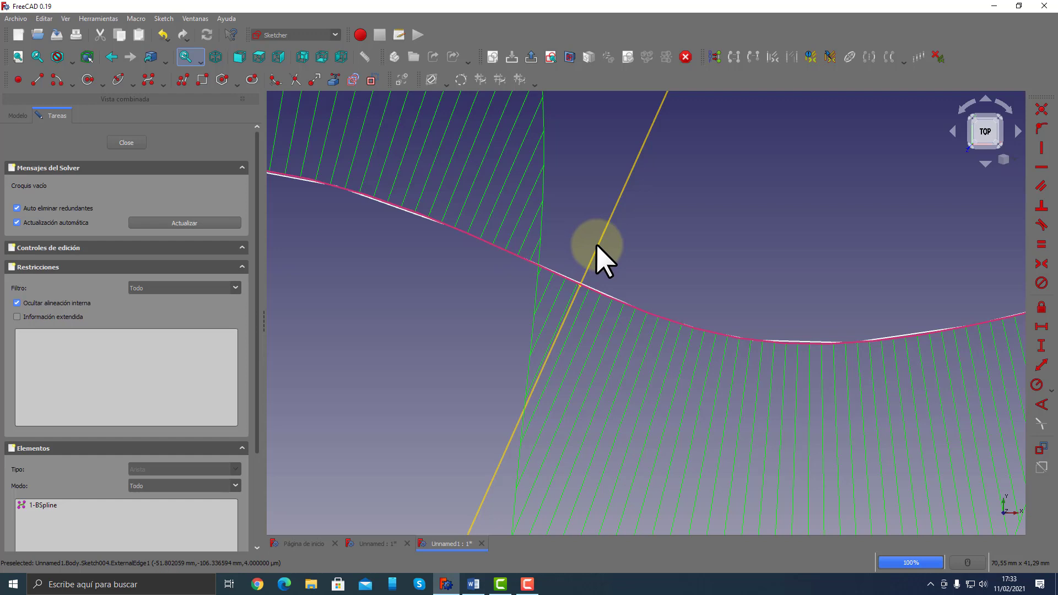
scroll(640, 336, down, 5)
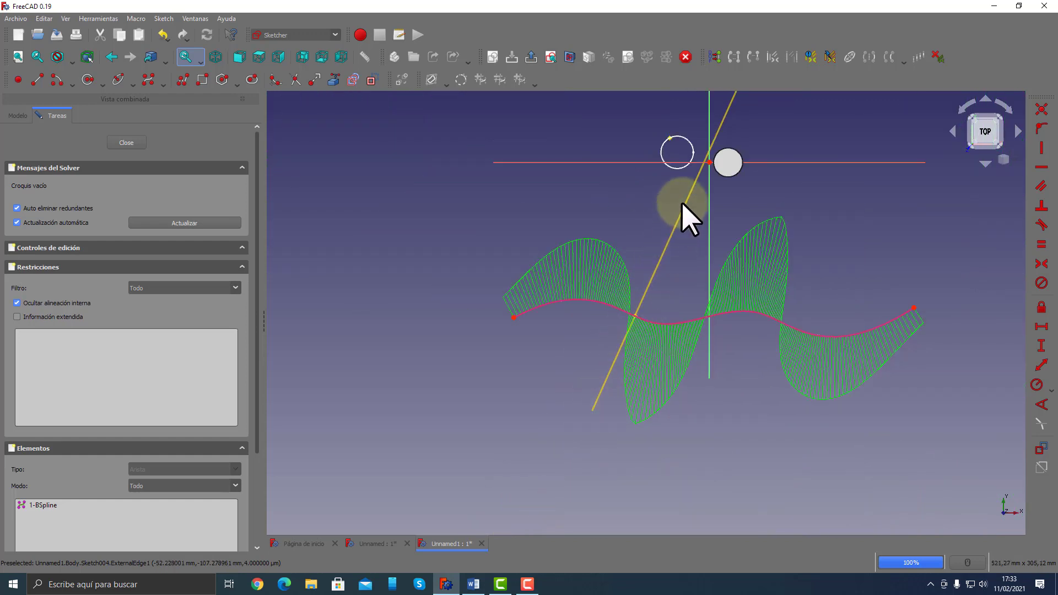
click(132, 142)
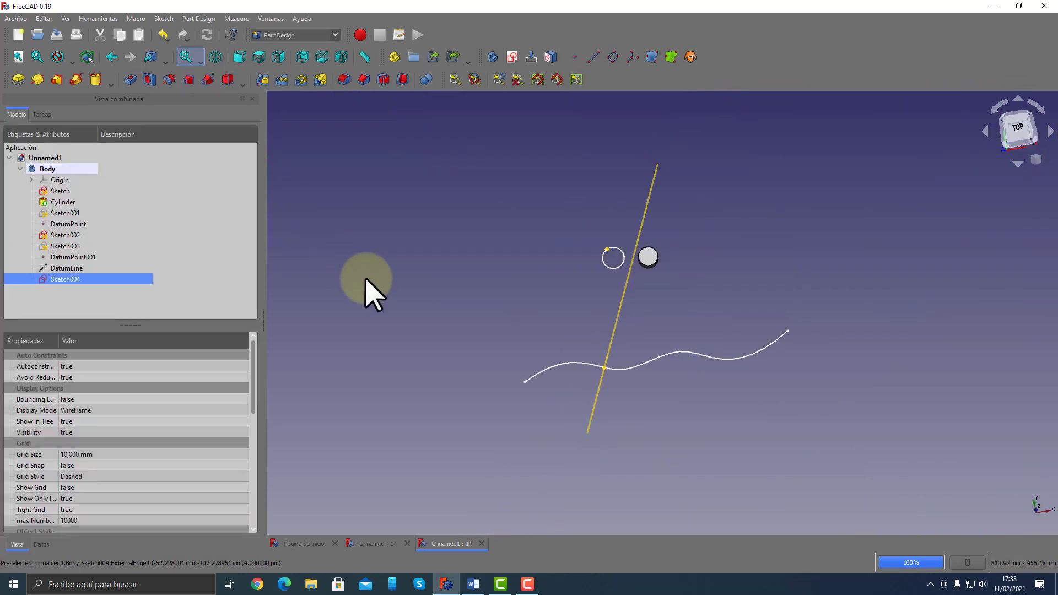
click(365, 277)
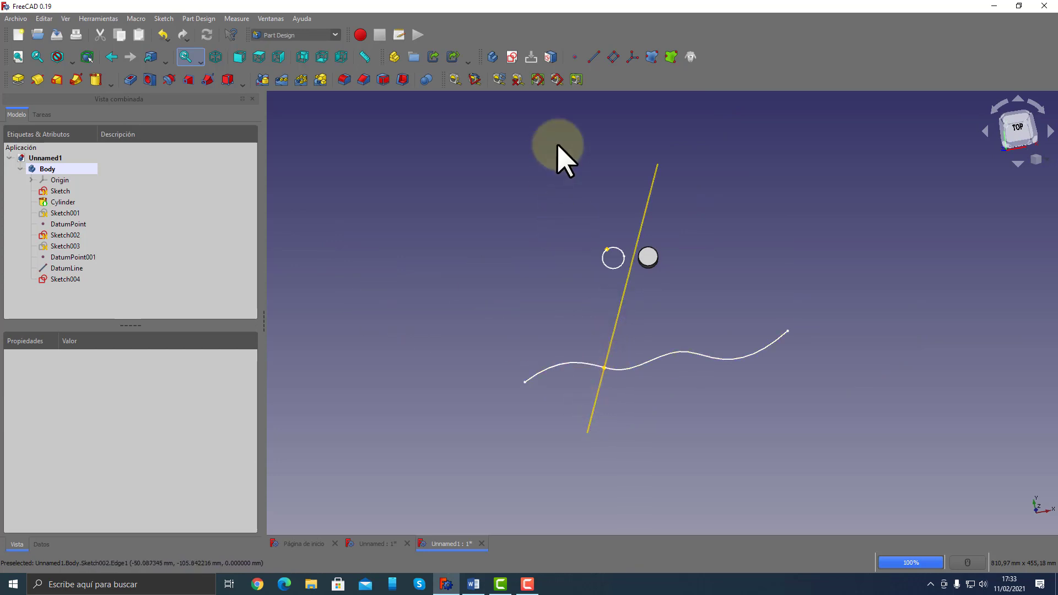
click(593, 57)
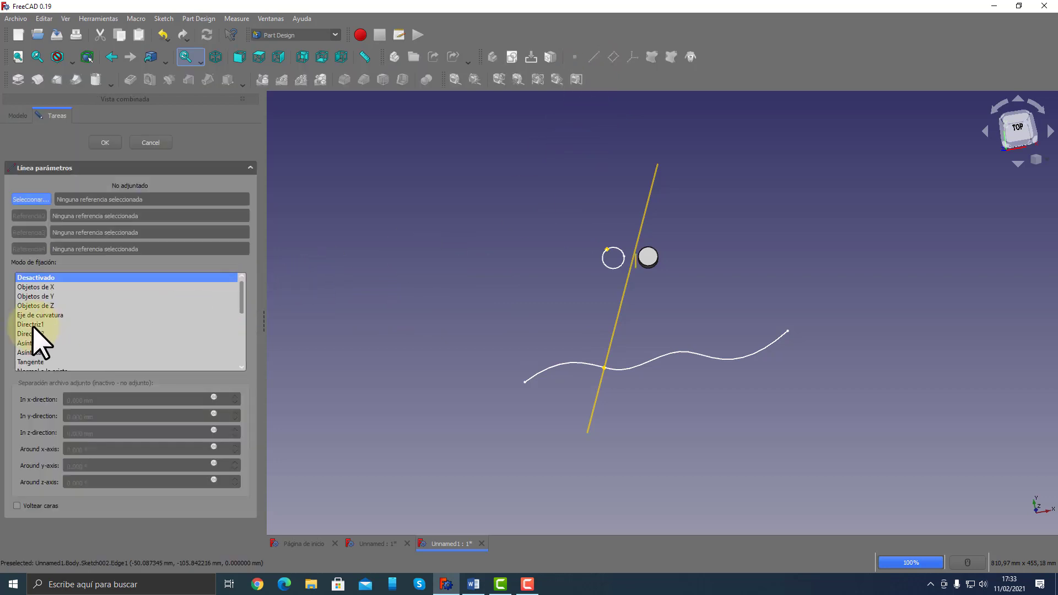
click(604, 367)
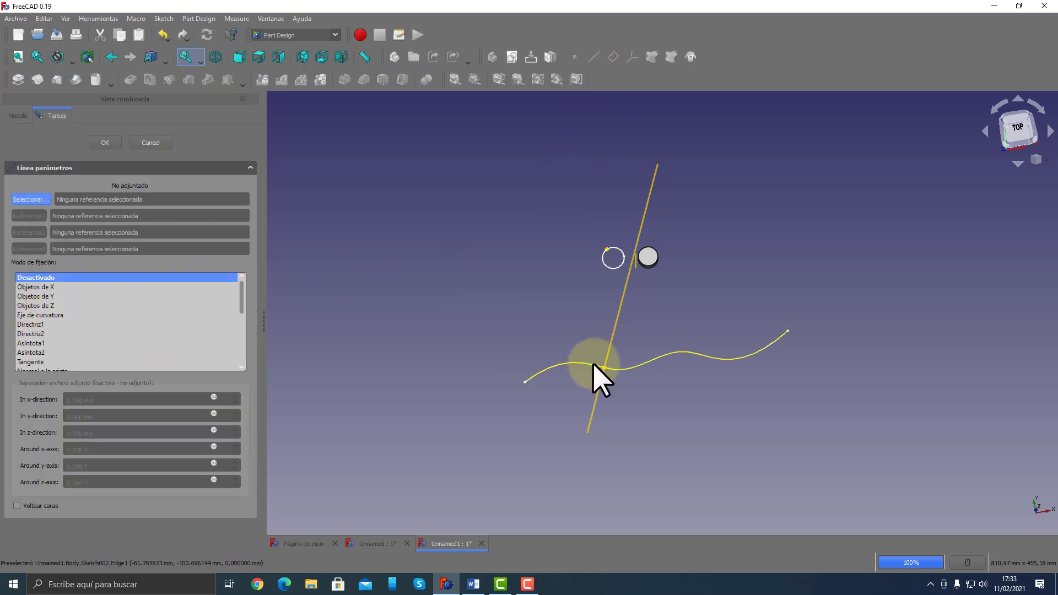
scroll(614, 379, up, 5)
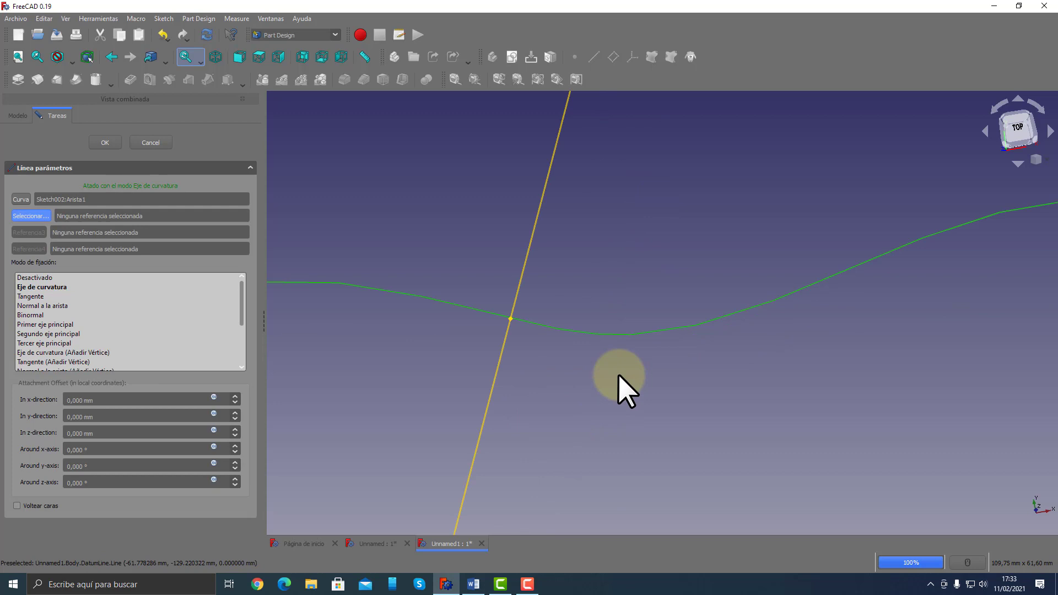
click(510, 319)
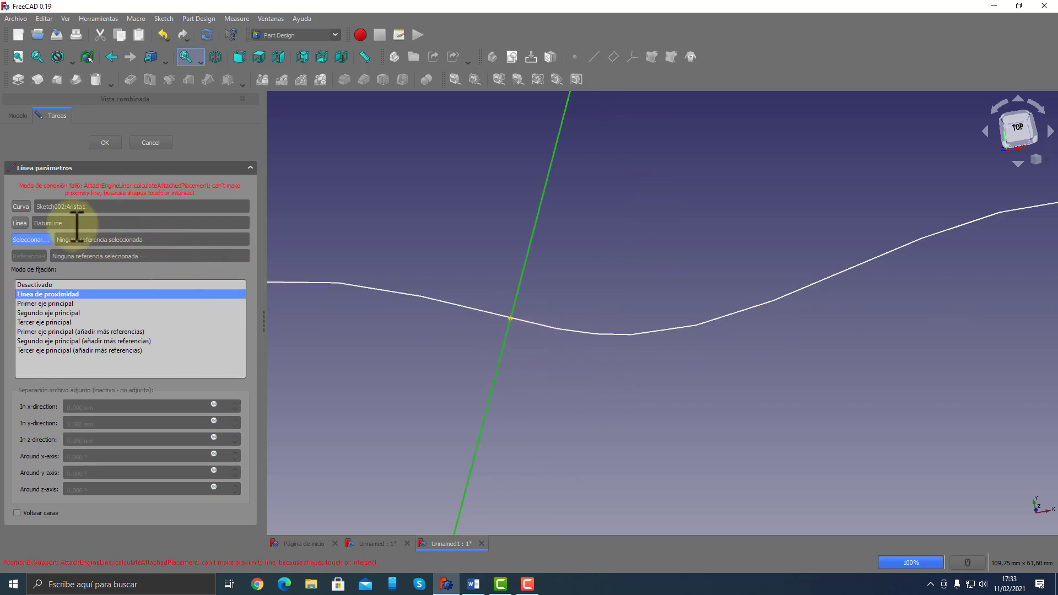
click(93, 223)
key(BackSpace)
key(BackSpace)
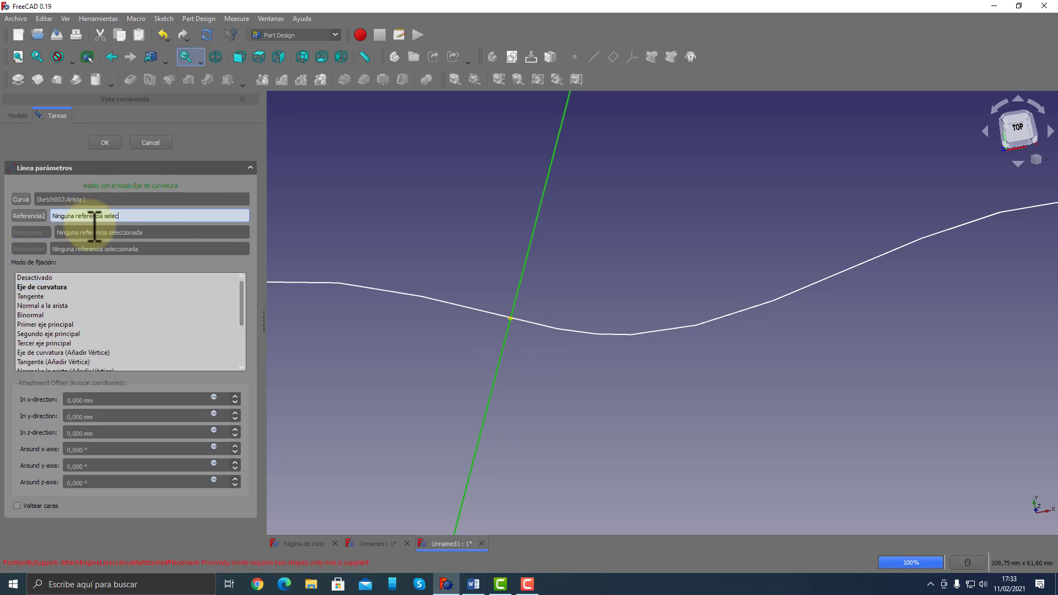
click(160, 142)
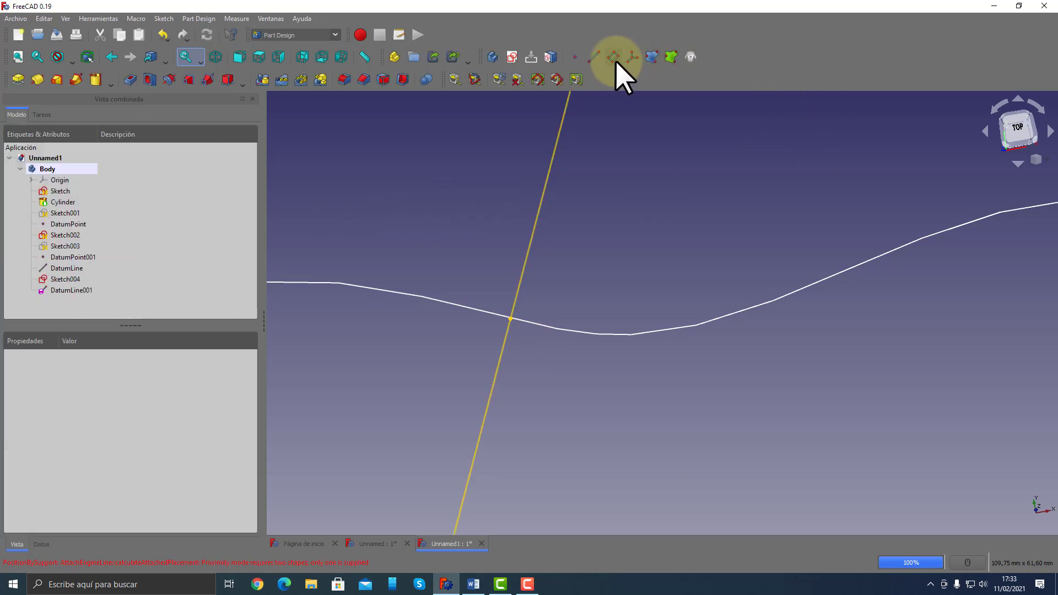
Create a datum line in Tangente mode, referencing the B-spline and the datum point on it
click(593, 56)
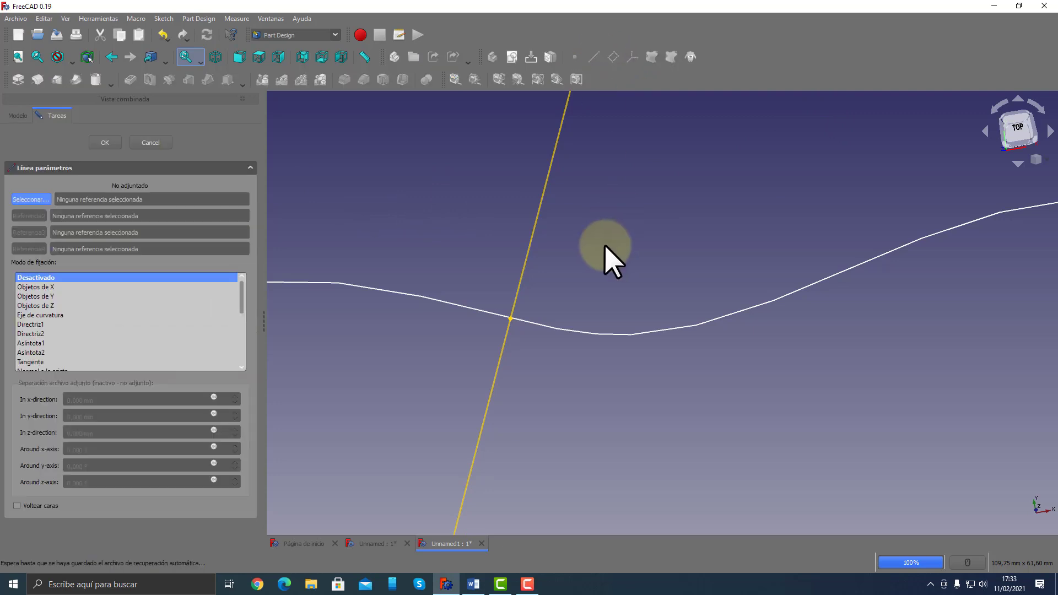
click(528, 325)
click(511, 318)
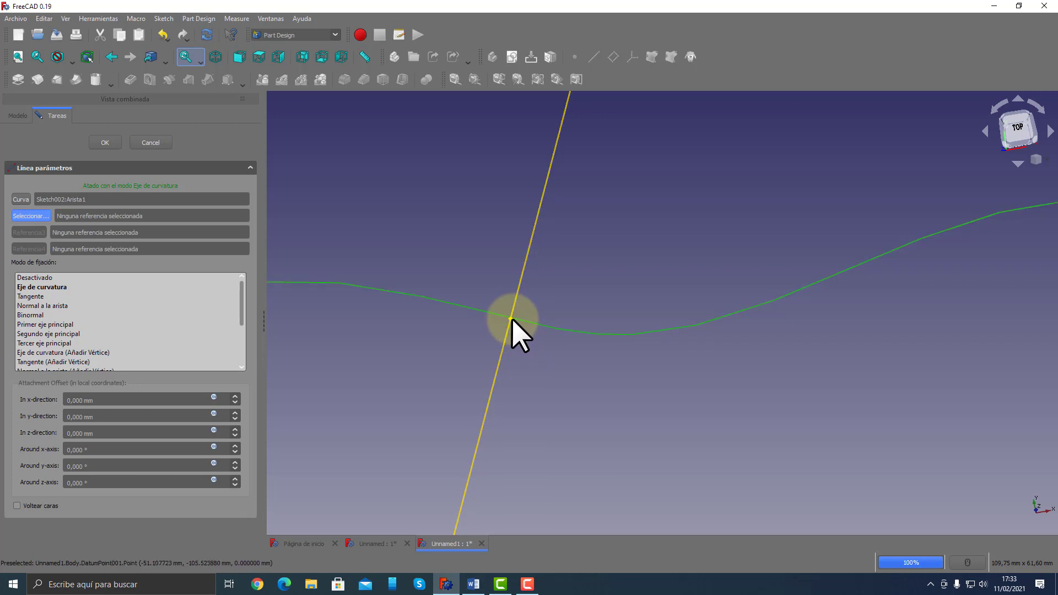
click(512, 319)
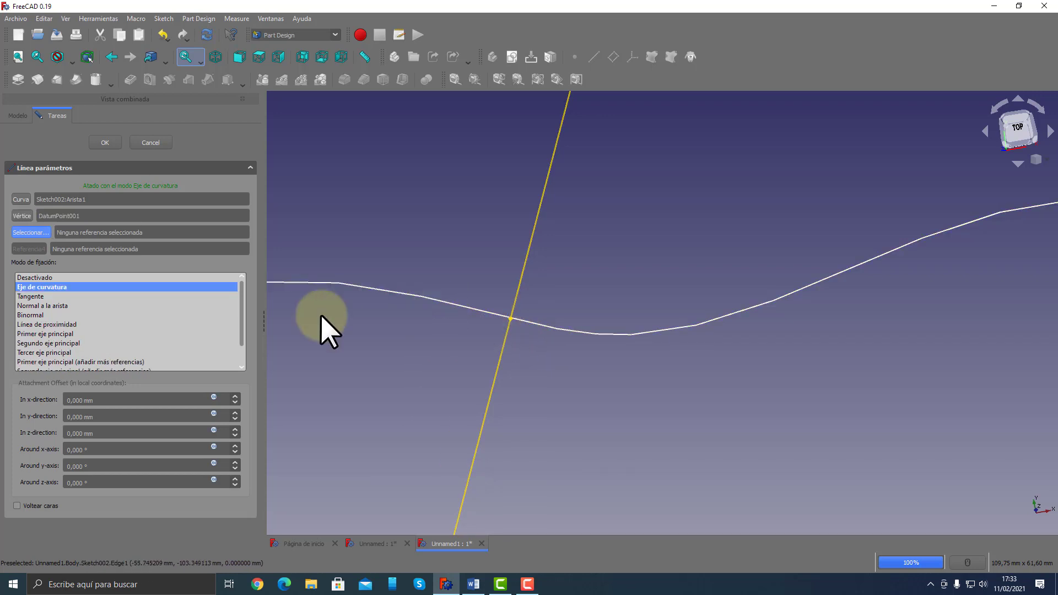
click(41, 297)
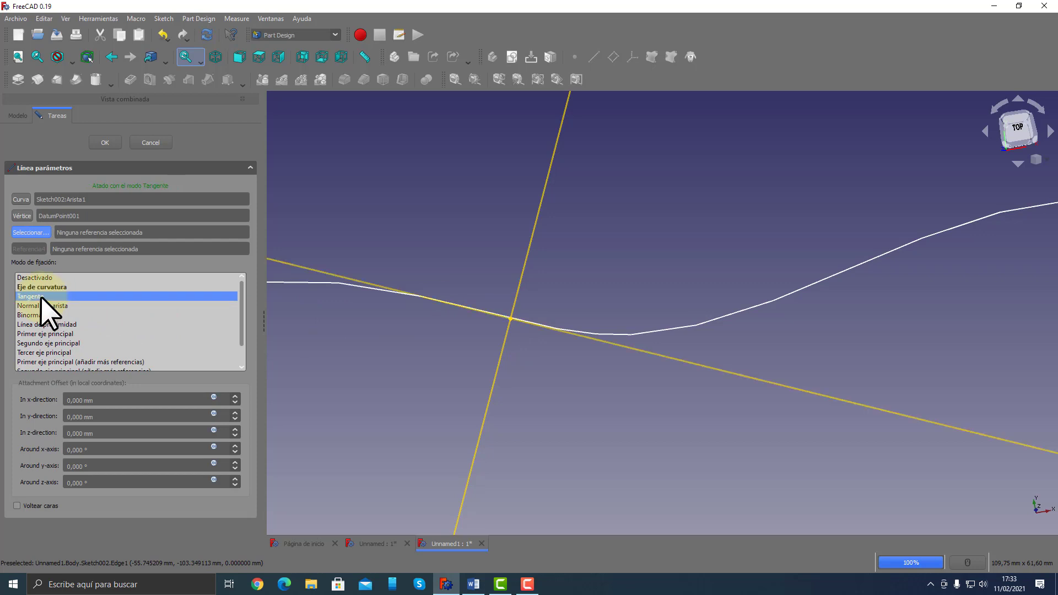
scroll(617, 312, down, 3)
middle_drag(626, 321, 774, 261)
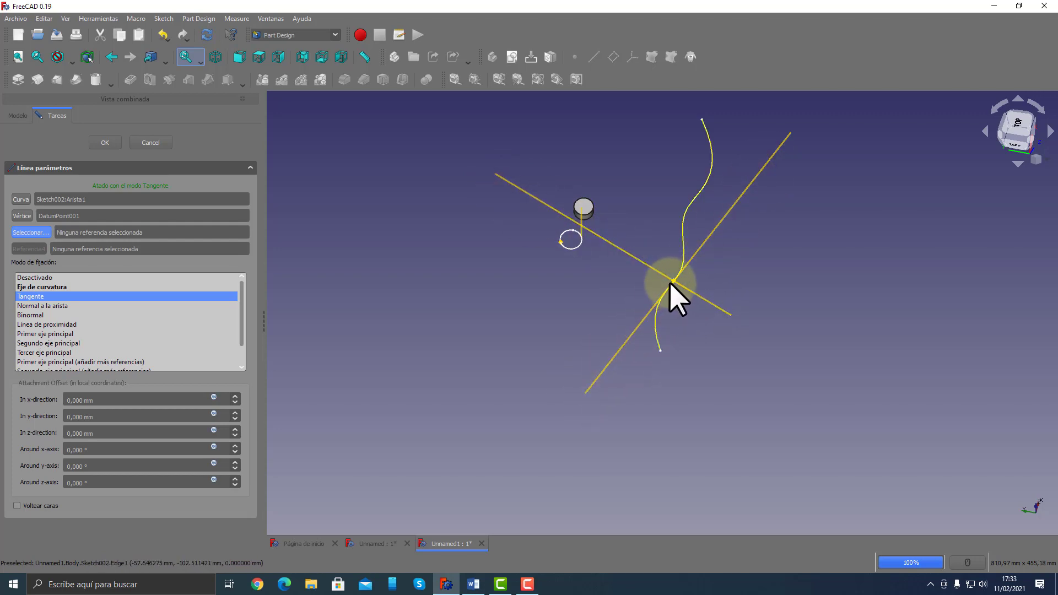
click(105, 142)
middle_drag(483, 401, 510, 459)
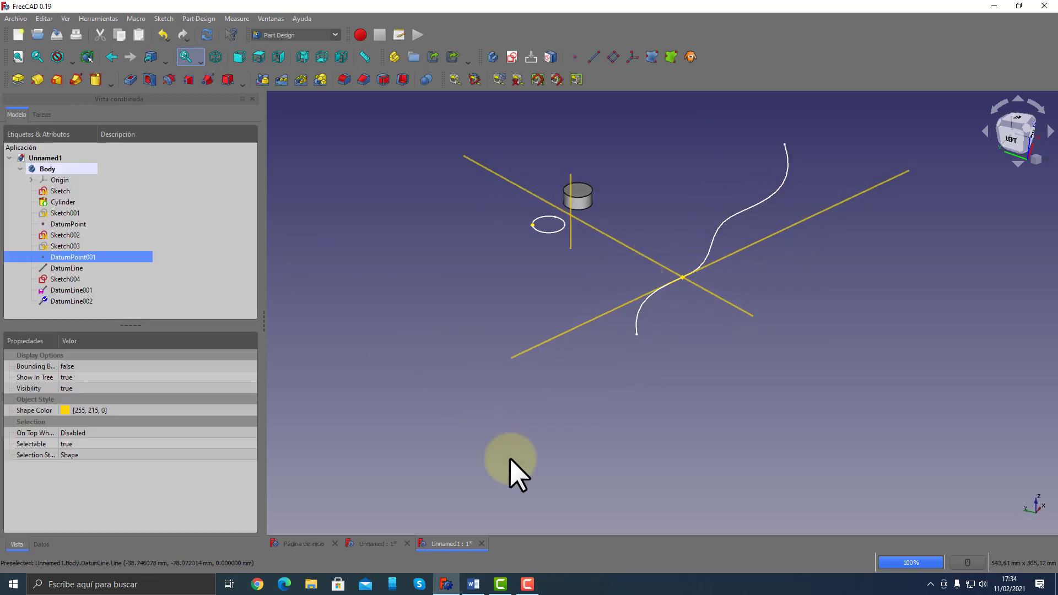
Switch to the Word notes and highlight the Binormal section to read its definition
click(472, 584)
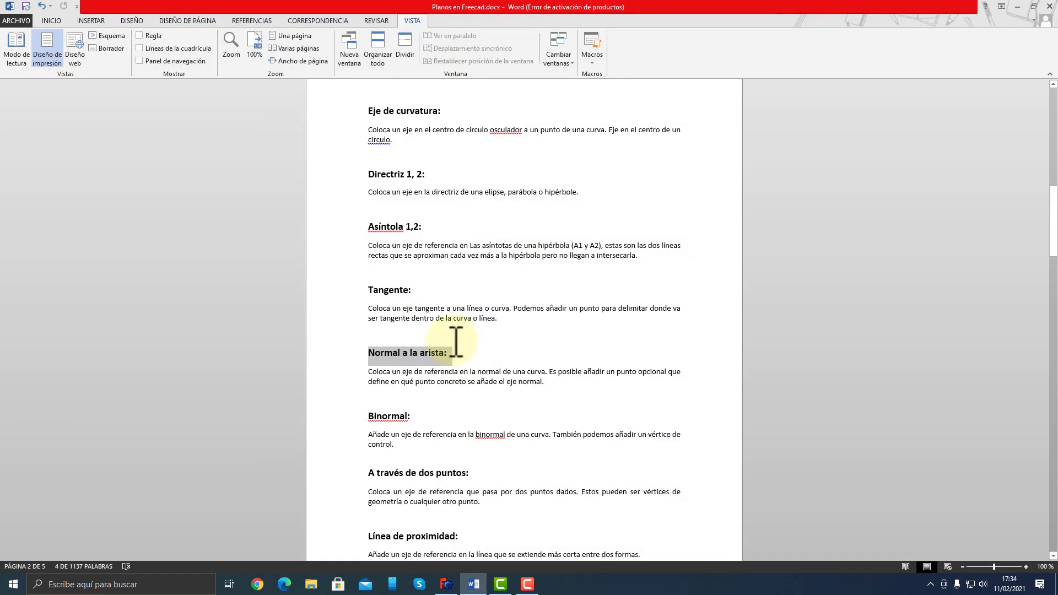
drag(368, 362, 401, 392)
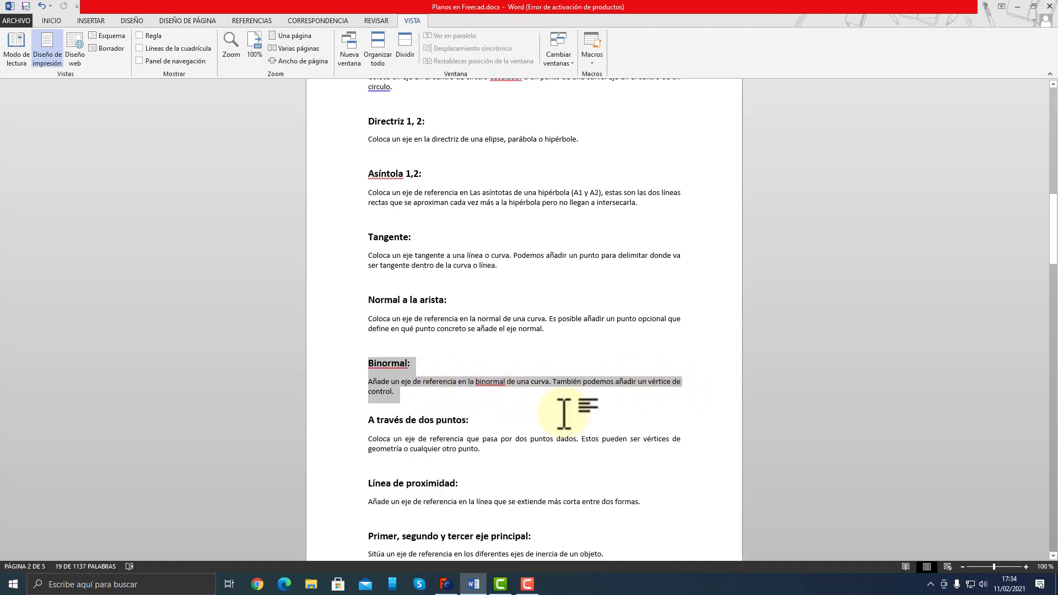
Return to FreeCAD and start a new datum line with the B-spline as its first reference
click(447, 584)
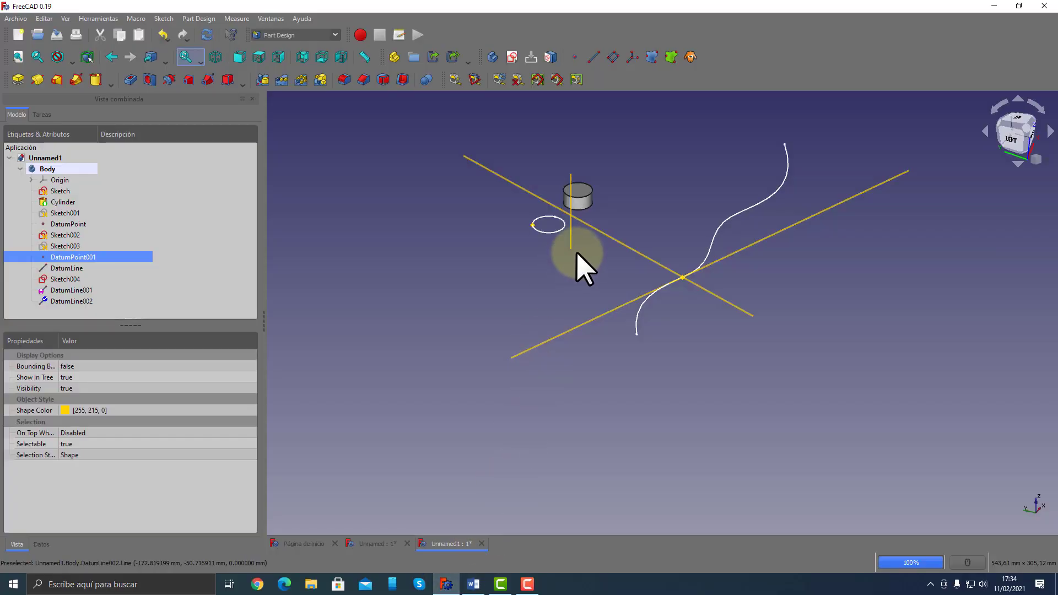
scroll(668, 245, up, 4)
click(643, 226)
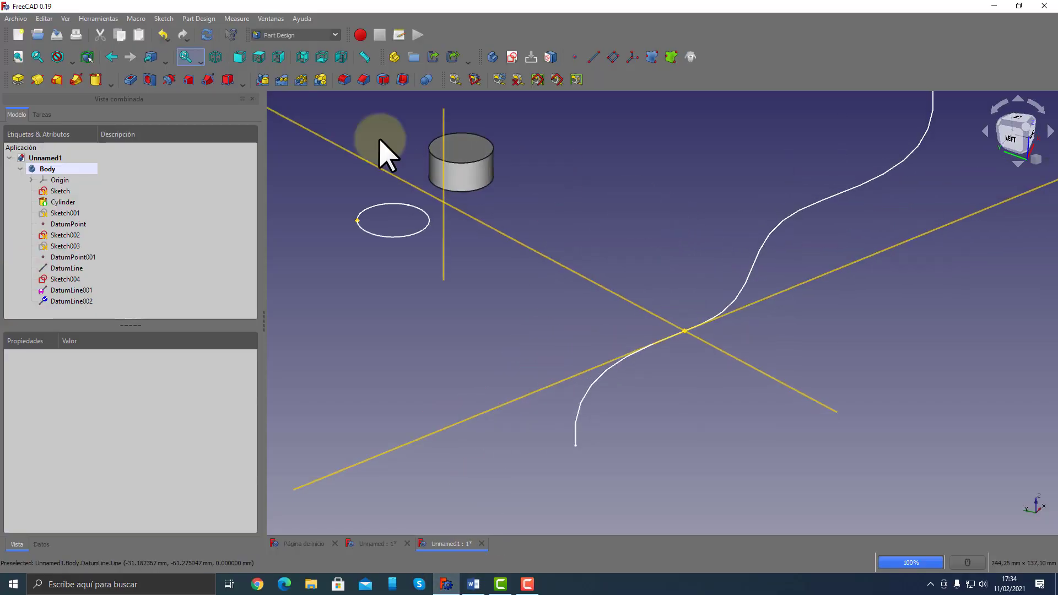
click(594, 57)
click(749, 279)
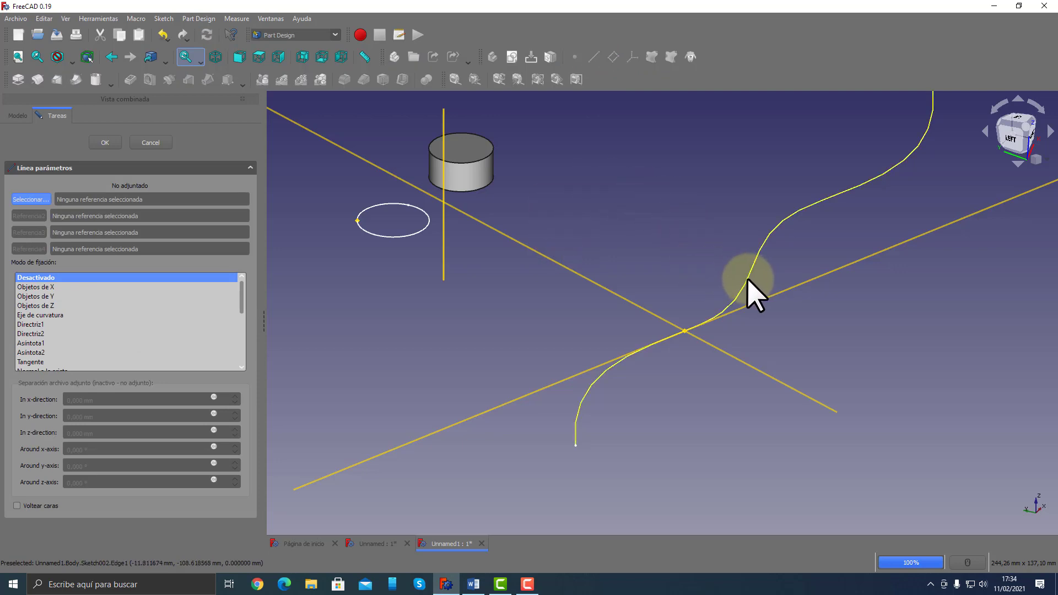
click(684, 332)
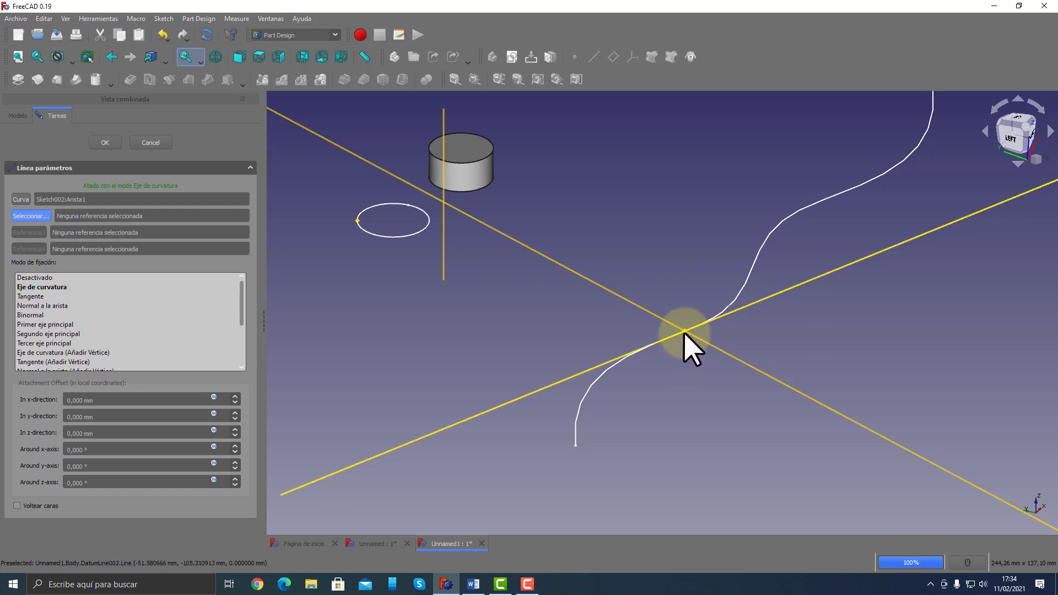
Add the datum point on the B-spline as second reference using a temporary points draw style, and restore the normal draw style
scroll(683, 331, up, 5)
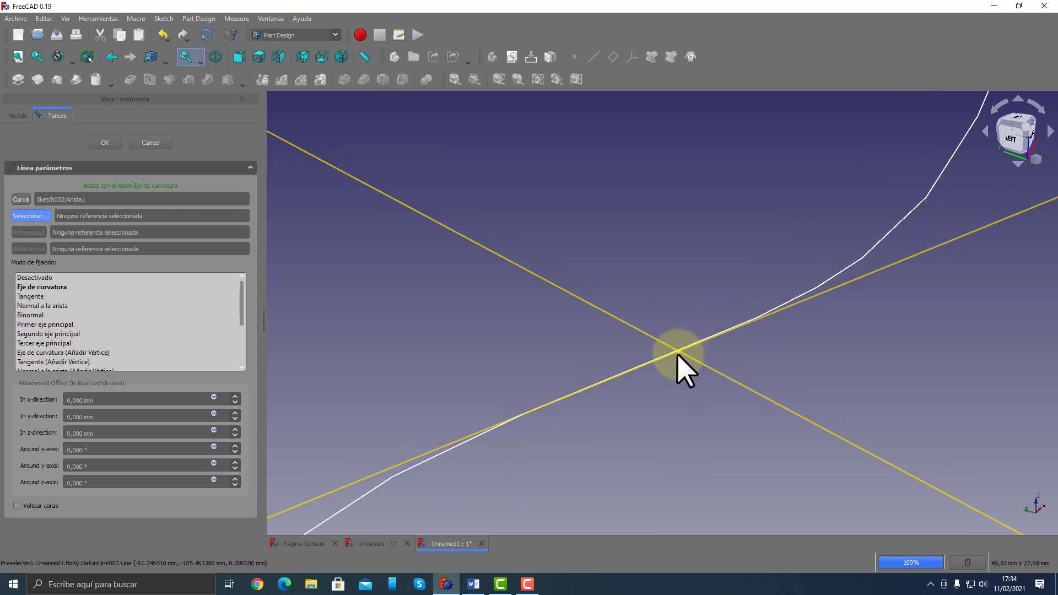
click(106, 146)
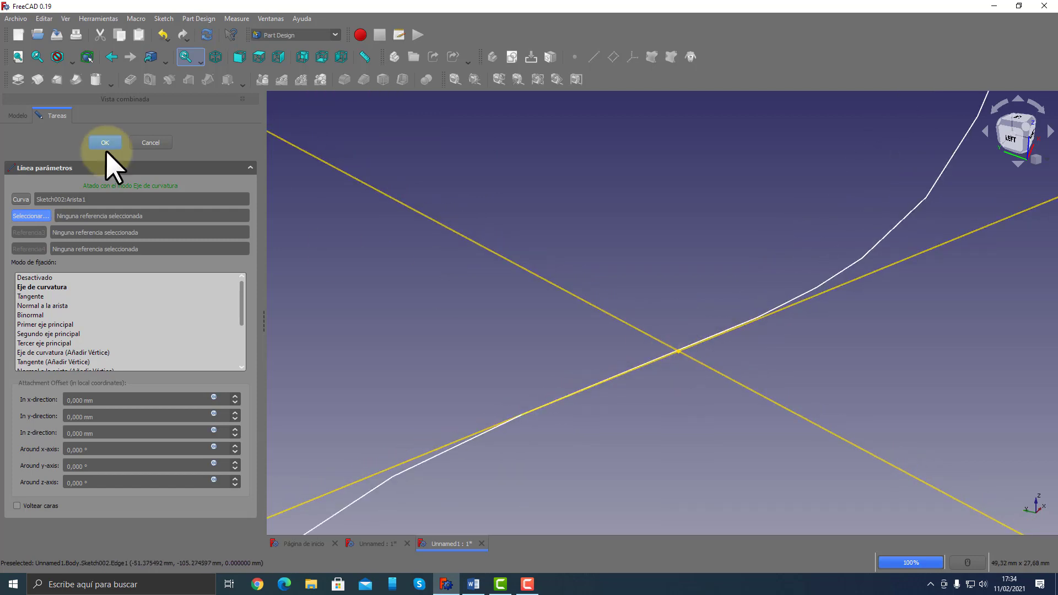
click(72, 61)
click(83, 86)
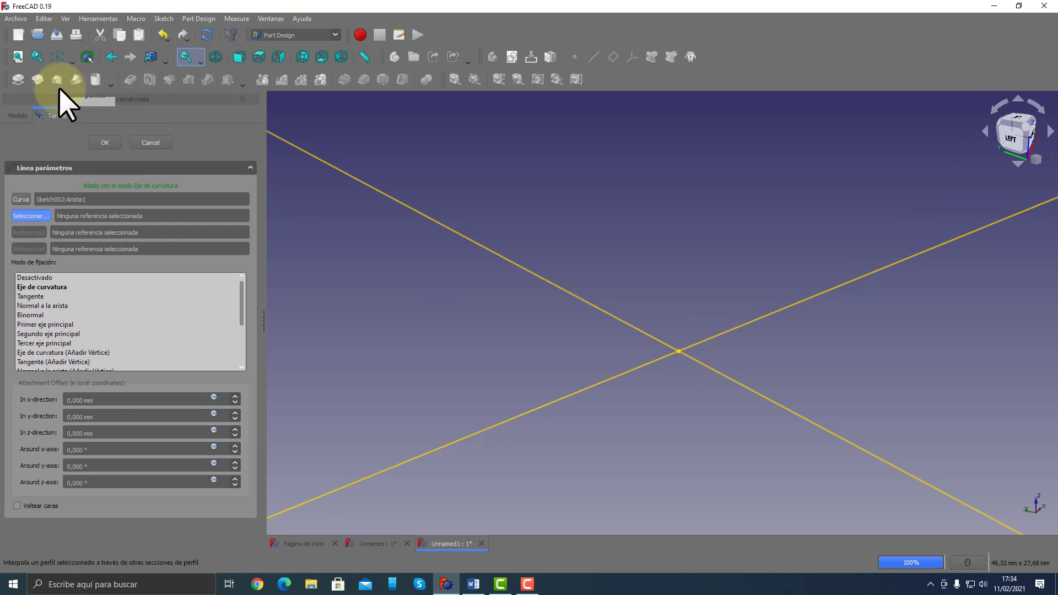
click(679, 350)
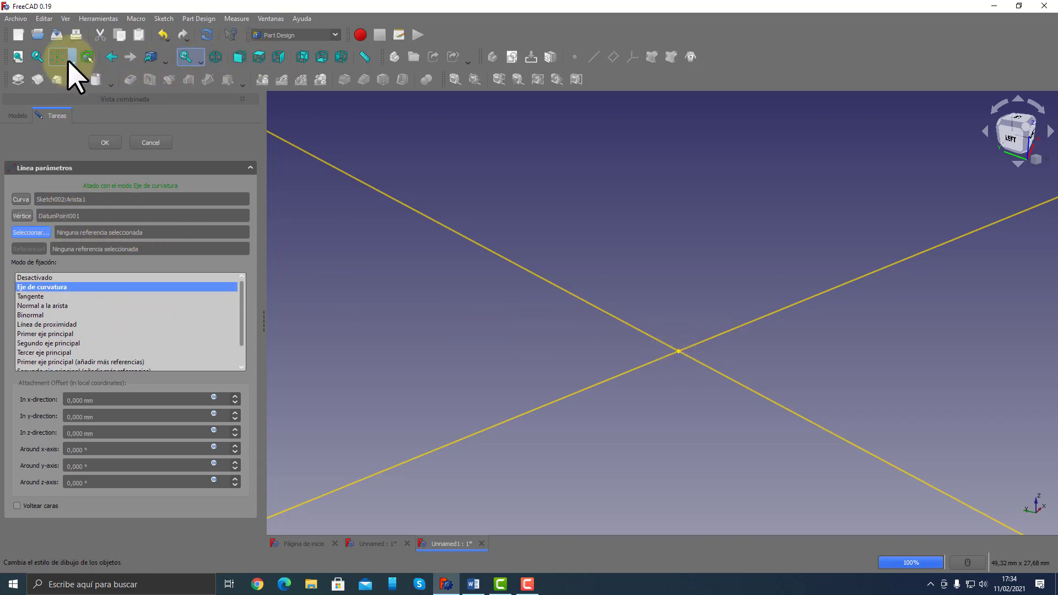
click(70, 61)
click(75, 74)
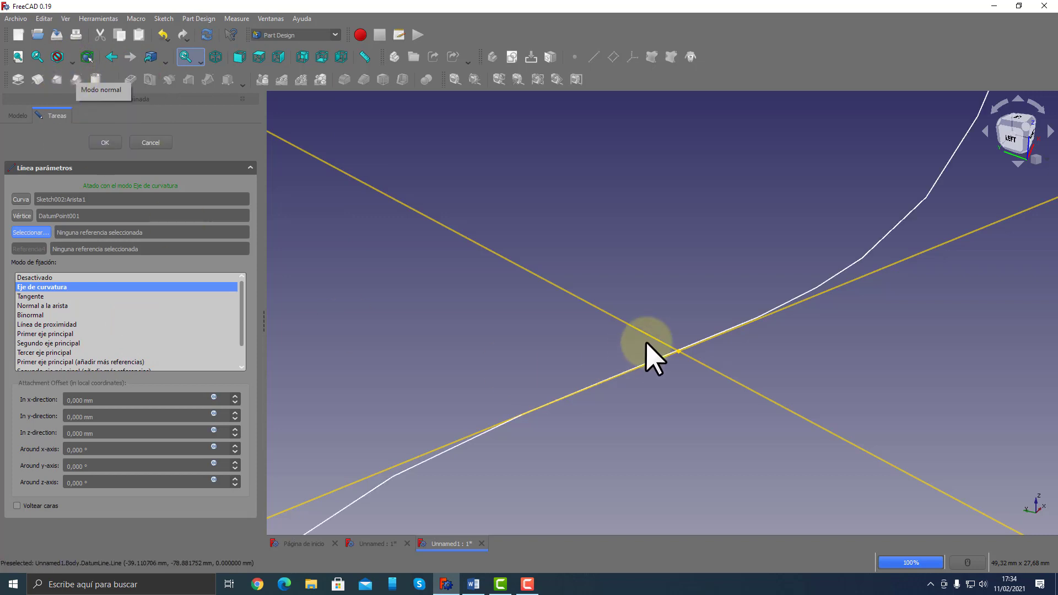
Set the datum line's attachment mode to Binormal and examine it against the tangent and normal lines
click(35, 315)
middle_drag(604, 356, 738, 283)
scroll(652, 306, up, 5)
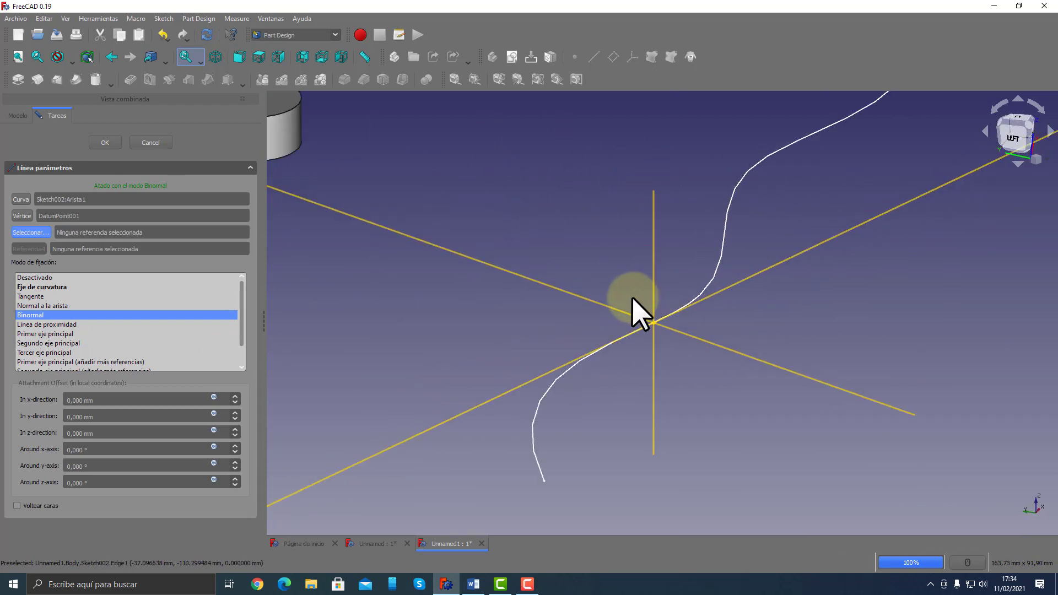
scroll(692, 346, down, 2)
middle_drag(692, 346, 681, 345)
scroll(652, 344, down, 2)
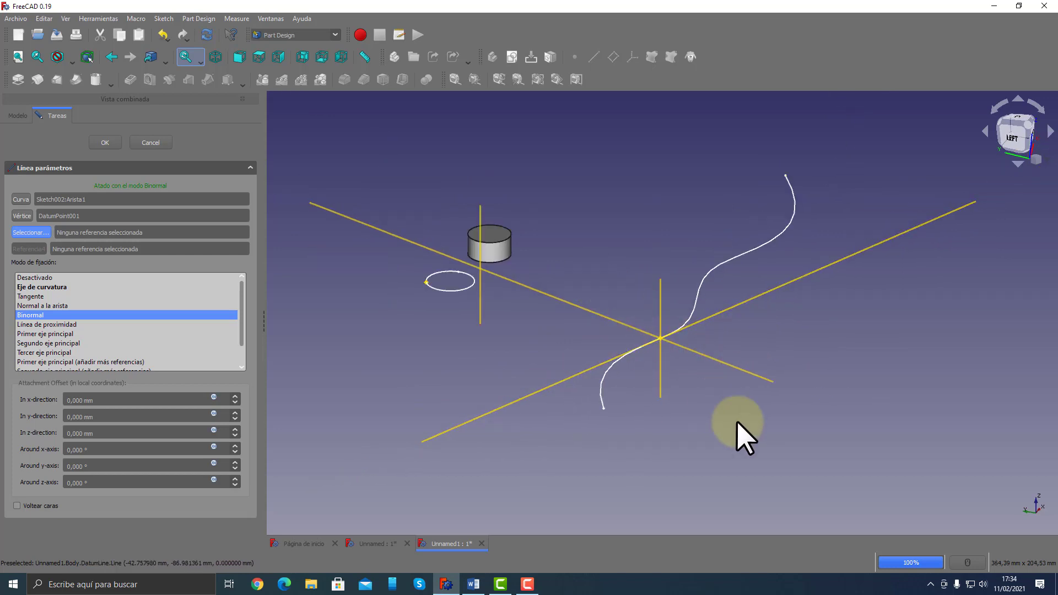
middle_drag(865, 491, 900, 480)
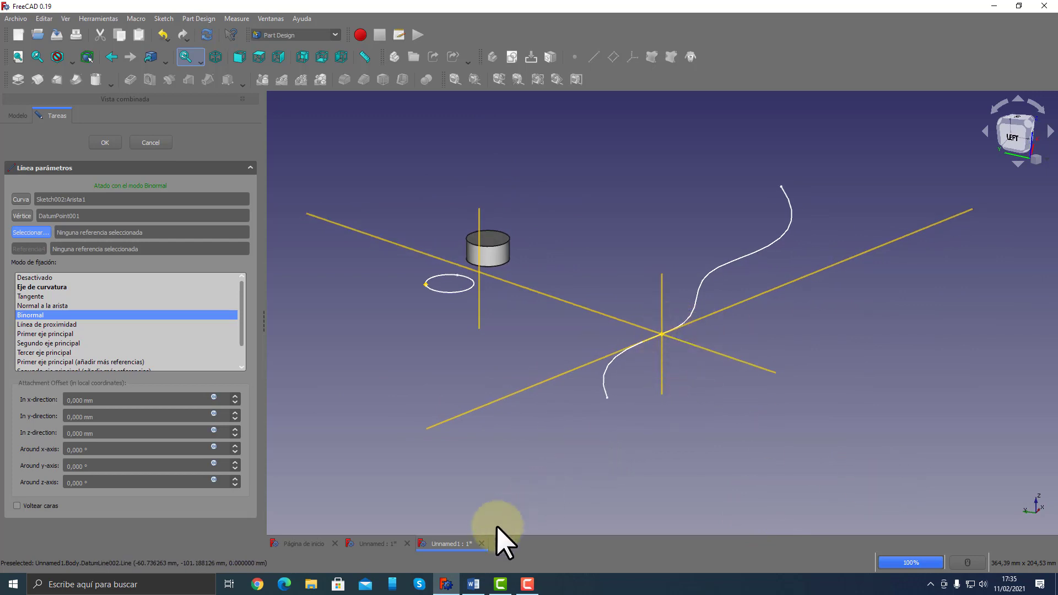
Switch to the Word notes and review "circulo osculador" under Eje de curvatura alongside the Tangente, Normal a la arista and Binormal entries
click(474, 585)
scroll(562, 343, up, 3)
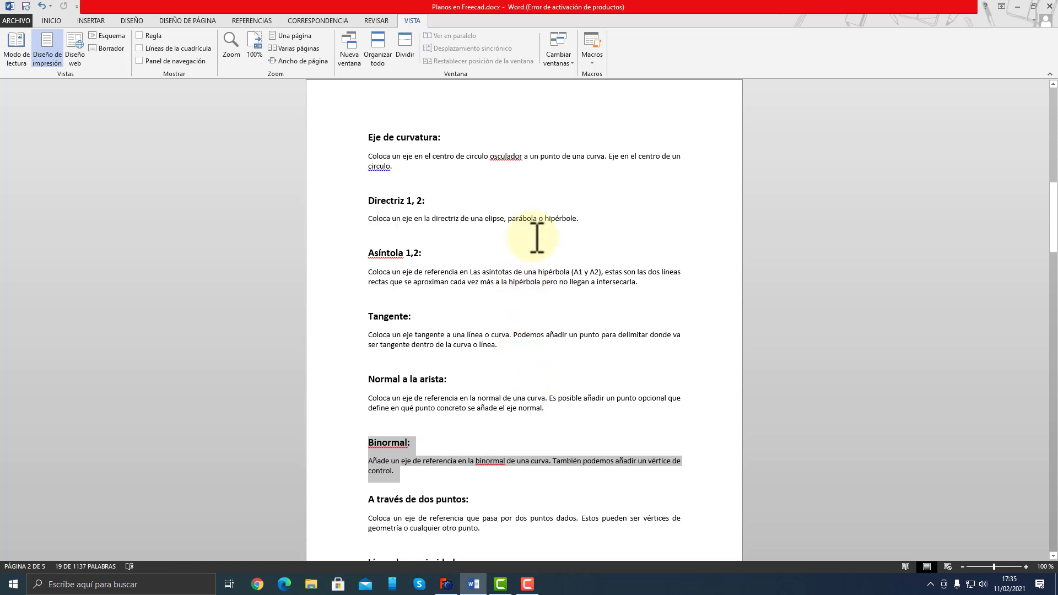
drag(468, 156, 521, 157)
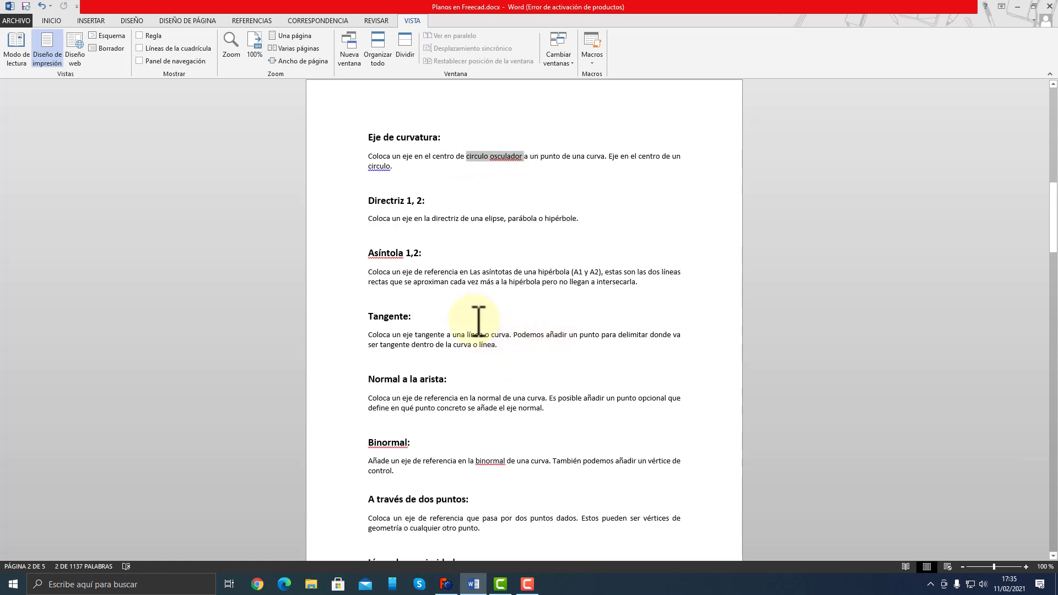
double_click(392, 319)
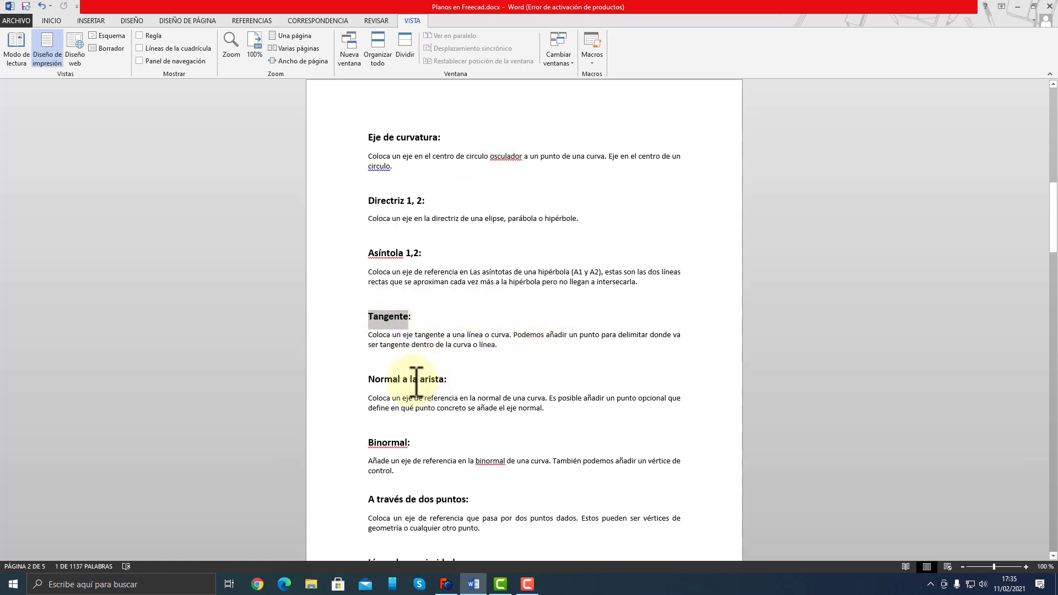
double_click(414, 381)
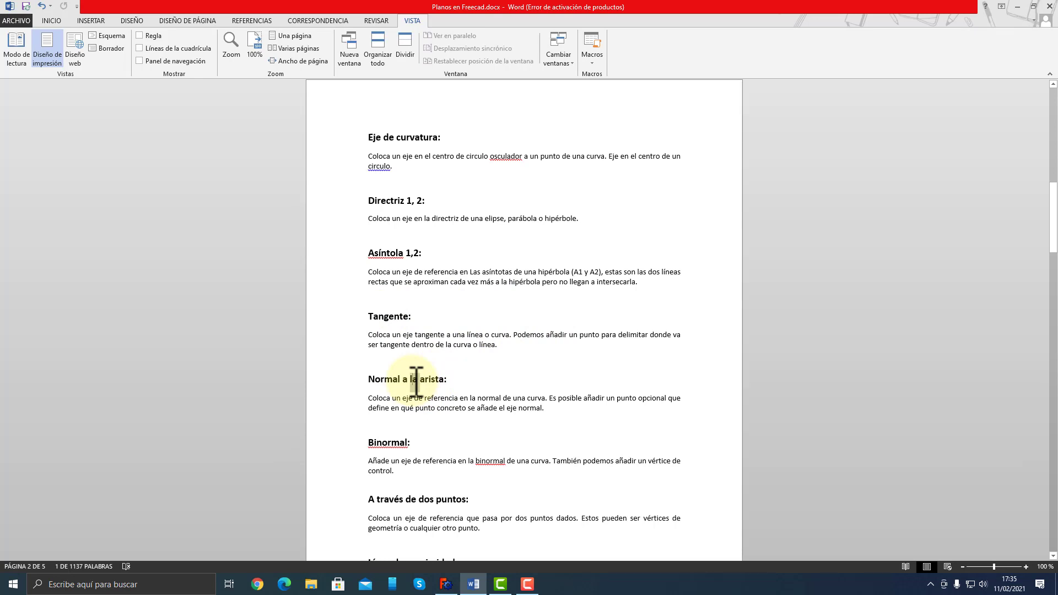
double_click(396, 443)
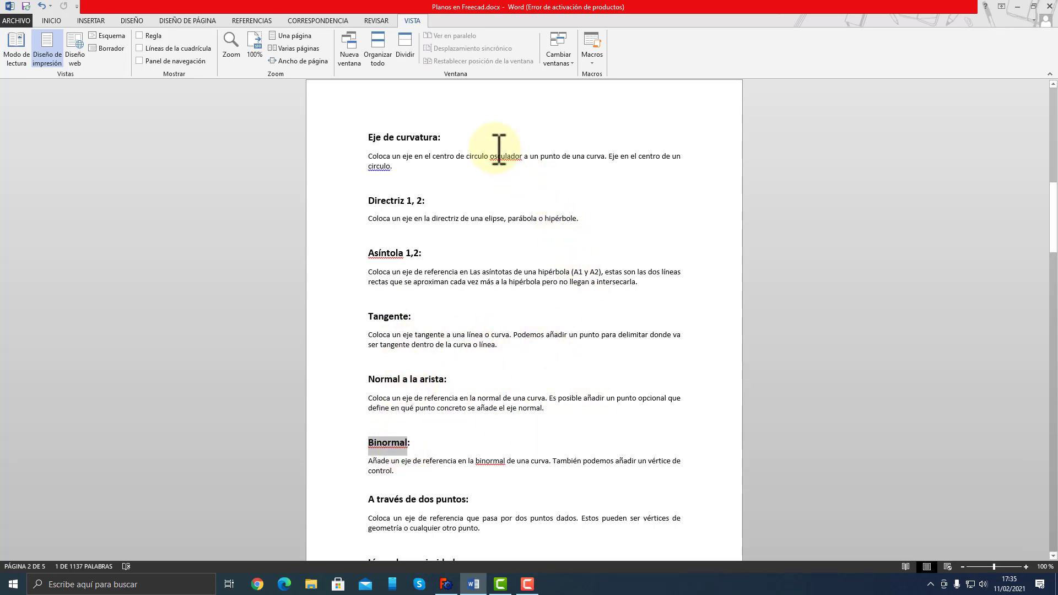
drag(457, 157, 524, 156)
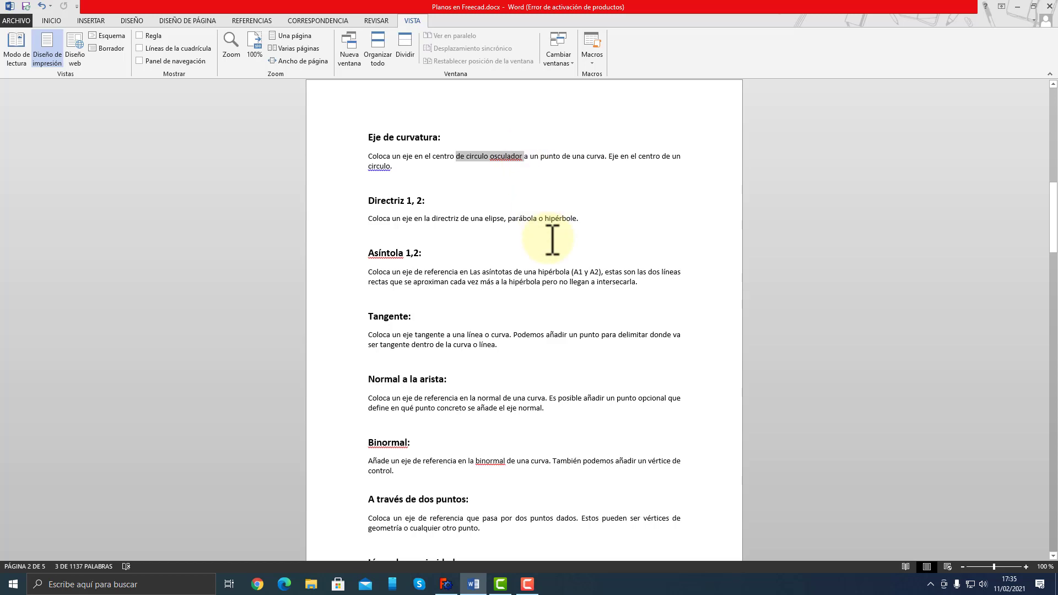
scroll(551, 350, down, 3)
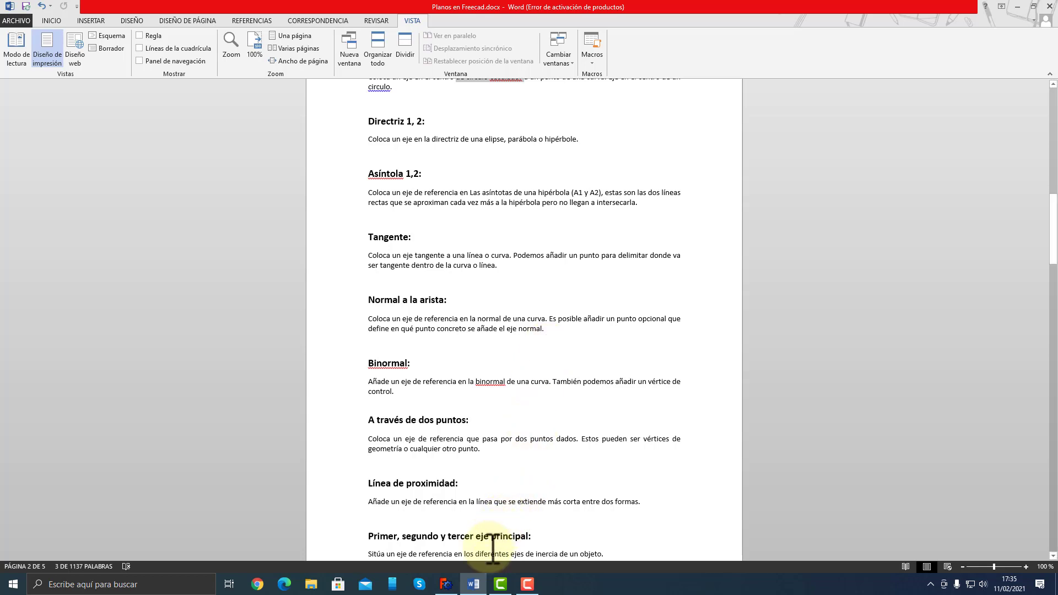
Return to FreeCAD, inspect the binormal datum line from several angles and accept it
click(447, 584)
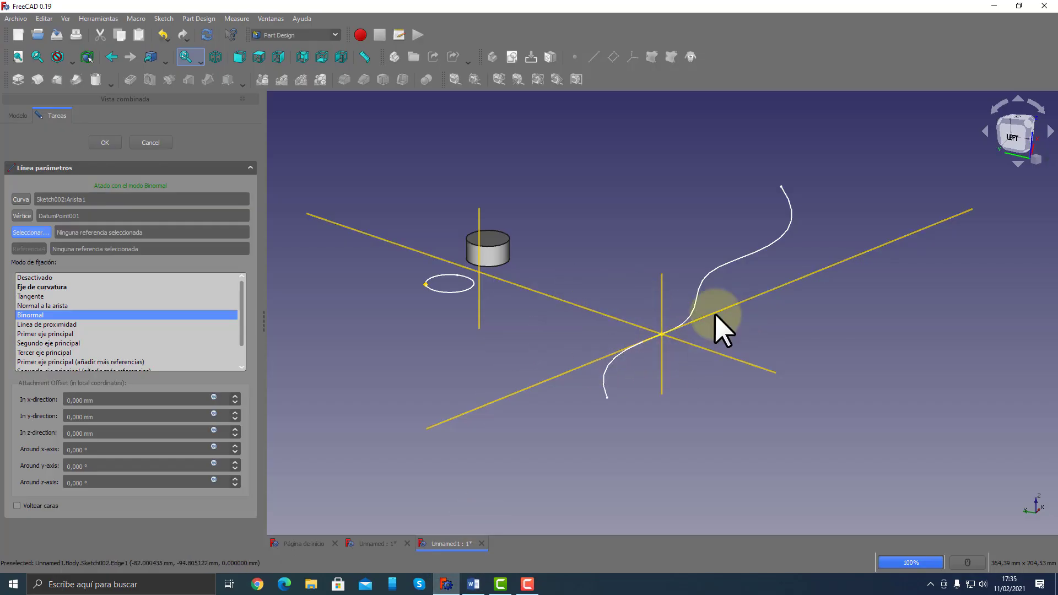
middle_drag(716, 313, 774, 300)
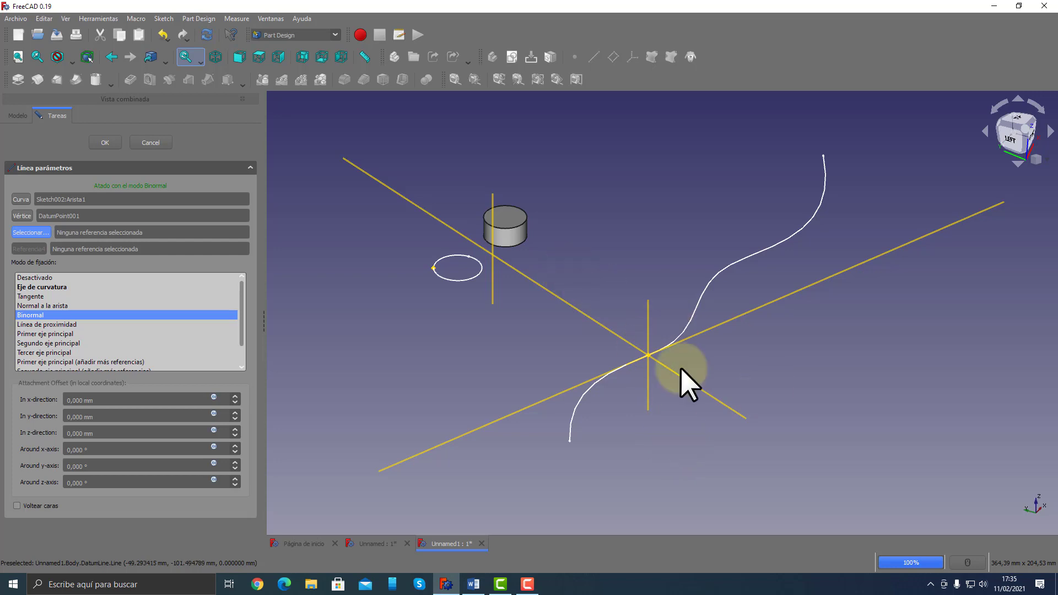
middle_drag(815, 330, 586, 326)
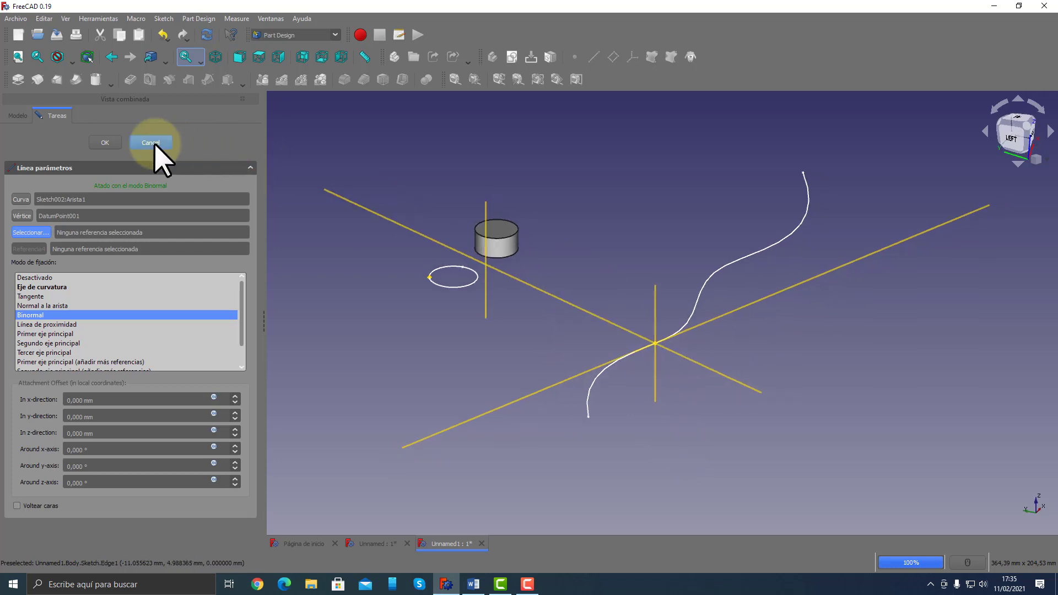
click(113, 144)
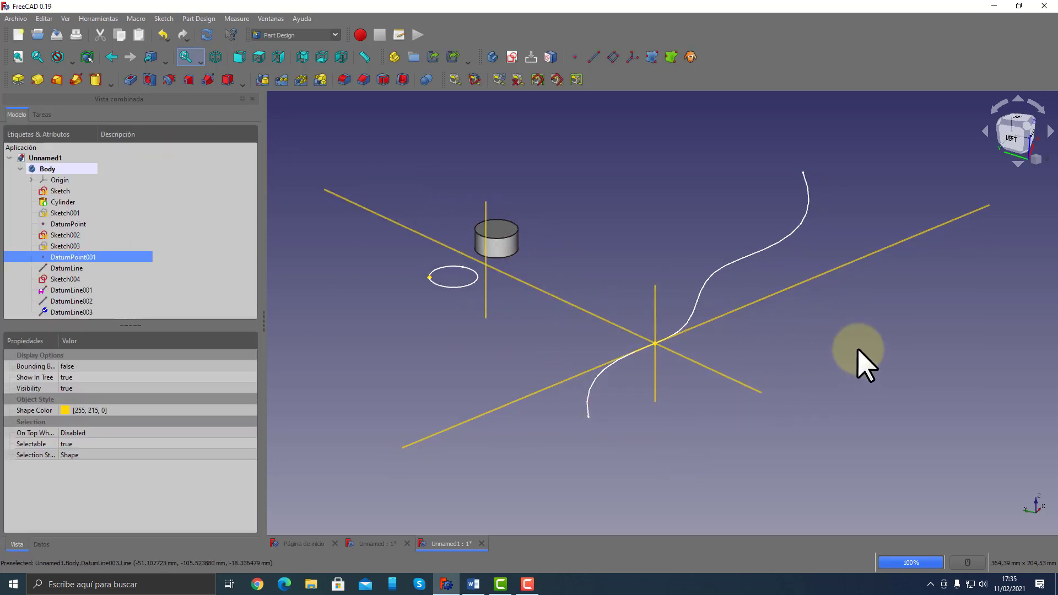
middle_drag(857, 350, 777, 386)
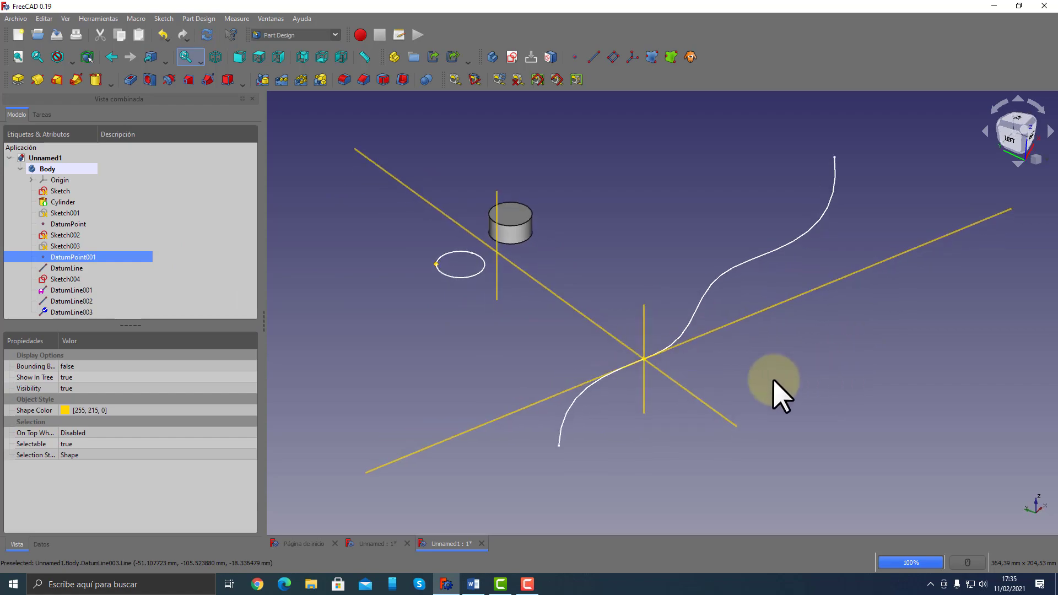
Switch to the Word notes and read the Binormal and A través de dos puntos definitions
click(468, 588)
scroll(462, 364, down, 2)
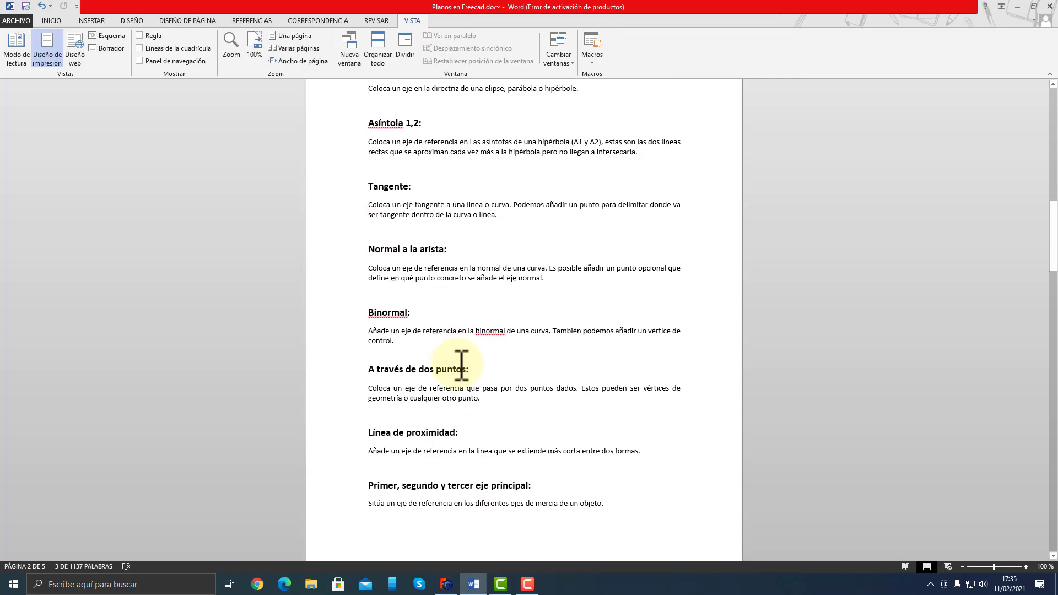
drag(370, 310, 564, 341)
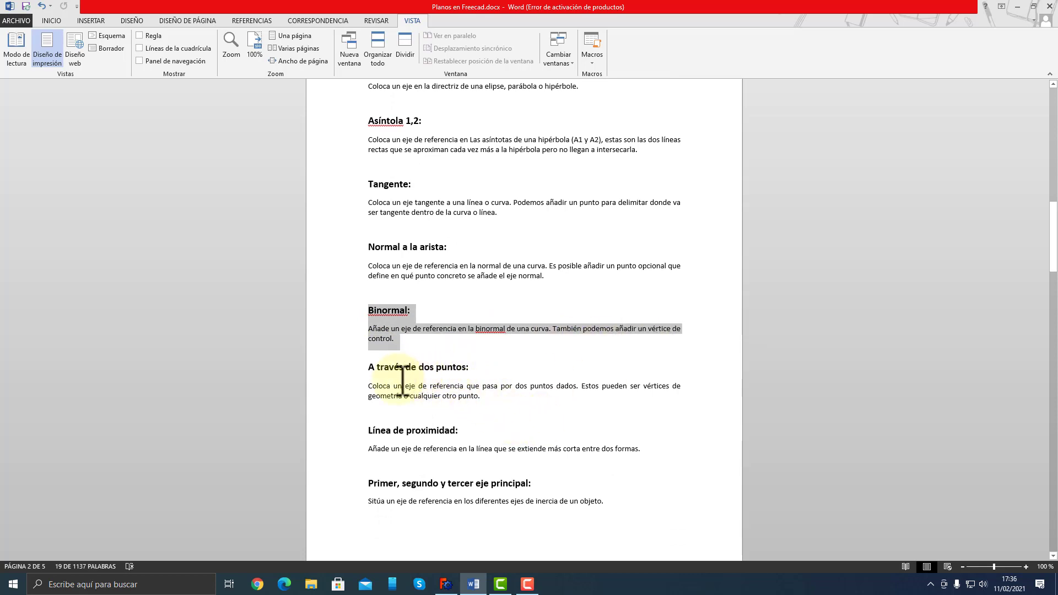
drag(374, 382, 567, 420)
click(567, 420)
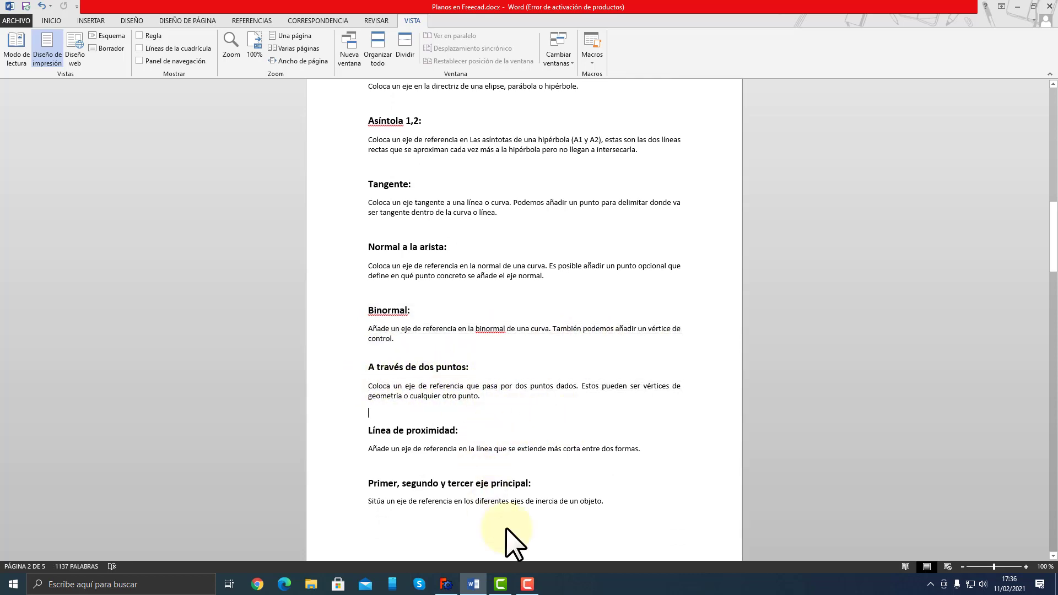
Return to FreeCAD and examine the circle sketch, its vertex and datum point, and the lines crossing on the B-spline
click(447, 583)
mouse_move(521, 384)
middle_down()
mouse_move(524, 326)
mouse_move(553, 324)
mouse_move(520, 330)
middle_up()
click(508, 332)
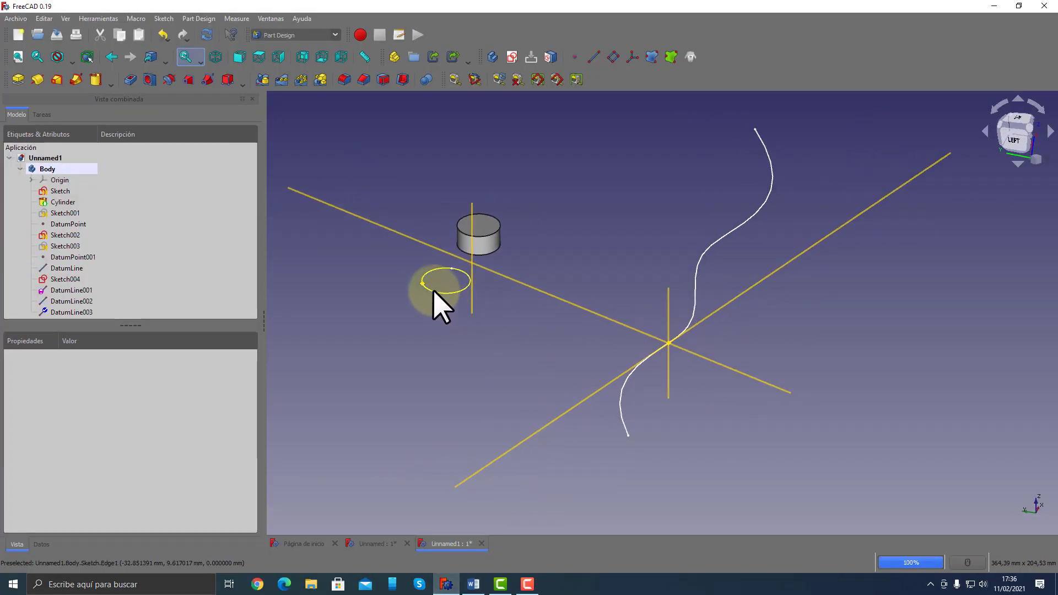
click(409, 289)
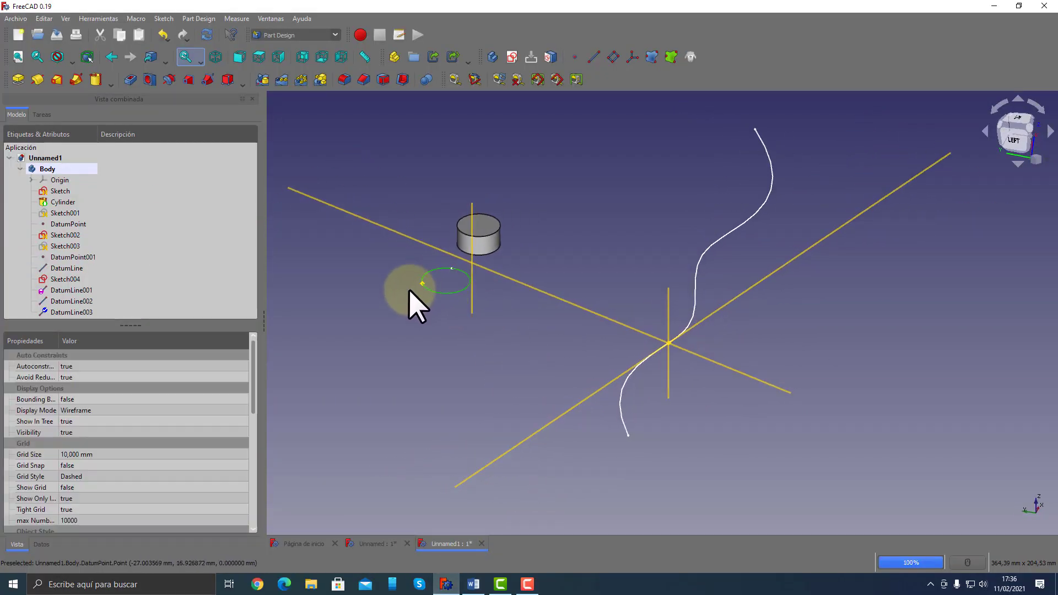
click(445, 274)
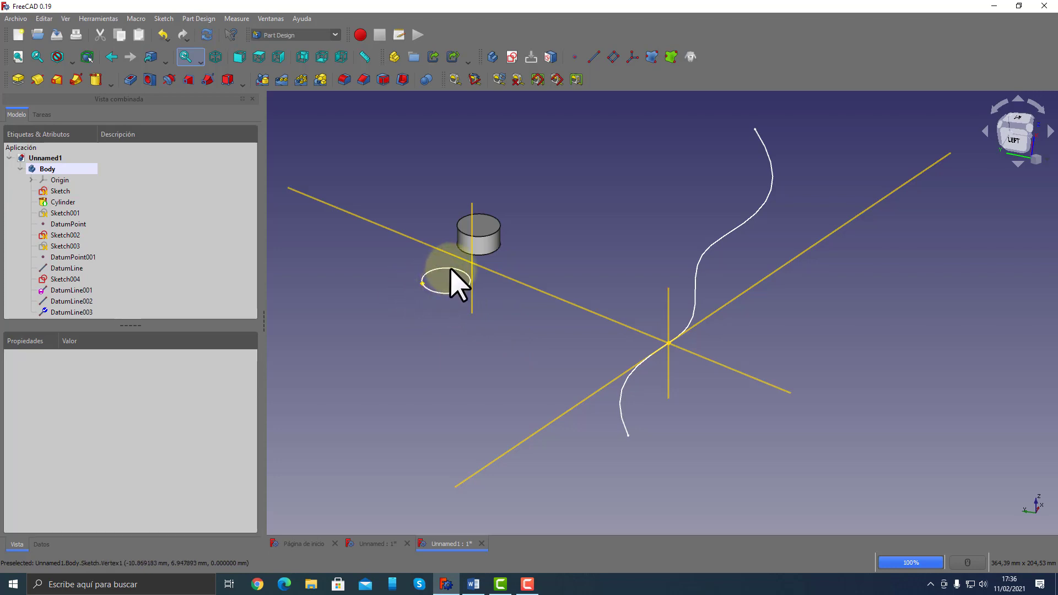
click(433, 294)
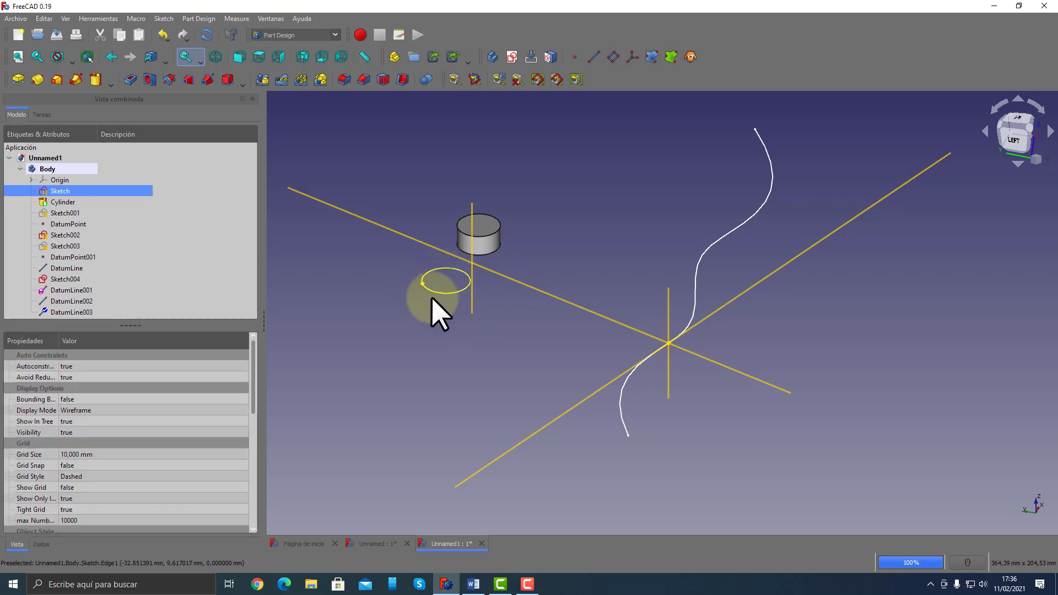
ctrl+click(667, 343)
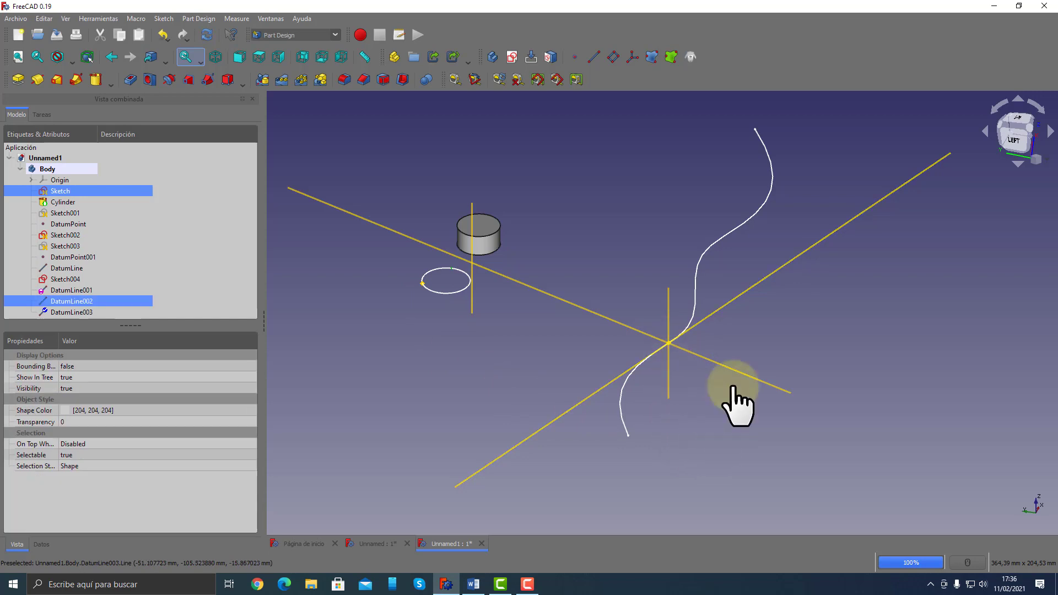
Start a datum line without preselected references and switch the model display to points mode
click(594, 58)
click(639, 309)
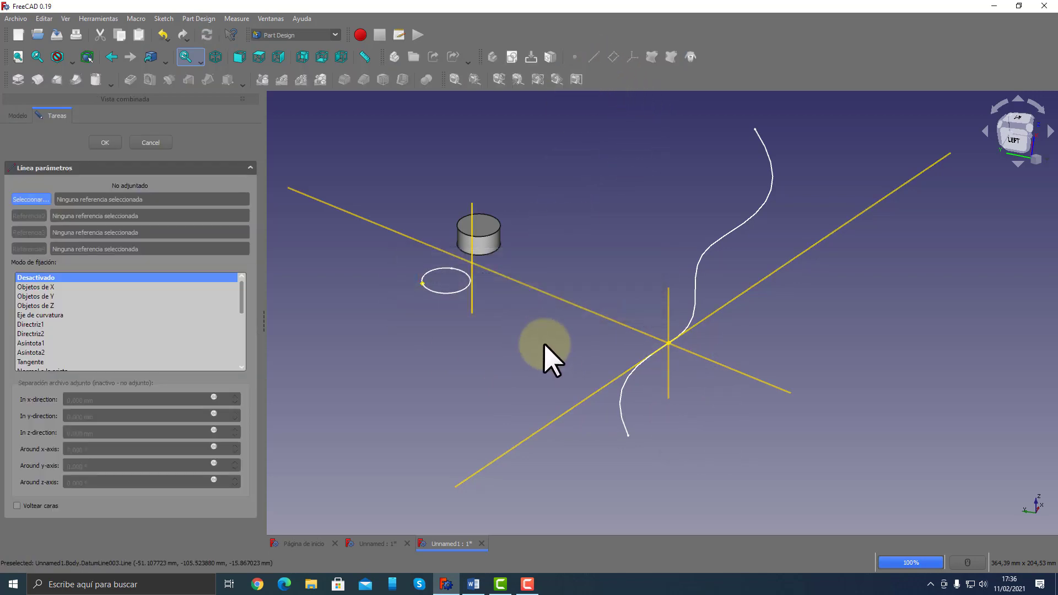
click(75, 59)
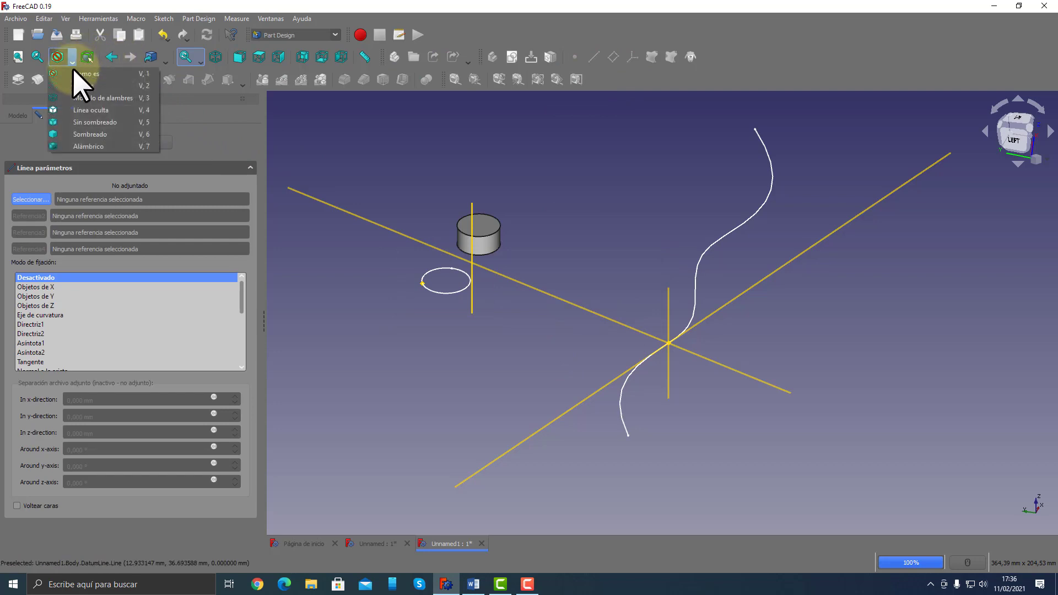
click(71, 85)
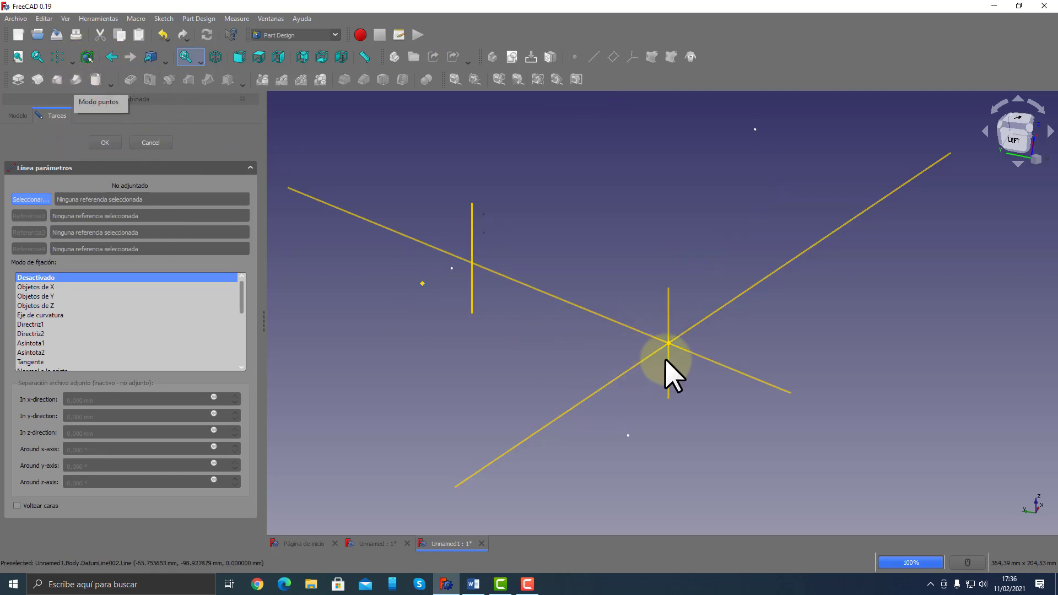
Attach the datum line through two points, using the B-spline's end vertex and the circle's vertex, and cancel it after viewing
click(629, 435)
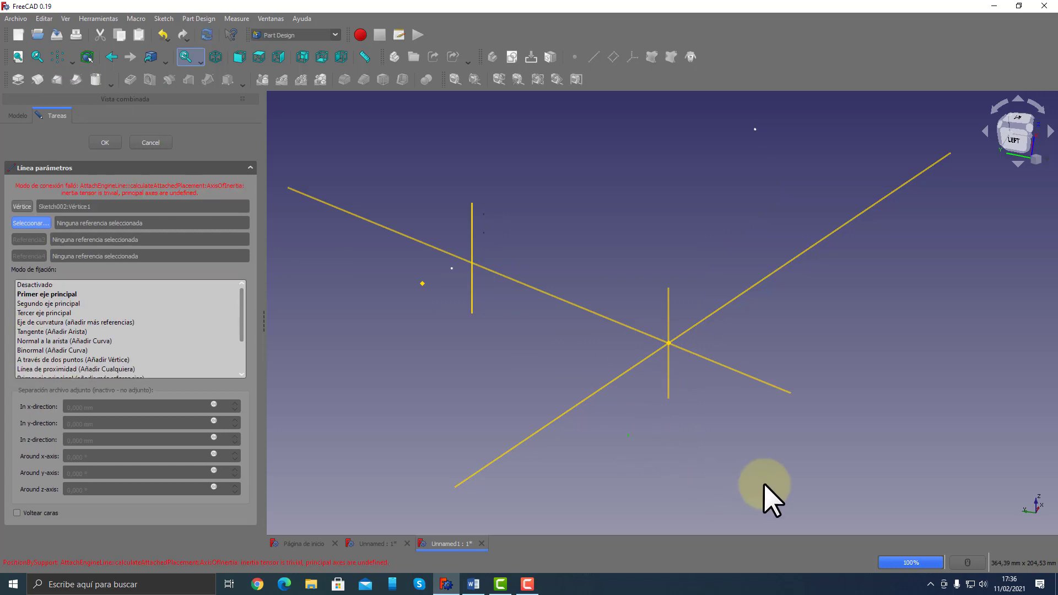
click(450, 269)
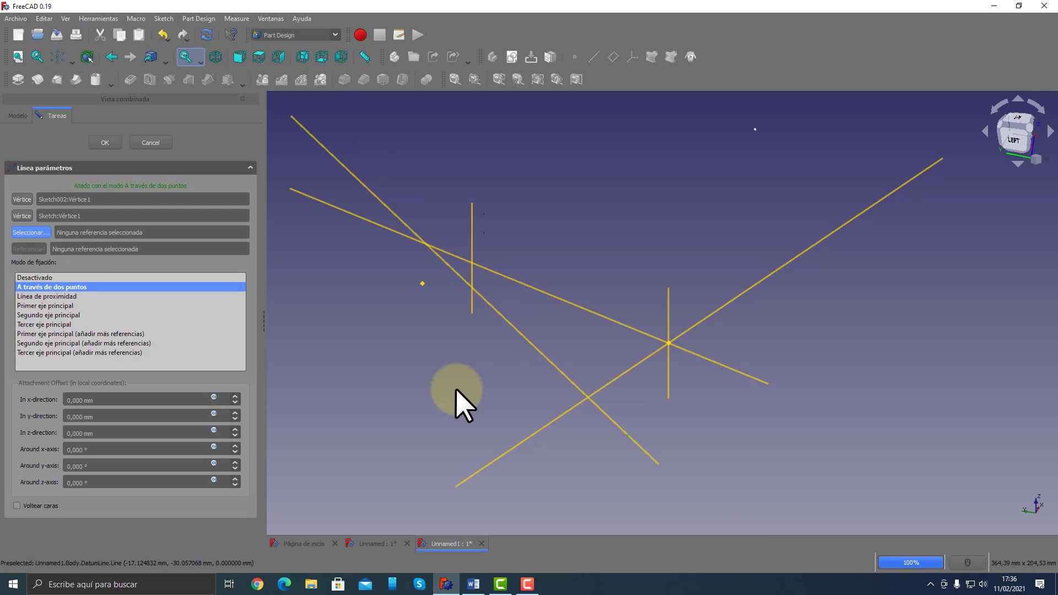
click(150, 142)
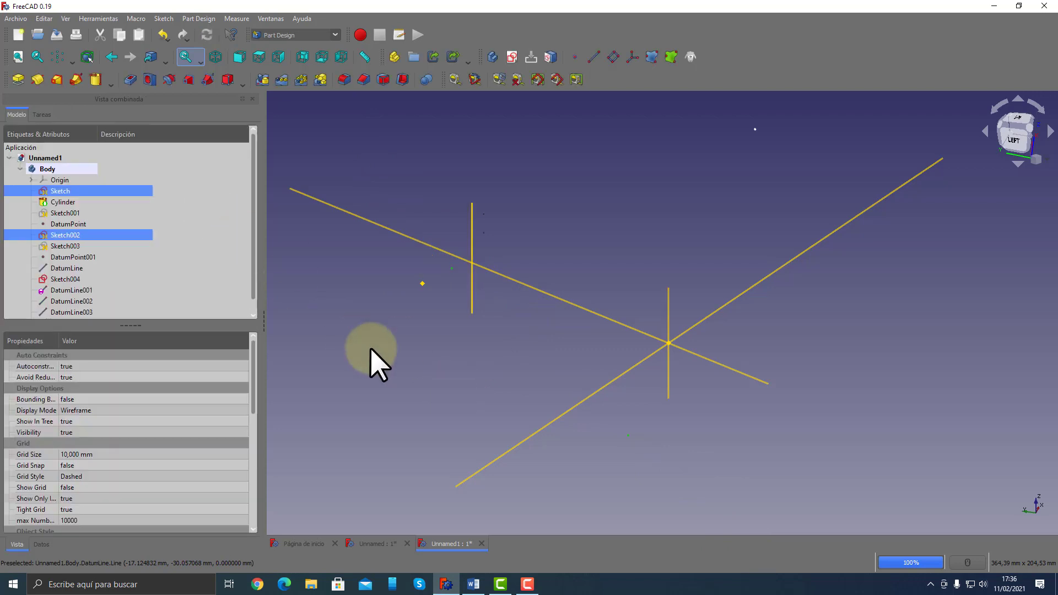
mouse_move(371, 348)
mouse_down()
mouse_move(489, 326)
mouse_move(474, 322)
mouse_up()
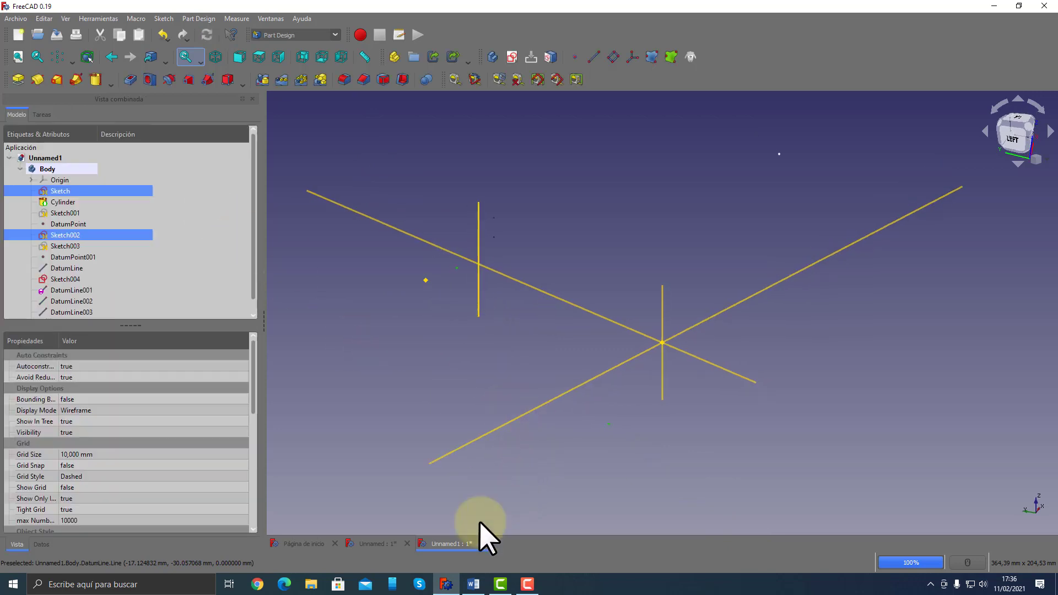
Switch to the Word notes and read the Línea de proximidad definition
click(473, 584)
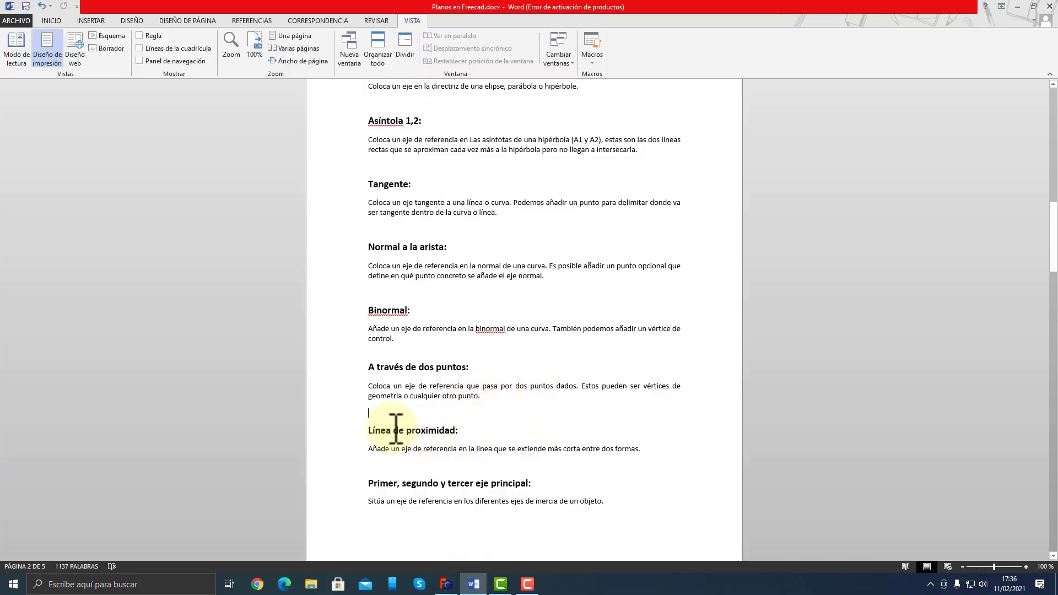
drag(372, 430, 641, 450)
click(484, 420)
Return to FreeCAD, restore the display mode to Como es and clear the selection
click(446, 584)
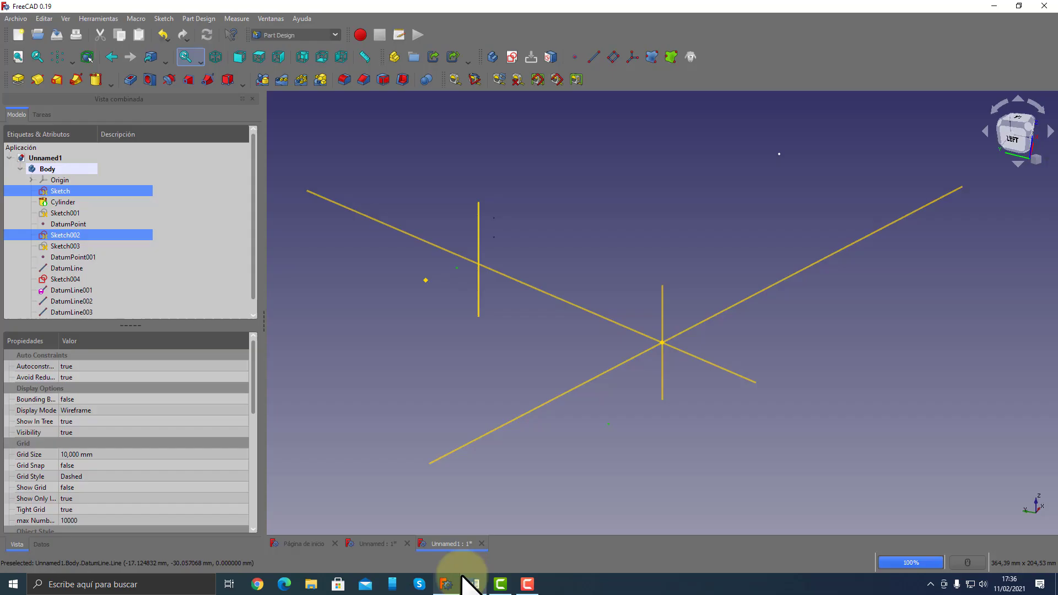
mouse_move(582, 367)
middle_down()
mouse_move(618, 295)
mouse_move(573, 386)
middle_up()
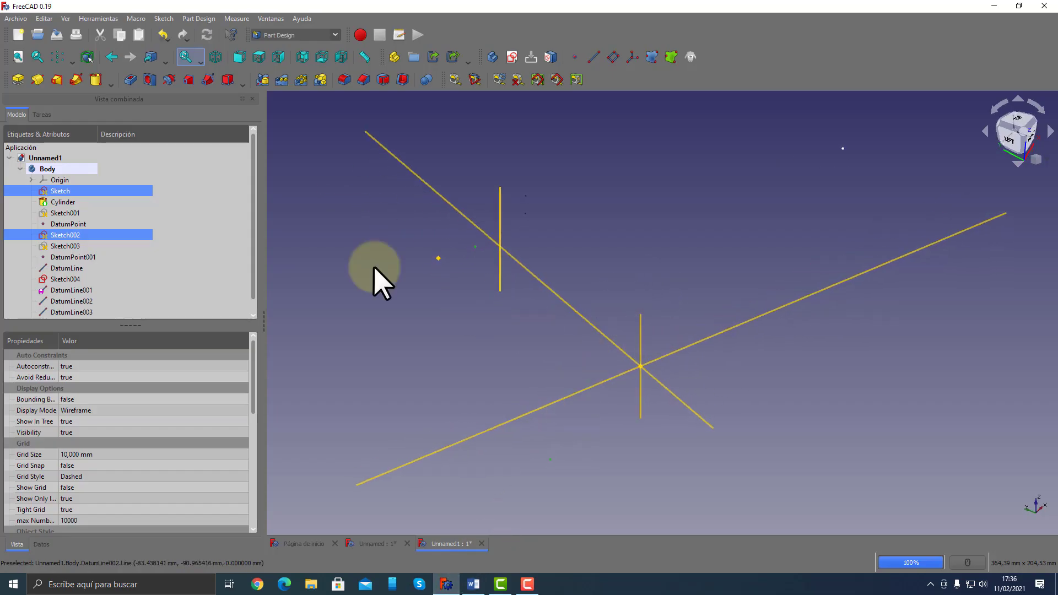
click(71, 61)
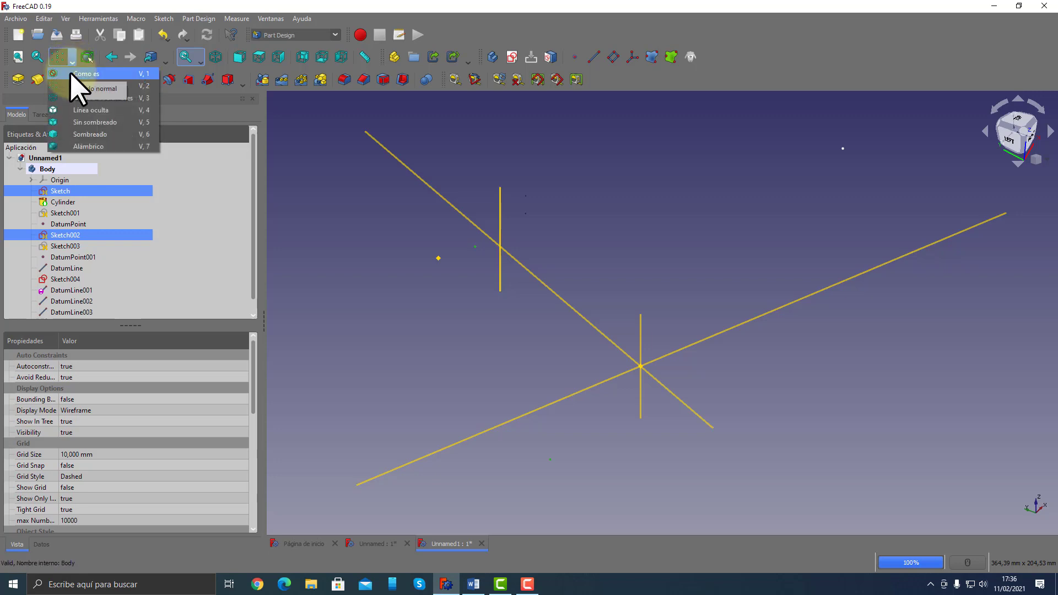
click(71, 74)
click(383, 286)
Create a new sketch on the XY plane of the body
scroll(514, 293, down, 4)
middle_drag(581, 283, 611, 340)
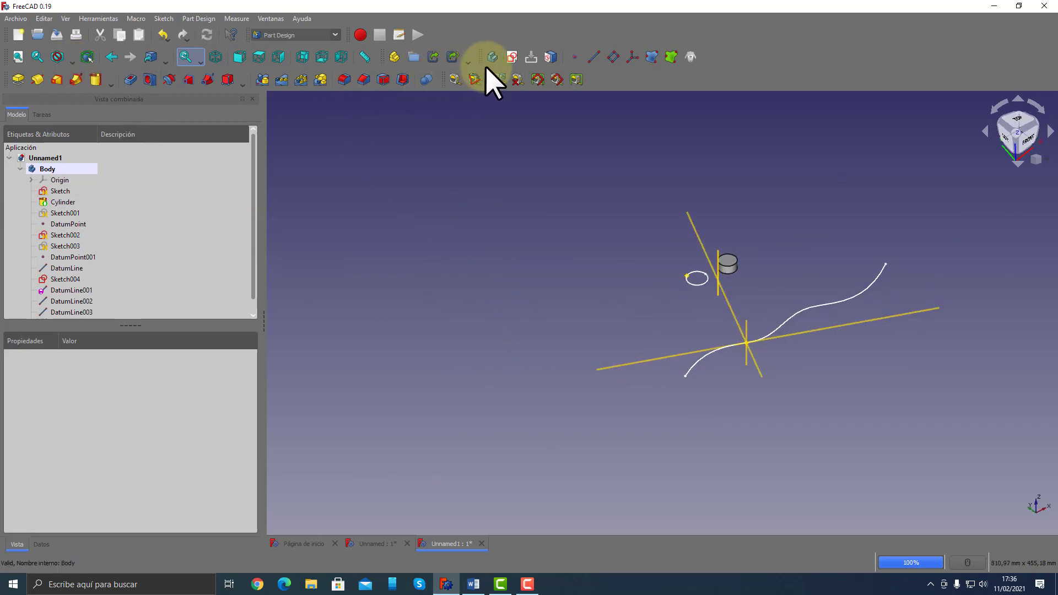
click(511, 58)
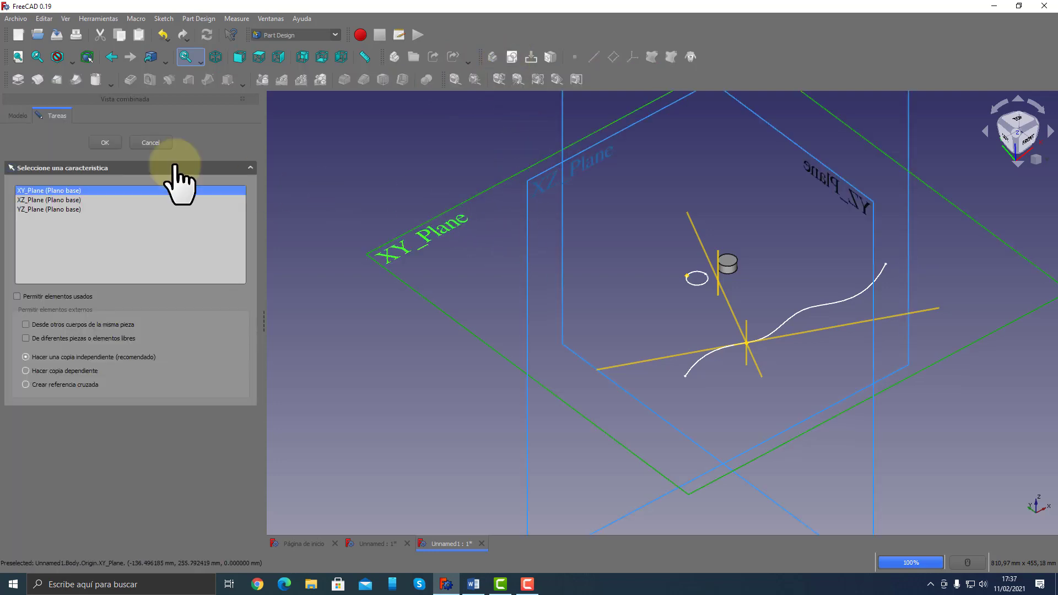
click(103, 142)
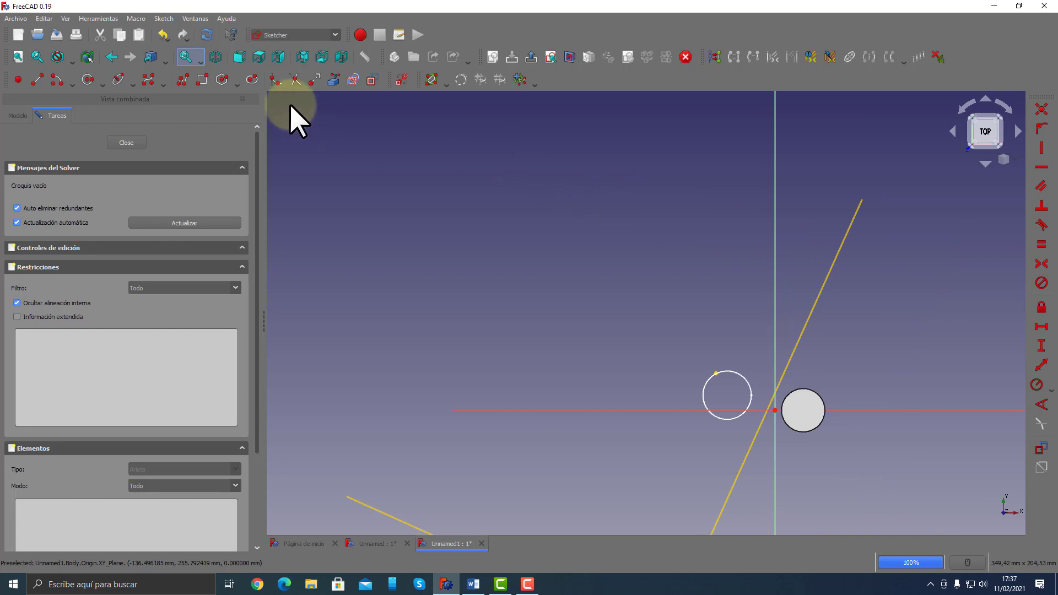
Draw two separate rectangles in free space away from the circle and the cylinder
click(202, 79)
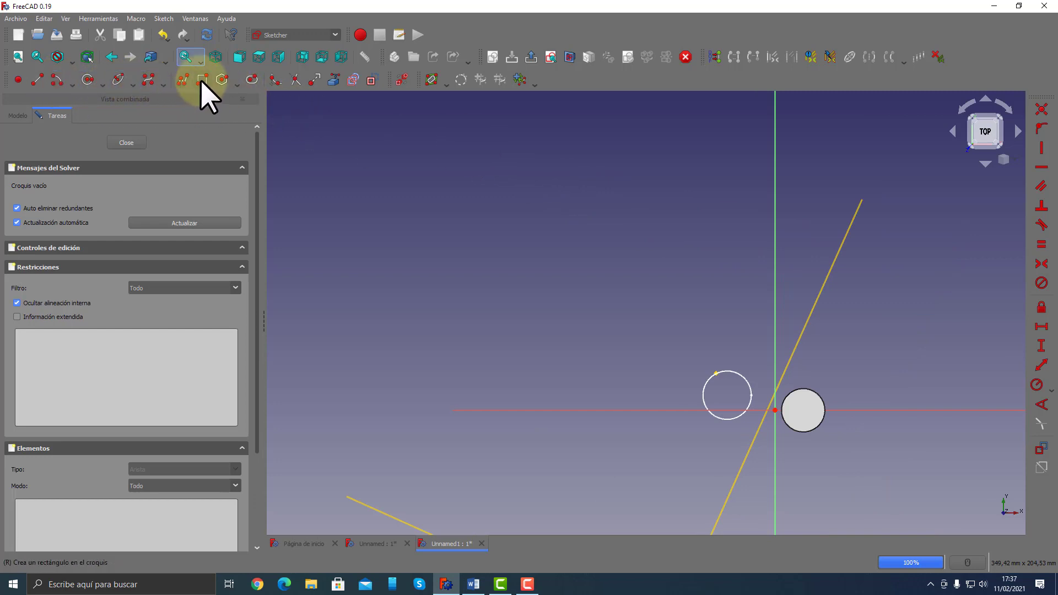
click(540, 222)
click(598, 284)
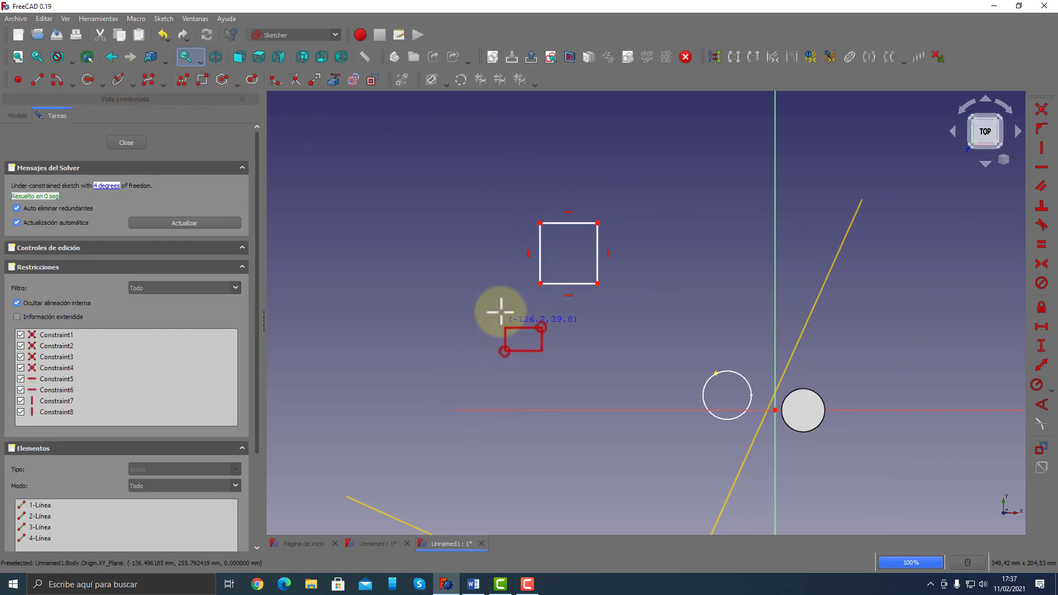
click(486, 297)
click(533, 348)
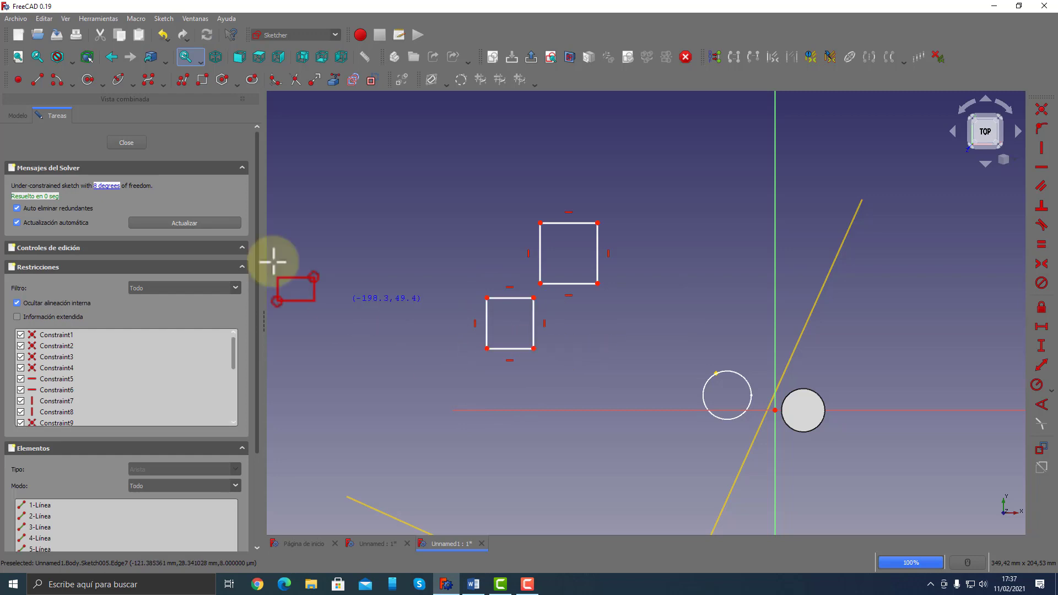
Delete the smaller of the two rectangles from Sketch005 and close the sketch
click(133, 144)
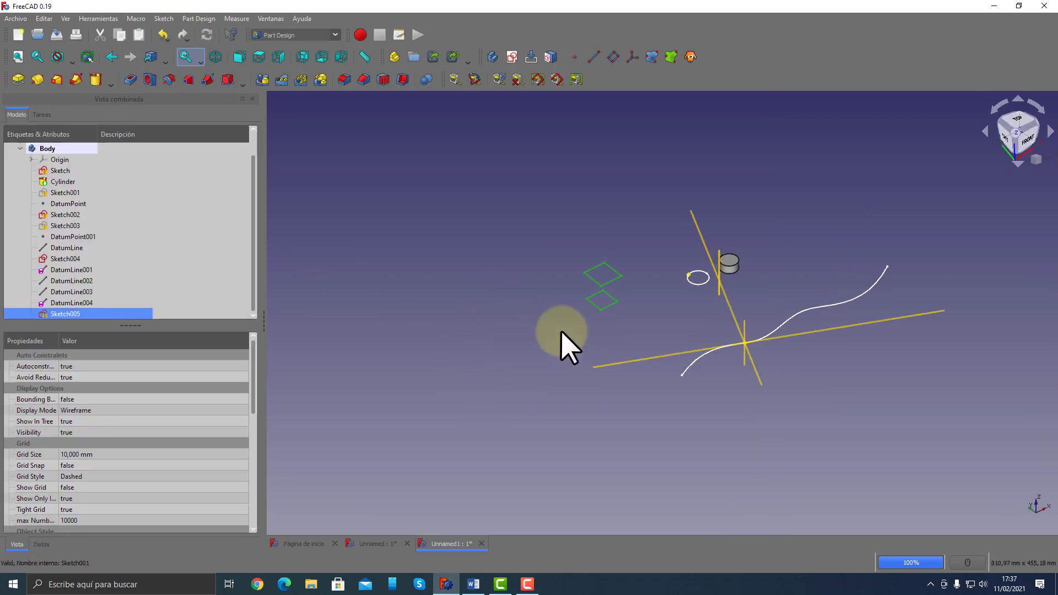
scroll(611, 285, up, 3)
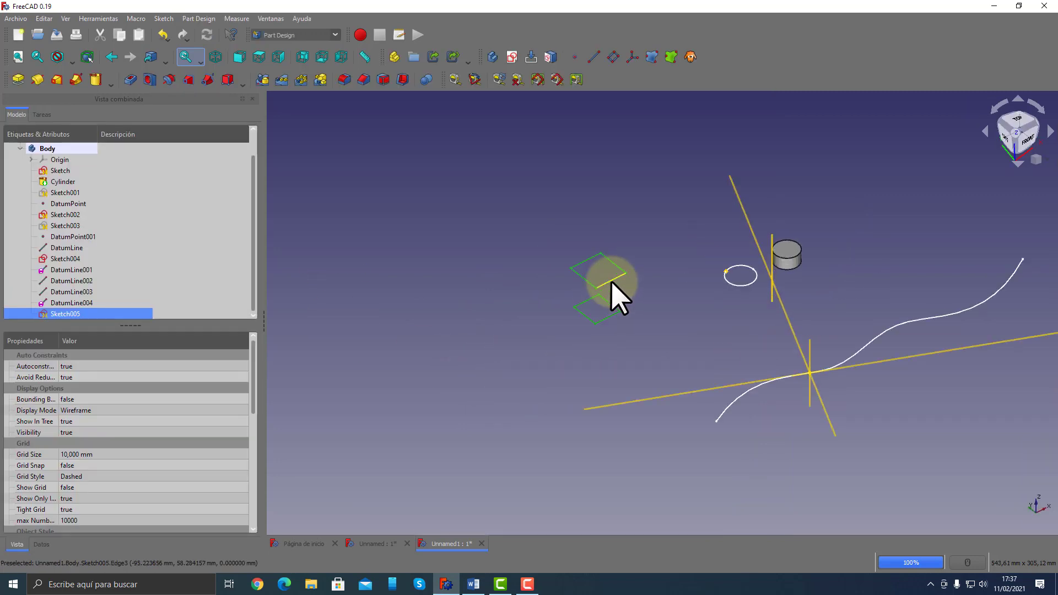
double_click(82, 314)
drag(540, 218, 627, 314)
key(Delete)
click(126, 143)
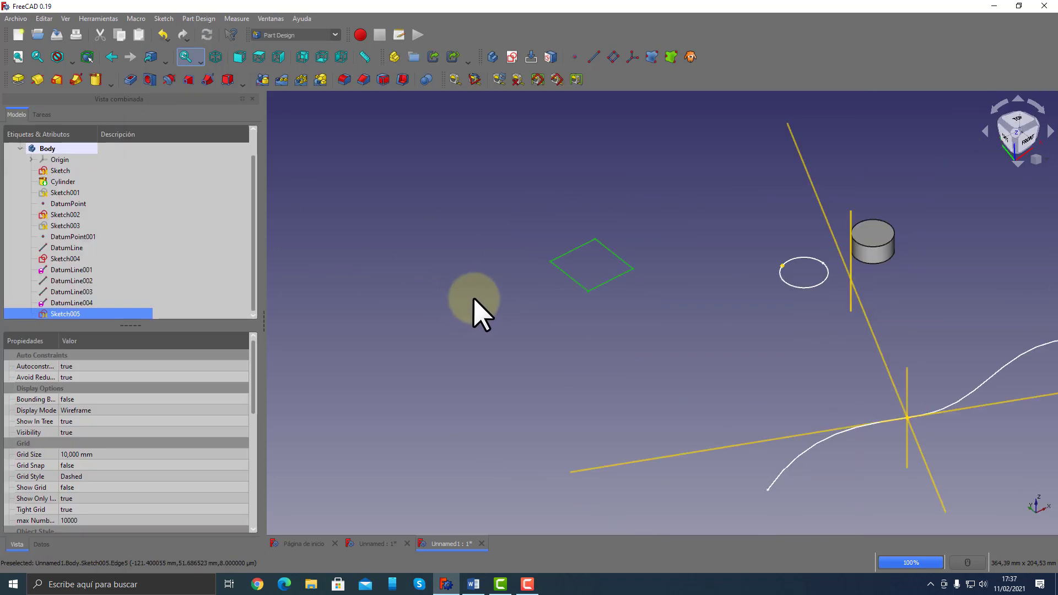
Create a new sketch on the XY_Plane with a small rectangle diagonally below and left of the existing larger one
click(500, 84)
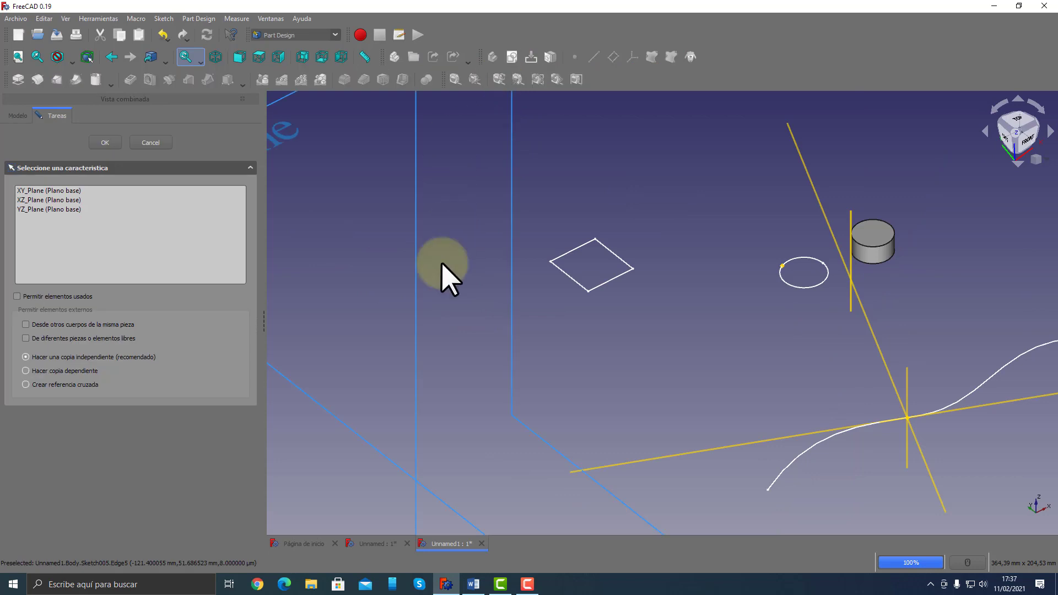
click(394, 280)
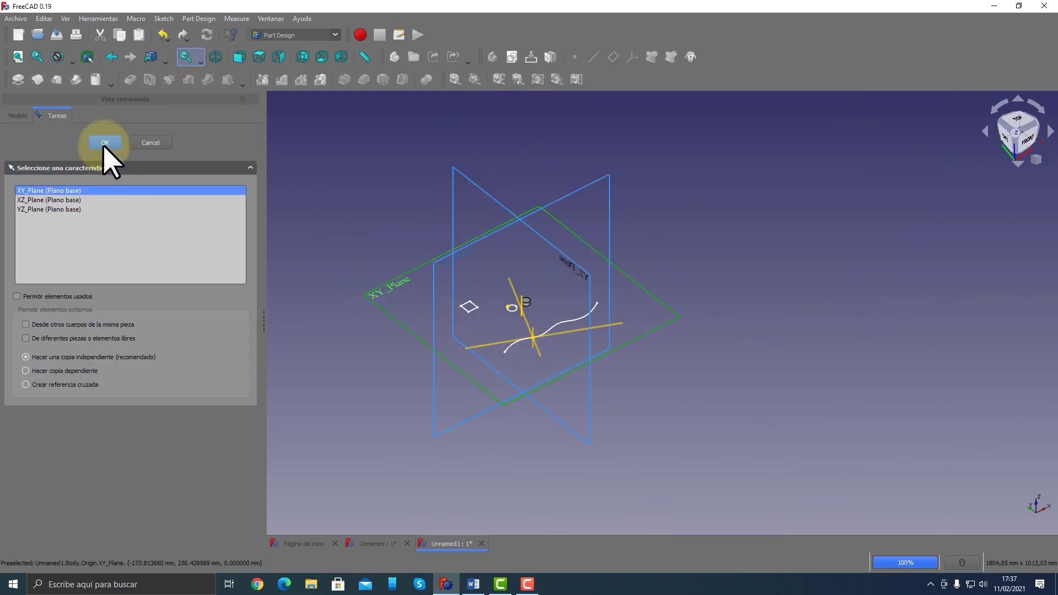
click(103, 144)
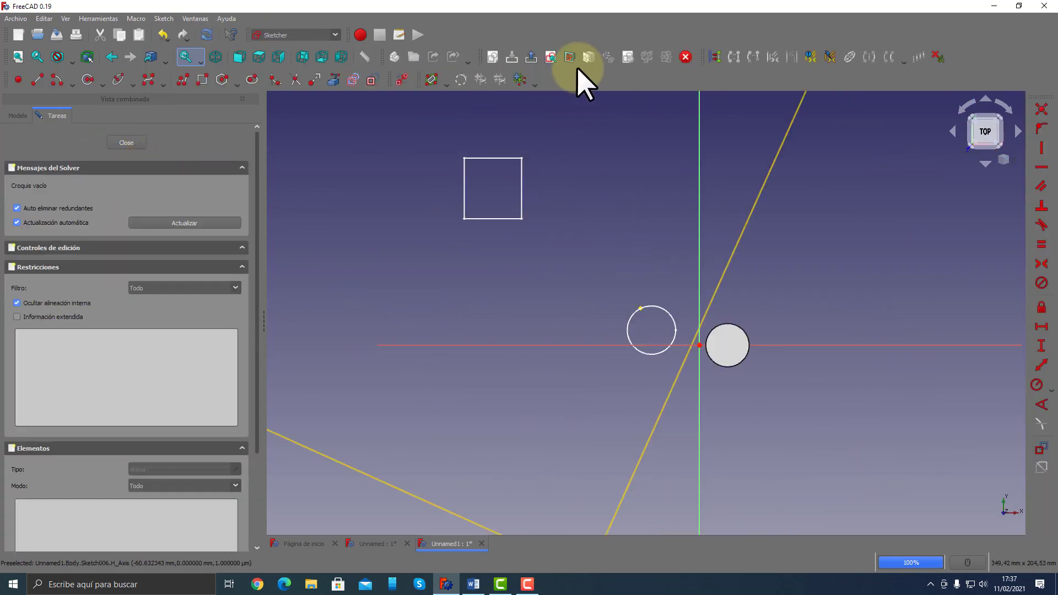
click(202, 80)
click(407, 228)
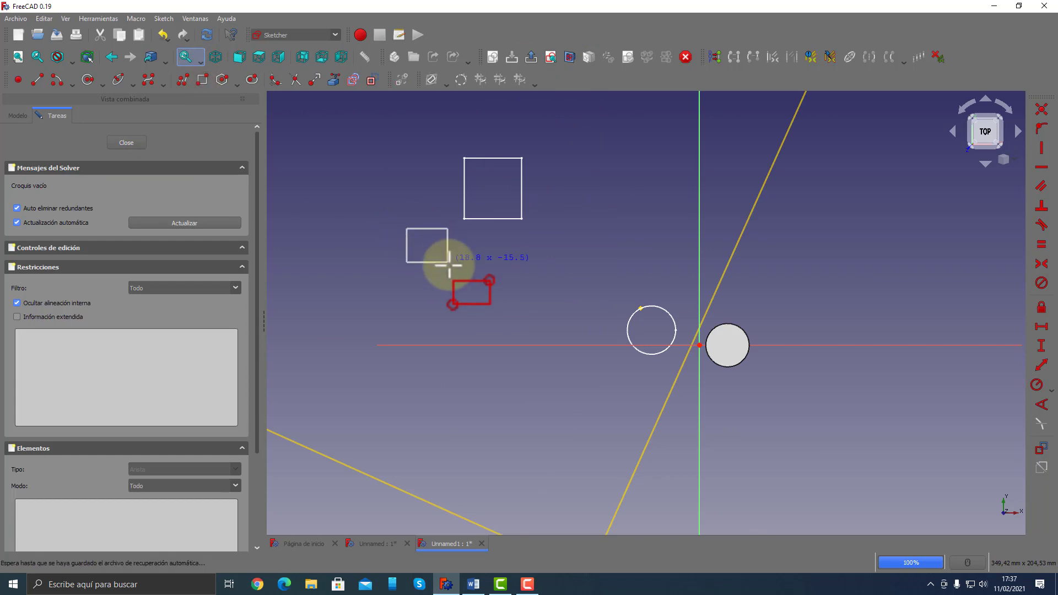
click(450, 273)
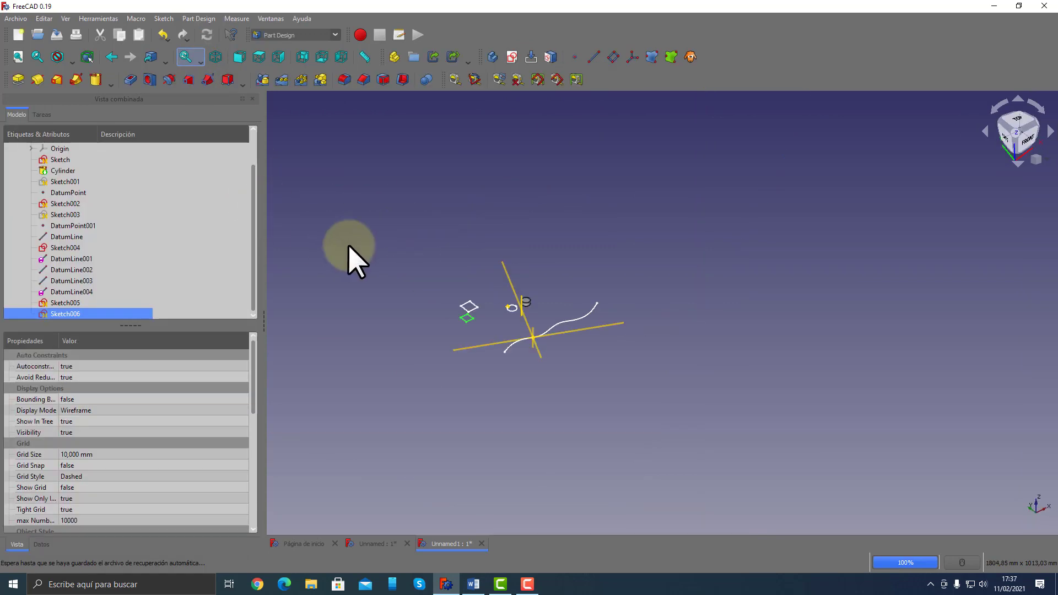
Examine the two rectangles in 3D and check which one belongs to Sketch005 and which to Sketch006
scroll(424, 319, up, 5)
middle_drag(418, 317, 397, 304)
scroll(573, 288, up, 4)
middle_drag(573, 288, 525, 280)
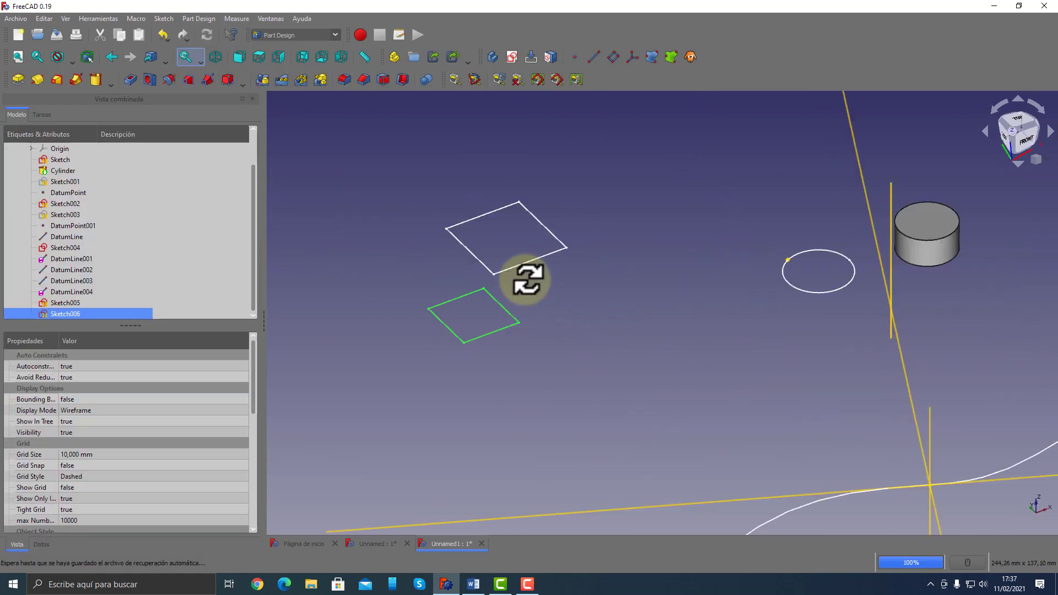
click(368, 240)
click(68, 312)
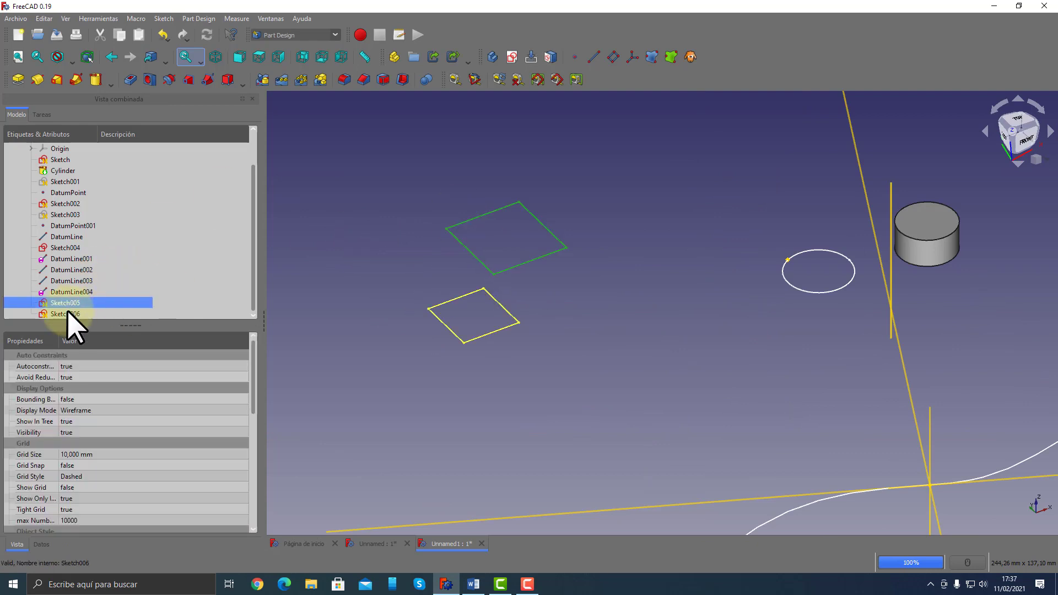
click(339, 188)
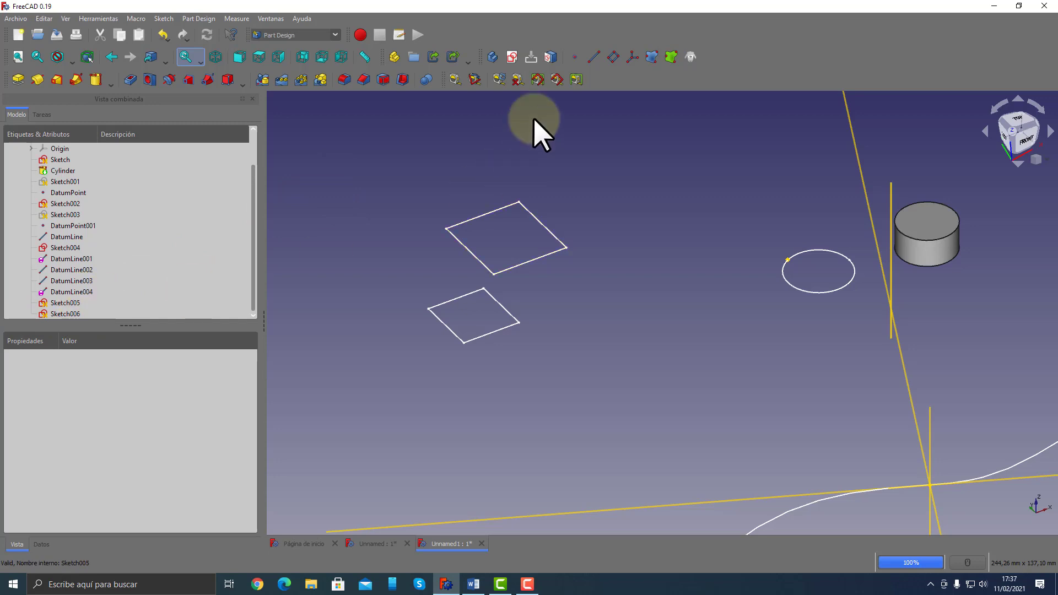
Start a datum line and assign Sketch005 as its first reference
click(592, 55)
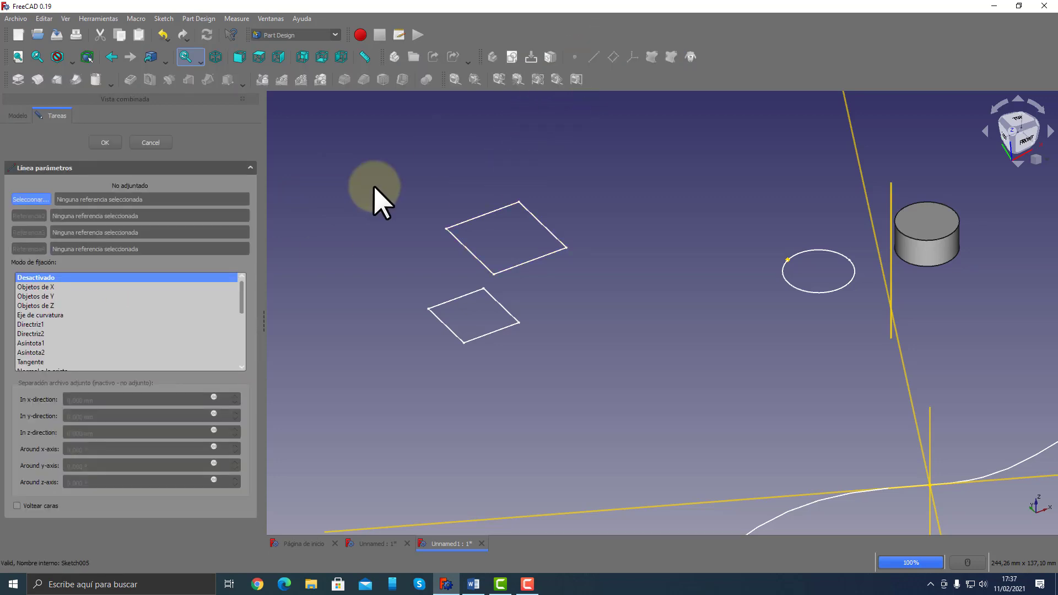
click(159, 145)
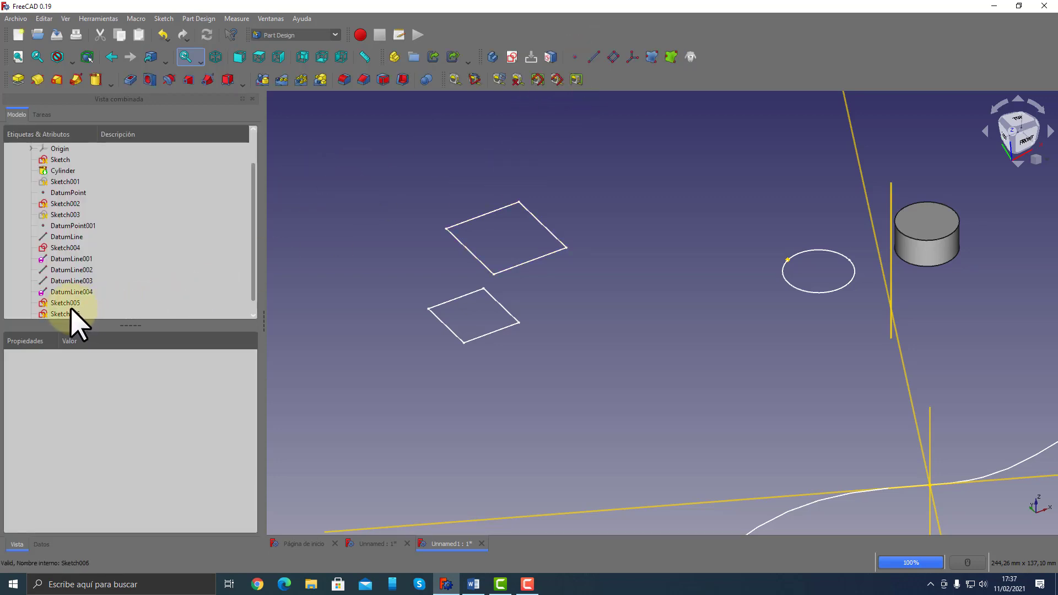
click(591, 57)
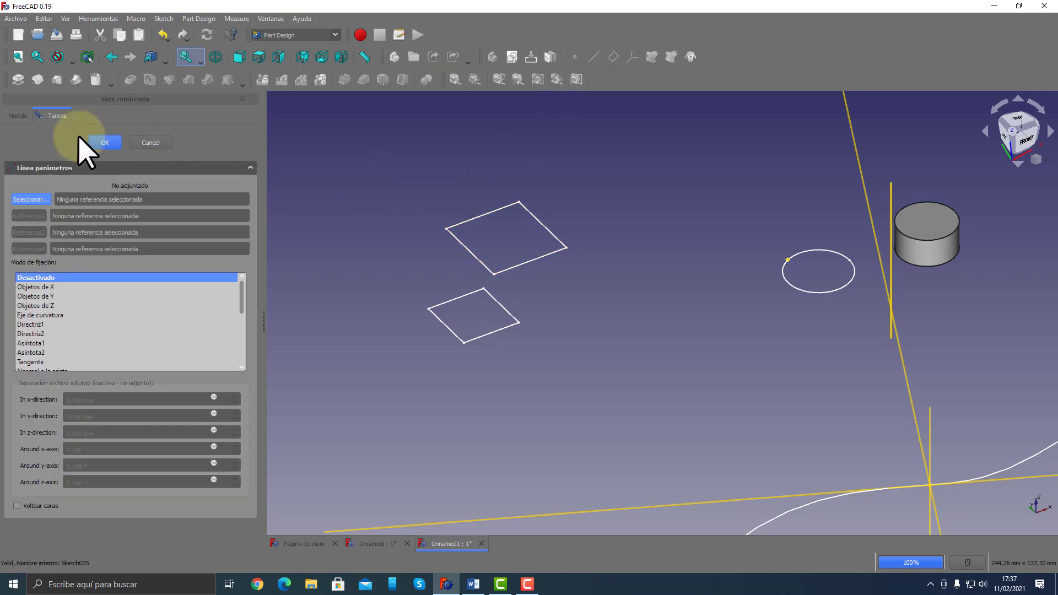
click(18, 116)
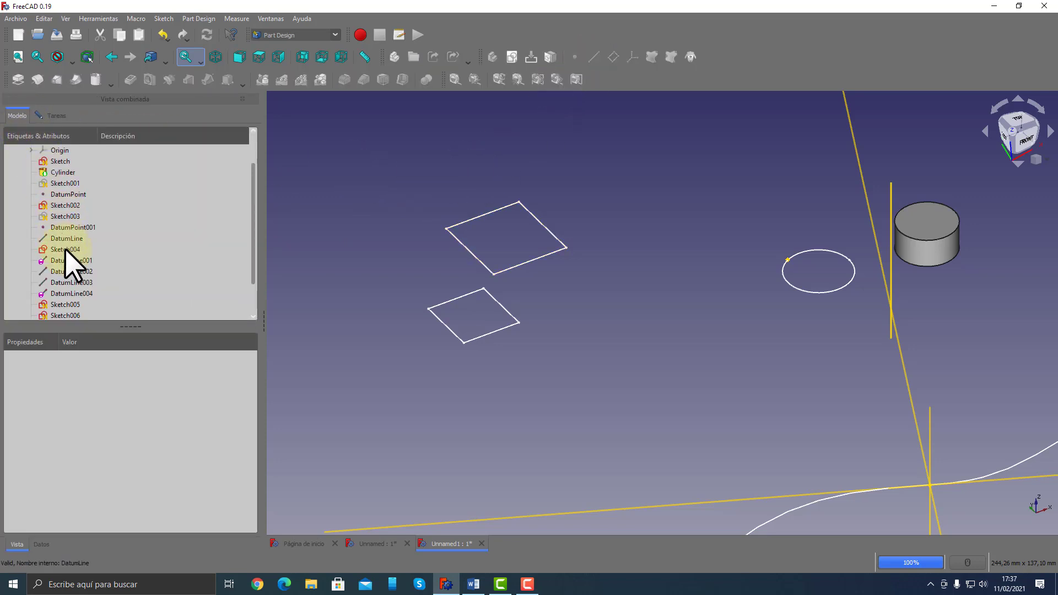
click(64, 304)
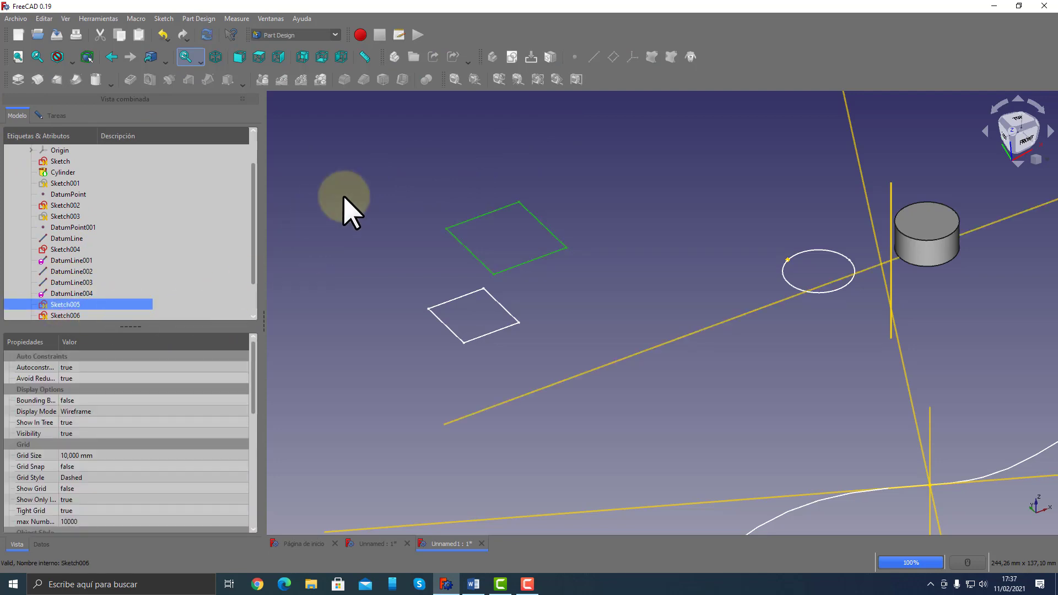
click(58, 116)
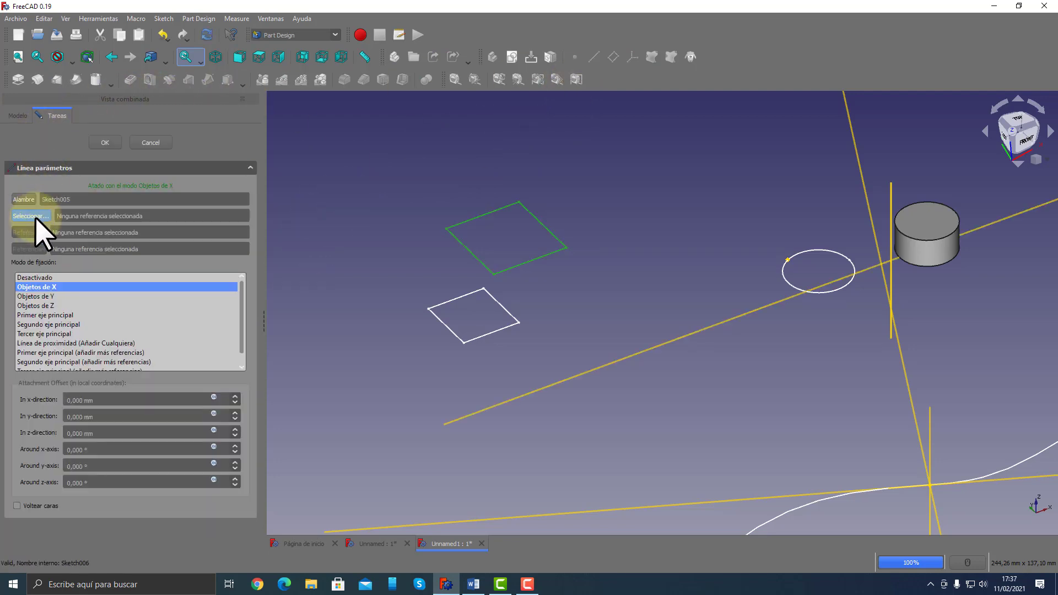
Add Sketch006 as the second reference and accept the datum line in Línea de proximidad mode
click(23, 116)
click(59, 314)
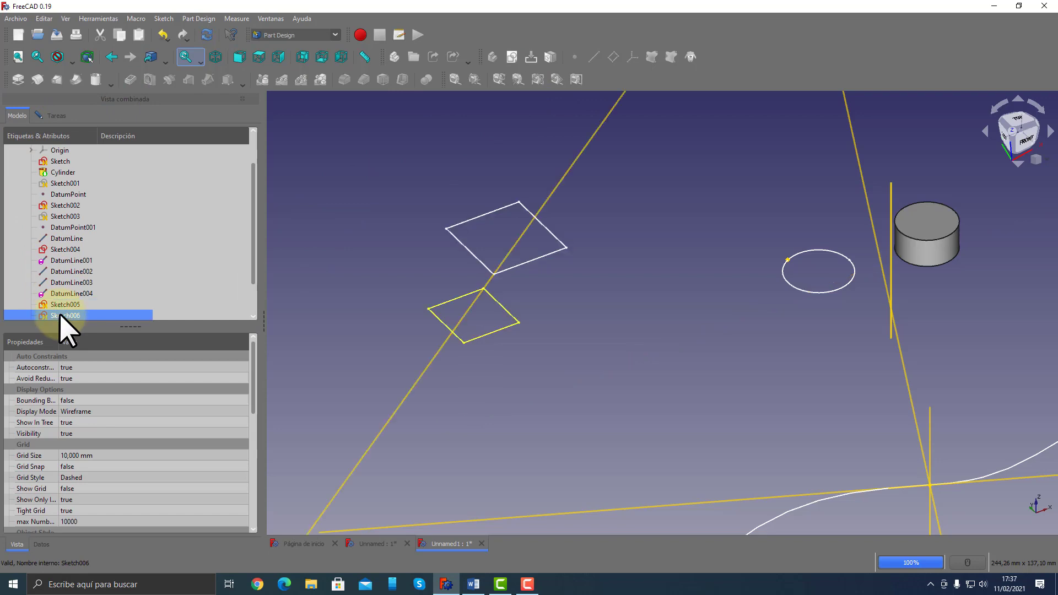
click(57, 116)
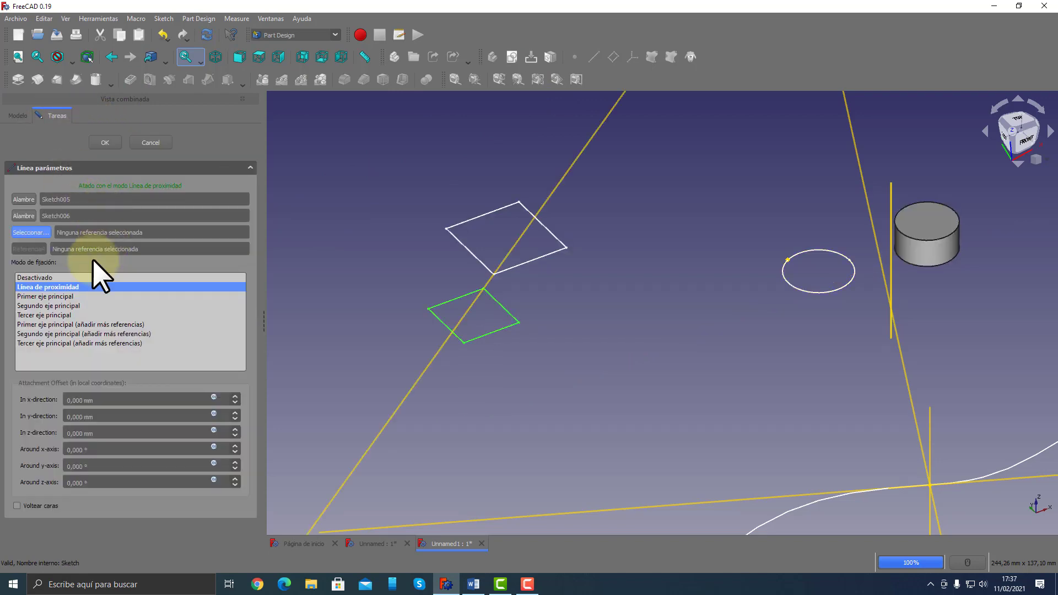
middle_drag(576, 288, 505, 330)
scroll(541, 263, up, 5)
scroll(541, 263, down, 9)
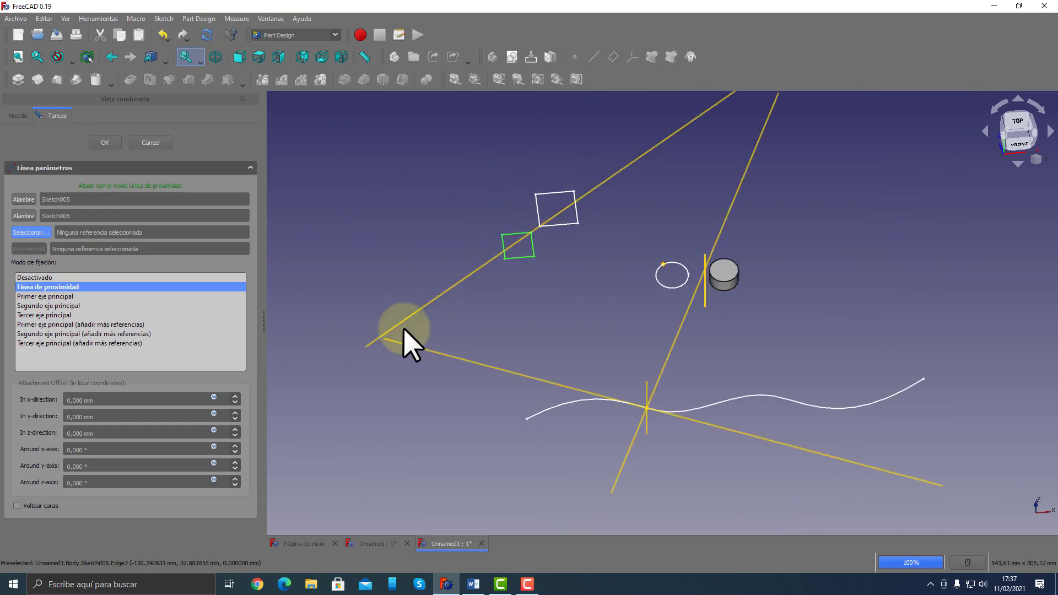
scroll(543, 222, up, 5)
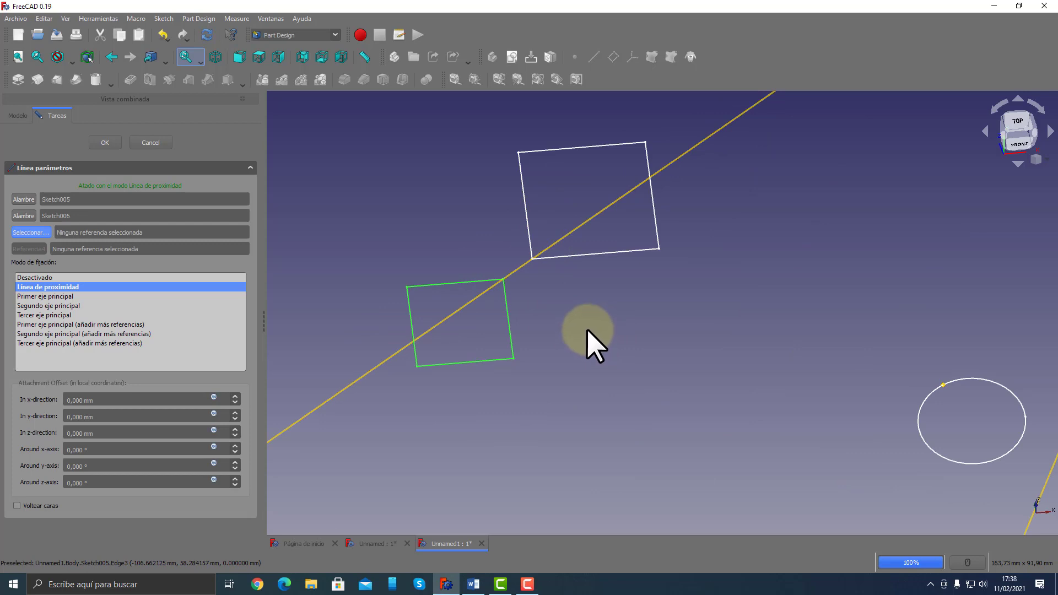
middle_drag(587, 329, 560, 293)
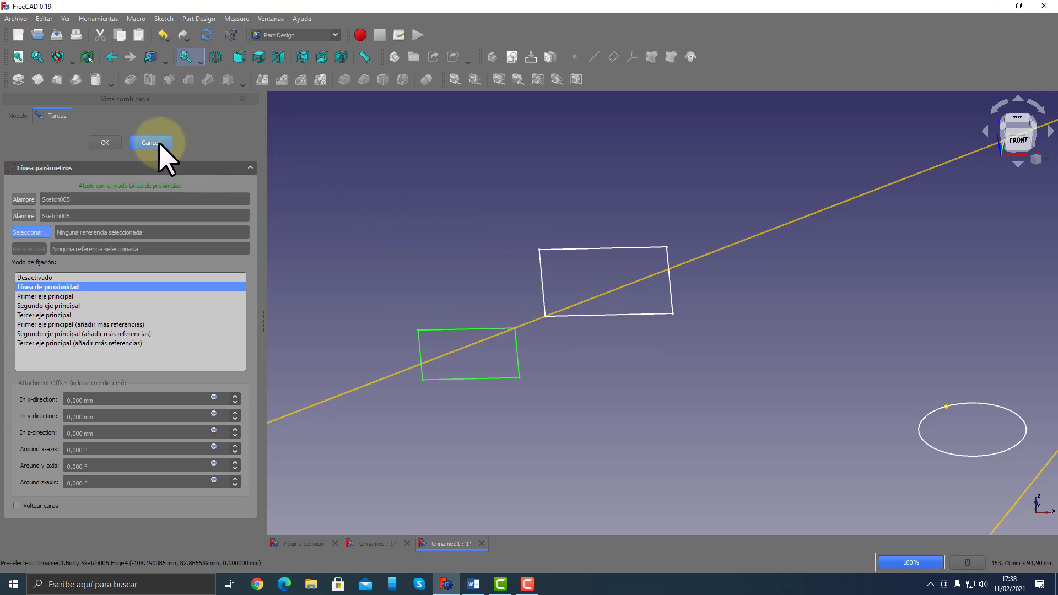
click(111, 144)
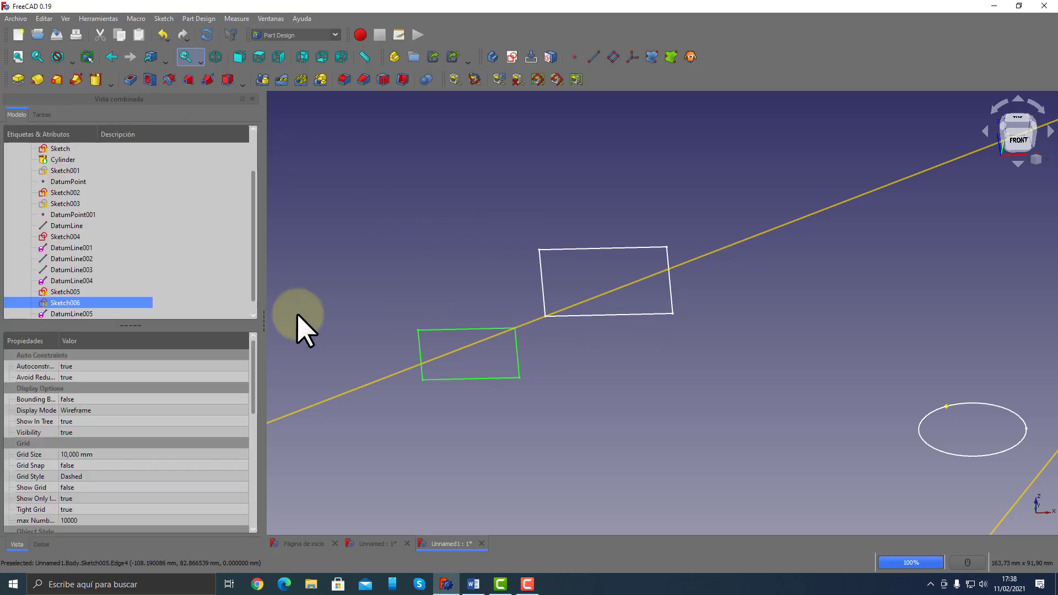
click(378, 238)
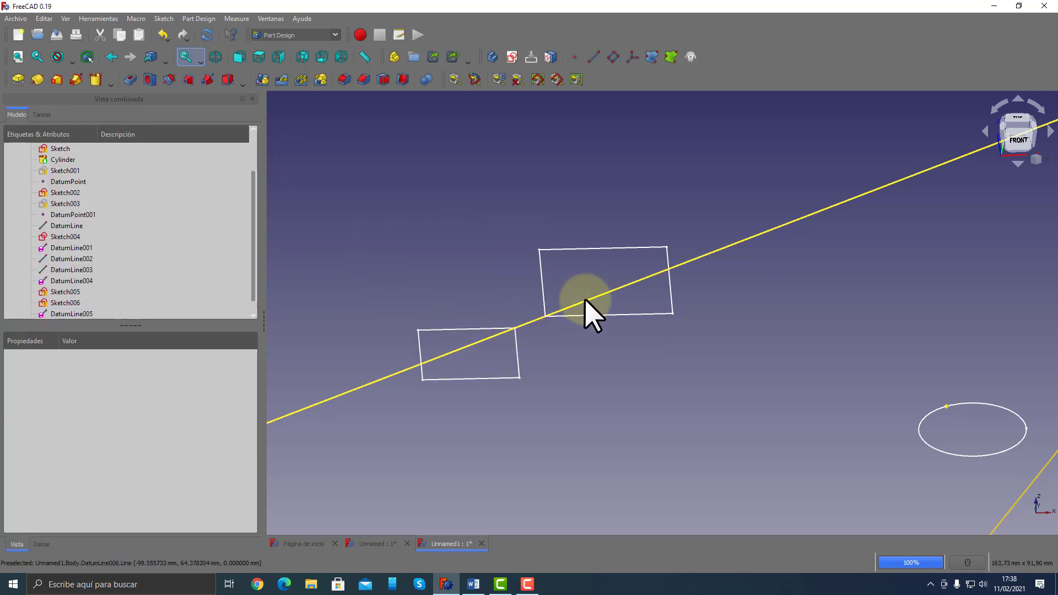
In Sketch005, delete the left side's vertical and top side's horizontal constraints, and move the upper-left corner down close to the smaller rectangle's upper-right corner
click(73, 292)
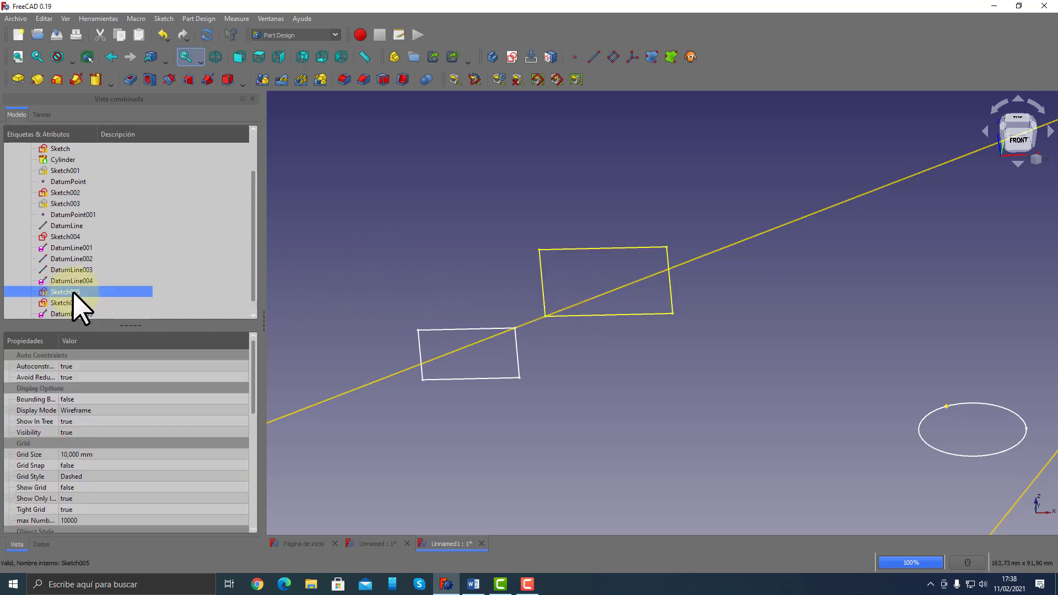
right_click(69, 293)
click(87, 298)
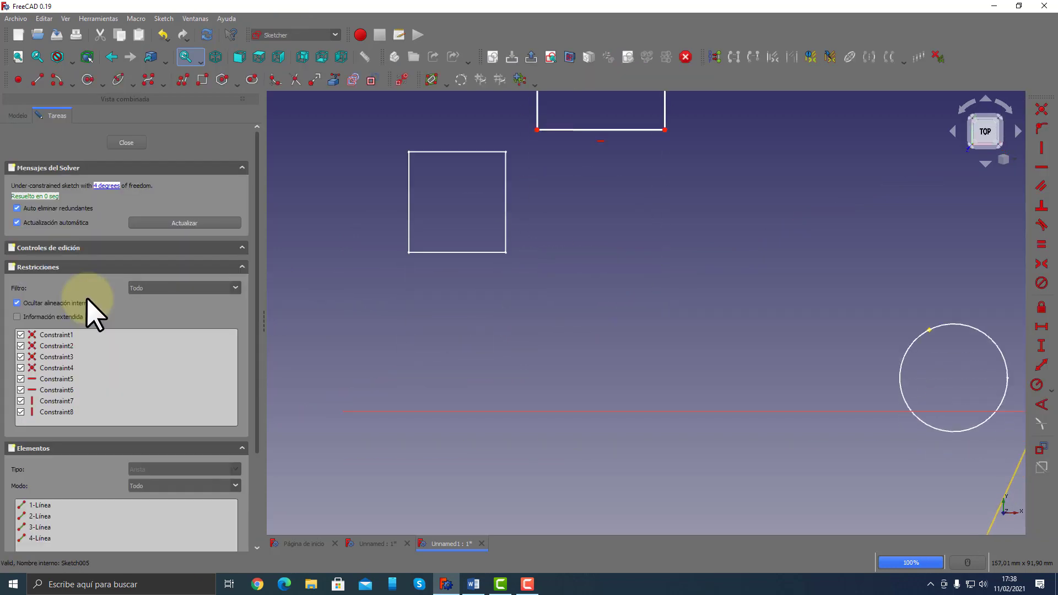
scroll(526, 225, down, 4)
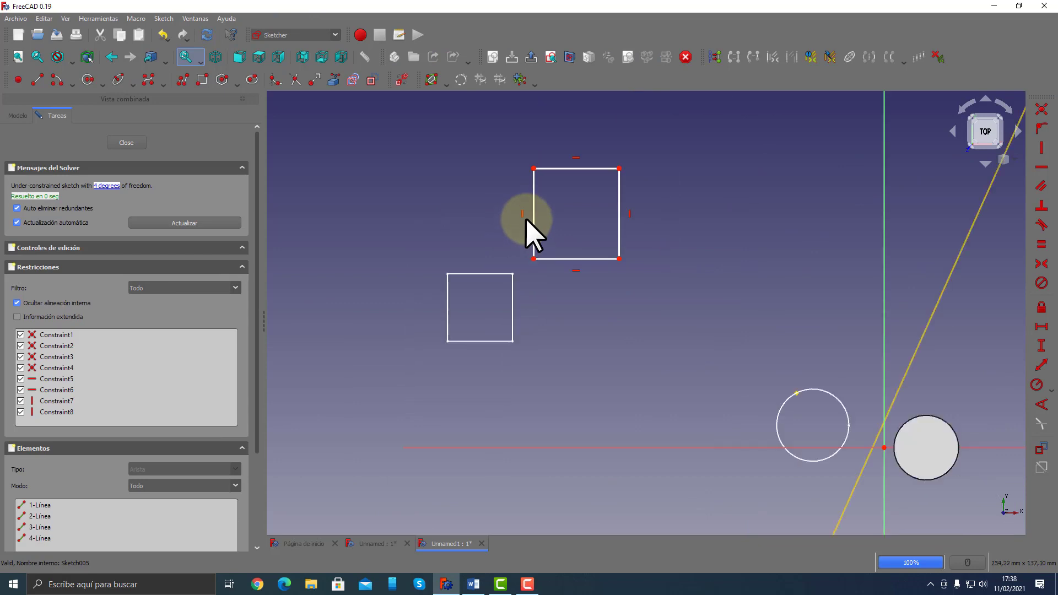
click(523, 214)
key(Delete)
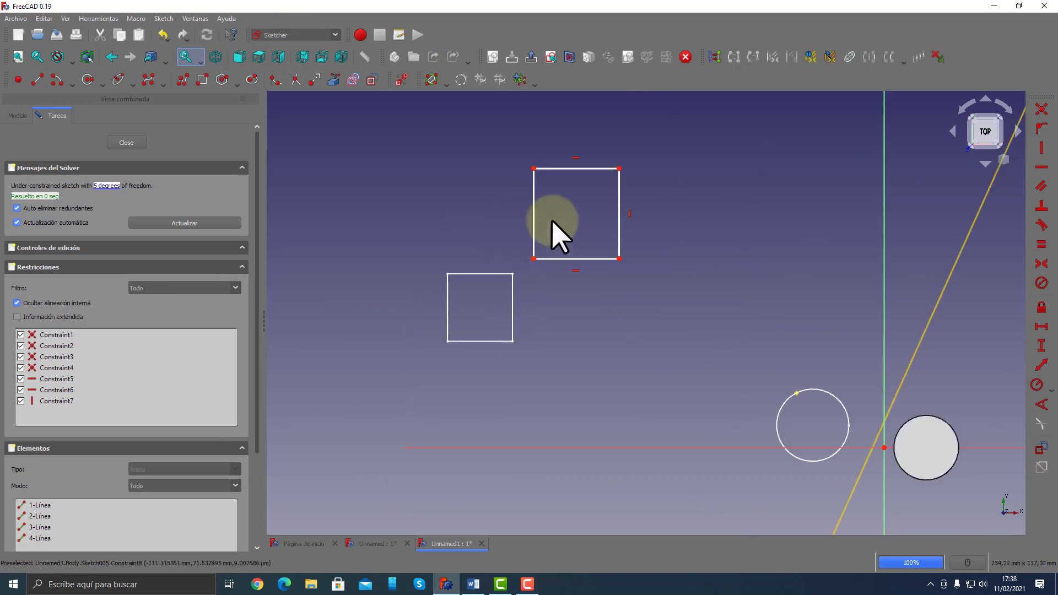
click(575, 158)
key(Delete)
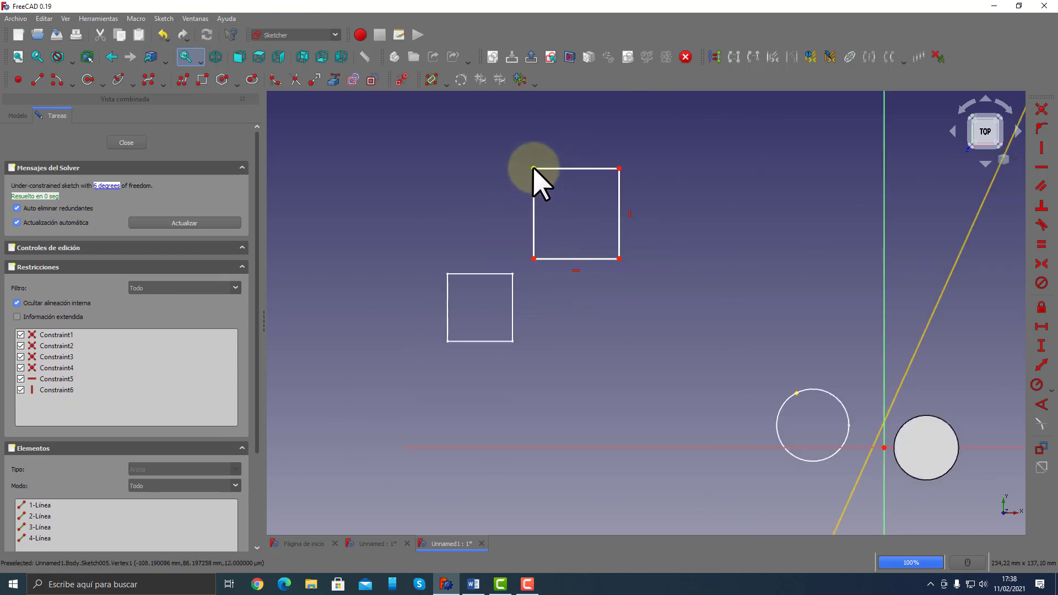
drag(534, 168, 512, 264)
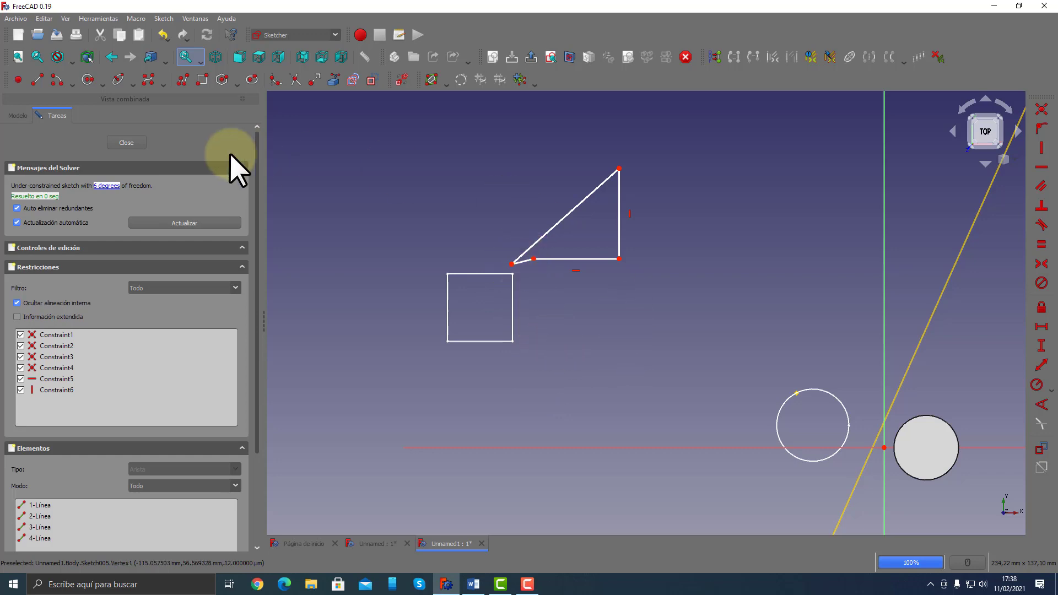
click(126, 142)
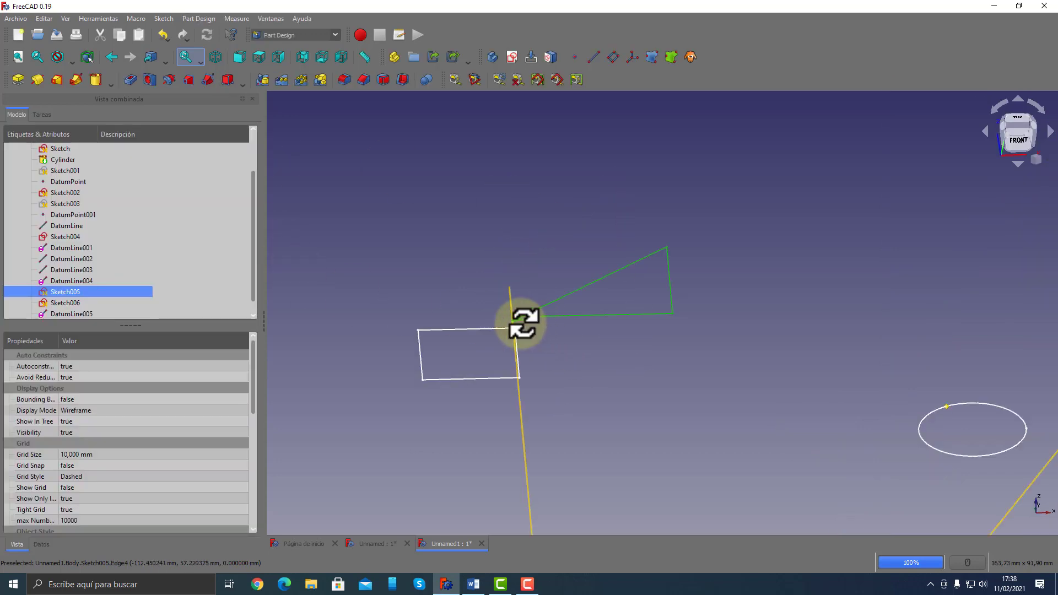
Examine how the proximity datum line runs between the reshaped outline's moved corner and the smaller rectangle
middle_drag(524, 322, 792, 194)
scroll(795, 146, up, 6)
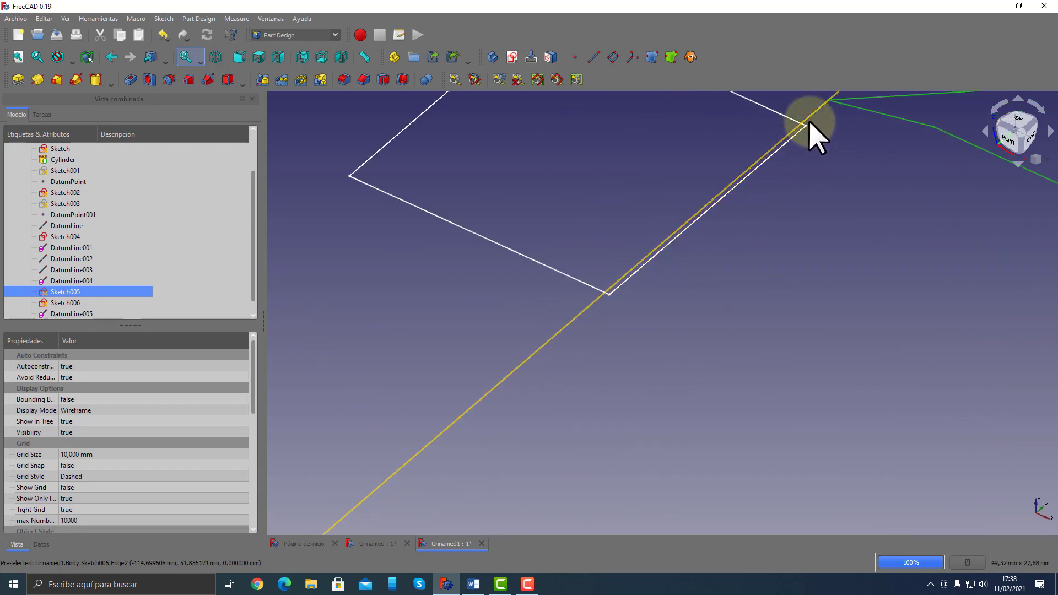
middle_drag(811, 117, 803, 273)
scroll(801, 265, up, 2)
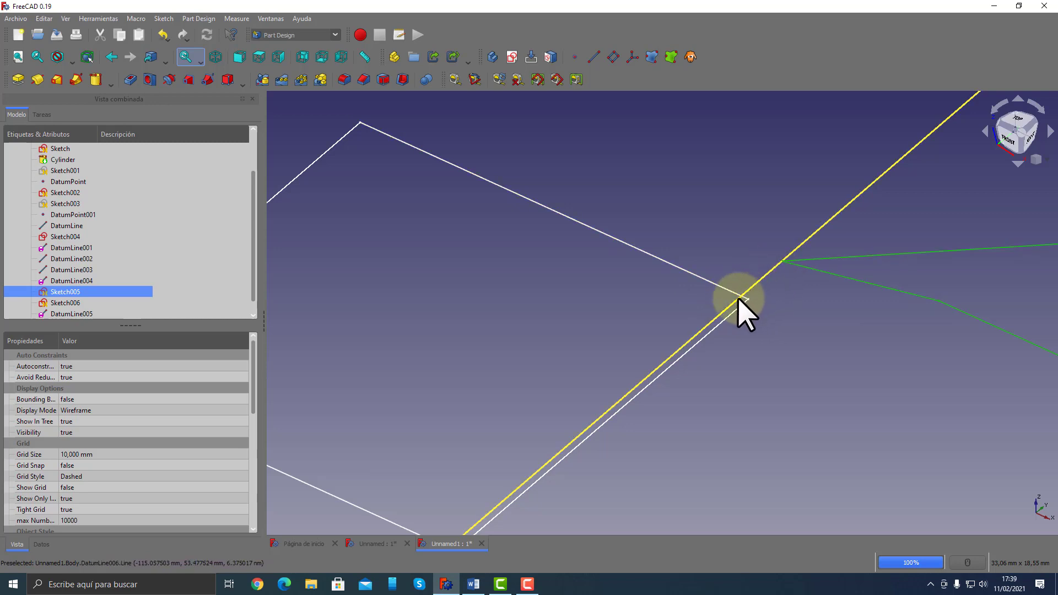
scroll(874, 373, down, 2)
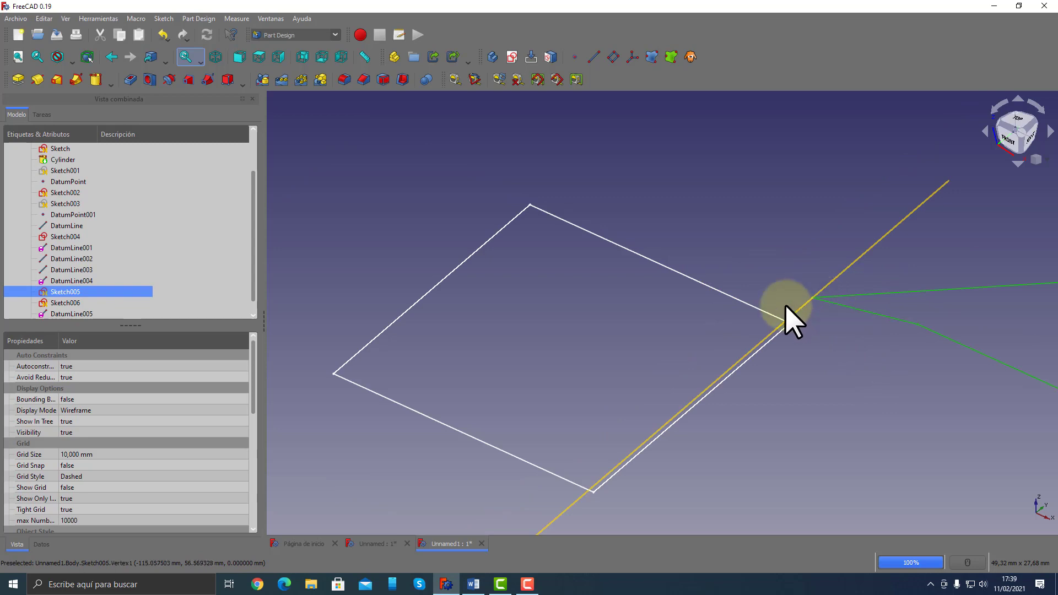
scroll(797, 374, down, 4)
mouse_move(798, 380)
middle_down()
mouse_move(788, 396)
mouse_move(657, 432)
mouse_move(709, 298)
mouse_move(621, 371)
mouse_move(668, 343)
mouse_move(701, 272)
mouse_move(687, 323)
middle_up()
click(392, 293)
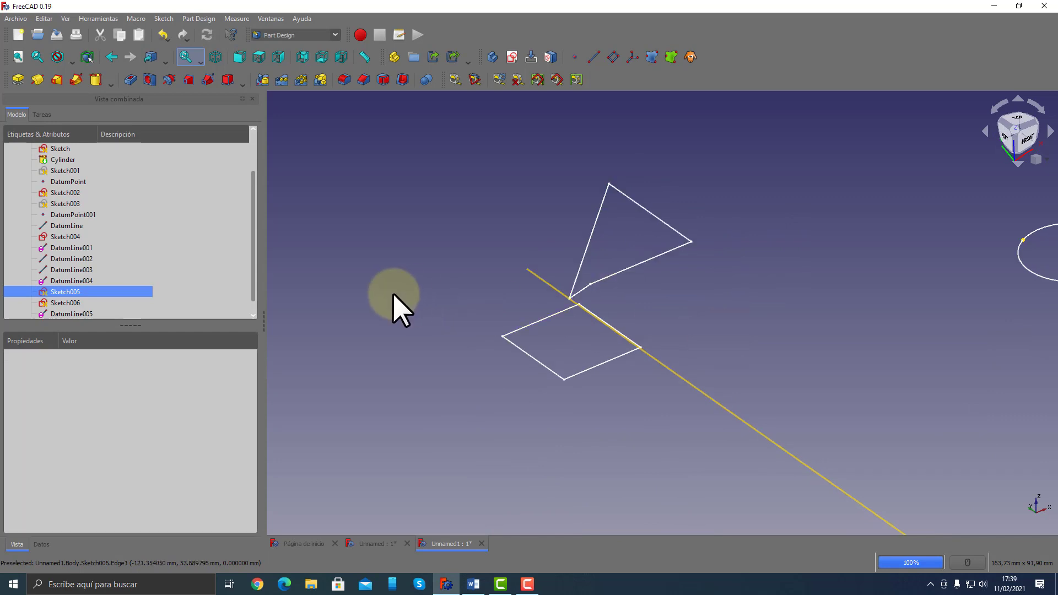
Delete DatumLine006 and DatumLine005
click(83, 312)
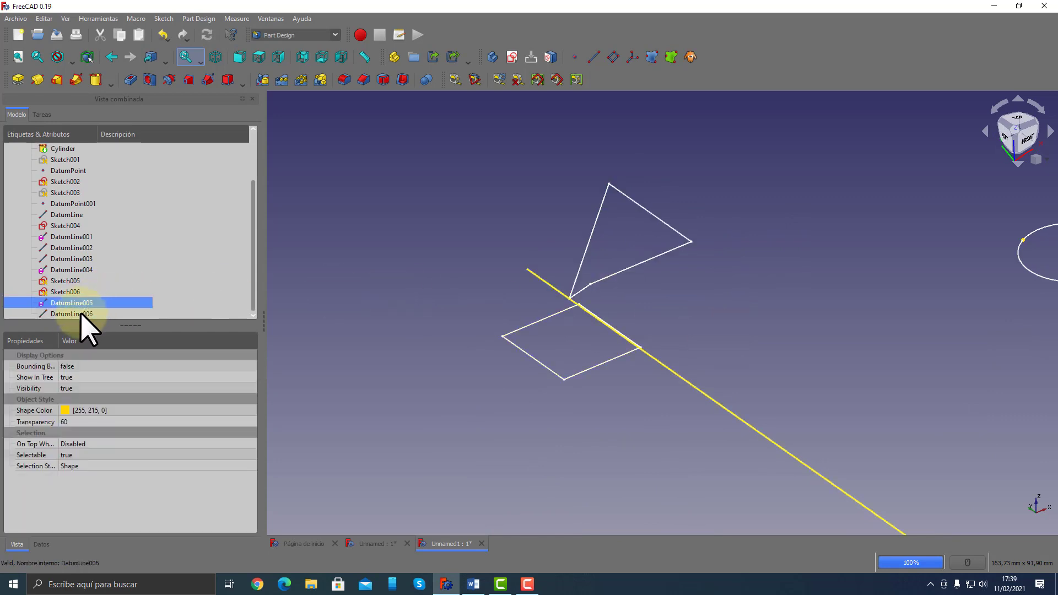
click(80, 312)
key(Delete)
click(76, 310)
key(Delete)
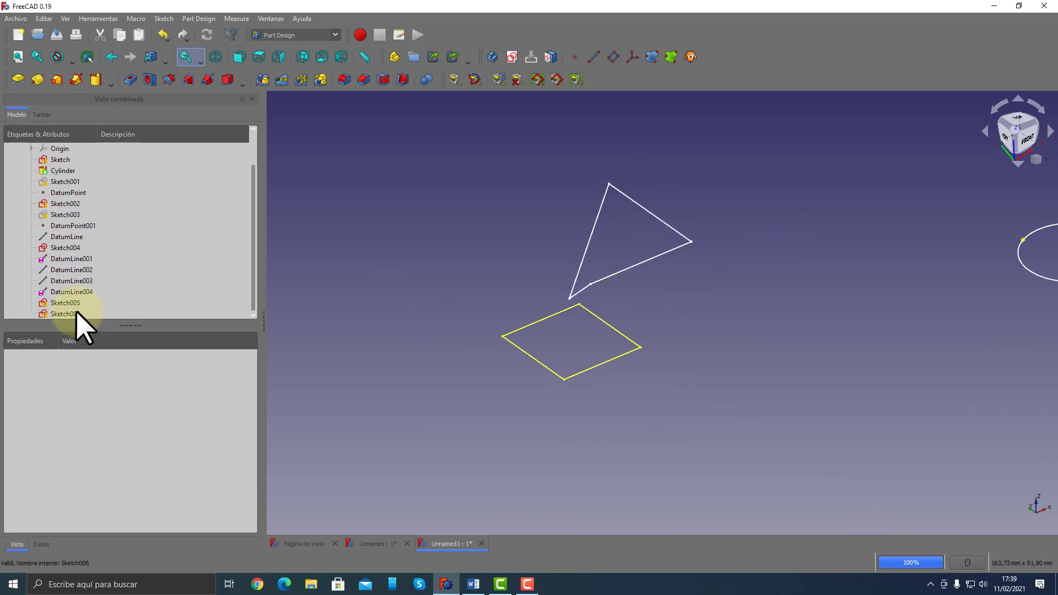
Delete Sketch006 and Sketch005, the two outlines used for the proximity line
click(62, 312)
key(Delete)
click(60, 312)
key(Delete)
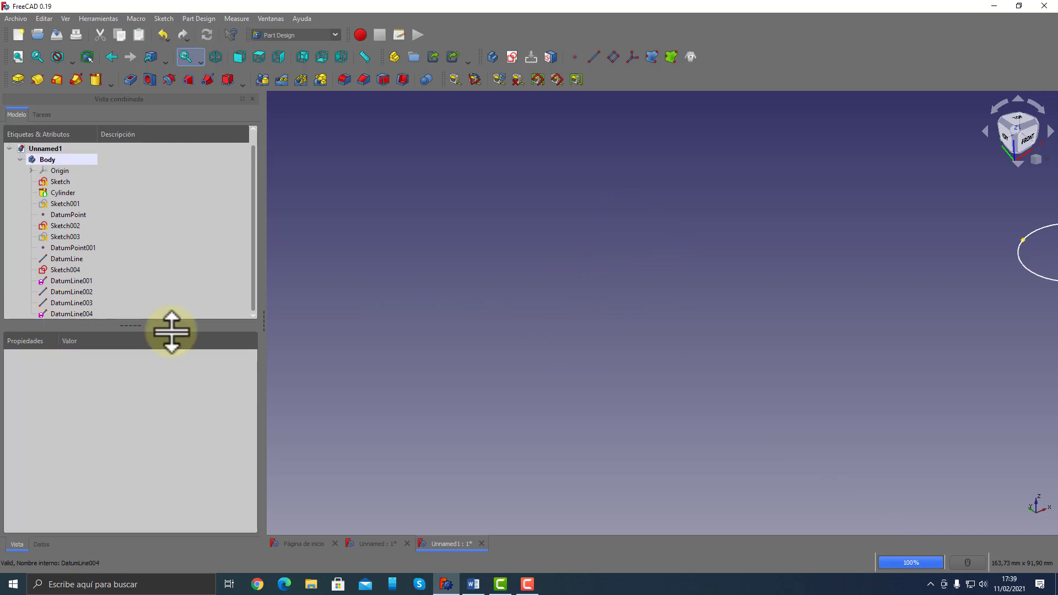
Switch to the Word notes and read the section on Primer, segundo y tercer eje principal
scroll(615, 348, down, 8)
scroll(718, 390, up, 4)
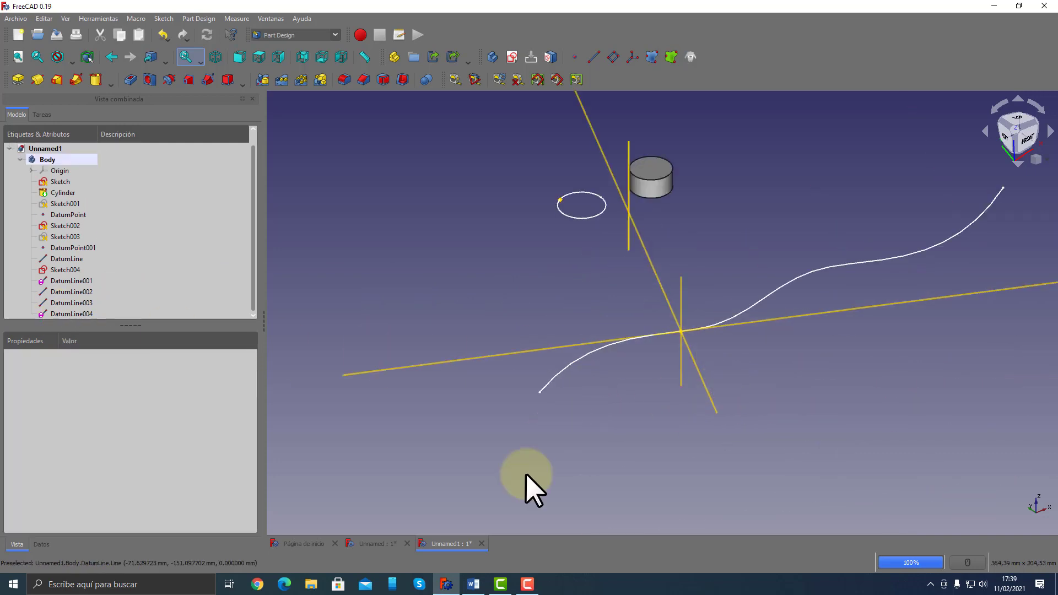
click(473, 584)
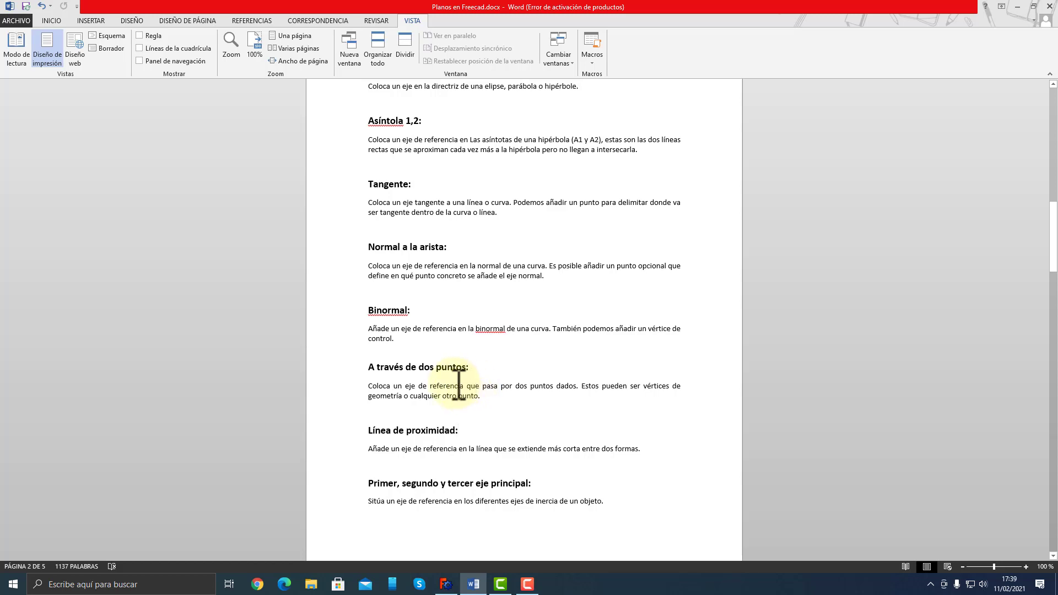
scroll(621, 420, down, 6)
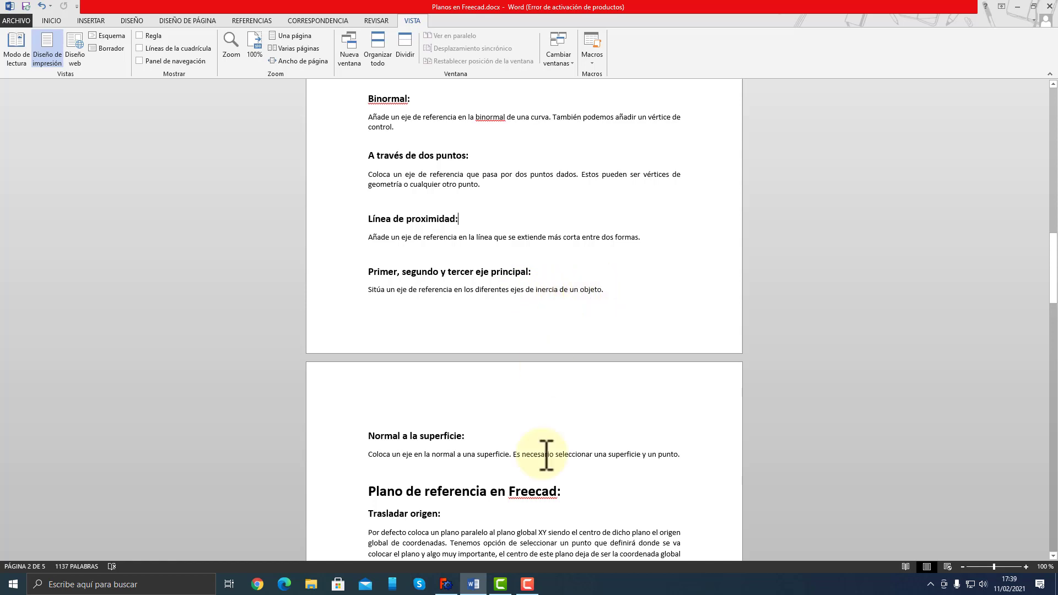
Return to FreeCAD and start a datum line attached to the cylinder's top face
click(451, 586)
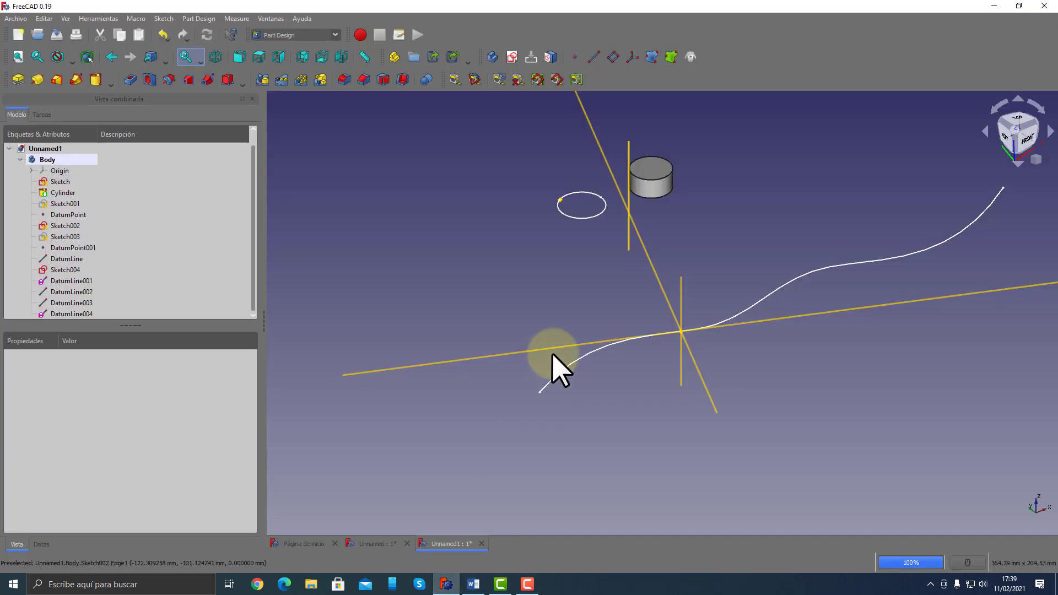
middle_drag(551, 361, 595, 328)
scroll(604, 333, up, 5)
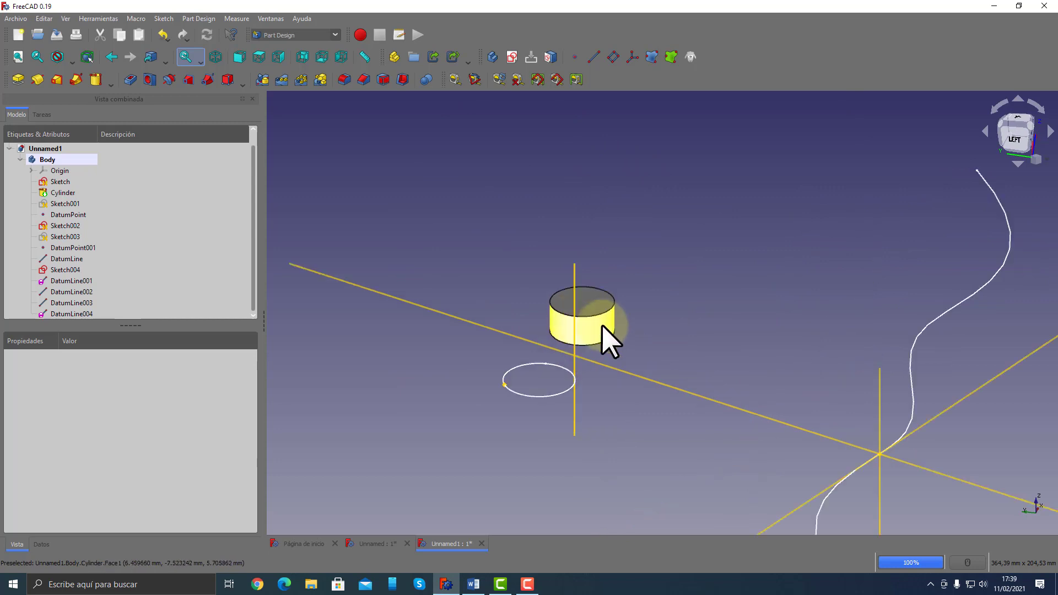
click(591, 292)
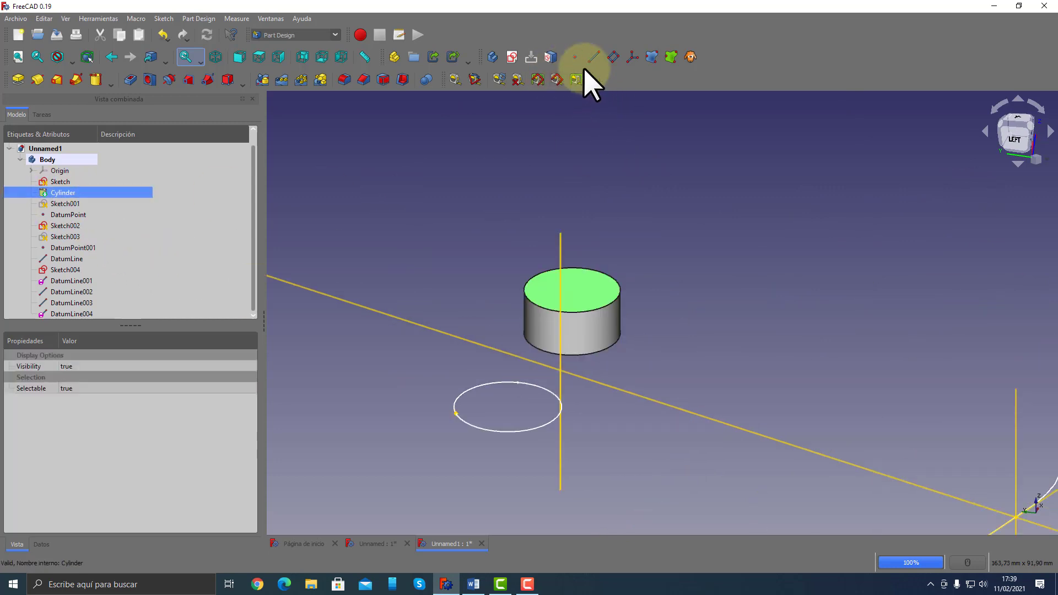
click(594, 57)
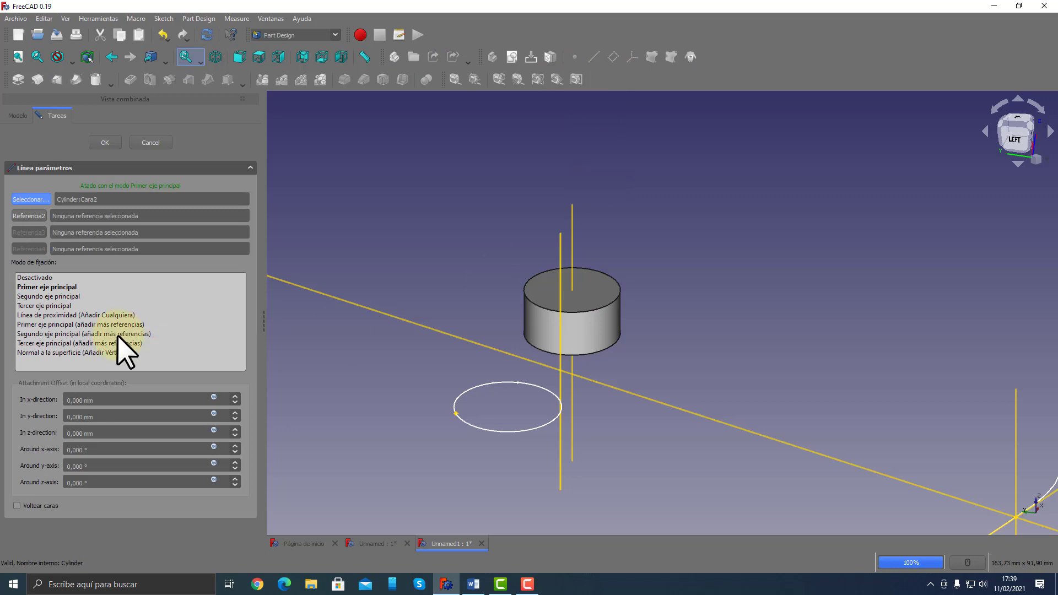
Try the Segundo eje principal and Tercer eje principal modes for the datum line, and cancel the dialog
click(62, 303)
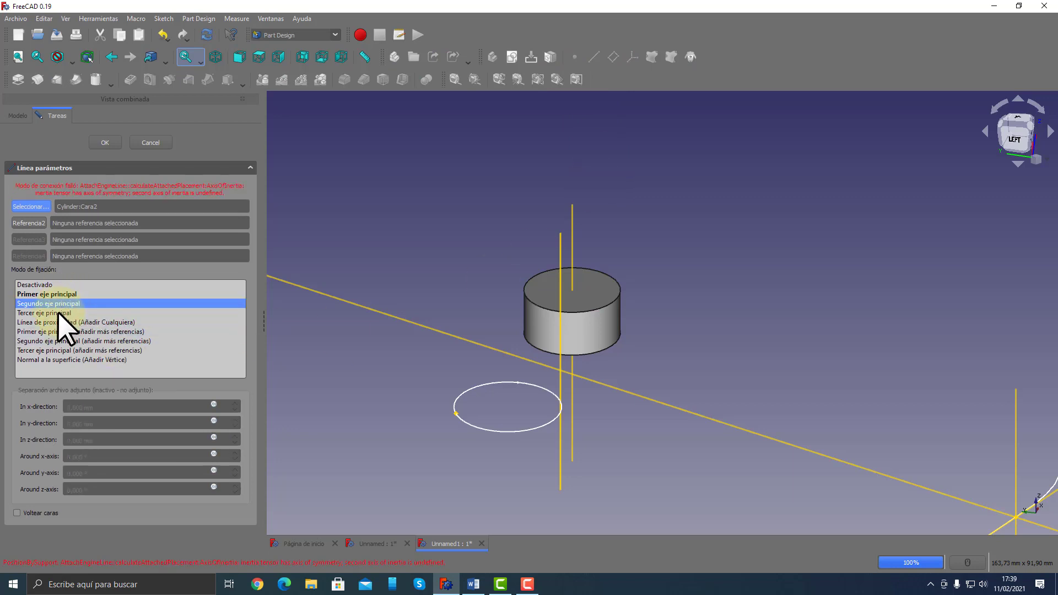
click(57, 312)
click(157, 141)
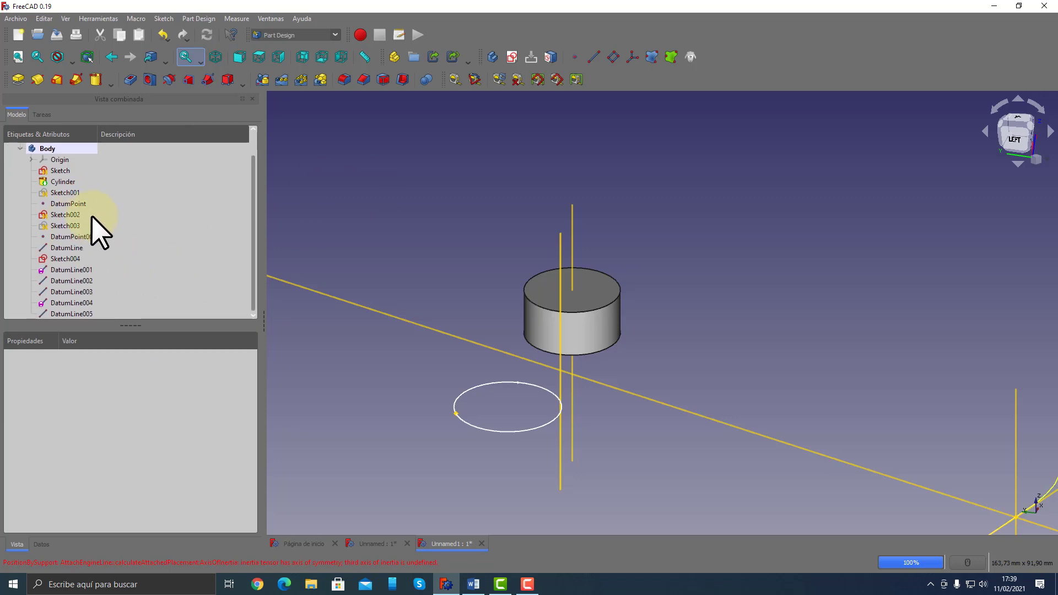
Start a datum line attached to the whole Cylinder and compare the Objetos de X, Objetos de Y and Objetos de Z modes
click(62, 182)
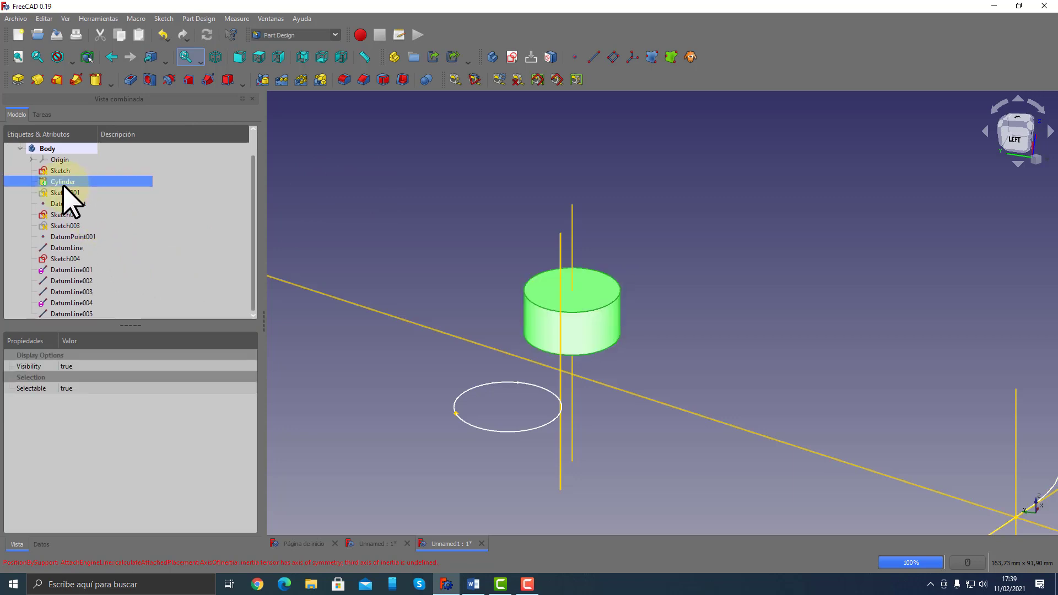
click(599, 57)
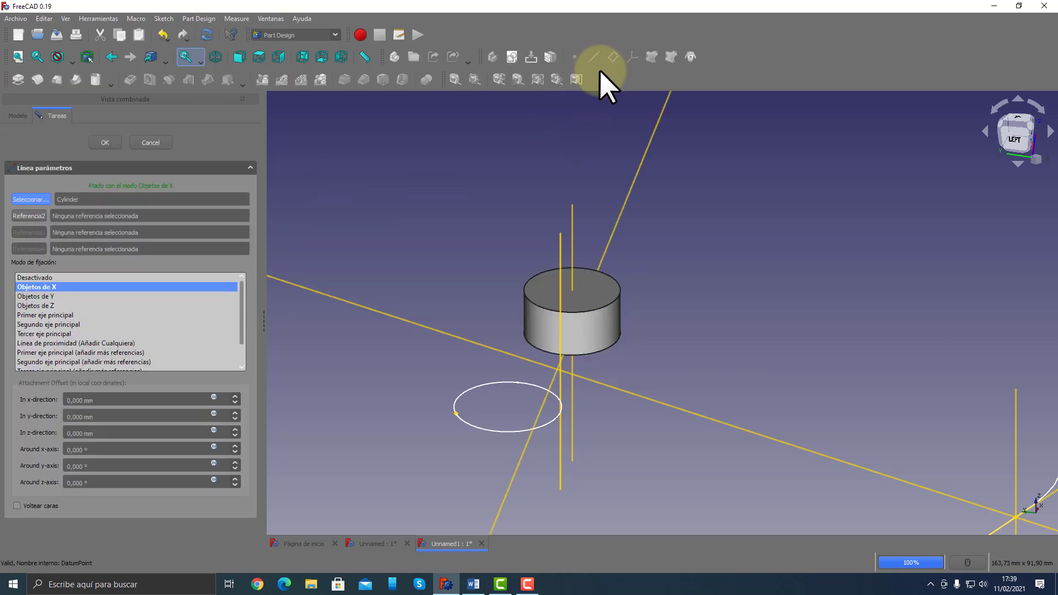
click(37, 297)
click(39, 305)
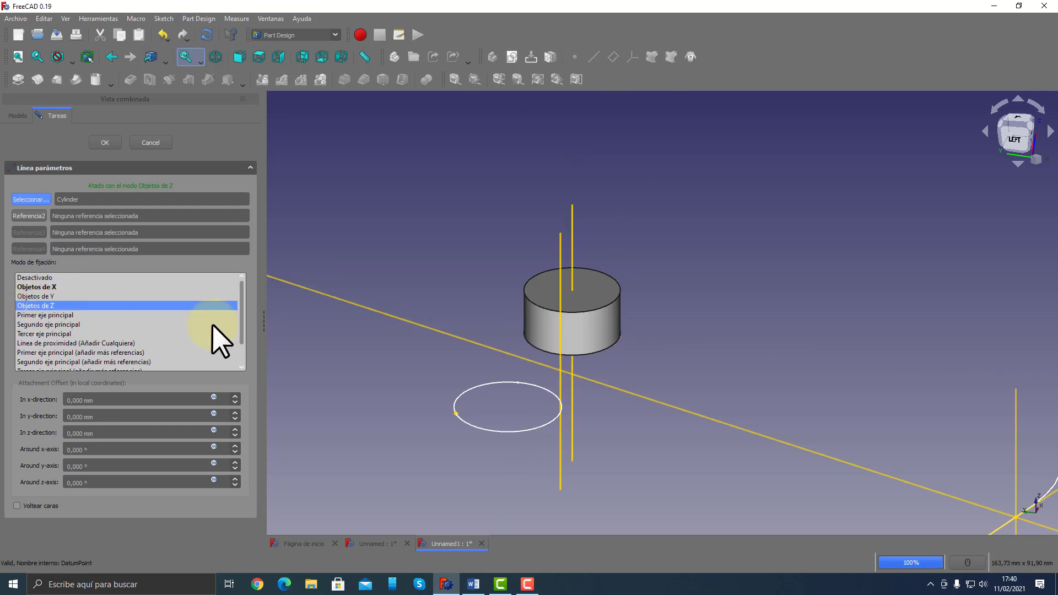
middle_drag(567, 291, 509, 288)
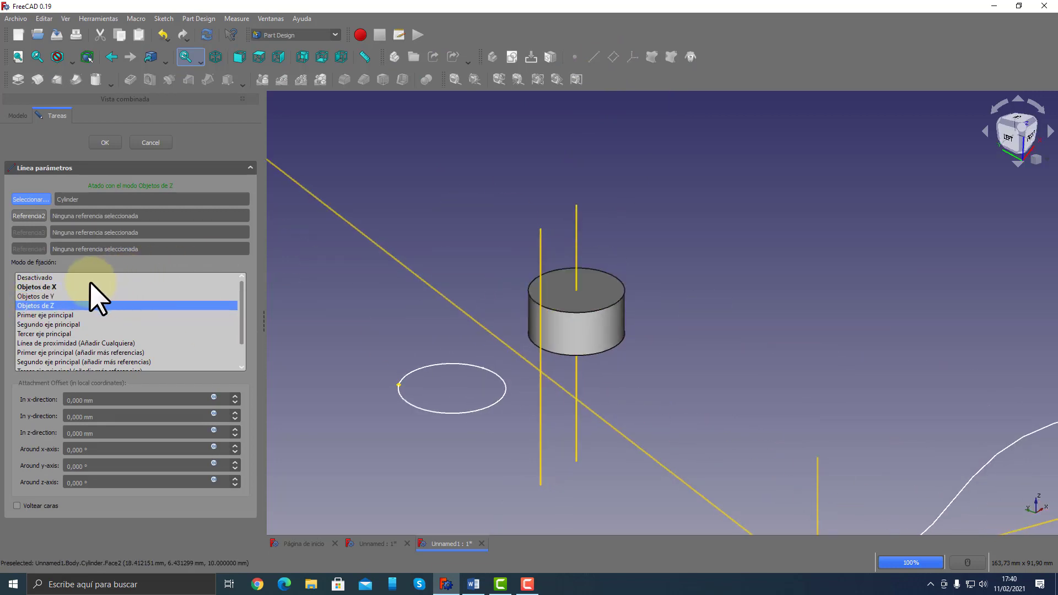
click(50, 287)
click(48, 297)
click(48, 306)
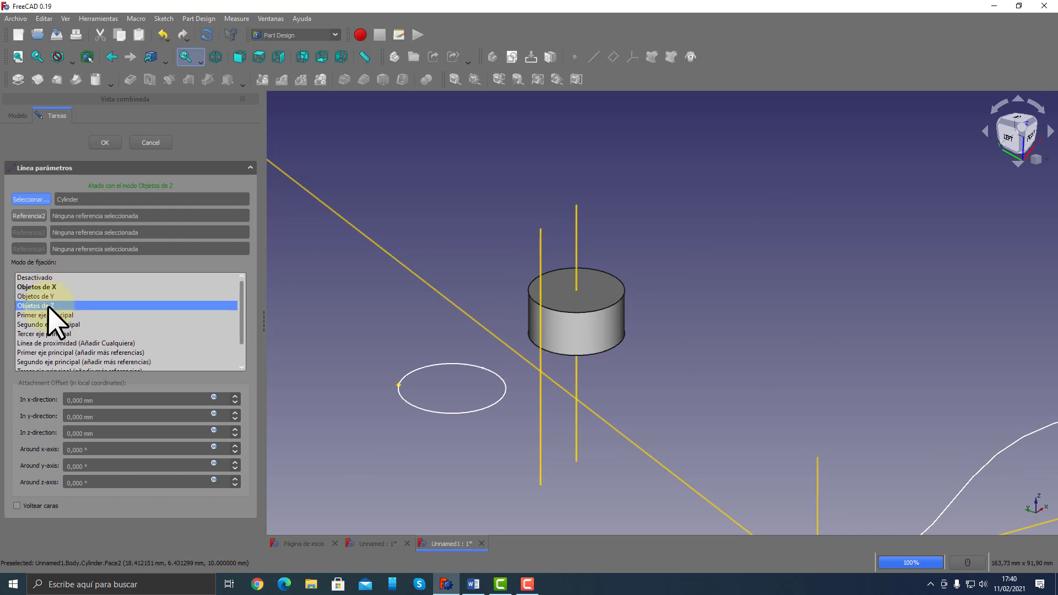
click(47, 296)
click(46, 286)
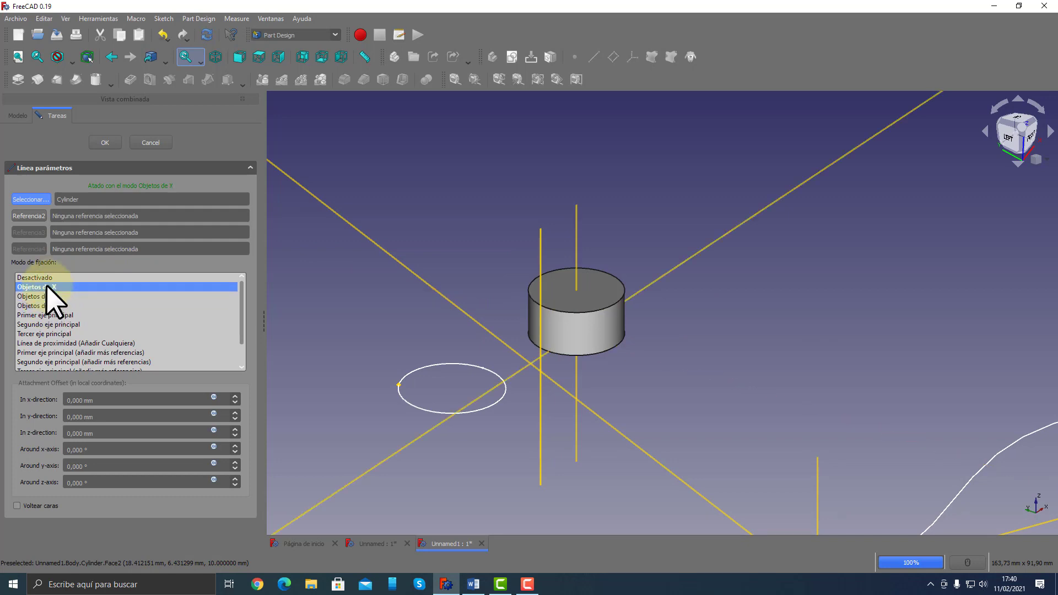
Try the Primer, Segundo and Tercer eje principal modes on the Cylinder's datum line, and cancel the dialog
click(61, 315)
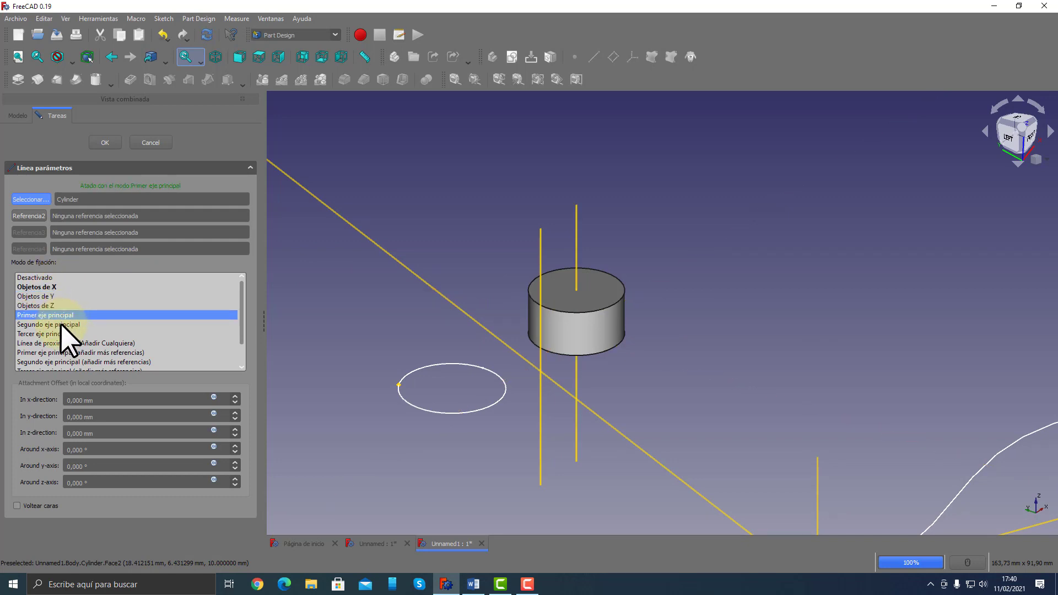
click(60, 323)
click(62, 342)
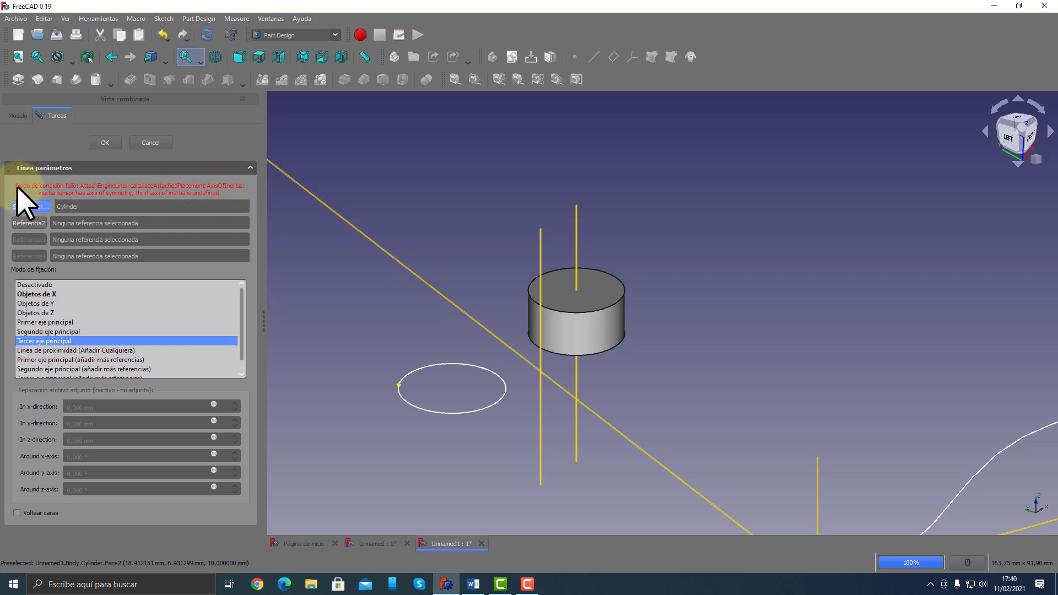
click(150, 143)
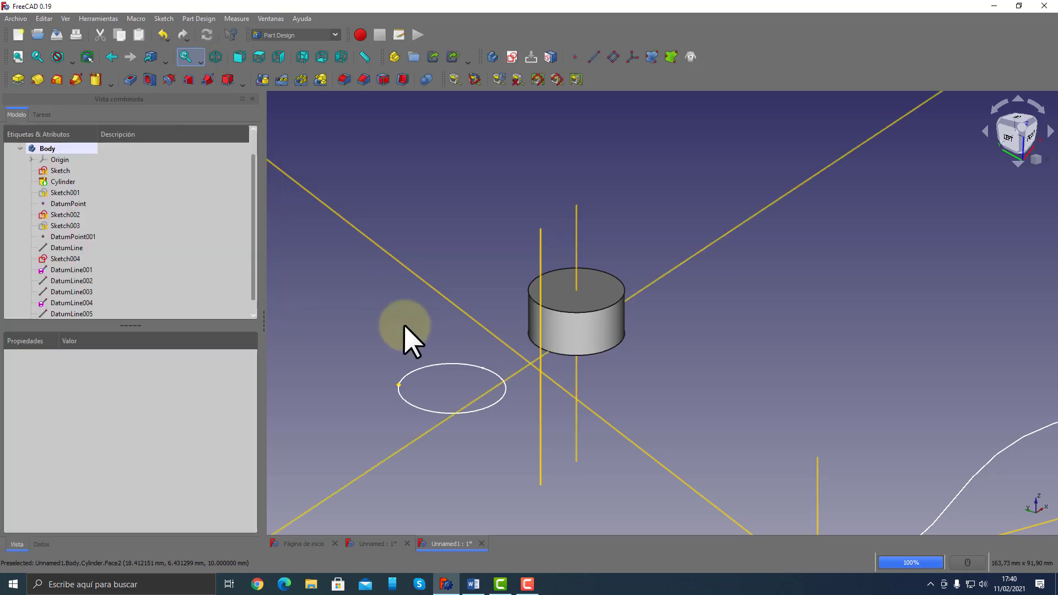
Delete the leftover datum line running along the Cylinder's X direction
middle_drag(481, 307, 509, 304)
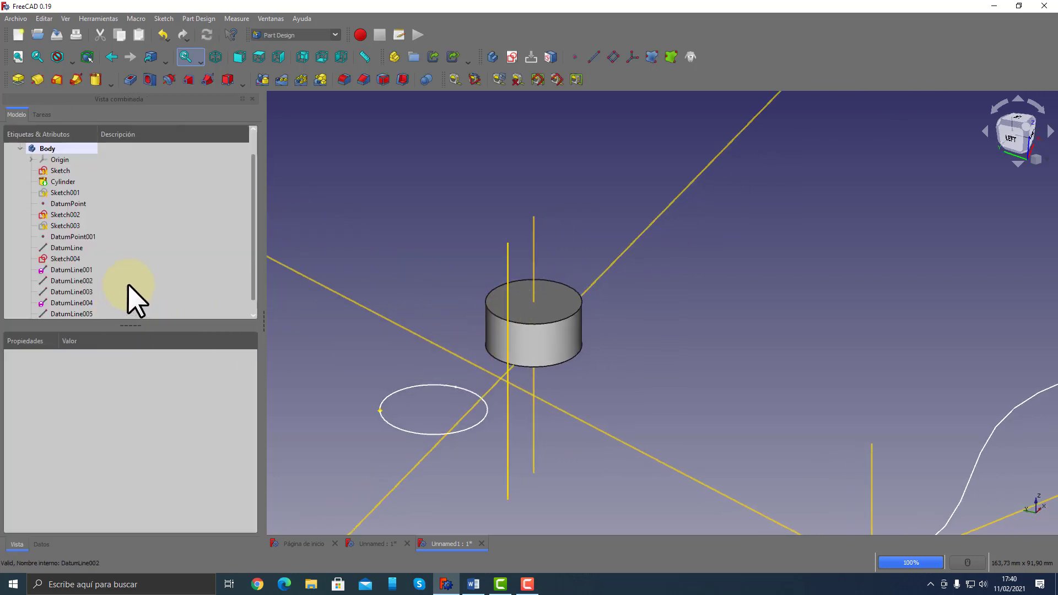
scroll(118, 289, down, 1)
click(75, 312)
key(Delete)
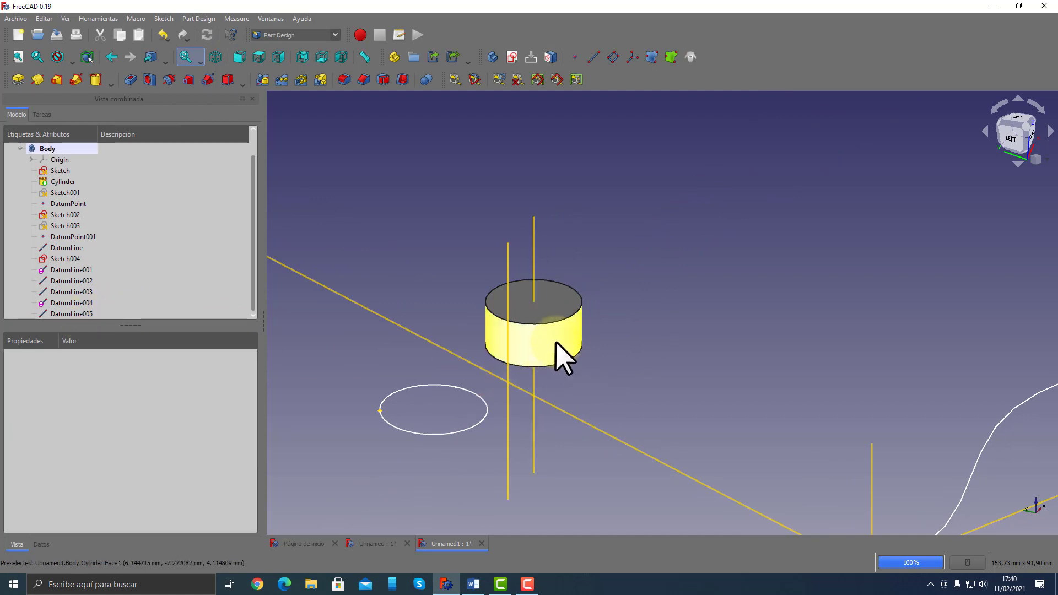
Start another datum line on the cylinder's top face, switch between Primer and Segundo eje principal modes, and cancel the dialog
click(568, 308)
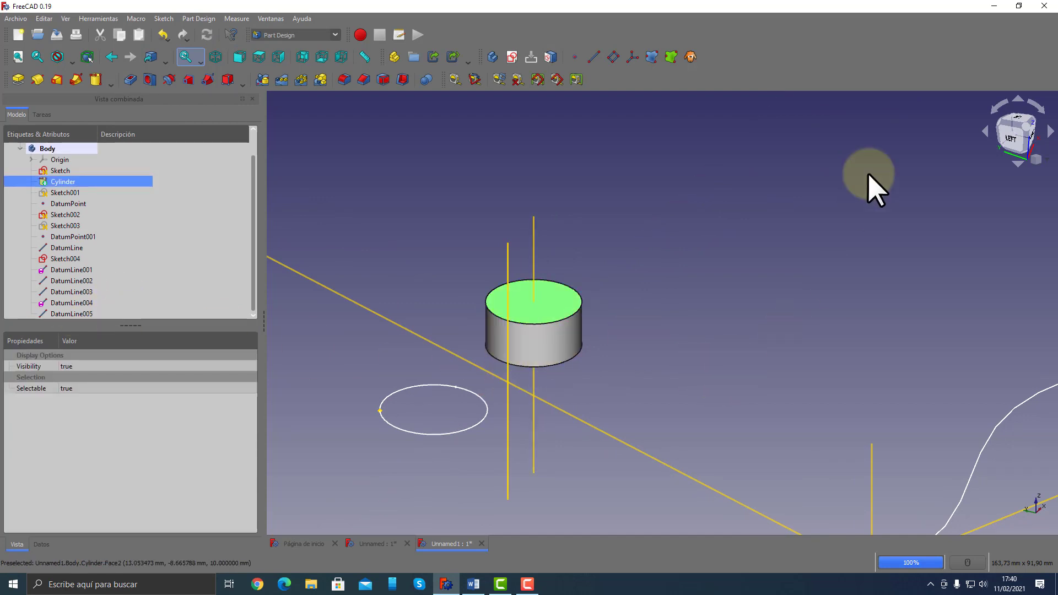
click(593, 57)
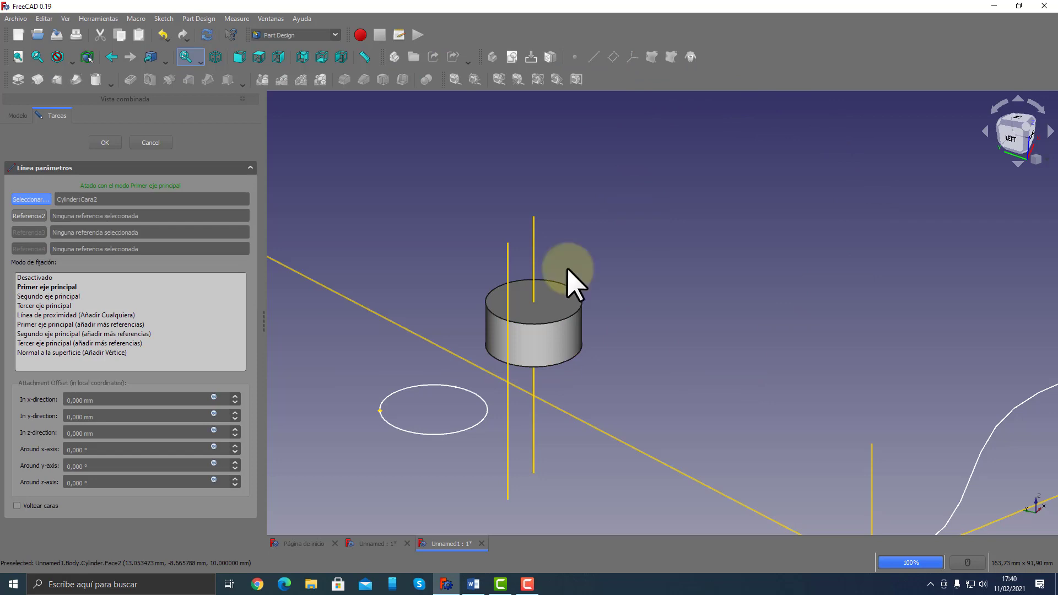
click(62, 289)
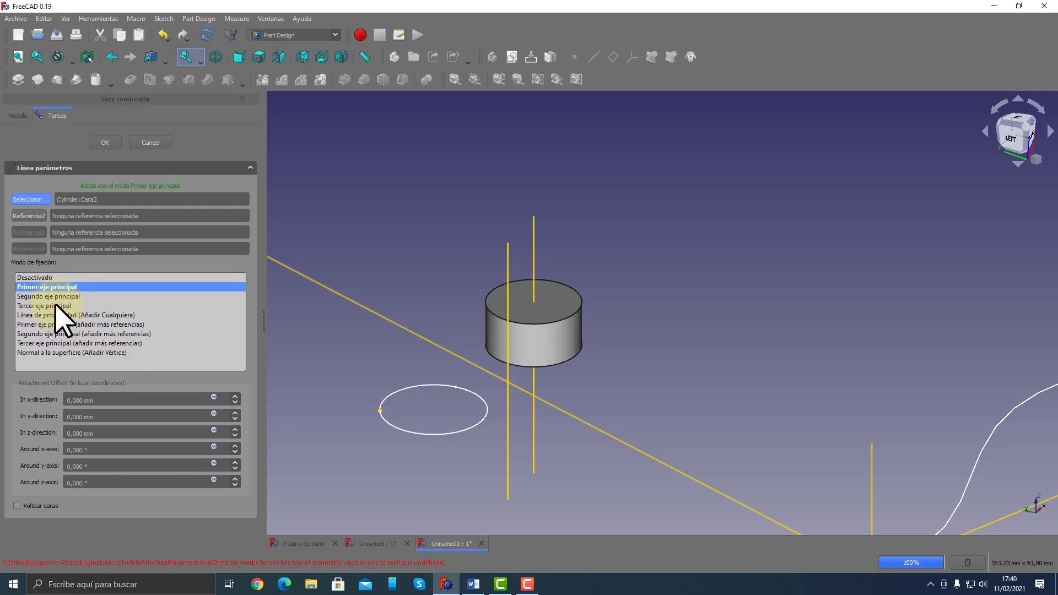
click(58, 298)
click(66, 293)
click(63, 302)
click(63, 294)
click(64, 297)
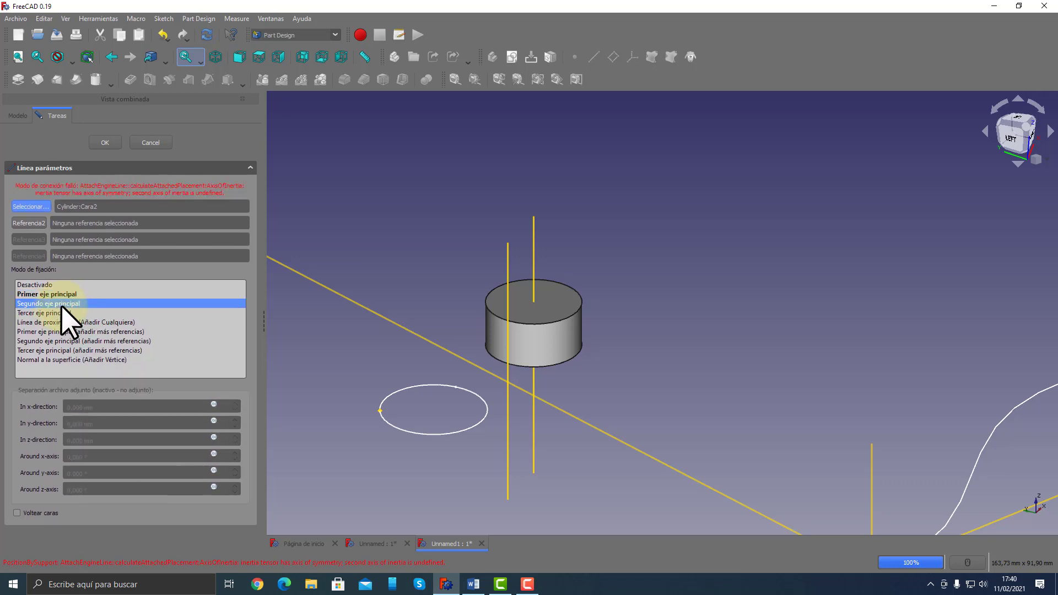
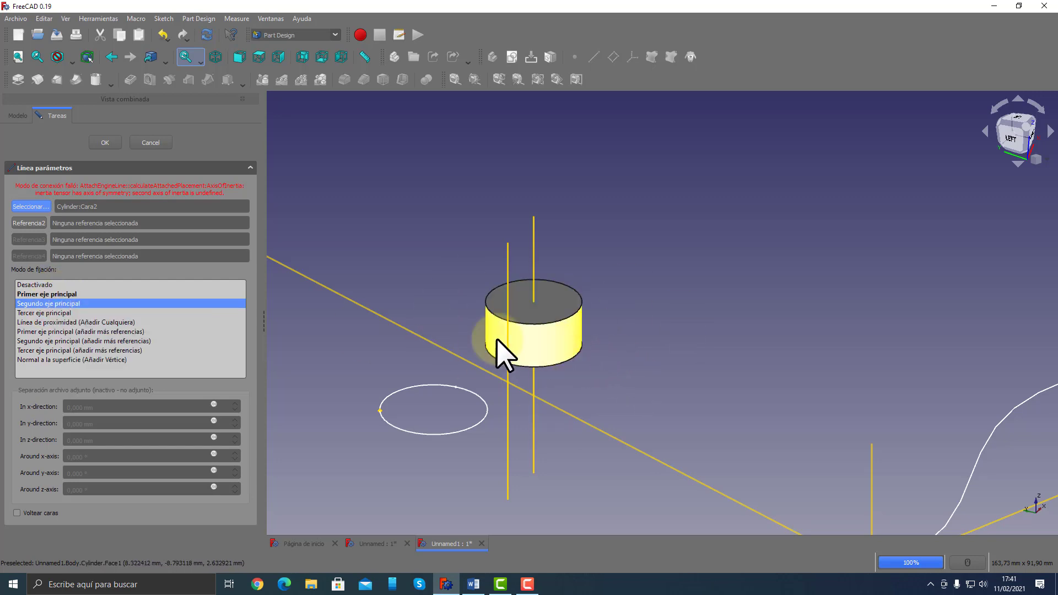
click(157, 147)
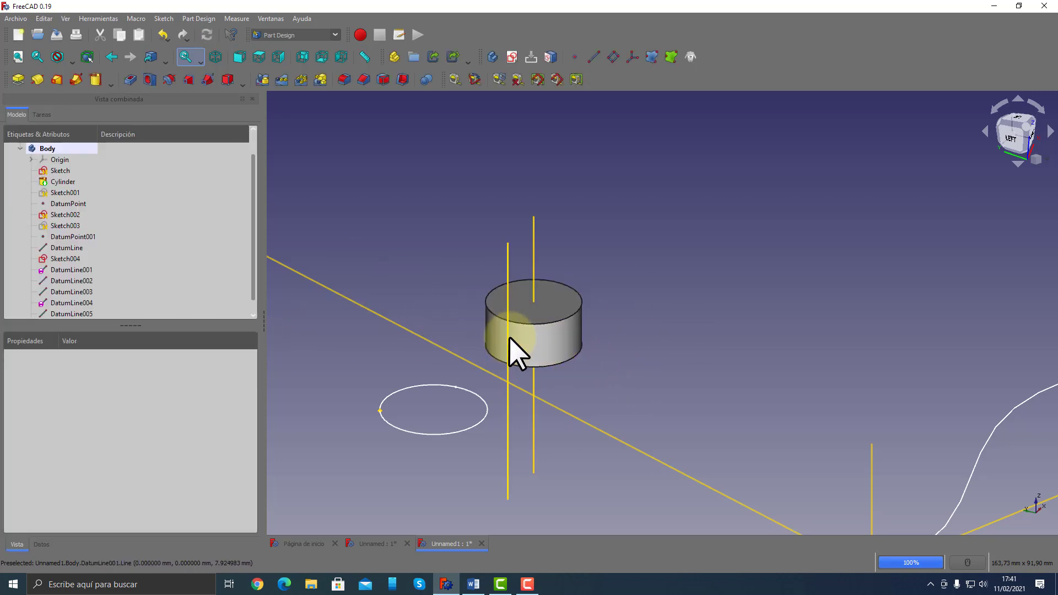
Start a datum line on the circle sketch's edge, compare the Primer, Segundo and Tercer eje principal modes, and cancel the dialog
scroll(509, 339, down, 3)
click(466, 361)
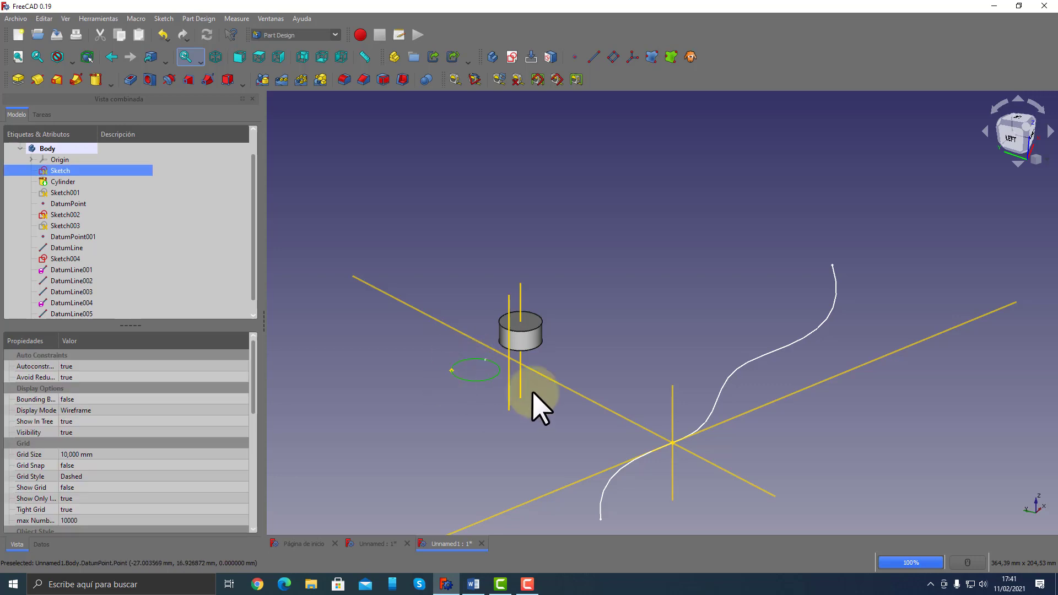
click(594, 56)
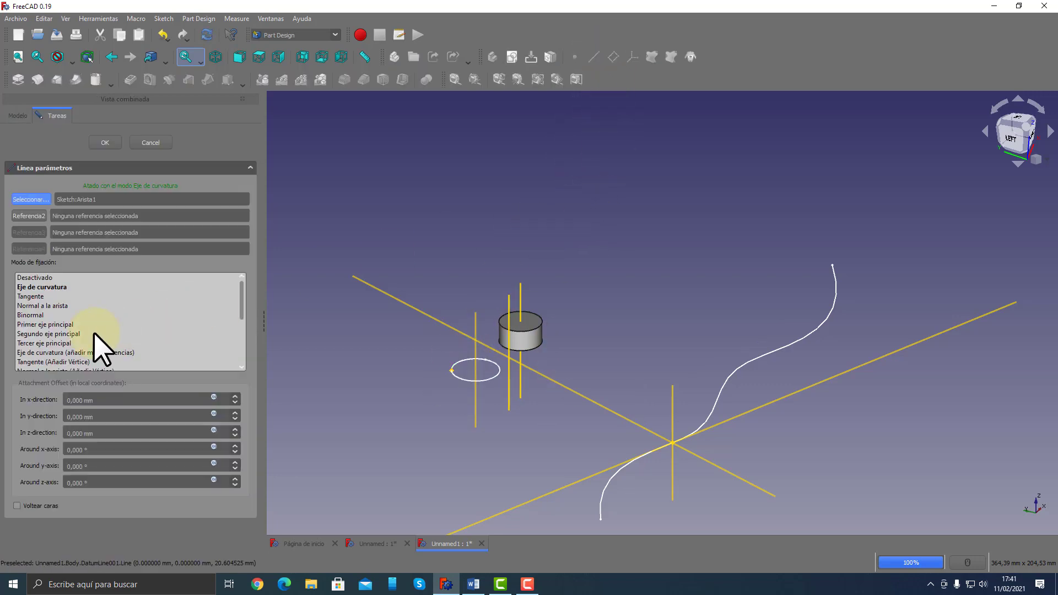
scroll(67, 332, down, 2)
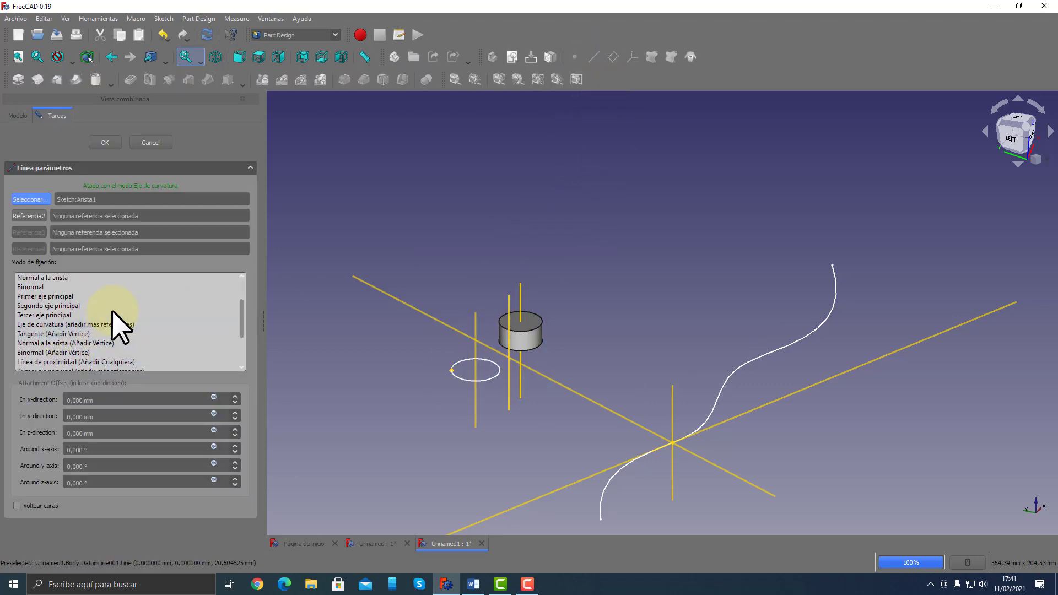
click(61, 297)
click(61, 306)
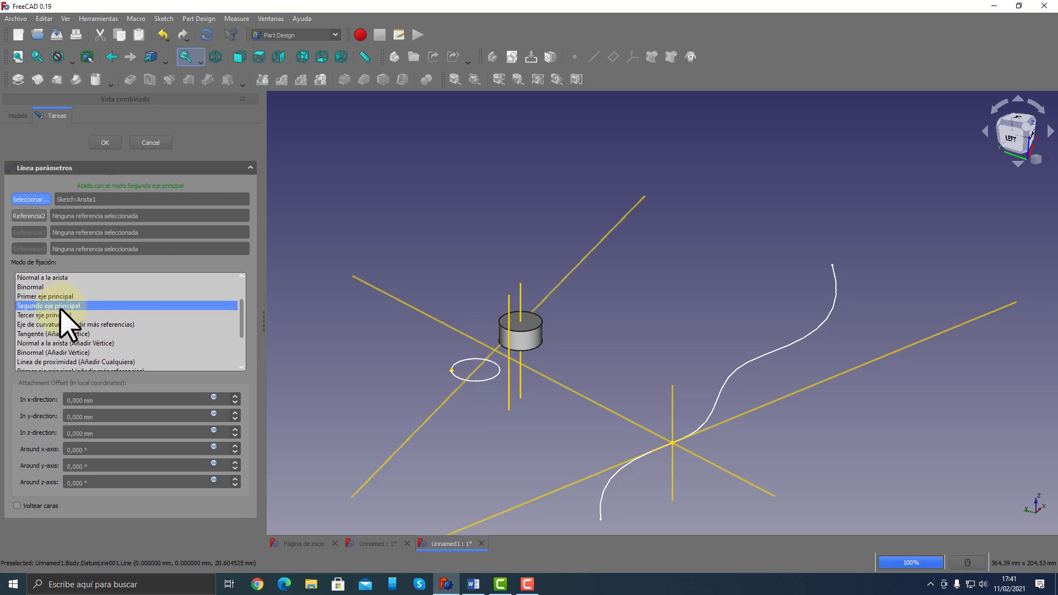
click(61, 313)
scroll(88, 323, down, 2)
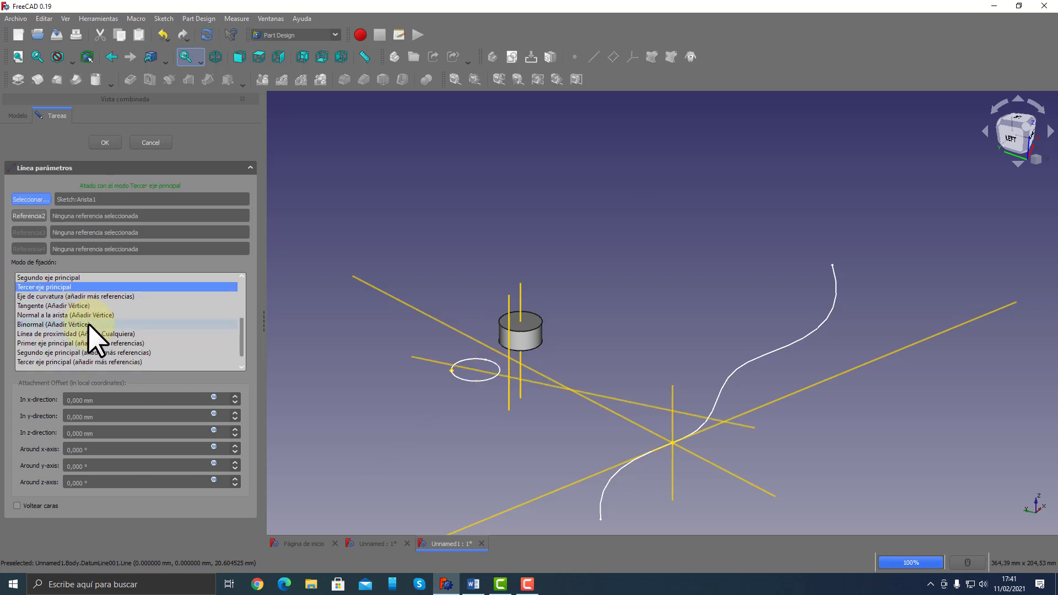
scroll(109, 348, up, 3)
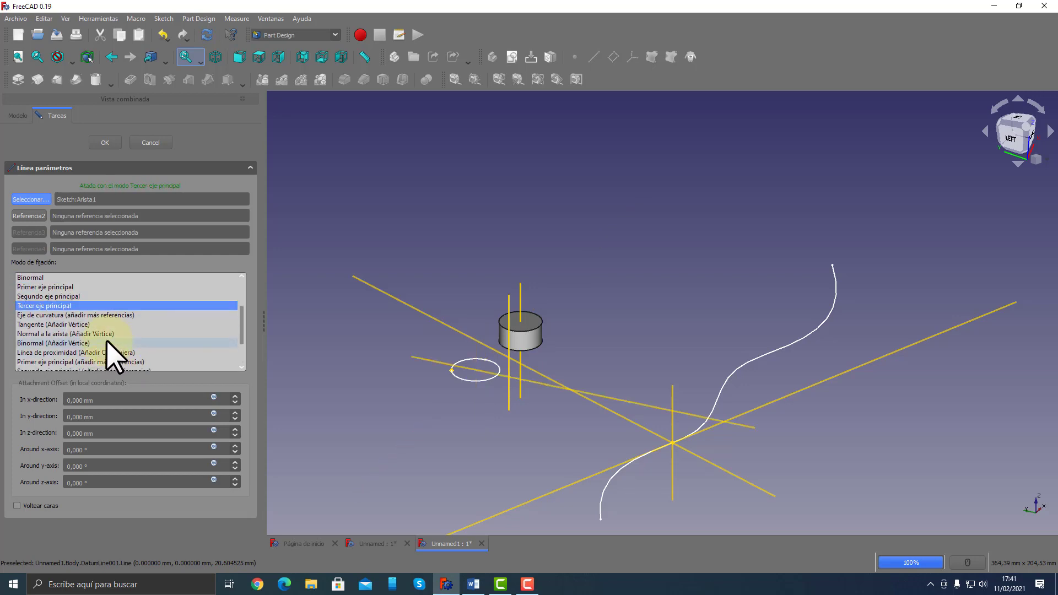
scroll(107, 339, down, 2)
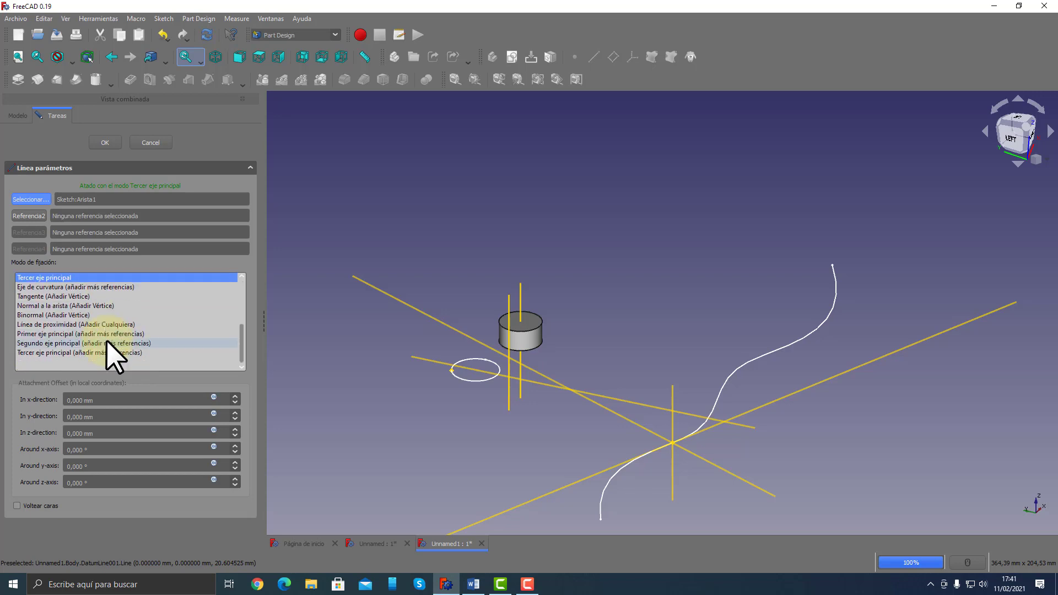
click(108, 142)
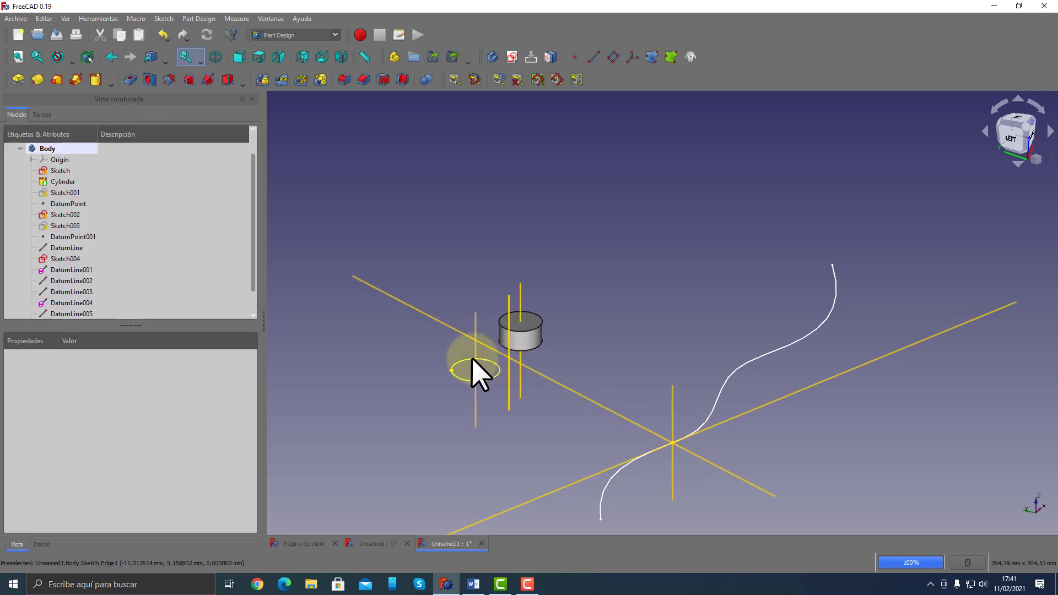
Delete the leftover datum line passing vertically through the circle sketch's centre
click(475, 348)
key(Delete)
scroll(511, 337, up, 4)
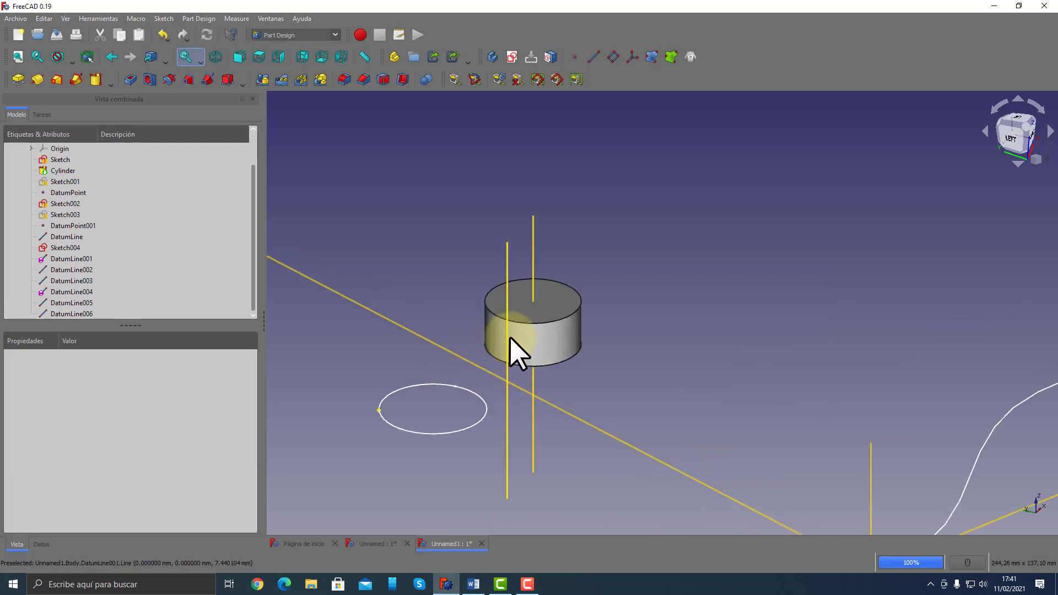
scroll(176, 253, up, 1)
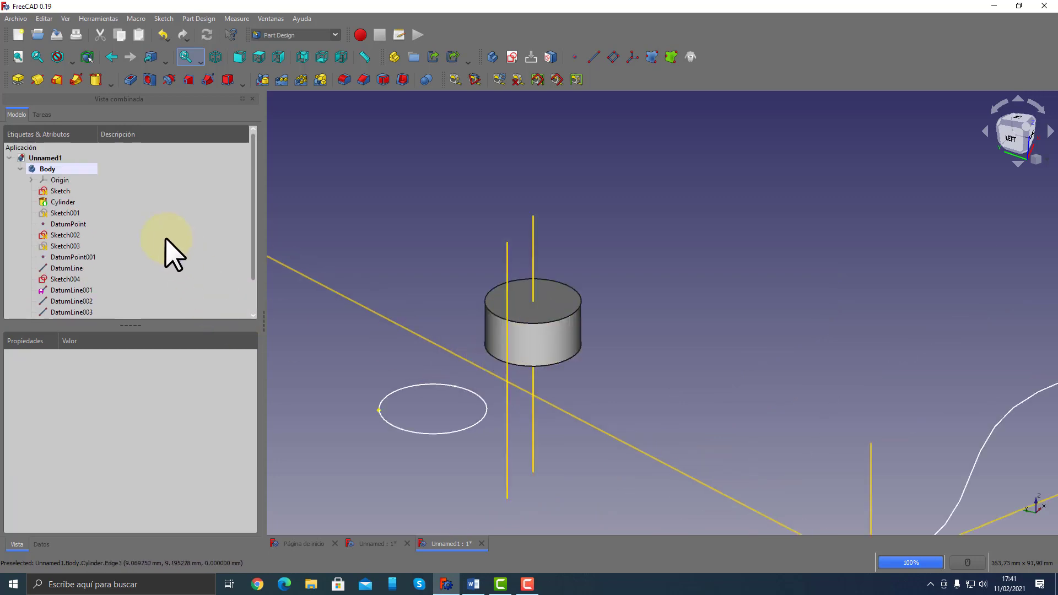
click(61, 201)
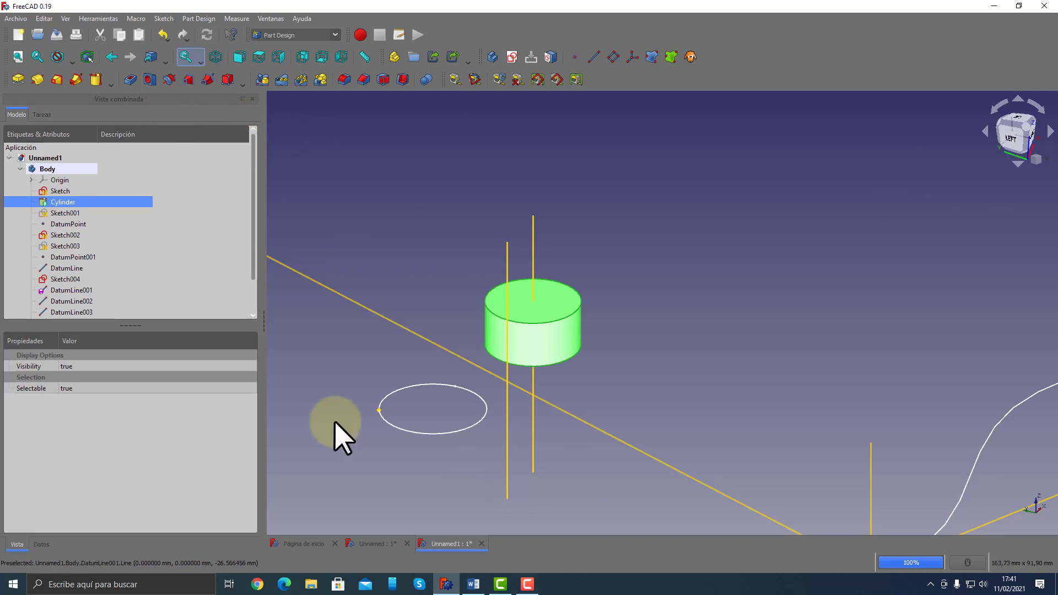
Create a new document and add an additive box measuring 10 × 10 × 10 mm
click(18, 35)
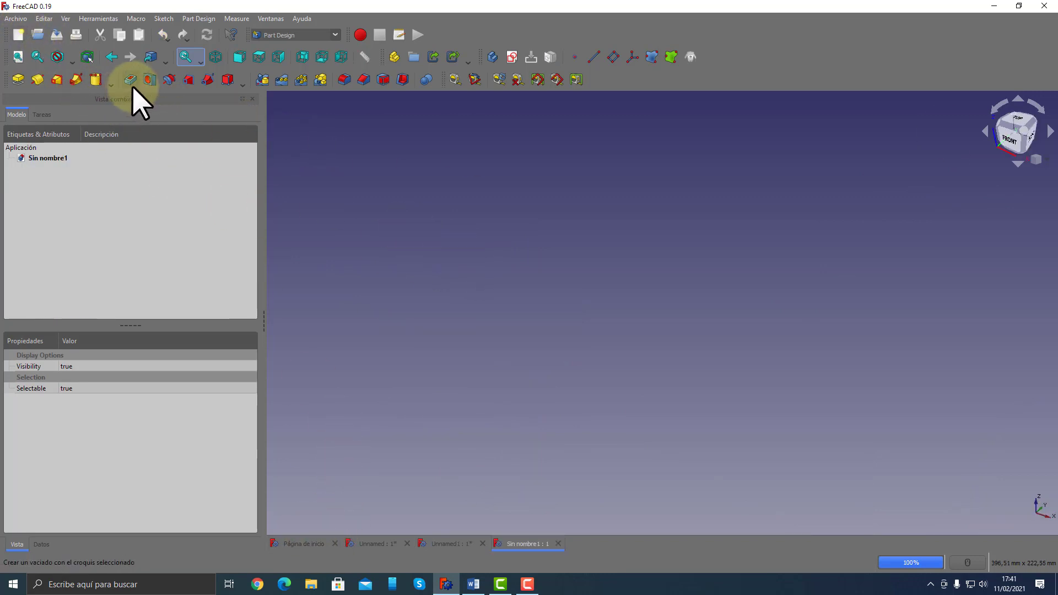
click(111, 85)
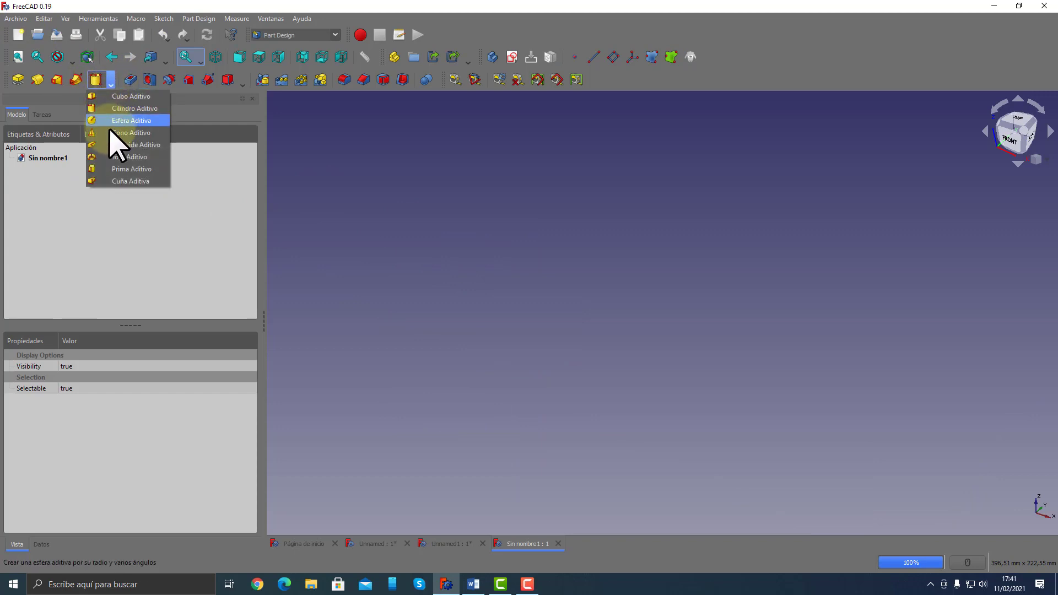
click(110, 100)
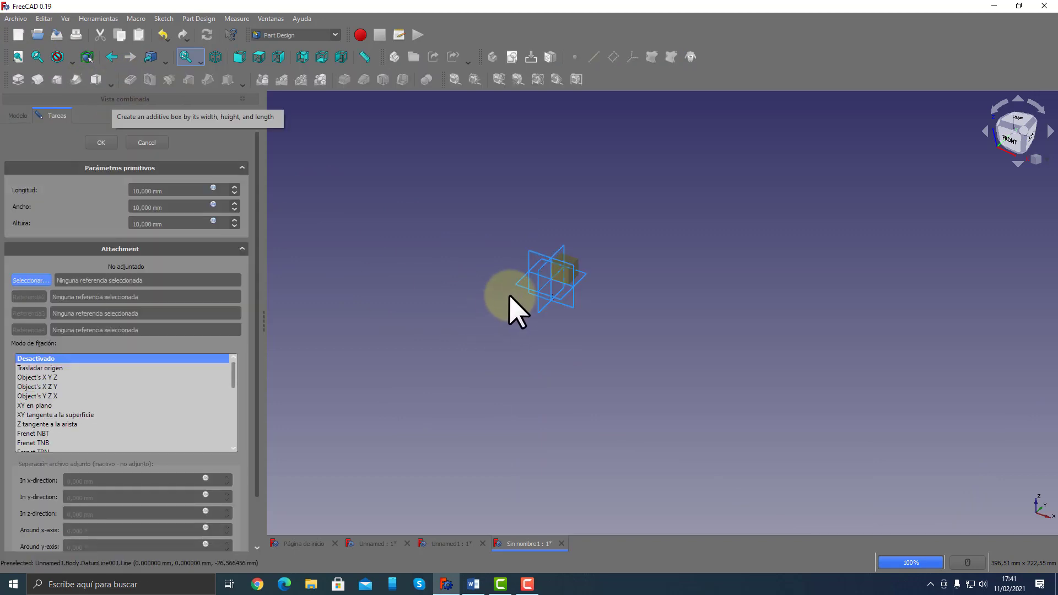
click(517, 282)
click(102, 143)
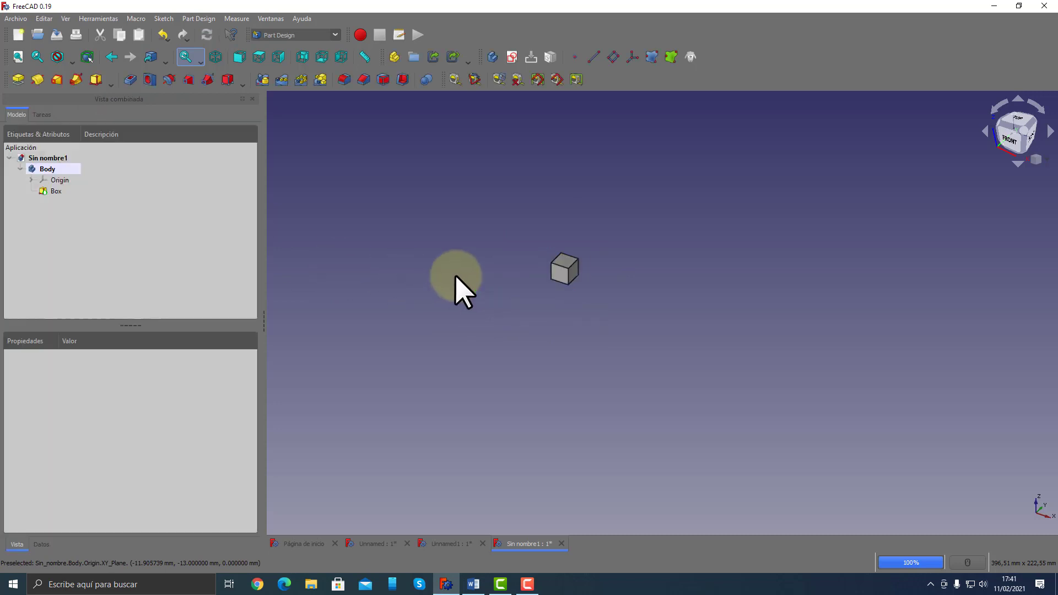
middle_drag(501, 267, 498, 256)
scroll(525, 259, up, 8)
middle_drag(684, 246, 592, 251)
scroll(645, 293, up, 2)
middle_drag(637, 332, 632, 327)
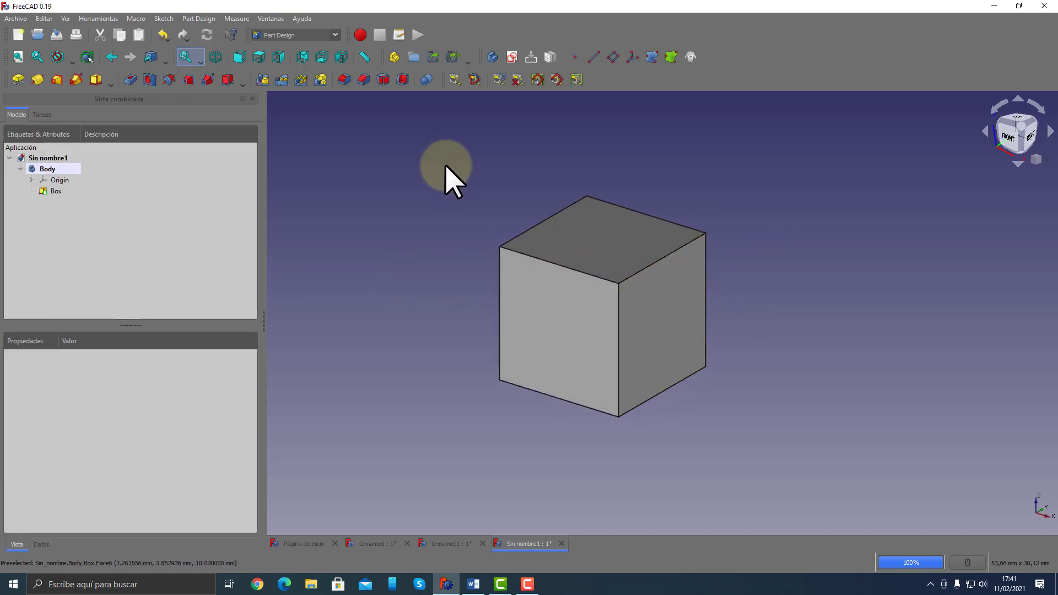
Start a datum line without a reference and try the Primer, Segundo and Tercer eje principal modes, ending on Primer eje principal
click(595, 57)
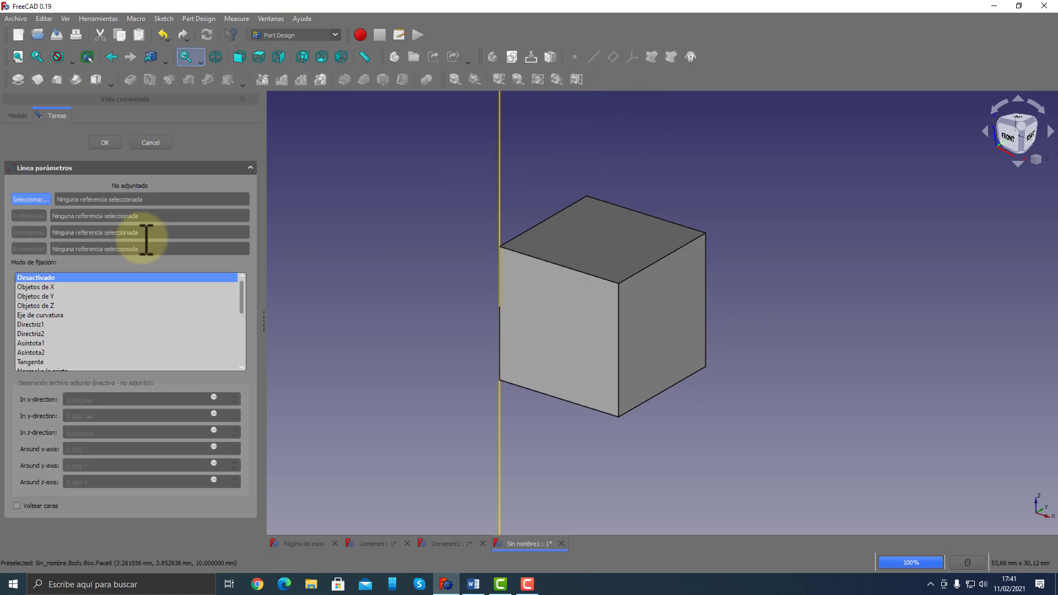
scroll(65, 301, down, 3)
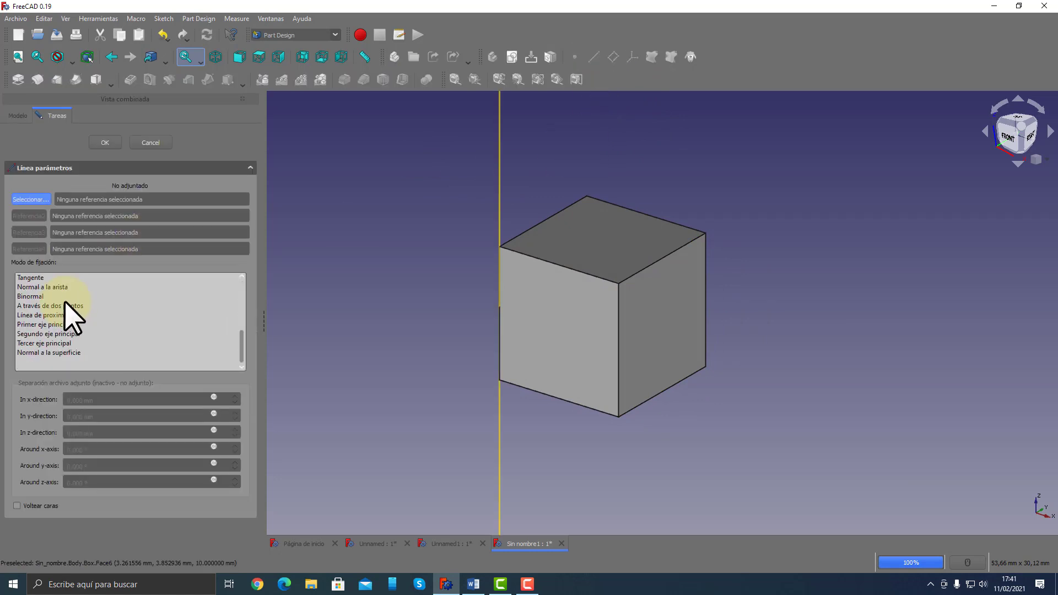
scroll(65, 300, up, 2)
scroll(64, 301, down, 2)
click(56, 325)
click(54, 335)
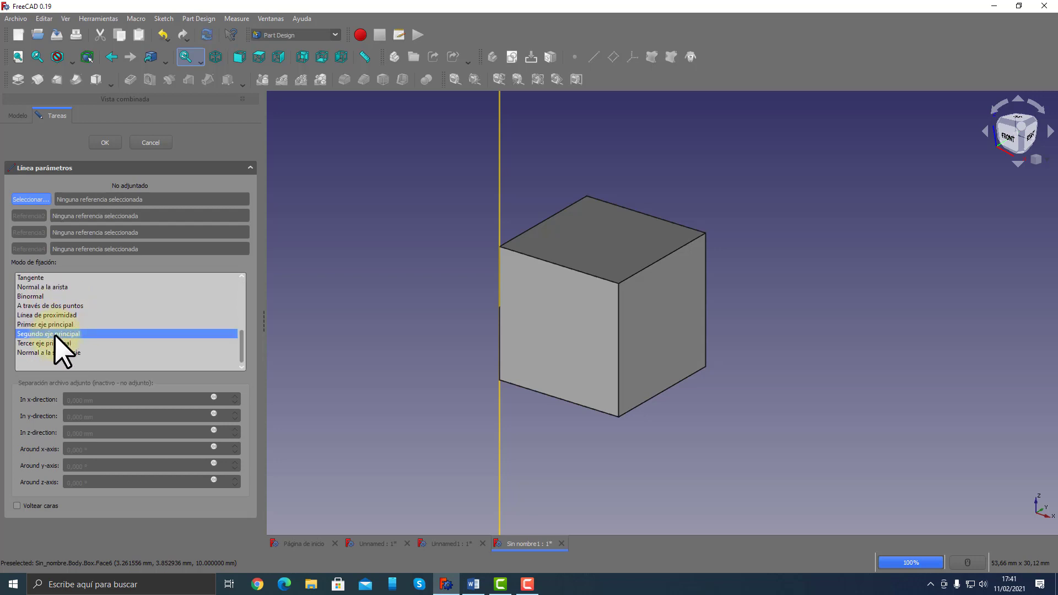
click(51, 342)
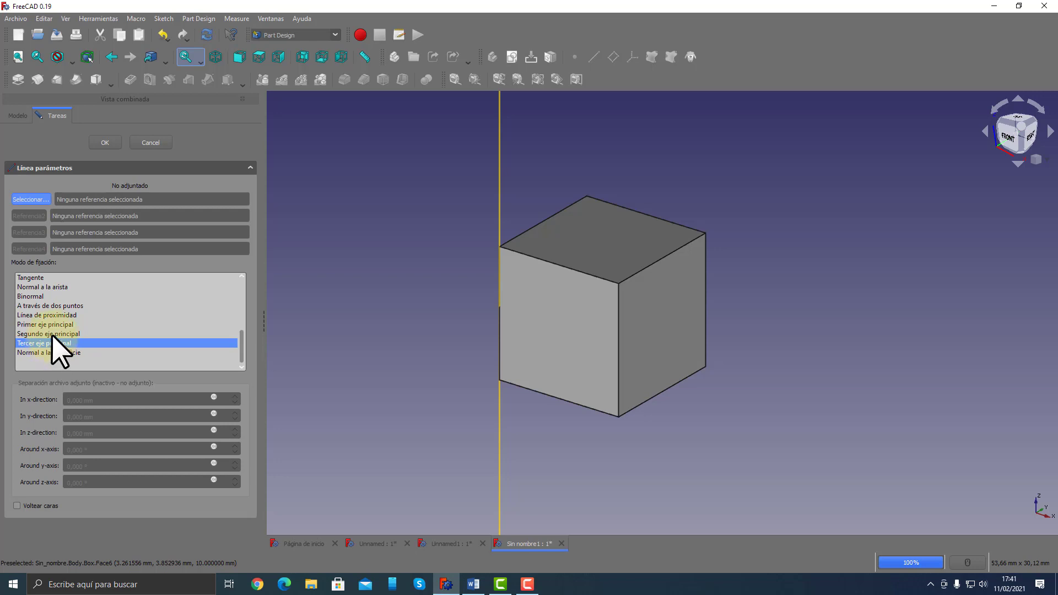
click(54, 325)
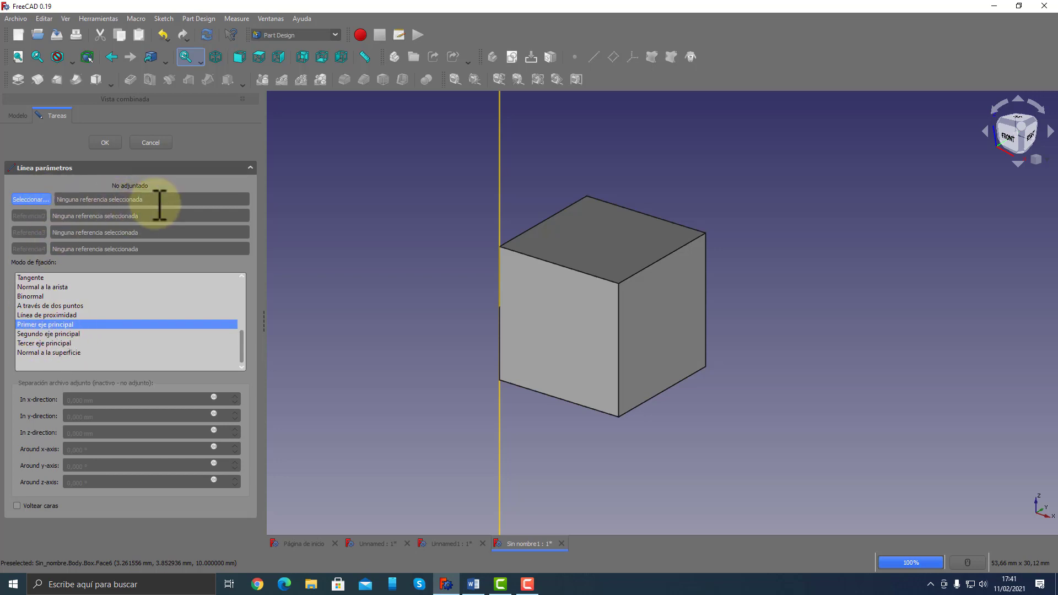
Attach the datum line to the box's nearest vertical edge, try the three principal axis modes, and cancel the dialog
click(616, 335)
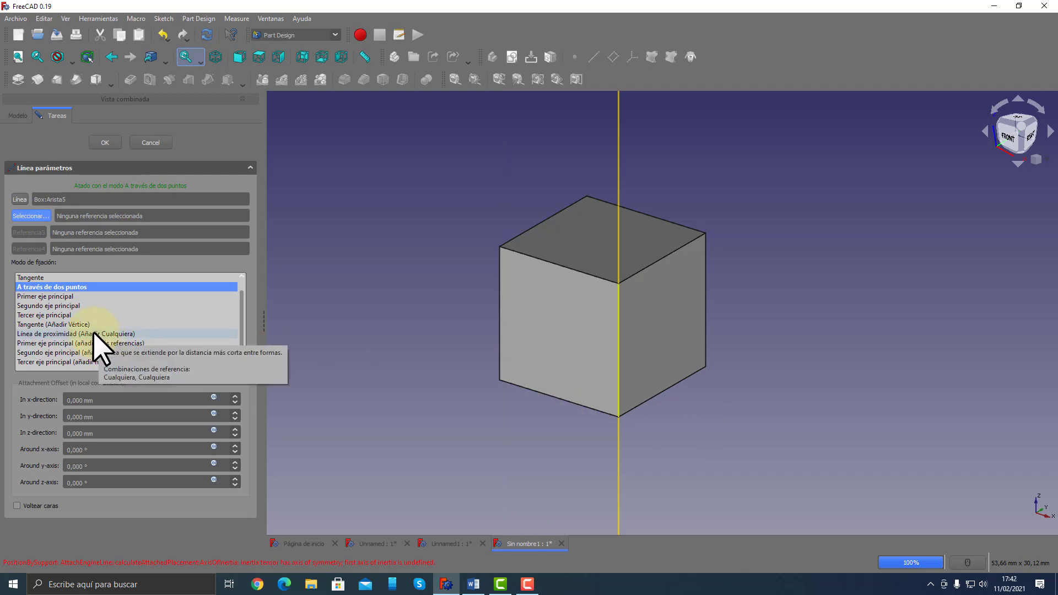
click(66, 314)
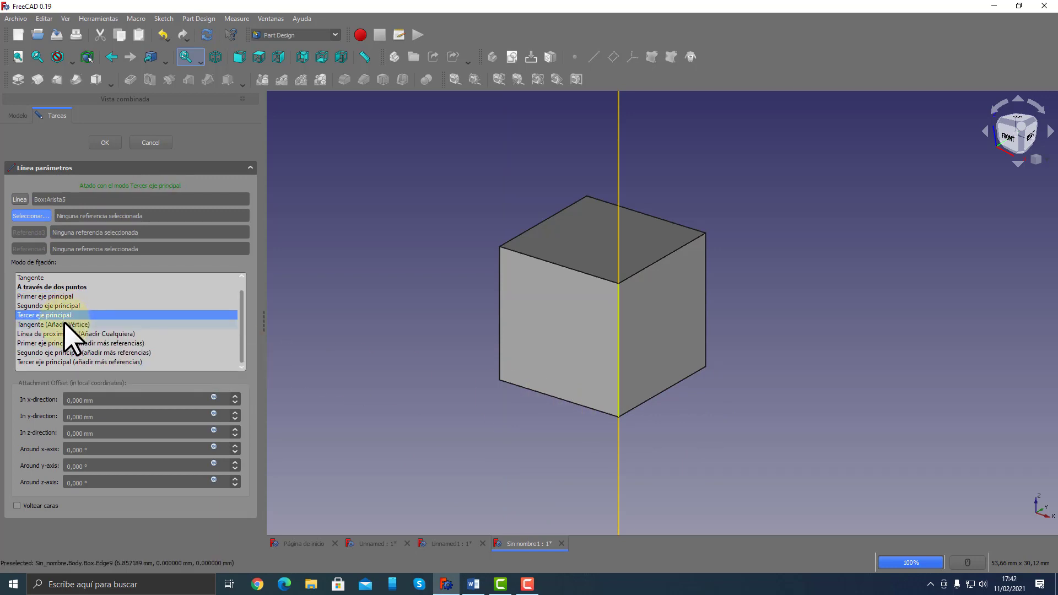
click(59, 296)
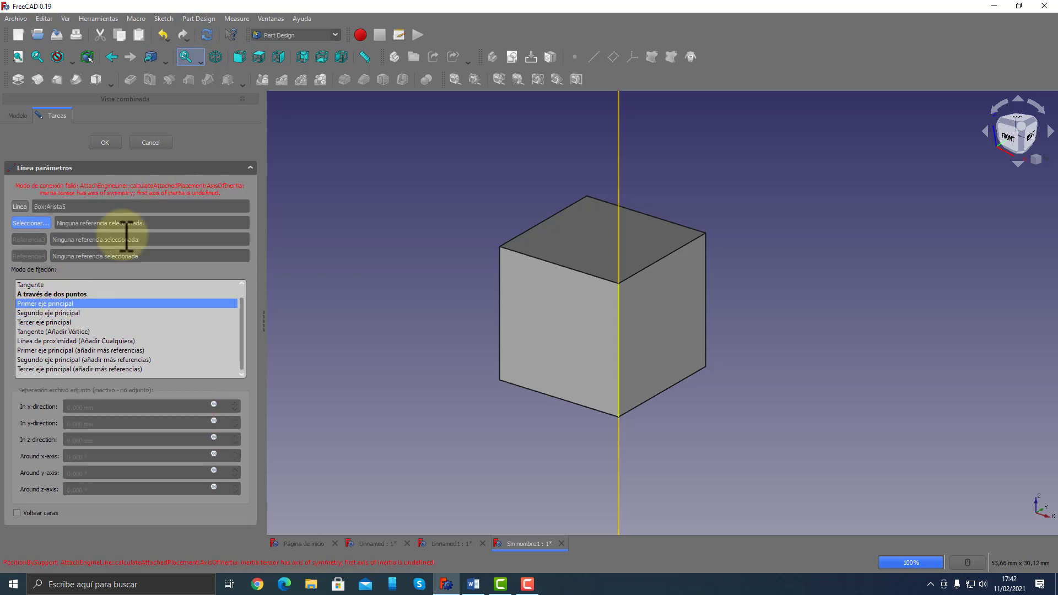
click(49, 312)
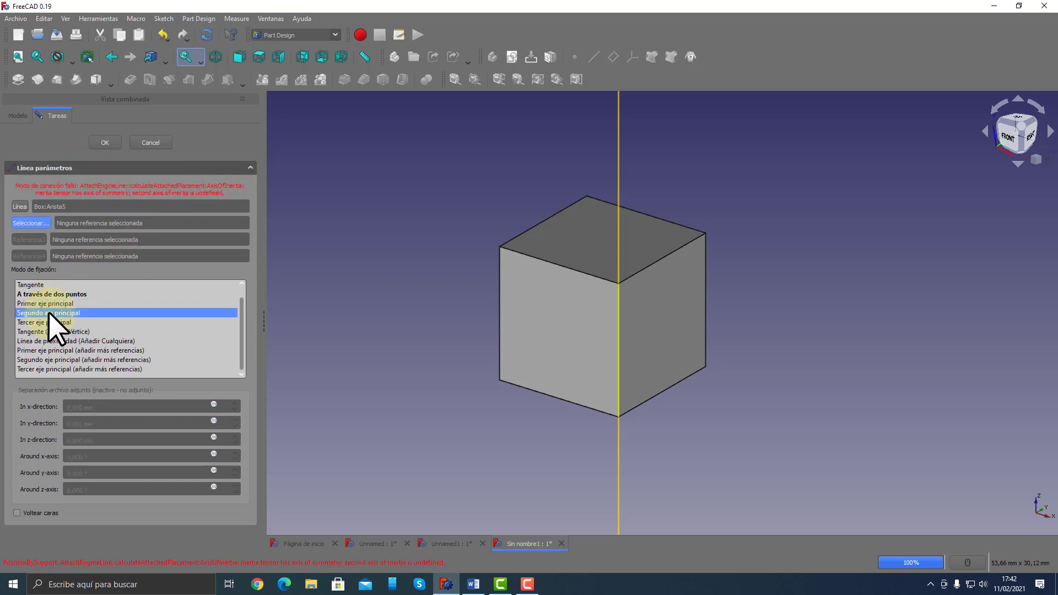
click(60, 318)
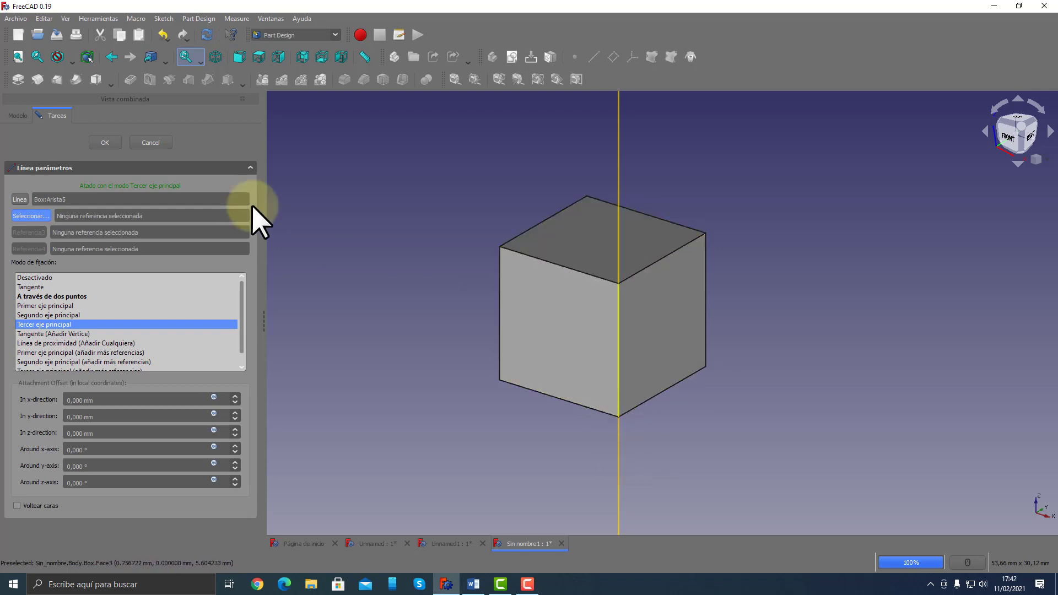
click(154, 147)
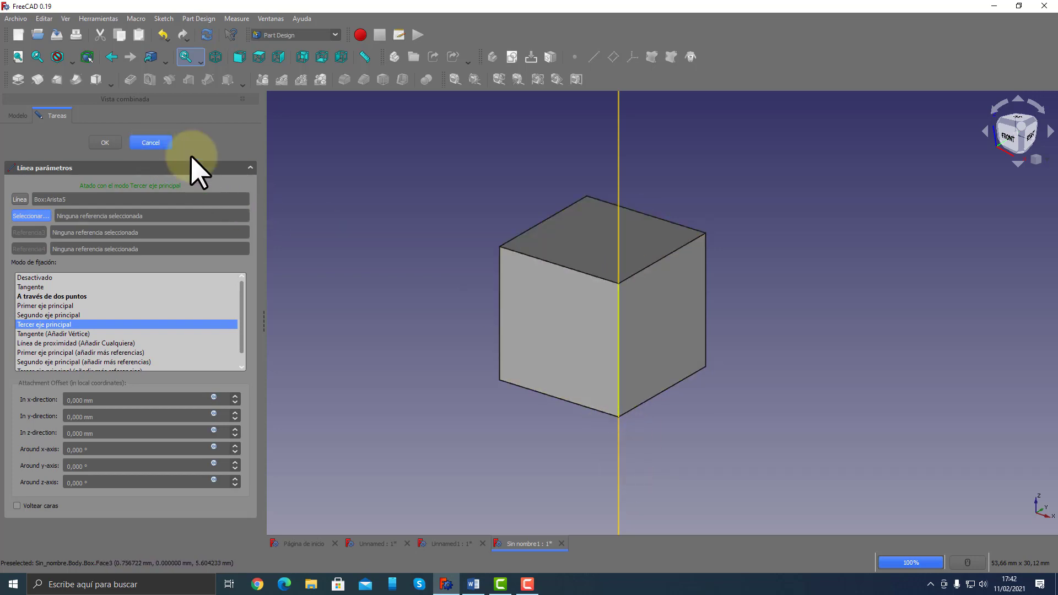
Delete the leftover datum line along the box's vertical edge at the origin
click(548, 307)
click(64, 201)
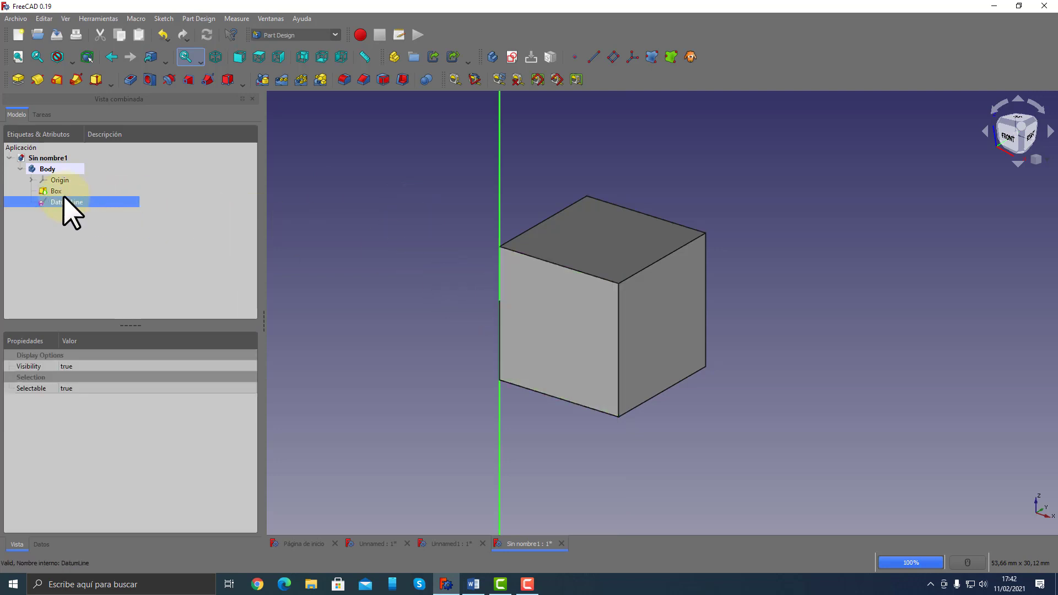
key(Delete)
Start a datum line on the box's front face and compare the Primer, Segundo and Tercer eje principal modes
click(525, 295)
click(594, 58)
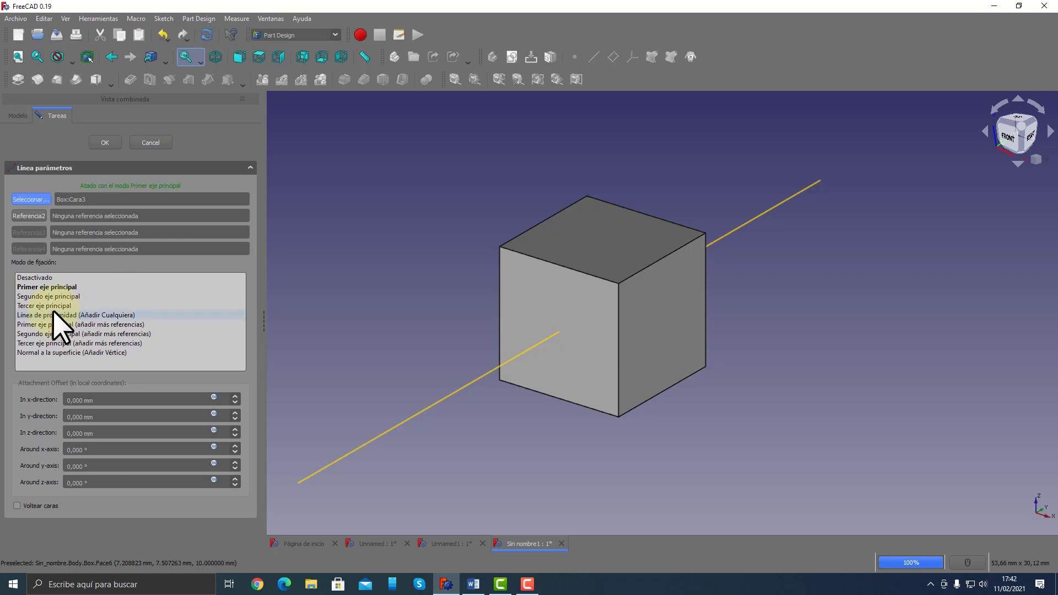
click(47, 288)
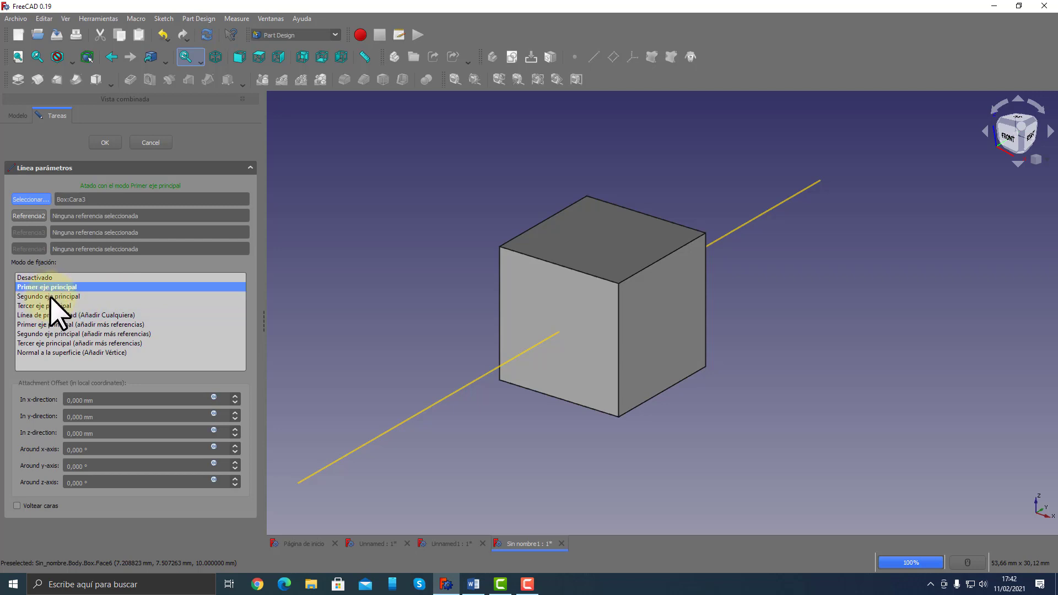
click(49, 299)
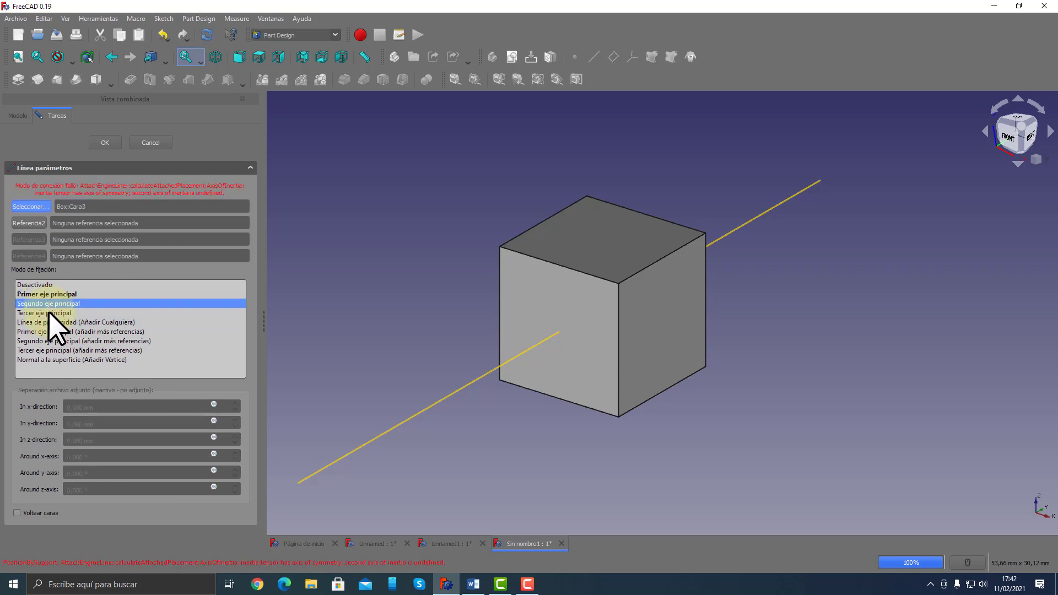
click(49, 312)
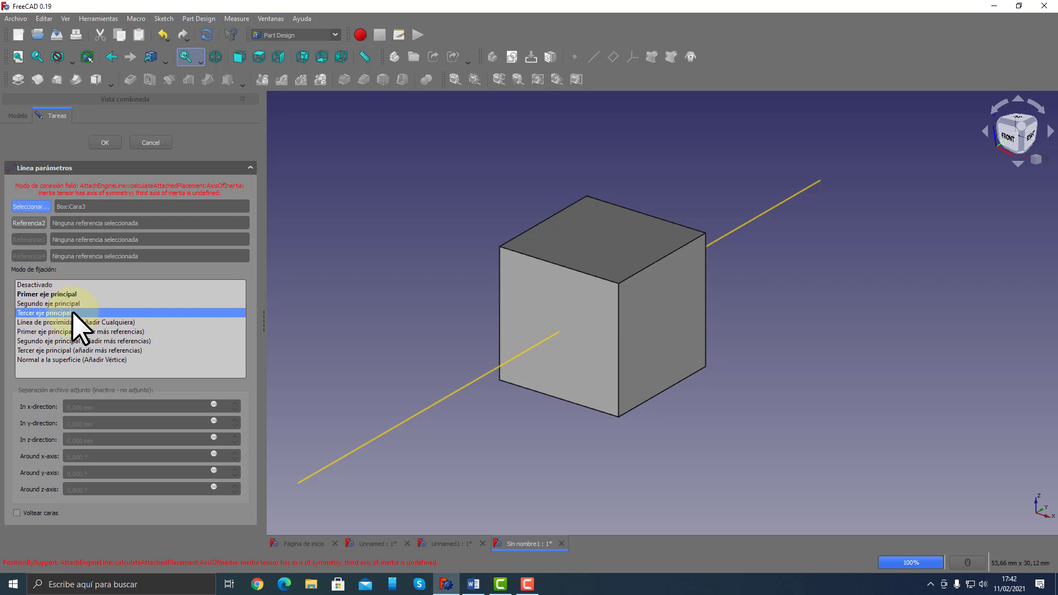
Cancel the datum line dialog and delete the leftover datum line running through the box's front face
click(150, 144)
click(69, 202)
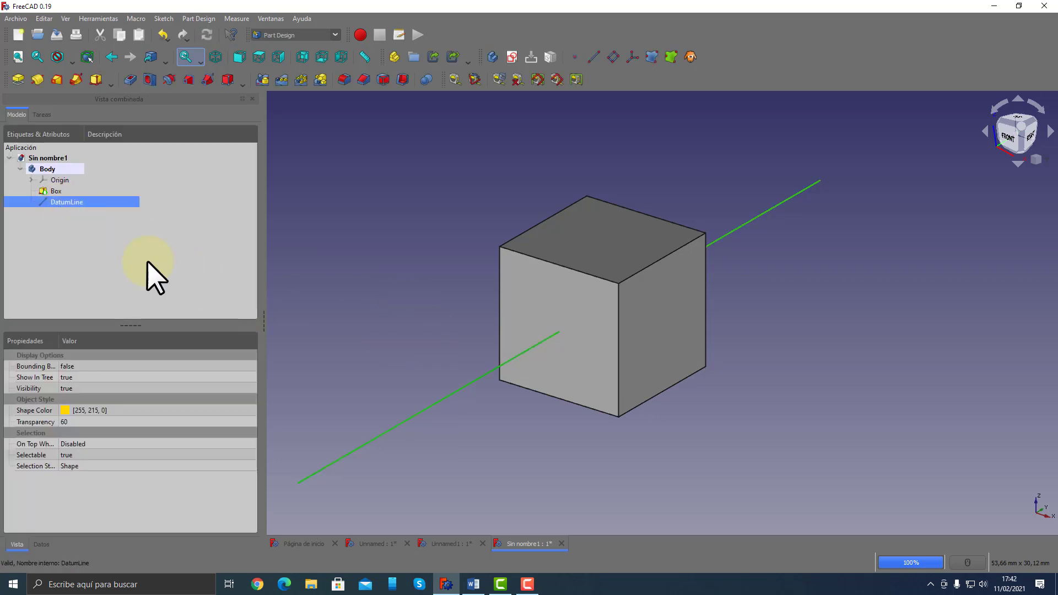
key(Delete)
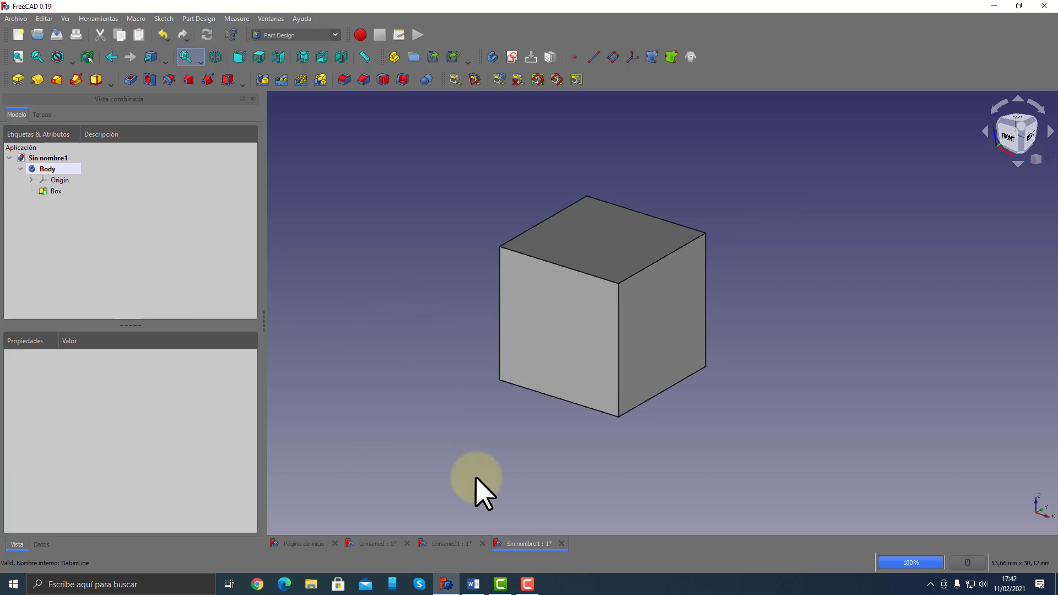
Switch to the Planos en Freecad.docx notes in Word
click(474, 585)
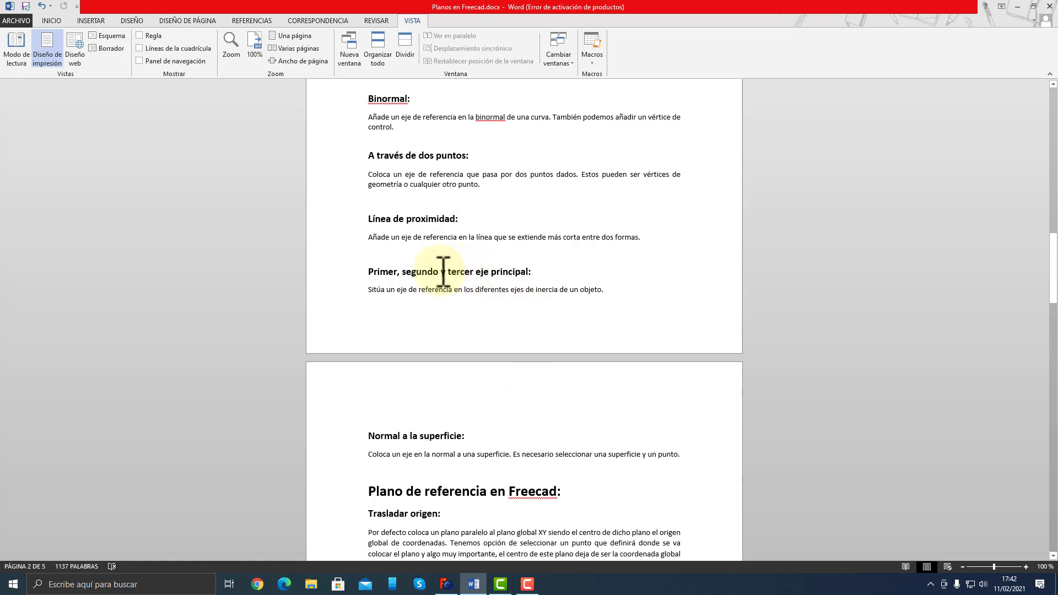
Read the notes on Primer, segundo y tercer eje principal and on Normal a la superficie, highlighting both sections
drag(465, 278, 633, 298)
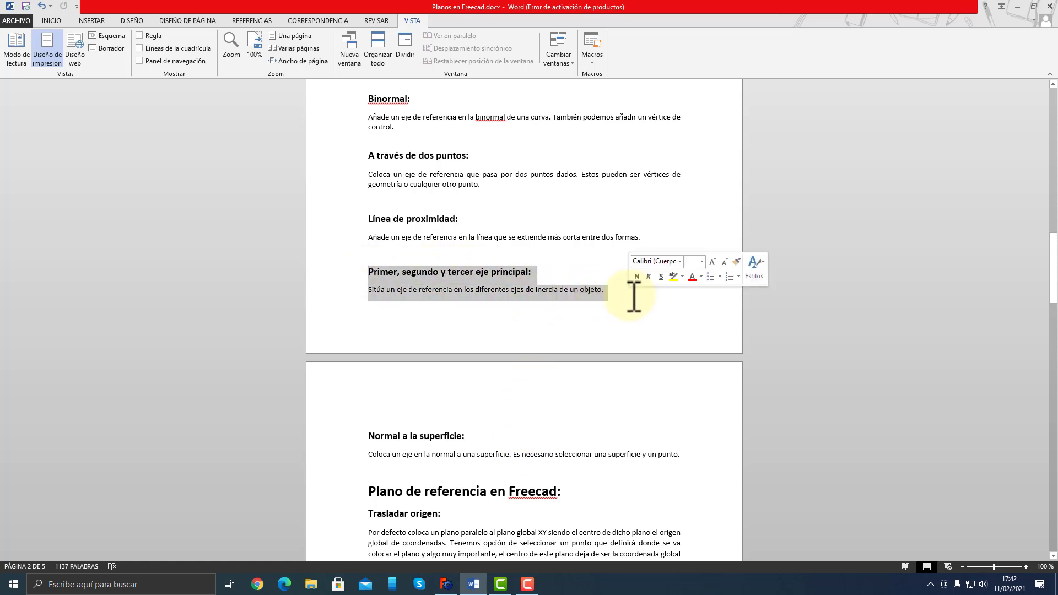
scroll(559, 391, down, 3)
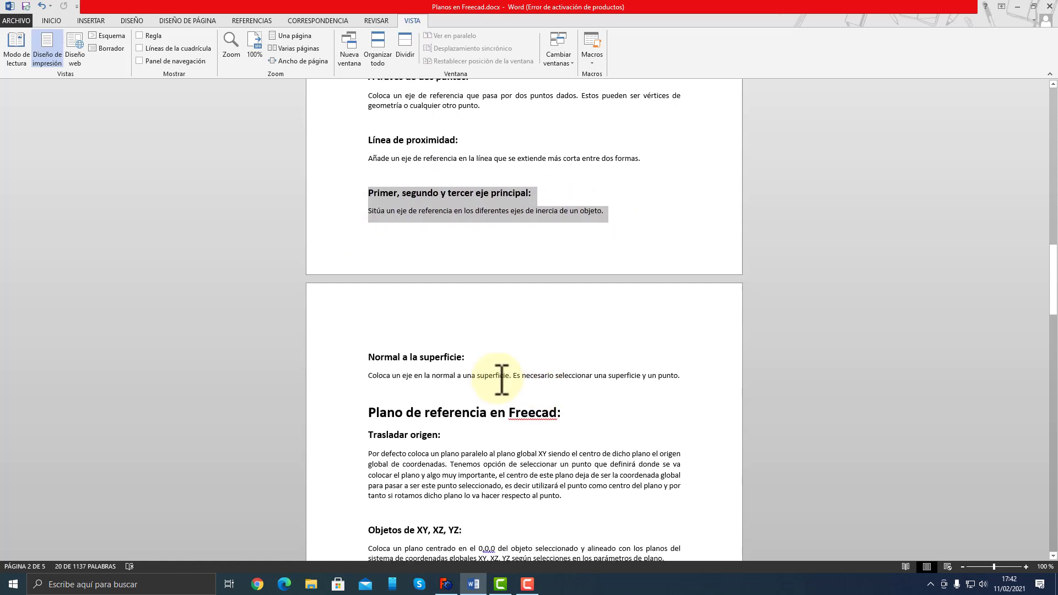
click(449, 356)
drag(369, 357, 689, 382)
click(455, 375)
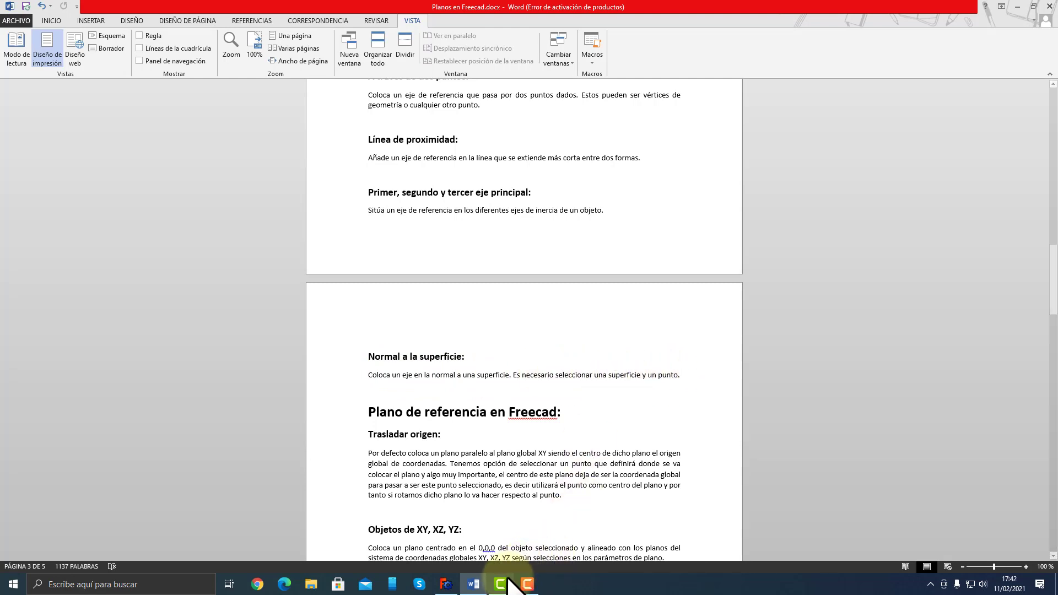
Switch to FreeCAD and close the Sin nombre1 and Unnamed1 documents, keeping the wavy plate document open
click(446, 585)
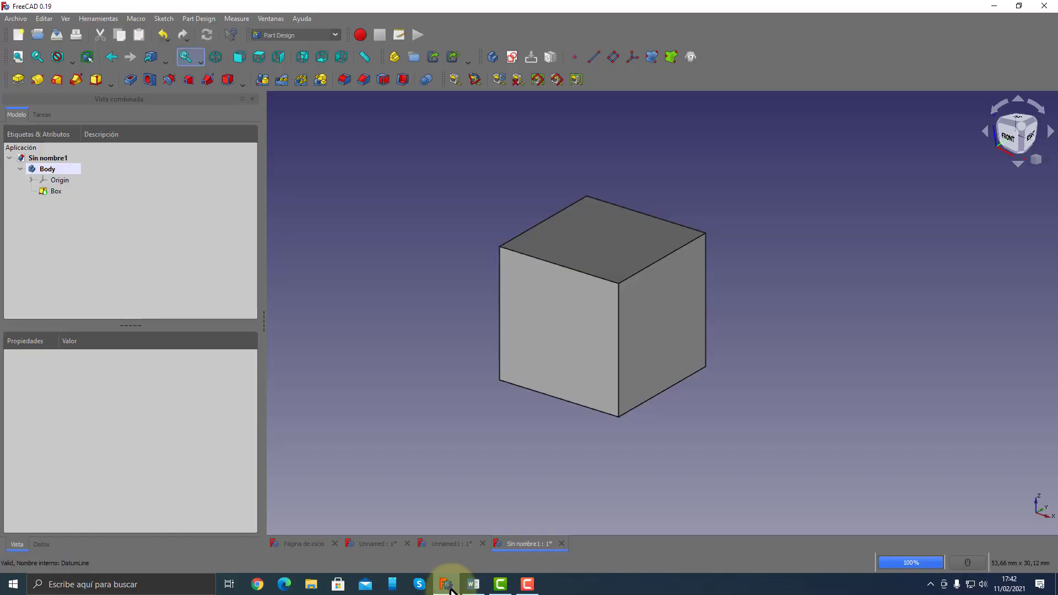
click(560, 543)
click(554, 309)
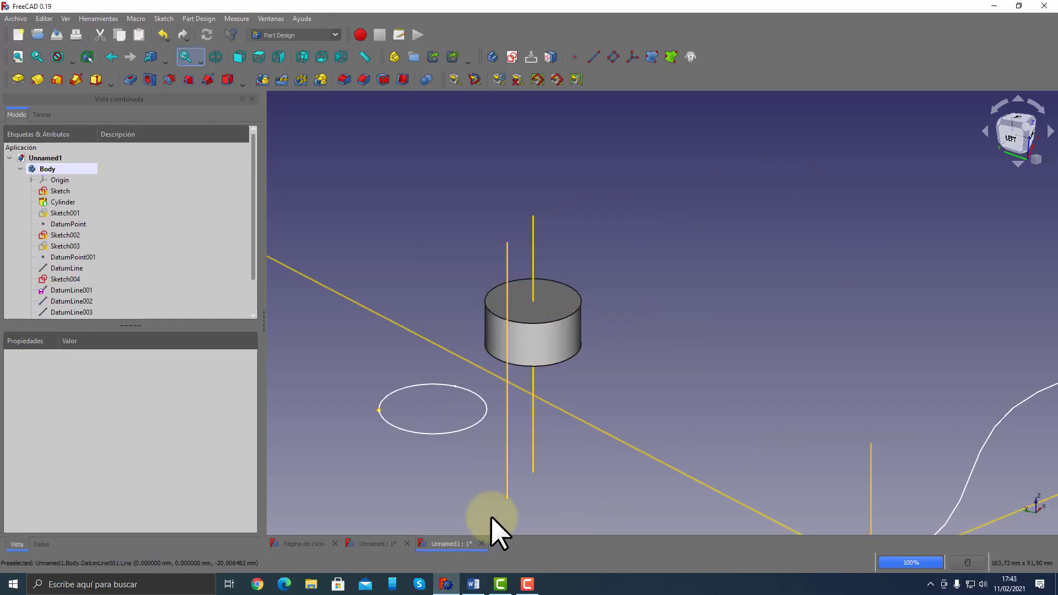
click(480, 544)
click(568, 308)
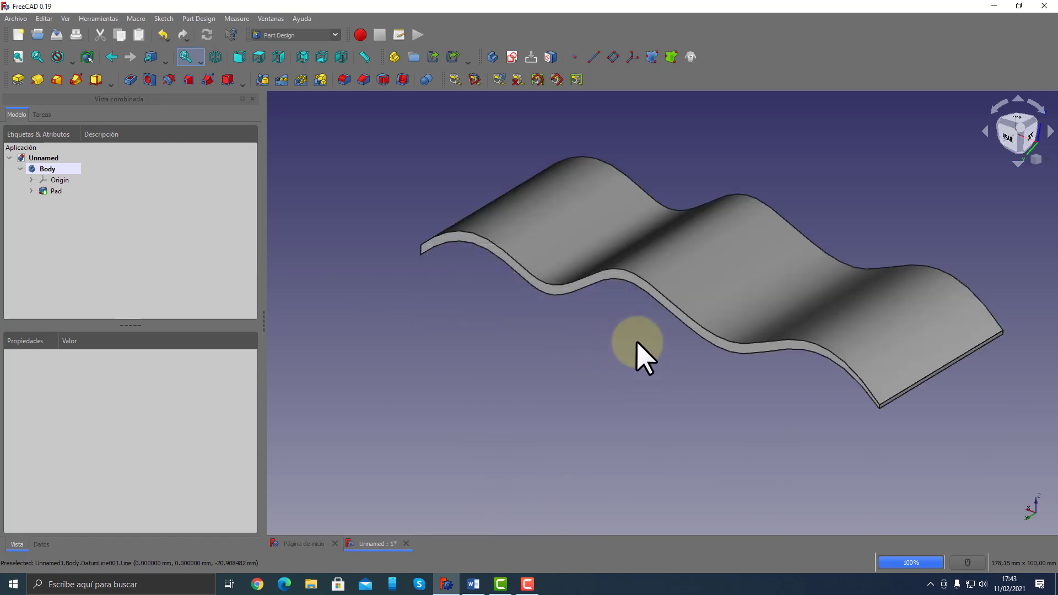
mouse_move(685, 255)
middle_down()
mouse_move(579, 354)
mouse_move(670, 408)
mouse_move(554, 422)
mouse_move(486, 411)
mouse_move(512, 418)
mouse_move(654, 389)
mouse_move(602, 425)
mouse_move(661, 424)
mouse_move(662, 434)
mouse_move(695, 439)
mouse_move(749, 409)
mouse_move(644, 429)
mouse_move(621, 446)
mouse_move(515, 448)
mouse_move(723, 406)
mouse_move(730, 333)
mouse_move(717, 384)
mouse_move(590, 418)
mouse_move(634, 385)
middle_up()
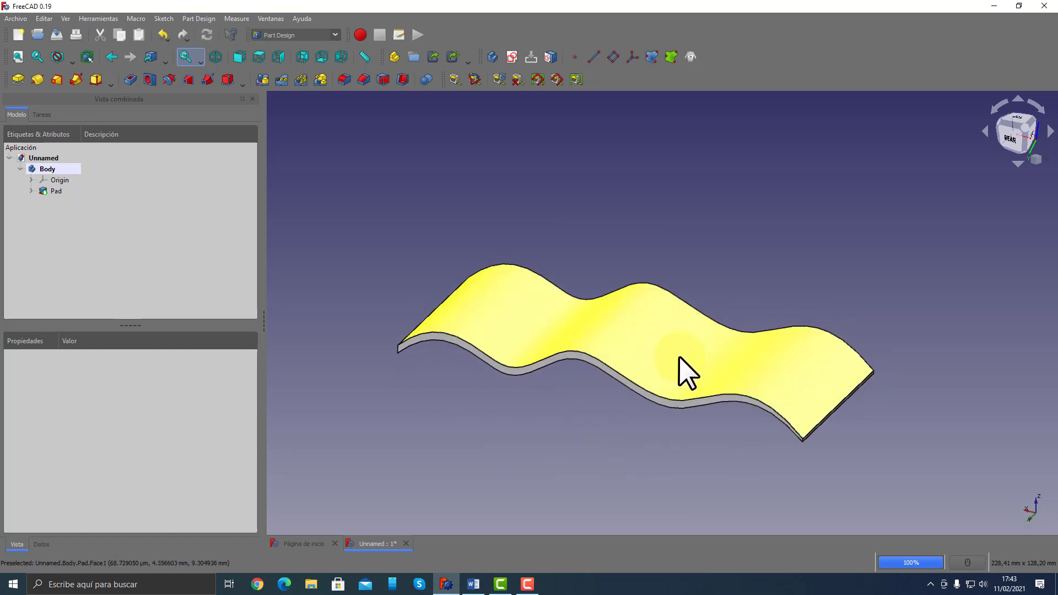
mouse_move(547, 474)
middle_down()
mouse_move(562, 437)
mouse_move(562, 456)
mouse_move(554, 415)
mouse_move(645, 434)
mouse_move(650, 457)
middle_up()
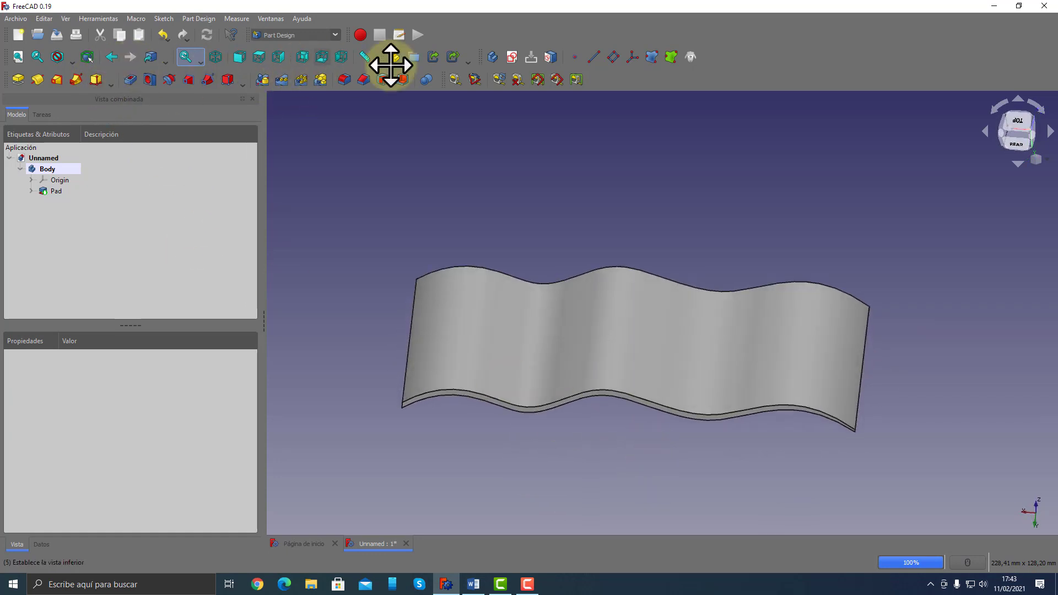
click(511, 57)
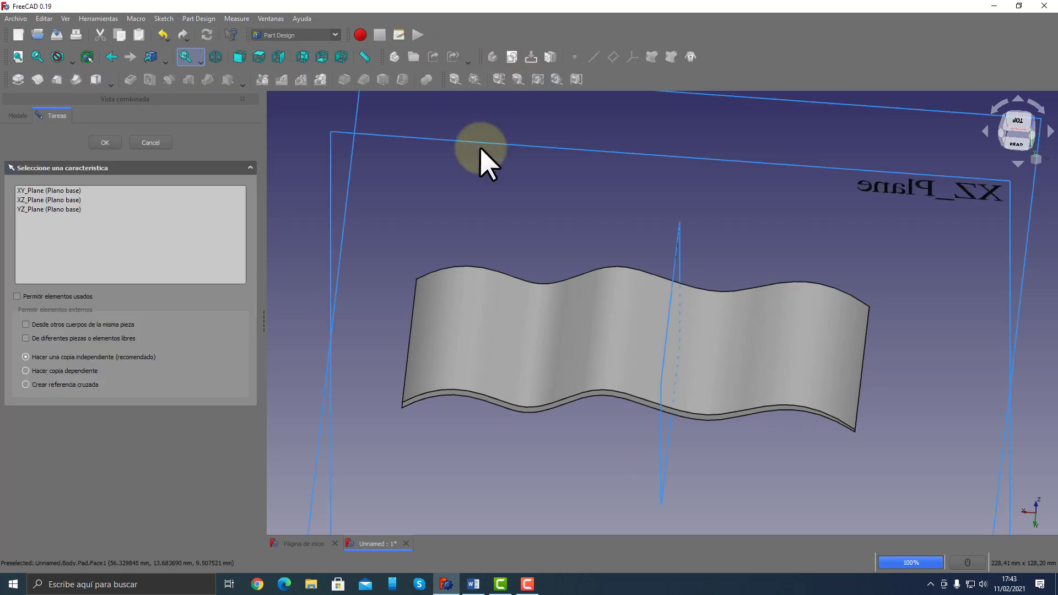
click(332, 139)
click(102, 143)
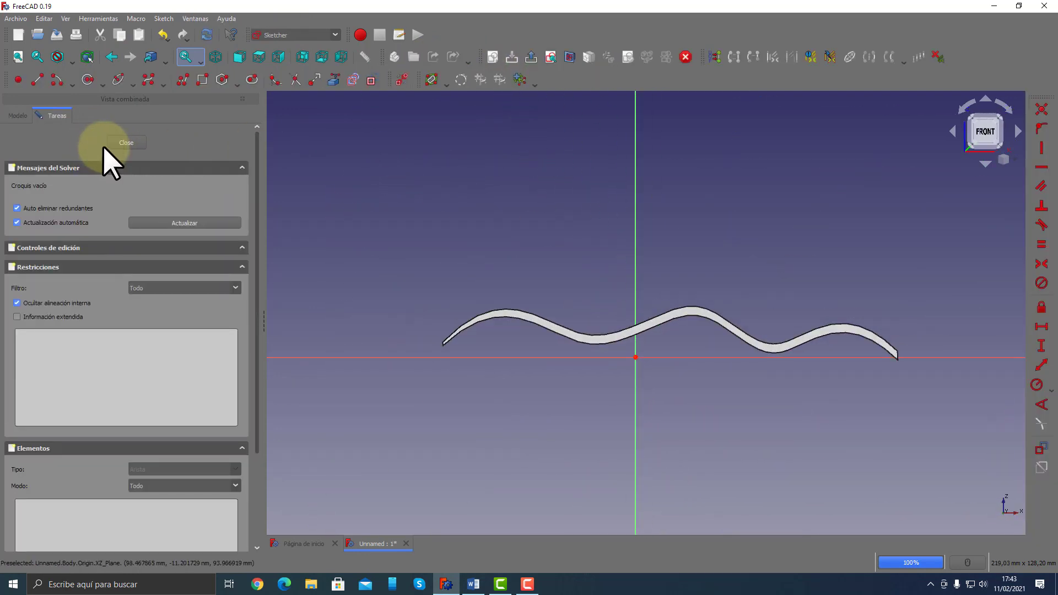
click(126, 143)
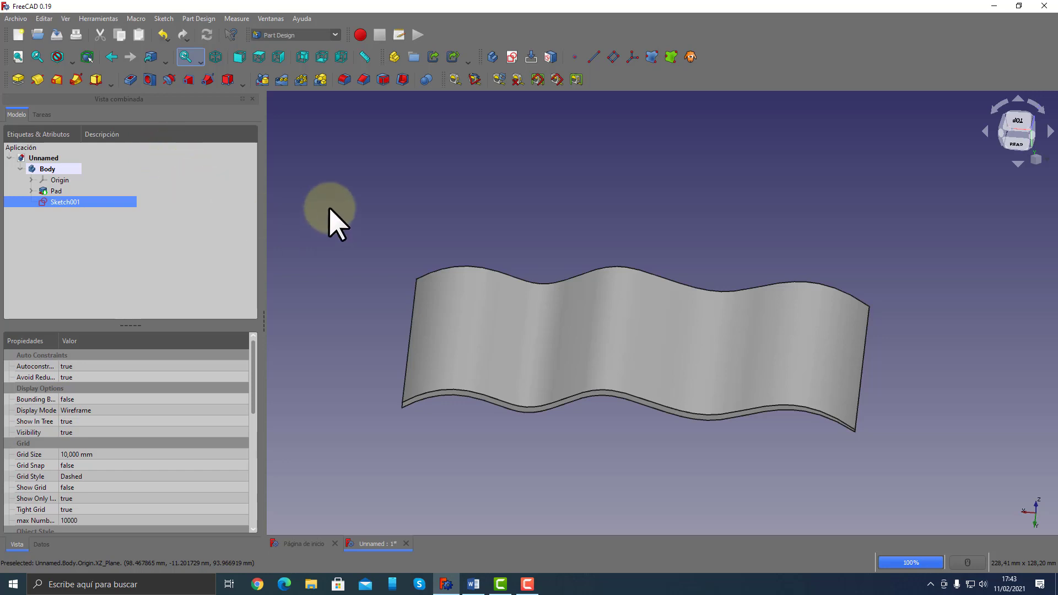
click(66, 207)
click(66, 205)
key(Delete)
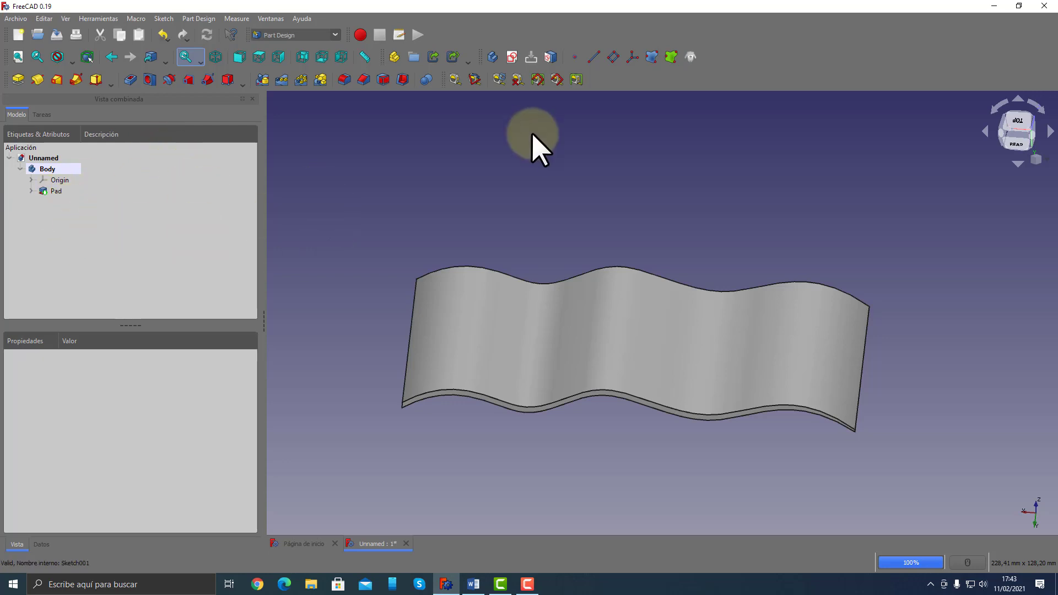
Create a sketch on the XY plane with a small circle through the origin, centred about (-3.7, 3.0) mm
click(512, 57)
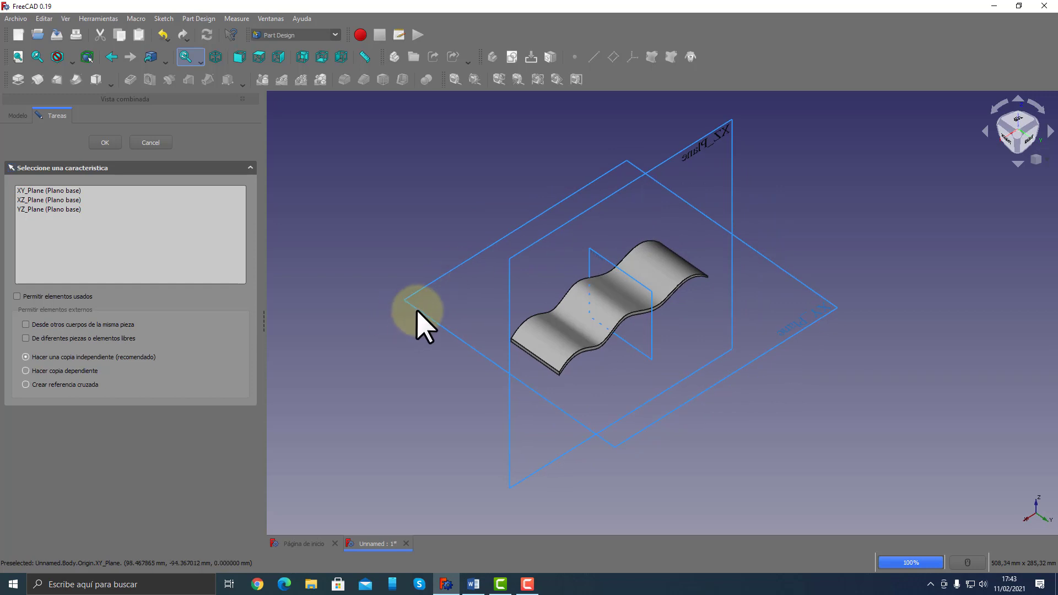
click(417, 310)
click(111, 138)
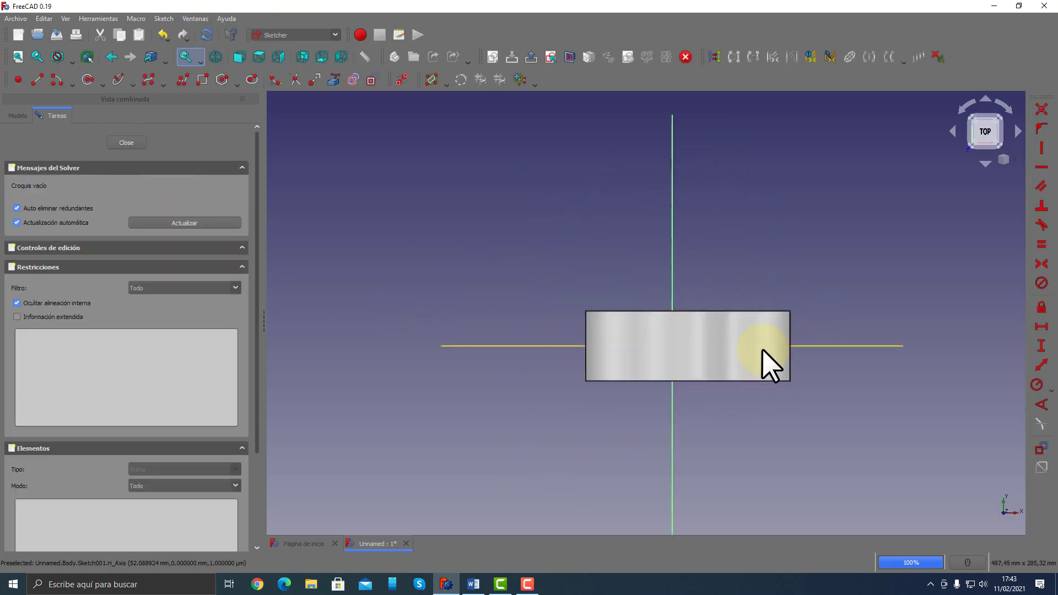
scroll(762, 349, up, 2)
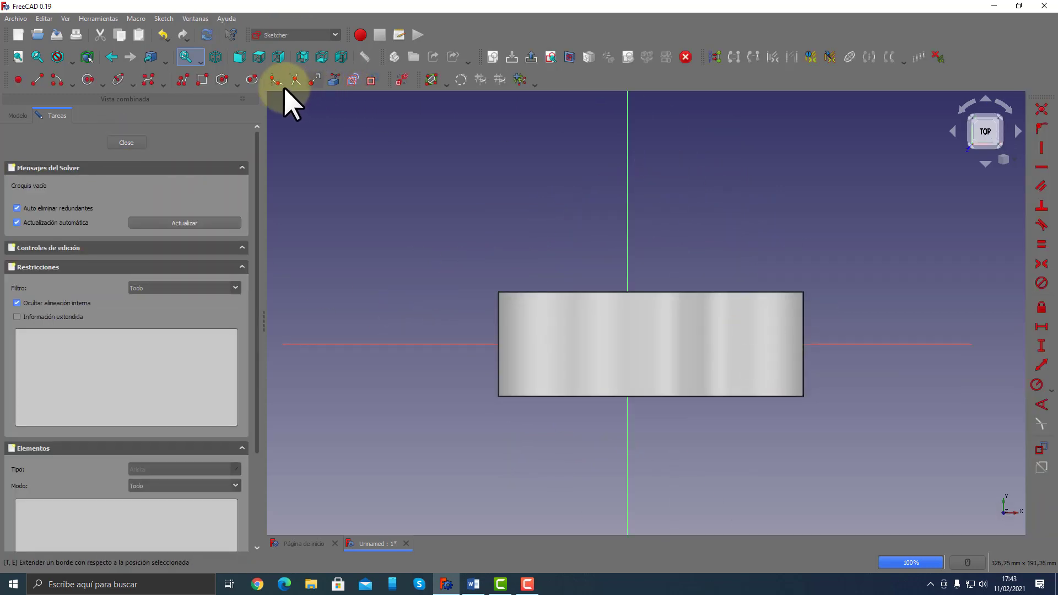
click(90, 81)
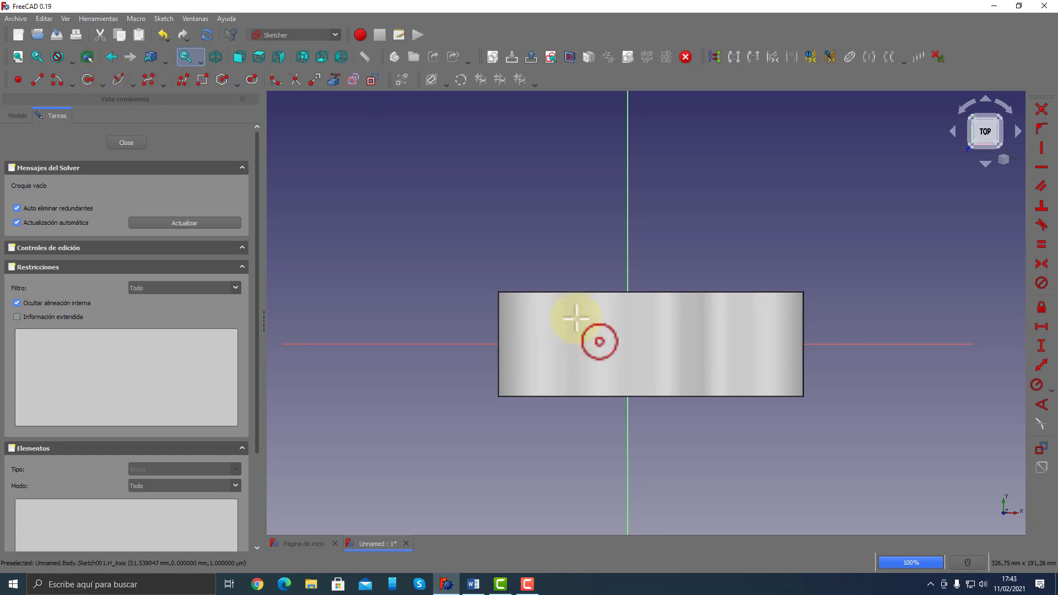
click(629, 345)
click(553, 302)
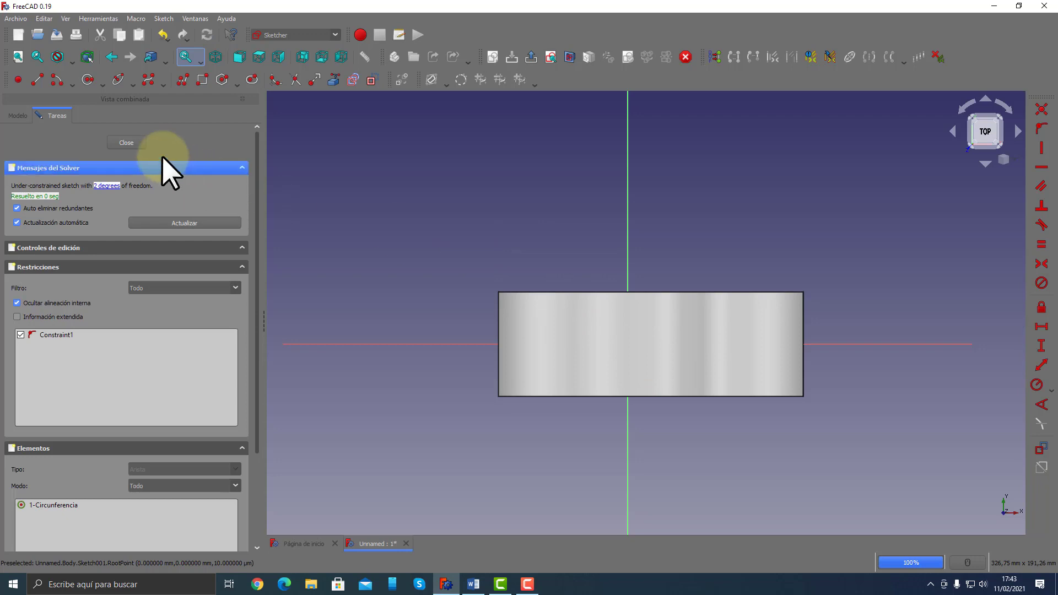
key(Escape)
Cut the circle through the wavy plate as a pocket of type A través de todos with Invertido enabled
mouse_move(523, 422)
middle_down()
mouse_move(539, 418)
mouse_move(476, 375)
mouse_move(462, 386)
middle_up()
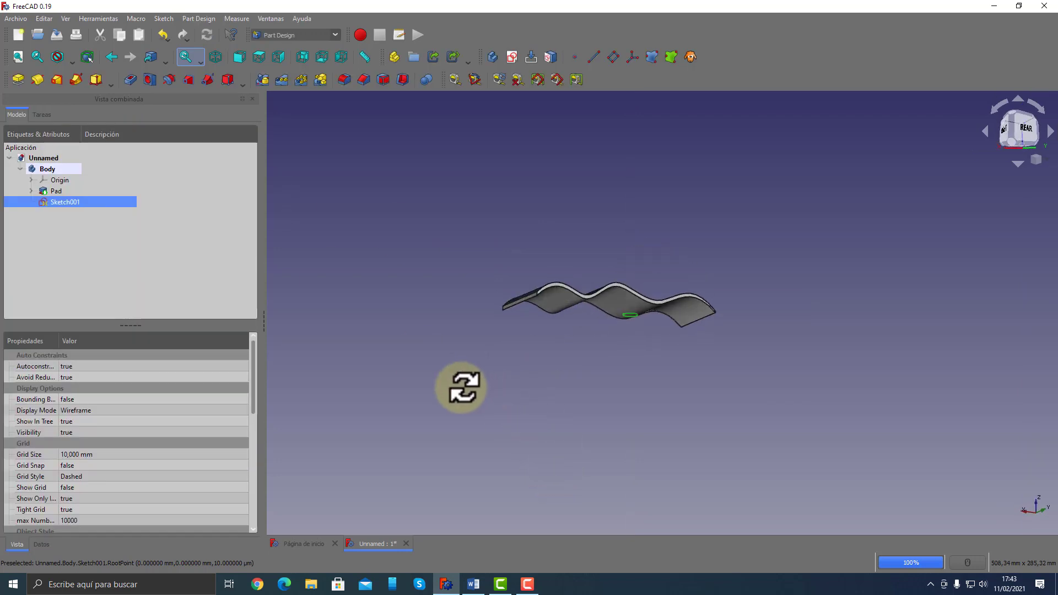
click(131, 81)
click(229, 190)
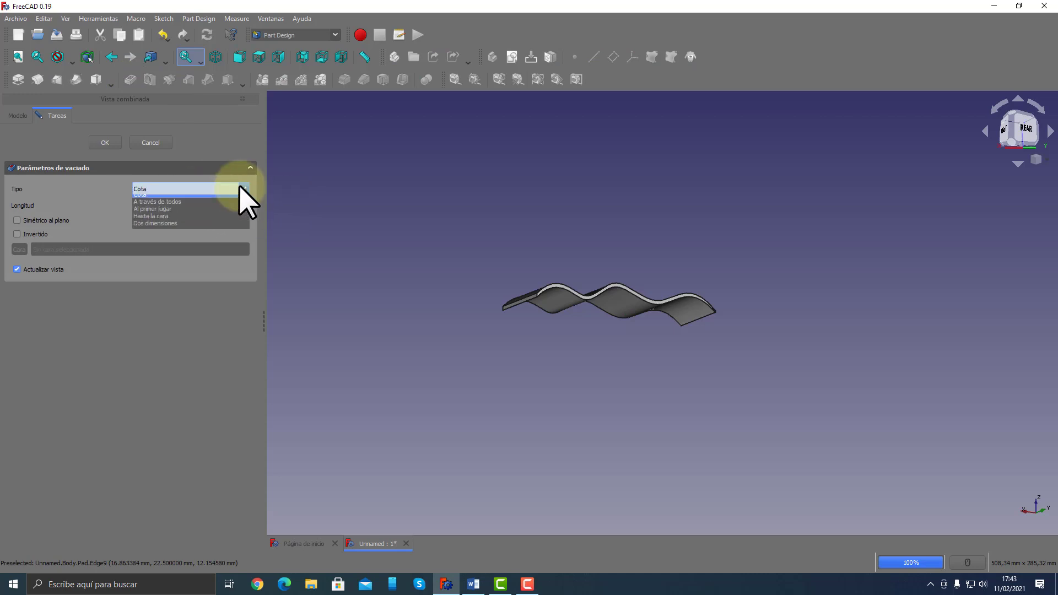
click(201, 206)
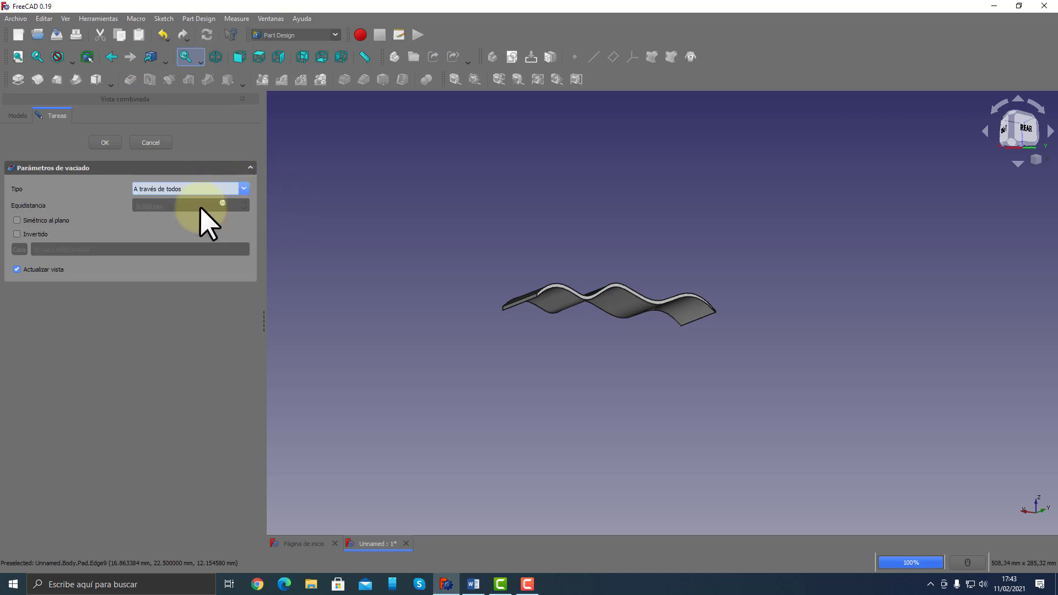
click(16, 234)
mouse_move(638, 206)
middle_down()
mouse_move(617, 257)
mouse_move(567, 315)
mouse_move(439, 402)
mouse_move(538, 255)
mouse_move(521, 231)
middle_up()
scroll(649, 269, up, 6)
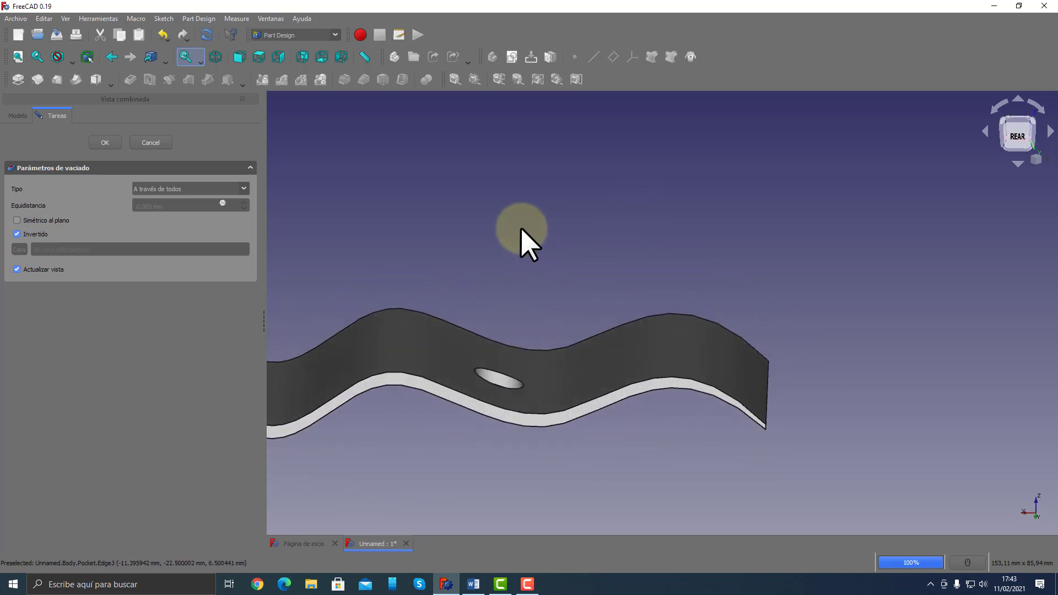
click(106, 143)
Examine the hole in the wavy plate and select the seam edge on its inner wall
middle_drag(567, 279, 479, 287)
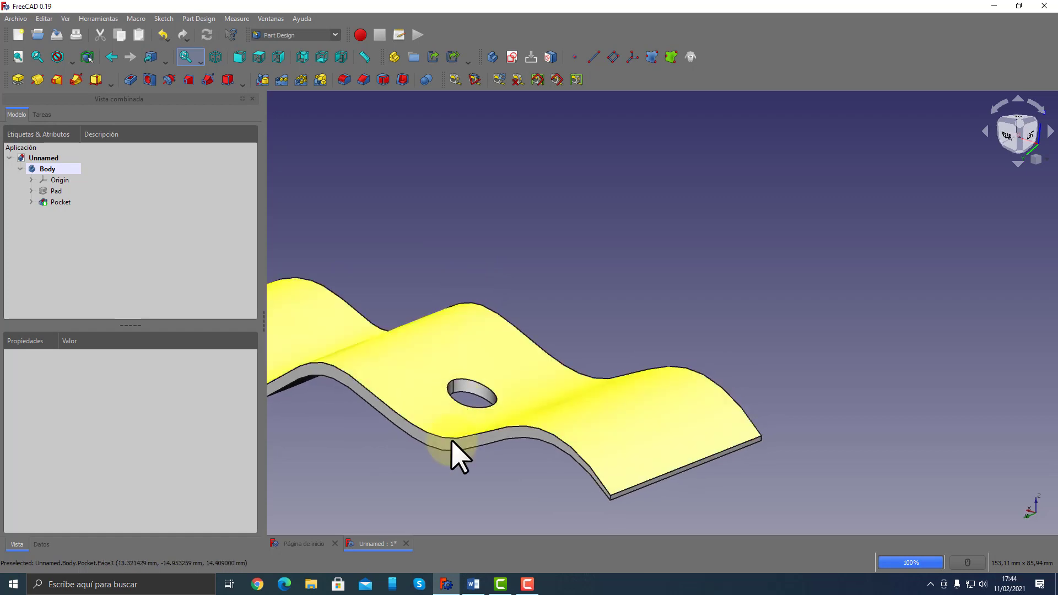
scroll(457, 435, down, 3)
scroll(474, 418, up, 8)
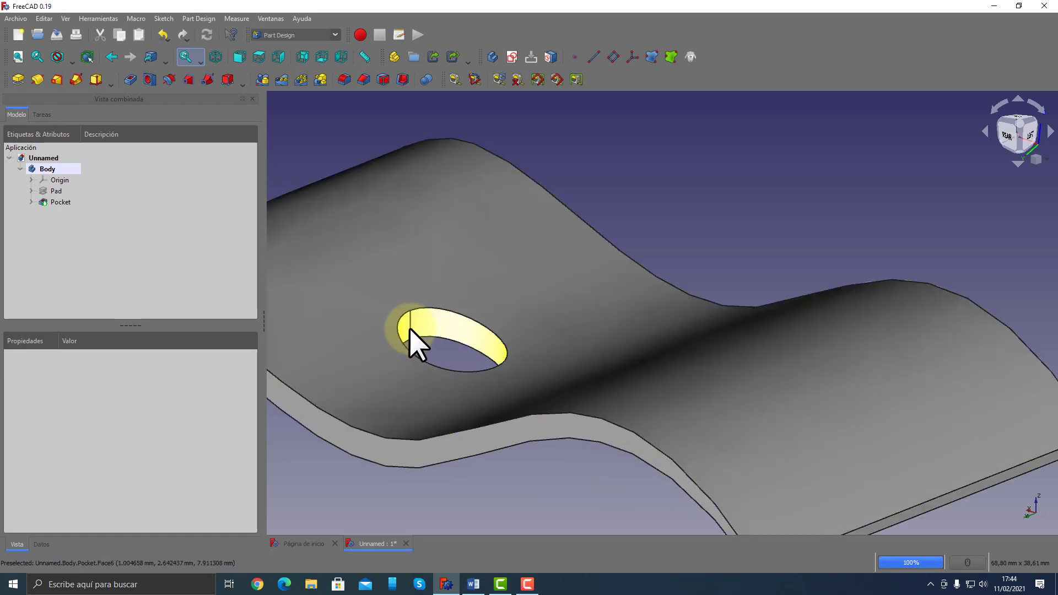
click(409, 328)
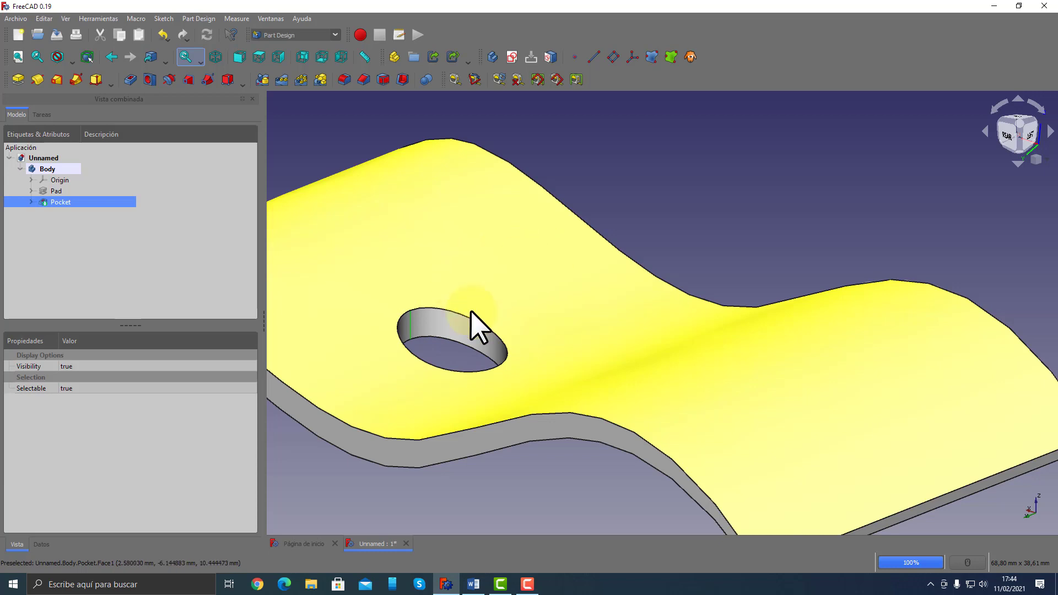
scroll(576, 337, down, 5)
mouse_move(577, 338)
middle_down()
mouse_move(642, 385)
mouse_move(658, 373)
middle_up()
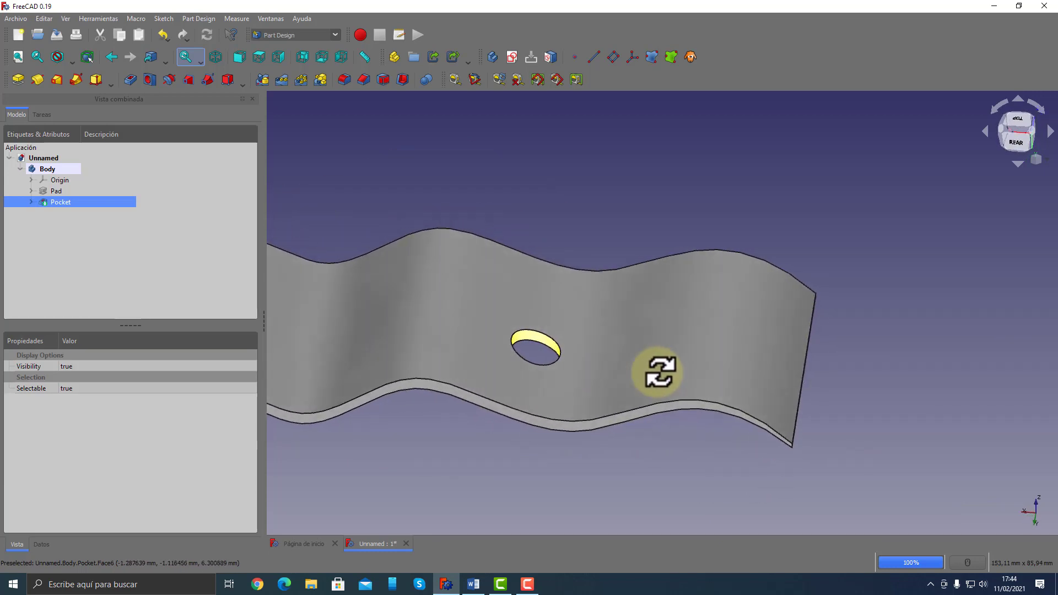
Open the pocket's sketch for editing and make the pocket solid visible behind the circle
click(31, 202)
click(65, 212)
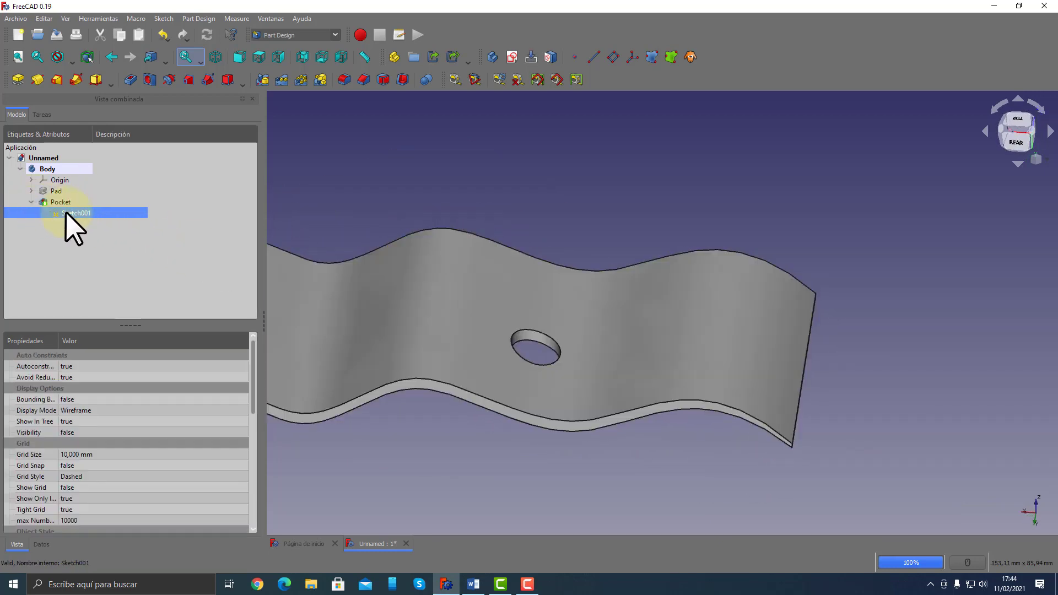
mouse_move(415, 403)
middle_down()
mouse_move(463, 319)
mouse_move(453, 331)
middle_up()
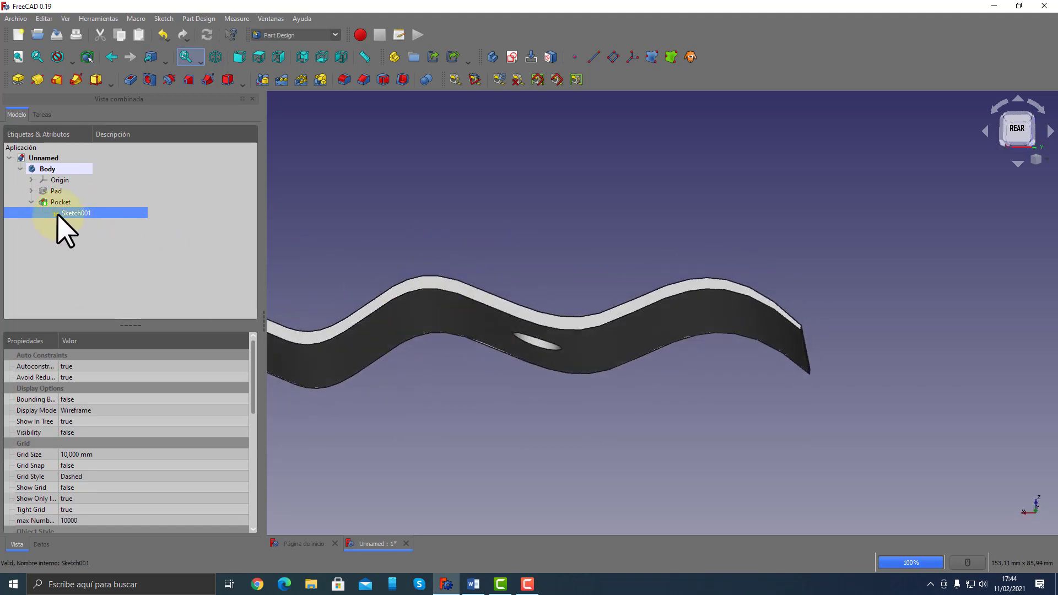
double_click(59, 212)
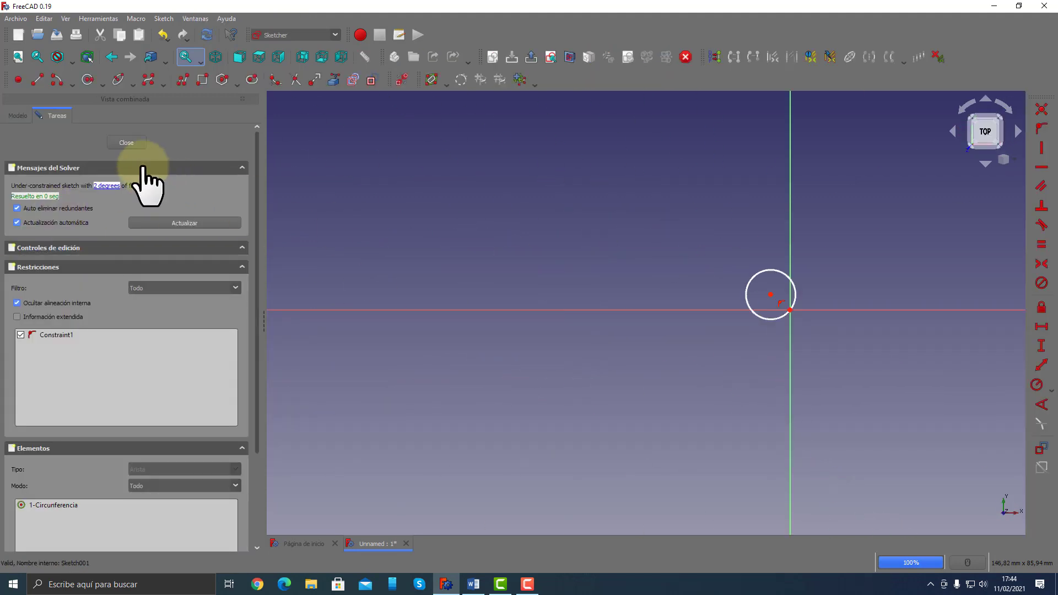
click(19, 116)
click(54, 203)
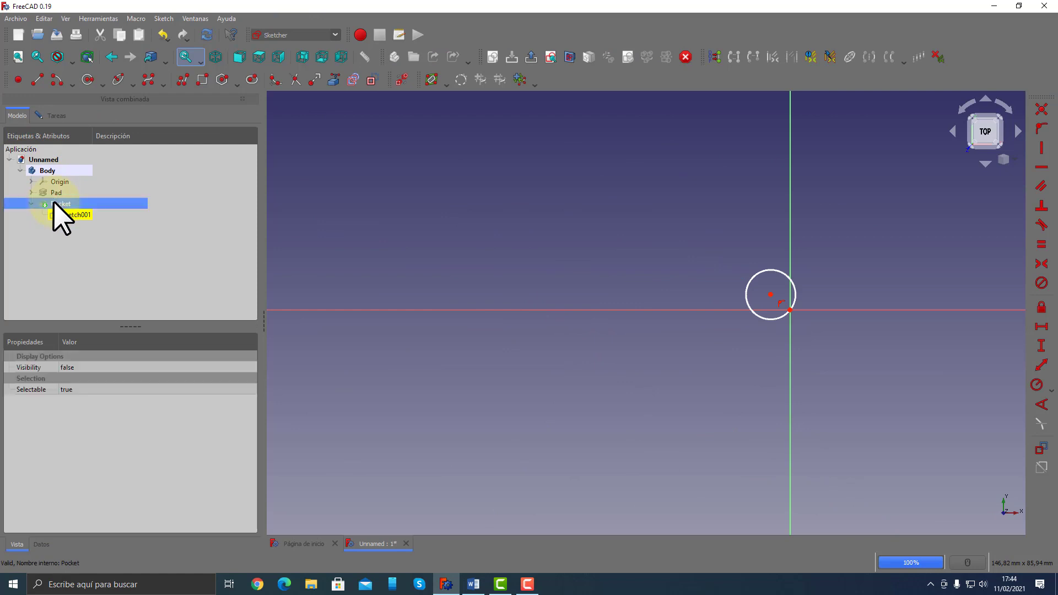
key(space)
scroll(672, 323, down, 3)
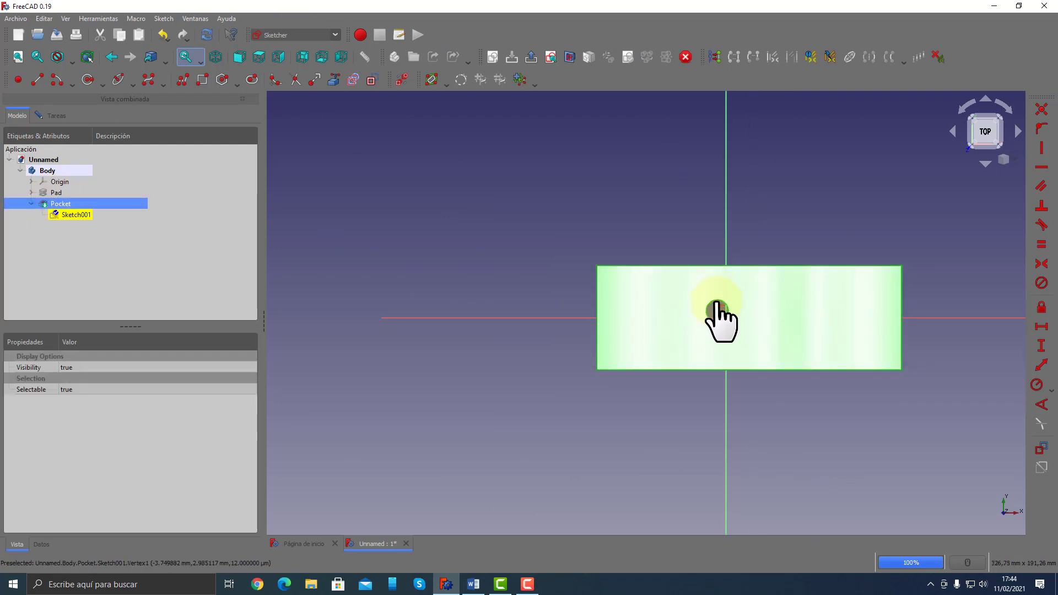
Move and enlarge the hole's circle freehand within the plate's outline, above the horizontal axis
mouse_move(717, 301)
mouse_down()
mouse_move(720, 393)
mouse_move(719, 325)
mouse_up()
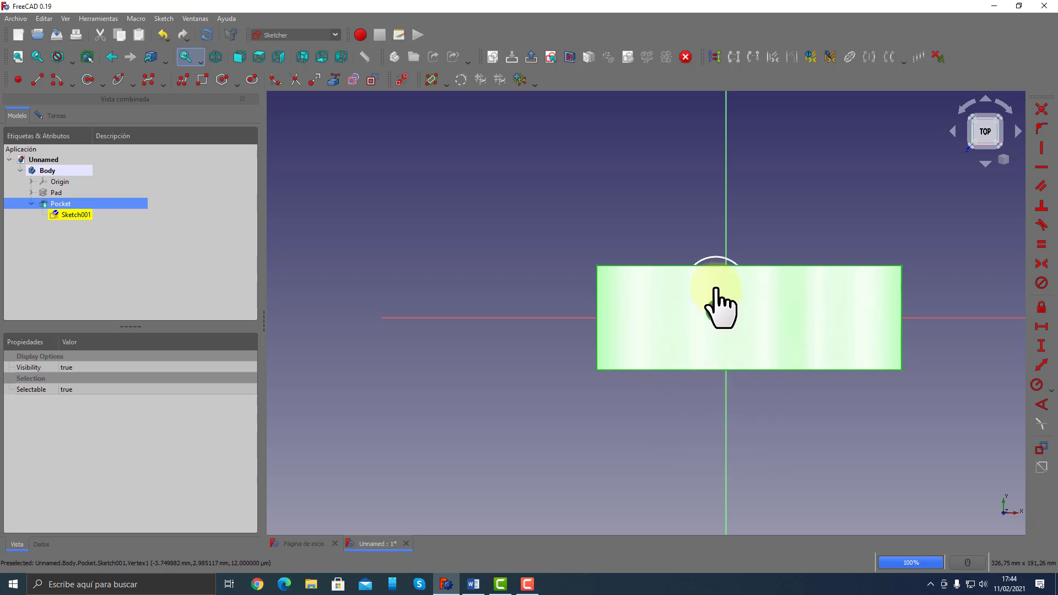
mouse_move(719, 263)
mouse_down()
mouse_move(721, 223)
mouse_move(711, 275)
mouse_move(723, 305)
mouse_up()
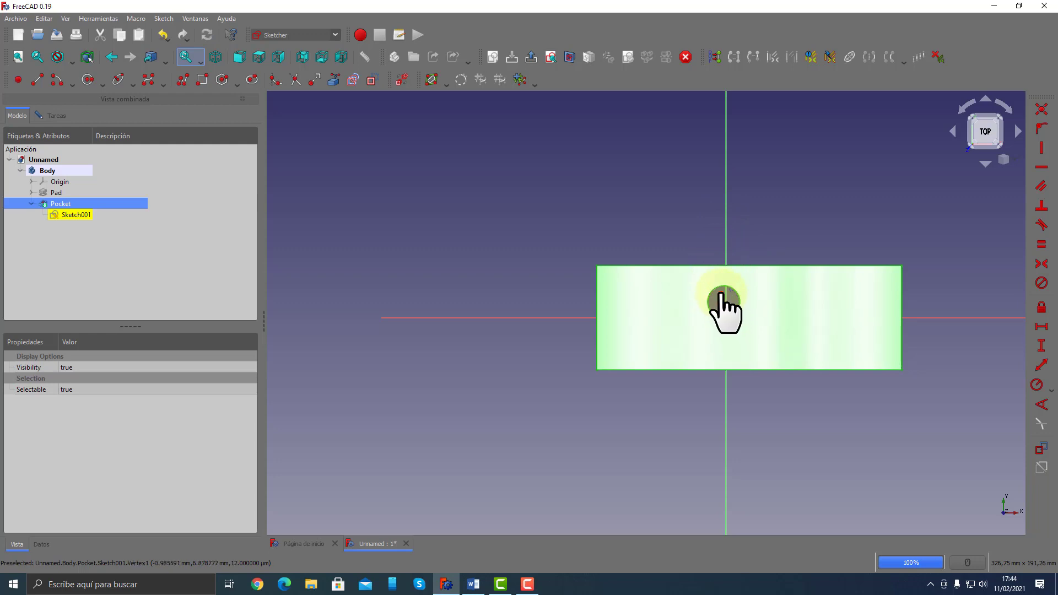
click(721, 294)
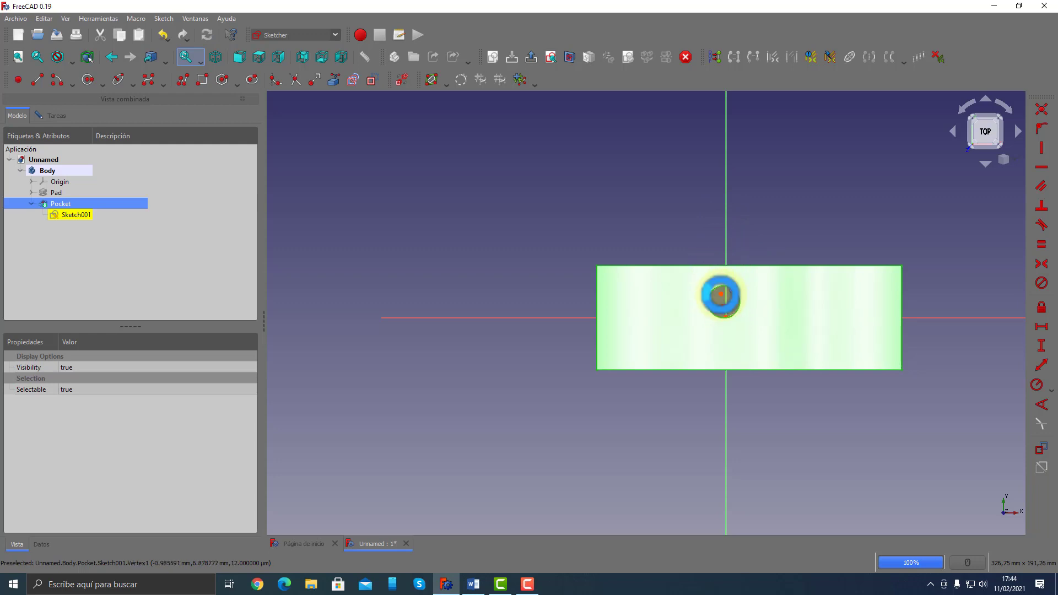
click(721, 317)
drag(742, 299, 734, 299)
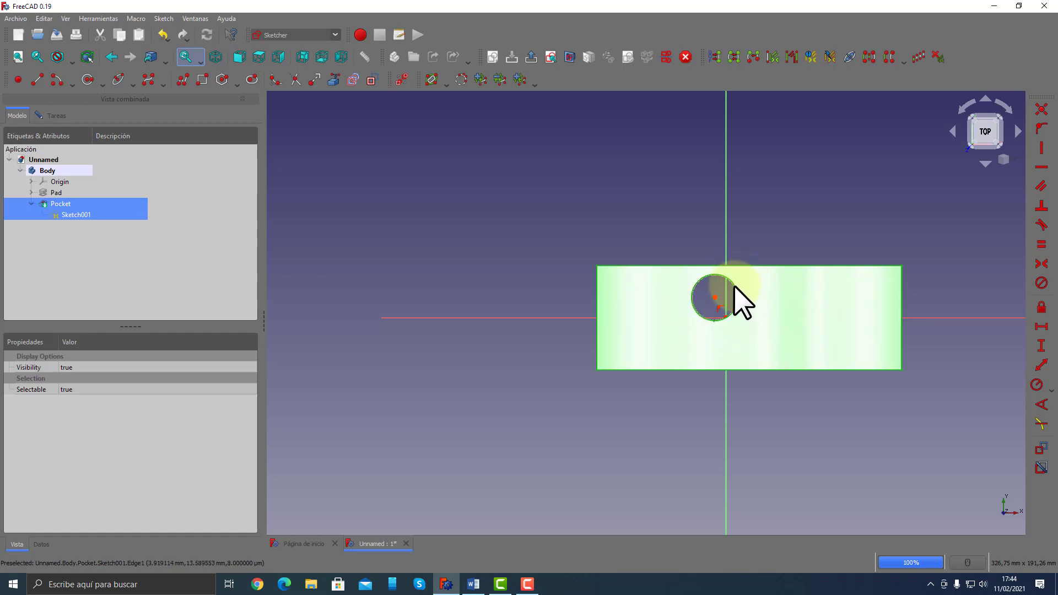
drag(734, 285, 730, 289)
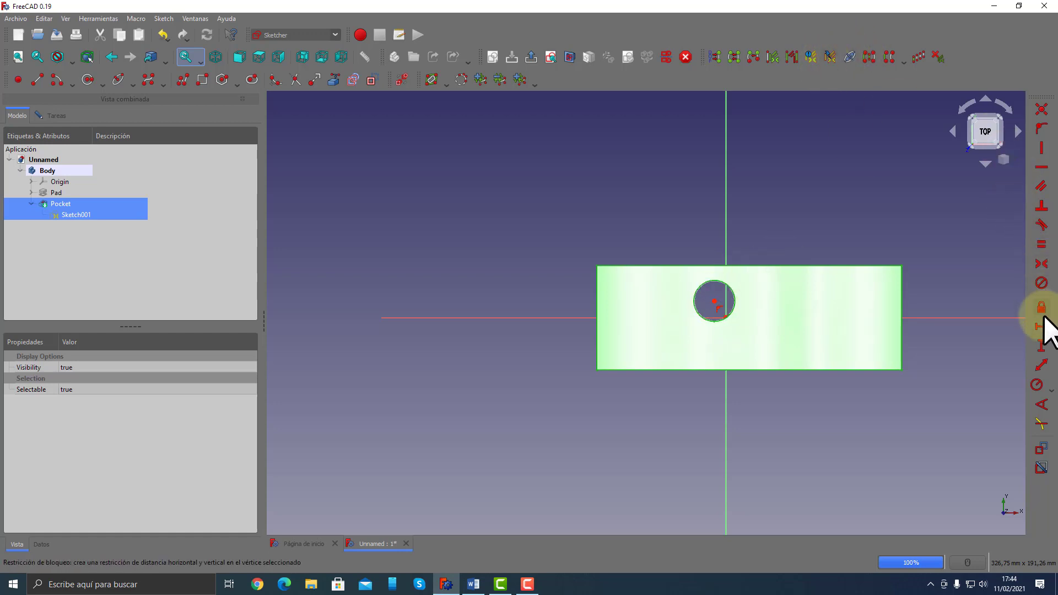
Constrain the radius of the hole's circle to 7 mm
click(1037, 385)
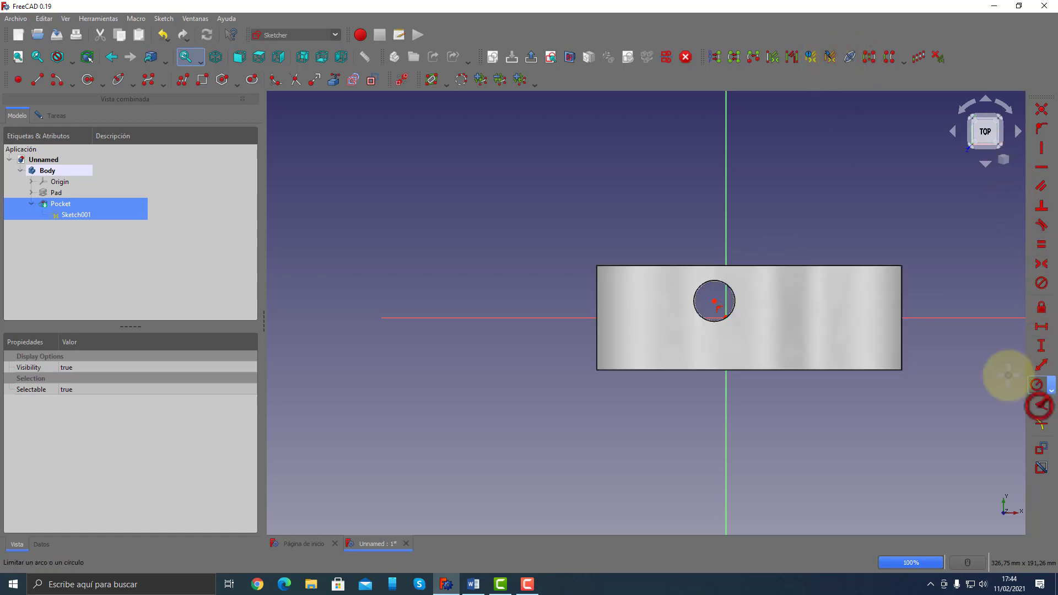
click(729, 286)
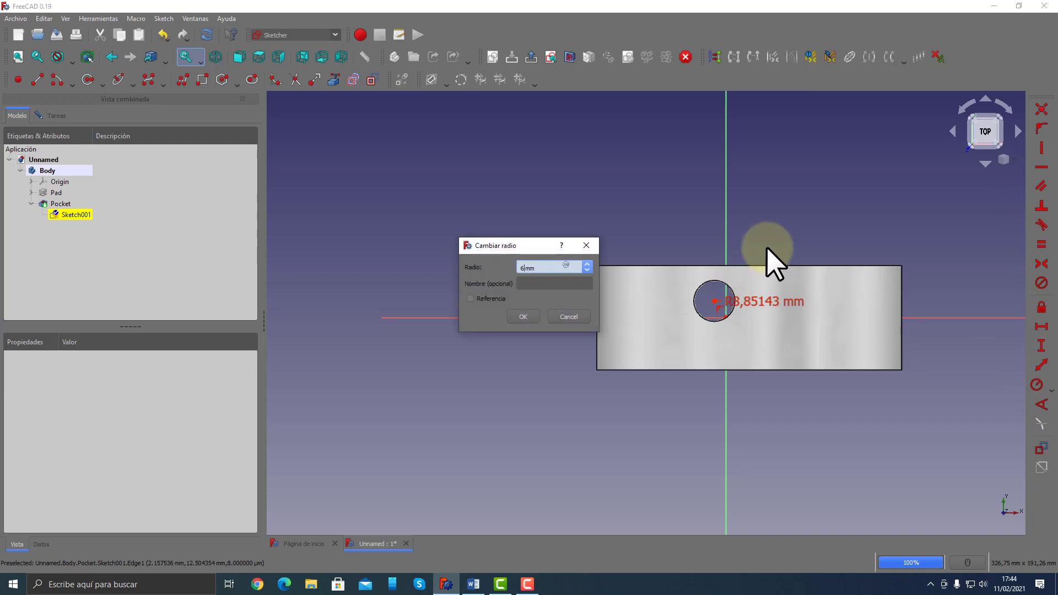
key(Return)
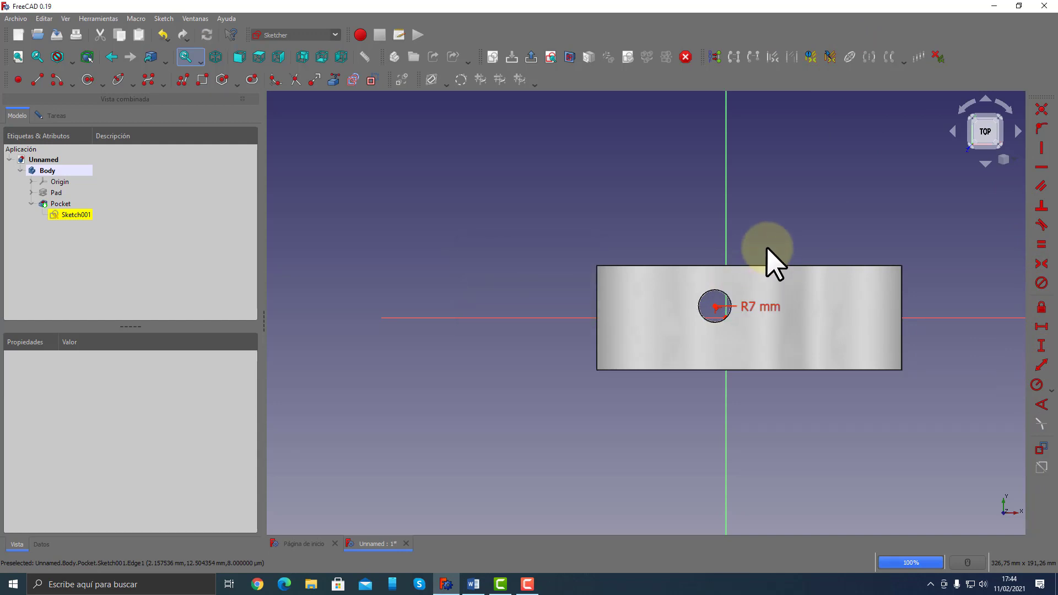
Move the hole's circle close to the plate's upper edge, just left of the vertical axis, and finish editing the sketch
drag(716, 307, 725, 276)
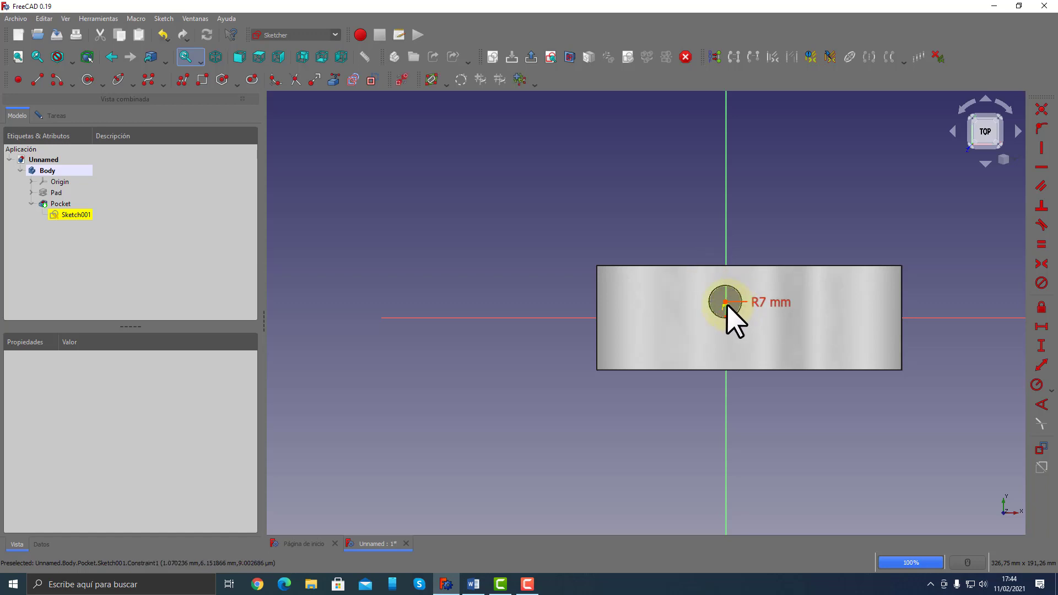
click(725, 307)
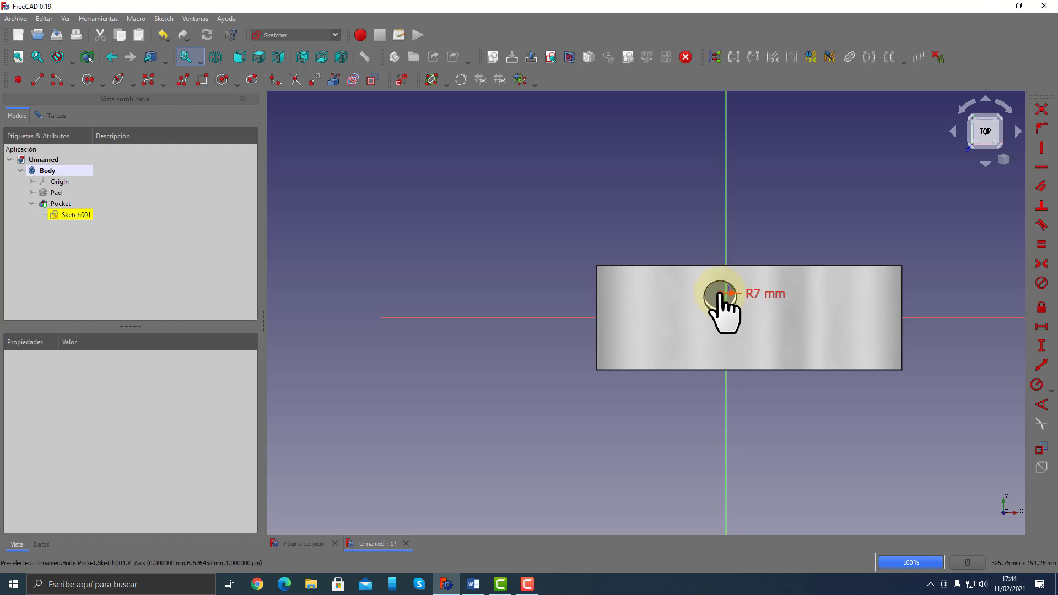
drag(720, 293, 720, 290)
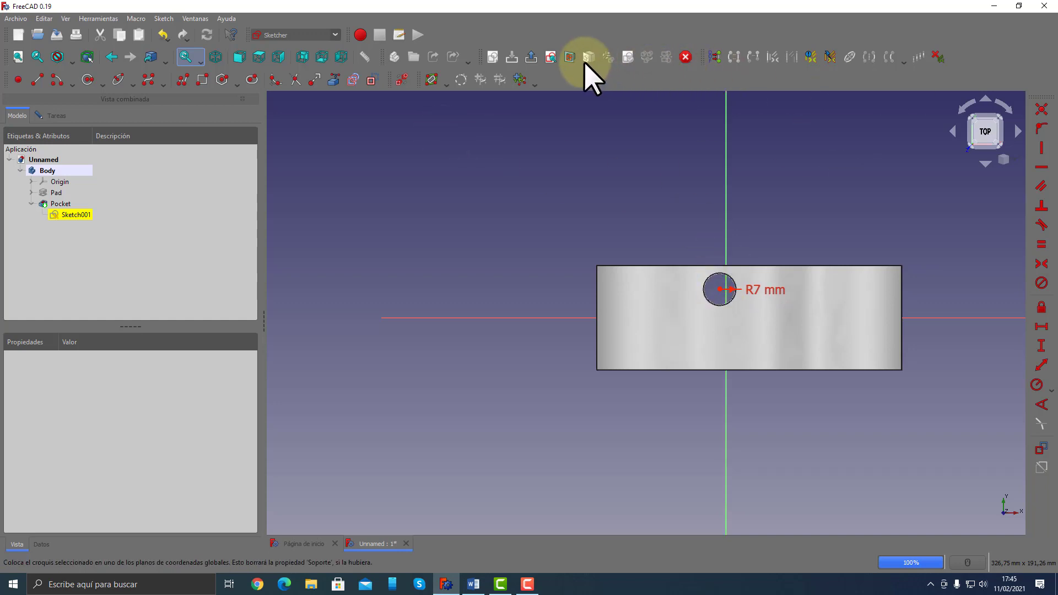
click(535, 58)
mouse_move(576, 160)
mouse_down()
mouse_move(614, 255)
mouse_move(598, 319)
mouse_move(496, 314)
mouse_move(684, 349)
mouse_move(642, 325)
mouse_move(657, 428)
mouse_move(652, 347)
mouse_move(672, 259)
mouse_move(760, 319)
mouse_move(678, 326)
mouse_move(843, 355)
mouse_move(895, 436)
mouse_move(893, 335)
mouse_up()
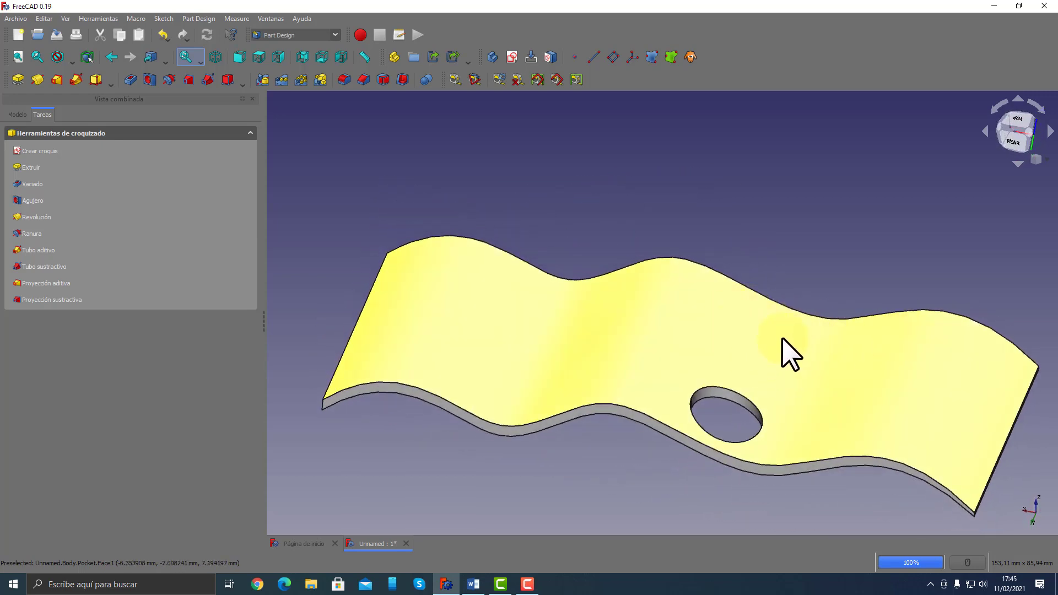
mouse_move(781, 338)
mouse_down()
mouse_move(768, 349)
mouse_move(847, 295)
mouse_move(843, 307)
mouse_up()
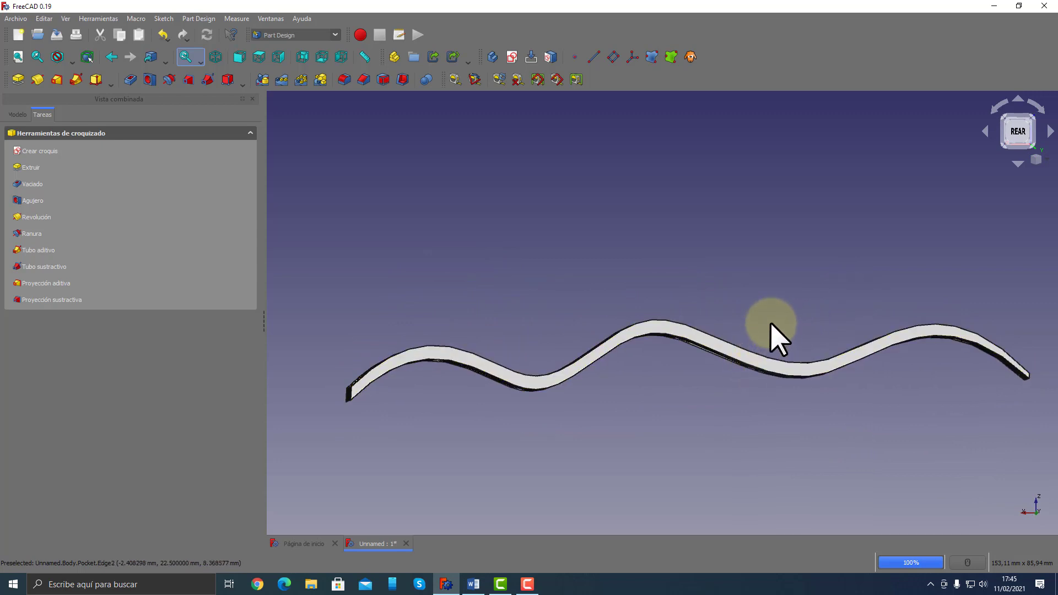
mouse_move(795, 288)
mouse_down()
mouse_move(701, 326)
mouse_move(692, 346)
mouse_up()
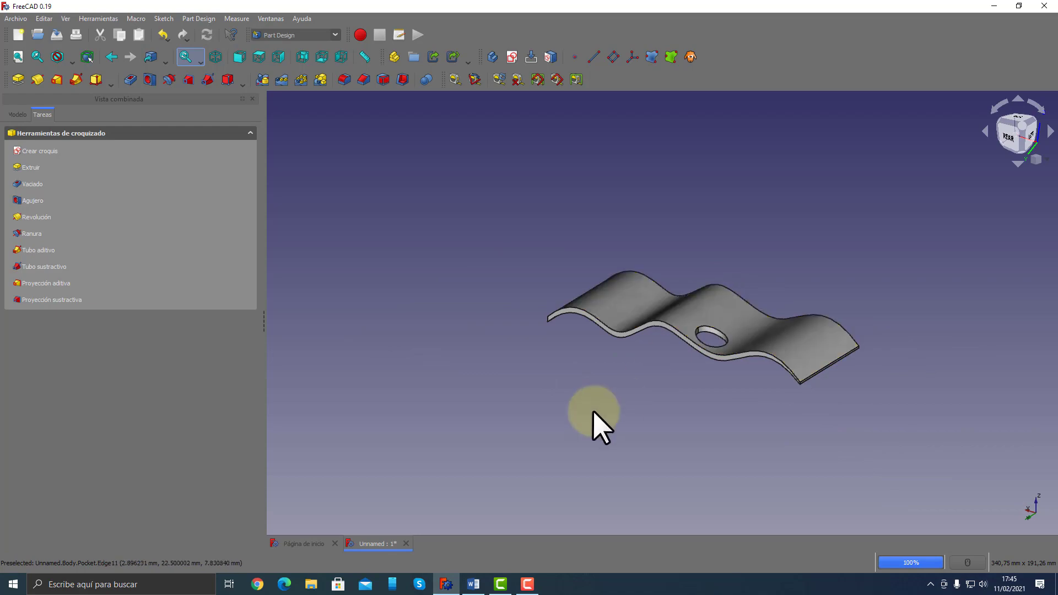
Switch to the Word notes to check the Normal a la arista entry, and return to FreeCAD to examine the plate's wavy face
click(473, 584)
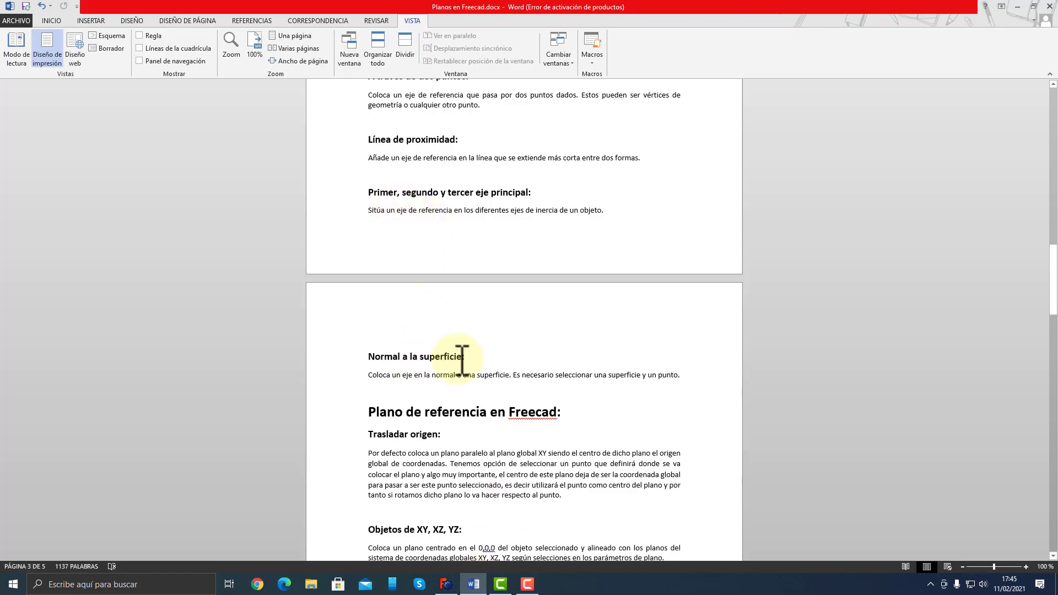
scroll(507, 357, up, 10)
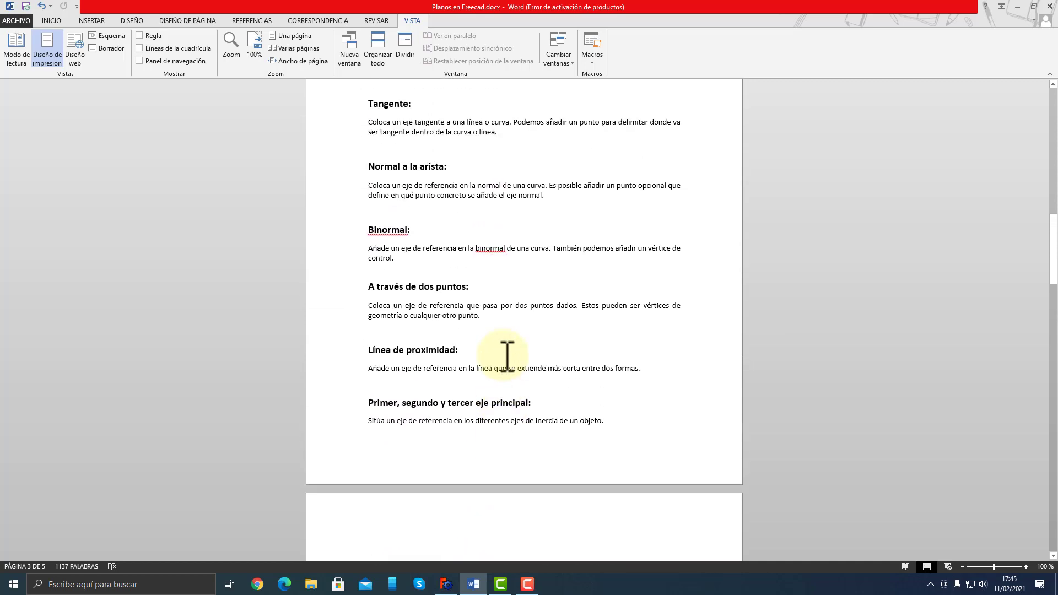
double_click(431, 301)
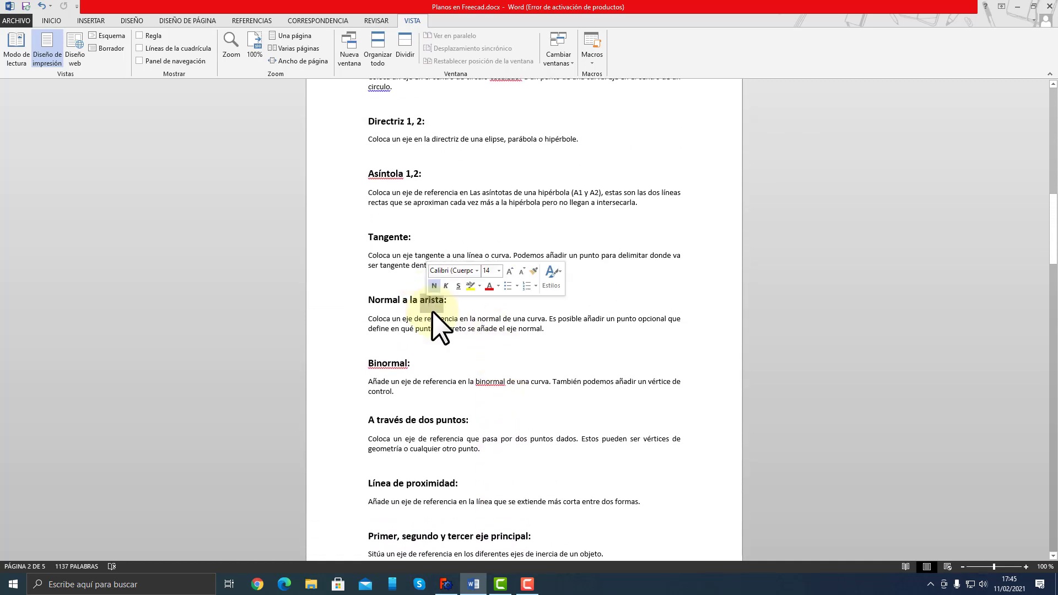
click(446, 584)
click(686, 337)
middle_drag(685, 336, 739, 317)
mouse_move(743, 276)
middle_down()
mouse_move(751, 267)
mouse_move(779, 279)
mouse_move(700, 319)
mouse_move(736, 302)
mouse_move(710, 316)
middle_up()
click(737, 302)
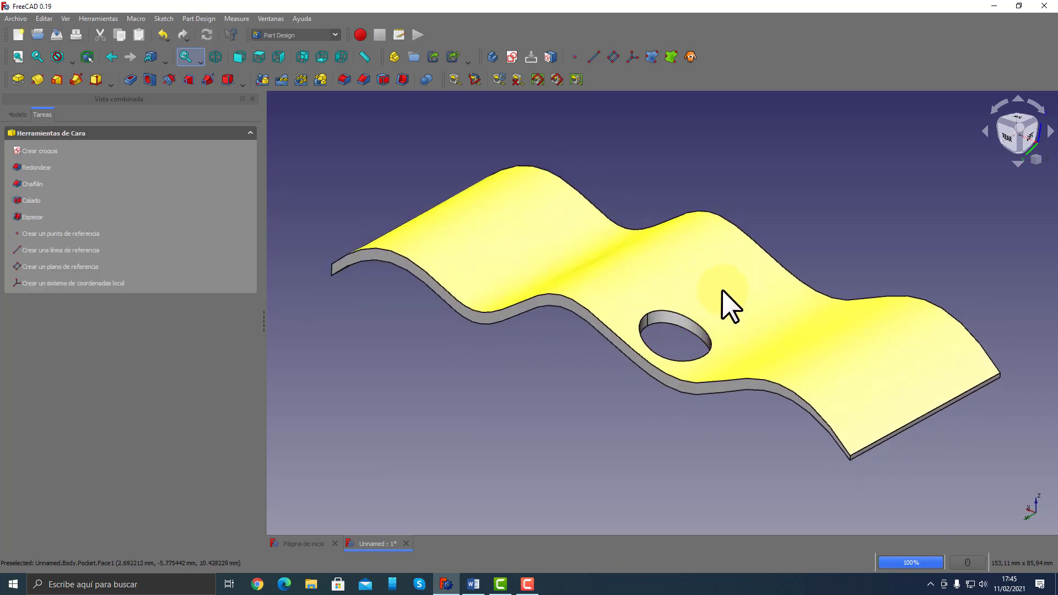
Read the Normal a la superficie entry in the Word notes and return to FreeCAD
click(473, 584)
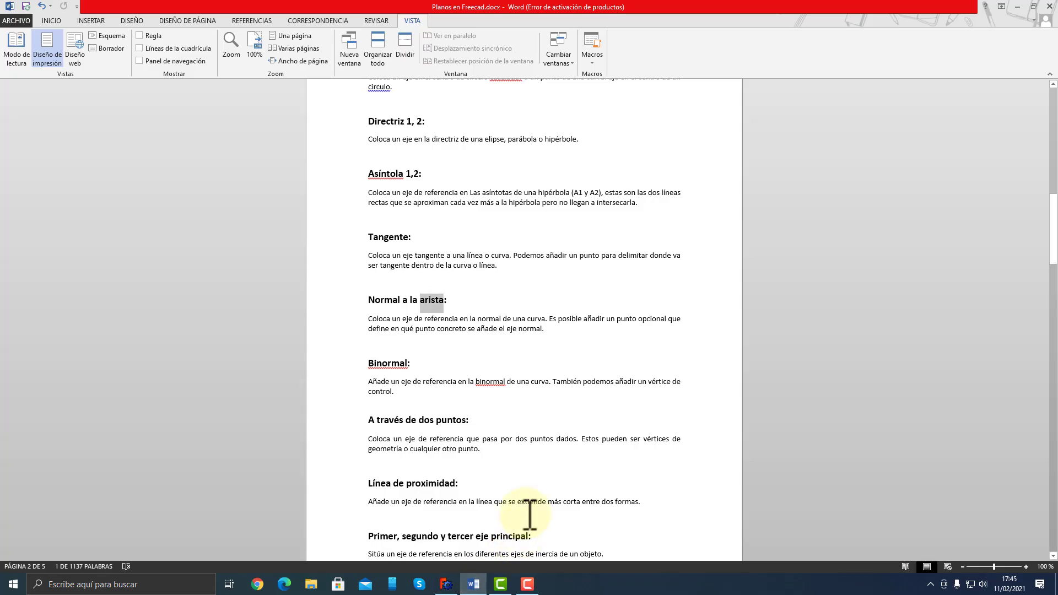
scroll(480, 406, down, 3)
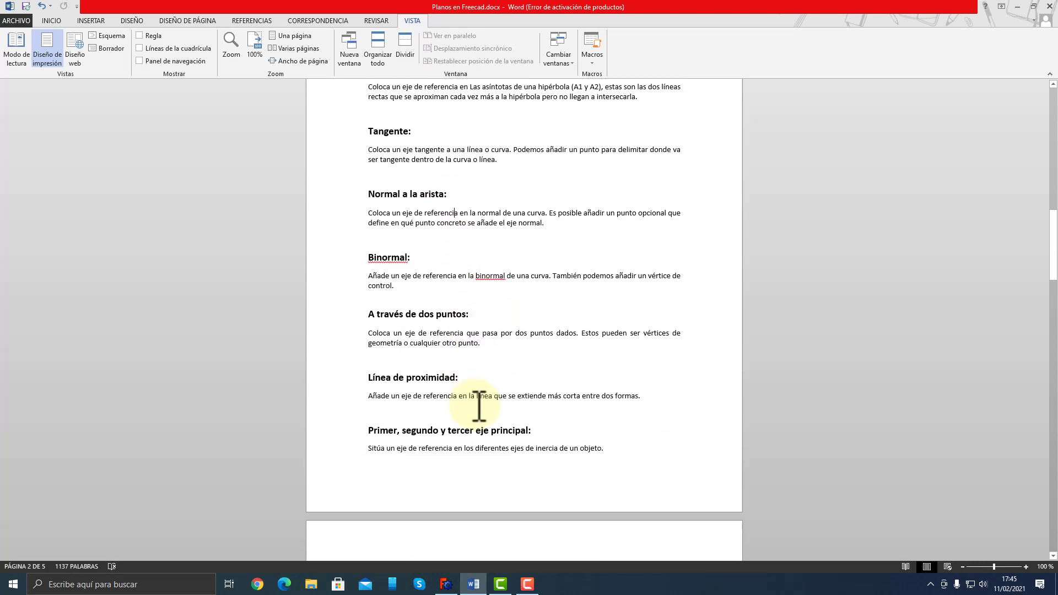
scroll(449, 416, down, 6)
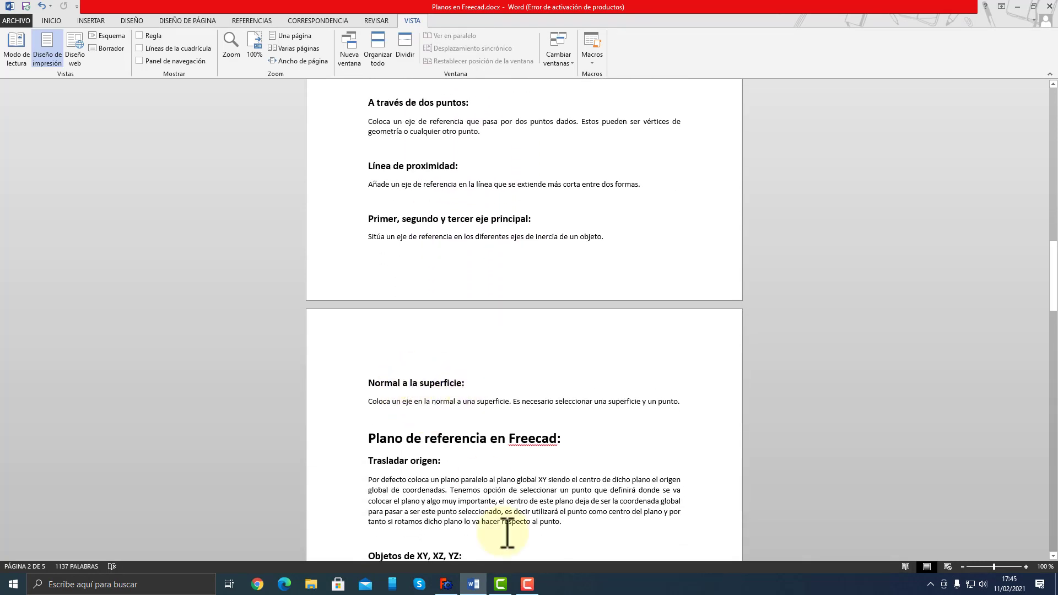
click(446, 584)
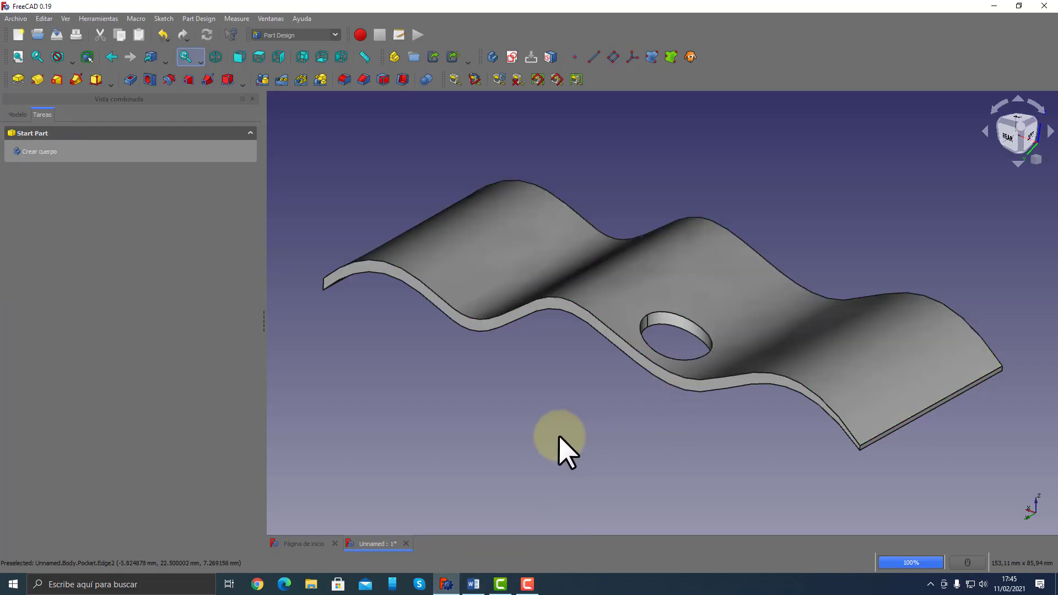
mouse_move(558, 436)
middle_down()
mouse_move(510, 441)
mouse_move(563, 419)
mouse_move(578, 437)
mouse_move(569, 425)
mouse_move(635, 418)
mouse_move(609, 402)
mouse_move(545, 423)
middle_up()
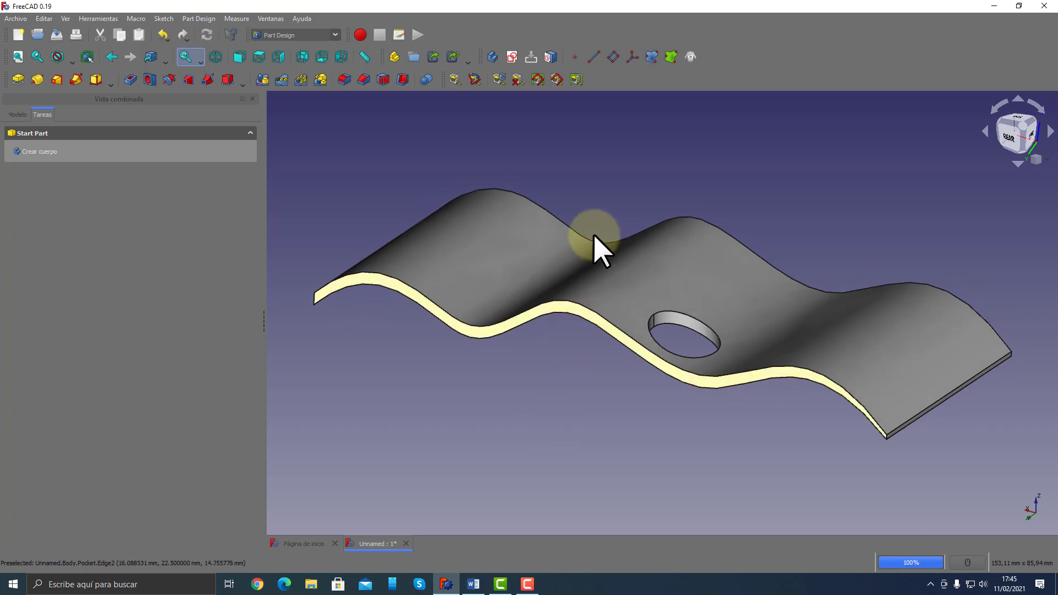
click(512, 57)
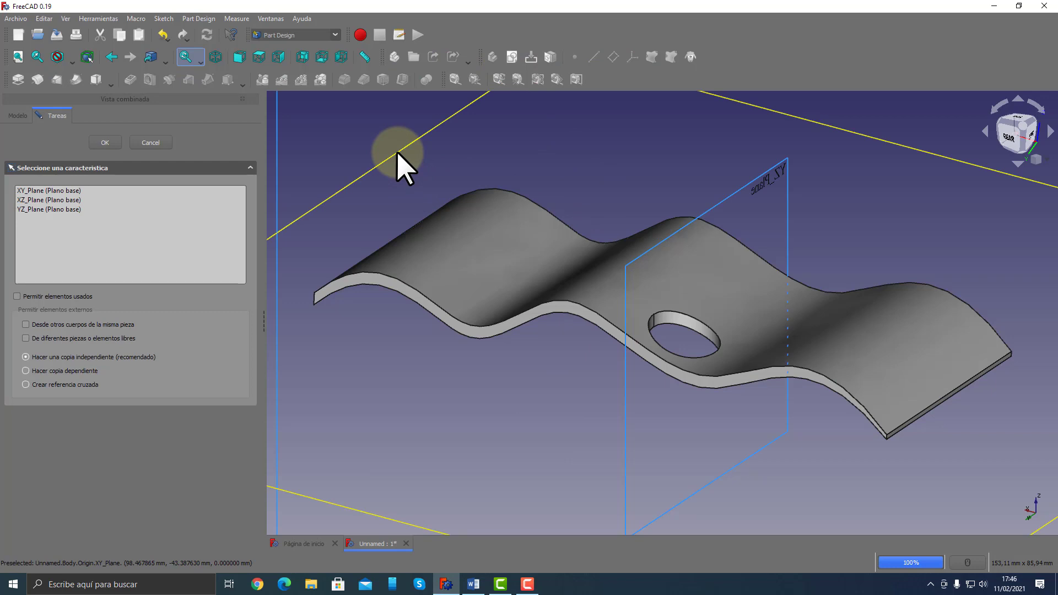
click(157, 143)
Create a datum point attached to the plate's nearest lower corner vertex and offset it 35 mm in the X direction
mouse_move(701, 397)
middle_down()
mouse_move(661, 382)
mouse_move(701, 385)
middle_up()
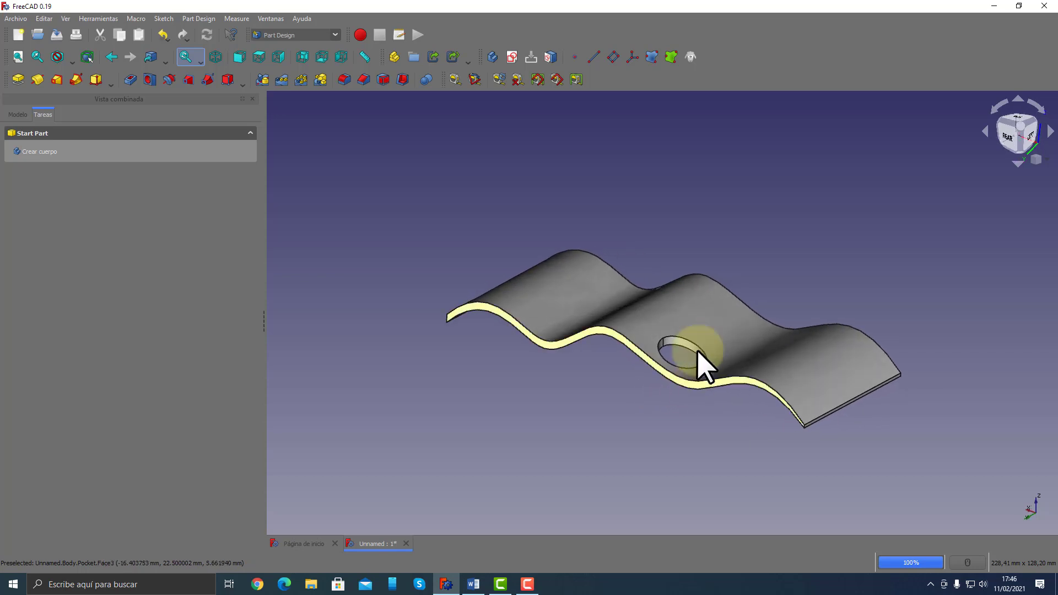
click(575, 57)
click(804, 428)
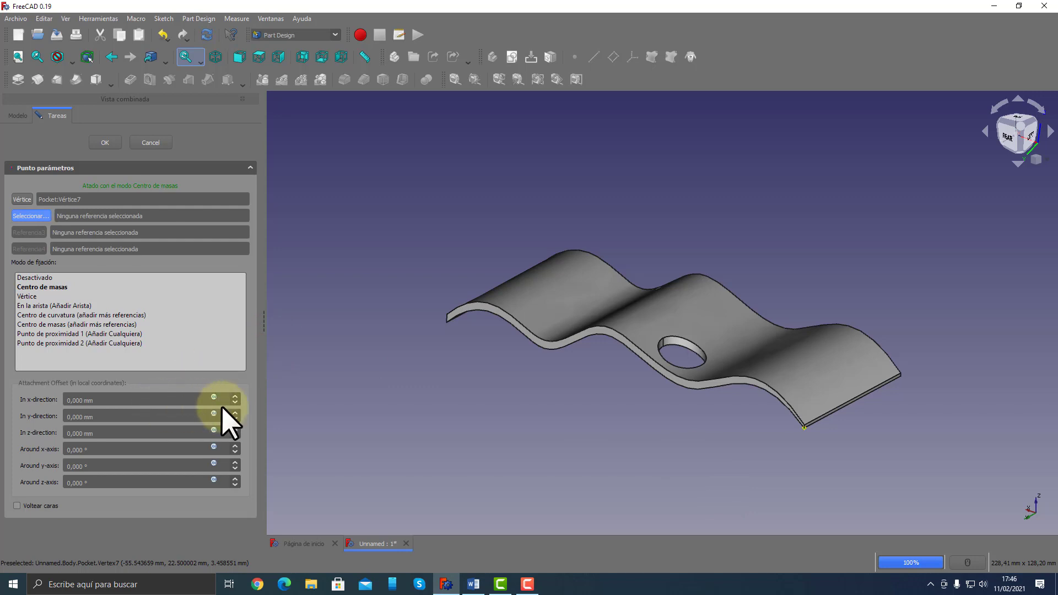
click(234, 395)
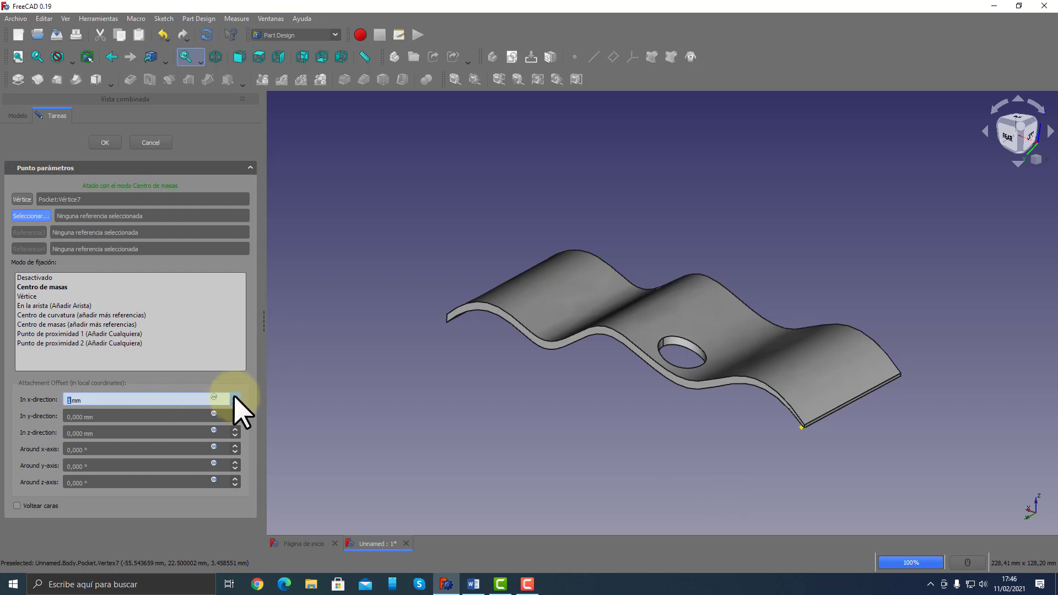
click(234, 396)
click(234, 395)
click(234, 395)
click(233, 395)
click(234, 395)
click(234, 395)
View the plate from above in Modo de alambre and confirm the datum point with offsets of 51 mm in X and -32 mm in Y
click(1021, 117)
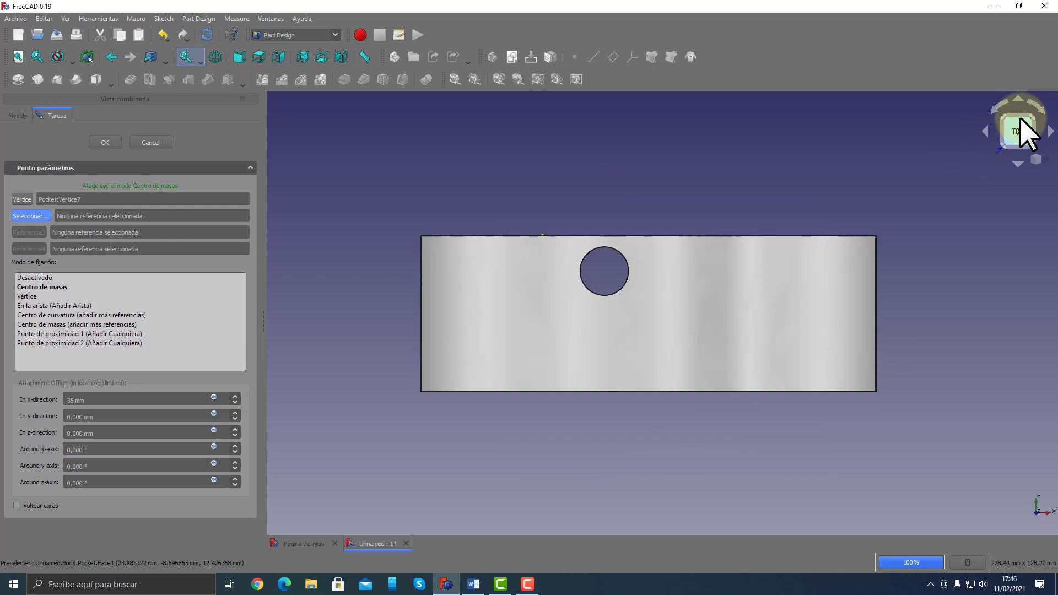
click(71, 60)
click(71, 100)
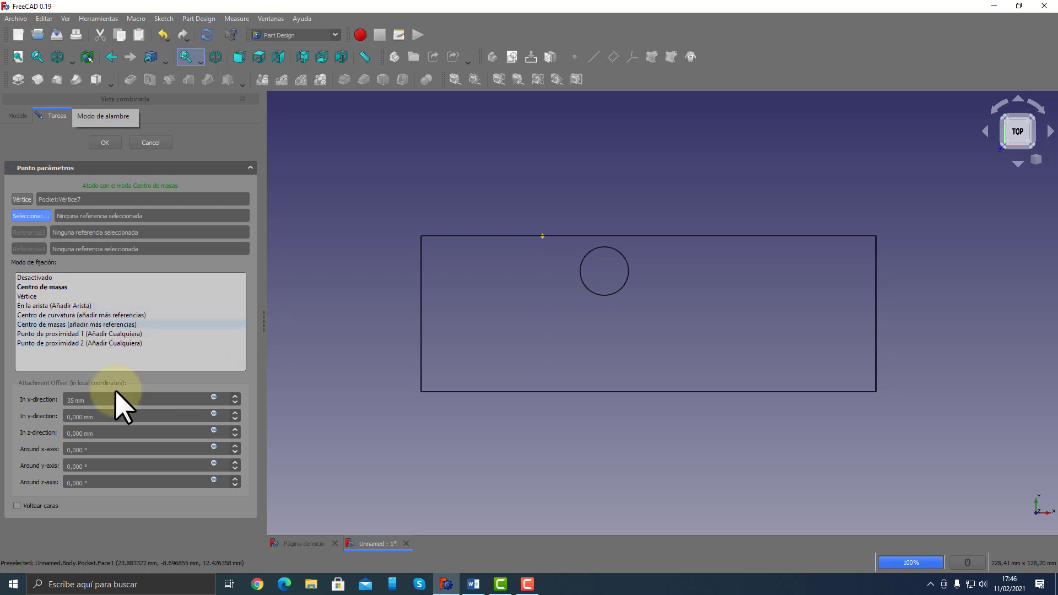
click(235, 396)
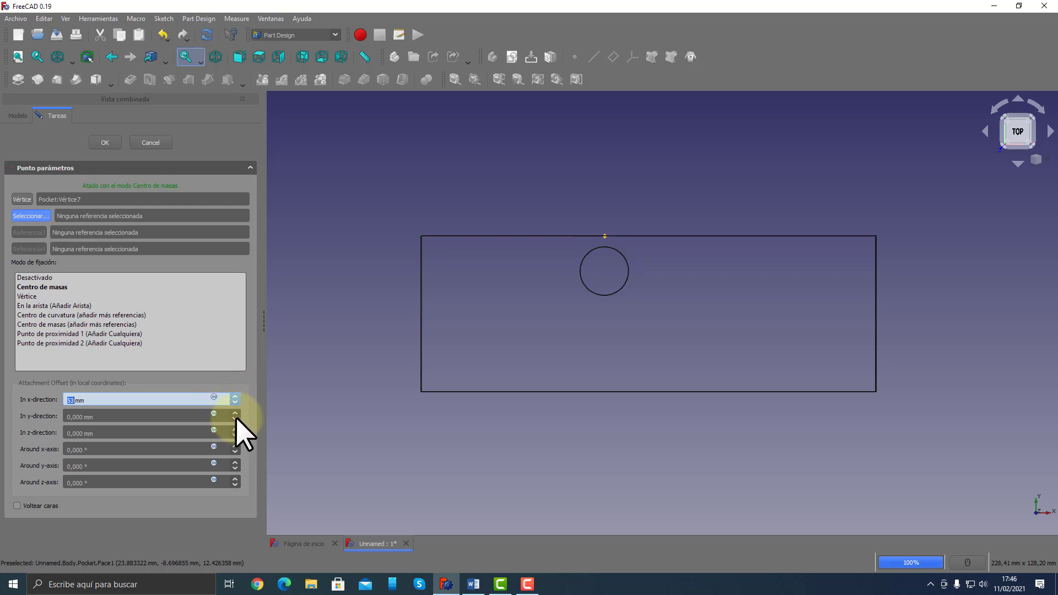
click(235, 419)
click(235, 418)
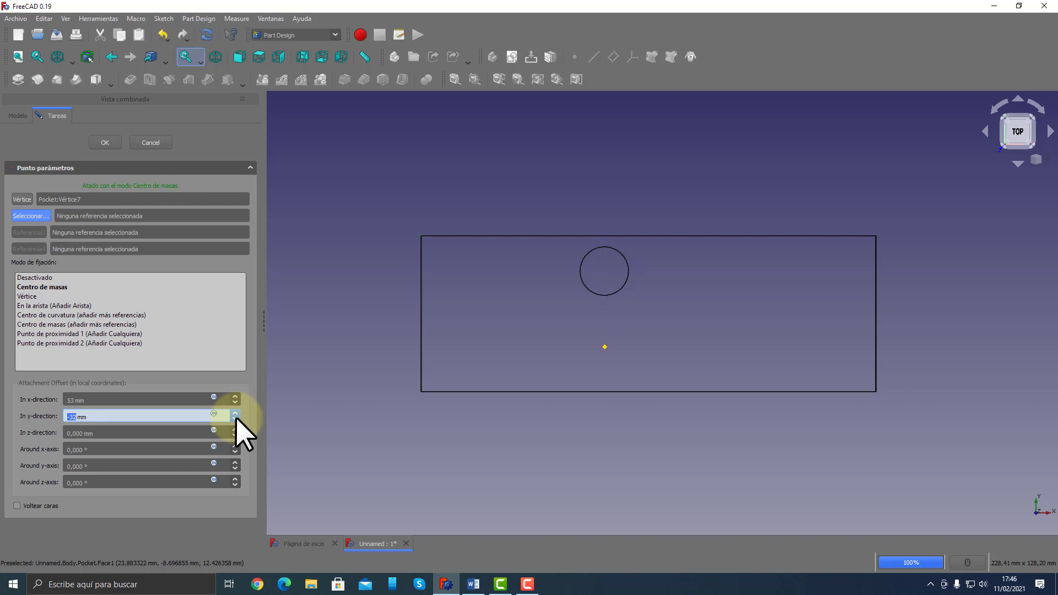
click(236, 402)
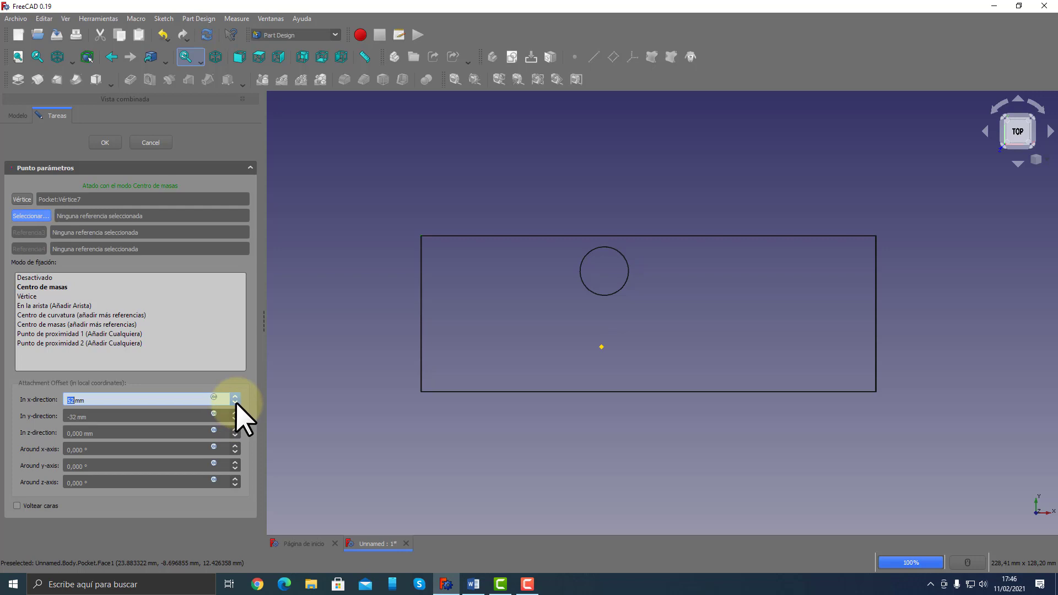
click(150, 144)
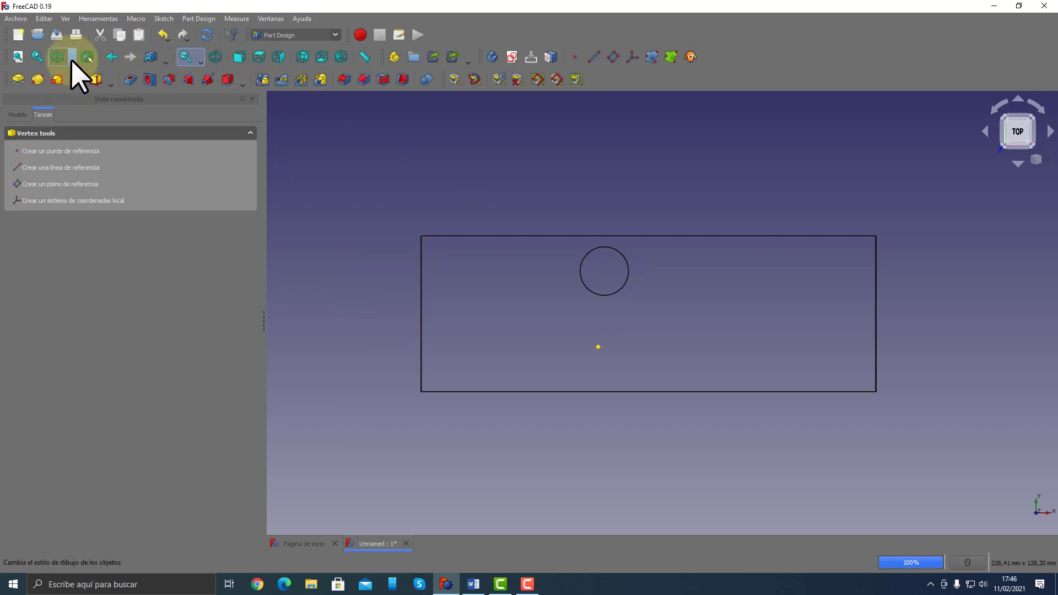
Restore the display to Modo normal and view the plate from the front to check the datum point's height
click(72, 60)
click(71, 75)
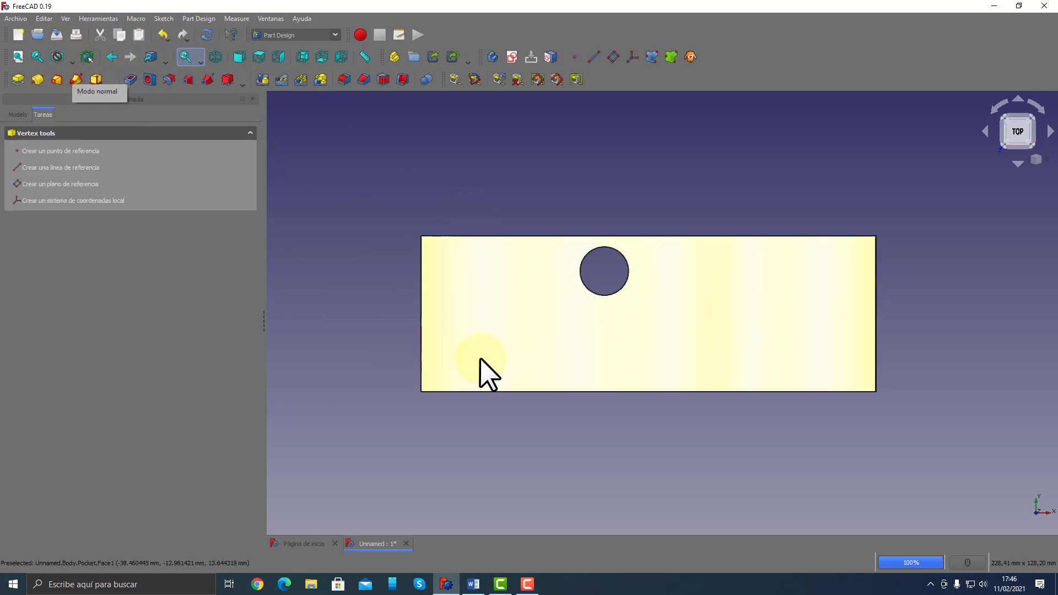
mouse_move(479, 359)
middle_down()
mouse_move(524, 250)
mouse_move(529, 316)
mouse_move(519, 276)
mouse_move(734, 352)
mouse_move(756, 403)
mouse_move(771, 314)
mouse_move(775, 368)
mouse_move(801, 394)
mouse_move(580, 428)
mouse_move(454, 352)
mouse_move(655, 420)
mouse_move(771, 491)
middle_up()
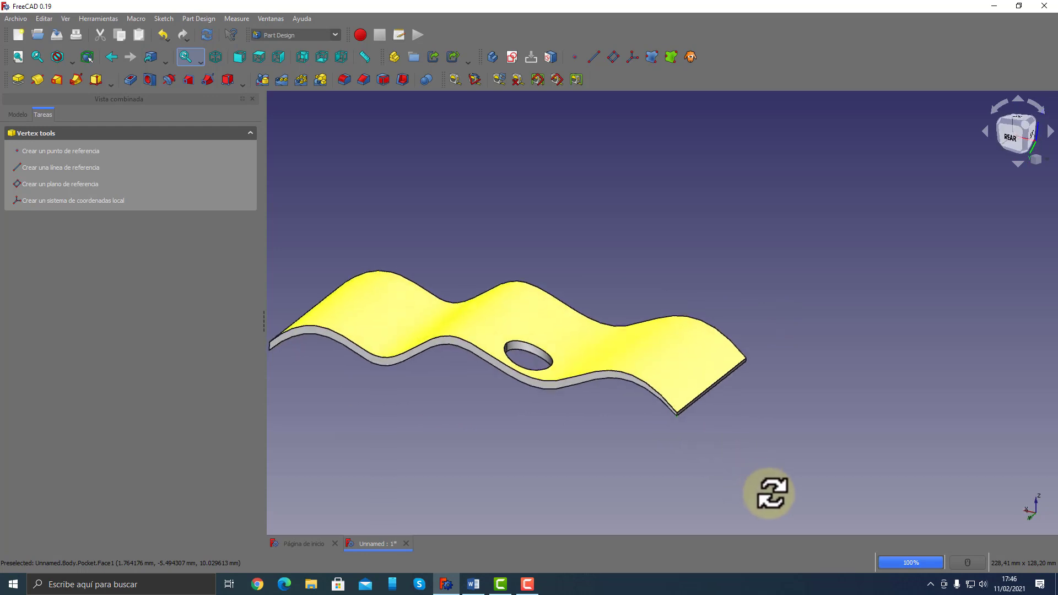
mouse_move(634, 433)
middle_down()
mouse_move(418, 435)
mouse_move(548, 398)
mouse_move(545, 350)
mouse_move(777, 425)
mouse_move(644, 422)
mouse_move(785, 381)
mouse_move(787, 402)
mouse_move(732, 437)
mouse_move(406, 435)
mouse_move(342, 409)
mouse_move(673, 371)
mouse_move(617, 366)
mouse_move(606, 348)
middle_up()
Inspect the datum point's attachment position values, leaving them as they are, and examine the point beneath the plate
click(17, 114)
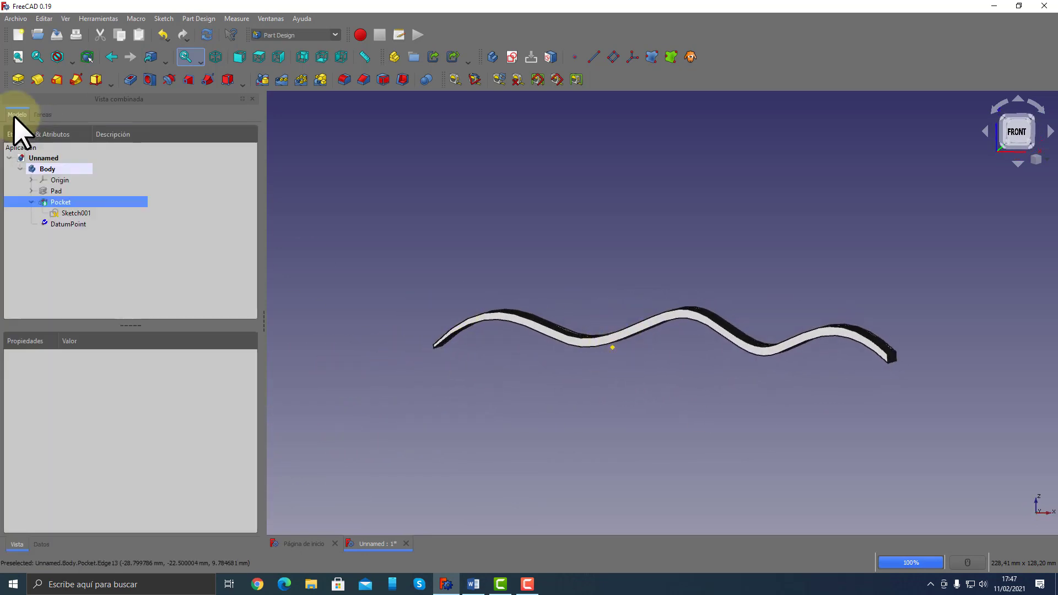
click(72, 224)
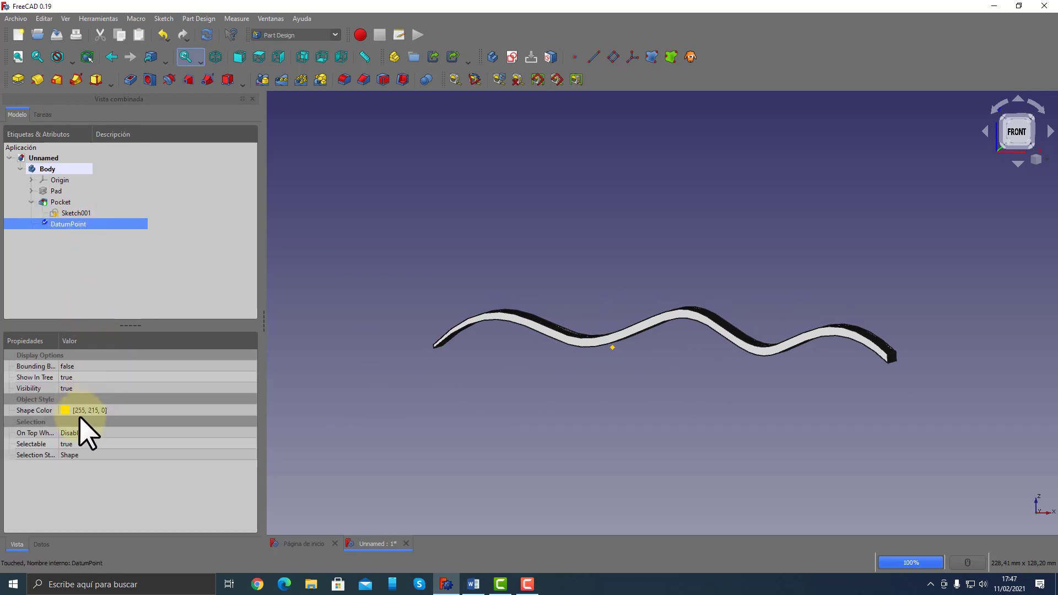
click(42, 542)
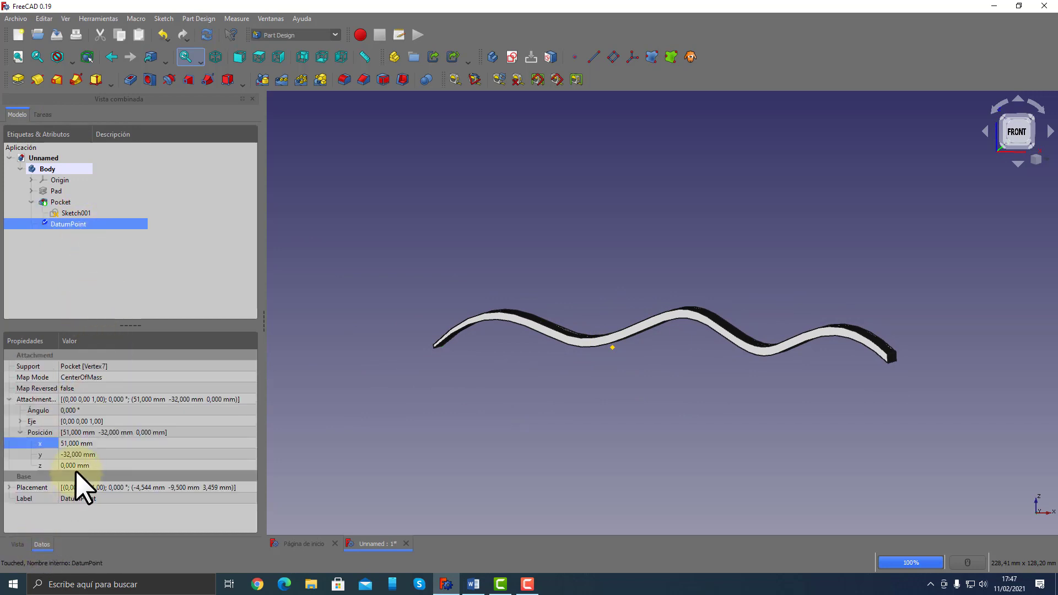
click(72, 443)
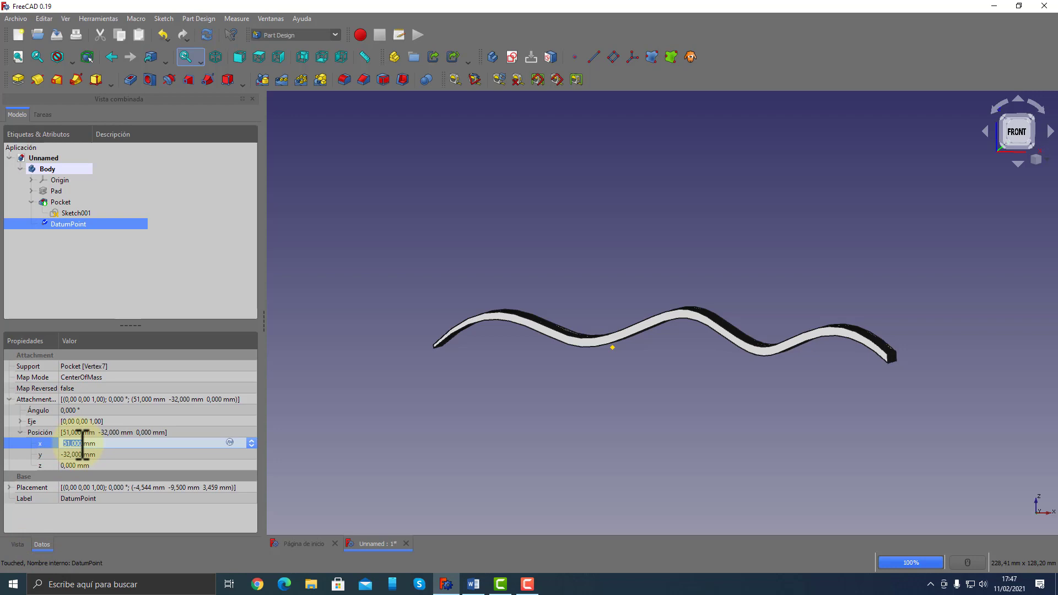
click(389, 296)
middle_drag(389, 297, 448, 300)
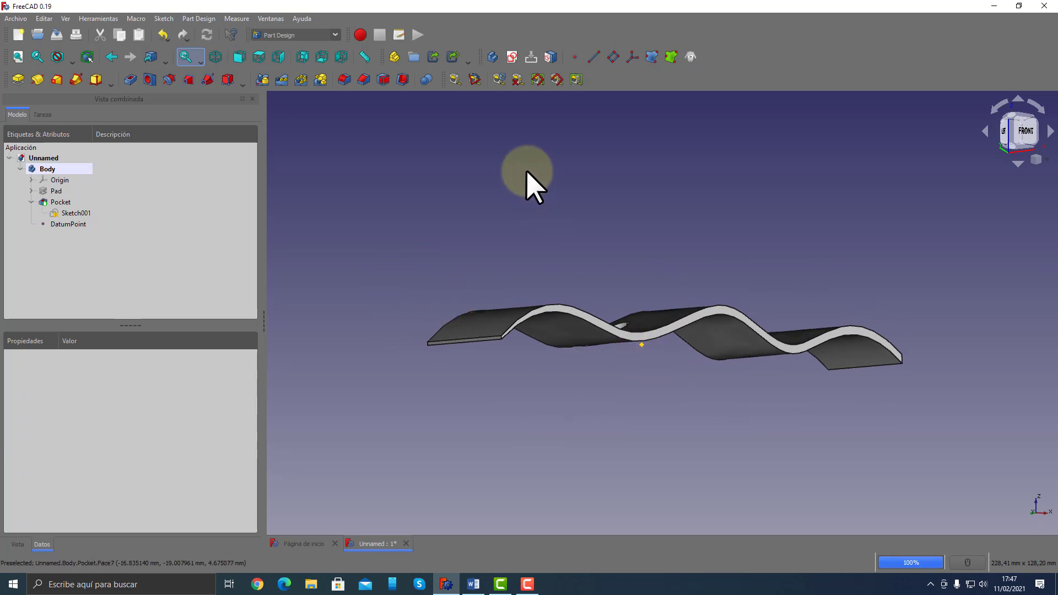
Create a datum line from the plate's upper wavy face and the datum point, using the Normal a la superficie attachment mode
middle_drag(527, 171, 551, 212)
middle_drag(584, 245, 560, 209)
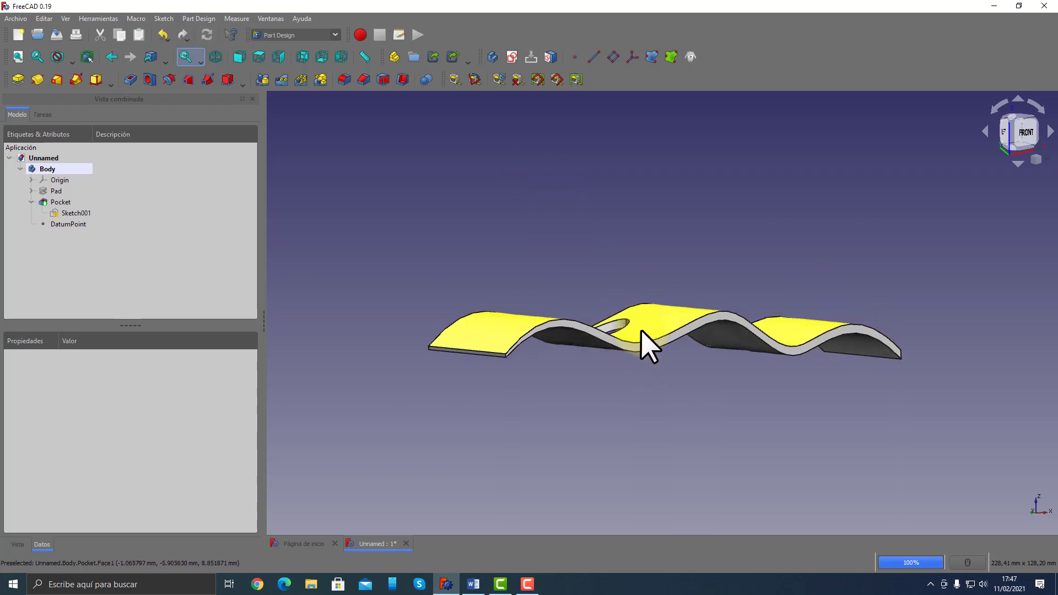
middle_drag(642, 334, 652, 428)
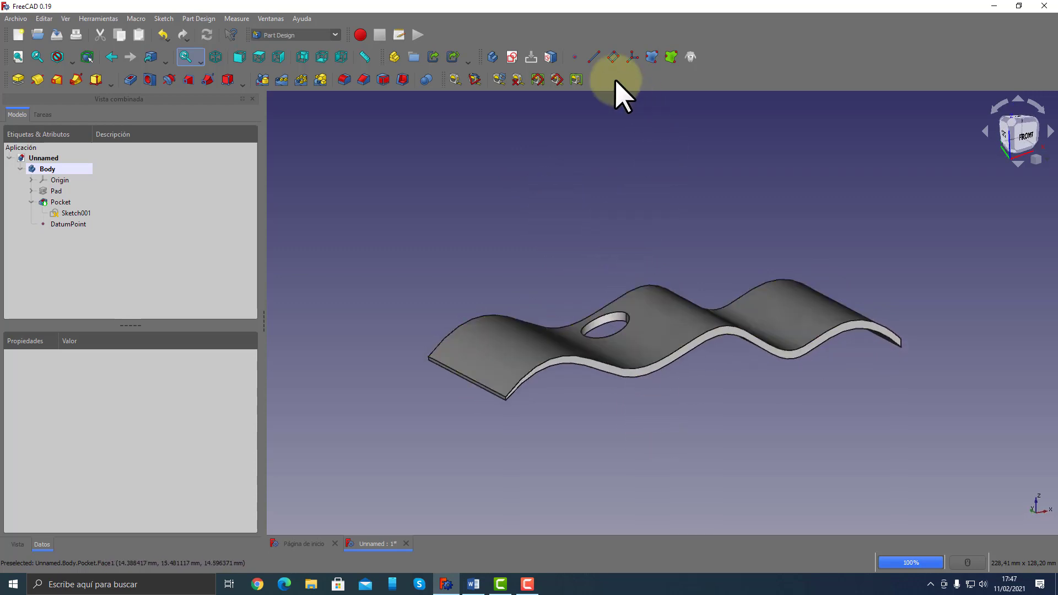
click(594, 57)
click(661, 307)
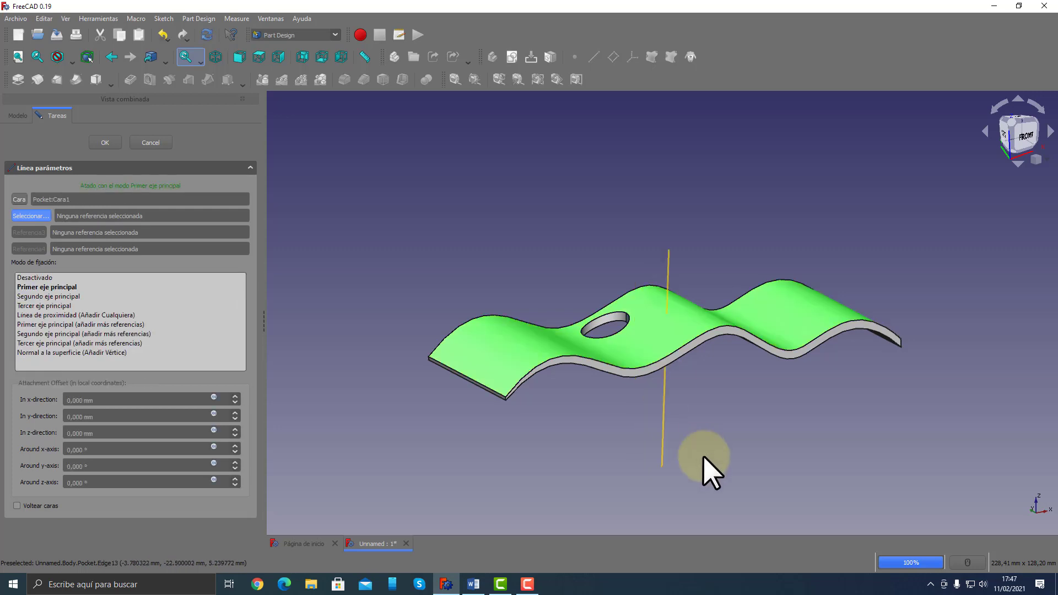
middle_drag(703, 458, 633, 309)
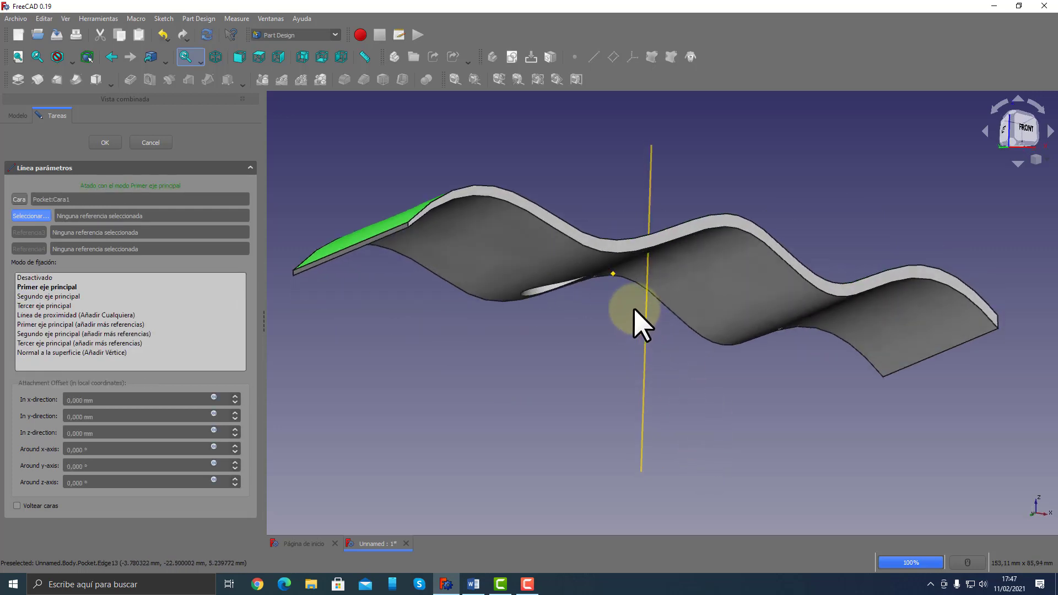
click(614, 274)
click(20, 287)
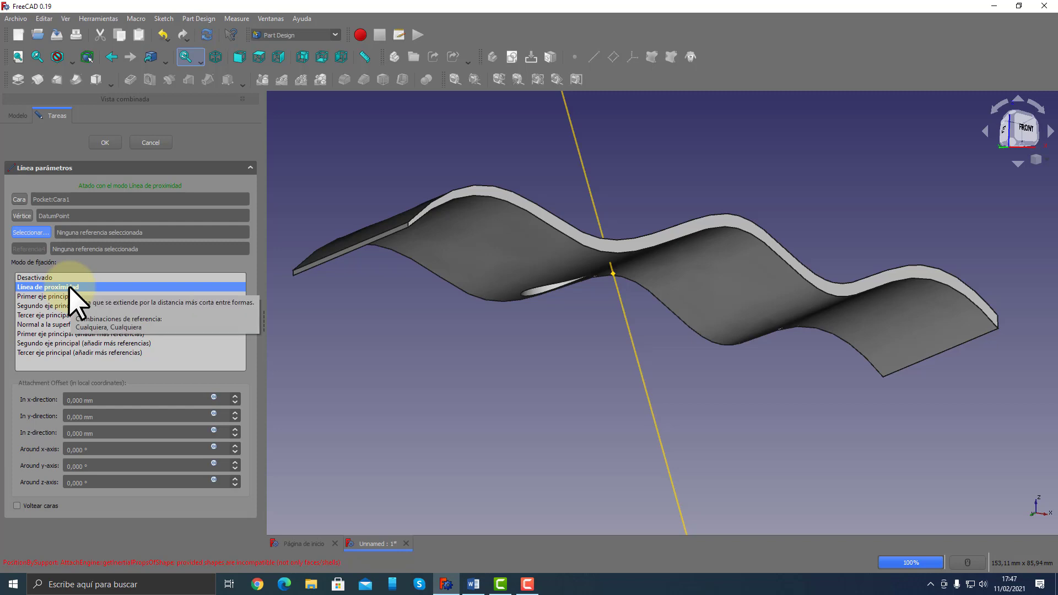
click(45, 325)
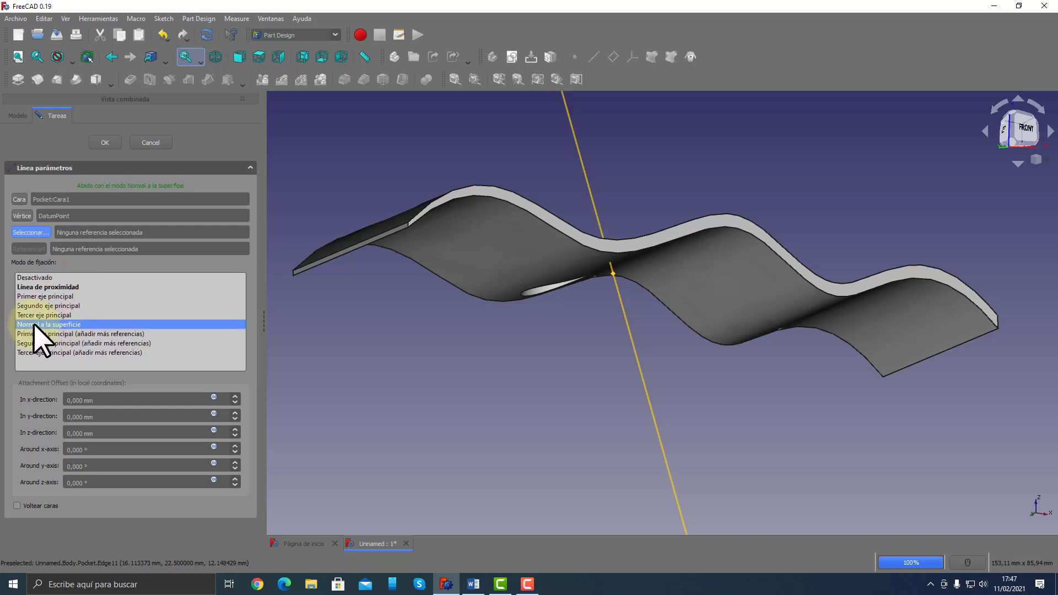
click(105, 142)
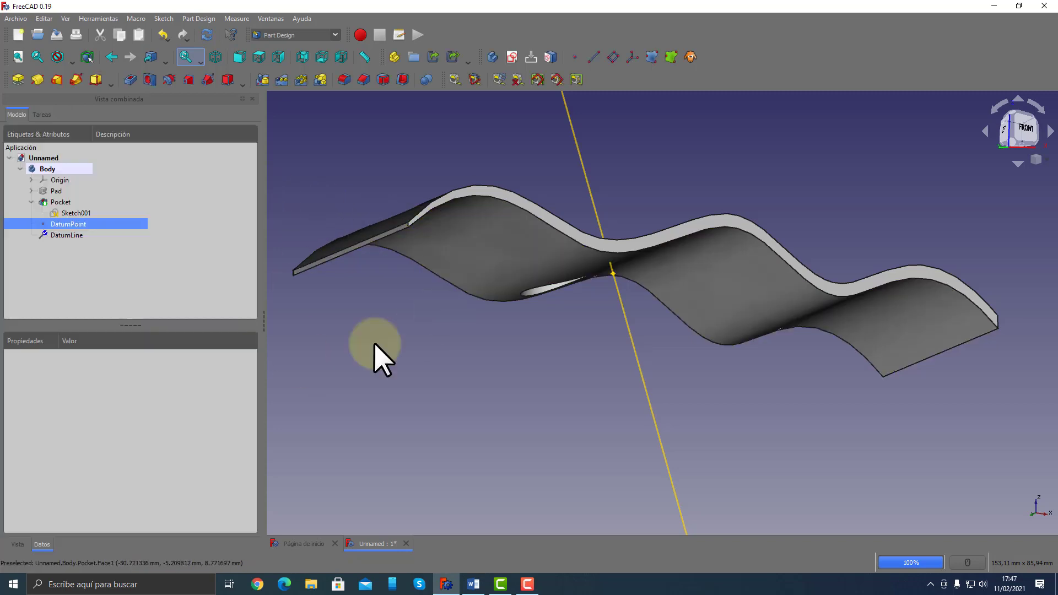
Examine the datum line's direction relative to the curved plate from the rear and from above
middle_drag(378, 355, 749, 214)
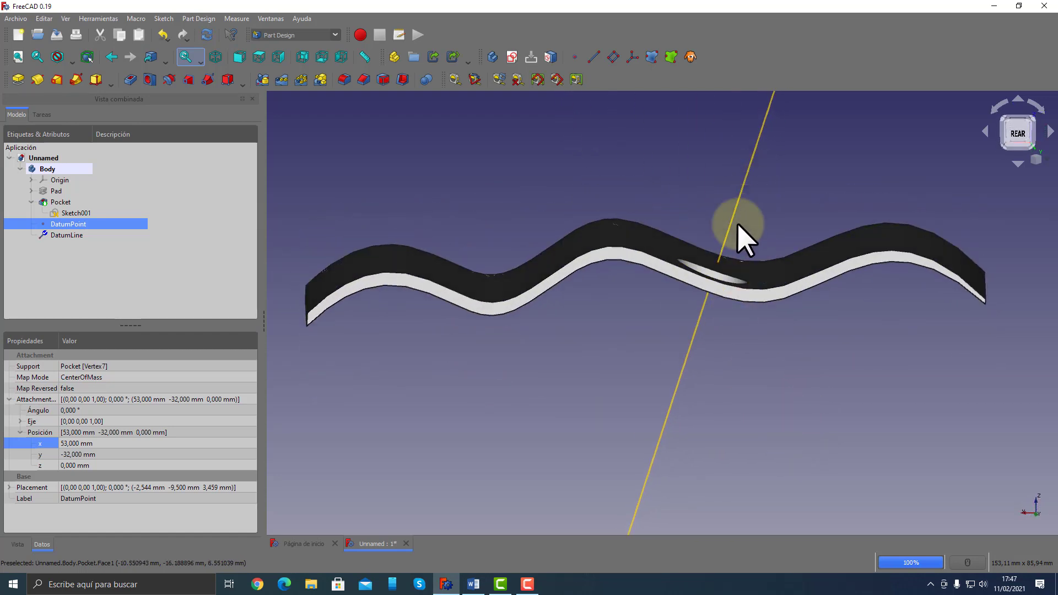
middle_drag(711, 425, 709, 389)
middle_drag(737, 223, 780, 242)
scroll(697, 325, down, 4)
scroll(780, 242, up, 2)
scroll(780, 243, up, 2)
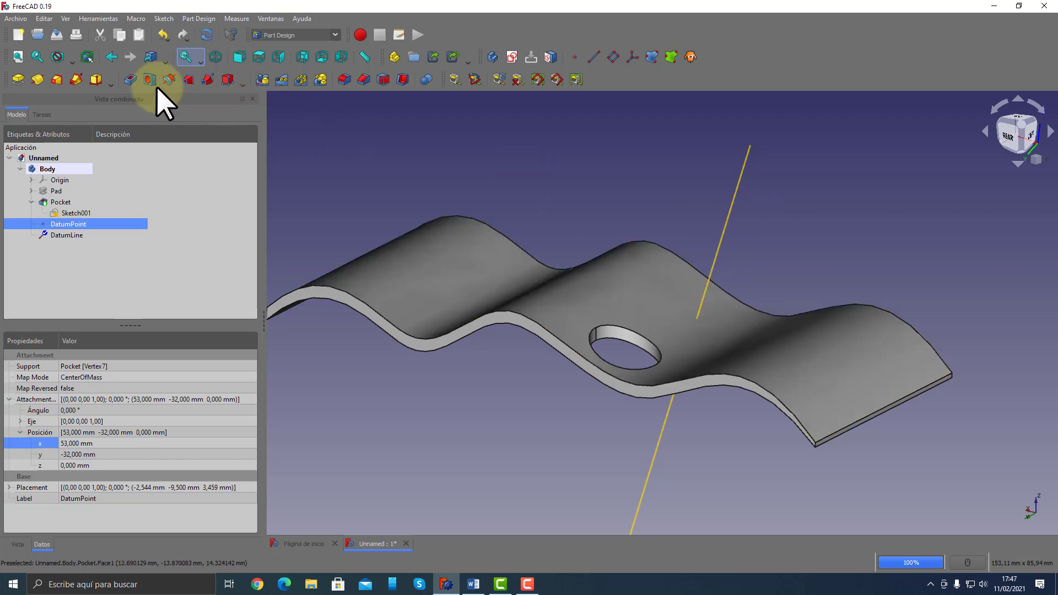
click(111, 84)
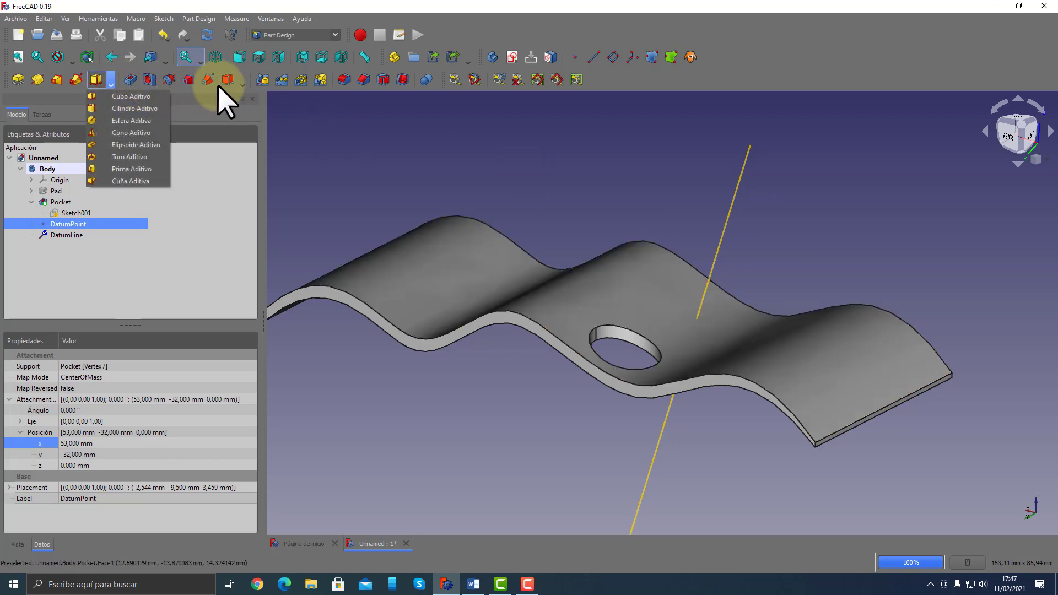
click(240, 82)
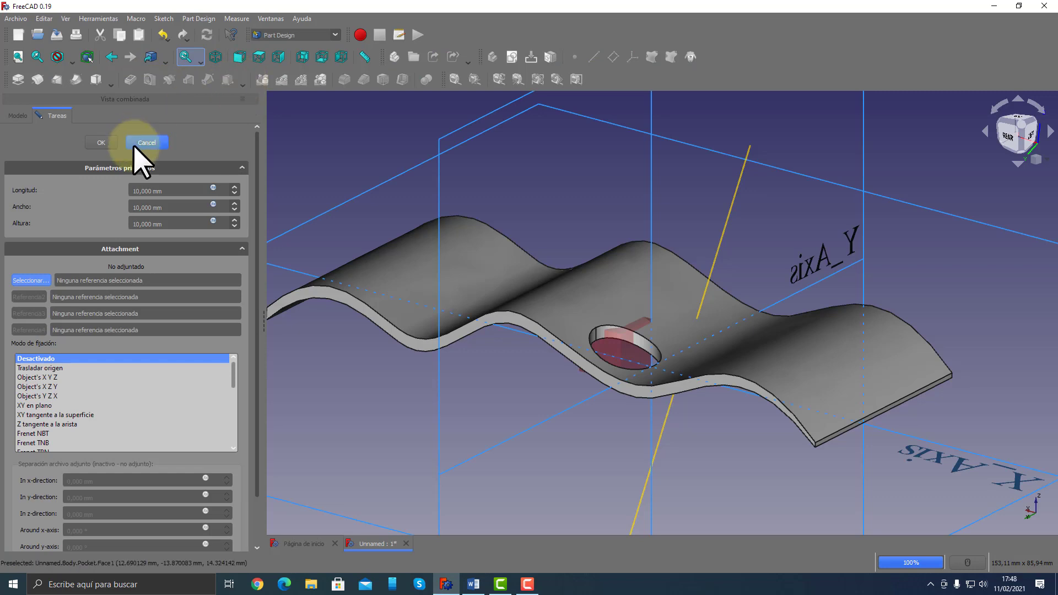
click(145, 143)
Start a subtractive cylinder attached to the datum line in Object's X Y Z mode and set its radius to 5 mm
click(242, 84)
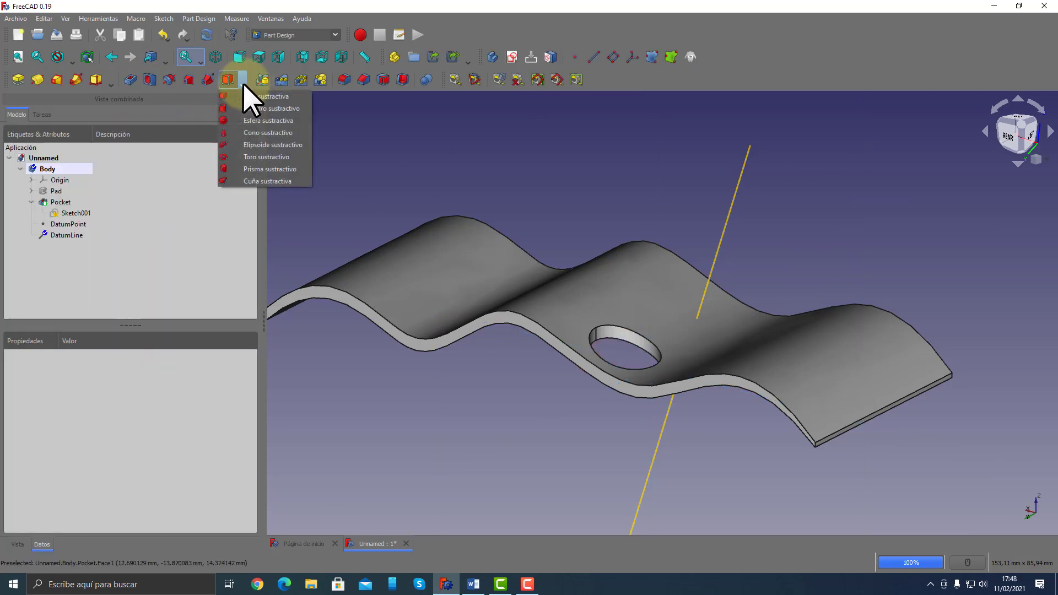
click(265, 108)
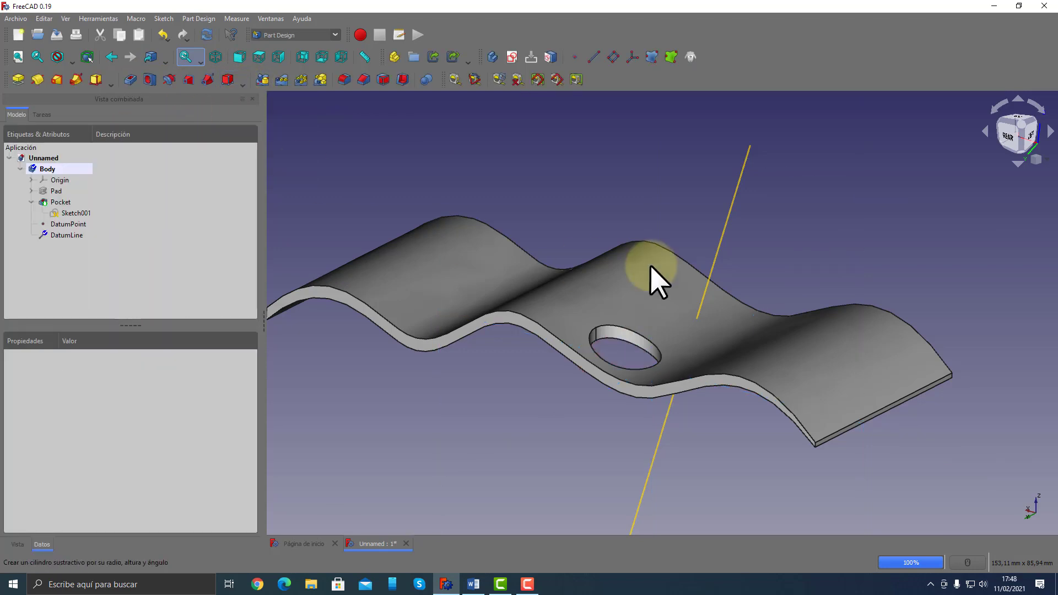
click(721, 278)
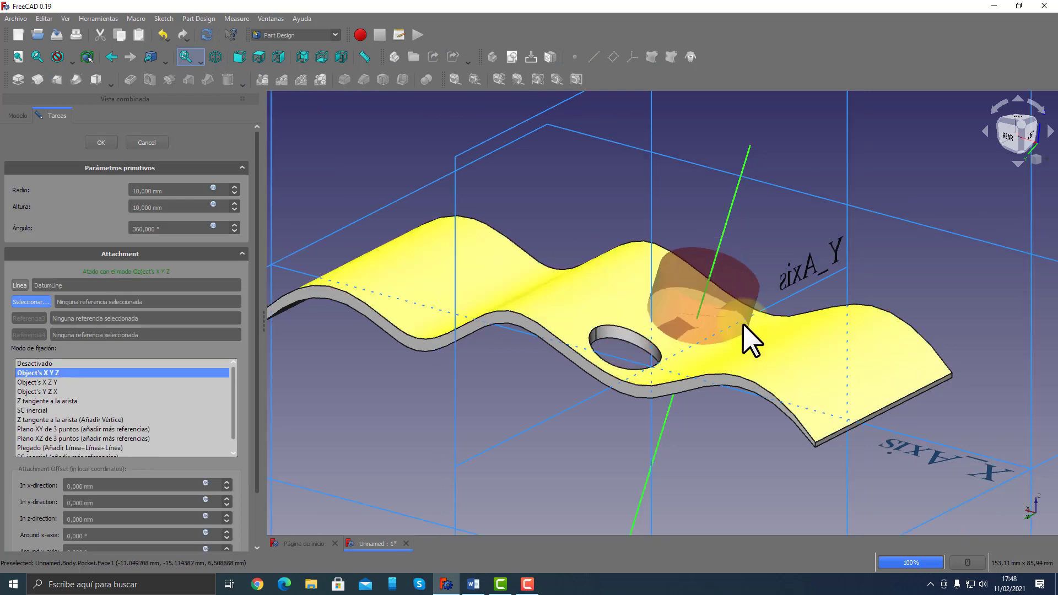
middle_drag(743, 322, 705, 283)
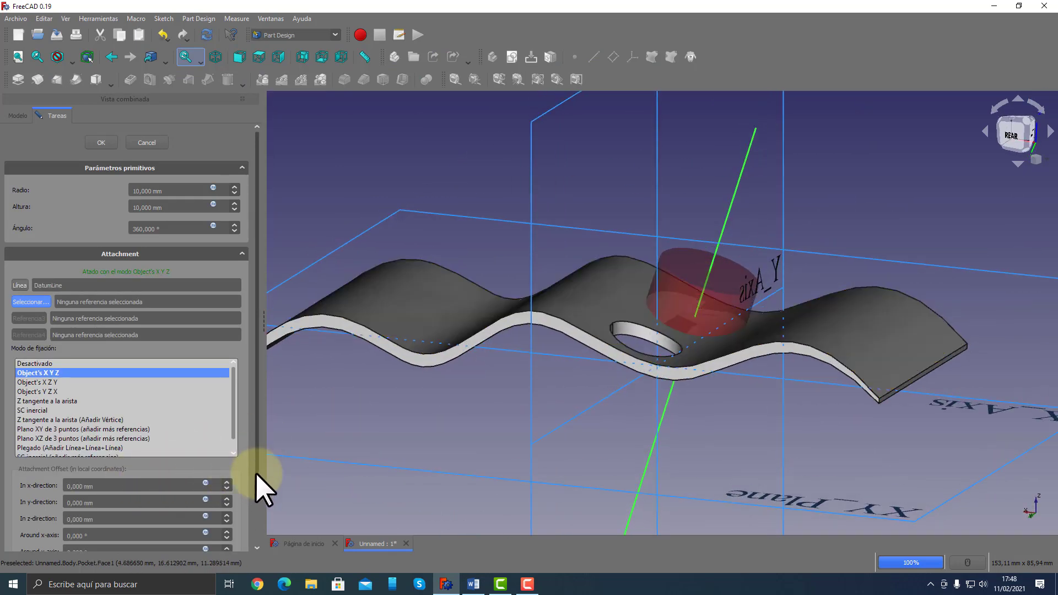
scroll(256, 473, down, 2)
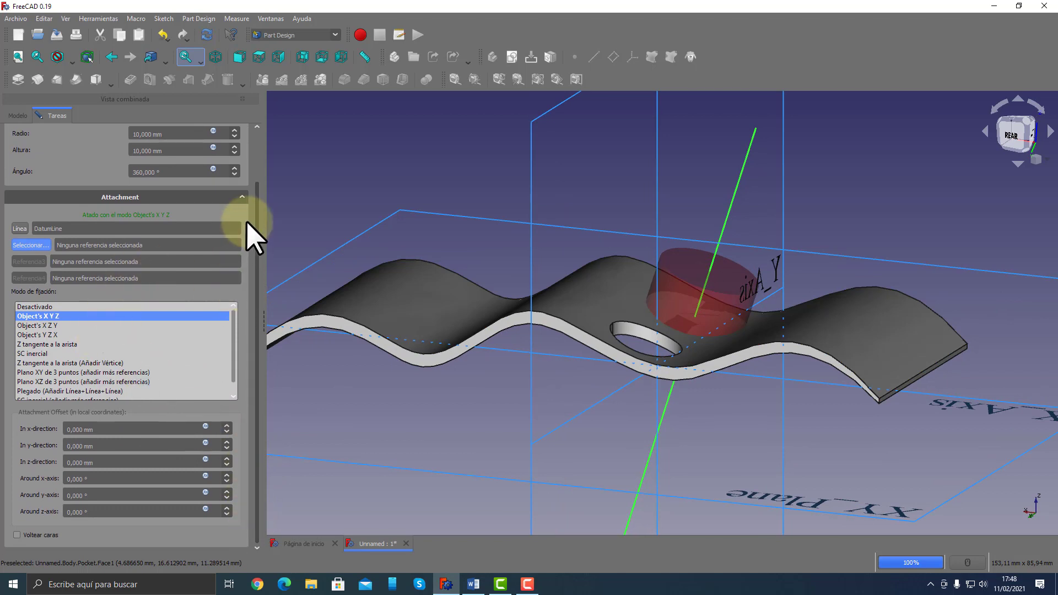
scroll(256, 212, up, 2)
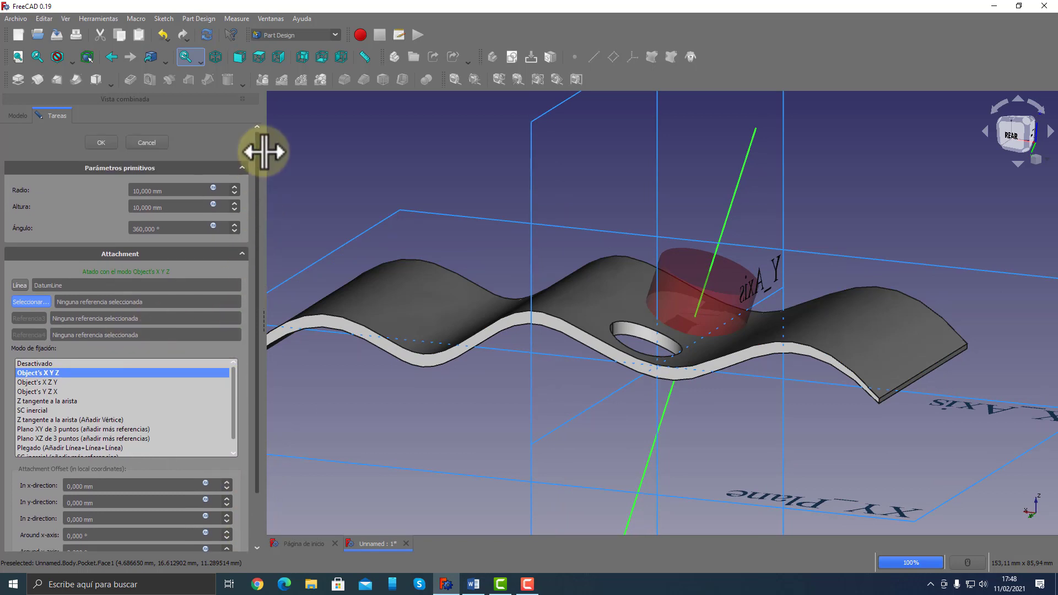
click(234, 192)
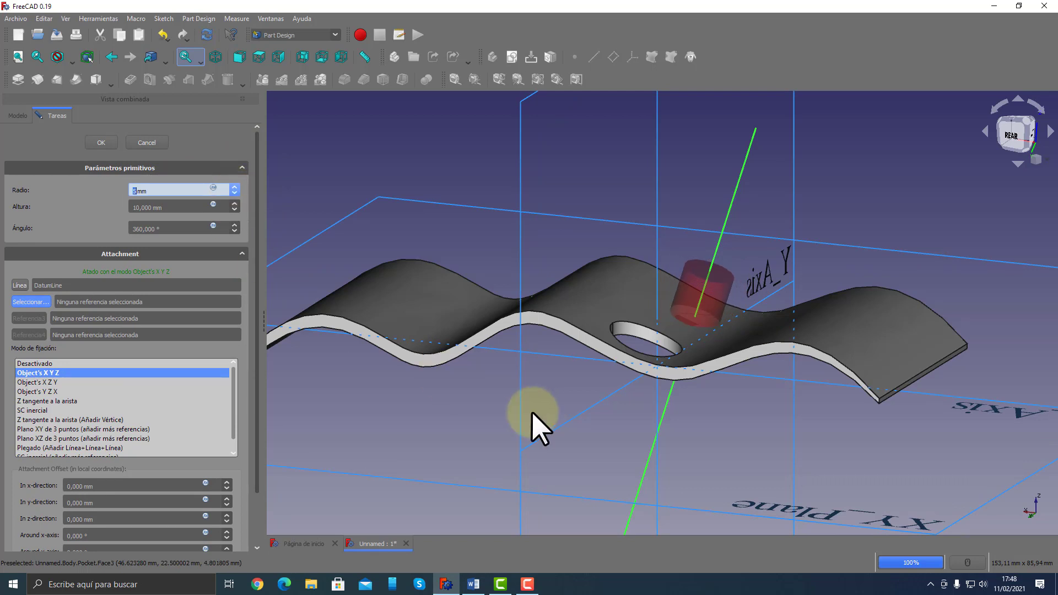
Offset the subtractive cylinder -3 mm in the Z direction so it passes through the plate, and accept it
scroll(258, 449, down, 2)
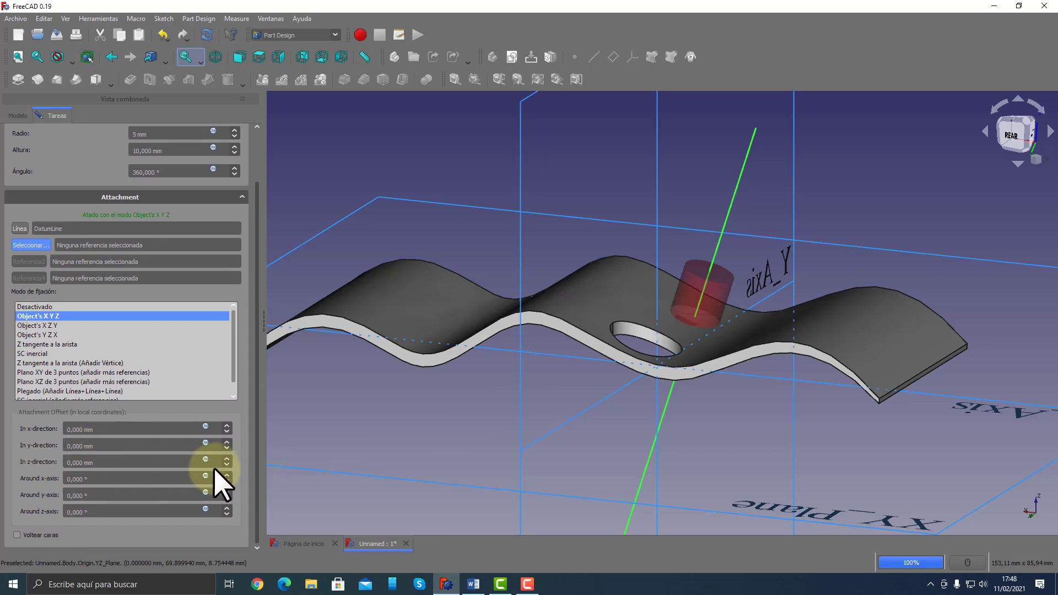
click(227, 461)
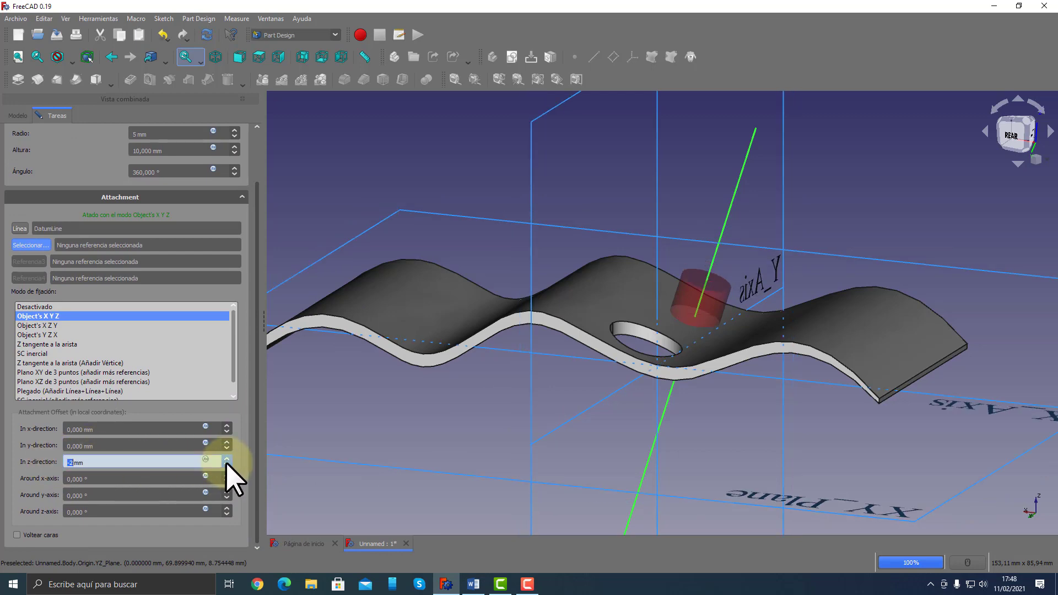
click(227, 464)
middle_drag(604, 486, 659, 456)
scroll(543, 384, down, 3)
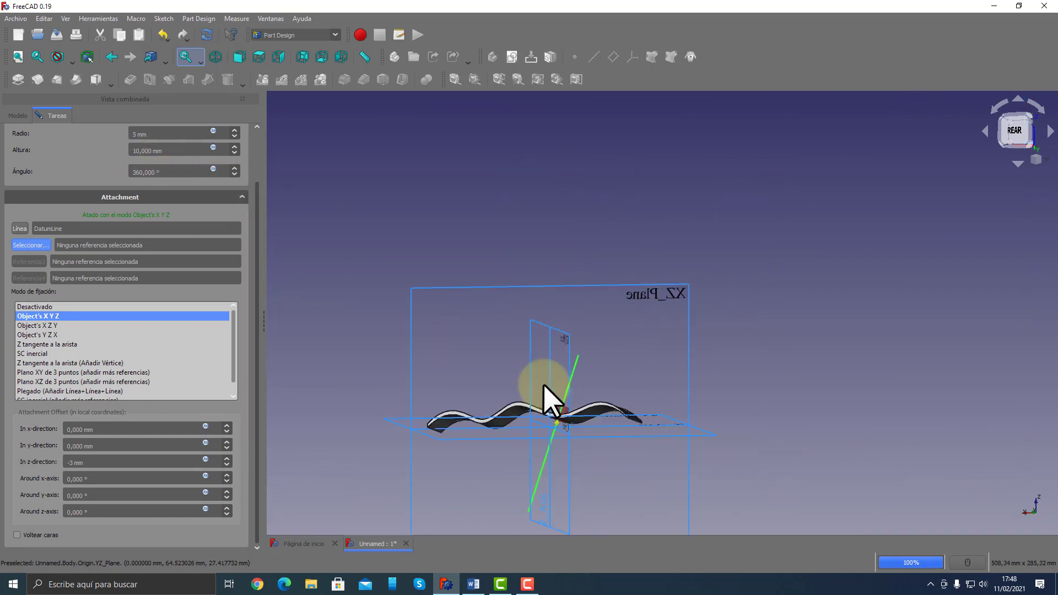
scroll(543, 385, up, 5)
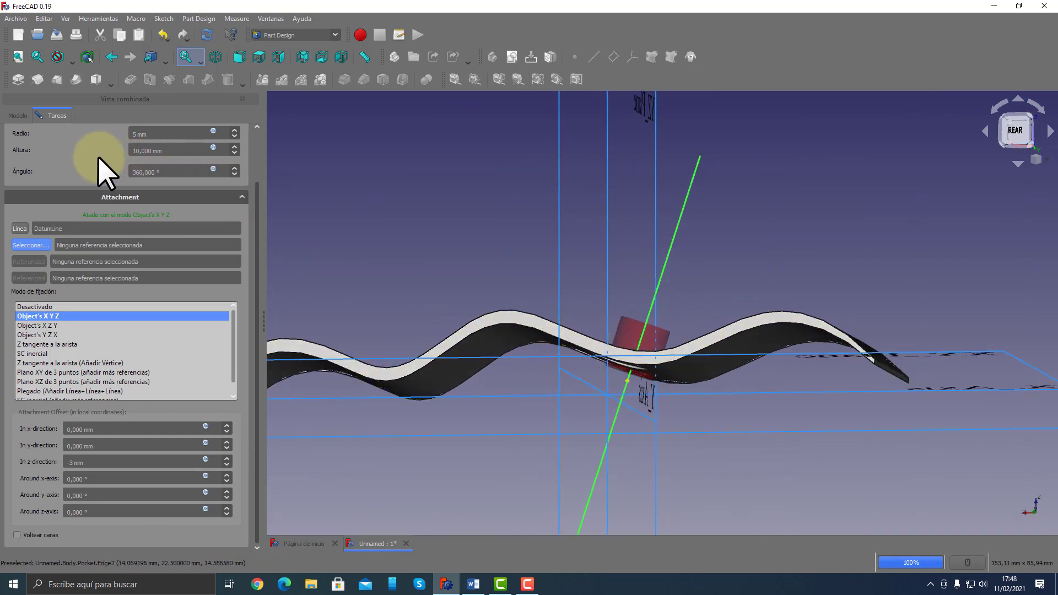
scroll(98, 157, up, 3)
click(106, 144)
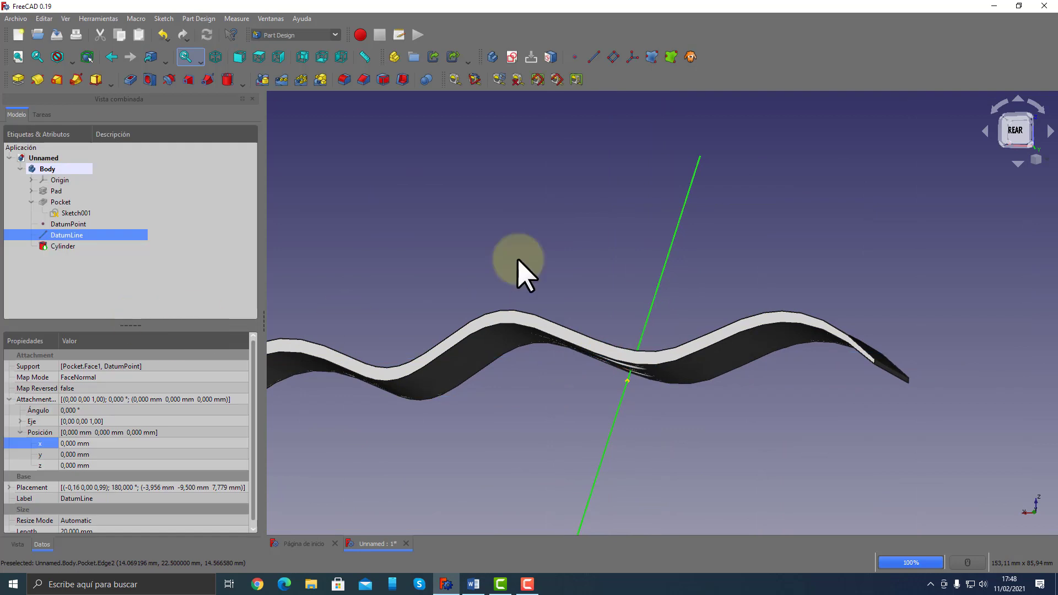
Edit the pocket's sketch and set the circle's radius to 6 mm
middle_drag(518, 270, 414, 347)
scroll(616, 414, up, 5)
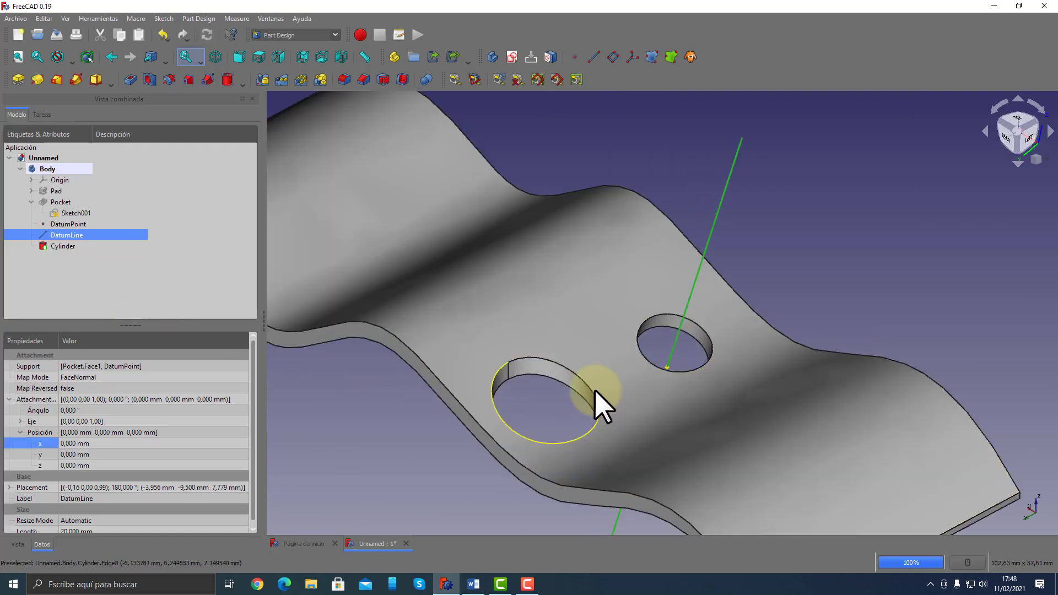
middle_drag(594, 389, 564, 333)
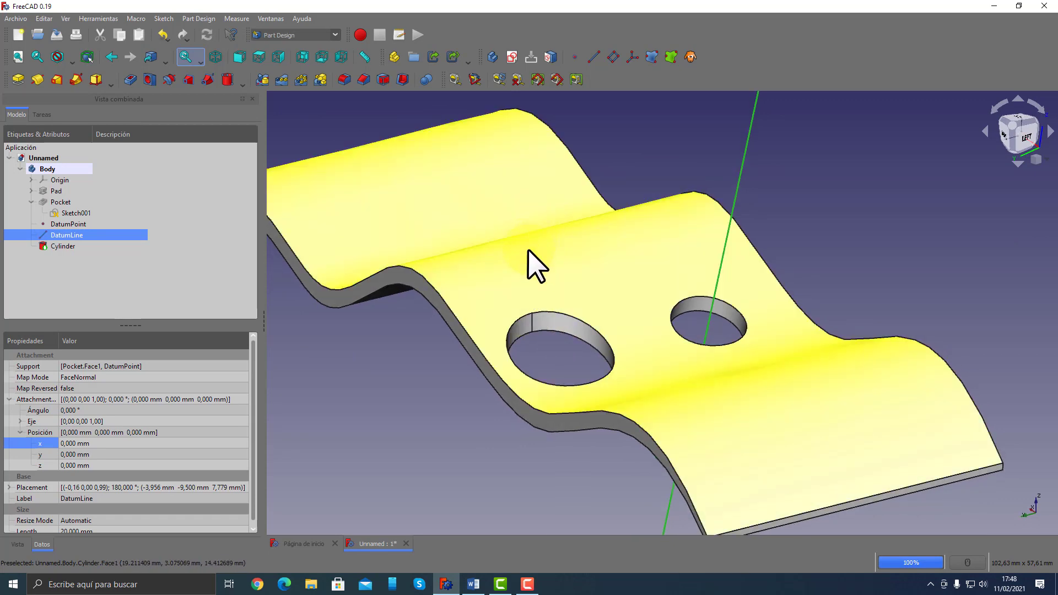
click(534, 423)
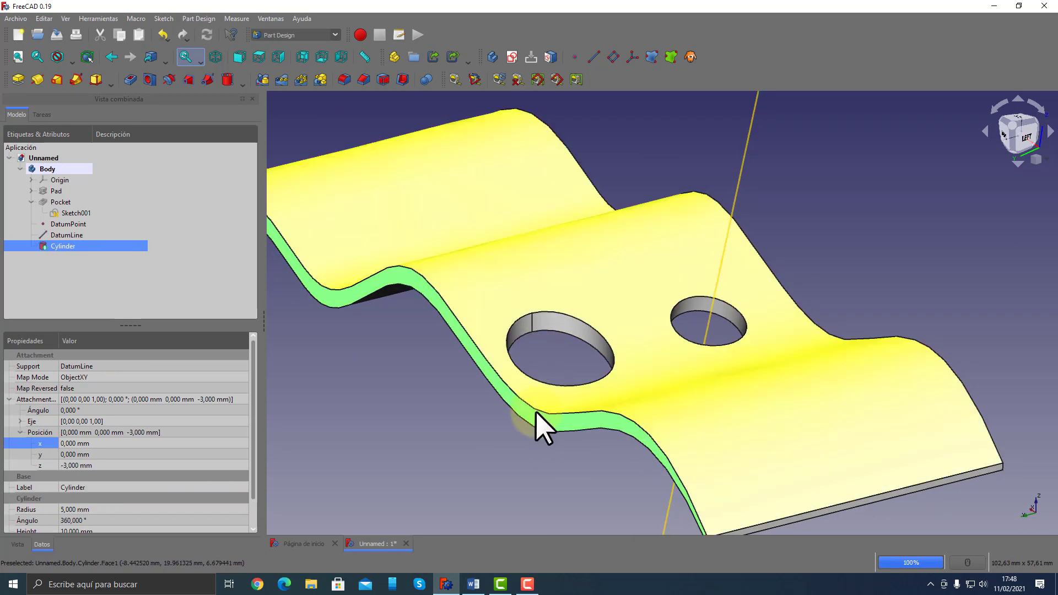
mouse_move(535, 411)
middle_down()
mouse_move(524, 371)
mouse_move(579, 334)
mouse_move(479, 373)
middle_up()
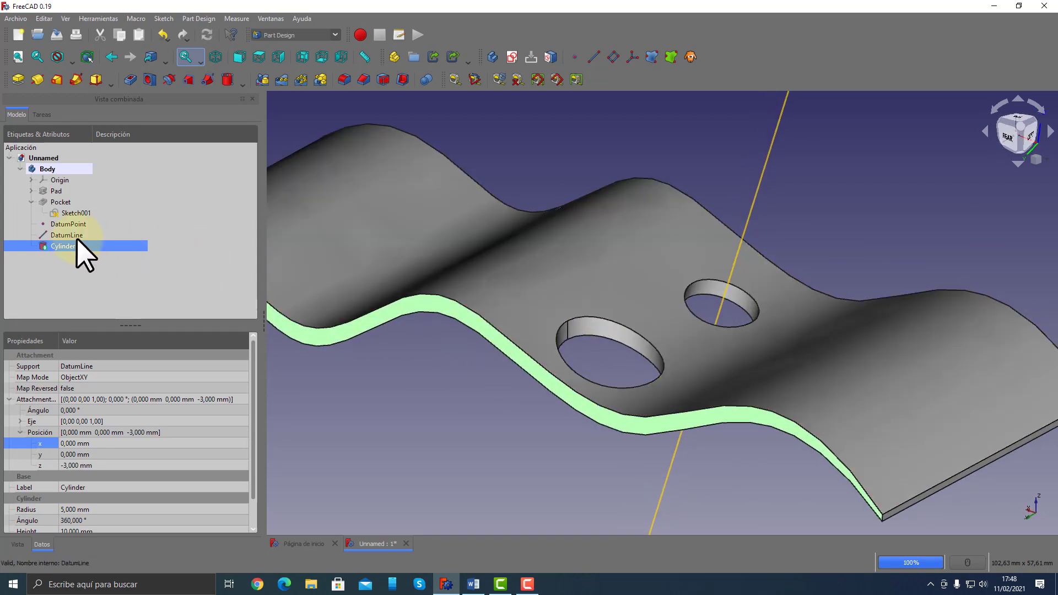
double_click(65, 213)
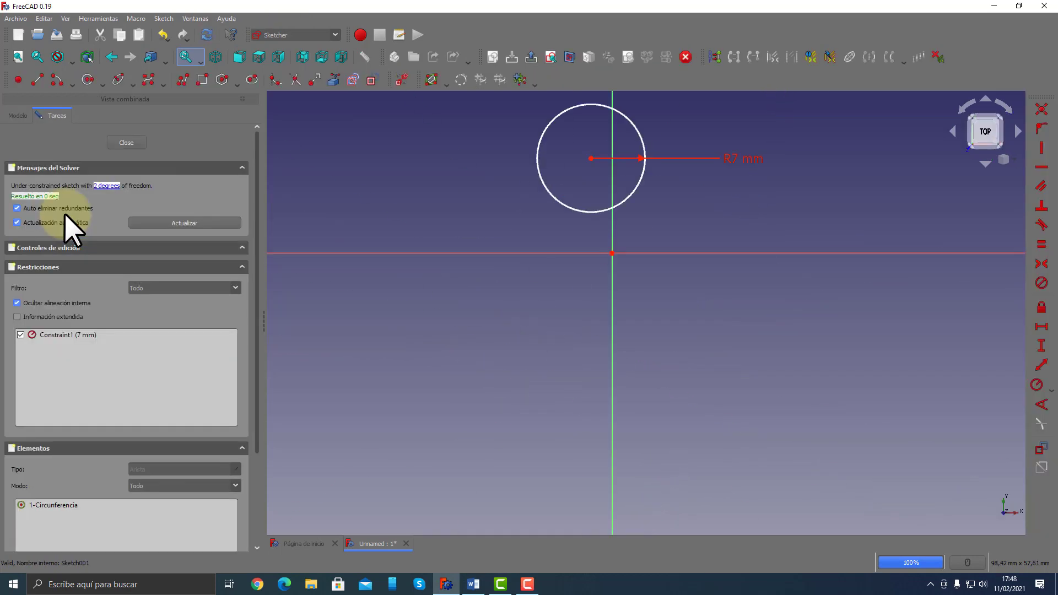
double_click(734, 160)
key(Return)
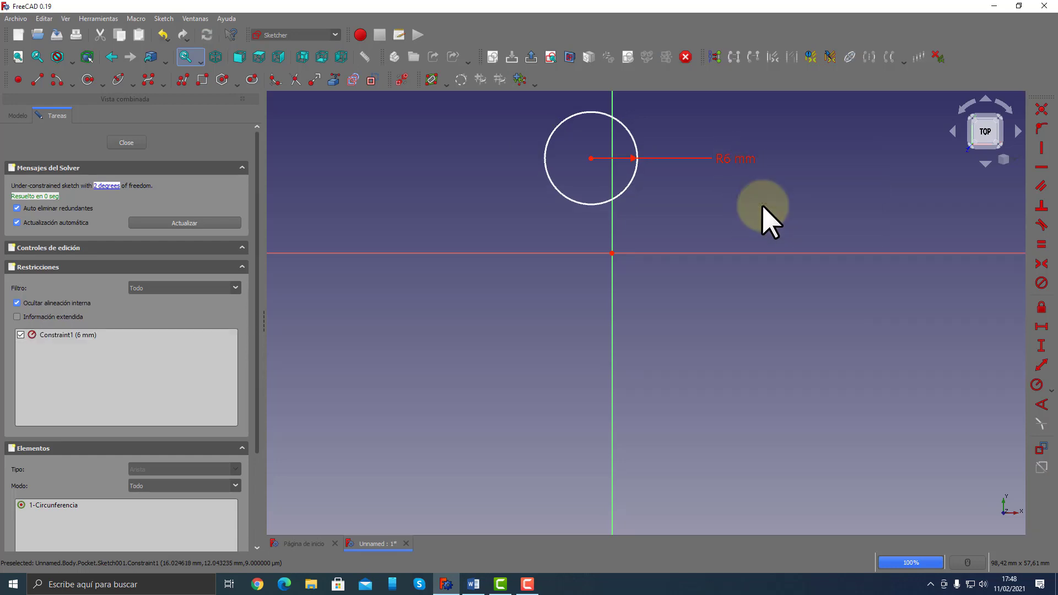
click(152, 146)
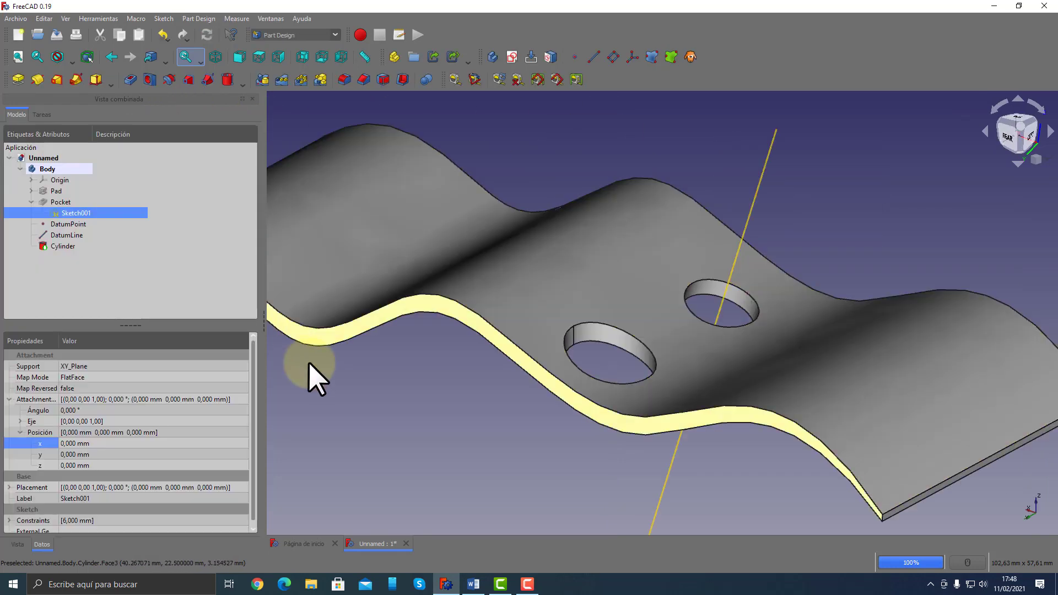
Set the subtractive cylinder's radius to 6 mm
double_click(55, 247)
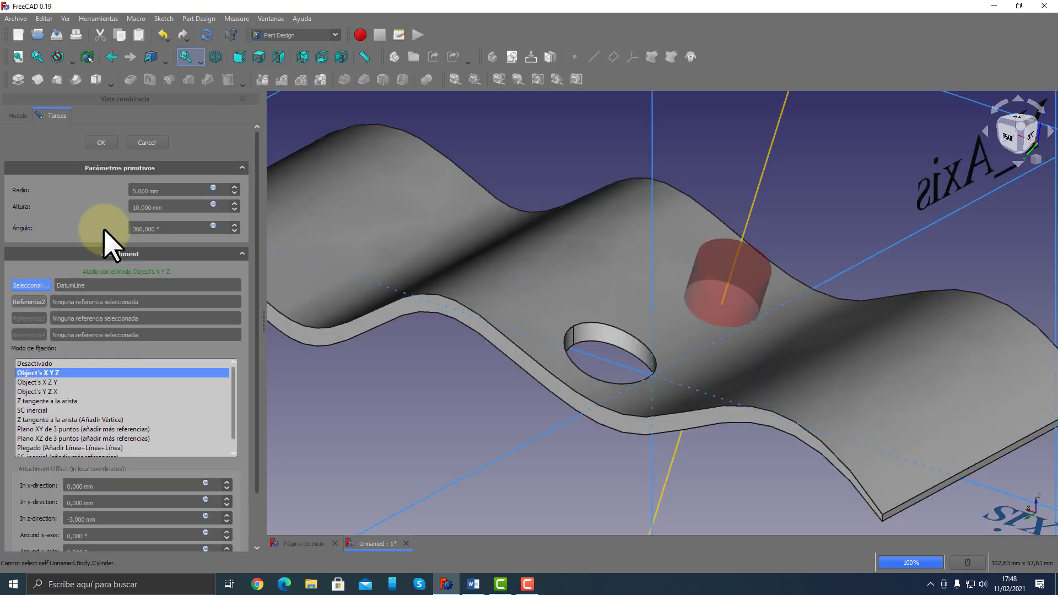
click(235, 187)
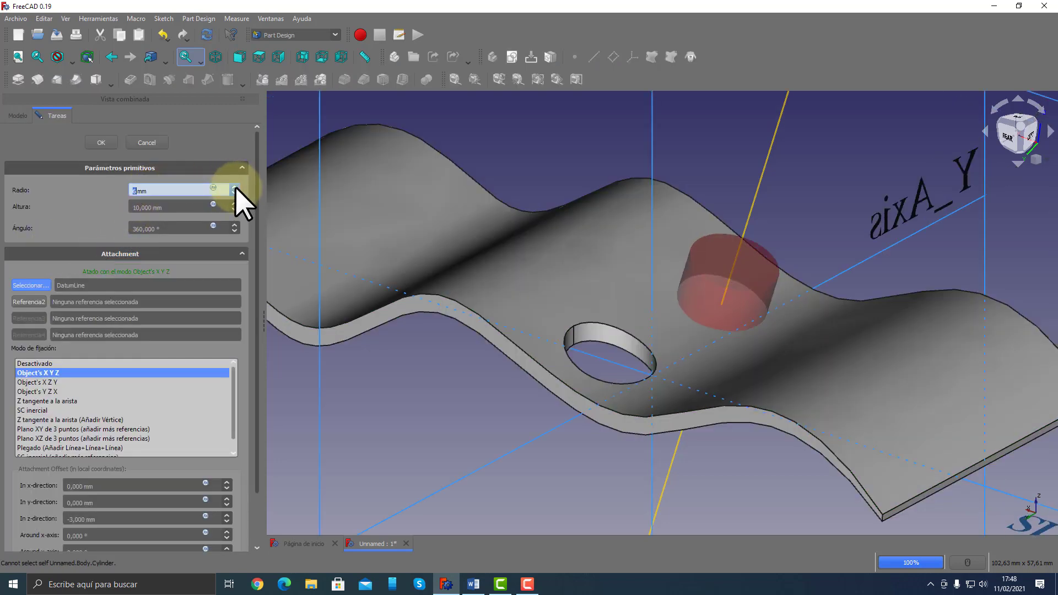
click(109, 143)
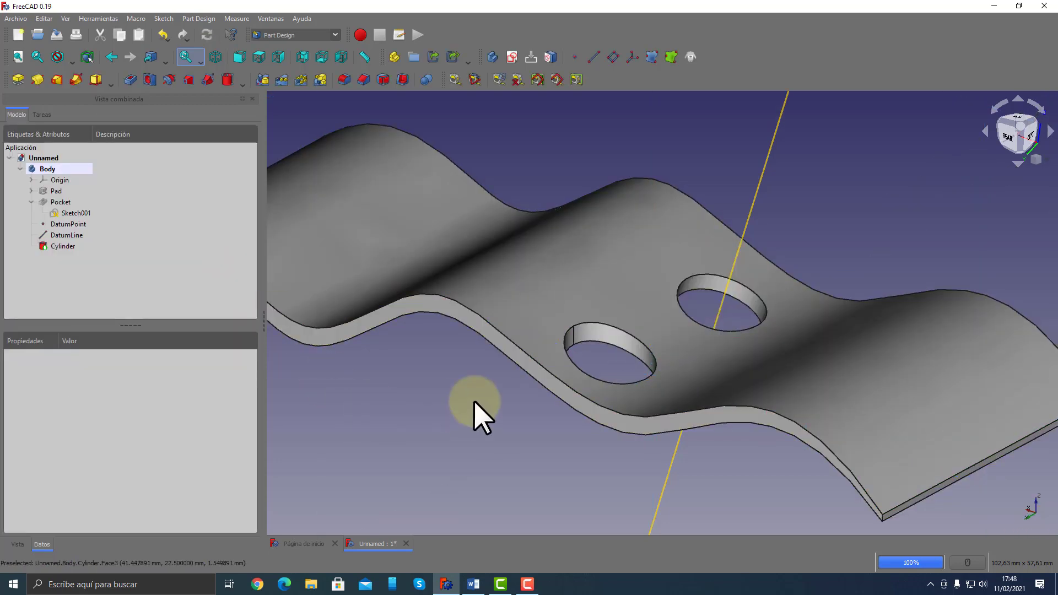
Compare the pocket hole with the surface-normal cylinder hole from above and from the rear of the plate
mouse_move(484, 418)
middle_down()
mouse_move(626, 276)
mouse_move(570, 324)
mouse_move(571, 376)
mouse_move(569, 349)
mouse_move(587, 323)
mouse_move(640, 315)
mouse_move(659, 296)
mouse_move(787, 255)
mouse_move(777, 283)
mouse_move(954, 187)
mouse_move(820, 207)
mouse_move(867, 277)
mouse_move(862, 310)
mouse_move(779, 298)
mouse_move(892, 274)
mouse_move(925, 214)
mouse_move(713, 147)
mouse_move(736, 252)
mouse_move(852, 223)
mouse_move(751, 331)
mouse_move(657, 353)
mouse_move(579, 418)
middle_up()
middle_drag(624, 260, 583, 325)
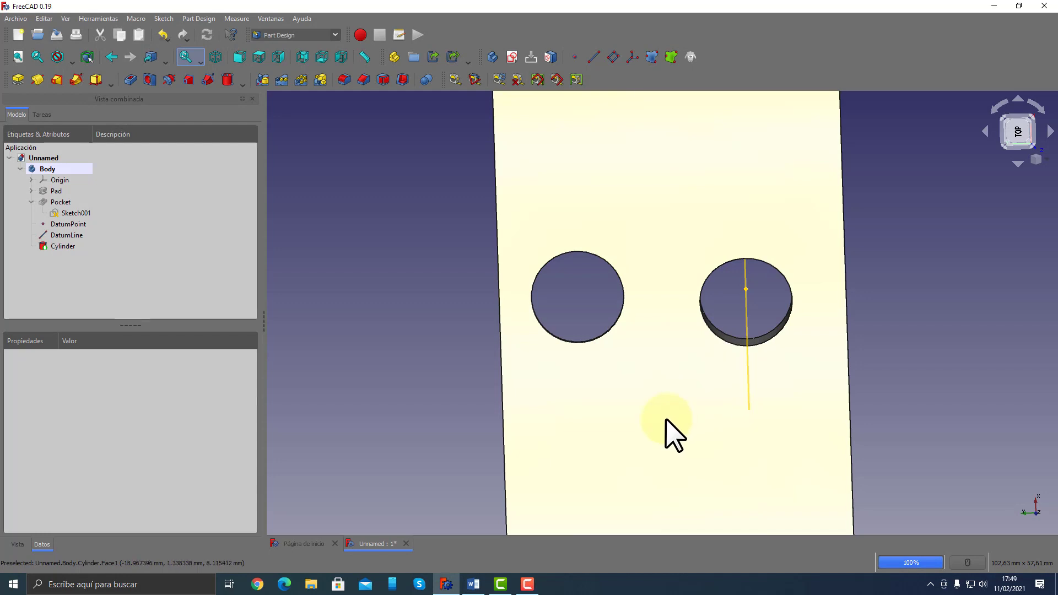
middle_drag(665, 419, 755, 347)
middle_drag(634, 431, 727, 331)
click(494, 342)
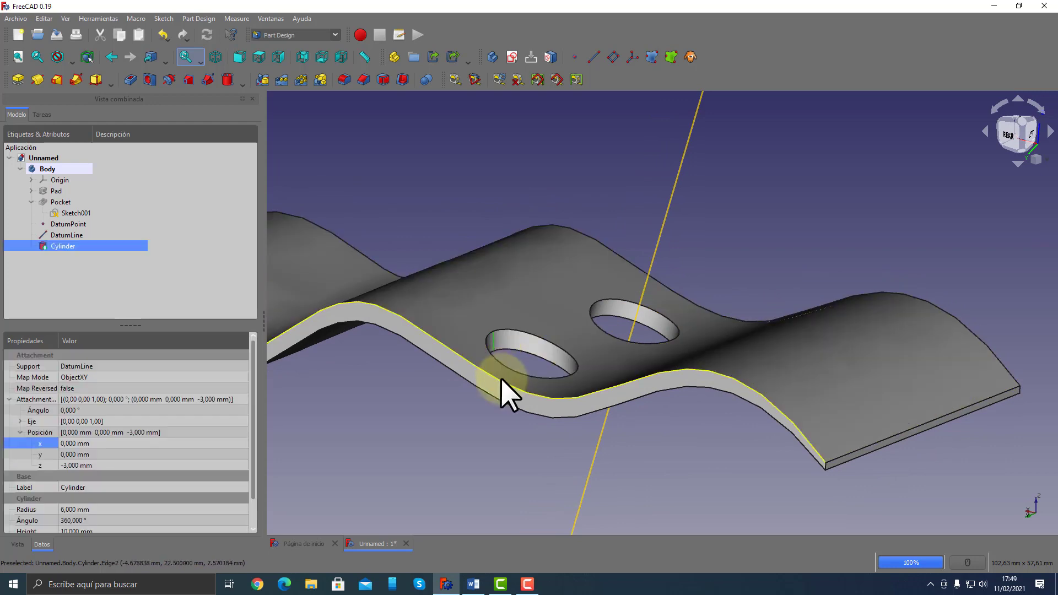
Examine both holes from the rear, front and isometric sides, comparing their walls with the datum line
middle_drag(501, 378, 541, 406)
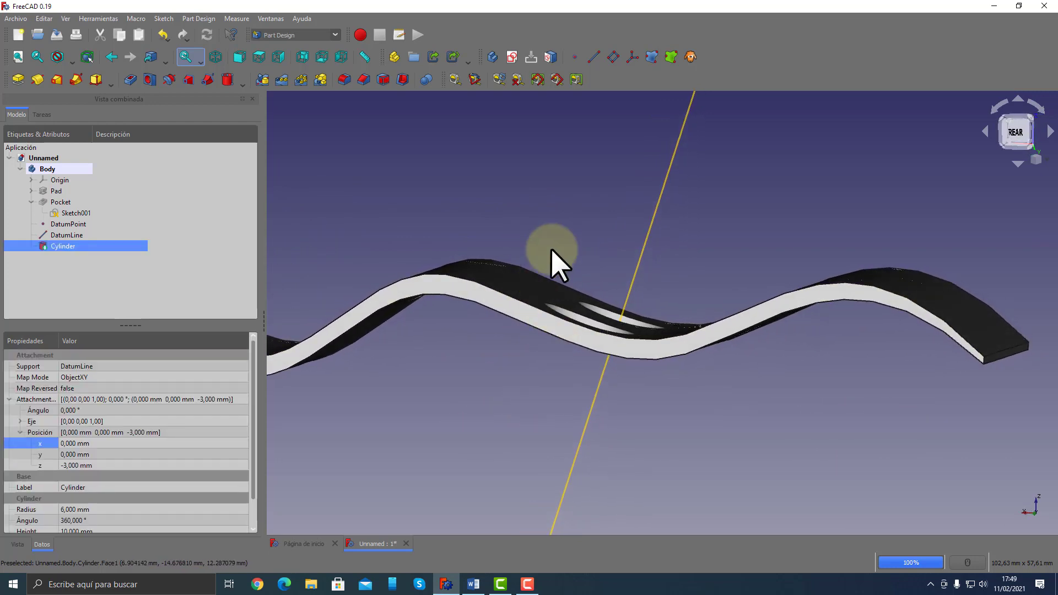
mouse_move(621, 182)
middle_down()
mouse_move(668, 248)
mouse_move(570, 281)
mouse_move(612, 267)
mouse_move(637, 324)
mouse_move(550, 336)
mouse_move(595, 386)
mouse_move(618, 392)
middle_up()
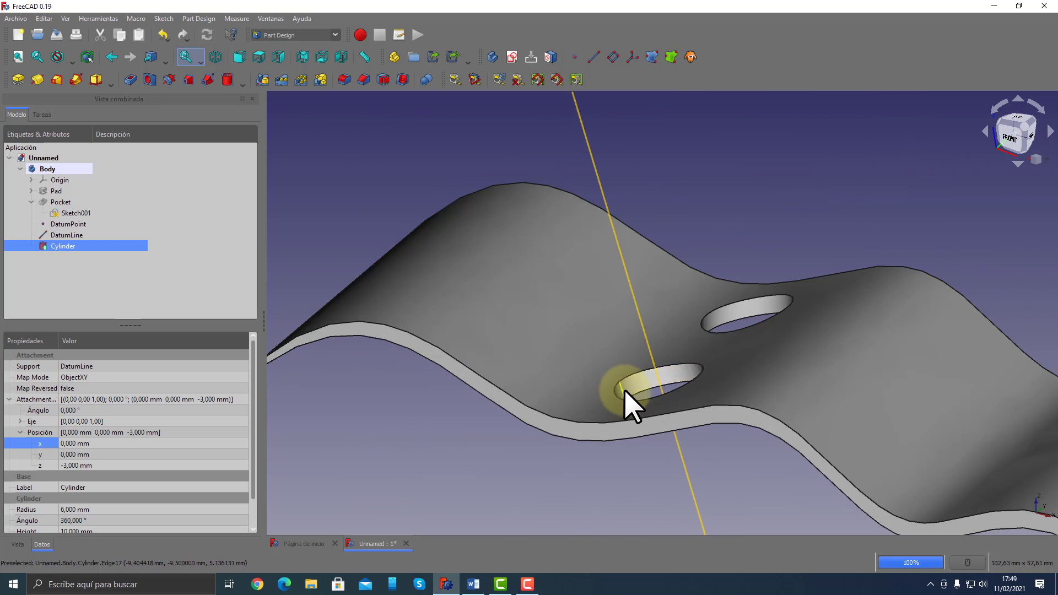
middle_drag(614, 491, 661, 460)
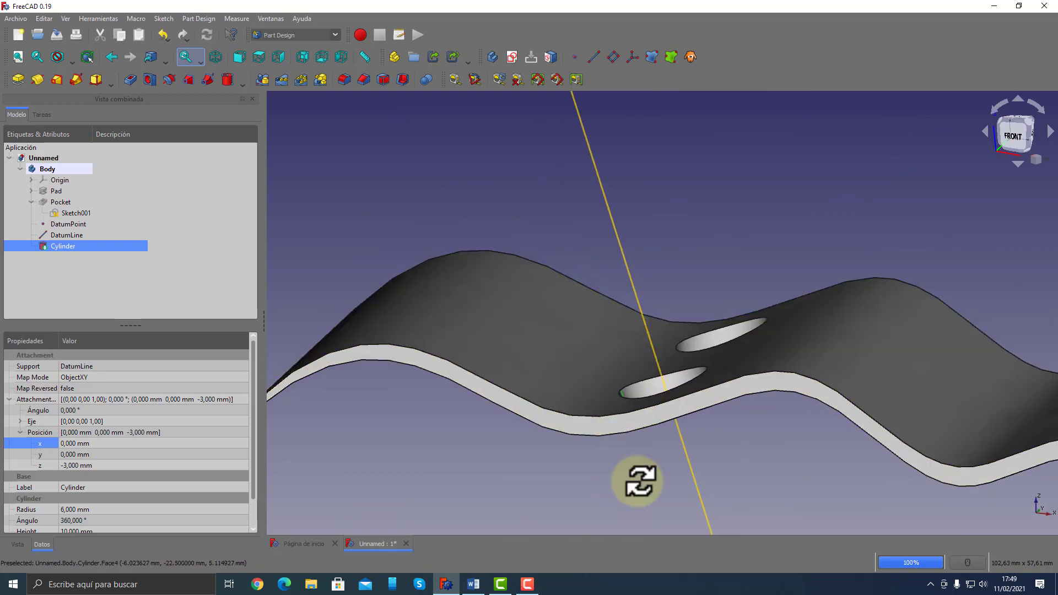
middle_drag(640, 481, 711, 453)
mouse_move(772, 336)
middle_down()
mouse_move(751, 312)
mouse_move(765, 321)
mouse_move(761, 334)
mouse_move(732, 331)
mouse_move(728, 346)
middle_up()
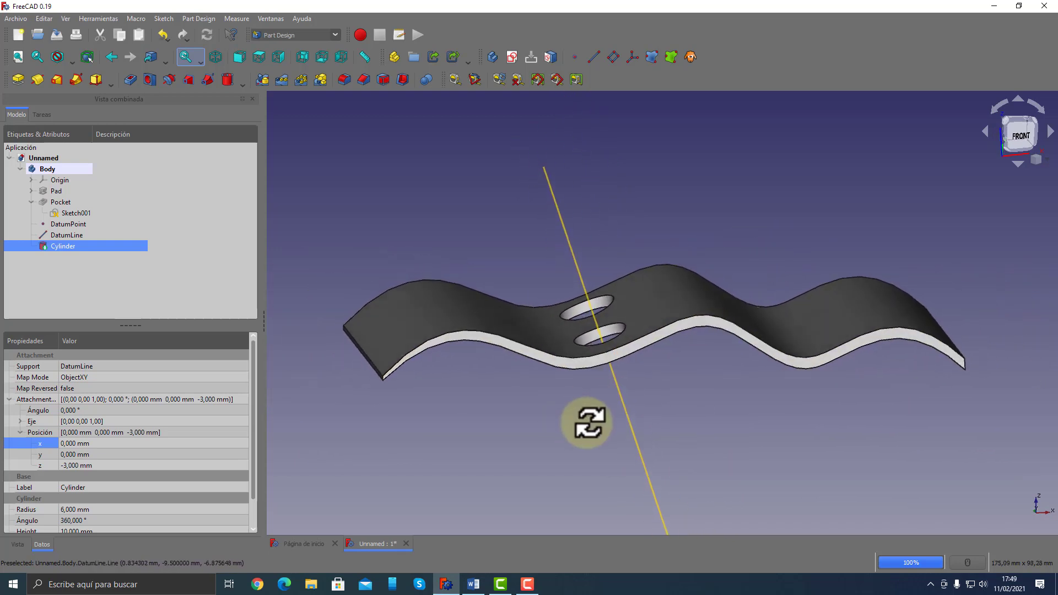
mouse_move(587, 423)
middle_down()
mouse_move(821, 471)
mouse_move(623, 480)
mouse_move(676, 508)
mouse_move(547, 463)
mouse_move(614, 463)
mouse_move(546, 397)
mouse_move(280, 337)
middle_up()
mouse_move(806, 461)
middle_down()
mouse_move(734, 446)
mouse_move(718, 425)
mouse_move(739, 442)
mouse_move(682, 428)
mouse_move(586, 449)
mouse_move(654, 444)
mouse_move(687, 415)
mouse_move(783, 453)
mouse_move(585, 488)
mouse_move(676, 539)
mouse_move(558, 522)
mouse_move(523, 534)
middle_up()
click(720, 471)
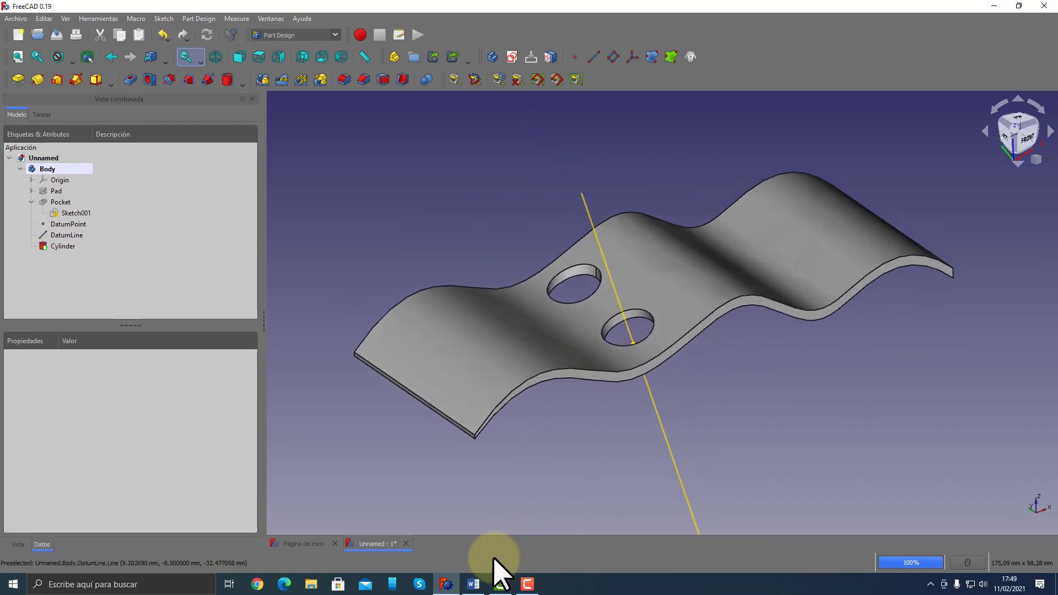
Check the Normal a la superficie note in Word, and inspect the datum line through the plate back in FreeCAD
click(473, 584)
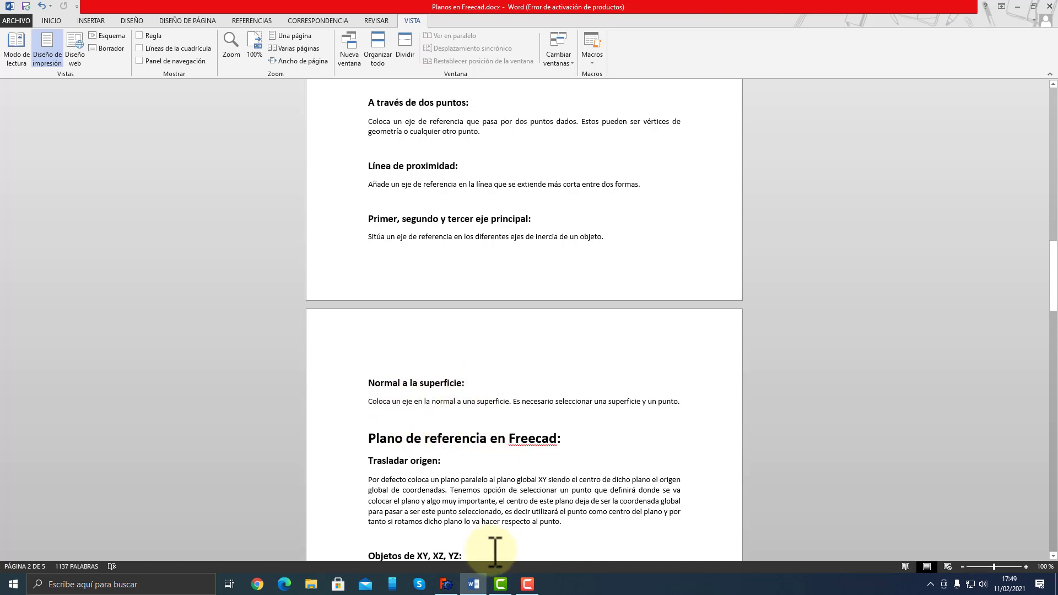
click(446, 584)
mouse_move(732, 365)
middle_down()
mouse_move(673, 338)
mouse_move(603, 339)
mouse_move(548, 420)
mouse_move(642, 422)
mouse_move(648, 442)
mouse_move(623, 413)
mouse_move(595, 425)
middle_up()
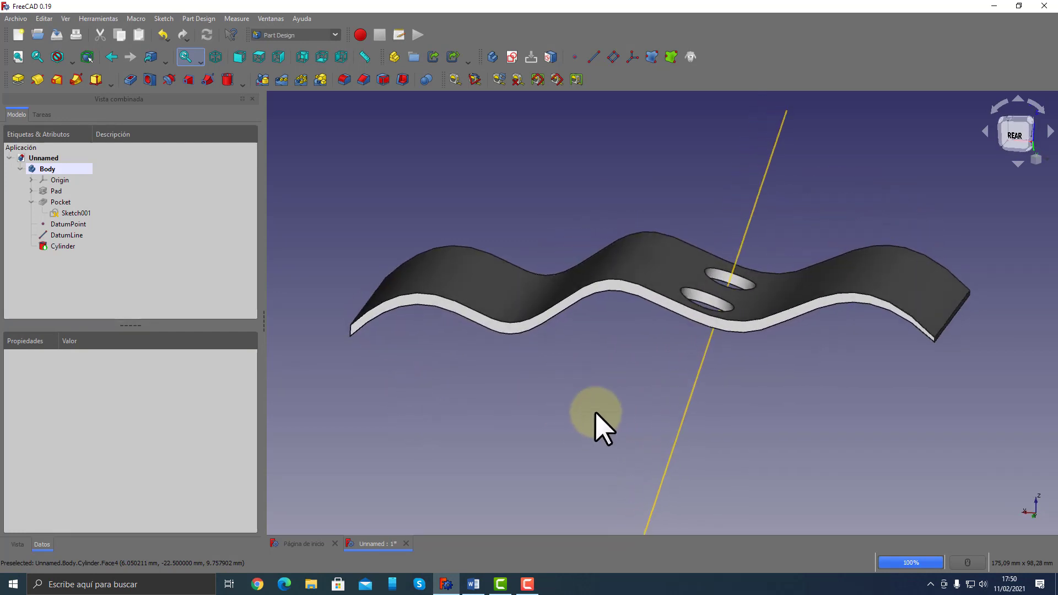
click(751, 214)
click(574, 435)
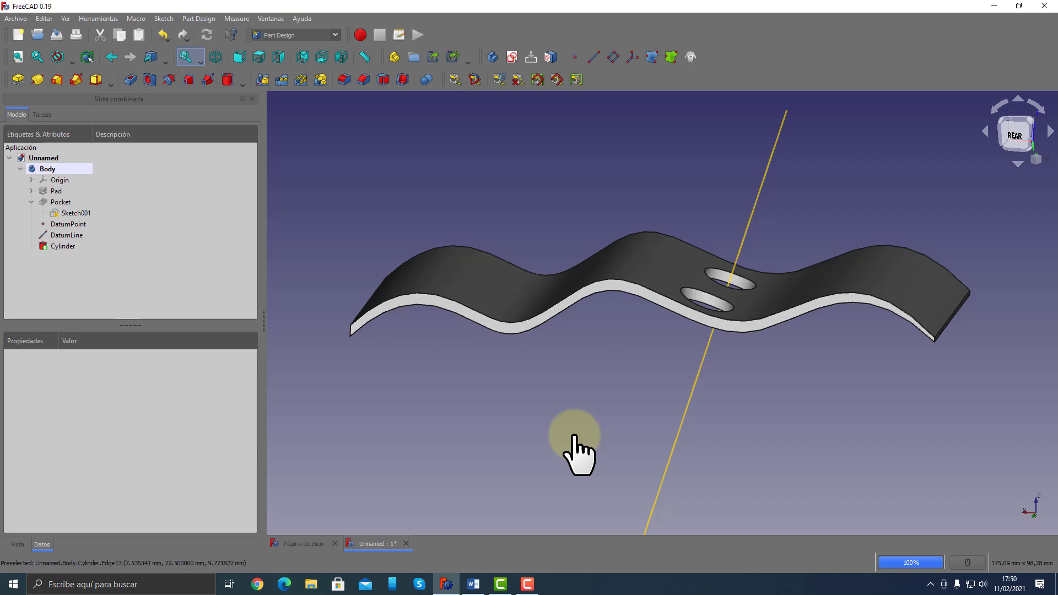
middle_drag(599, 425, 647, 400)
click(623, 417)
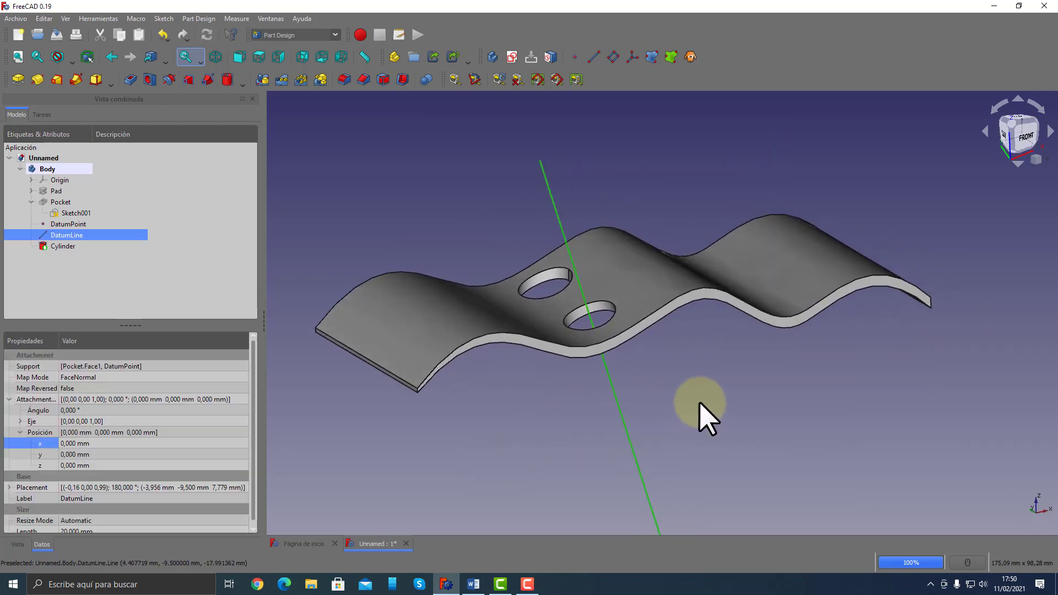
click(699, 403)
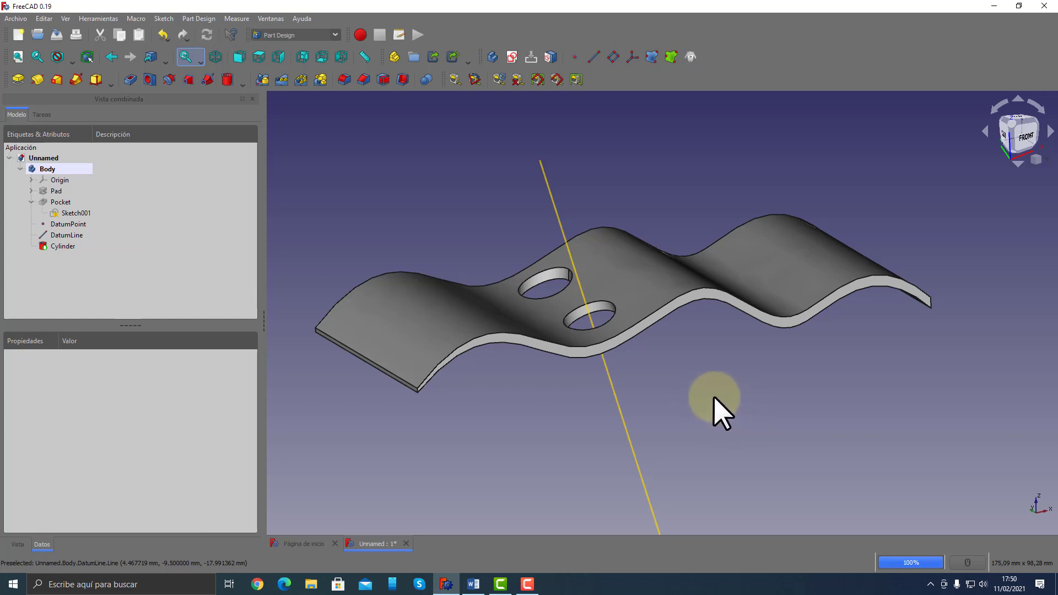
middle_drag(712, 394, 733, 406)
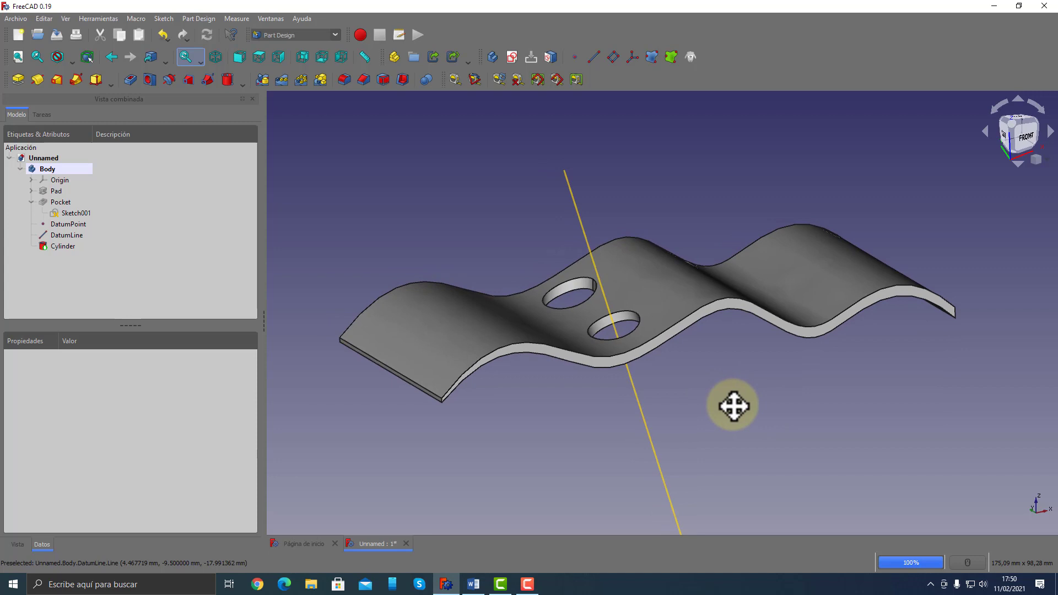
middle_drag(733, 407, 786, 397)
Review the Plano de referencia en Freecad section in Word, highlighting it down to Cara Plana, and return to FreeCAD
click(473, 584)
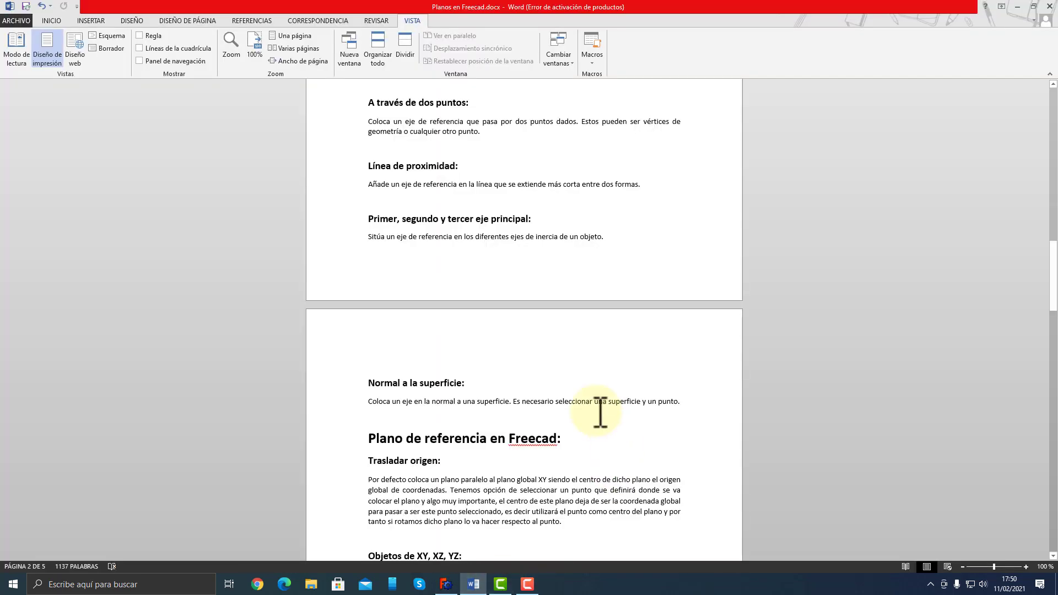
scroll(581, 438, down, 3)
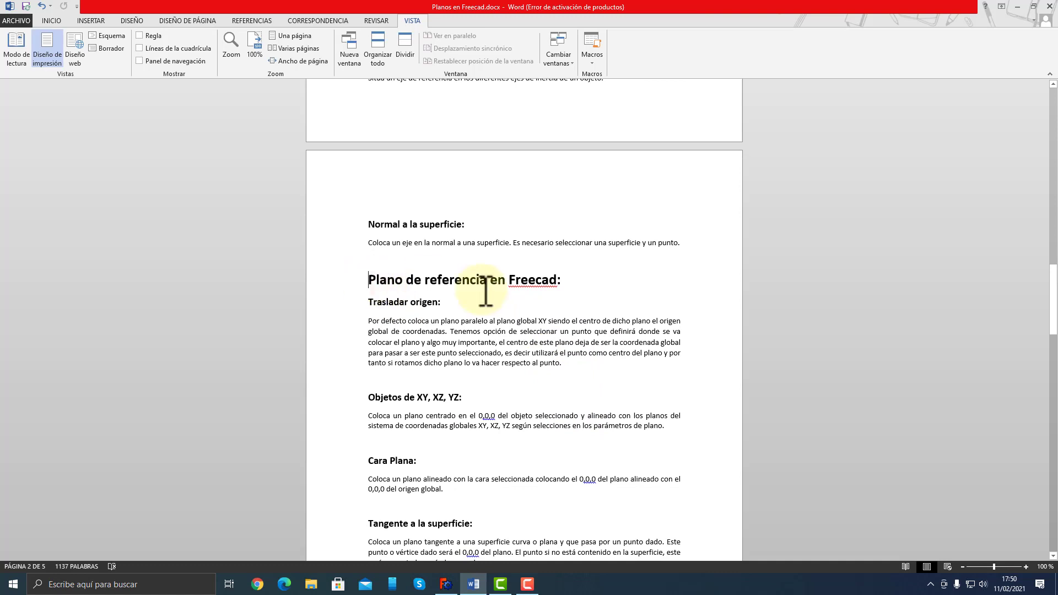
drag(486, 290, 645, 452)
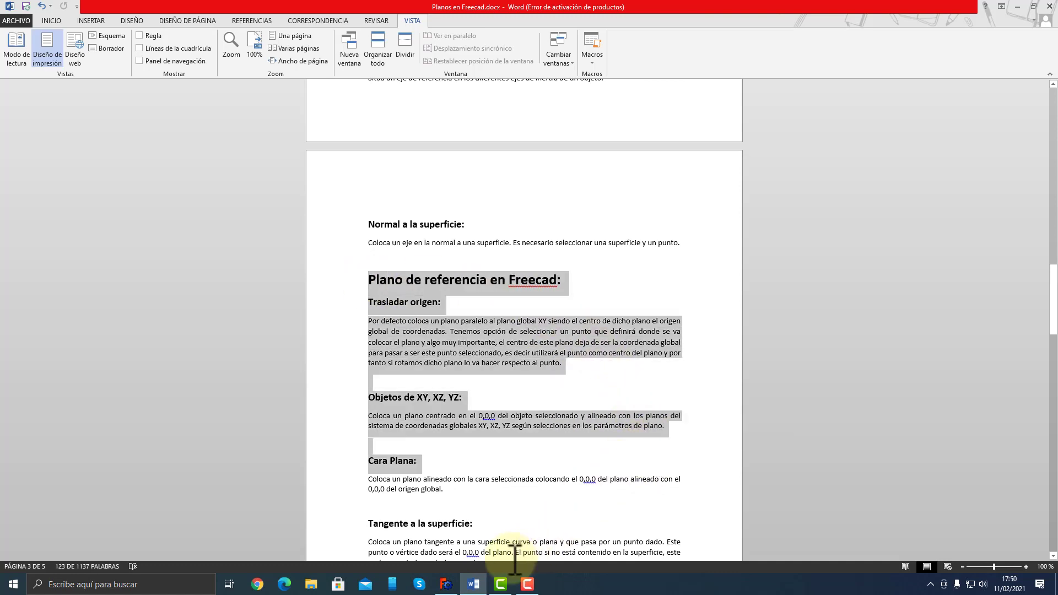
click(447, 584)
middle_drag(738, 419, 728, 402)
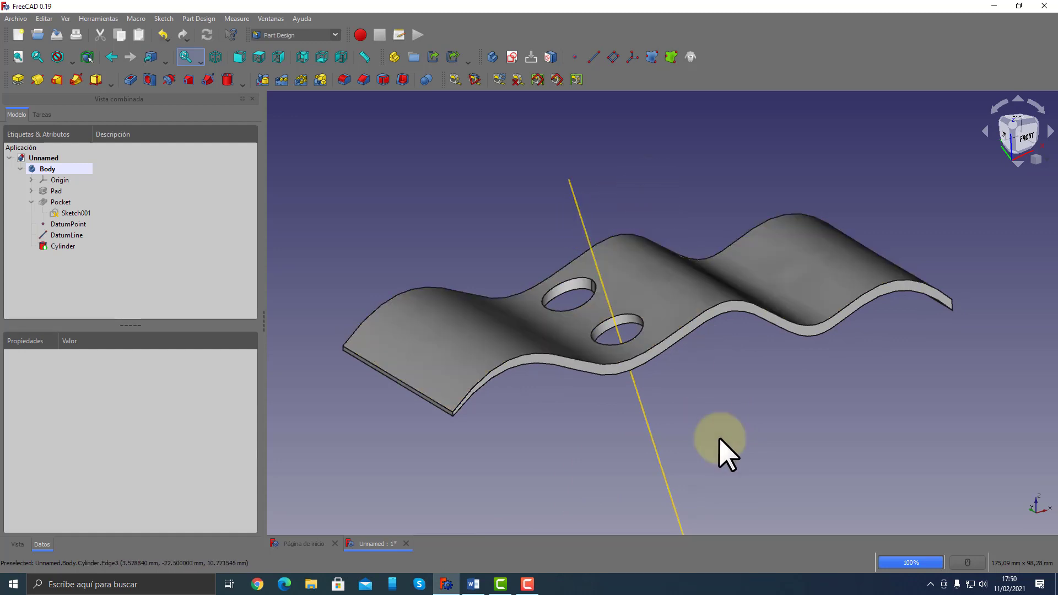
middle_drag(708, 433, 737, 431)
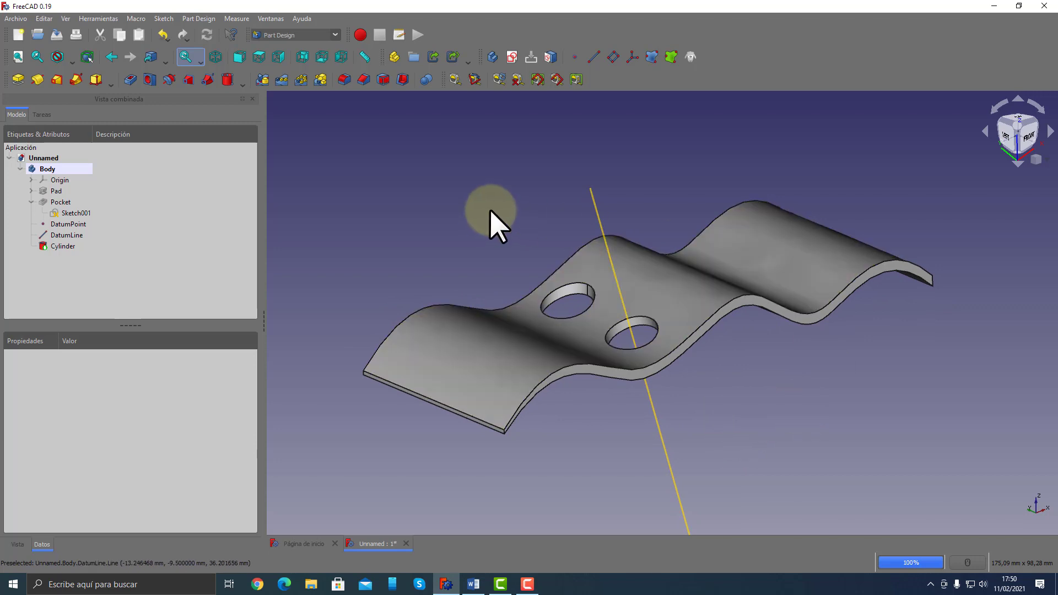
Draw a curved horn-shaped body with elliptical cross-sections in red freehand above the plate using Camtasia's ScreenDraw
click(530, 585)
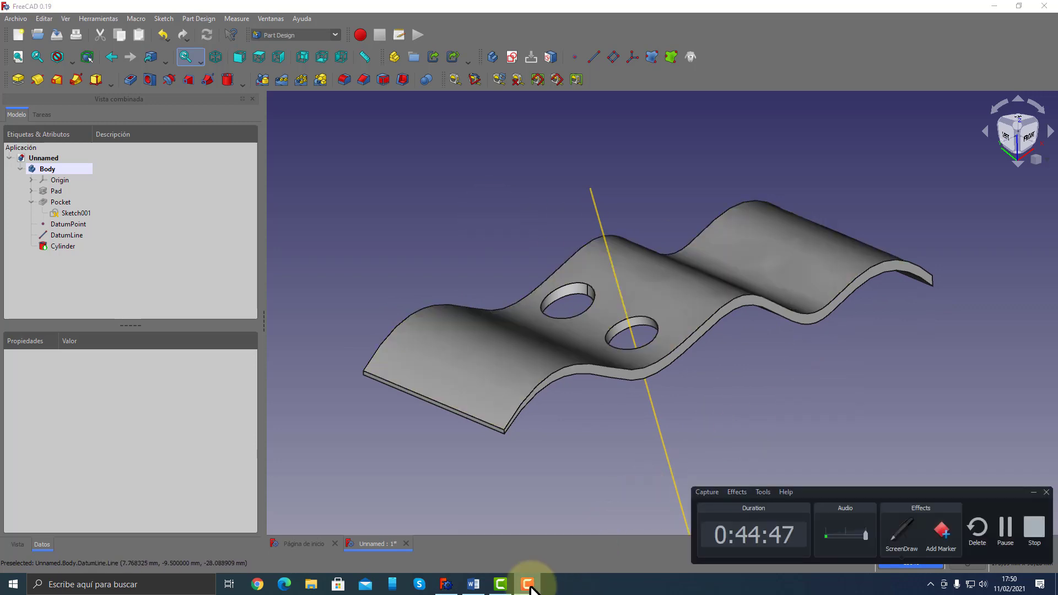
click(904, 535)
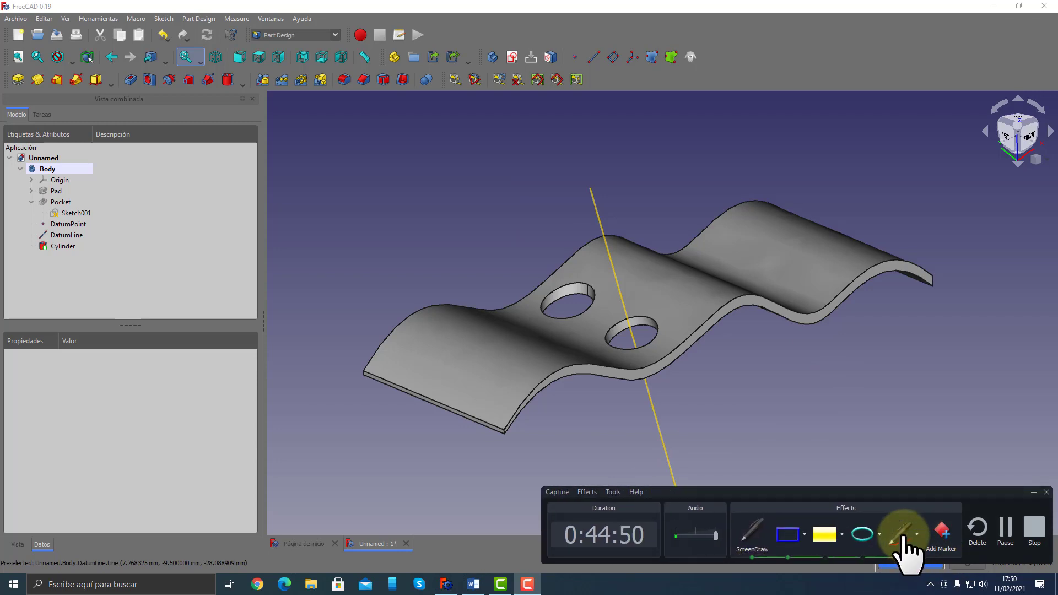
drag(683, 248, 709, 238)
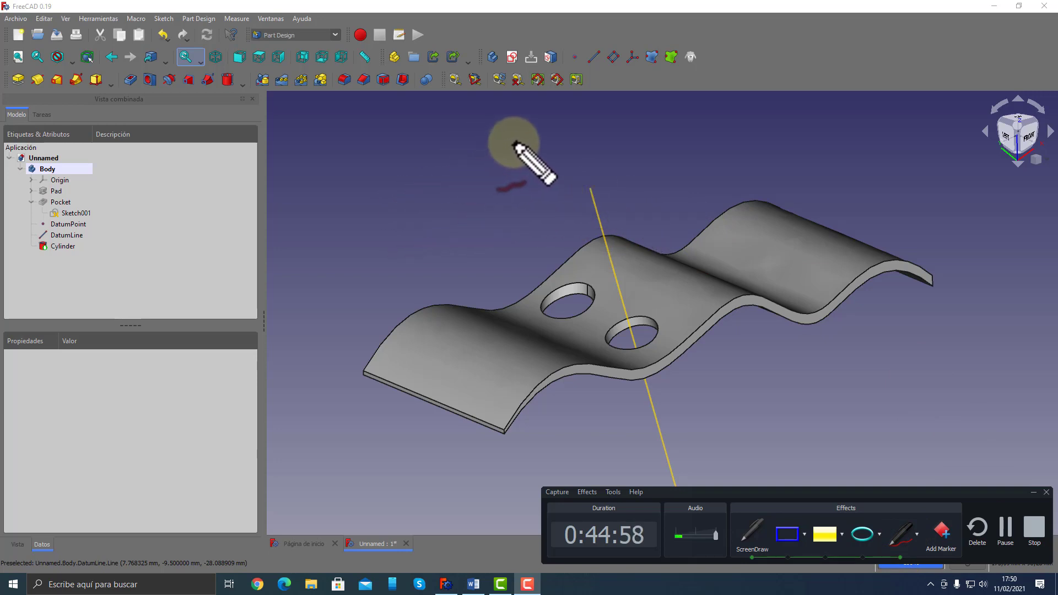
mouse_move(515, 144)
mouse_down()
mouse_move(460, 165)
mouse_move(456, 216)
mouse_move(411, 238)
mouse_move(359, 236)
mouse_move(308, 187)
mouse_move(289, 200)
mouse_move(294, 249)
mouse_move(310, 281)
mouse_move(358, 305)
mouse_move(412, 307)
mouse_move(473, 285)
mouse_move(533, 195)
mouse_up()
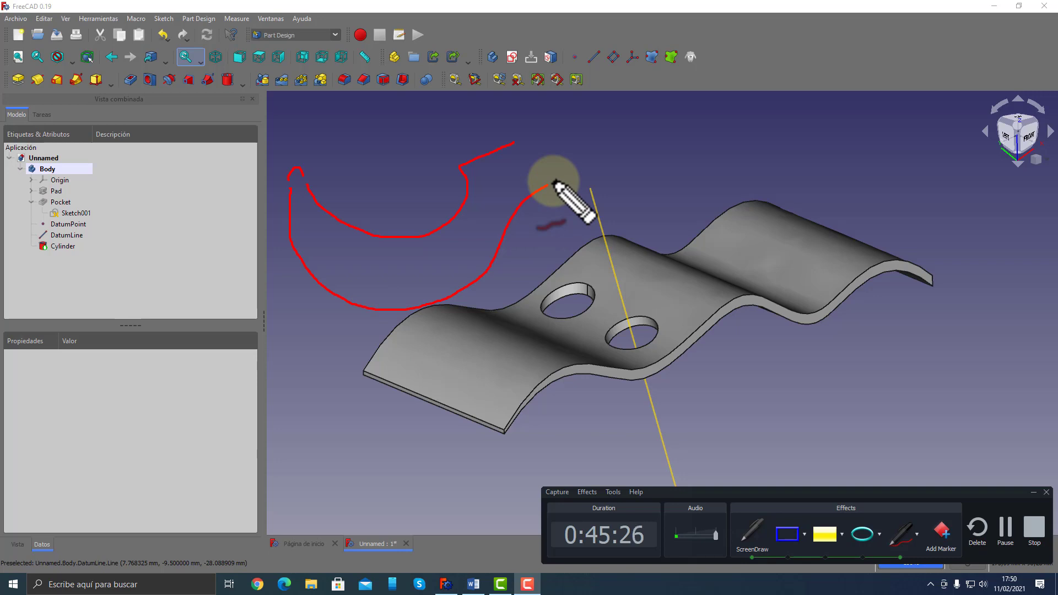
mouse_move(554, 184)
mouse_down()
mouse_move(551, 166)
mouse_move(518, 145)
mouse_move(520, 170)
mouse_move(557, 182)
mouse_move(549, 155)
mouse_move(509, 241)
mouse_move(489, 189)
mouse_move(460, 168)
mouse_move(501, 224)
mouse_move(503, 194)
mouse_move(412, 235)
mouse_move(392, 271)
mouse_move(391, 305)
mouse_move(412, 279)
mouse_move(417, 242)
mouse_up()
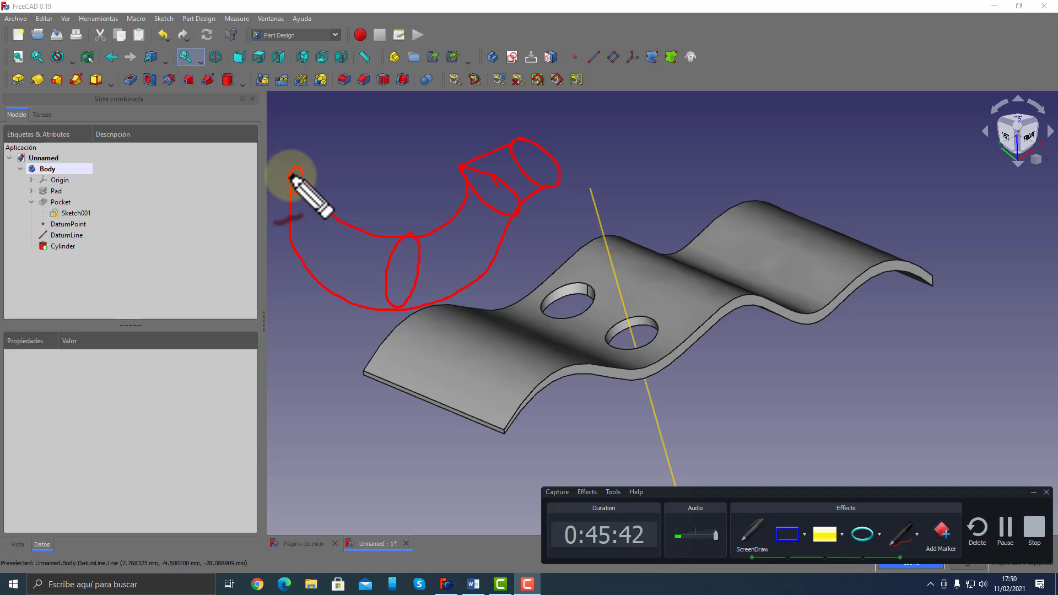
Add a section at the horn's narrow tip, mark its outline with red crosses, and clear the ScreenDraw annotations
drag(291, 178, 311, 182)
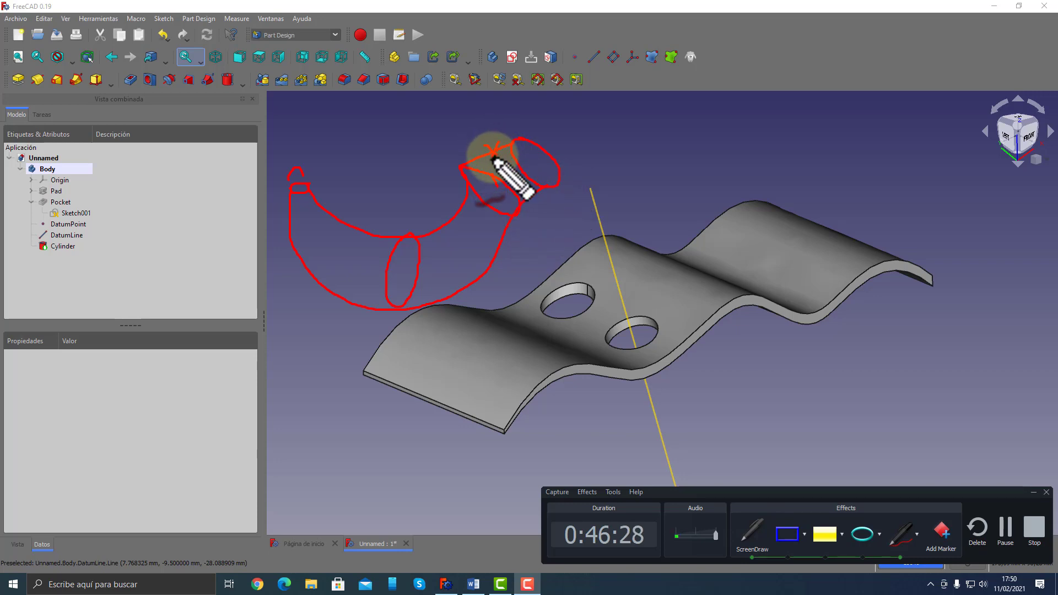
mouse_move(439, 214)
mouse_down()
mouse_move(461, 228)
mouse_move(446, 231)
mouse_up()
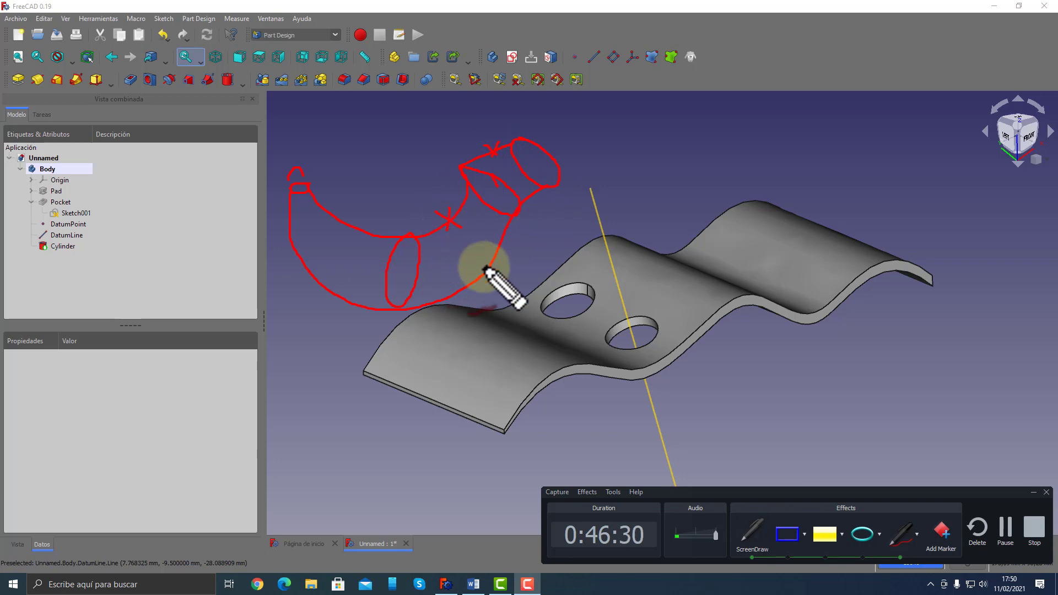
mouse_move(474, 263)
mouse_down()
mouse_move(501, 273)
mouse_move(490, 281)
mouse_up()
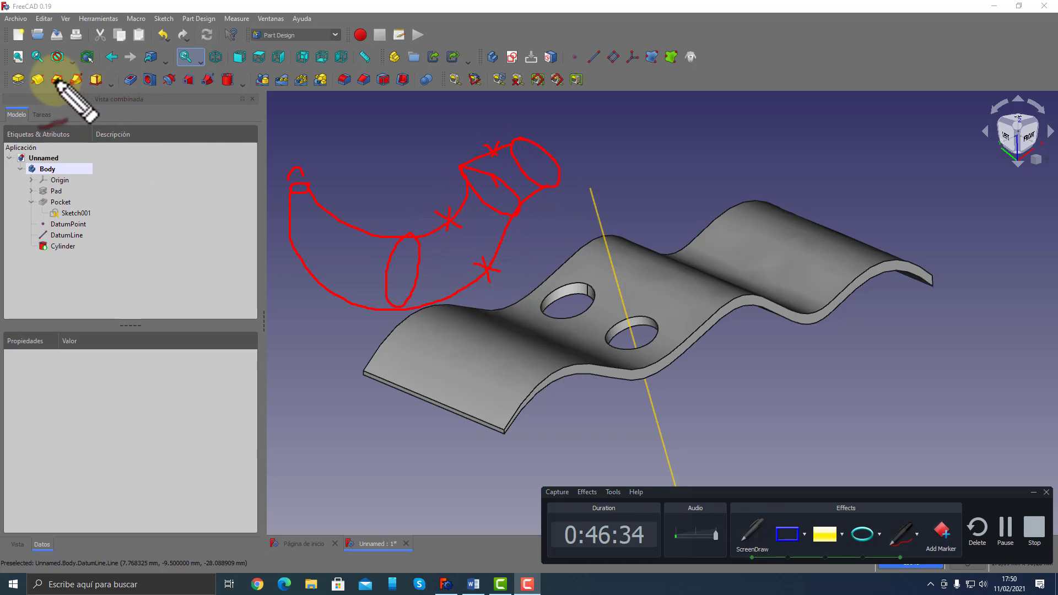
click(902, 534)
click(757, 534)
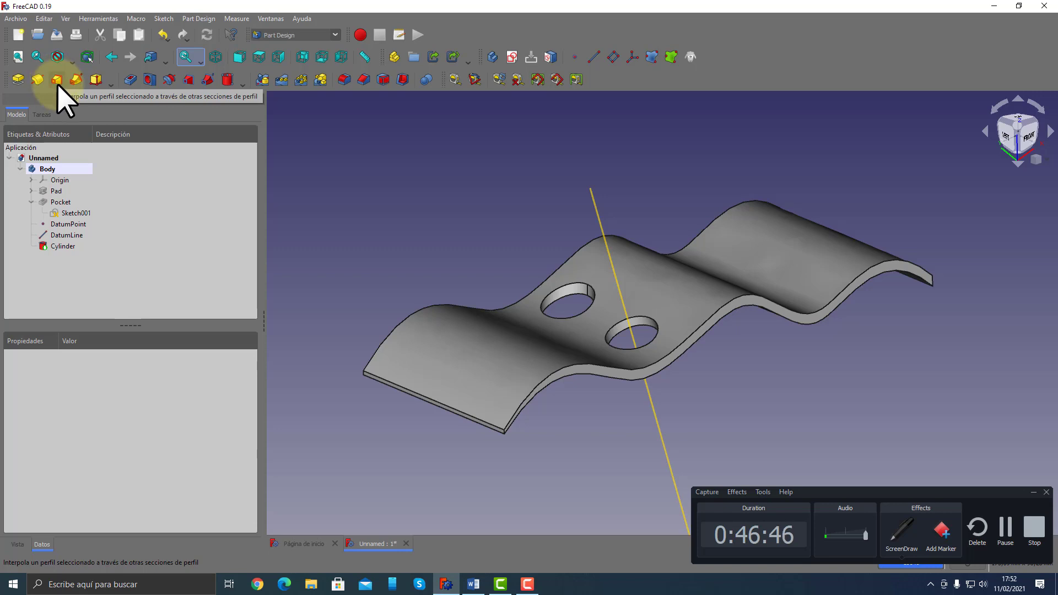
Draw a blue rectangle above the plate and a cyan ellipse below it with ScreenDraw
click(903, 530)
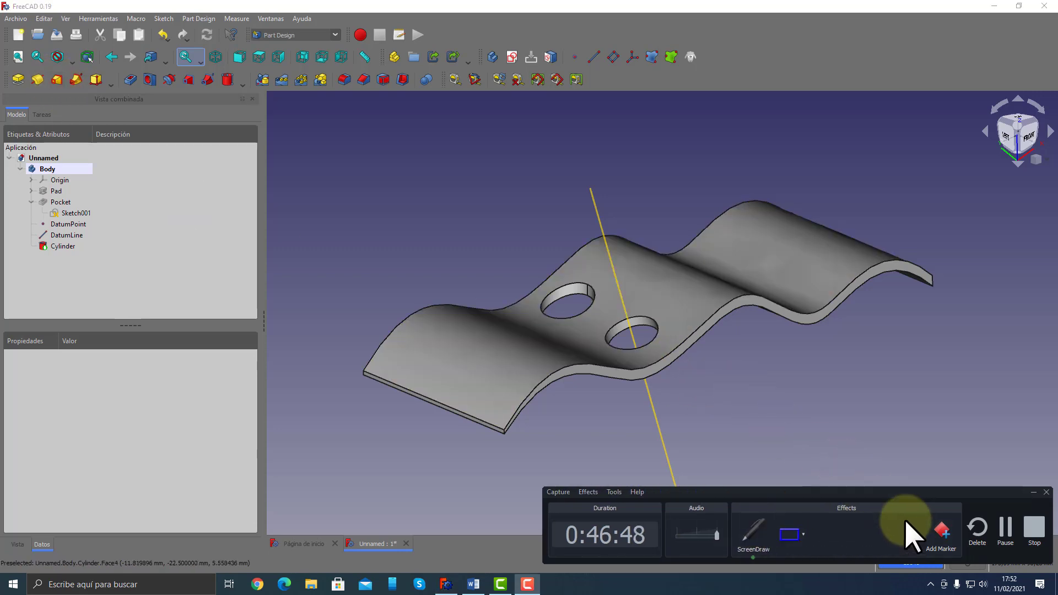
click(788, 535)
drag(595, 143, 658, 189)
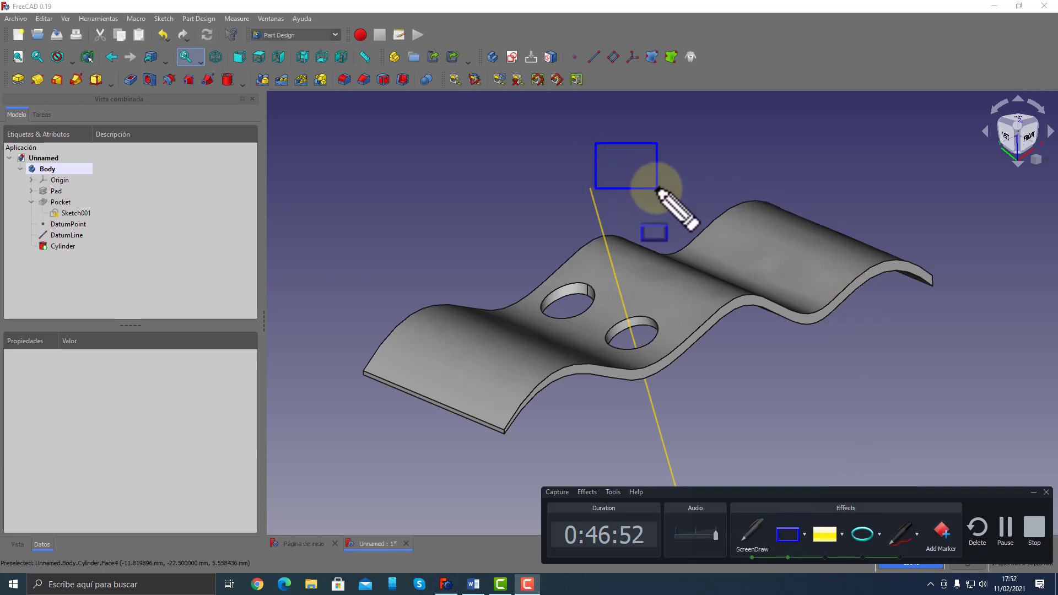
click(862, 536)
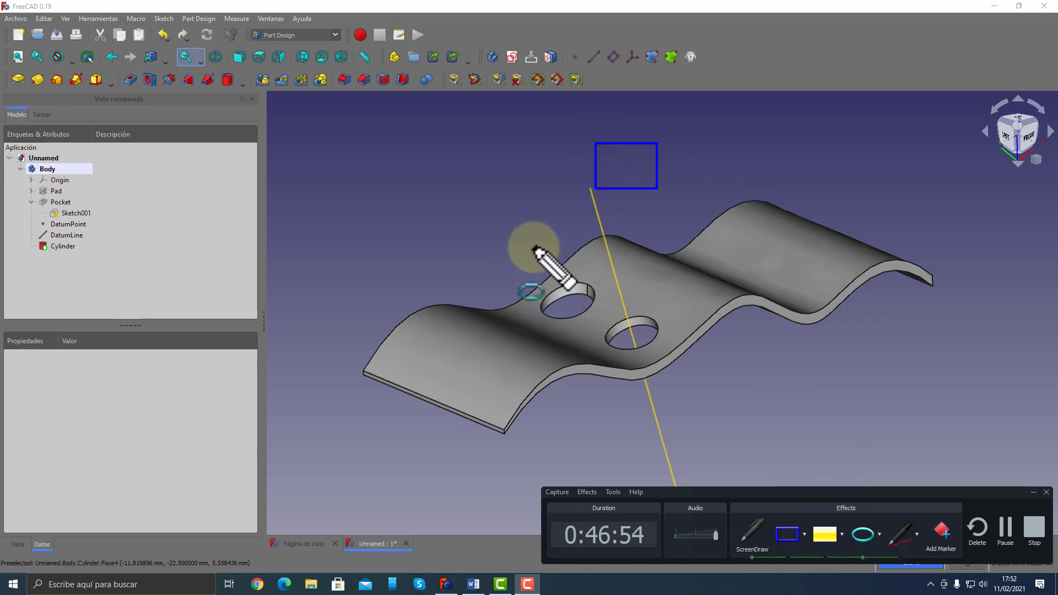
drag(534, 247, 595, 285)
Connect the cyan ellipse to the four corners of the blue rectangle with red freehand lines
click(892, 548)
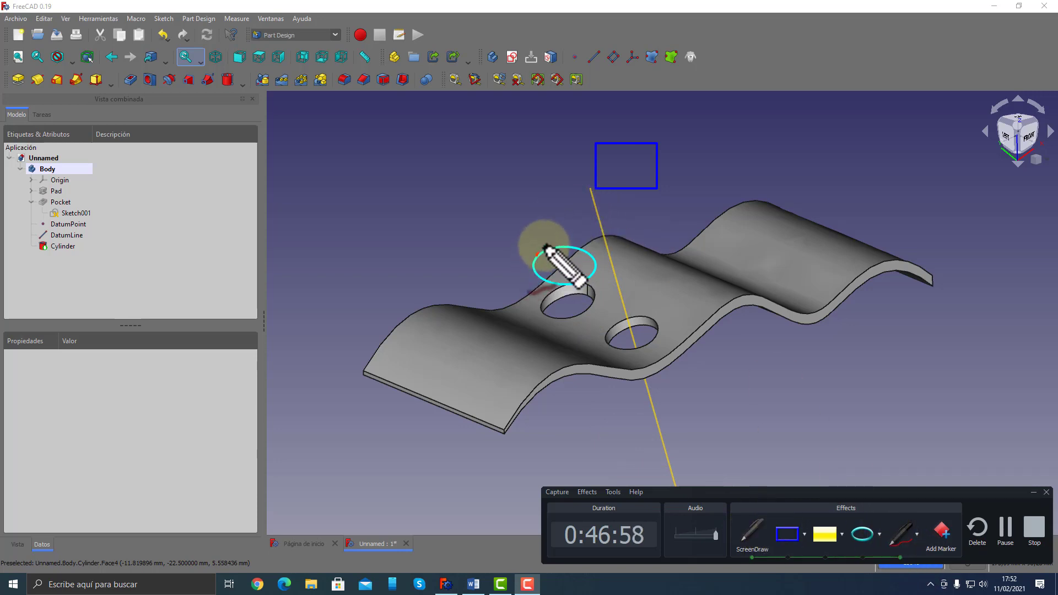
mouse_move(542, 249)
mouse_down()
mouse_move(576, 211)
mouse_move(595, 144)
mouse_up()
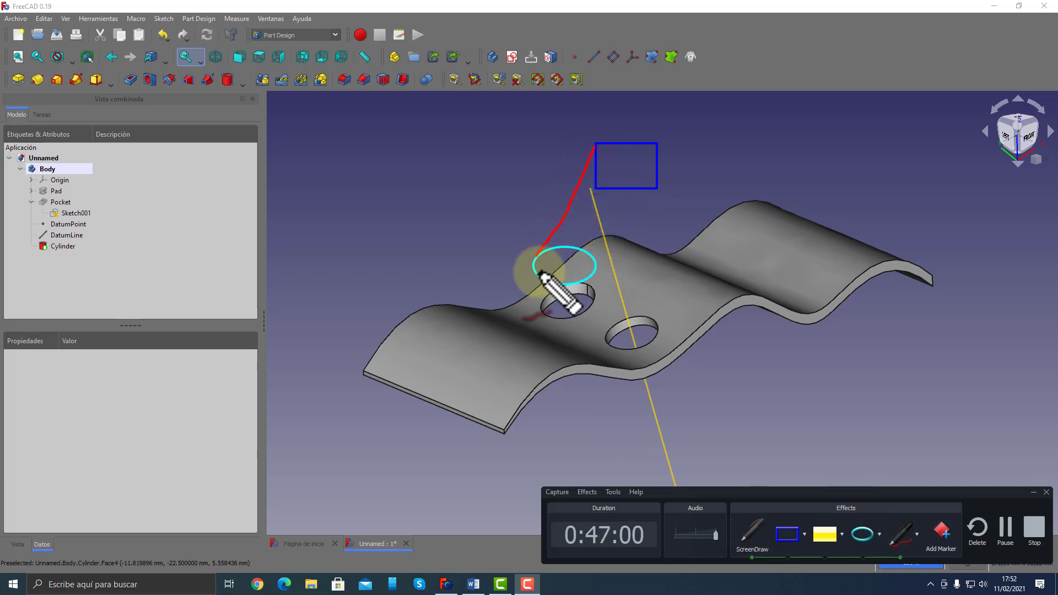
drag(540, 274, 589, 206)
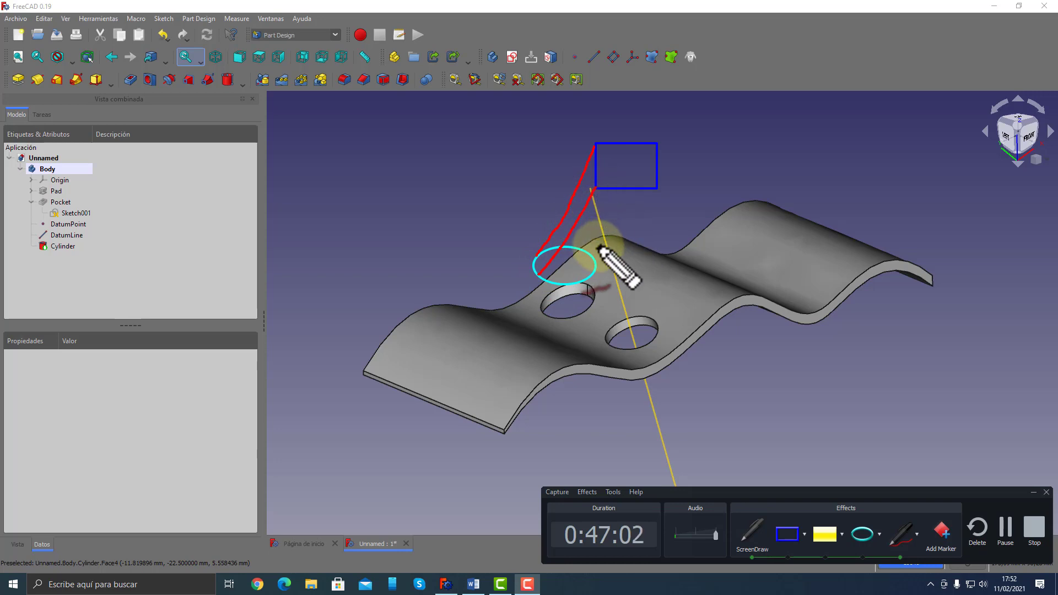
drag(592, 255, 656, 144)
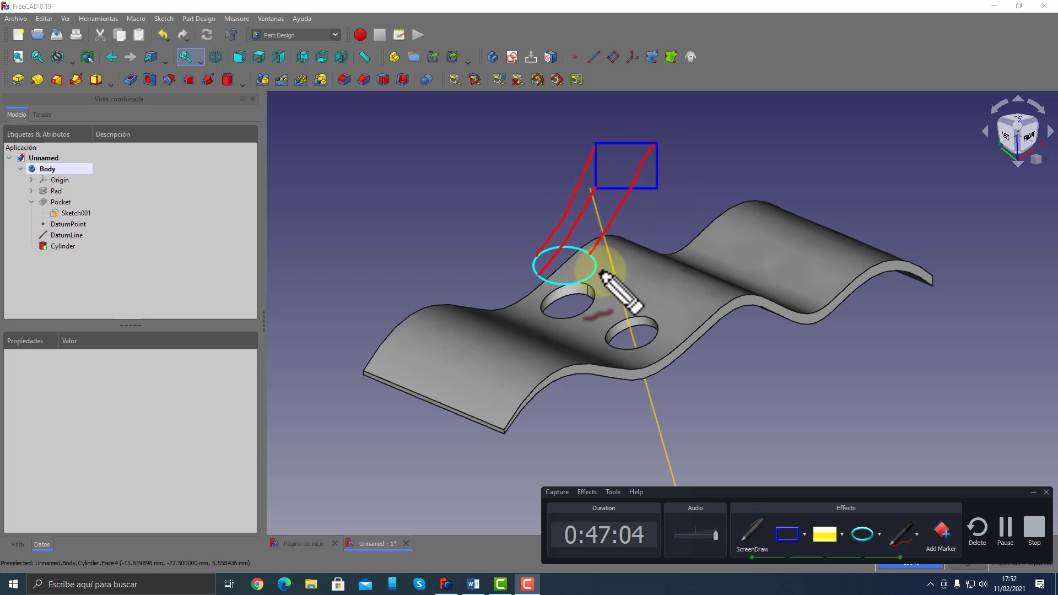
drag(594, 277, 655, 193)
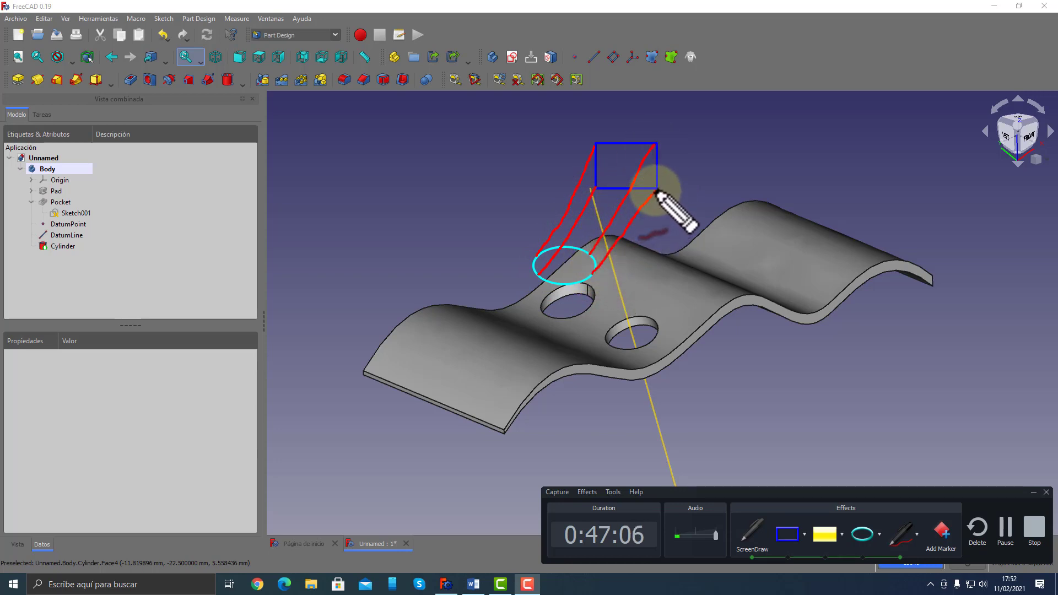
Add a smaller cyan ellipse on the plate with red freehand lines running up to the blue rectangle, and clear the ScreenDraw annotations
click(869, 536)
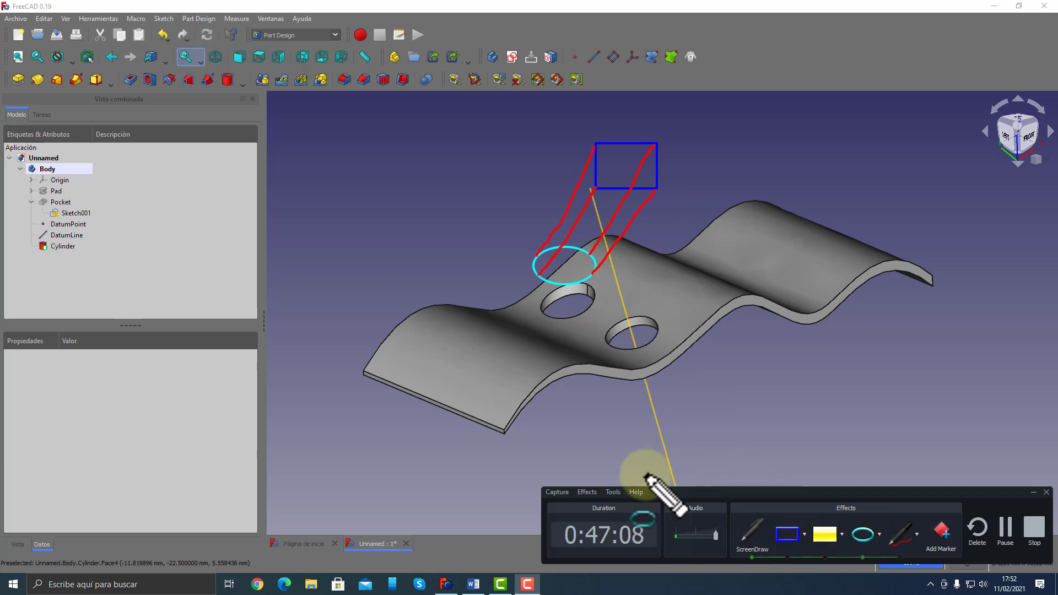
drag(502, 342, 529, 360)
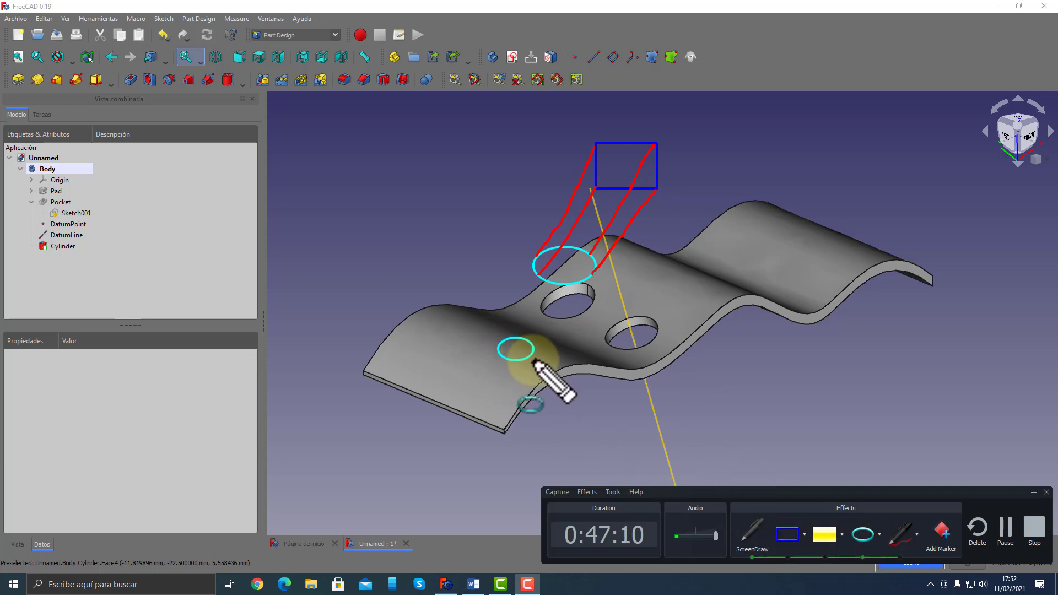
click(901, 533)
drag(499, 340, 526, 282)
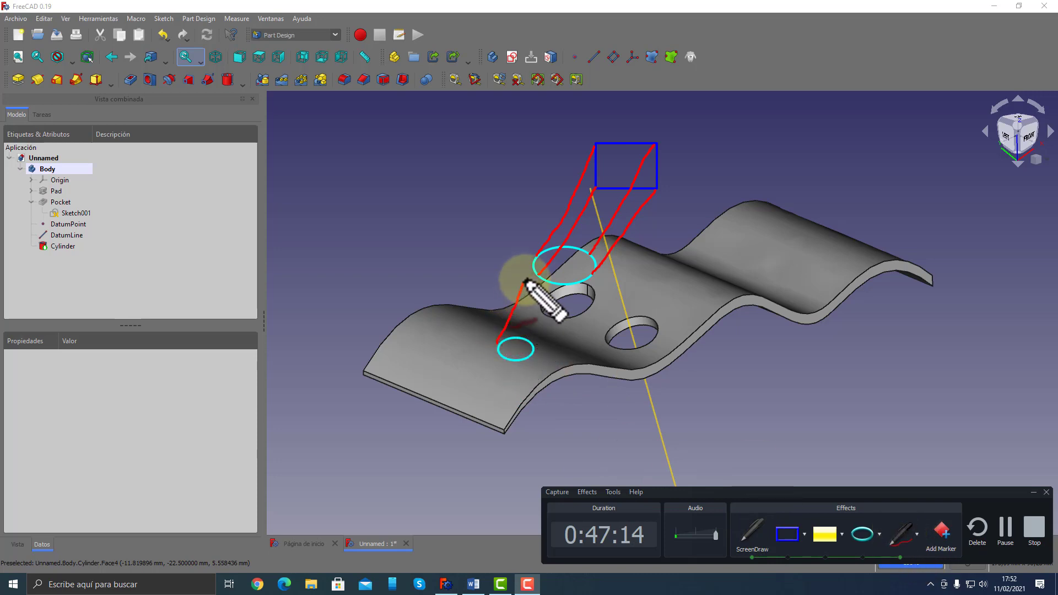
mouse_move(503, 354)
mouse_down()
mouse_move(530, 309)
mouse_move(593, 263)
mouse_up()
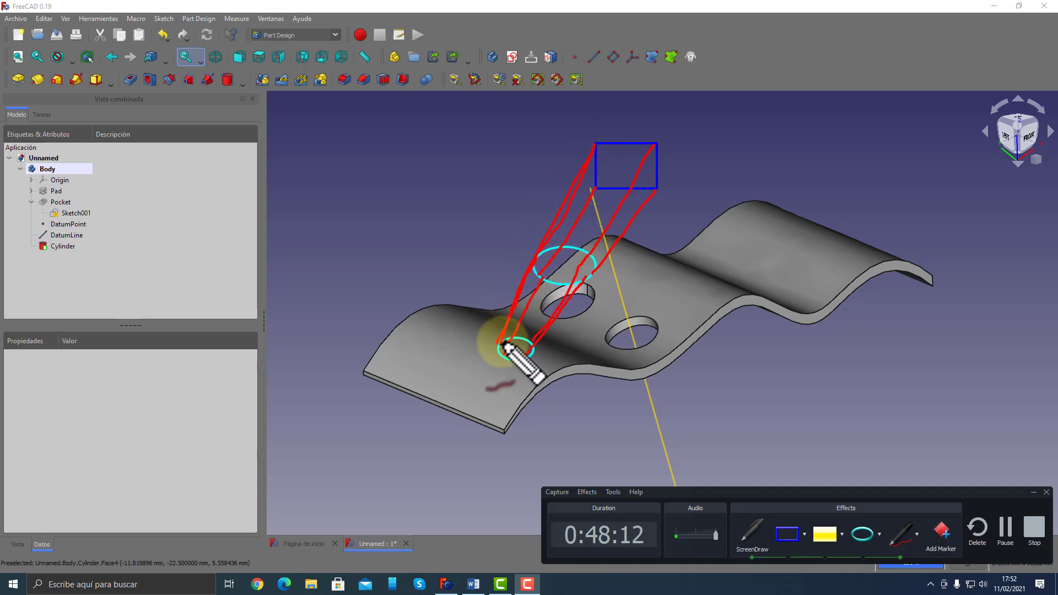
mouse_move(536, 350)
mouse_down()
mouse_move(562, 315)
mouse_move(617, 288)
mouse_move(655, 200)
mouse_up()
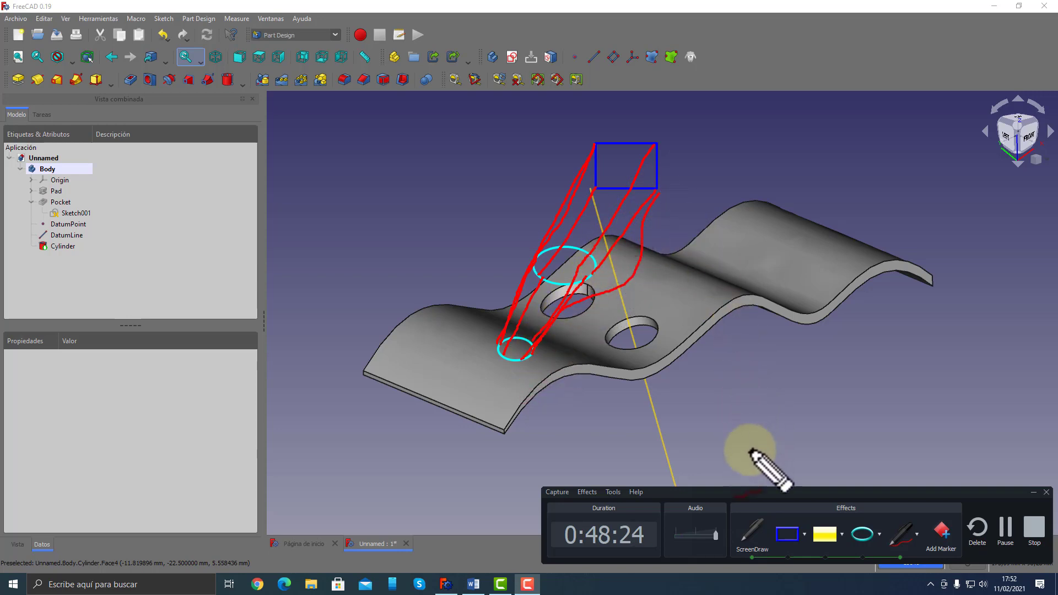
click(757, 537)
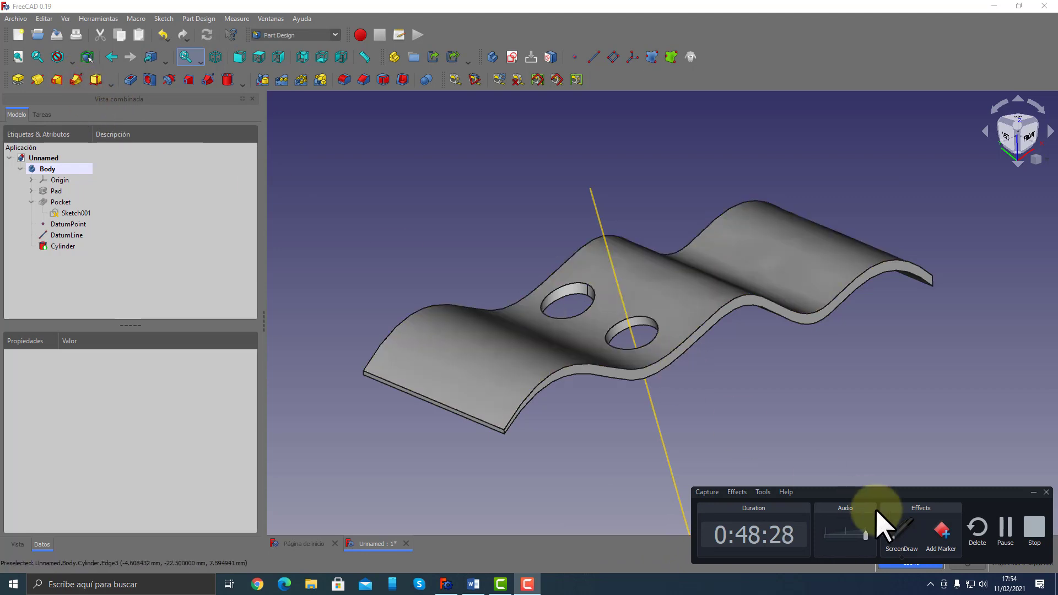
Draw a red S-shaped path across the plate with ScreenDraw, placing a circle at each end and a four-sided profile midway
click(898, 533)
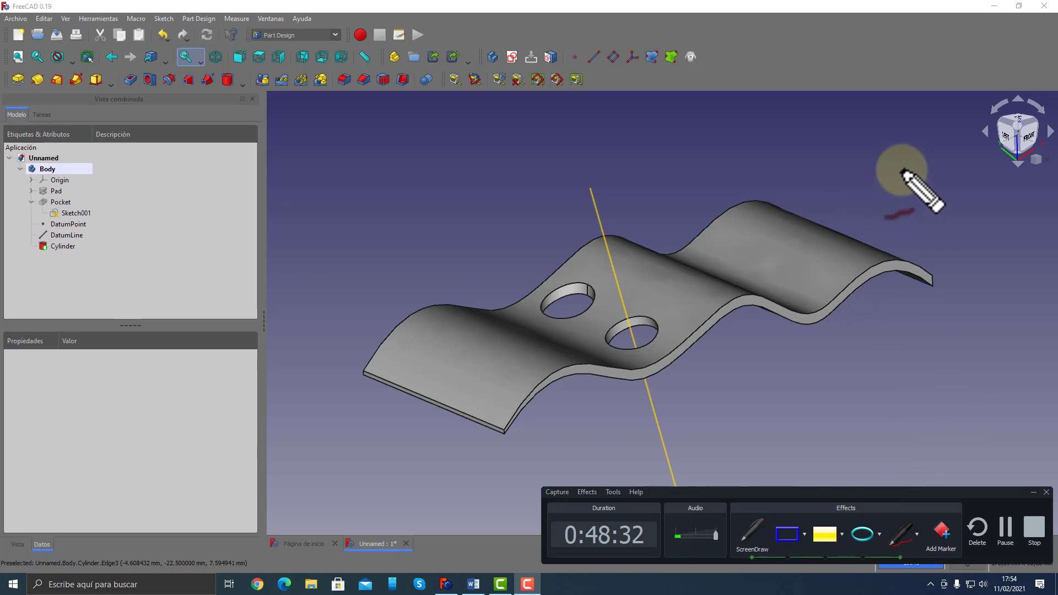
mouse_move(904, 171)
mouse_down()
mouse_move(841, 205)
mouse_move(816, 254)
mouse_move(730, 278)
mouse_move(779, 312)
mouse_move(719, 367)
mouse_move(692, 370)
mouse_up()
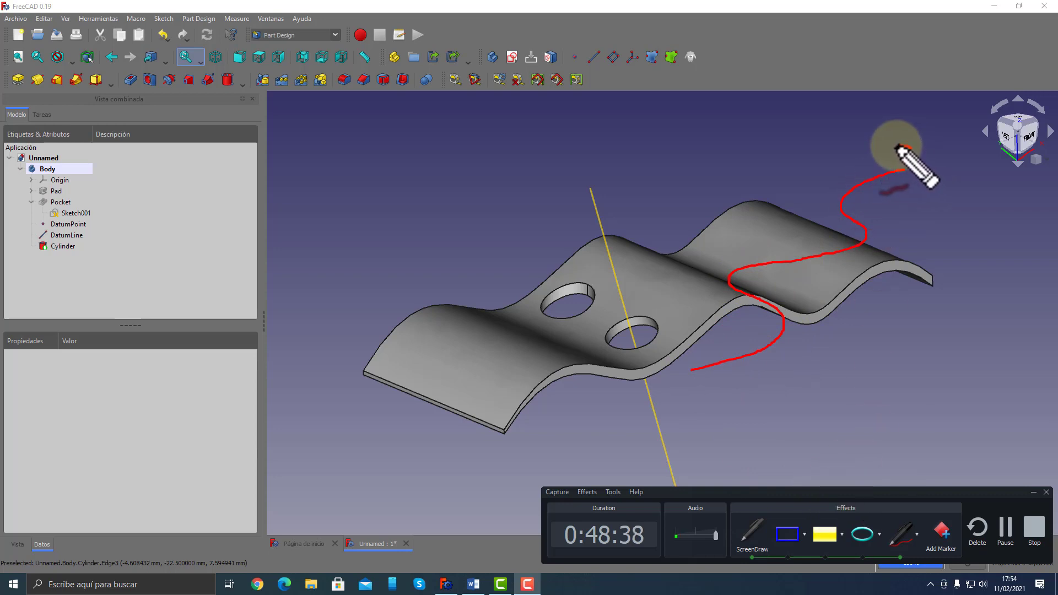
mouse_move(897, 148)
mouse_down()
mouse_move(879, 165)
mouse_move(894, 183)
mouse_move(928, 171)
mouse_move(901, 145)
mouse_up()
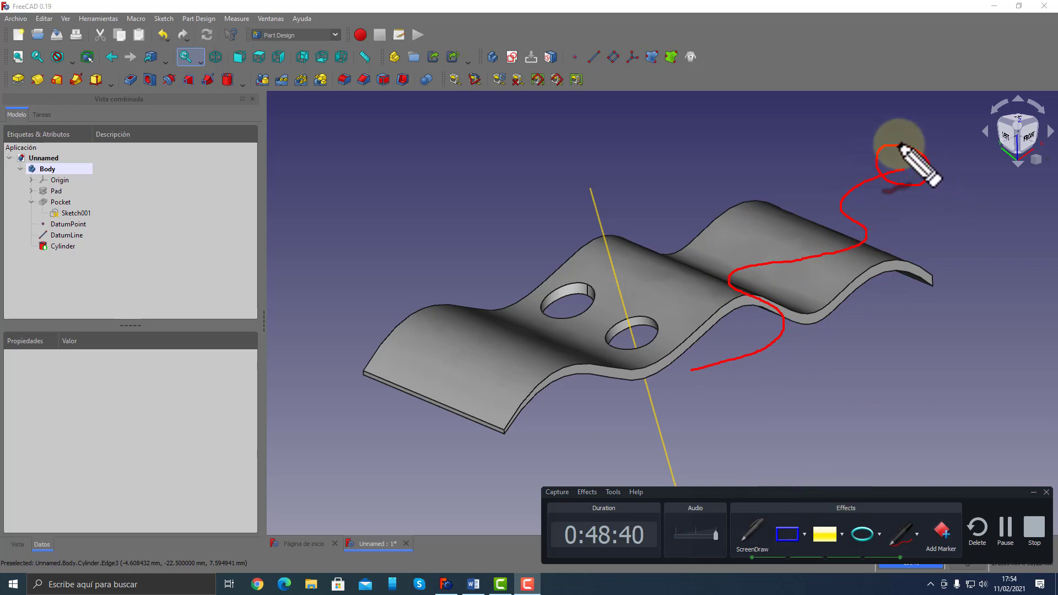
mouse_move(800, 226)
mouse_down()
mouse_move(841, 239)
mouse_move(841, 275)
mouse_move(824, 283)
mouse_move(785, 267)
mouse_move(794, 225)
mouse_up()
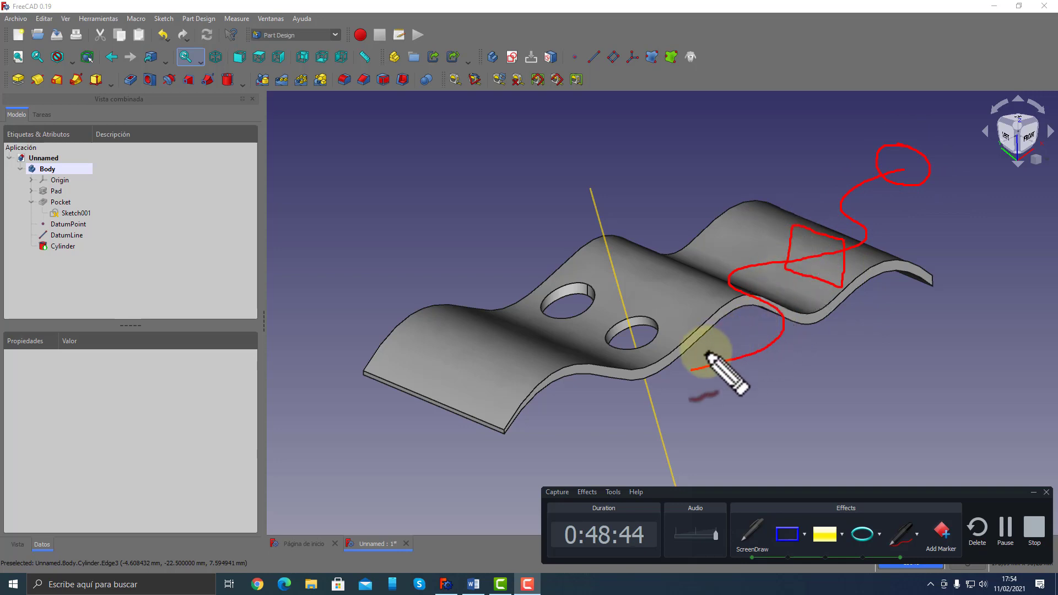
mouse_move(699, 344)
mouse_down()
mouse_move(684, 386)
mouse_move(714, 388)
mouse_move(728, 364)
mouse_move(705, 342)
mouse_up()
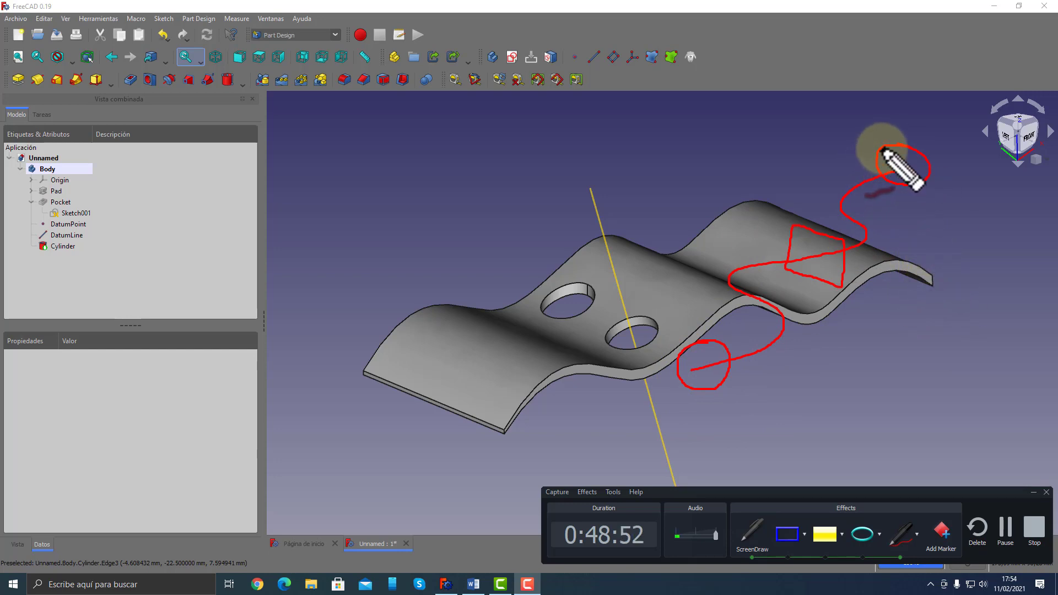
Outline a winding body in red freehand around the S-shaped path, joining the circle, four-sided and circle profiles
mouse_move(884, 148)
mouse_down()
mouse_move(845, 160)
mouse_move(820, 210)
mouse_move(869, 214)
mouse_move(797, 226)
mouse_move(852, 244)
mouse_move(904, 208)
mouse_move(851, 288)
mouse_move(893, 259)
mouse_move(869, 223)
mouse_move(930, 187)
mouse_up()
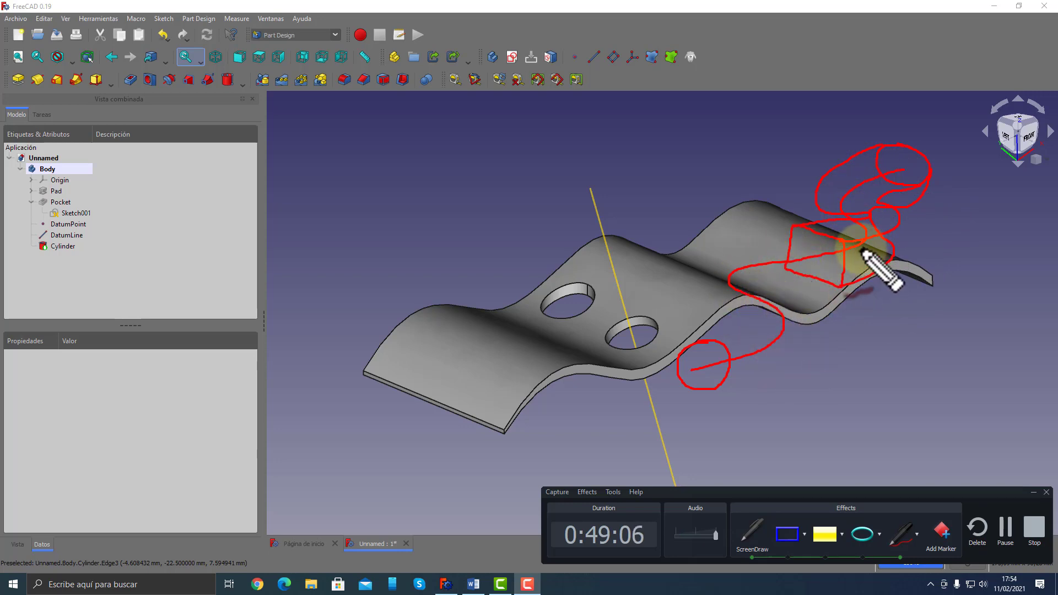
mouse_move(799, 225)
mouse_down()
mouse_move(699, 292)
mouse_move(730, 302)
mouse_move(689, 350)
mouse_move(704, 390)
mouse_move(731, 395)
mouse_move(799, 357)
mouse_up()
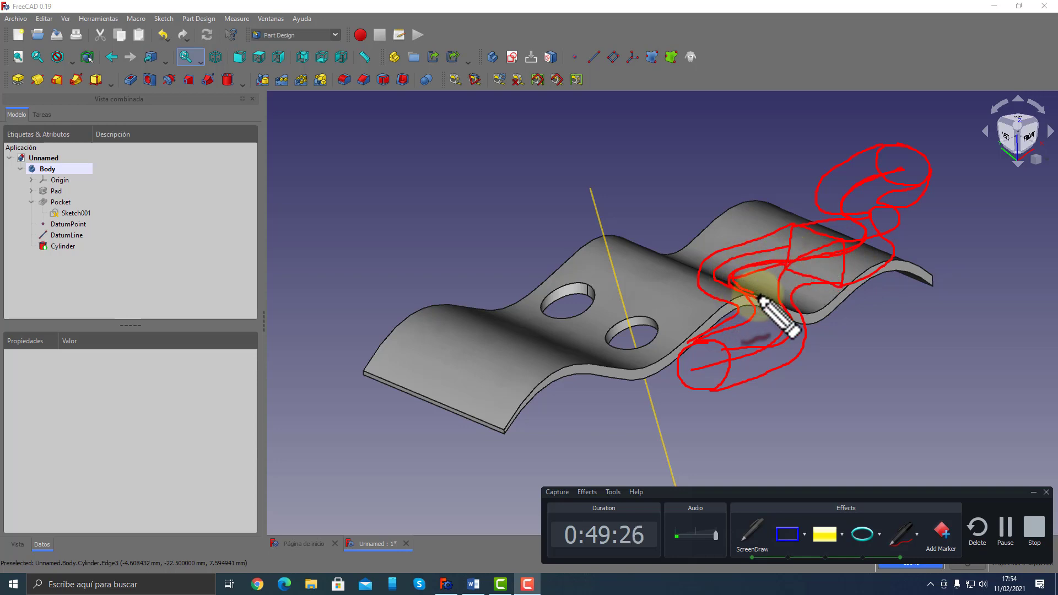
mouse_move(761, 300)
mouse_down()
mouse_move(788, 325)
mouse_move(702, 373)
mouse_move(783, 331)
mouse_up()
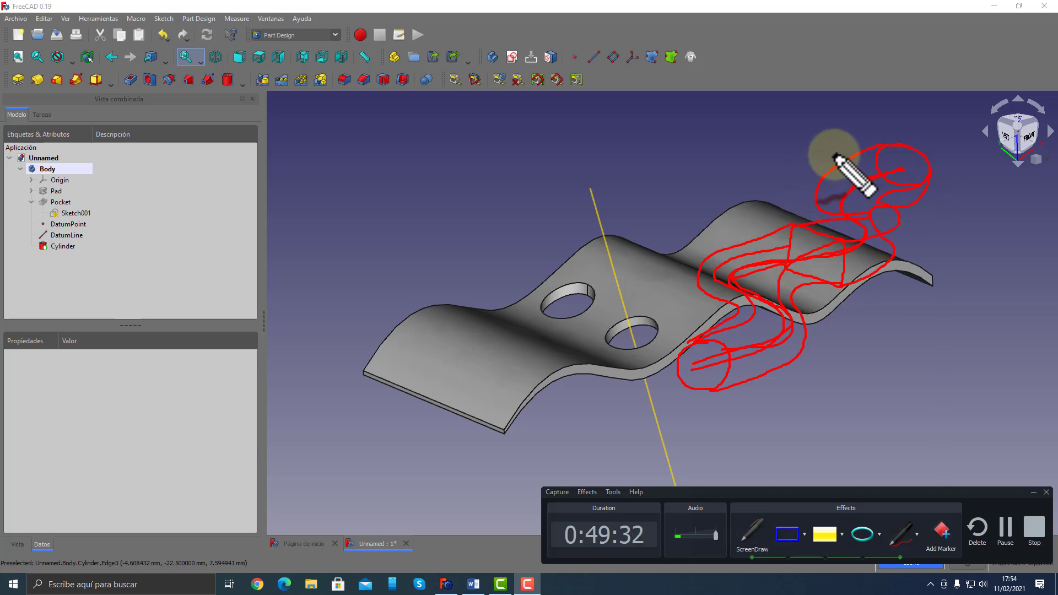
Mark the winding body's outer contour with red crosses, and clear the ScreenDraw annotations
drag(849, 145, 851, 170)
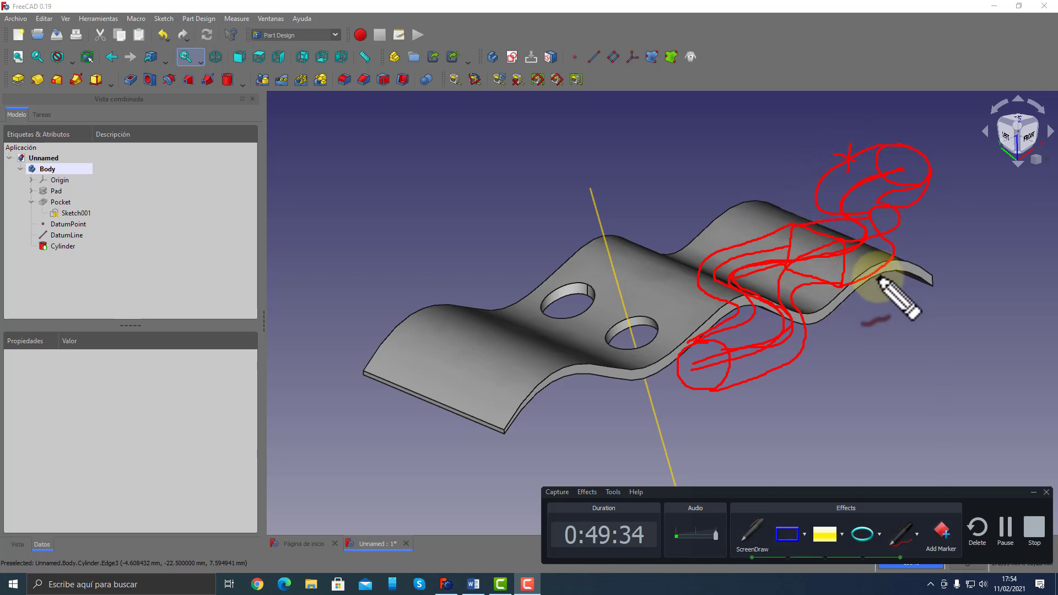
drag(883, 267, 873, 288)
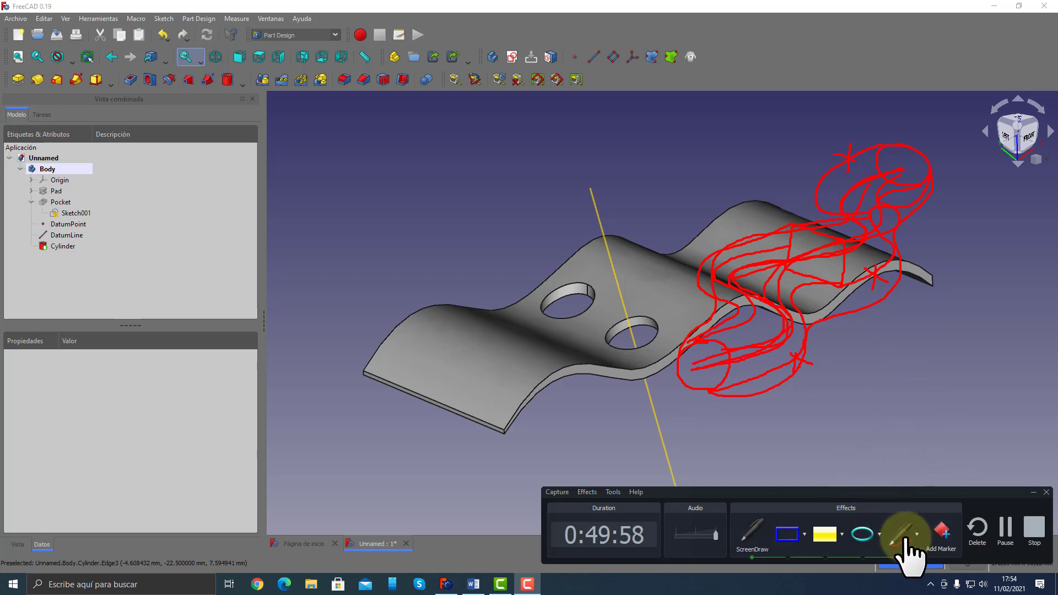
click(743, 537)
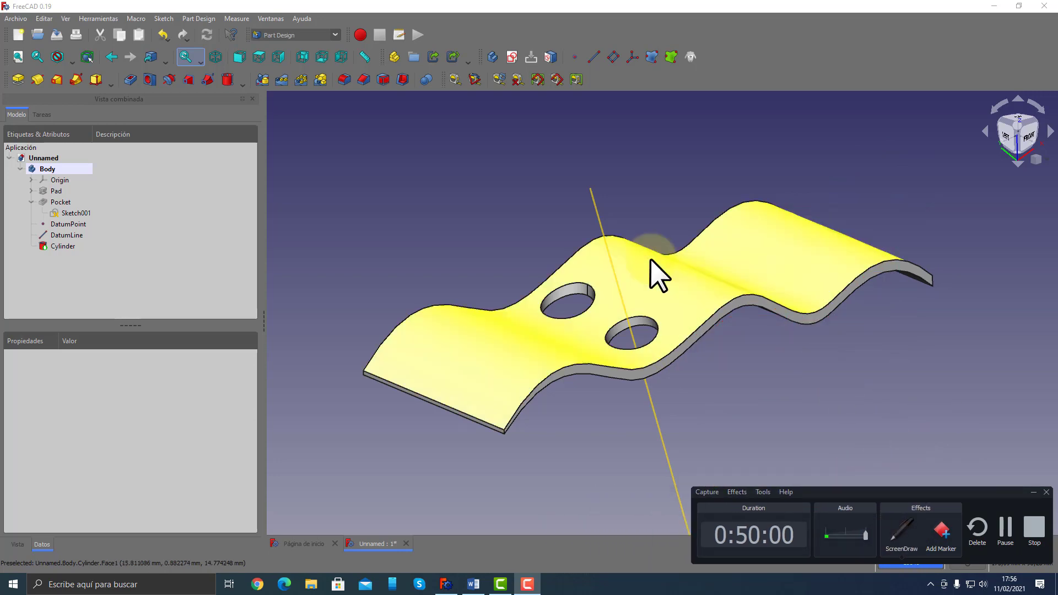
Draw three red U-shaped guide curves above the plate with ScreenDraw, converging at one end and spreading apart at the other
click(881, 526)
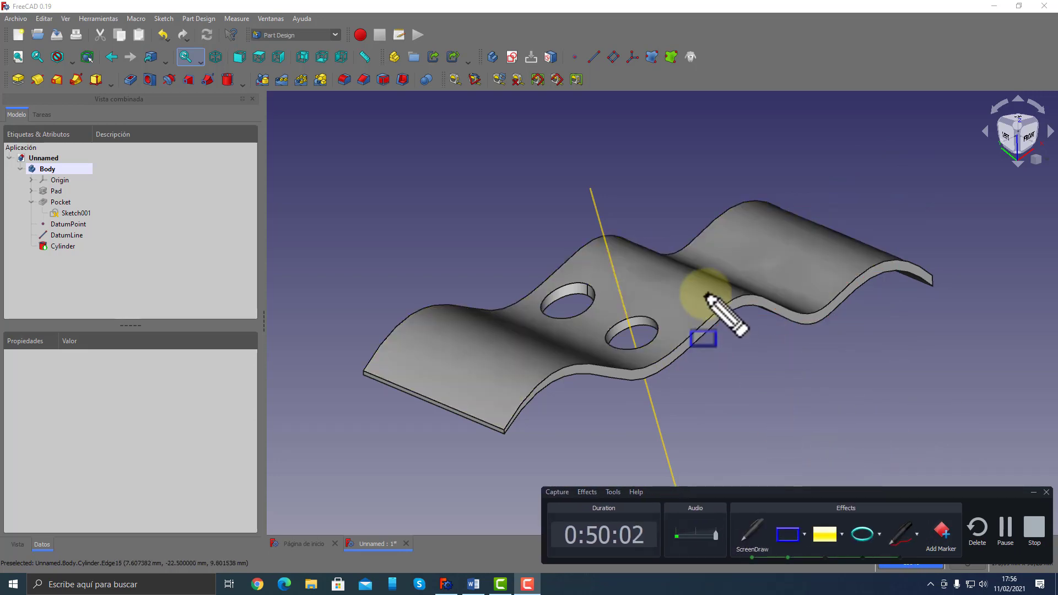
drag(726, 164, 762, 186)
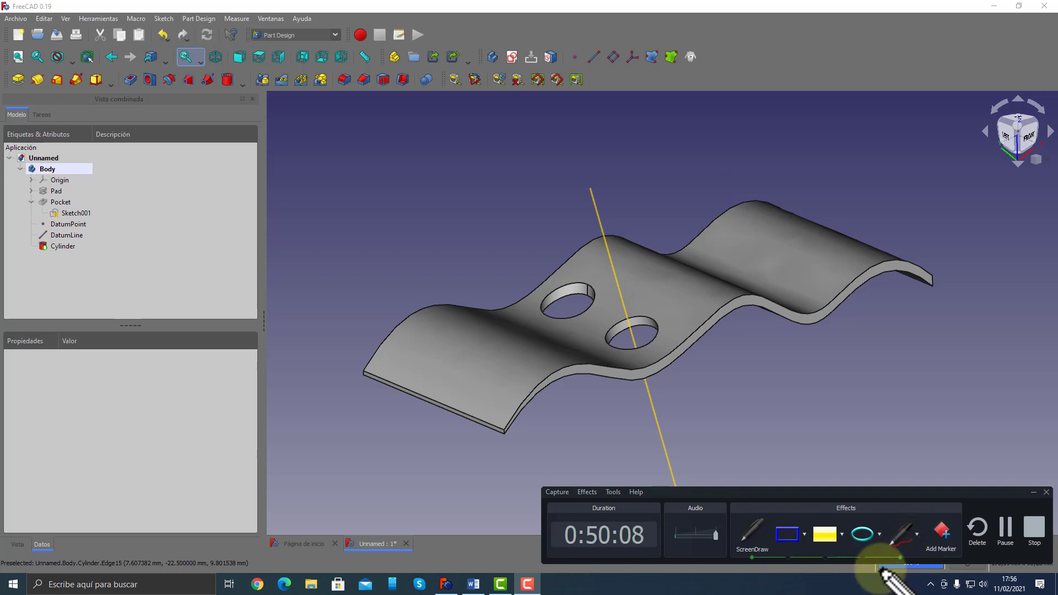
drag(785, 254, 813, 246)
drag(782, 147, 726, 176)
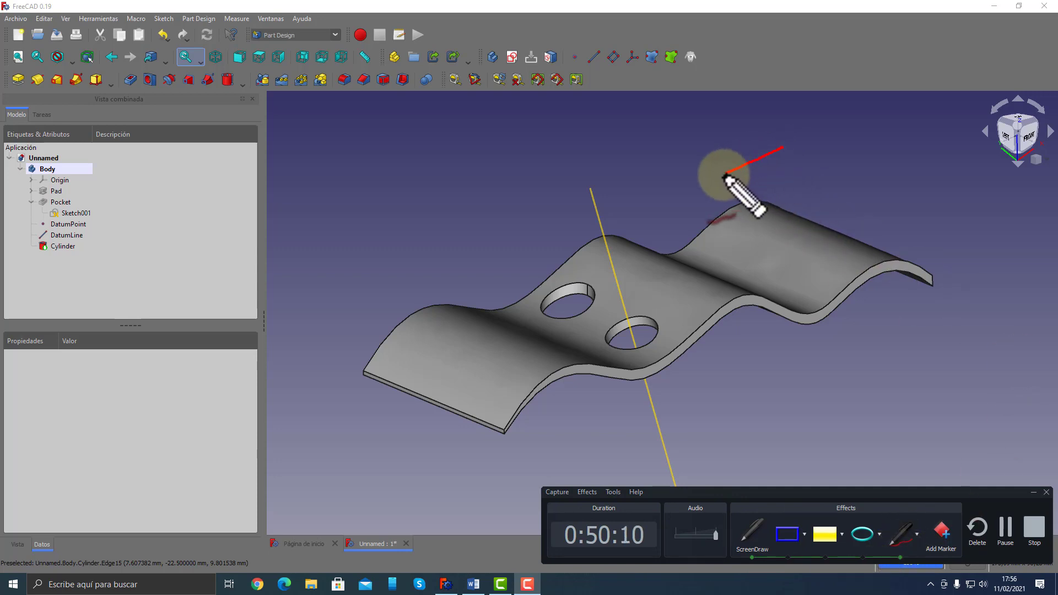
mouse_move(732, 220)
mouse_down()
mouse_move(708, 259)
mouse_move(628, 282)
mouse_move(551, 234)
mouse_move(540, 190)
mouse_move(508, 223)
mouse_move(507, 273)
mouse_move(546, 339)
mouse_move(609, 365)
mouse_move(678, 373)
mouse_move(740, 350)
mouse_move(787, 236)
mouse_move(827, 191)
mouse_up()
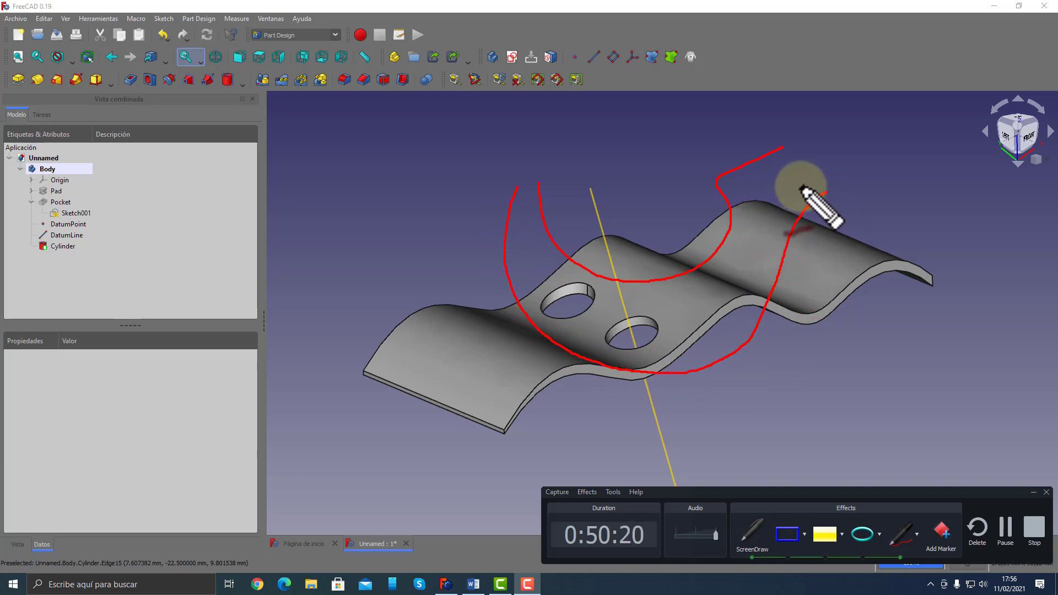
drag(786, 174, 718, 308)
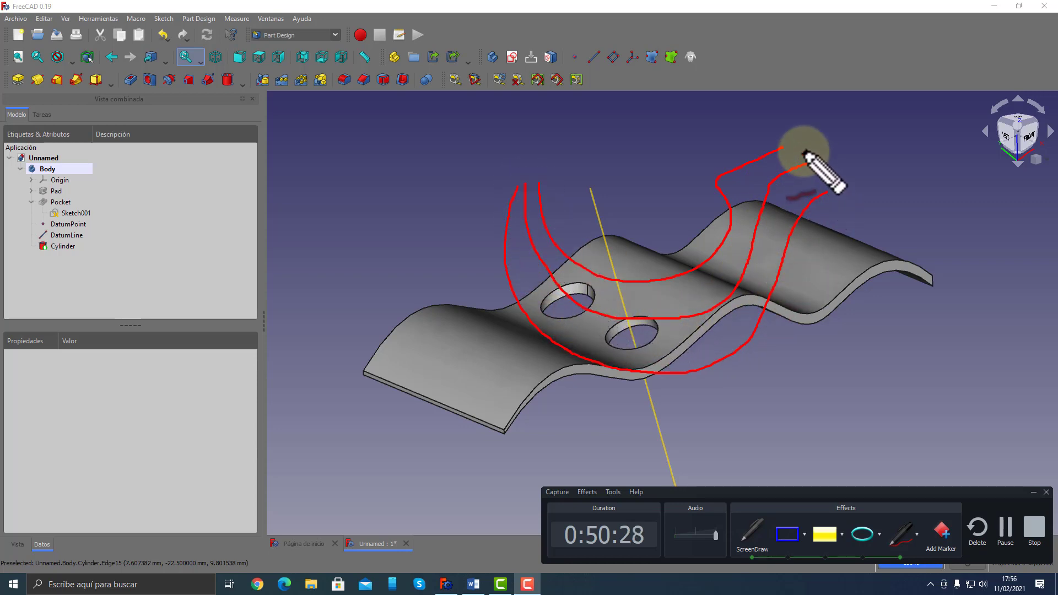
Add red elliptical cross-sections along the three guide curves from the wide end to the narrow tip to form a horn
mouse_move(792, 139)
mouse_down()
mouse_move(783, 165)
mouse_move(804, 193)
mouse_move(843, 184)
mouse_move(811, 148)
mouse_move(778, 196)
mouse_move(731, 172)
mouse_move(730, 199)
mouse_move(766, 225)
mouse_move(800, 223)
mouse_up()
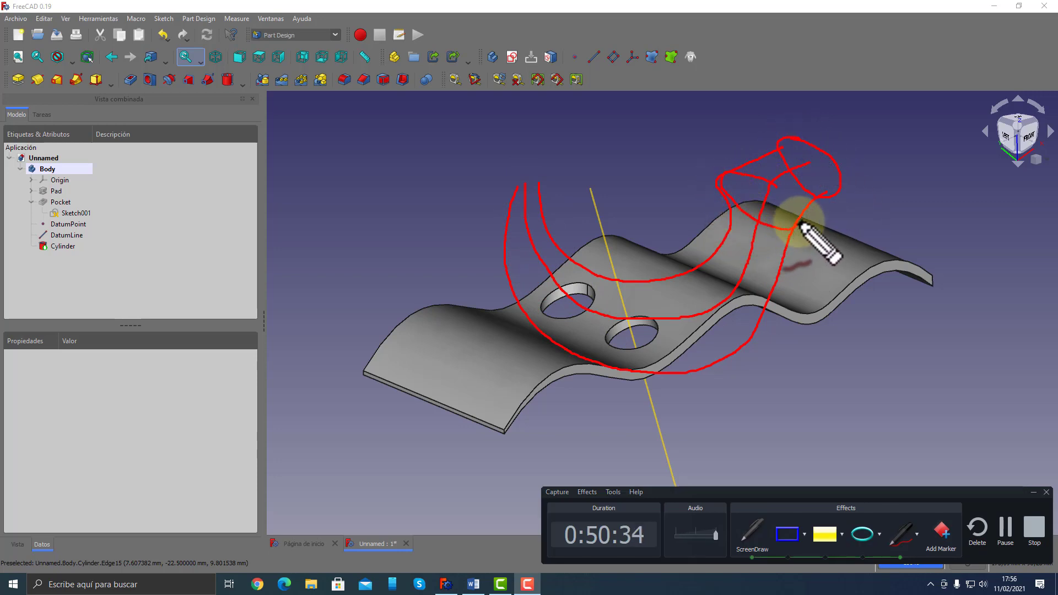
mouse_move(676, 278)
mouse_down()
mouse_move(673, 315)
mouse_move(692, 366)
mouse_move(710, 320)
mouse_move(677, 279)
mouse_up()
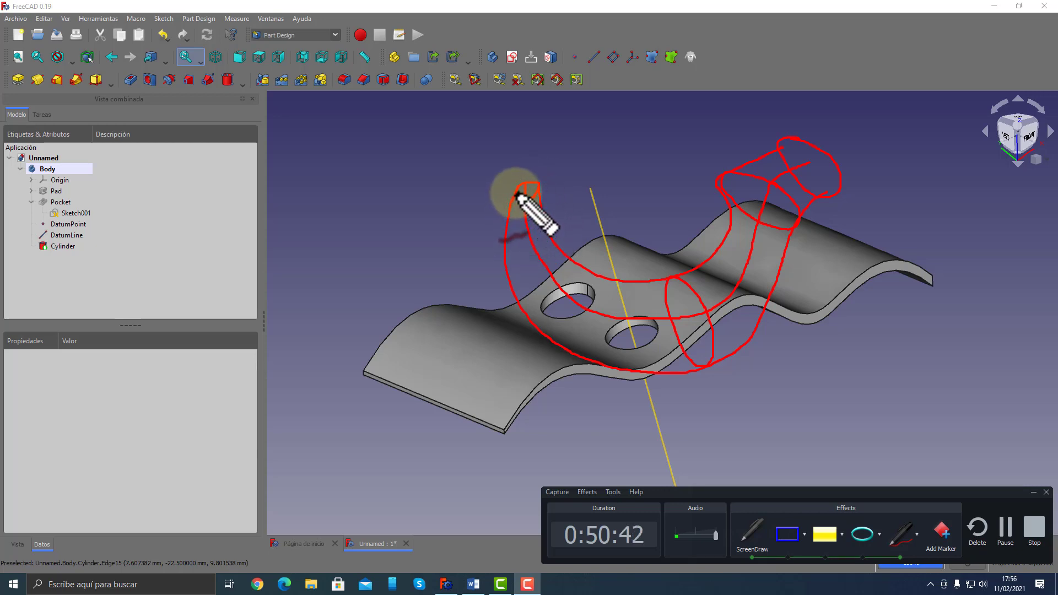
mouse_move(517, 212)
mouse_down()
mouse_move(523, 258)
mouse_move(585, 335)
mouse_move(700, 368)
mouse_move(747, 315)
mouse_move(785, 238)
mouse_move(829, 196)
mouse_up()
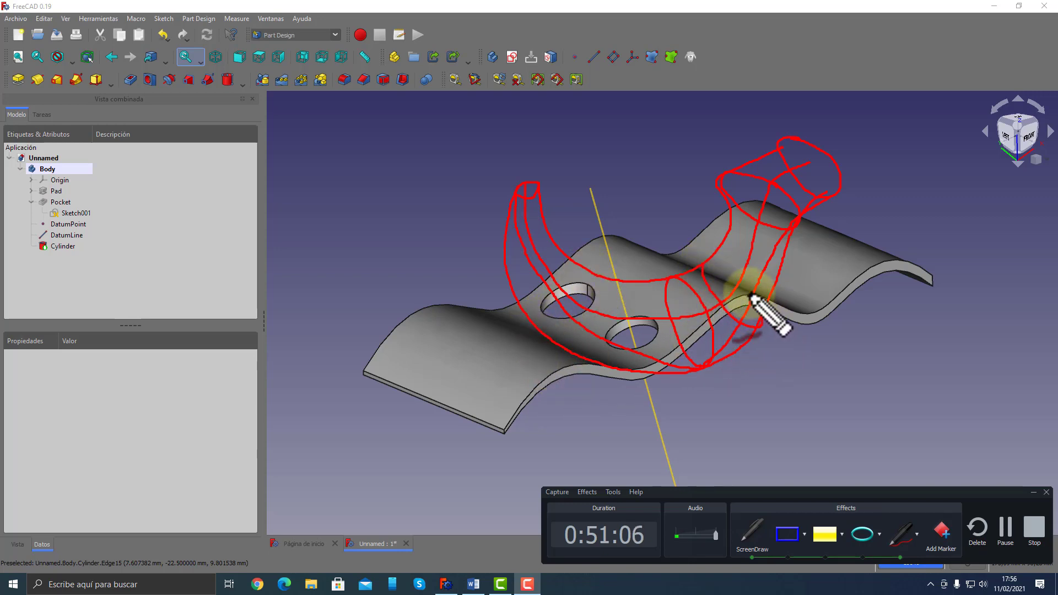
mouse_move(733, 260)
mouse_down()
mouse_move(786, 272)
mouse_move(747, 296)
mouse_move(802, 172)
mouse_move(774, 156)
mouse_move(779, 181)
mouse_move(819, 207)
mouse_move(817, 160)
mouse_move(788, 178)
mouse_up()
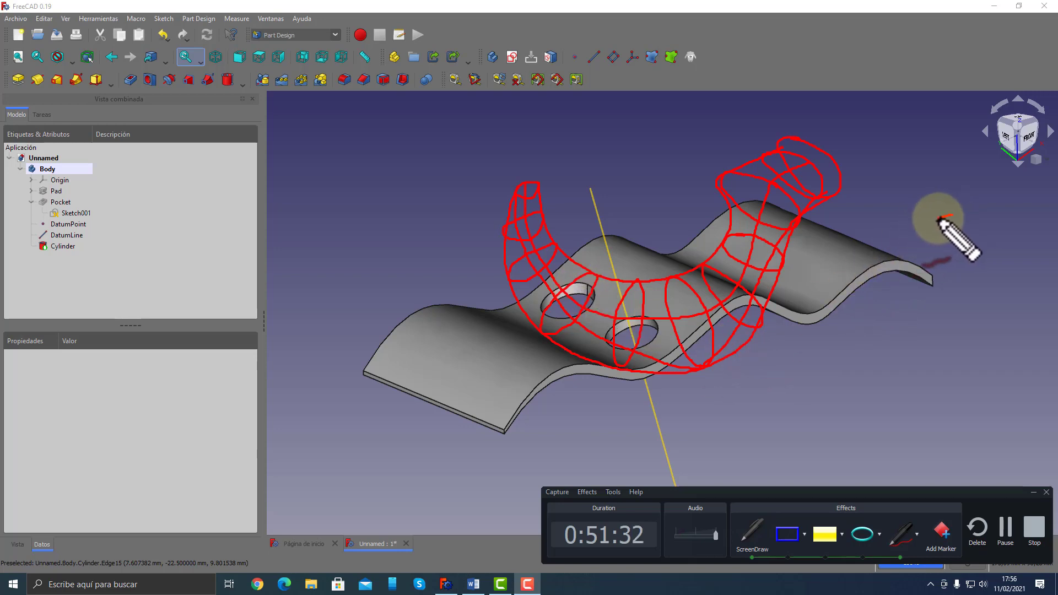
Draw two more red guide curves beside the horn, with a closed profile inside a four-sided plane outline at each end
mouse_move(938, 219)
mouse_down()
mouse_move(892, 238)
mouse_move(868, 331)
mouse_move(838, 381)
mouse_move(786, 382)
mouse_move(767, 344)
mouse_move(756, 411)
mouse_move(788, 438)
mouse_move(848, 444)
mouse_move(898, 405)
mouse_move(943, 303)
mouse_move(991, 266)
mouse_up()
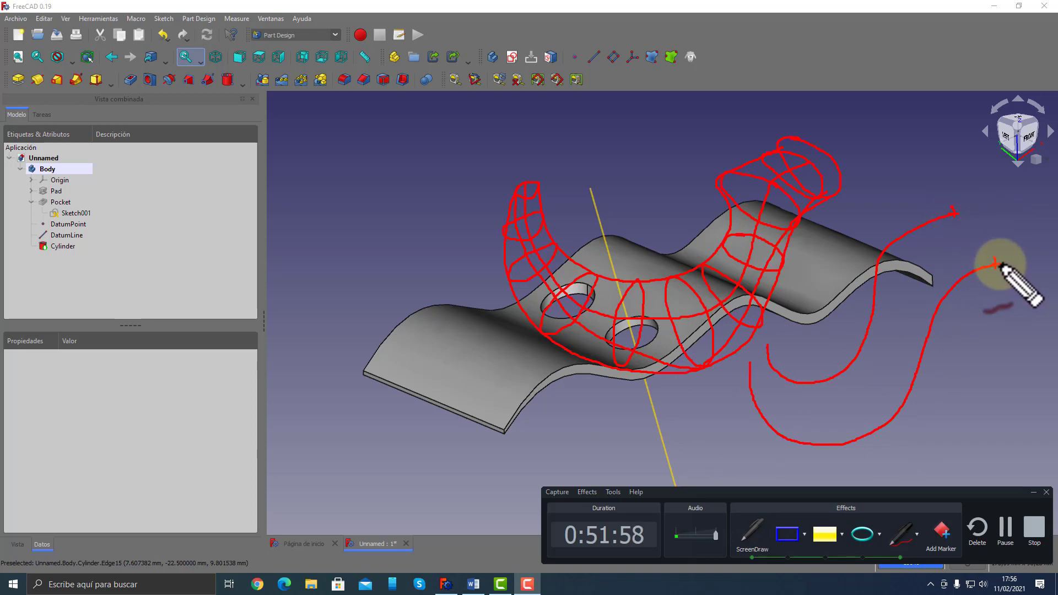
mouse_move(939, 173)
mouse_down()
mouse_move(940, 249)
mouse_move(1009, 324)
mouse_move(1030, 222)
mouse_move(954, 184)
mouse_move(962, 240)
mouse_up()
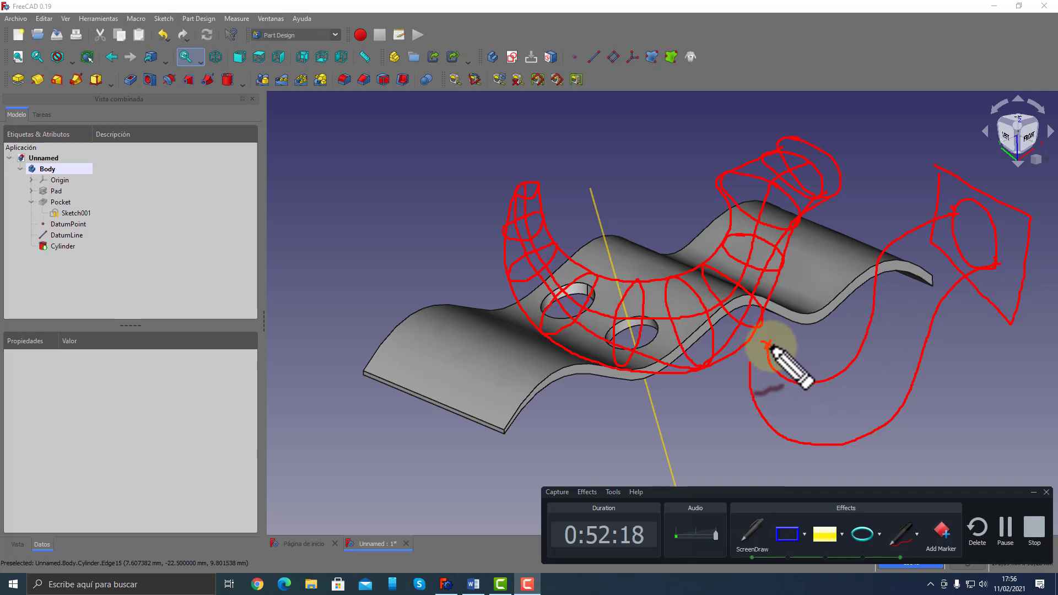
mouse_move(718, 334)
mouse_down()
mouse_move(715, 406)
mouse_move(796, 383)
mouse_move(815, 306)
mouse_move(751, 337)
mouse_up()
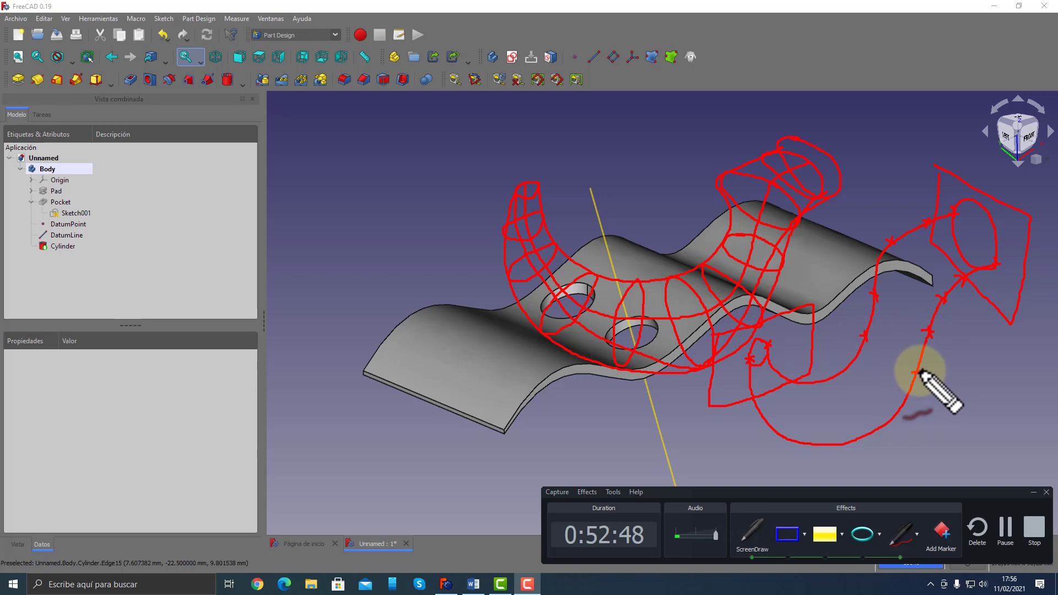
Mark further points with red crosses along the lower part of the two guide curves
drag(912, 368, 920, 377)
drag(921, 369, 912, 376)
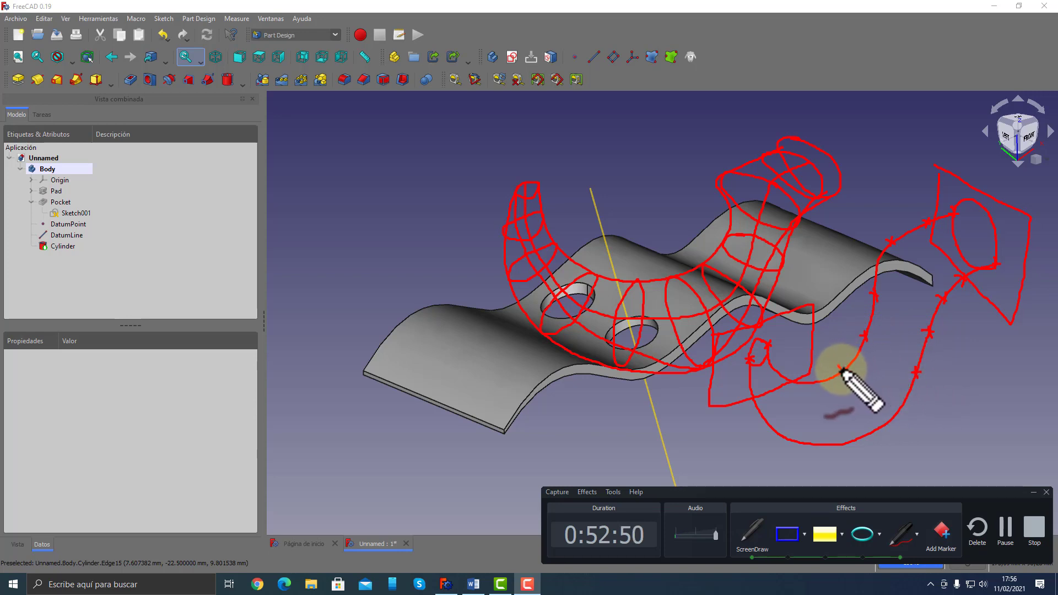
drag(838, 363, 846, 372)
drag(846, 364, 838, 372)
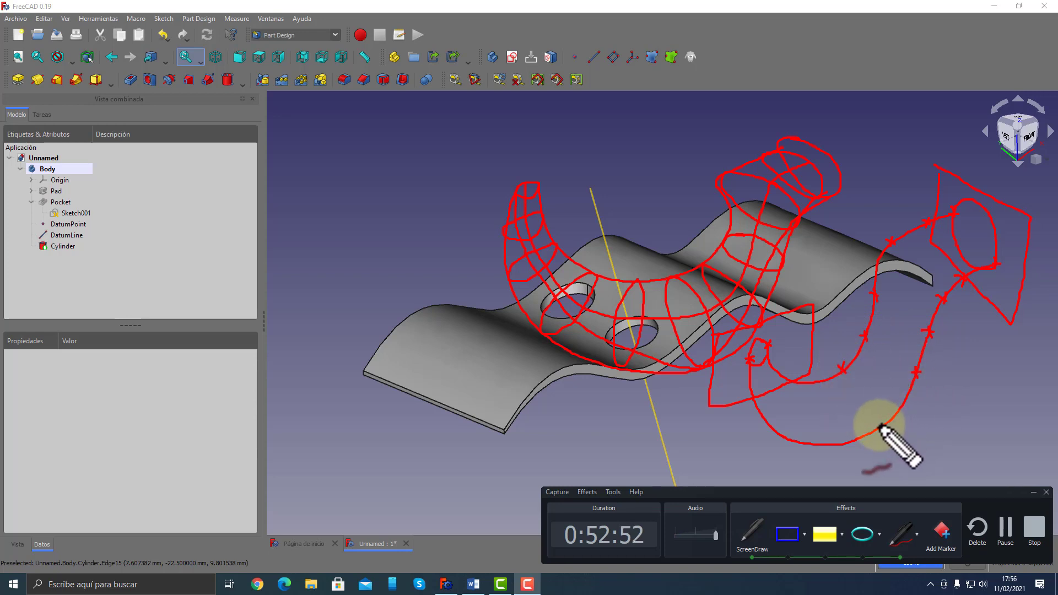
drag(878, 422, 886, 430)
drag(886, 422, 878, 429)
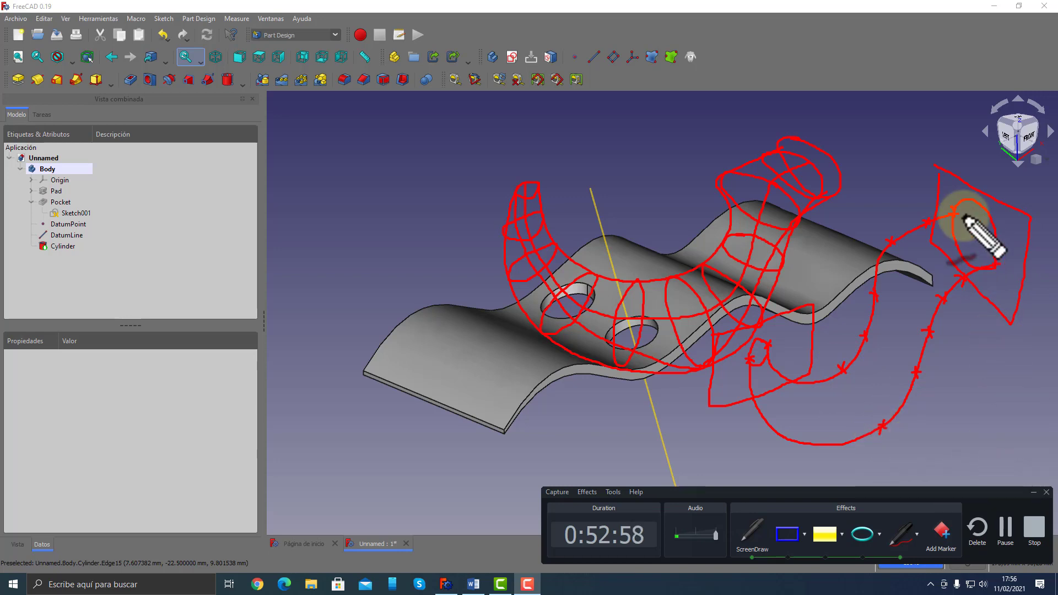
Draw a red Z arrow up from the guide curve's end point, circle both curve end points, and outline a plane through them
mouse_move(927, 221)
mouse_down()
mouse_move(914, 123)
mouse_move(926, 135)
mouse_move(889, 126)
mouse_move(903, 121)
mouse_up()
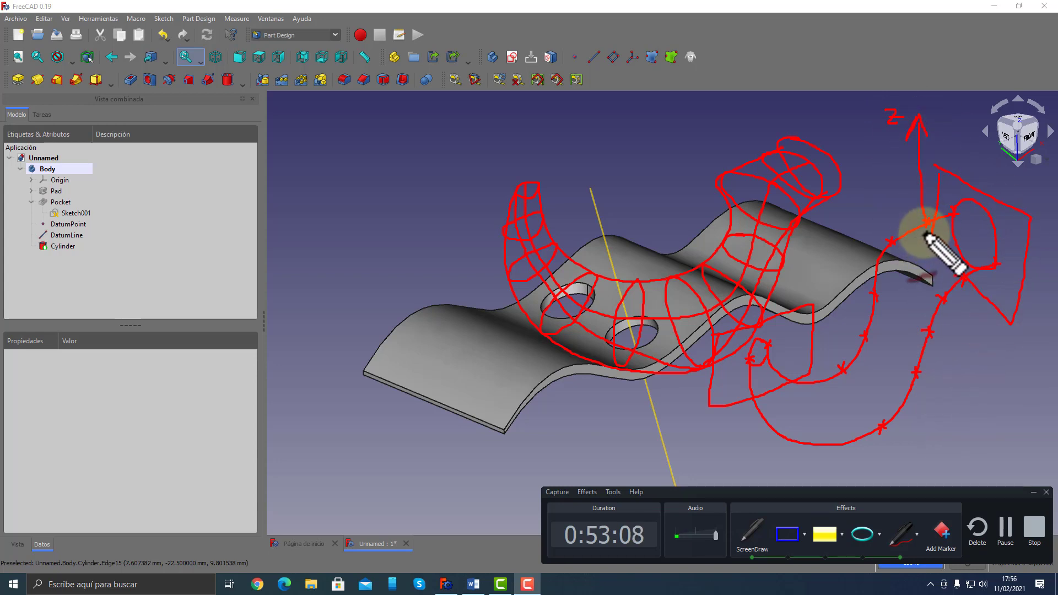
mouse_move(935, 216)
mouse_down()
mouse_move(928, 224)
mouse_move(940, 217)
mouse_move(961, 283)
mouse_move(958, 267)
mouse_up()
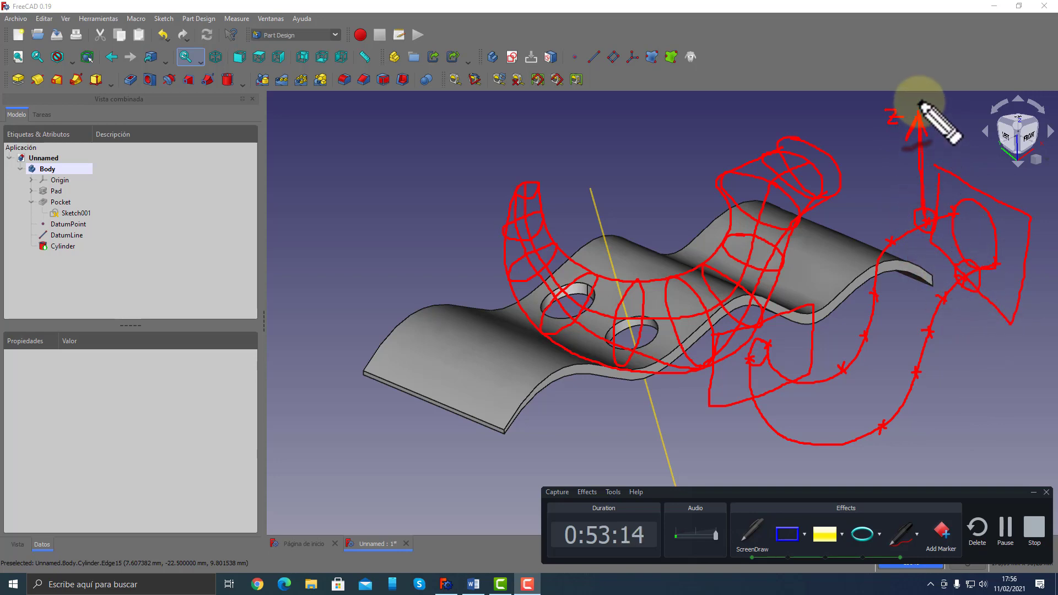
drag(910, 111, 925, 122)
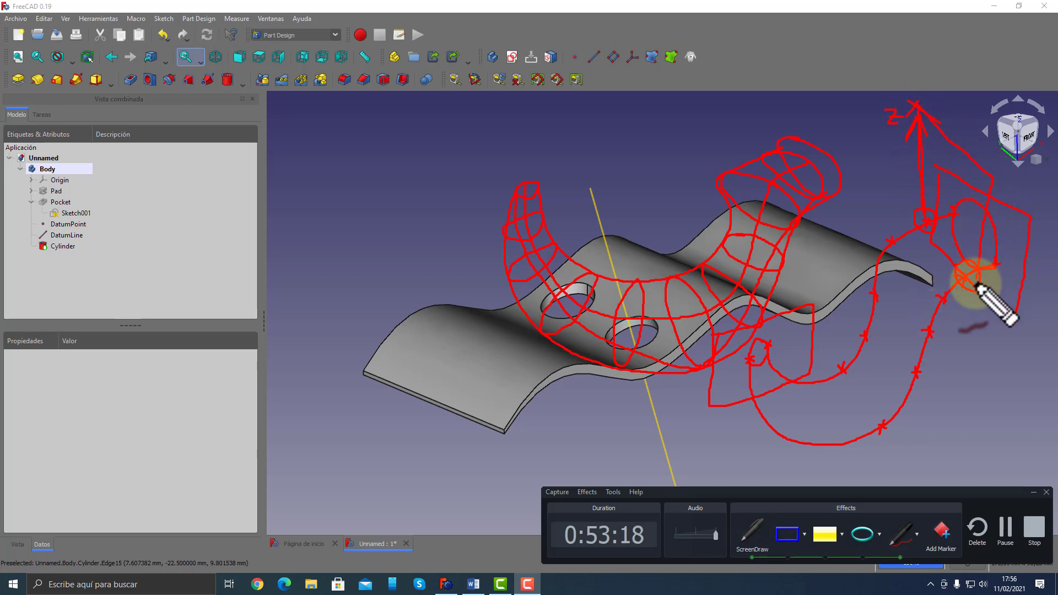
mouse_move(975, 284)
mouse_down()
mouse_move(943, 268)
mouse_move(914, 232)
mouse_move(919, 108)
mouse_up()
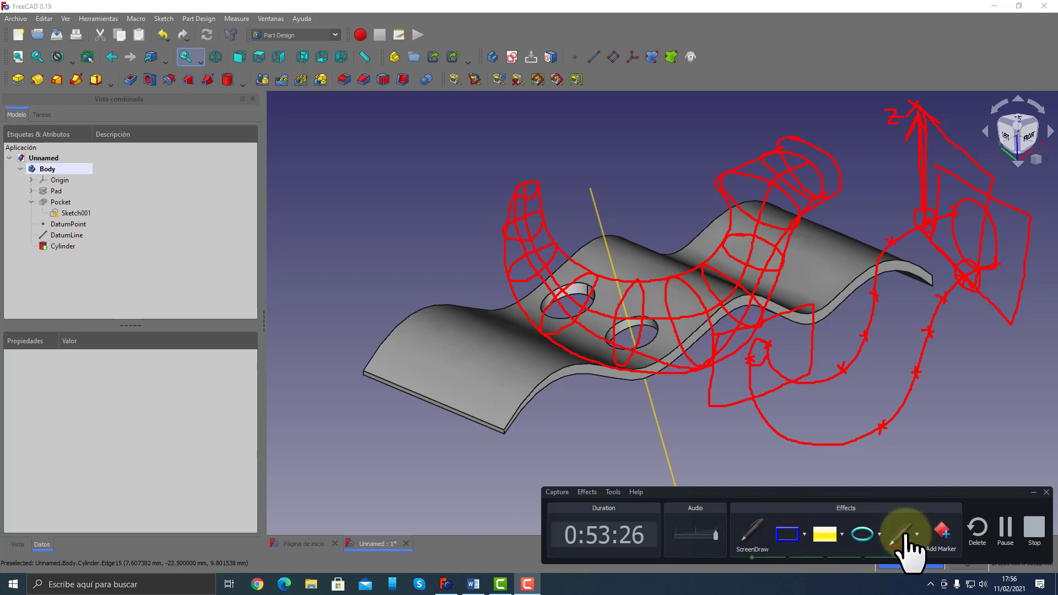
Outline red planes through the next three pairs of marked points and add a pair of crosses near the curves' narrow end
click(754, 534)
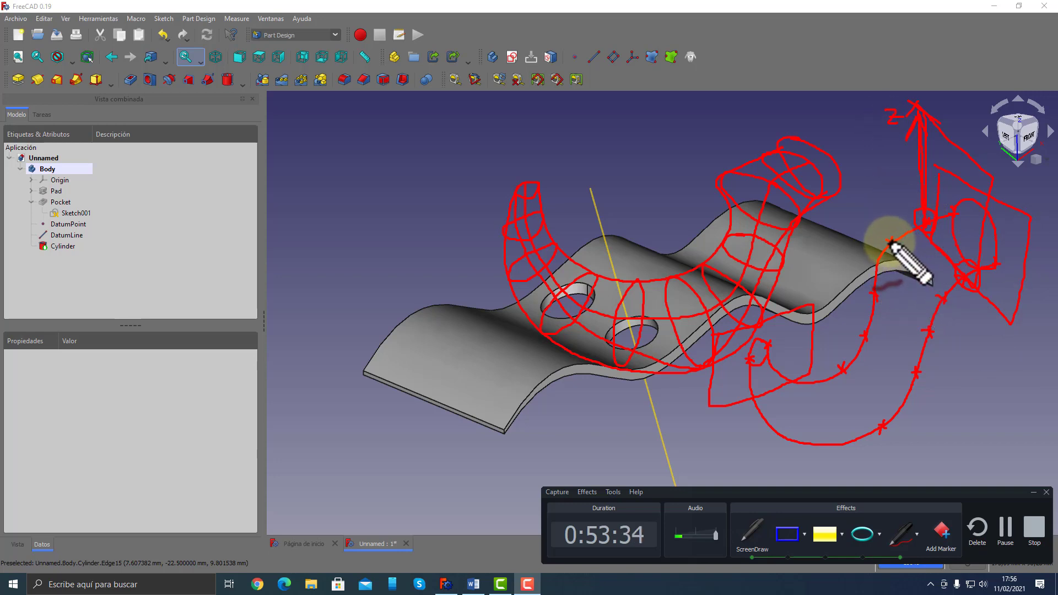
mouse_move(893, 238)
mouse_down()
mouse_move(893, 161)
mouse_move(956, 210)
mouse_move(948, 298)
mouse_move(893, 243)
mouse_up()
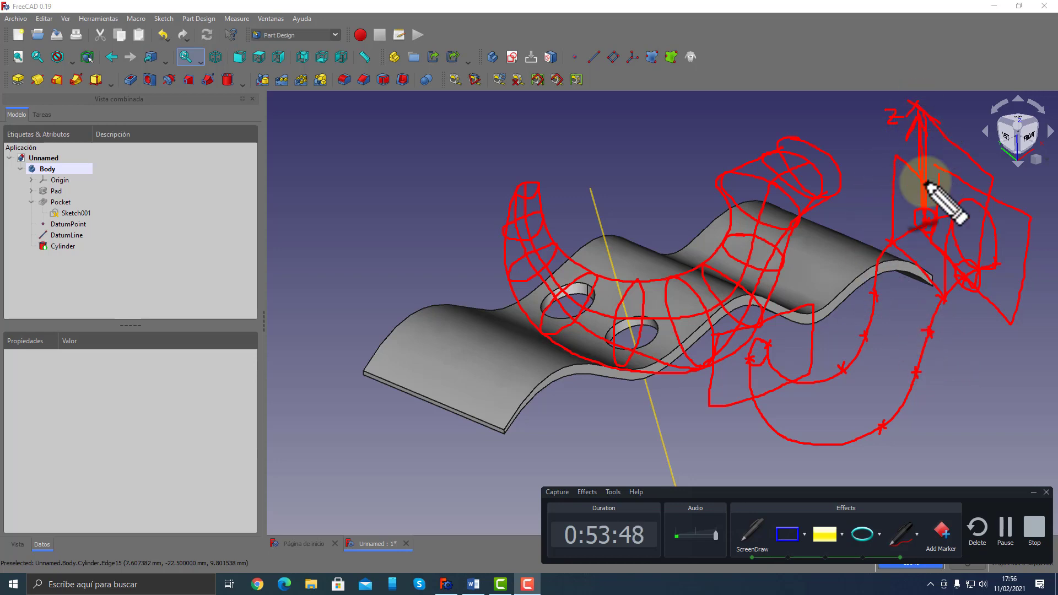
mouse_move(871, 288)
mouse_down()
mouse_move(867, 217)
mouse_move(904, 230)
mouse_move(933, 272)
mouse_move(930, 331)
mouse_up()
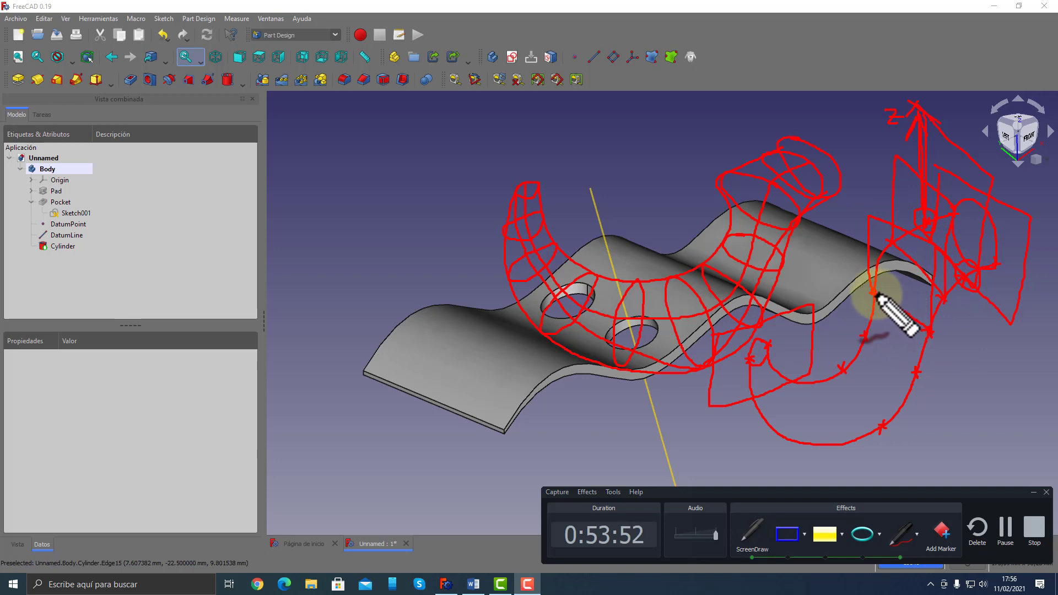
mouse_move(864, 339)
mouse_down()
mouse_move(863, 270)
mouse_move(917, 311)
mouse_move(916, 373)
mouse_move(864, 334)
mouse_up()
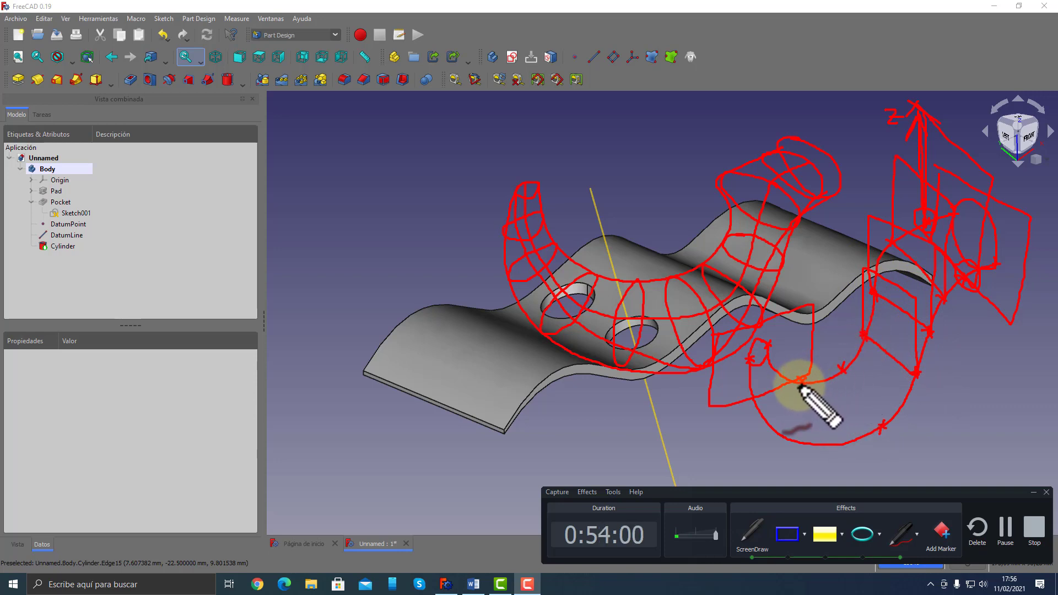
drag(778, 429, 778, 439)
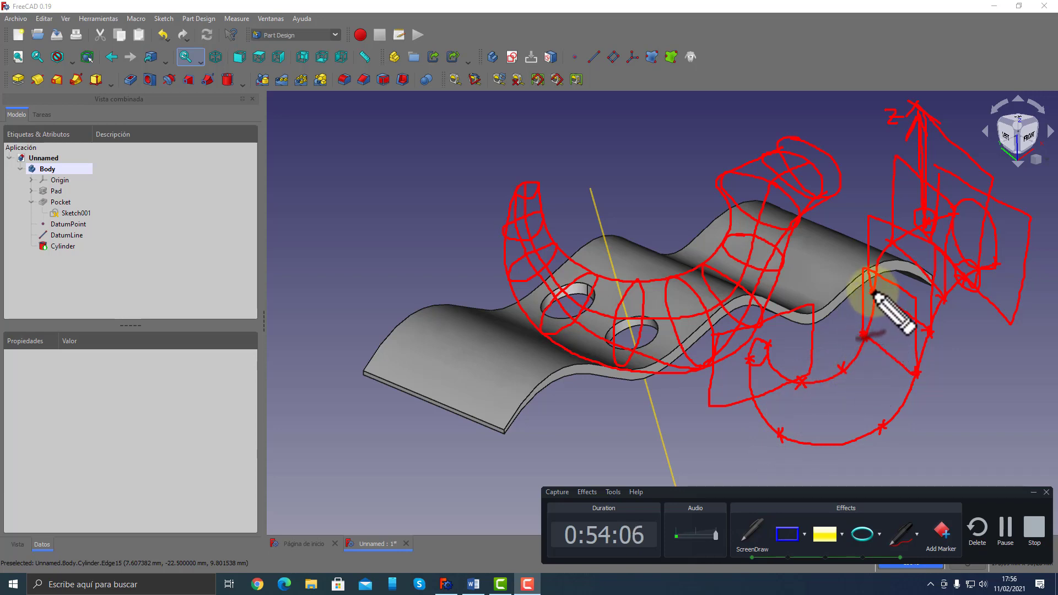
mouse_move(873, 292)
mouse_down()
mouse_move(898, 322)
mouse_move(931, 331)
mouse_up()
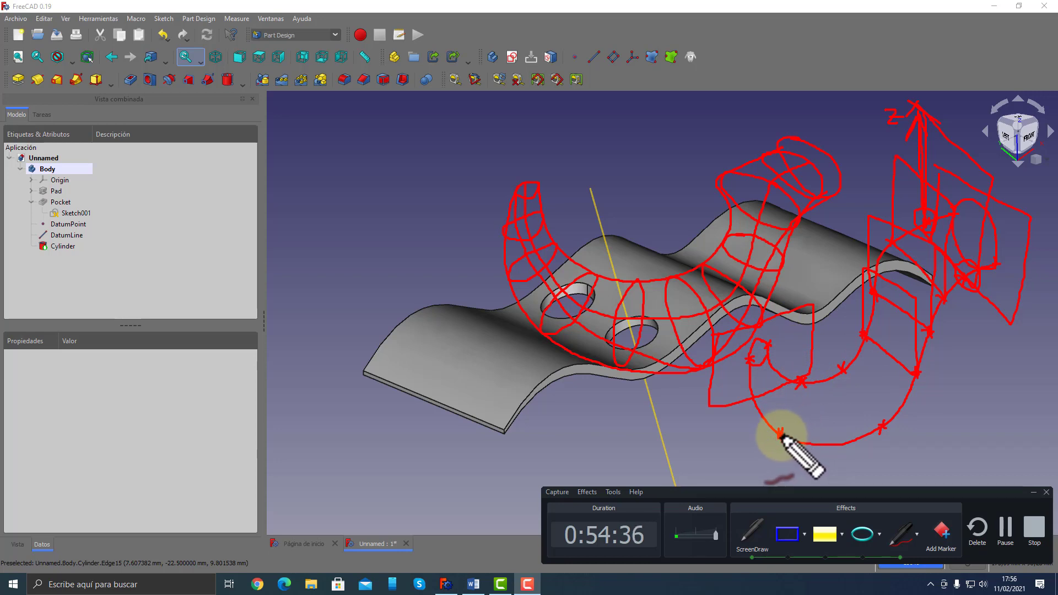
Outline a tilted red plane through the crosses near the narrow end and sketch profile arcs between the paired points
drag(776, 432, 783, 440)
mouse_move(804, 381)
mouse_down()
mouse_move(801, 326)
mouse_move(766, 446)
mouse_move(800, 384)
mouse_up()
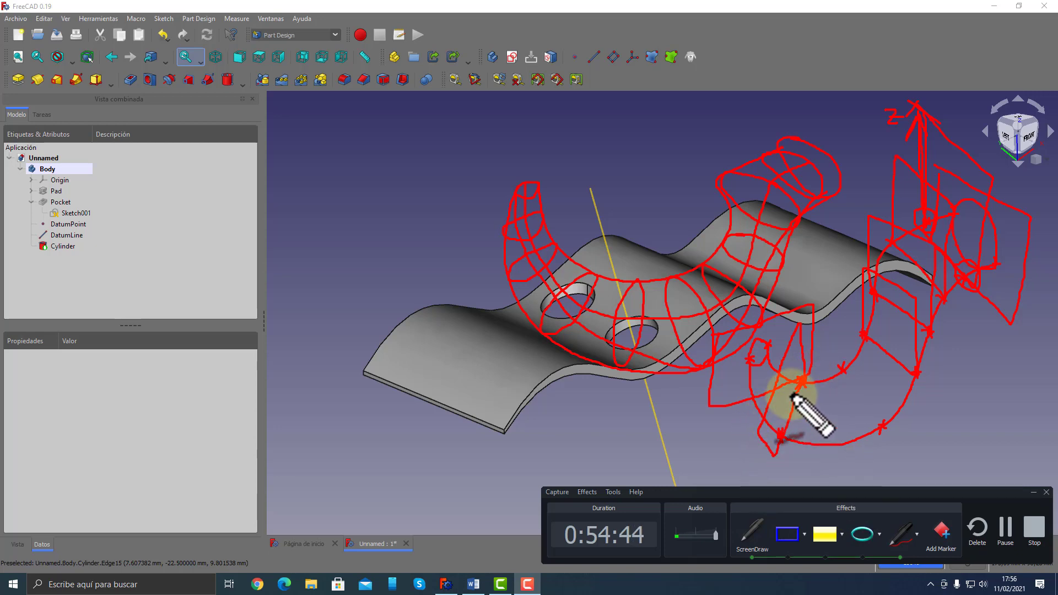
mouse_move(800, 382)
mouse_down()
mouse_move(786, 389)
mouse_move(779, 435)
mouse_up()
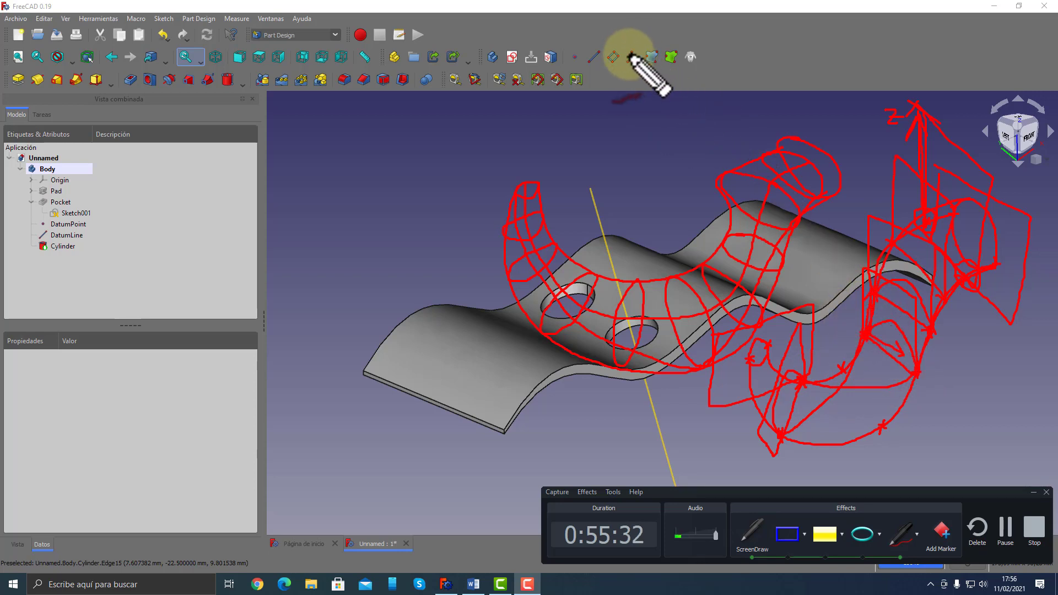
Circle the local coordinate system command in red and add direction arrows and crosses beside the planes on the guide curves
mouse_move(635, 46)
mouse_down()
mouse_move(624, 55)
mouse_move(644, 56)
mouse_move(632, 45)
mouse_up()
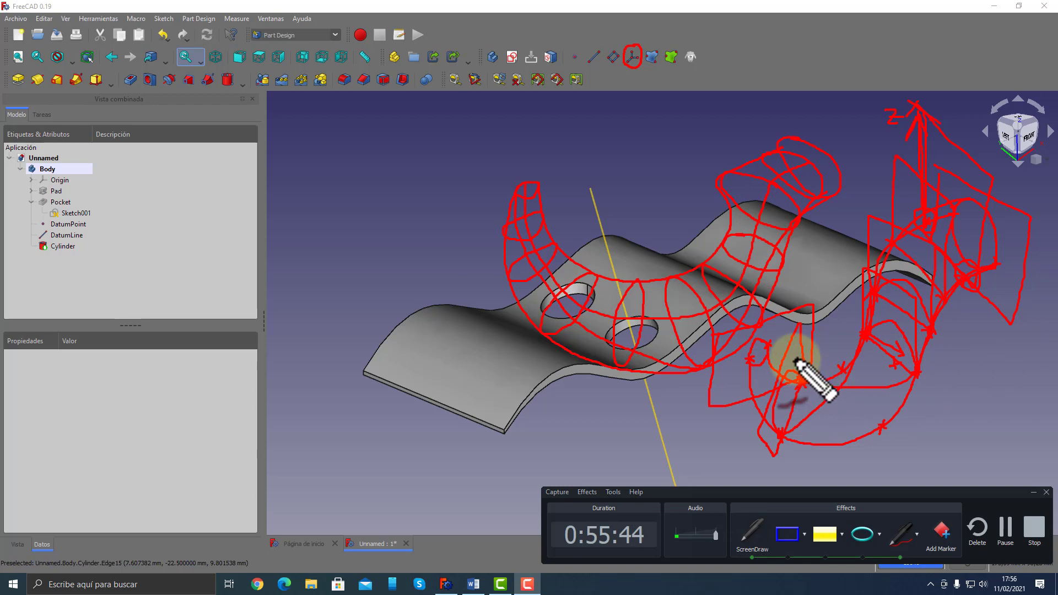
drag(798, 362, 787, 403)
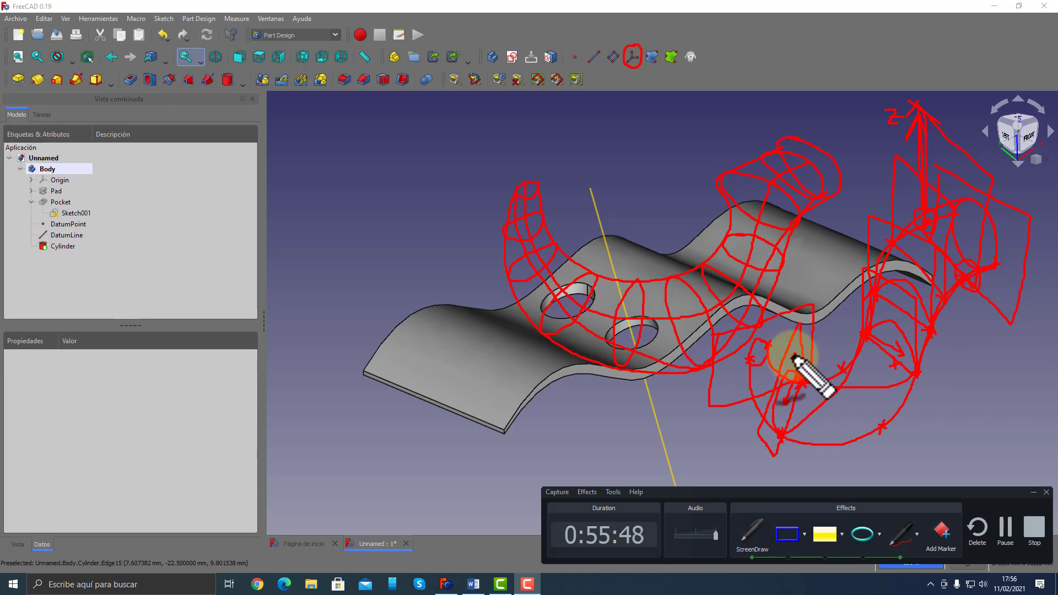
drag(796, 361, 779, 419)
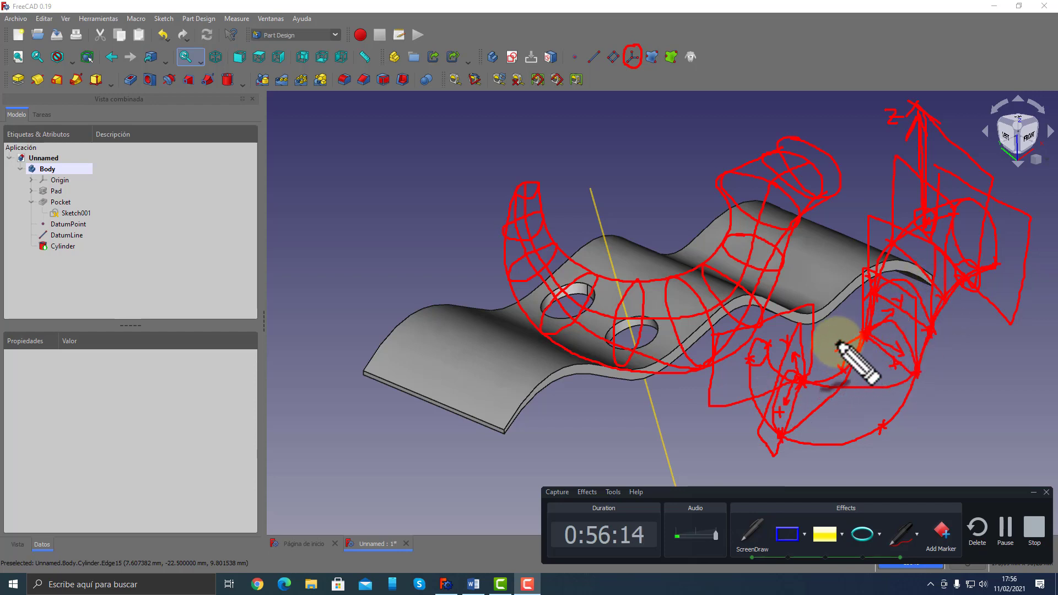
drag(836, 353, 845, 350)
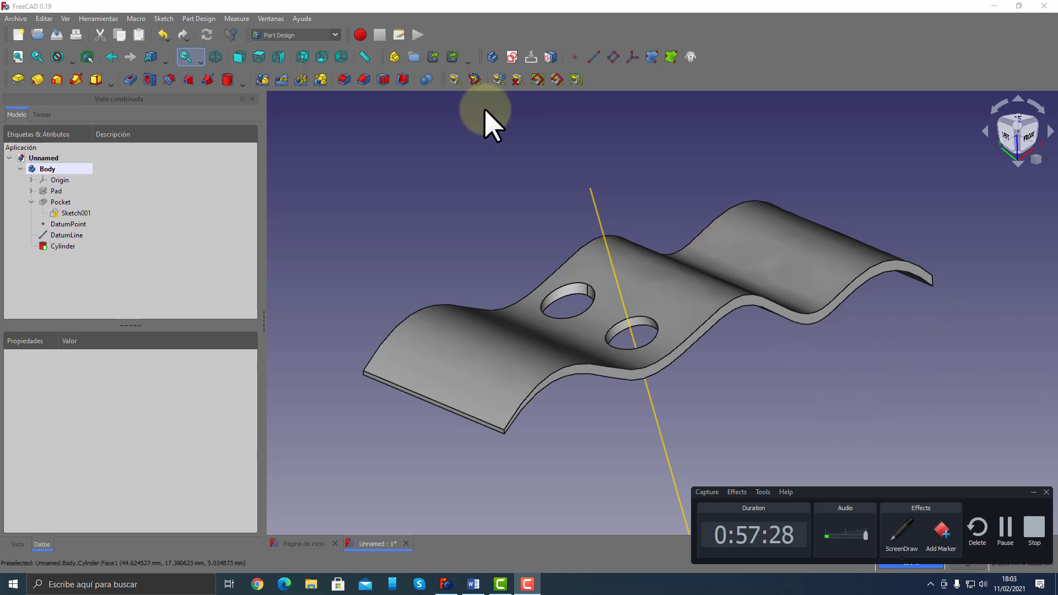
Draw two long red guide curves across the plate, with two four-sided plane outlines each holding a rounded profile that touches both curves
click(900, 543)
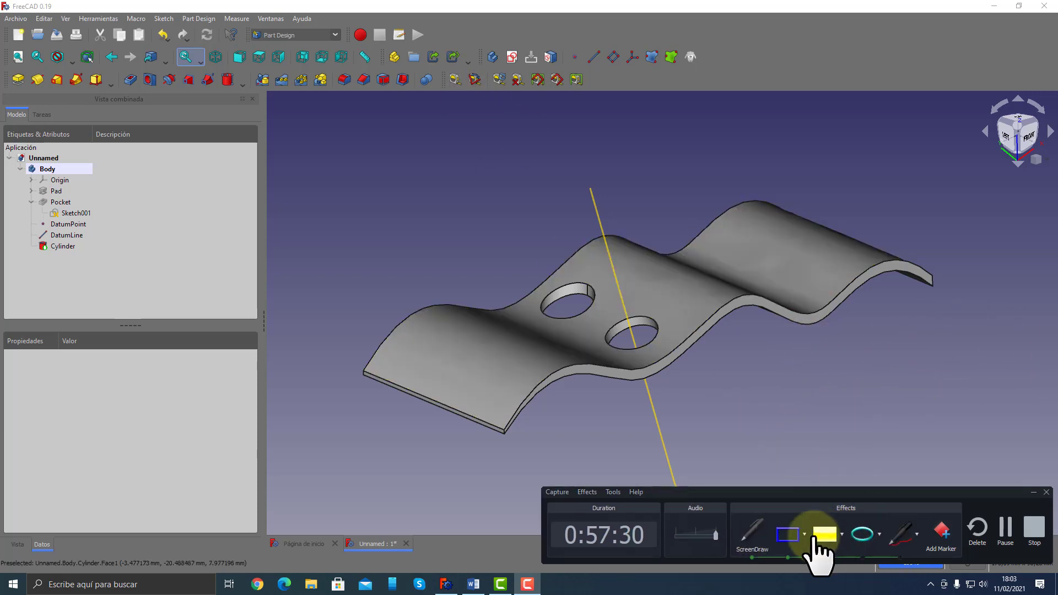
drag(733, 272, 763, 264)
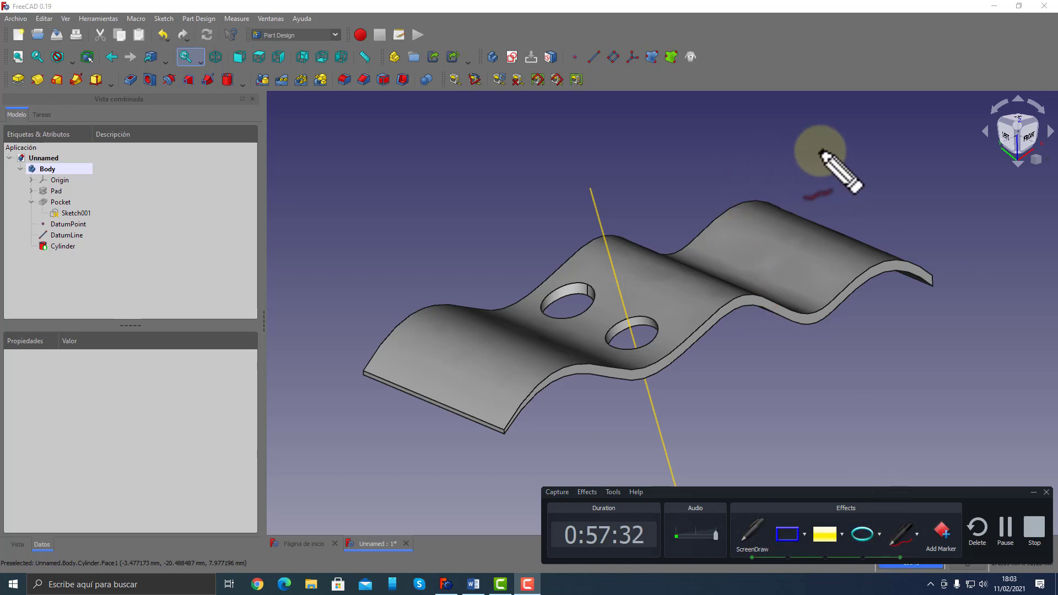
mouse_move(820, 150)
mouse_down()
mouse_move(633, 264)
mouse_move(366, 294)
mouse_up()
mouse_move(353, 373)
mouse_down()
mouse_move(548, 382)
mouse_move(832, 320)
mouse_move(931, 249)
mouse_up()
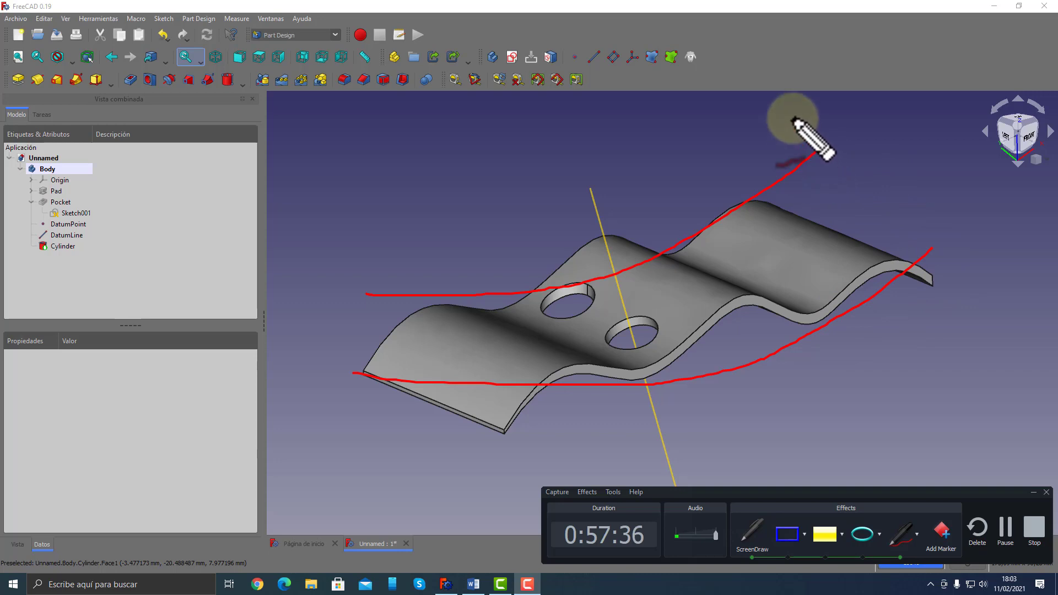
mouse_move(791, 117)
mouse_down()
mouse_move(882, 327)
mouse_move(934, 167)
mouse_move(786, 115)
mouse_up()
mouse_move(672, 175)
mouse_down()
mouse_move(619, 354)
mouse_move(803, 354)
mouse_move(653, 194)
mouse_up()
mouse_move(661, 242)
mouse_down()
mouse_move(779, 303)
mouse_move(893, 220)
mouse_move(803, 236)
mouse_move(898, 224)
mouse_move(798, 169)
mouse_up()
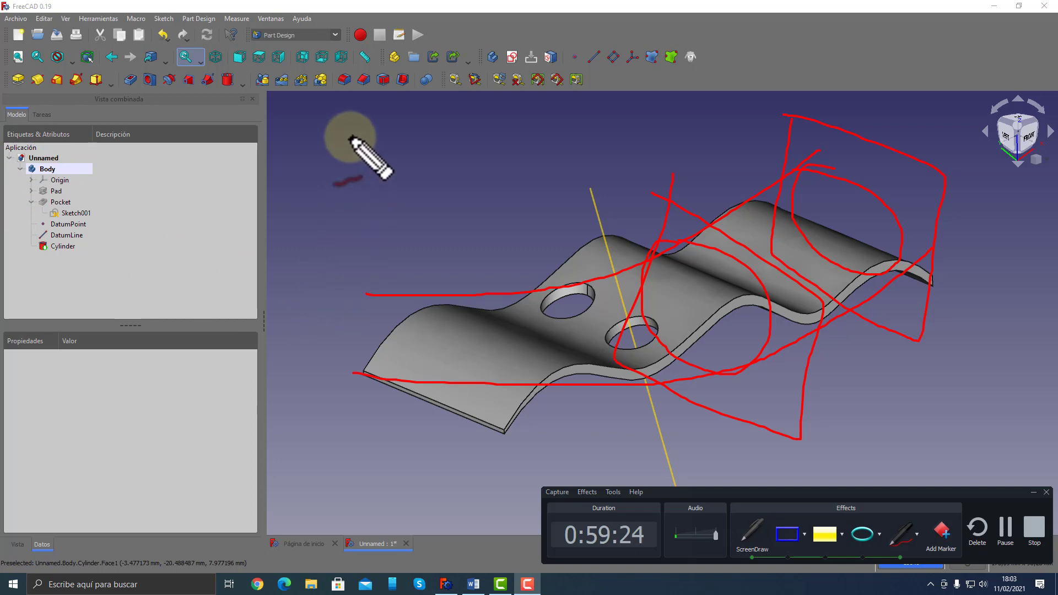
Draw a red comb-shaped closed profile with parallel horizontal teeth in the empty area above the plate's near end
mouse_move(350, 138)
mouse_down()
mouse_move(349, 270)
mouse_move(473, 267)
mouse_move(374, 256)
mouse_move(373, 241)
mouse_move(462, 243)
mouse_move(378, 219)
mouse_move(455, 215)
mouse_move(459, 204)
mouse_move(374, 208)
mouse_move(372, 191)
mouse_move(456, 186)
mouse_move(372, 177)
mouse_move(368, 161)
mouse_move(456, 164)
mouse_move(374, 150)
mouse_move(368, 136)
mouse_move(447, 128)
mouse_move(352, 121)
mouse_move(350, 135)
mouse_up()
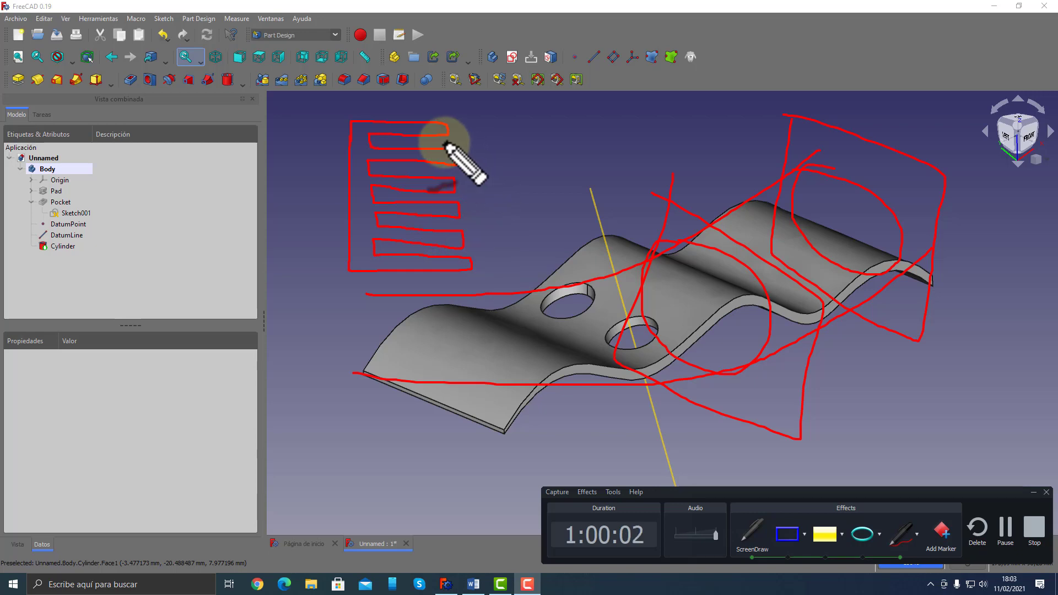
mouse_move(484, 132)
mouse_down()
mouse_move(365, 133)
mouse_move(487, 138)
mouse_move(482, 168)
mouse_move(384, 165)
mouse_move(380, 176)
mouse_move(503, 175)
mouse_move(480, 197)
mouse_move(374, 197)
mouse_move(499, 193)
mouse_up()
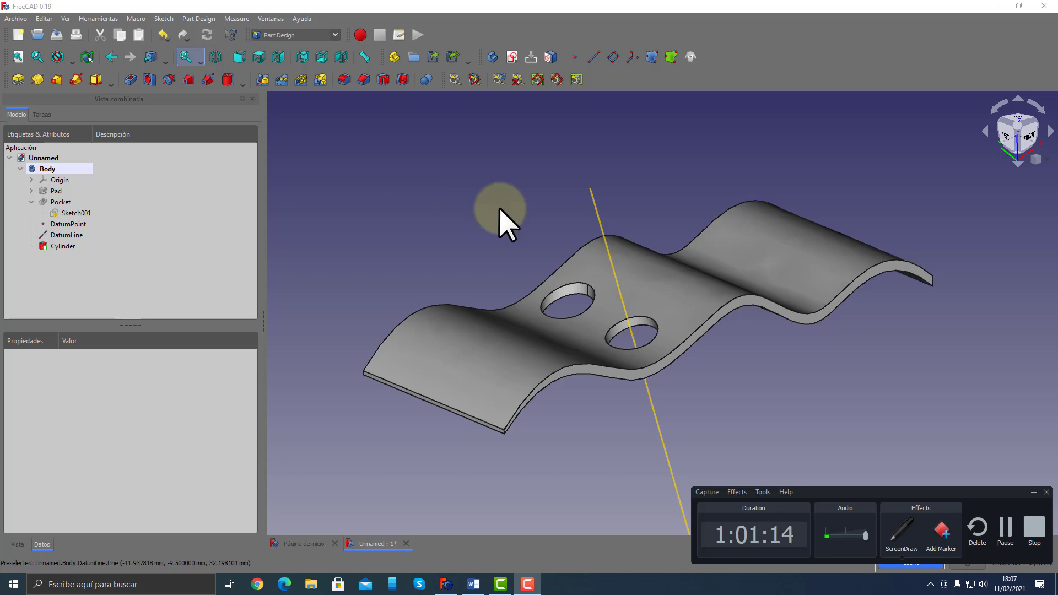
mouse_move(501, 220)
middle_down()
mouse_move(770, 314)
mouse_move(704, 392)
mouse_move(786, 321)
mouse_move(954, 300)
mouse_move(799, 324)
mouse_move(774, 316)
mouse_move(787, 406)
middle_up()
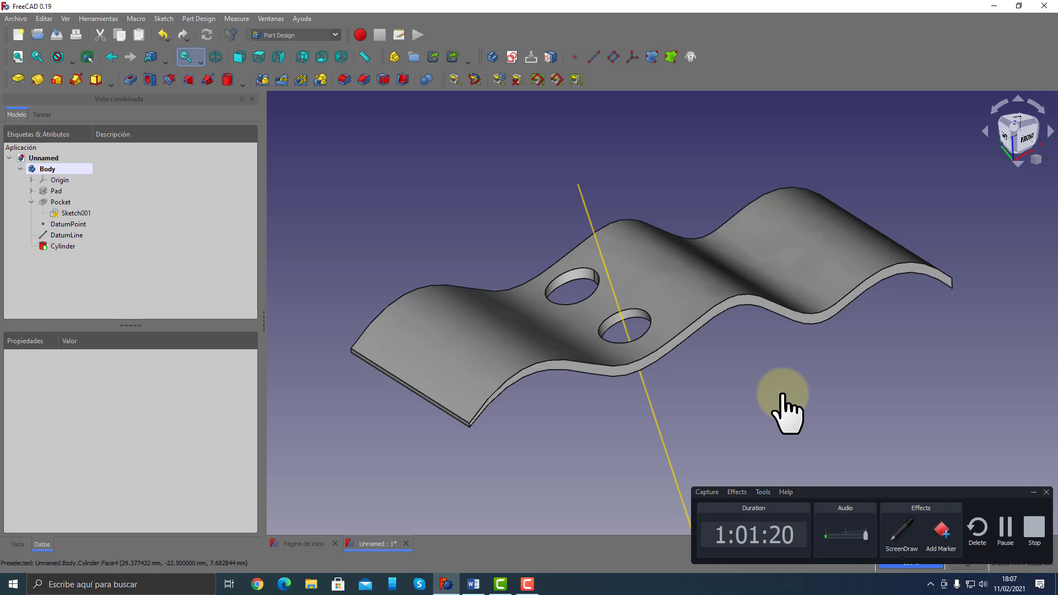